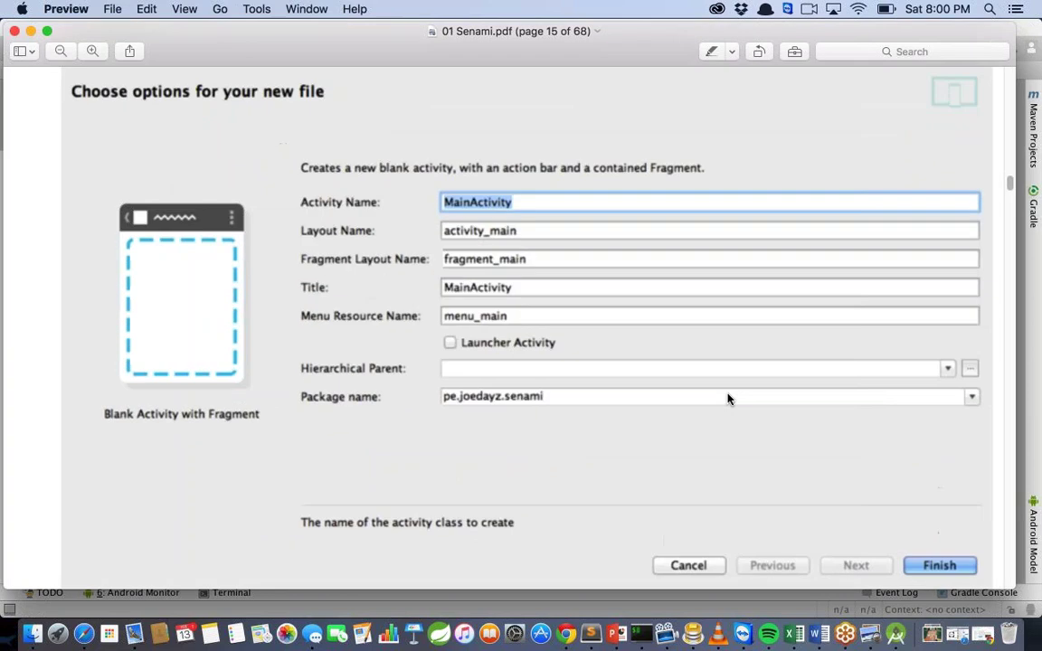
Review the blank activity options on page 15 of the PDF and continue to the build.gradle screenshot on page 16
scroll(730, 398, "down", 2)
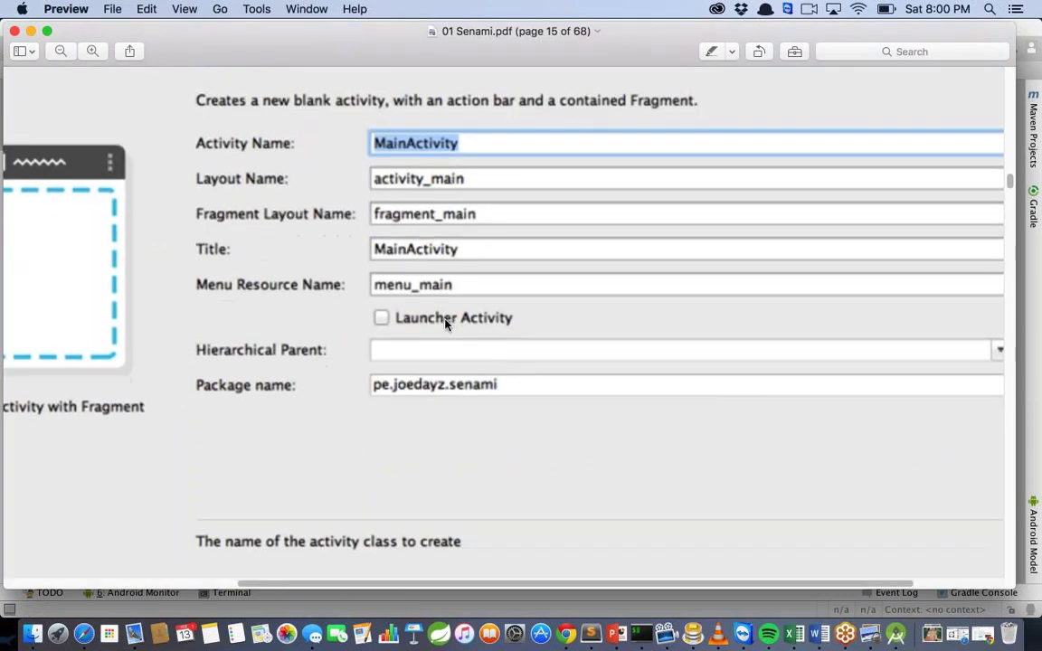
scroll(447, 322, "left", 3)
scroll(447, 323, "up", 1)
scroll(446, 324, "down", 1)
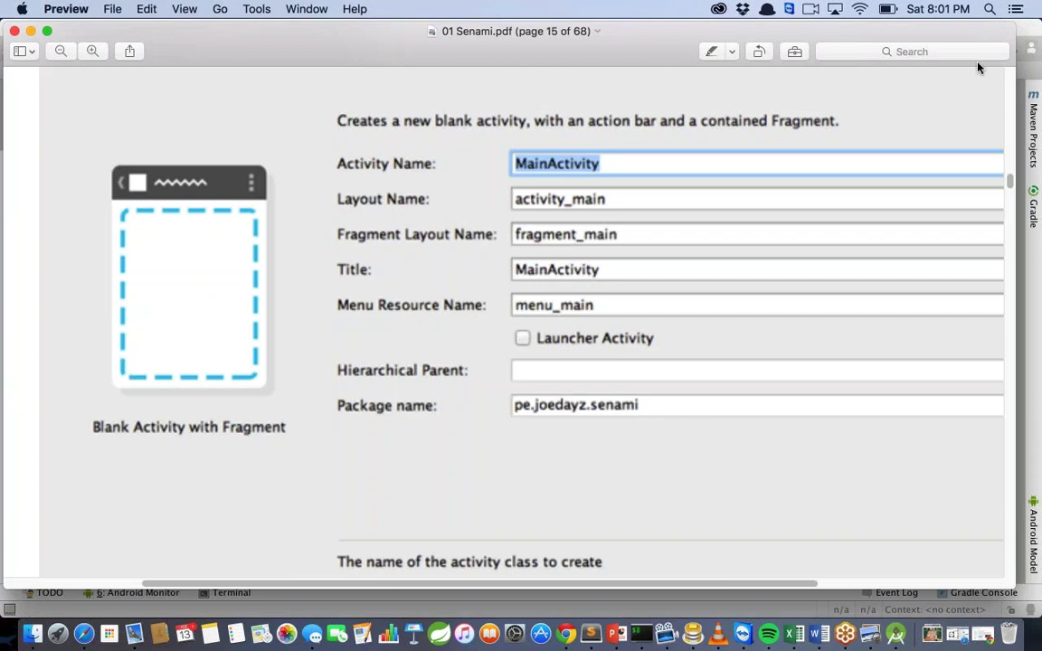
scroll(517, 346, "down", 15)
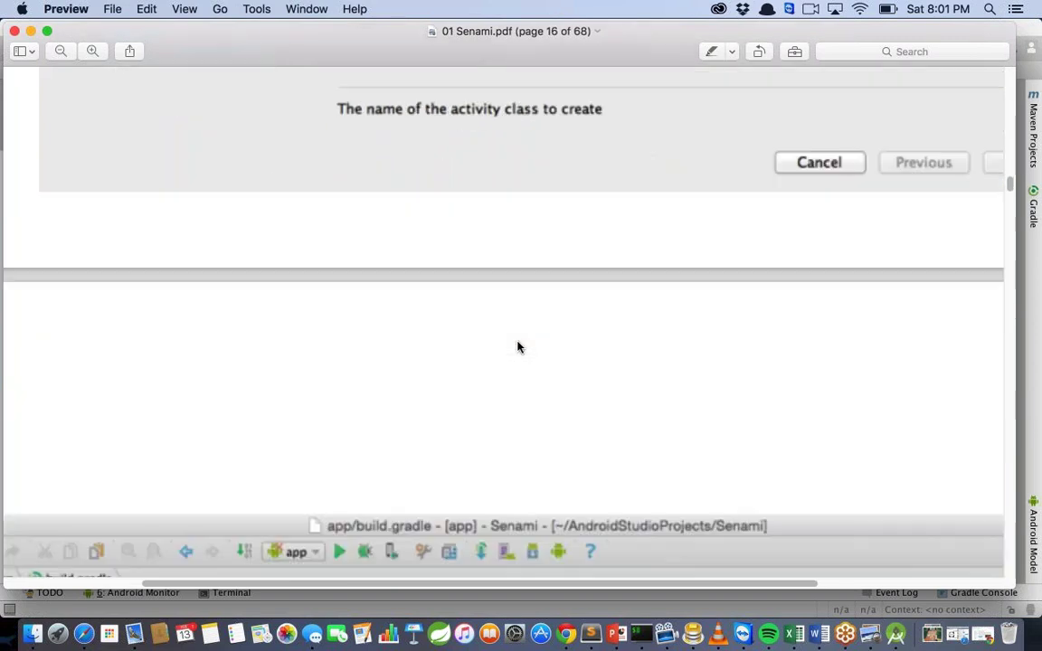
scroll(518, 346, "down", 5)
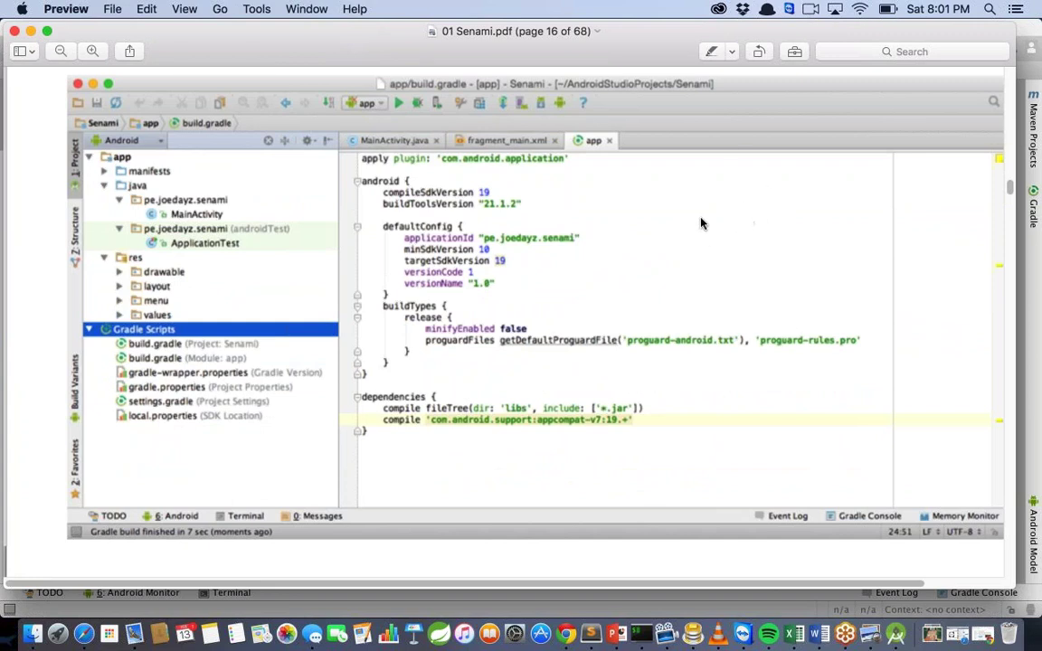
Add a red line annotation to page 16 and shorten it into a small pointer beside the project tree's Android view header
left_click(256, 9)
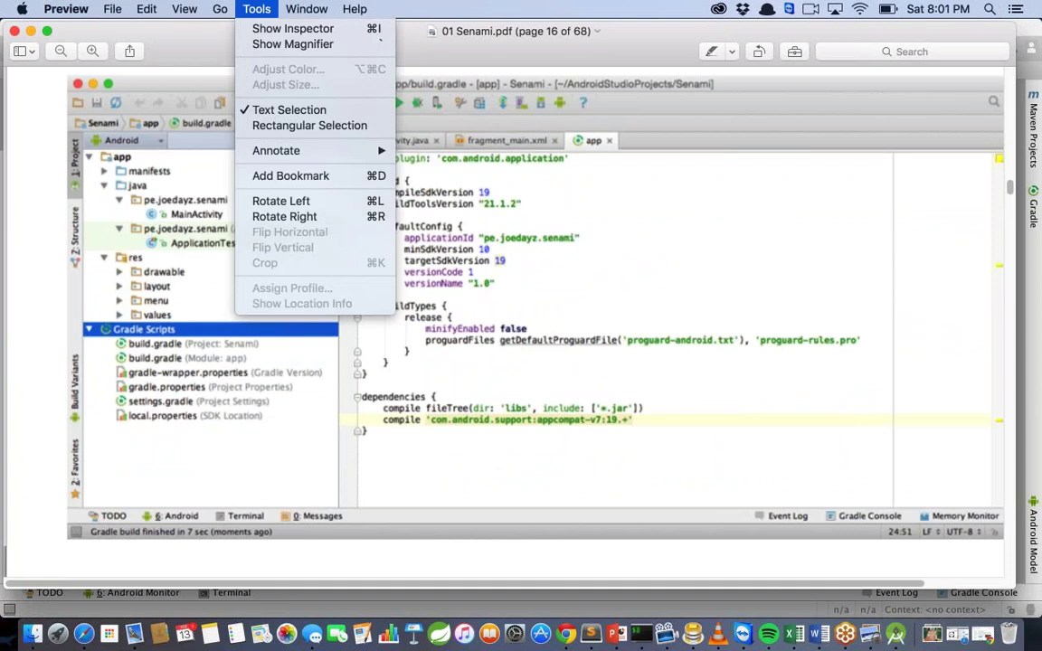
mouse_move(338, 154)
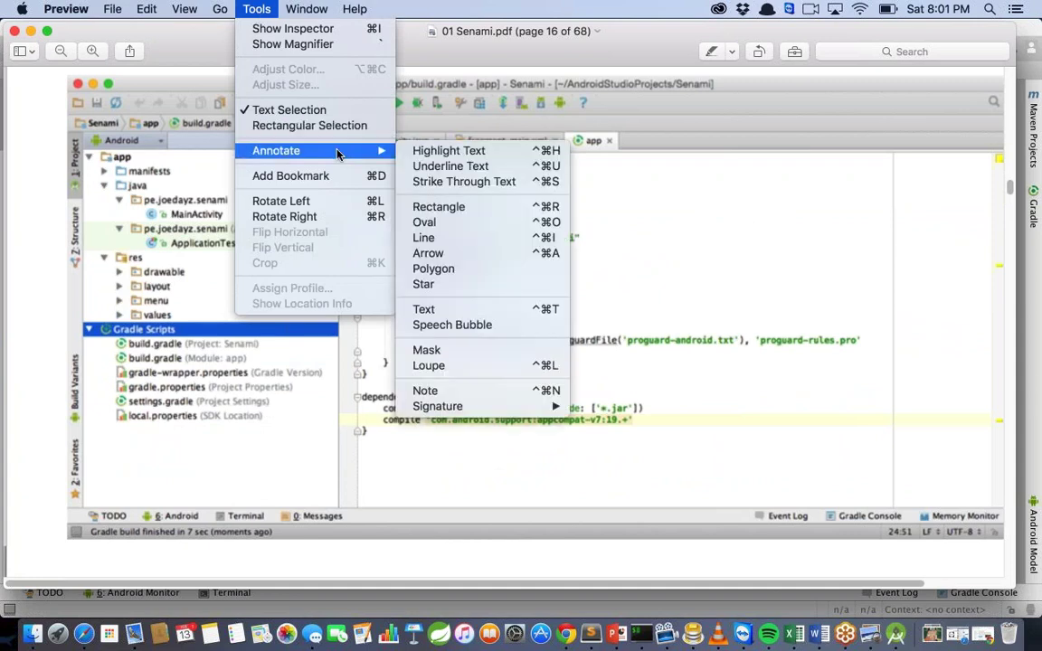
left_click(440, 238)
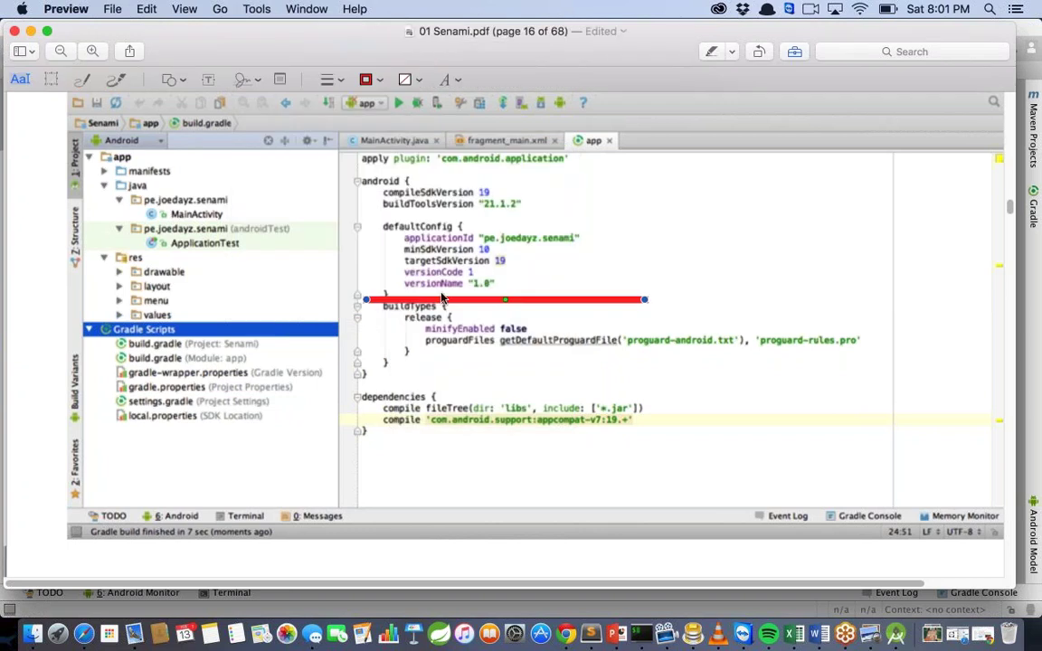
mouse_move(443, 300)
left_mouse_down()
mouse_move(275, 170)
mouse_move(243, 159)
left_mouse_up()
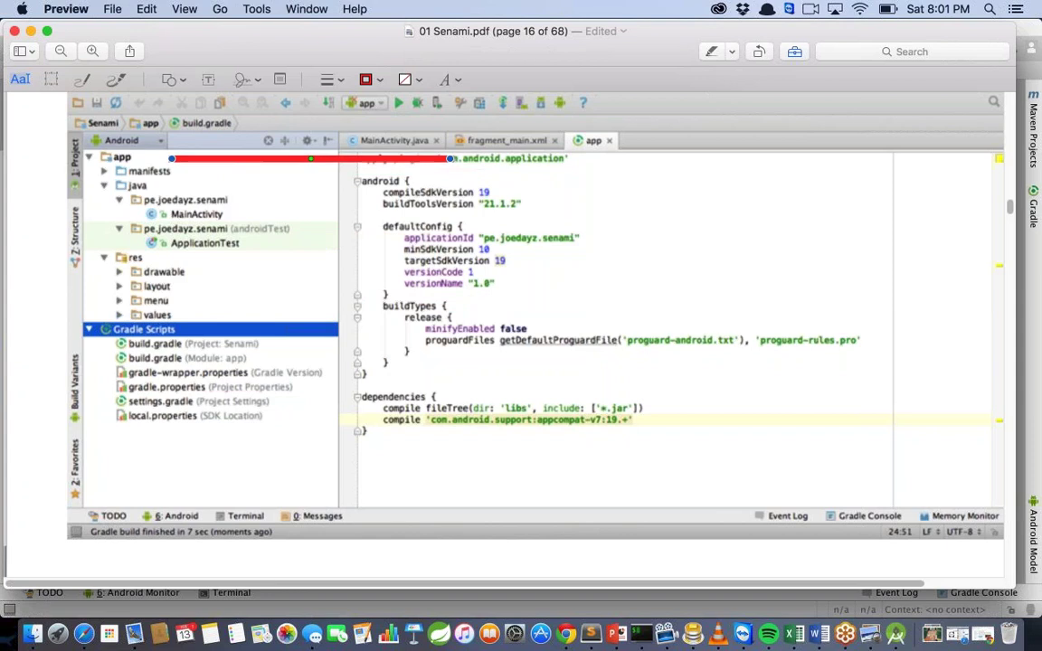
mouse_move(450, 158)
left_mouse_down()
mouse_move(224, 159)
mouse_move(172, 125)
mouse_move(186, 145)
mouse_move(209, 144)
left_mouse_up()
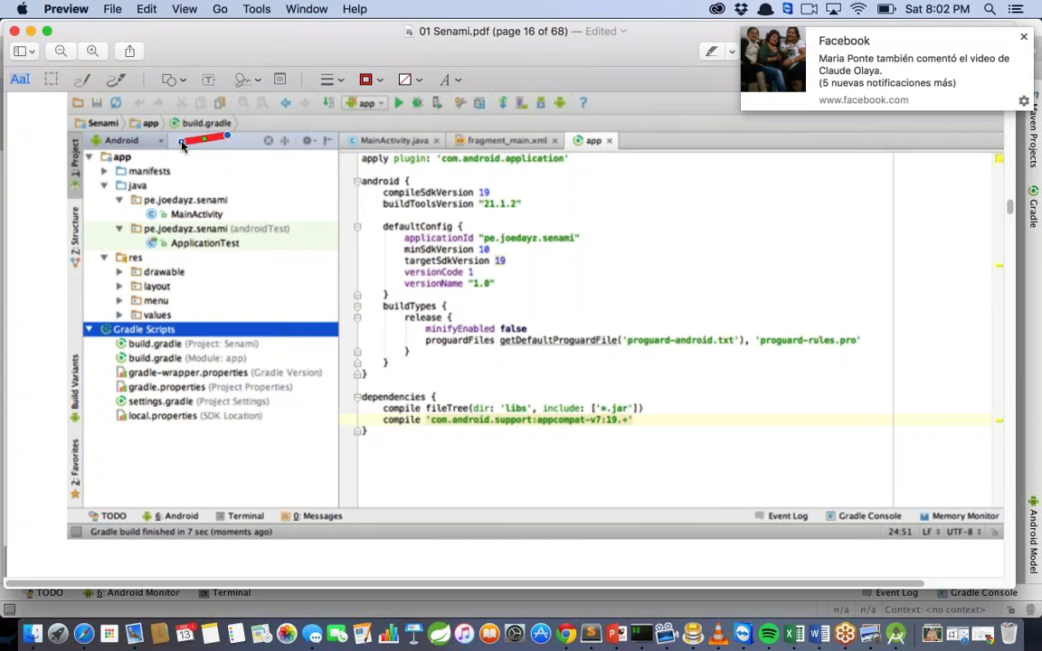
Angle the red pointer line toward the manifests folder and move it down the project tree past java to res
left_click_drag(181, 142, 174, 170)
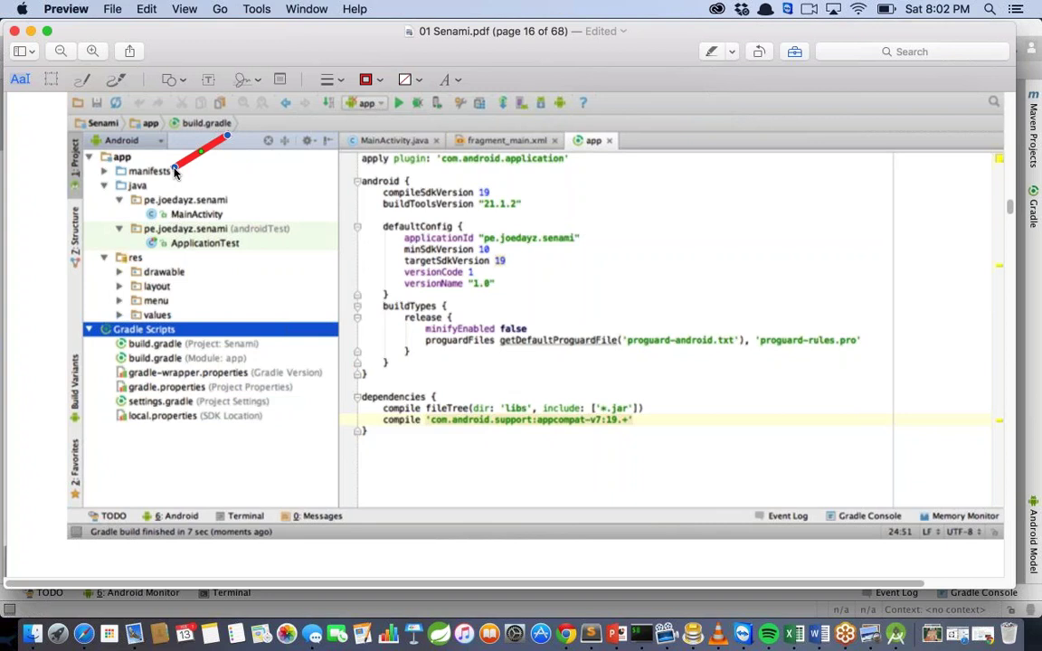
left_click_drag(177, 174, 152, 187)
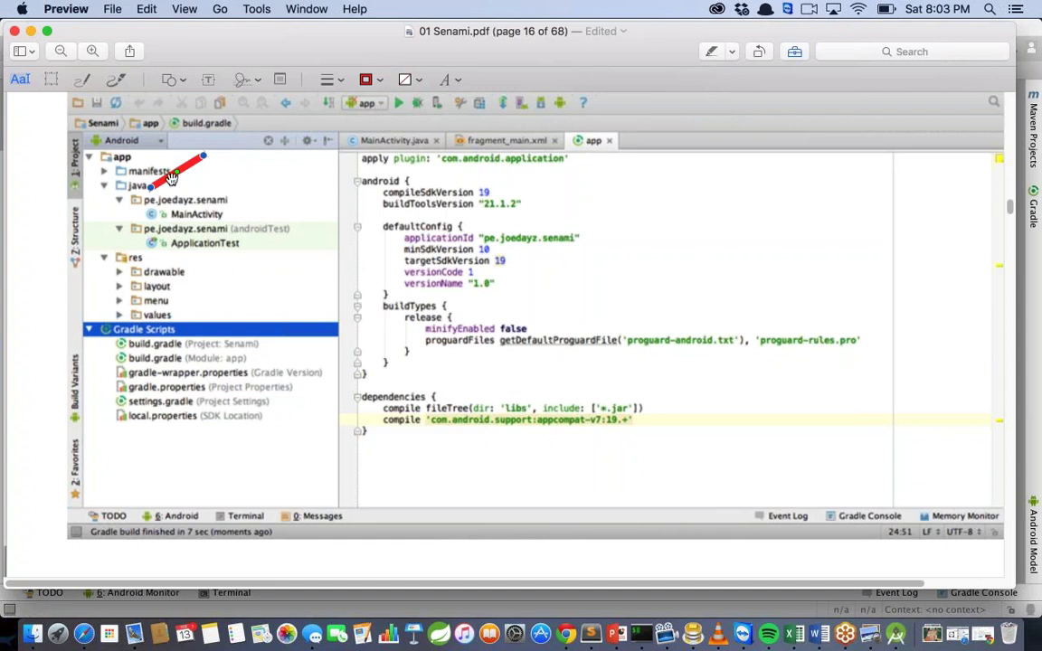
mouse_move(177, 176)
left_mouse_down()
mouse_move(207, 234)
mouse_move(235, 207)
mouse_move(284, 213)
left_mouse_up()
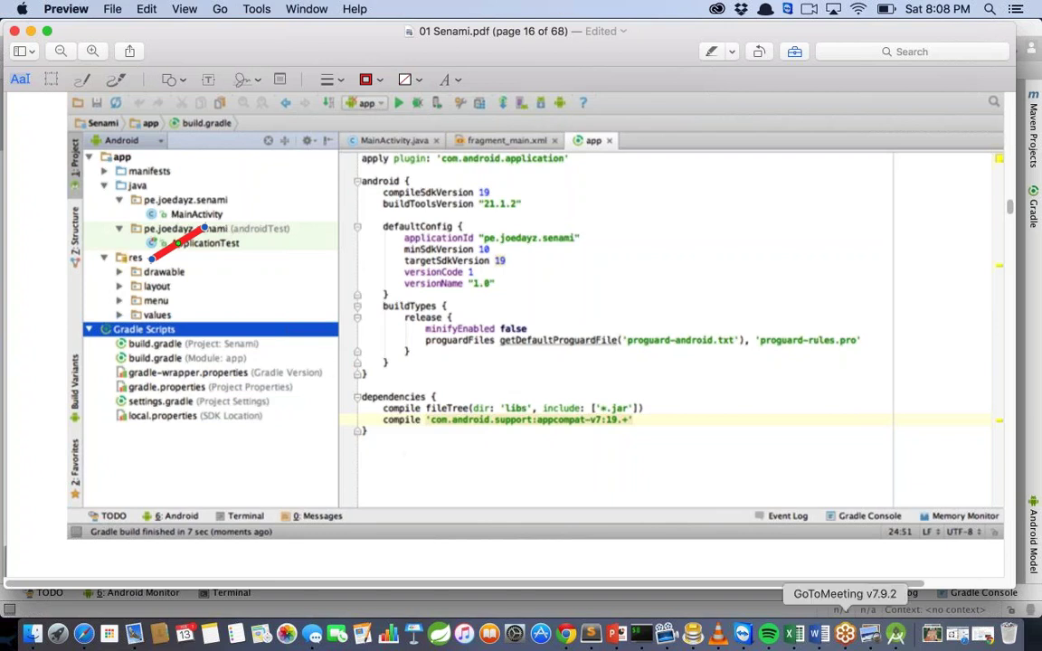
Switch to Android Studio and view the installed packages in the standalone SDK Manager from the Android SDK preferences, closing the manager again
left_click(894, 633)
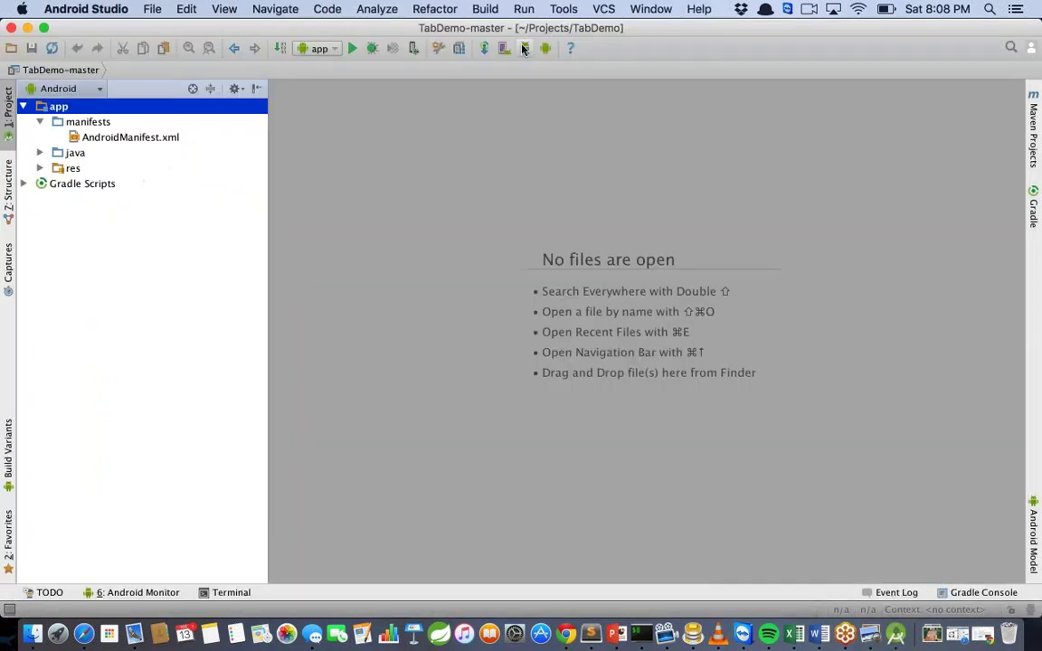
key("super+comma")
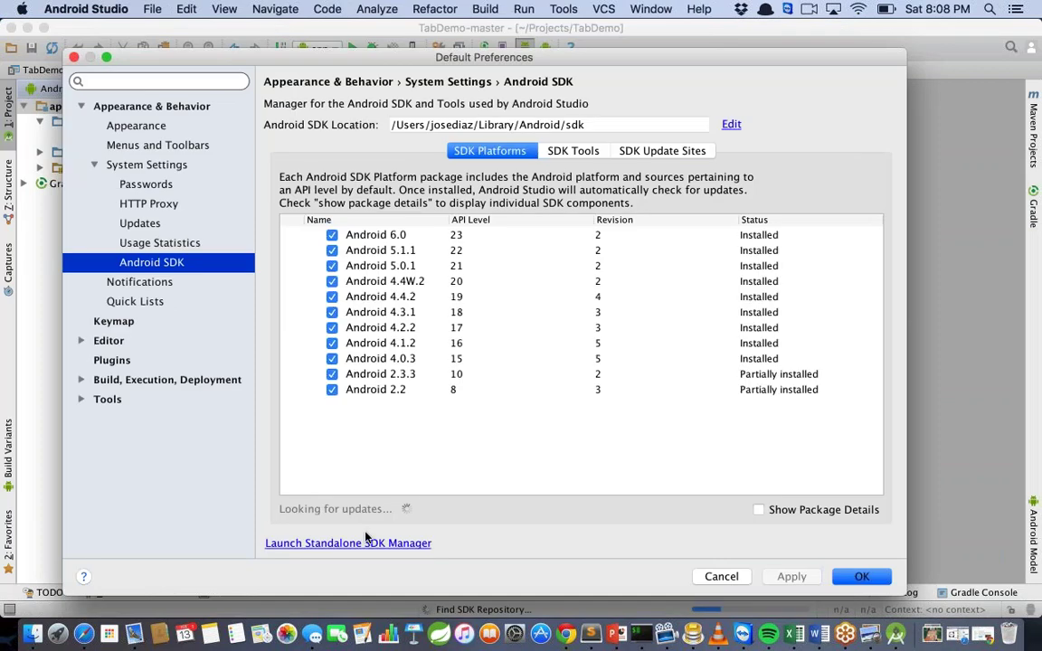
left_click(366, 543)
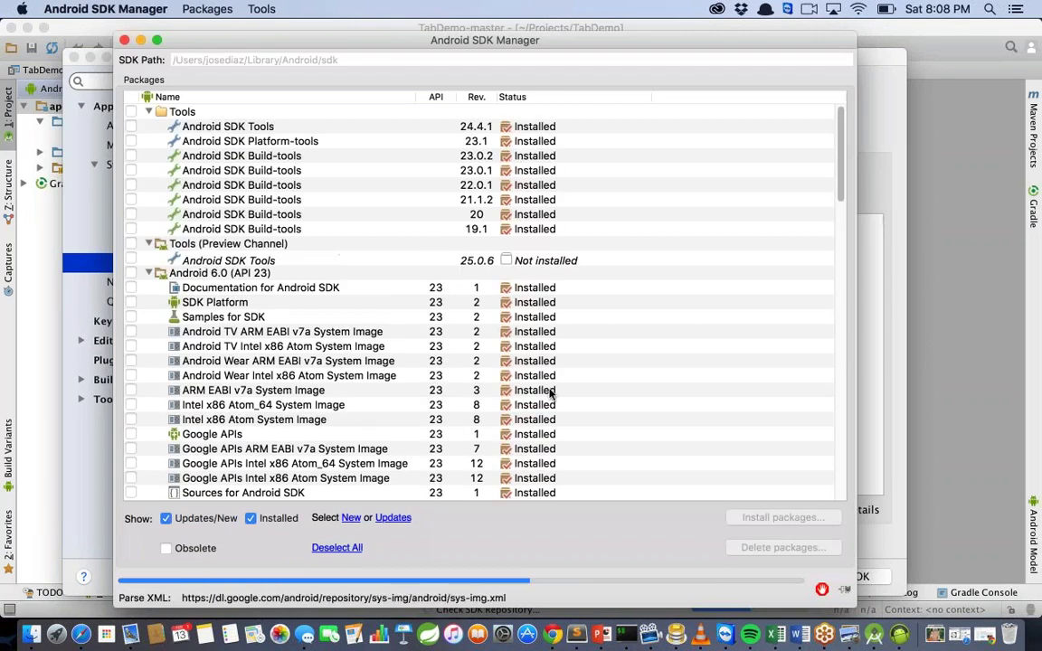
left_click(124, 42)
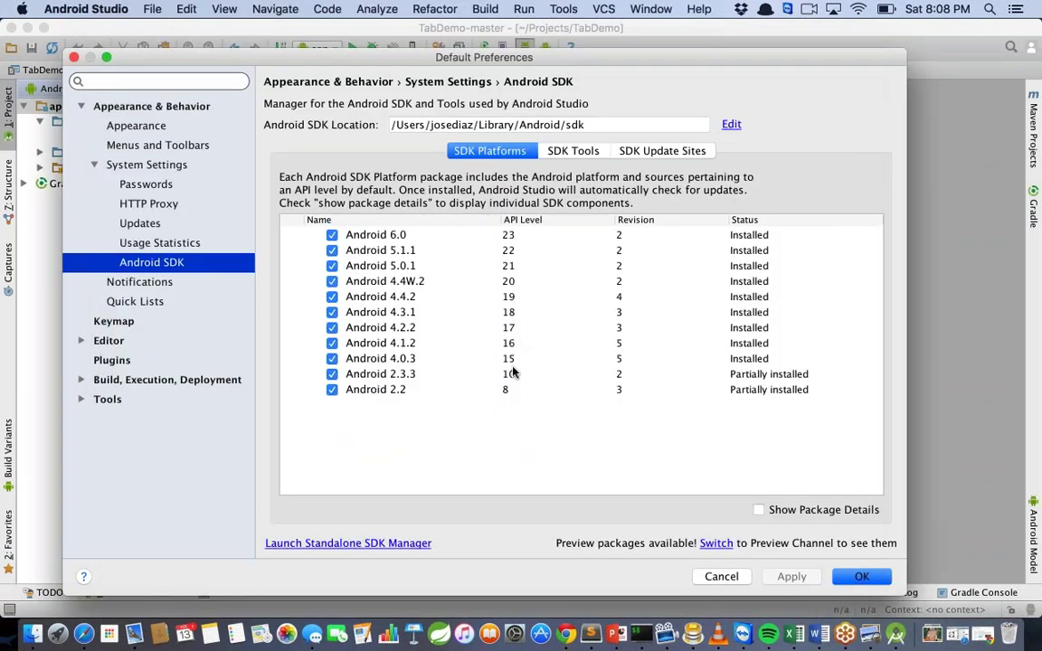
Highlight the SDK platforms from Android 2.3.3 up to Android 6.0 and leave the preferences without saving
left_click(512, 374)
left_click(509, 234, "shift")
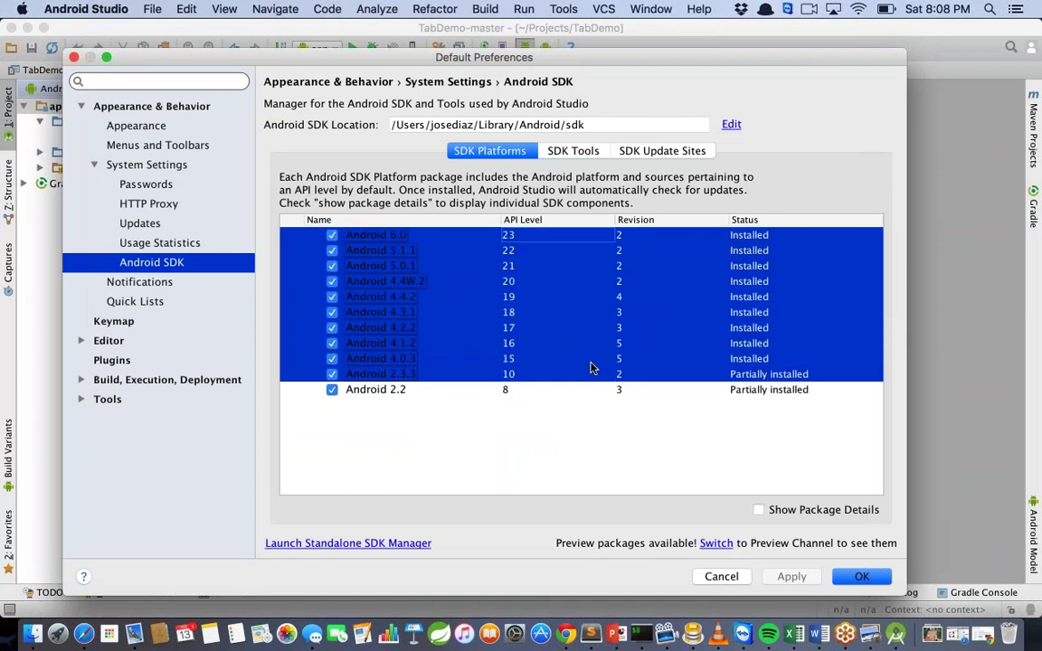
left_click(721, 576)
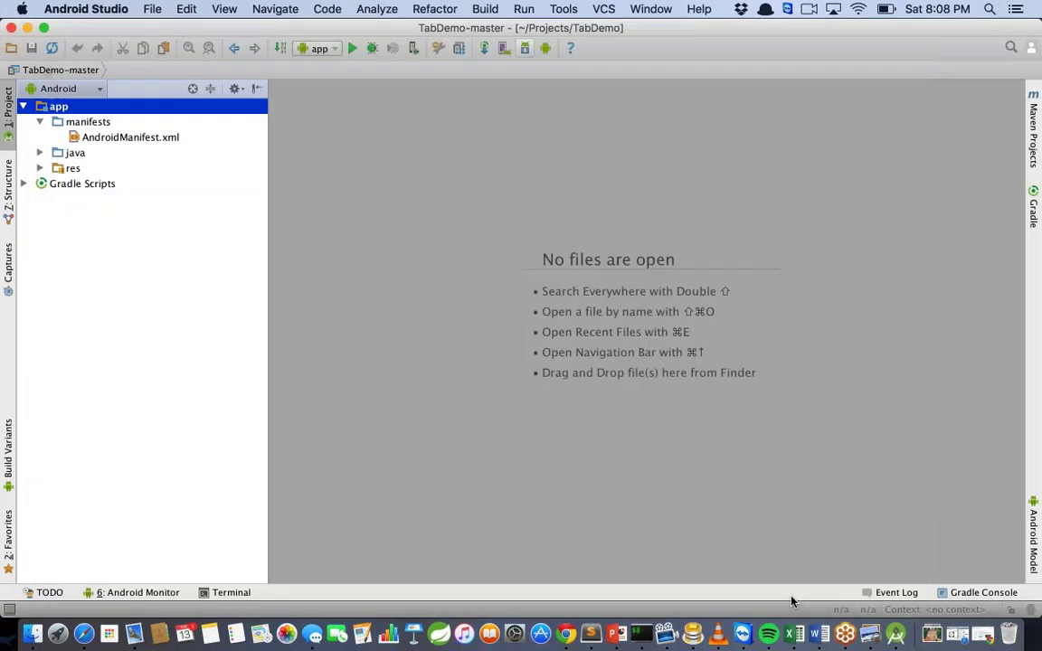
Return to the Senami PDF in Preview and examine the Asset Studio launcher icon settings on page 17 at a reduced zoom
left_click(871, 634)
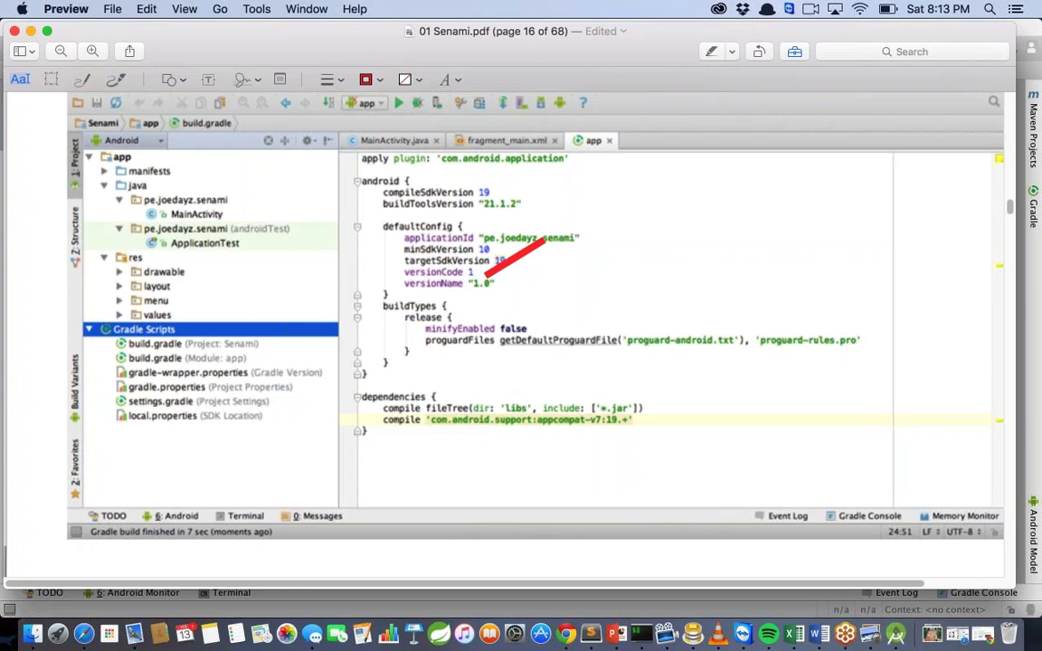
scroll(472, 343, "down", 5)
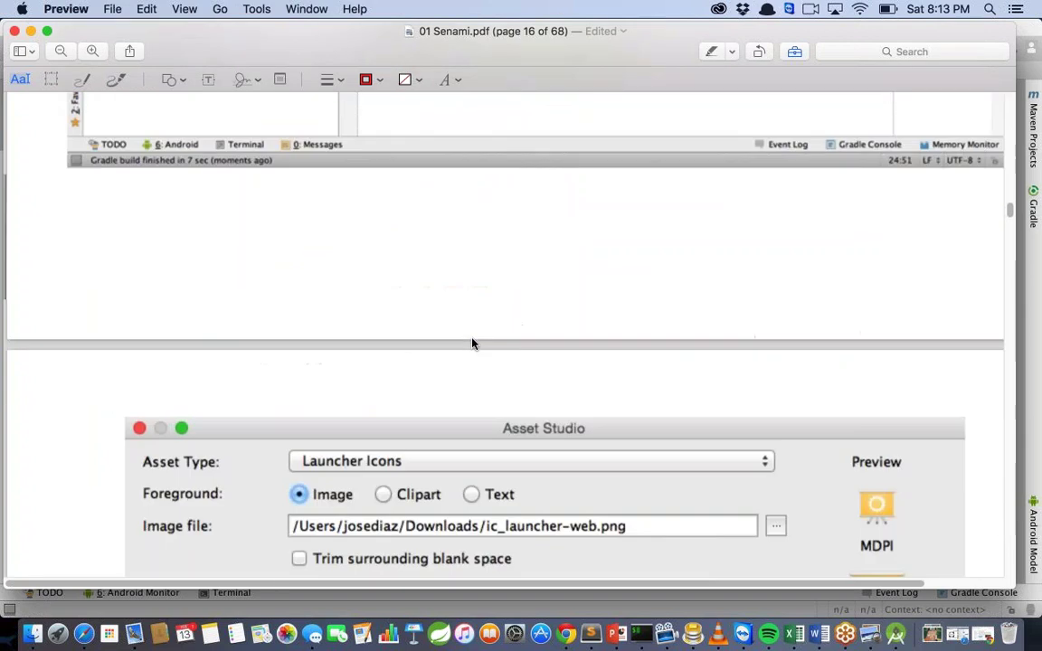
scroll(471, 344, "down", 5)
scroll(472, 344, "up", 1)
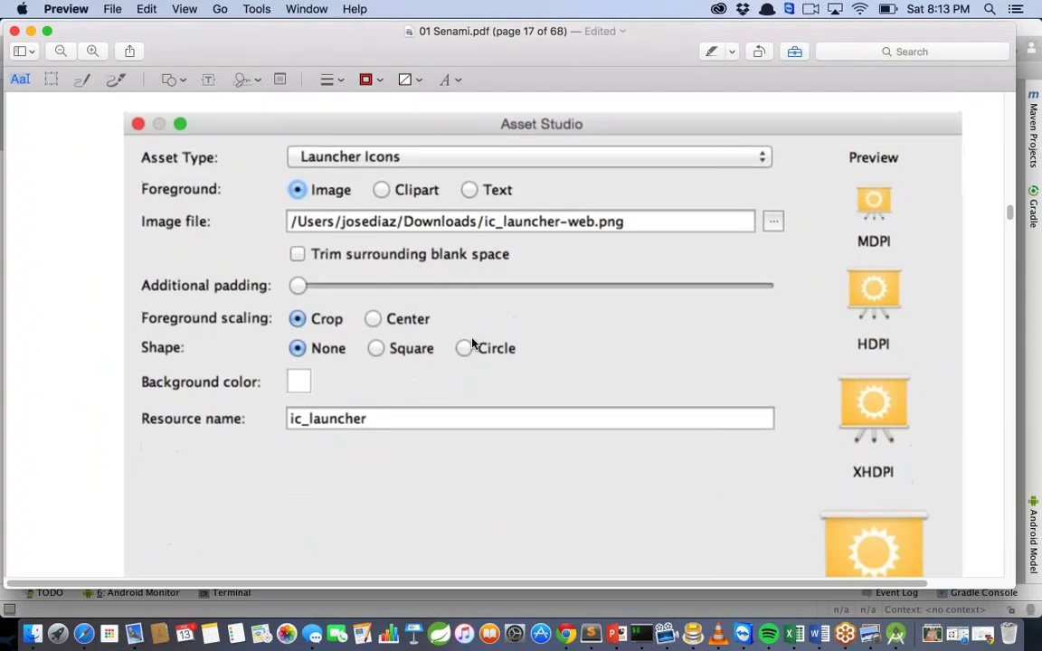
key("super+minus")
scroll(471, 340, "down", 2)
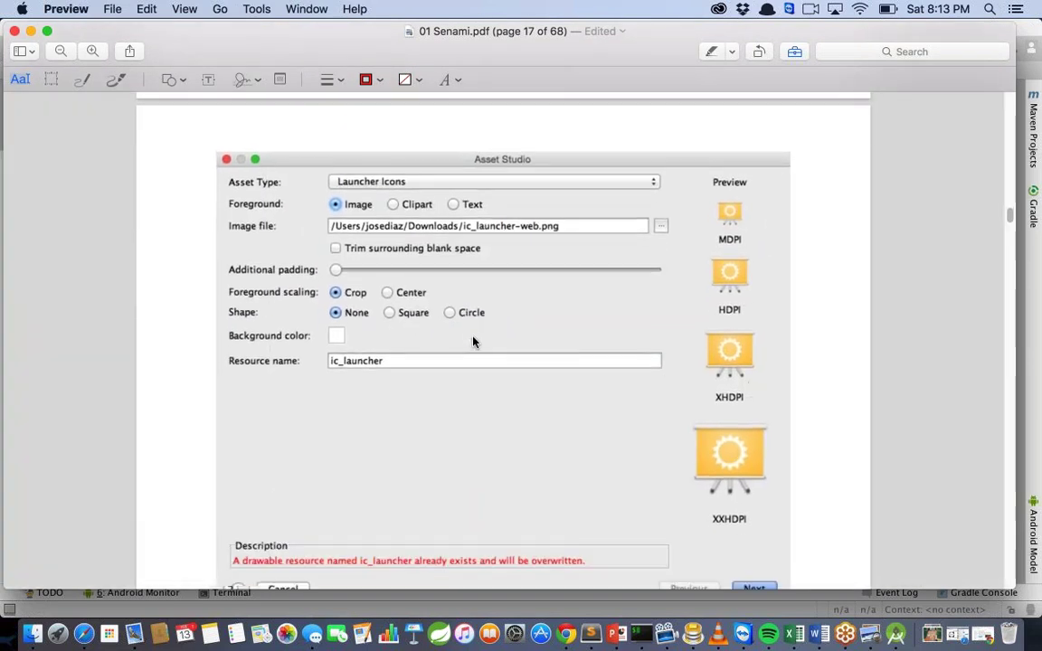
key("super+minus")
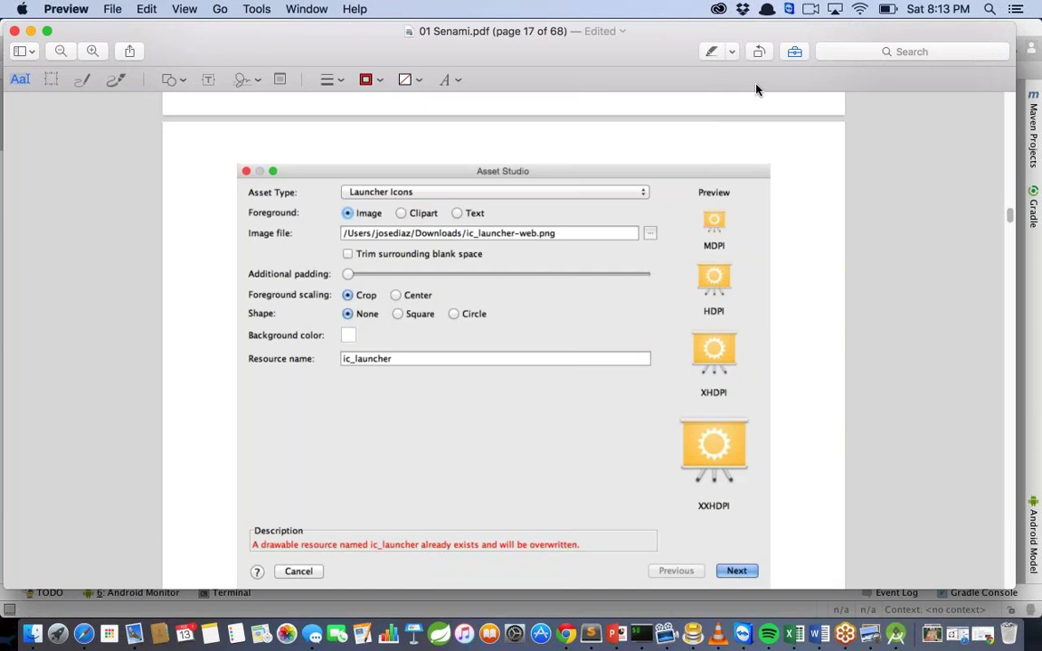
scroll(536, 291, "down", 5)
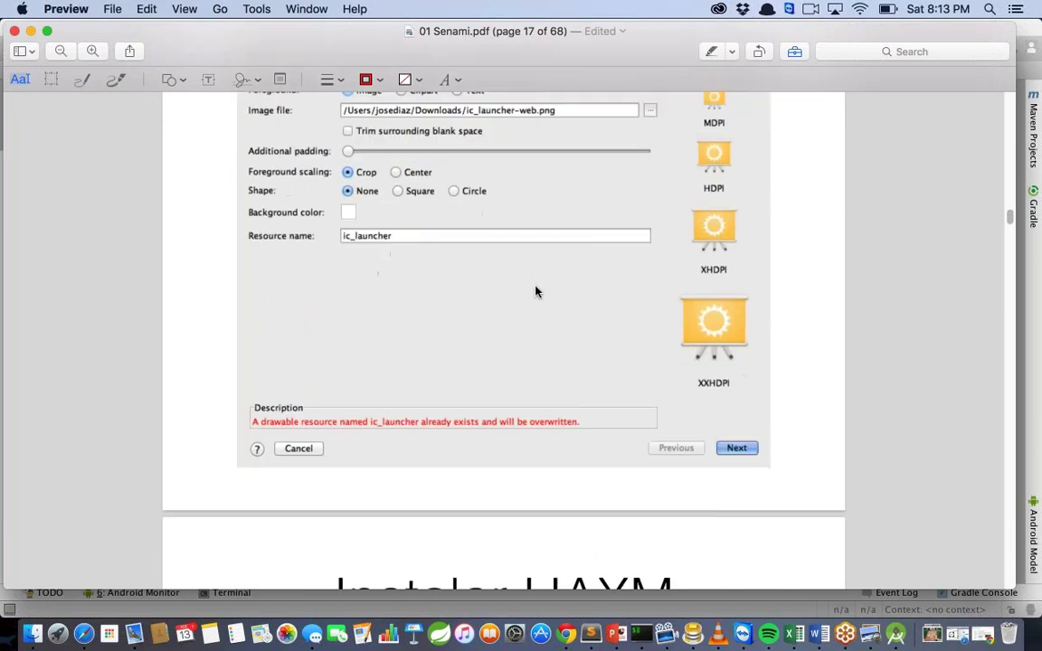
scroll(535, 291, "up", 5)
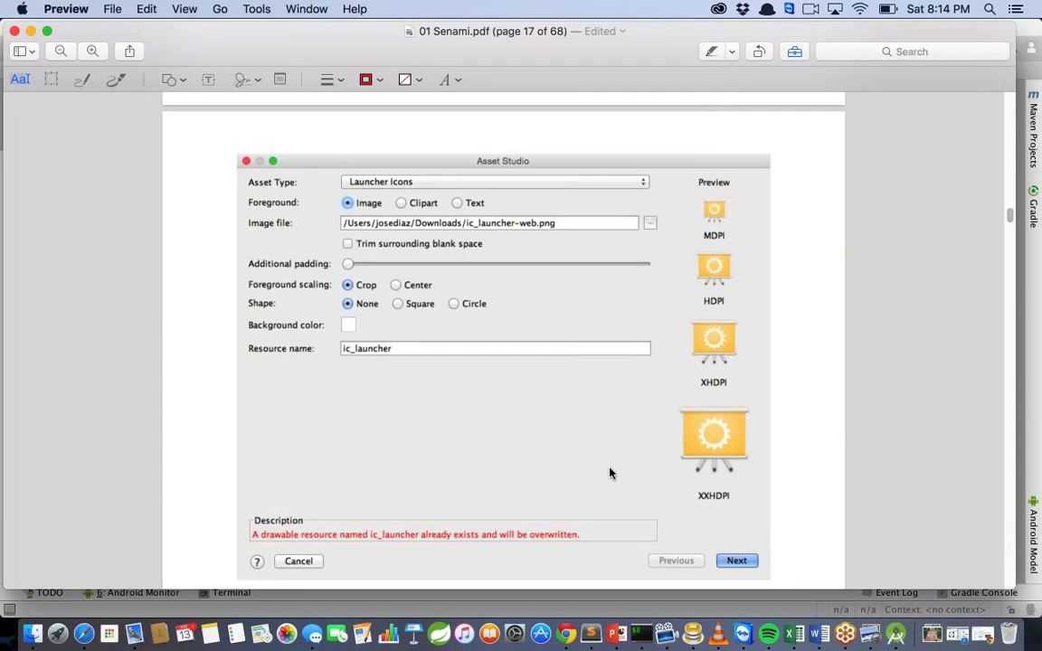
scroll(609, 473, "down", 1)
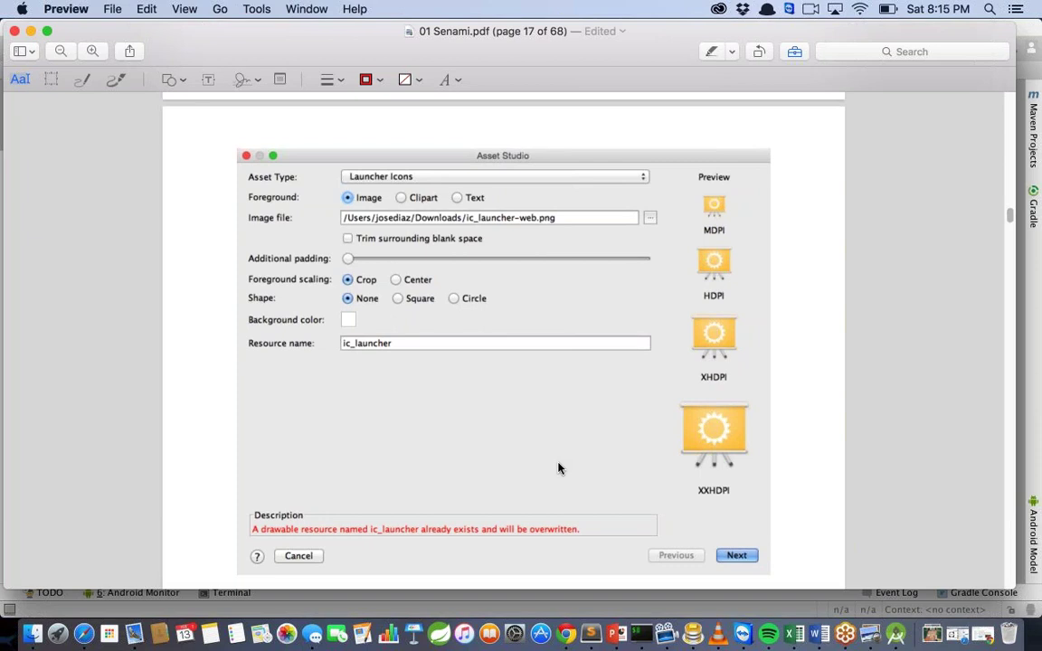
Bring Safari to the front and read the HAXM installation pages 18 and 19 of the PDF still visible behind it
left_click(81, 635)
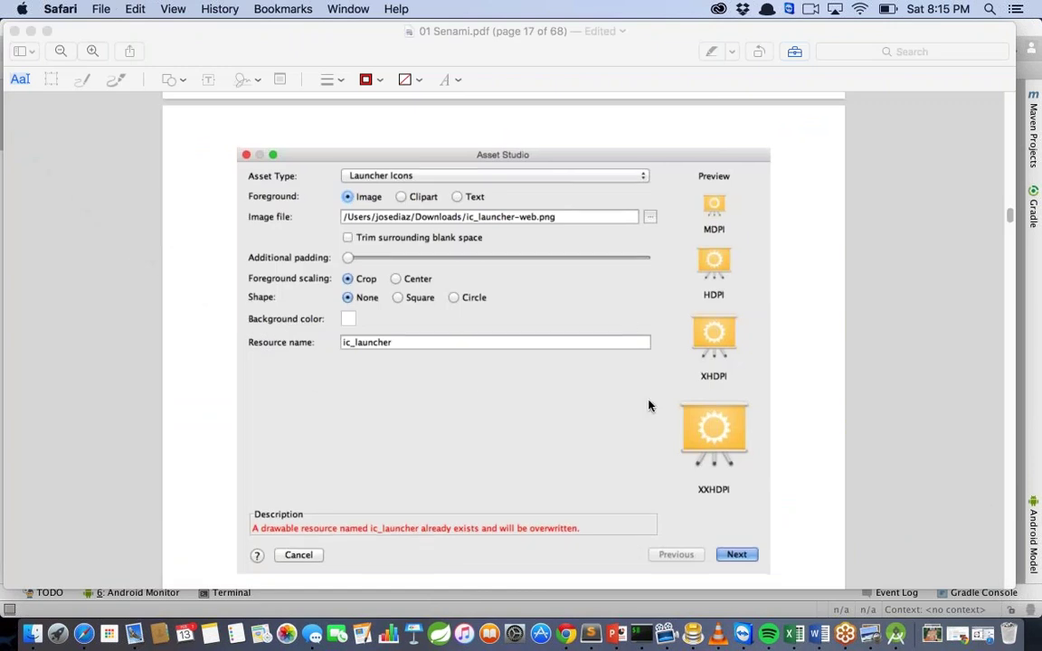
scroll(649, 406, "down", 3)
scroll(649, 406, "down", 10)
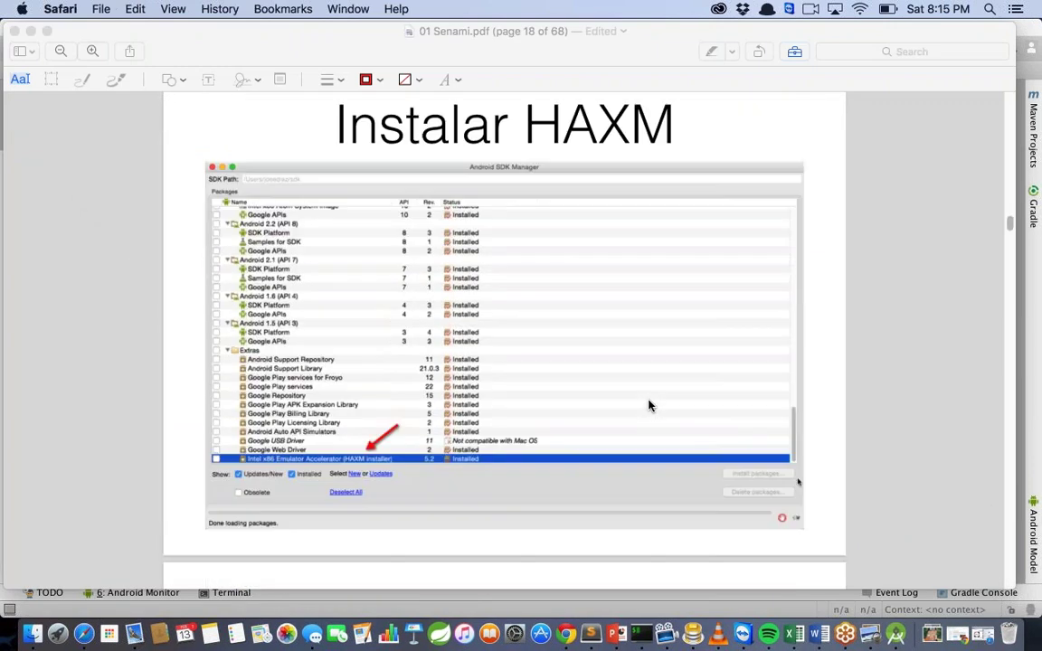
scroll(648, 407, "down", 12)
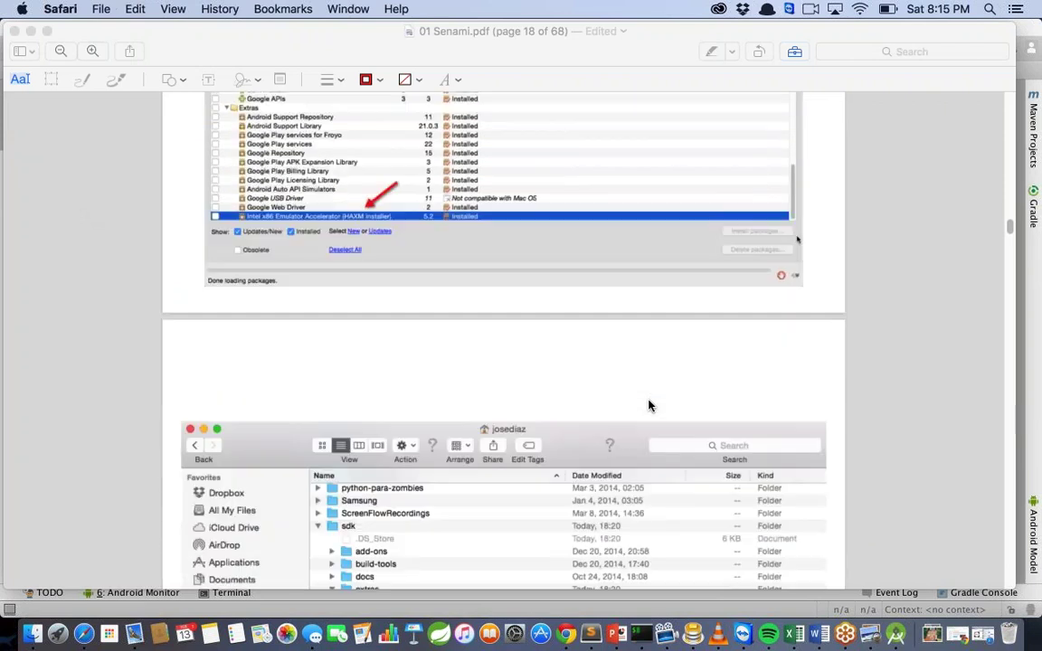
scroll(649, 406, "up", 2)
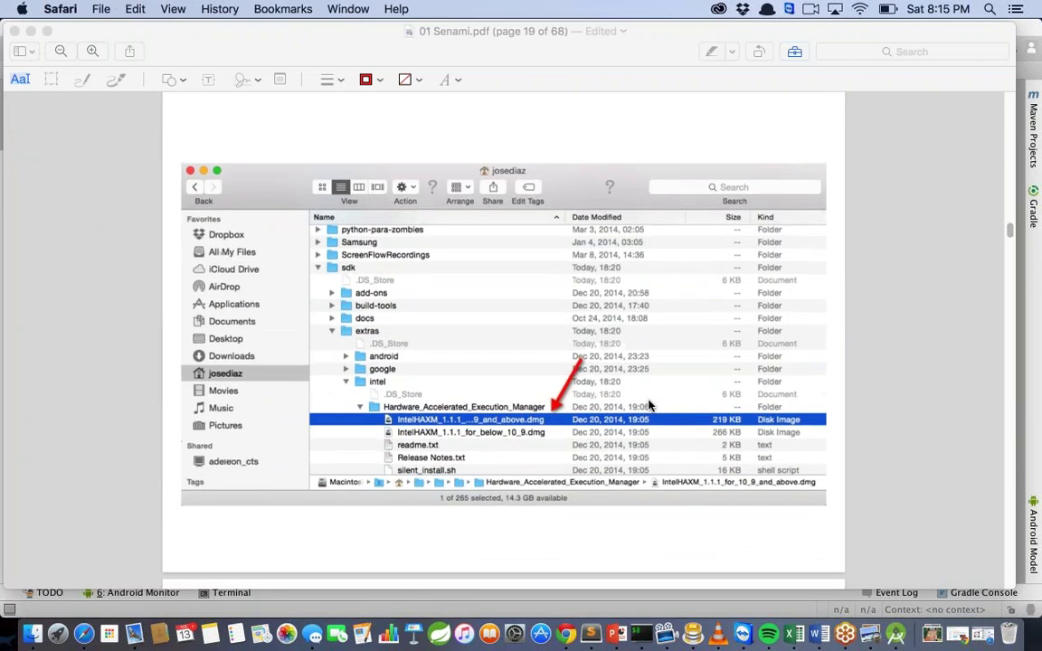
Examine the PDF pages 20 to 22 on the launcher manifest entry, the Choose Device dialog and the AVD Manager
scroll(648, 406, "down", 15)
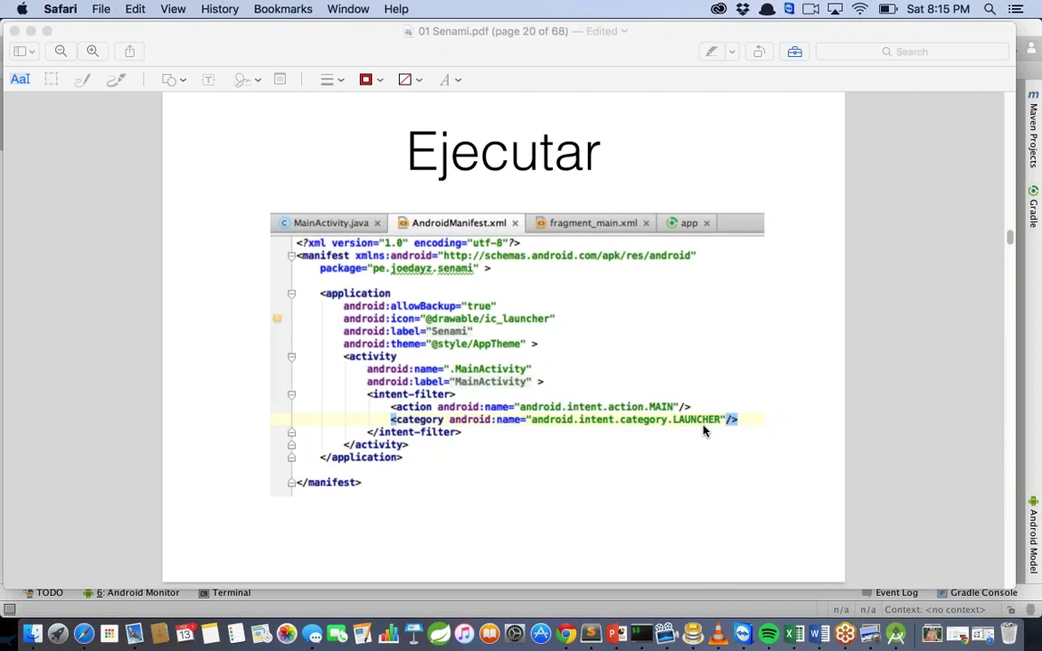
scroll(610, 437, "down", 5)
scroll(608, 438, "down", 3)
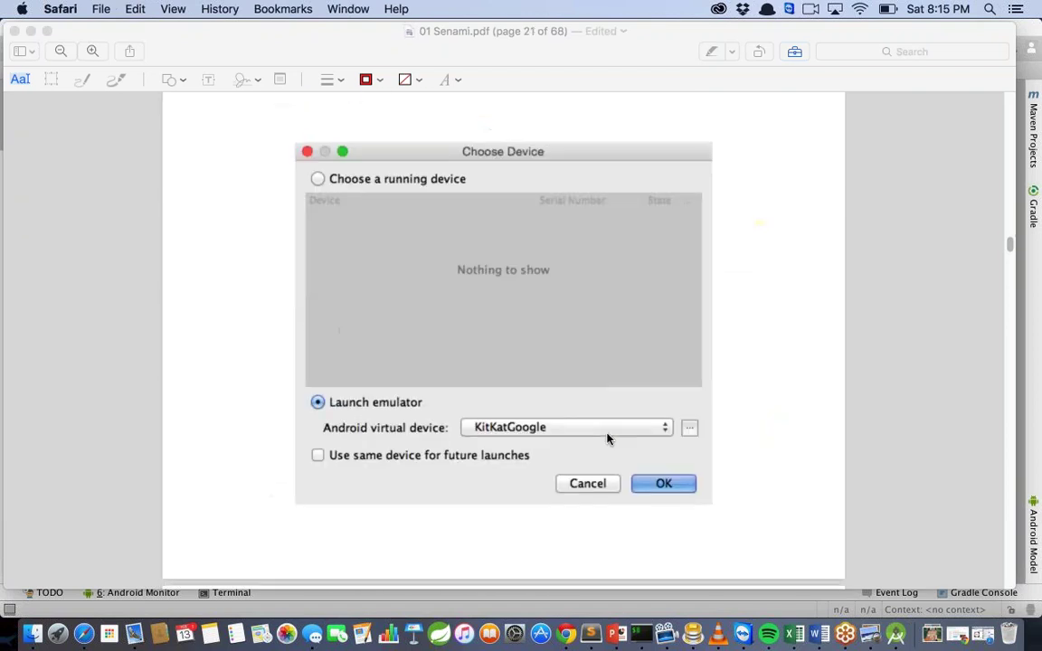
scroll(608, 439, "up", 1)
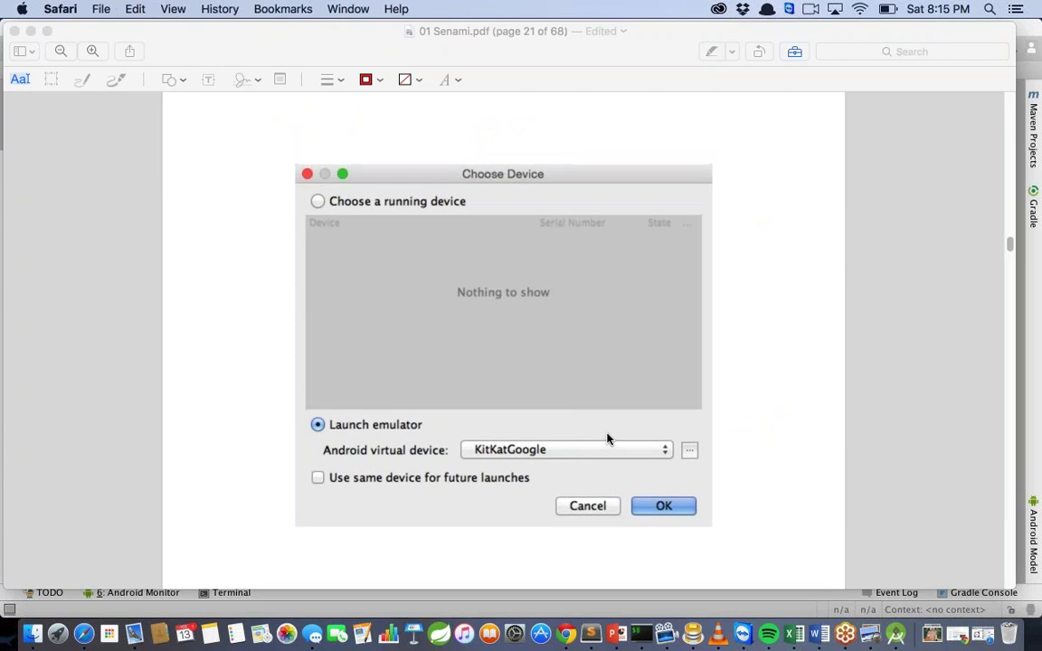
scroll(543, 298, "down", 1)
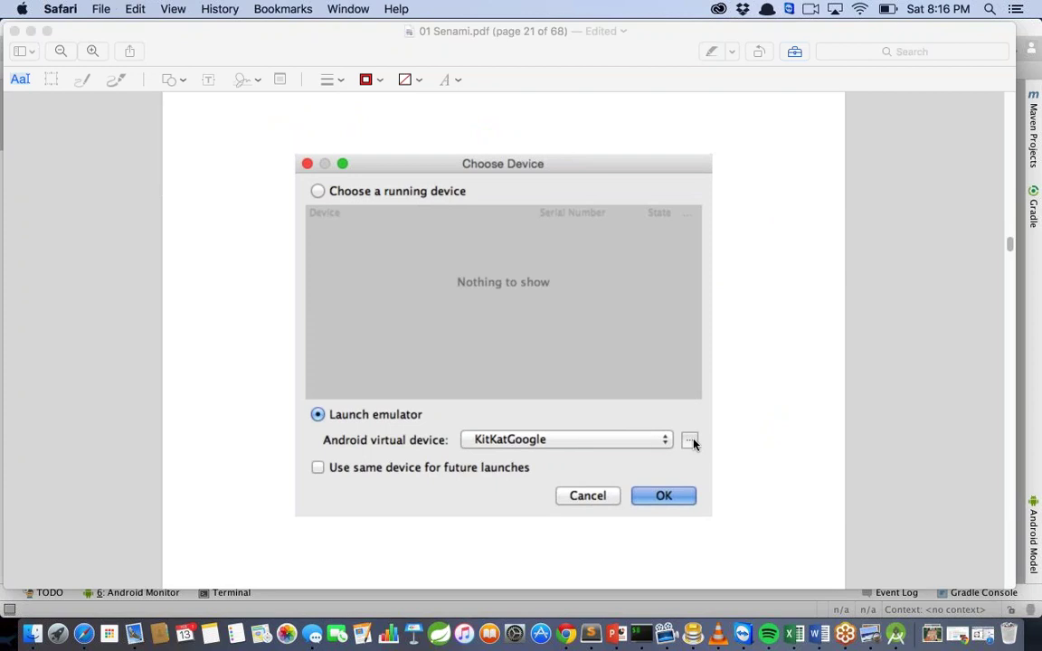
scroll(693, 443, "down", 5)
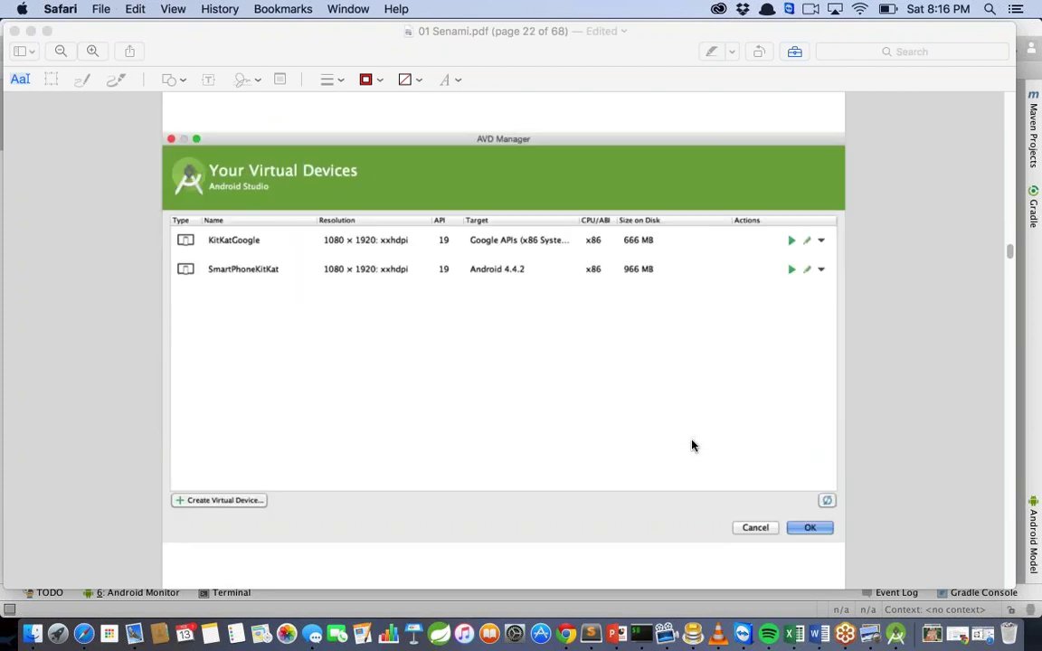
Examine PDF pages 22 to 25 on the virtual device list, hardware selection, system image choice and AVD configuration
scroll(692, 445, "up", 2)
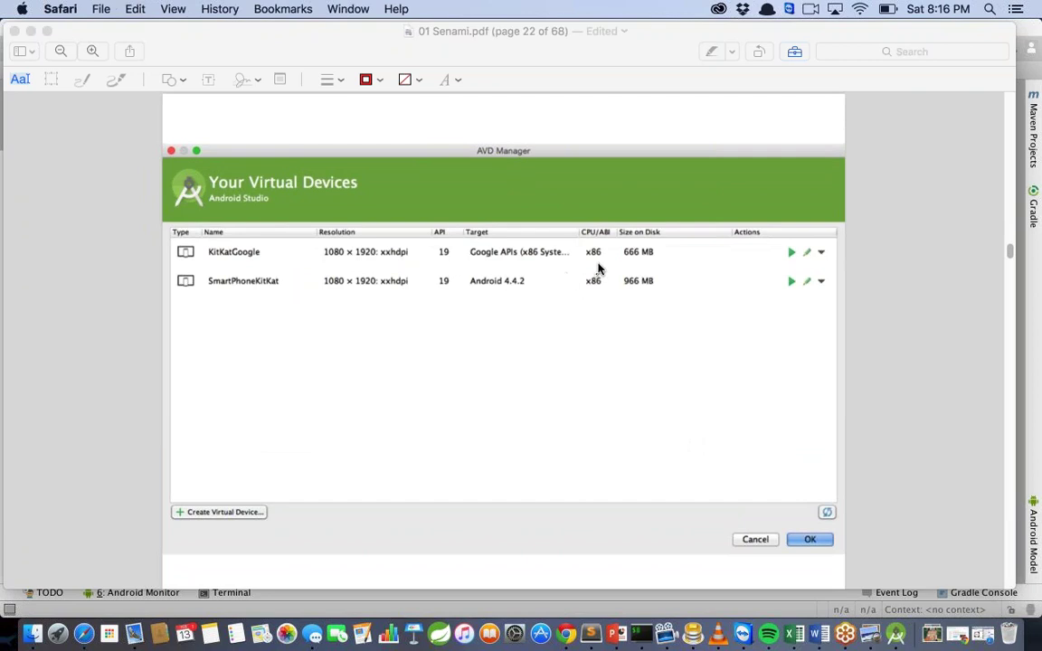
scroll(636, 299, "down", 1)
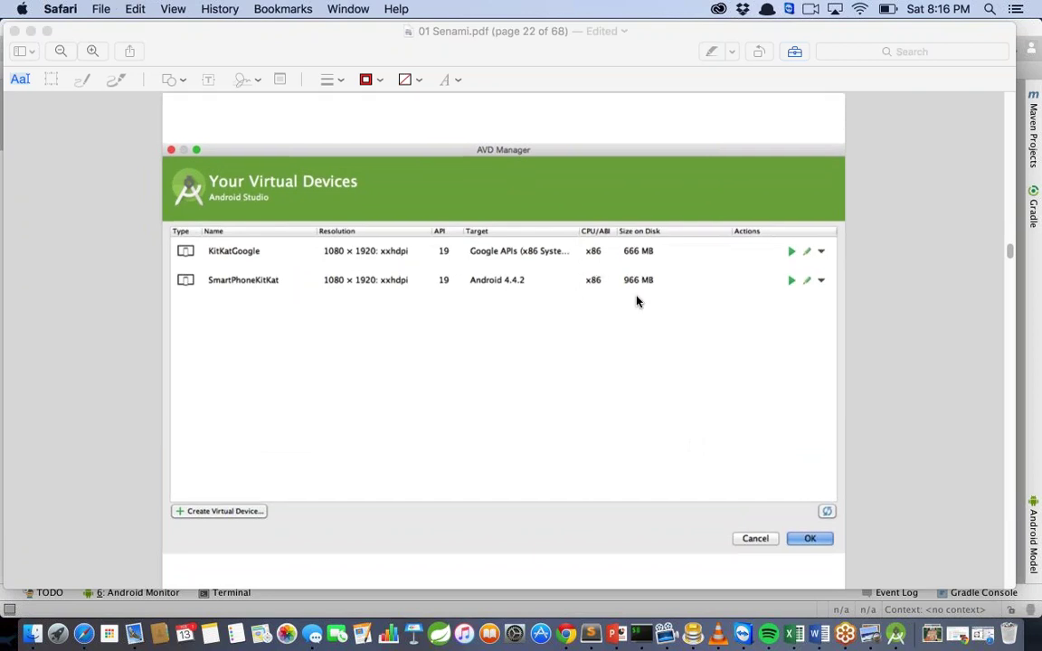
scroll(636, 301, "down", 10)
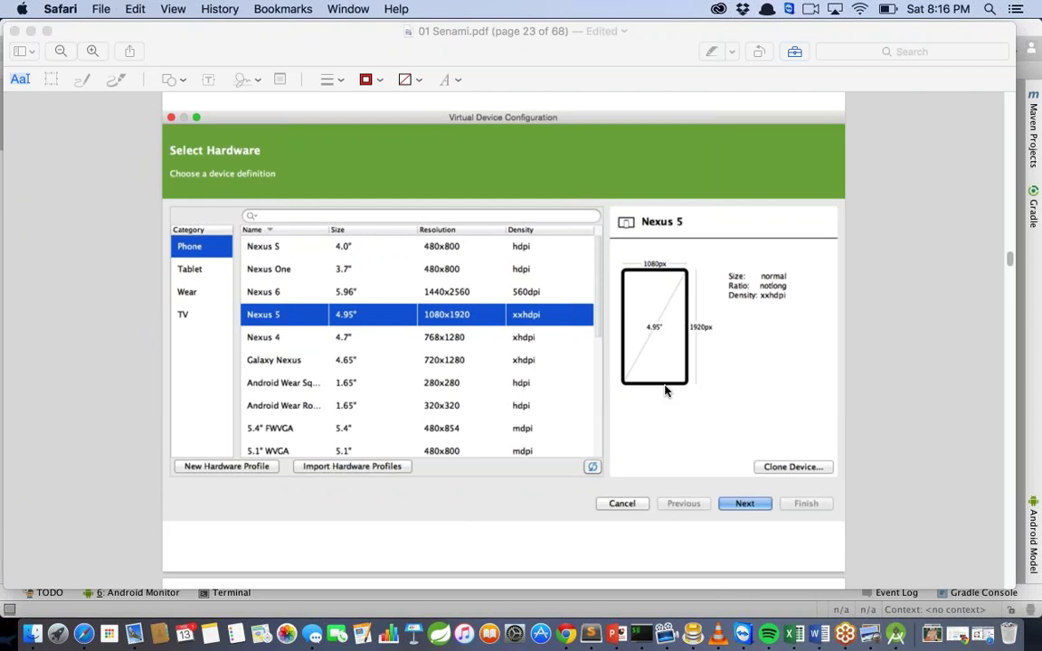
scroll(609, 457, "down", 10)
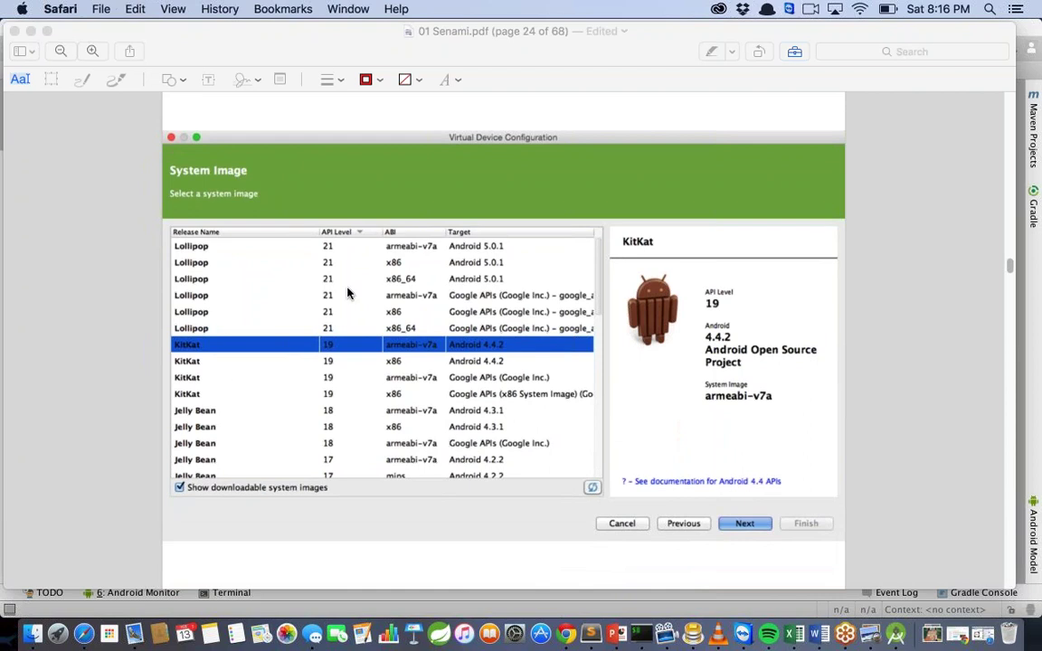
scroll(324, 394, "down", 2)
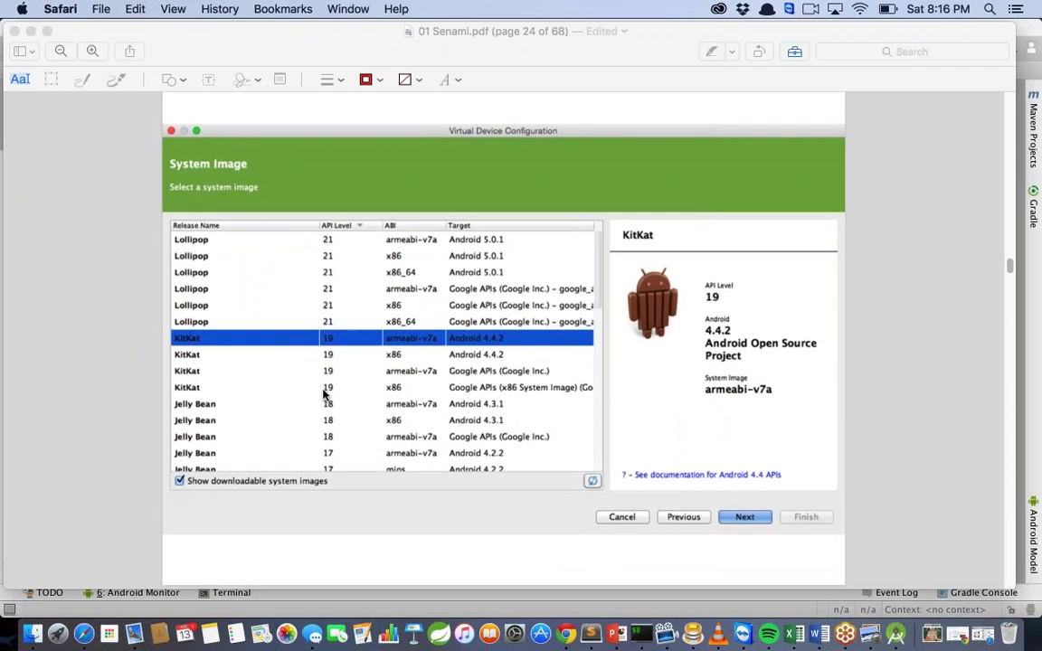
scroll(324, 395, "down", 15)
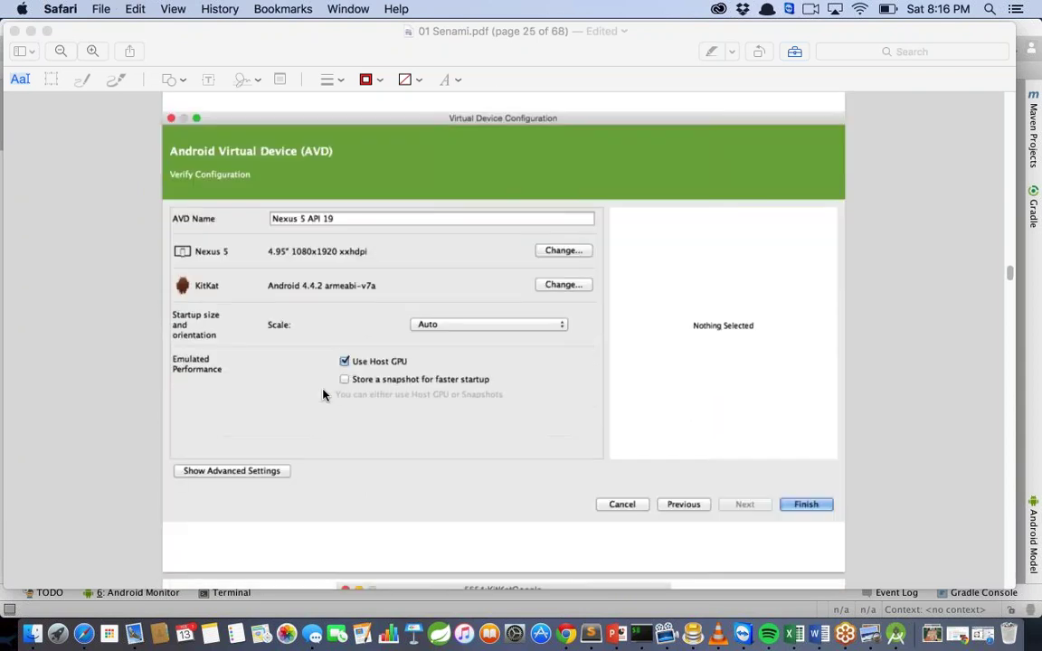
scroll(339, 389, "down", 15)
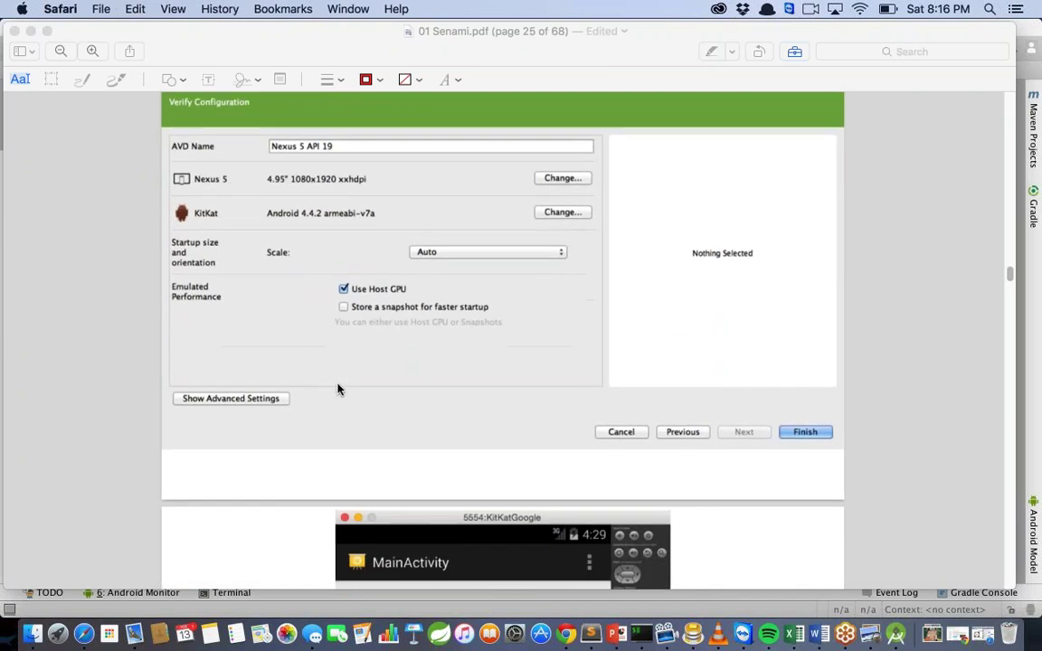
Examine the emulator running MainActivity on page 26 and the Android Device Monitor on page 27 of the PDF
scroll(339, 389, "down", 20)
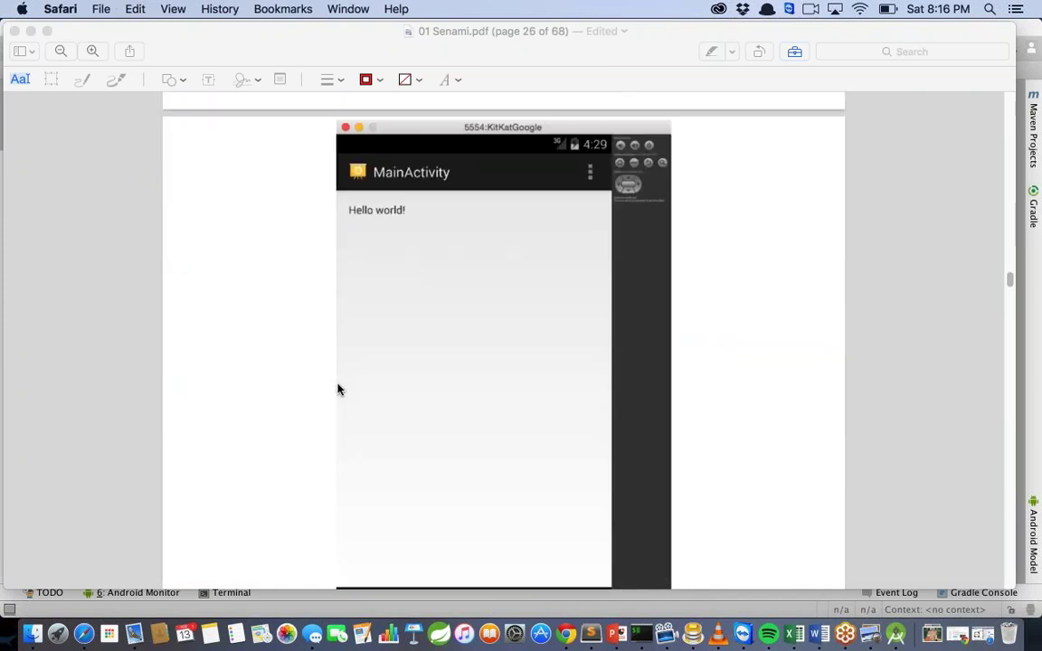
scroll(339, 389, "down", 10)
scroll(339, 389, "up", 14)
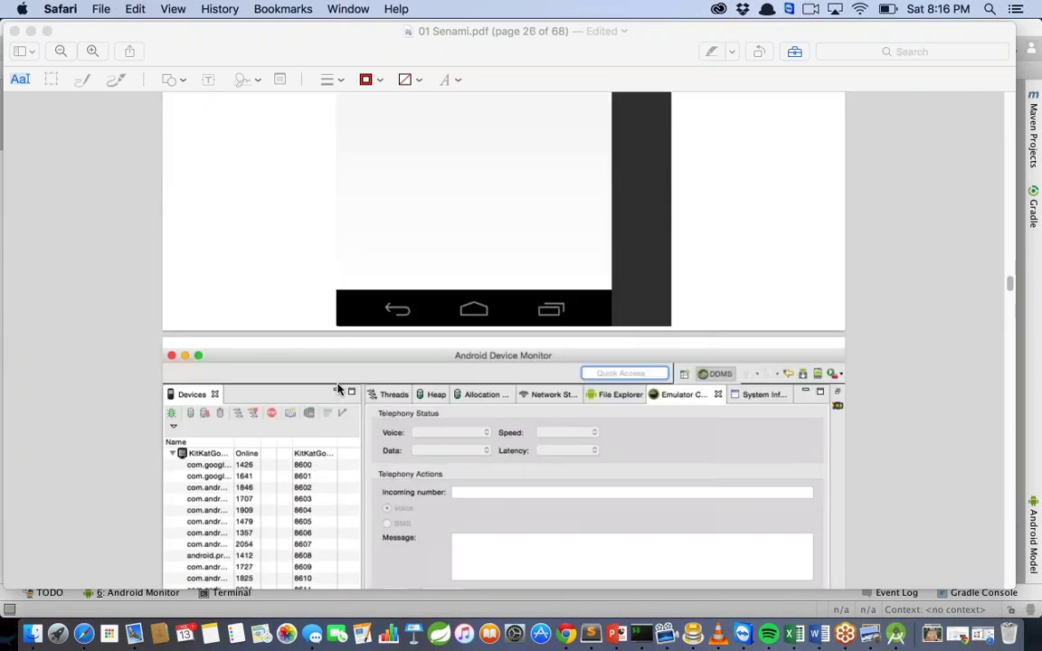
scroll(339, 389, "up", 6)
scroll(339, 389, "down", 13)
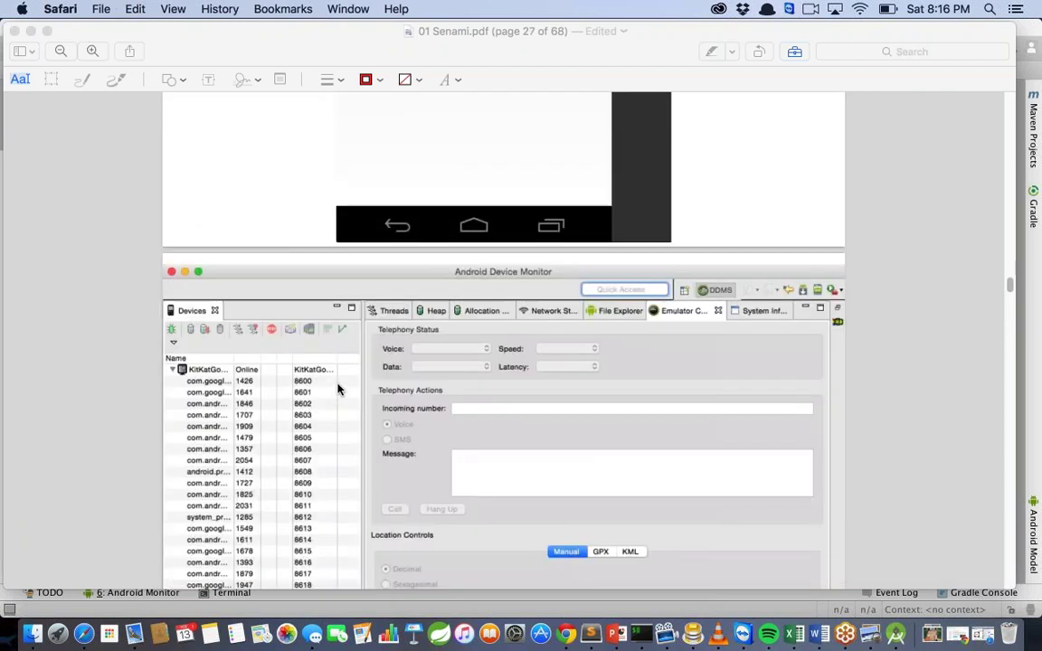
scroll(340, 389, "up", 9)
scroll(337, 389, "up", 8)
scroll(337, 389, "down", 2)
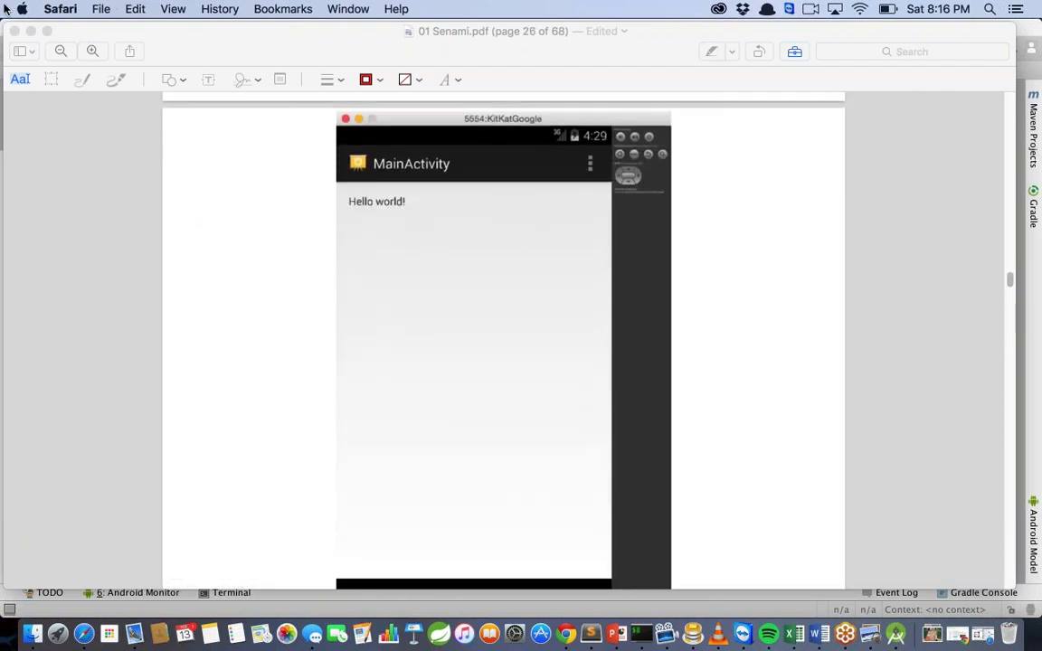
Put the PDF away, switch to Android Studio and close the TabDemo-master project
left_click(29, 31)
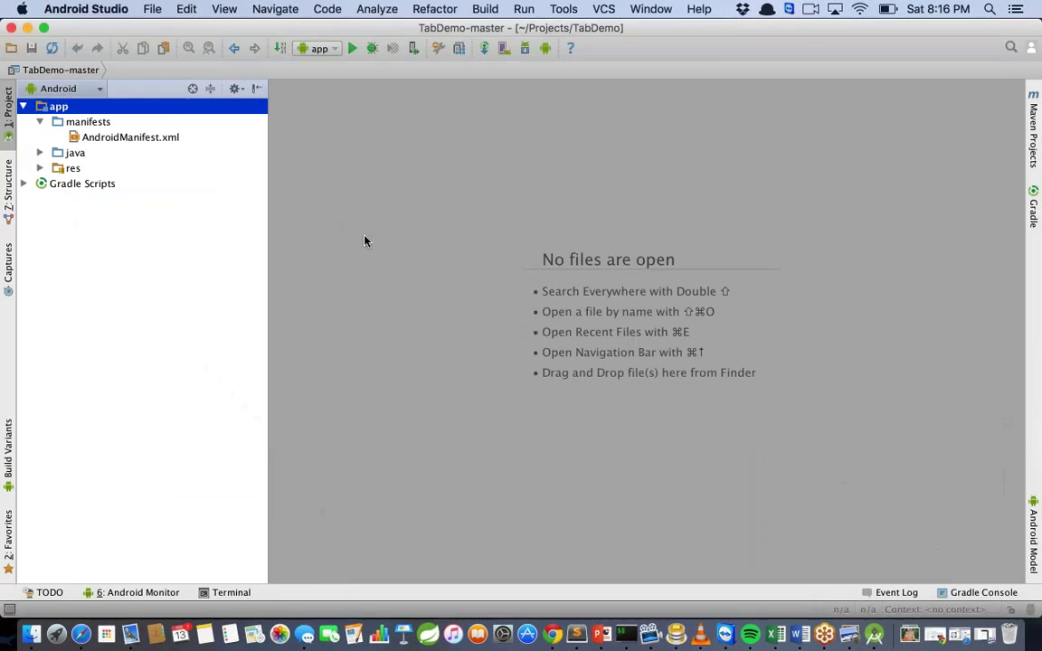
left_click(24, 105)
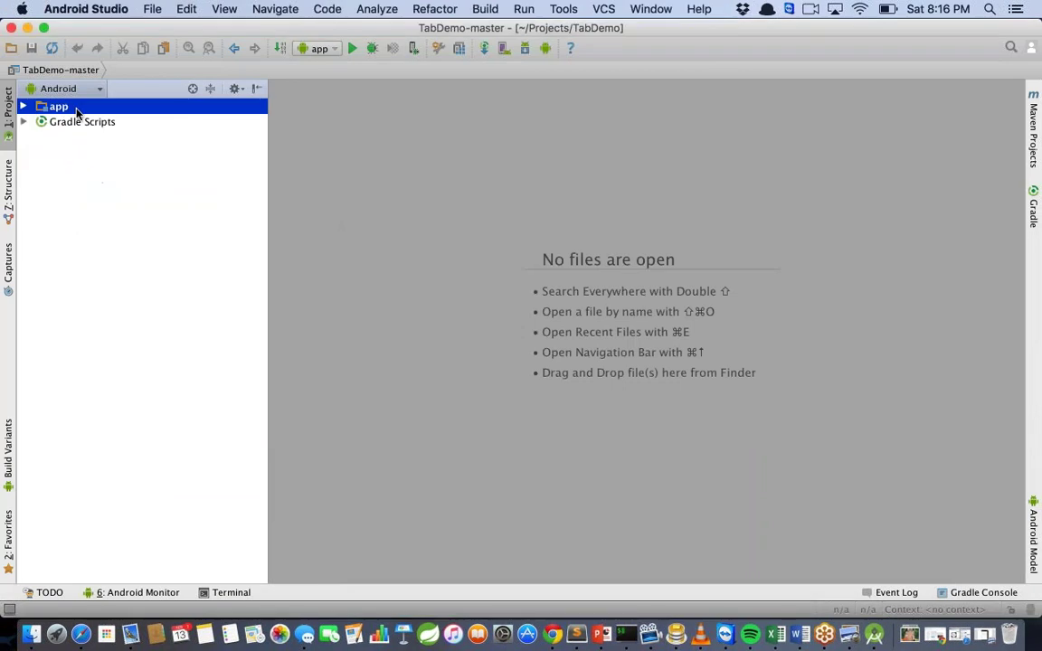
right_click(76, 108)
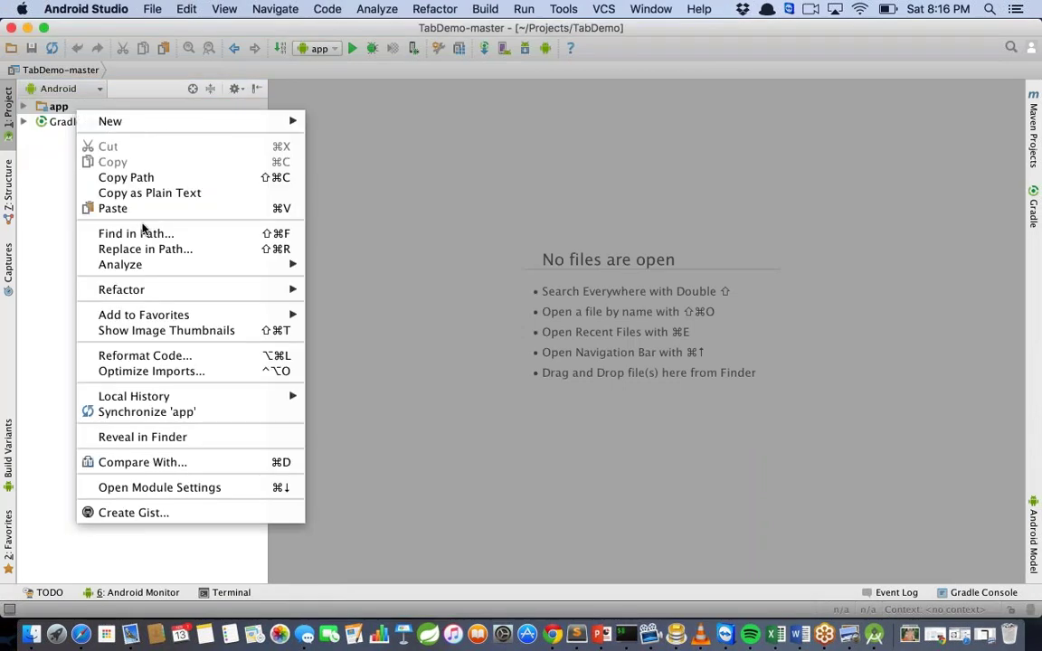
left_click(390, 361)
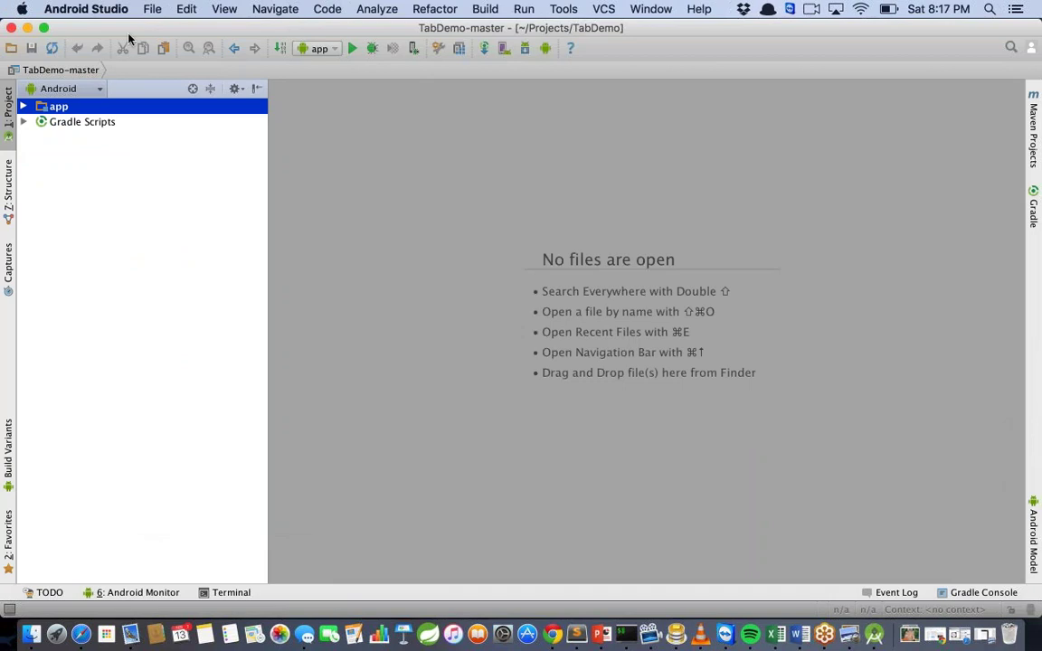
left_click(152, 9)
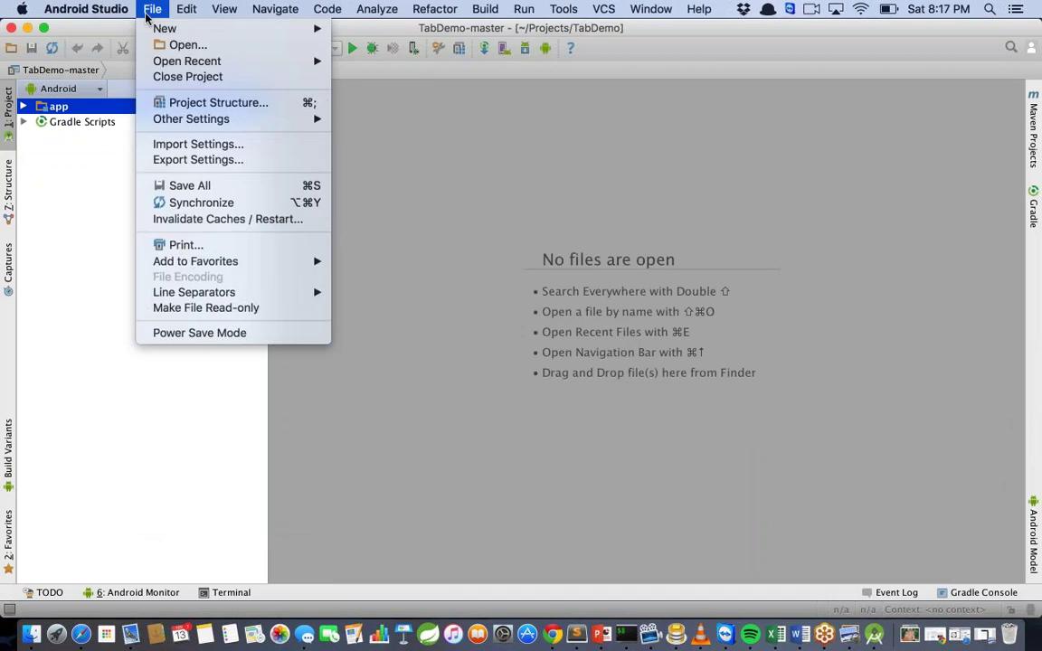
left_click(225, 77)
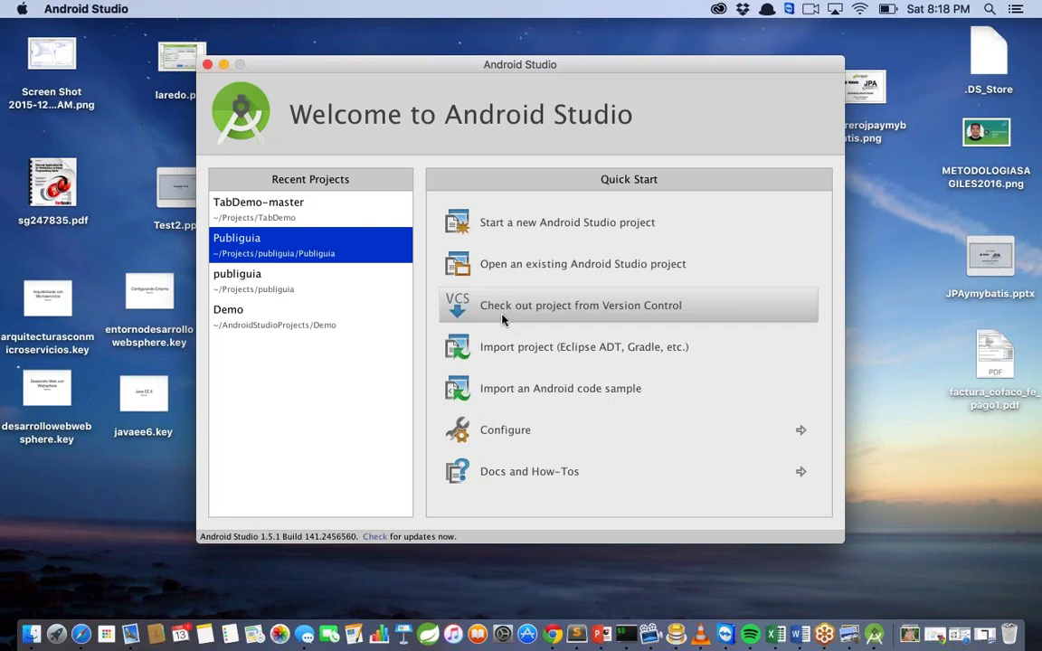
Move the welcome window toward the desktop's upper-left corner and go through the recent projects, leaving Demo selected
left_click_drag(338, 69, 205, 49)
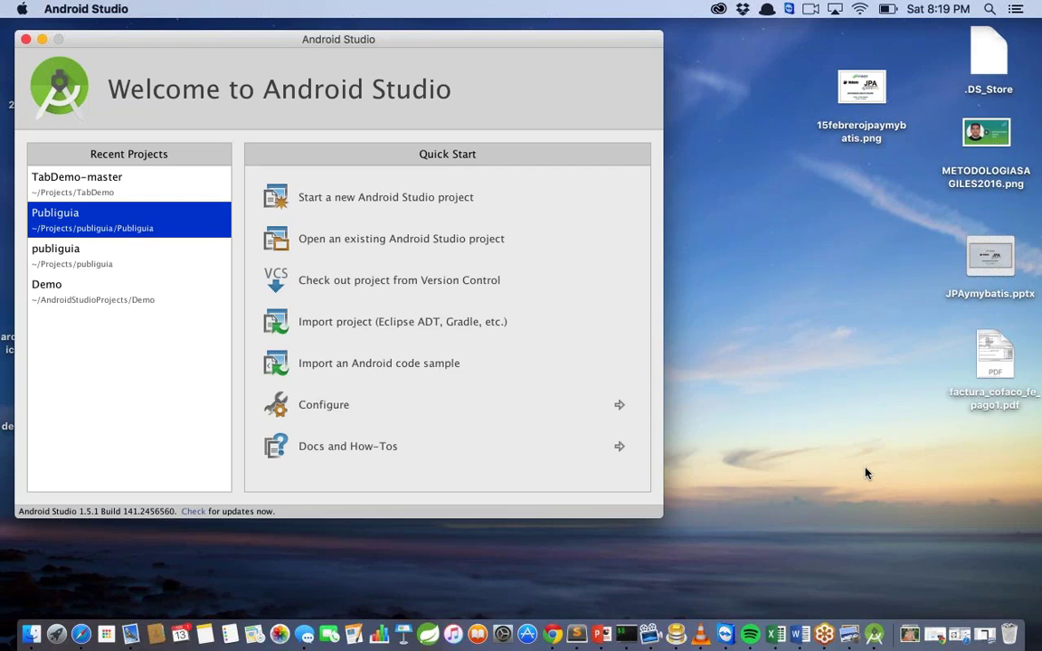
left_click(90, 290)
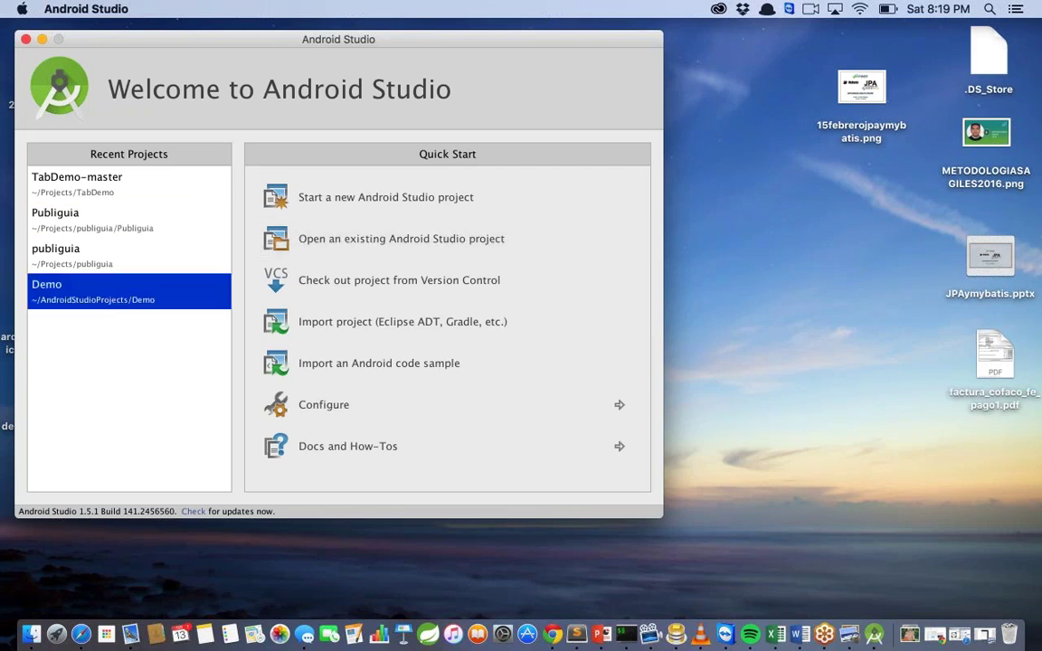
left_click(90, 183)
left_click(100, 390)
left_click(127, 220)
left_click(144, 254)
left_click(153, 298)
left_click(209, 188)
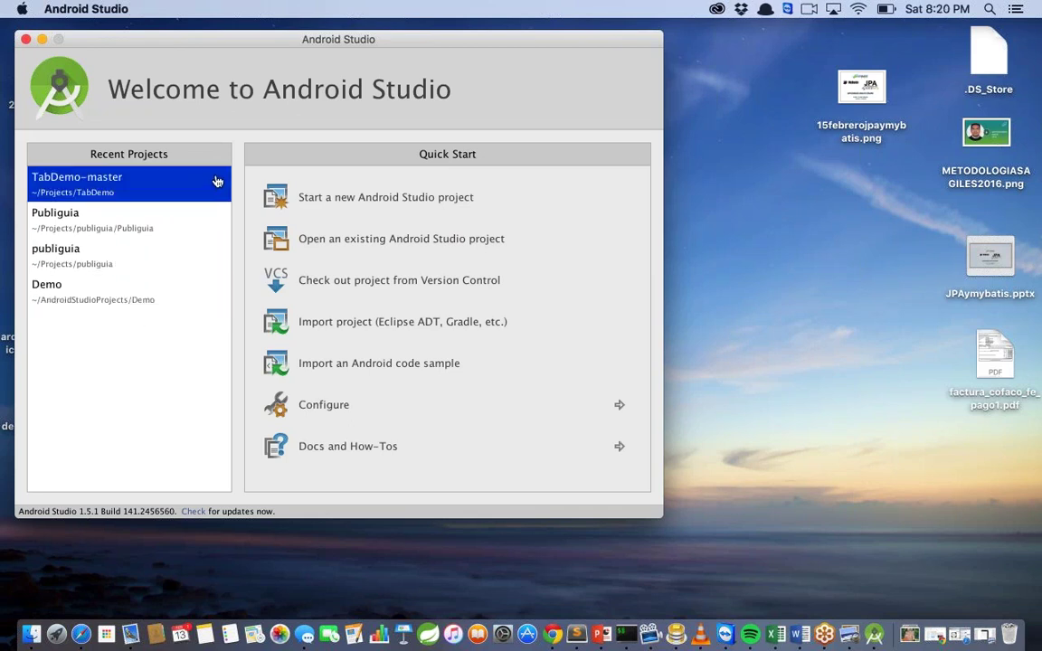
left_click(187, 222)
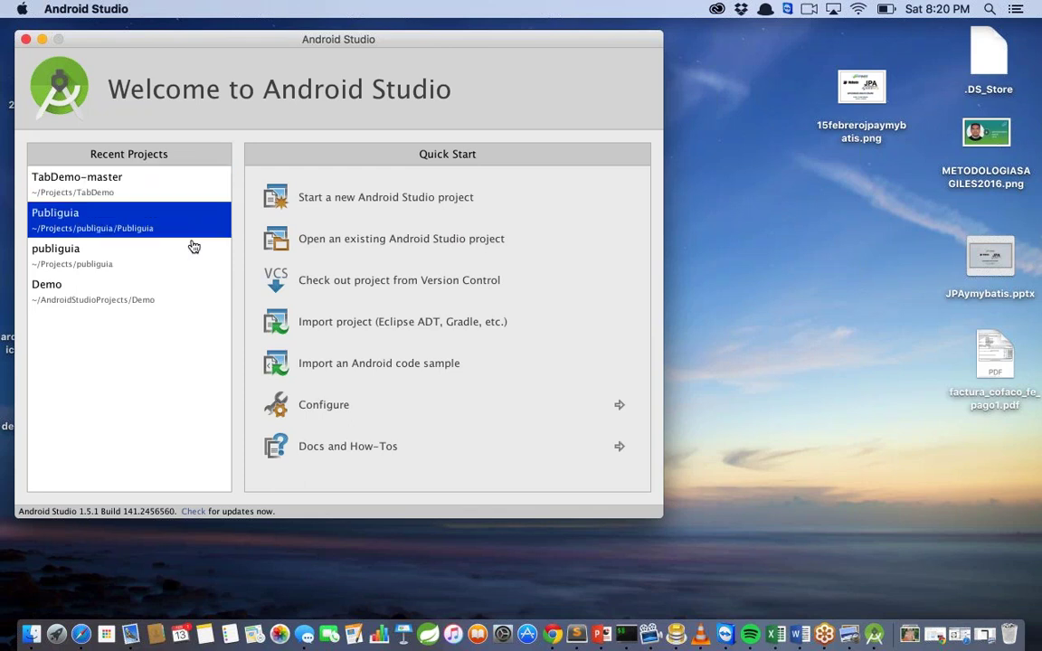
key("Down")
key("Down")
key("Down")
key("Down")
key("Down")
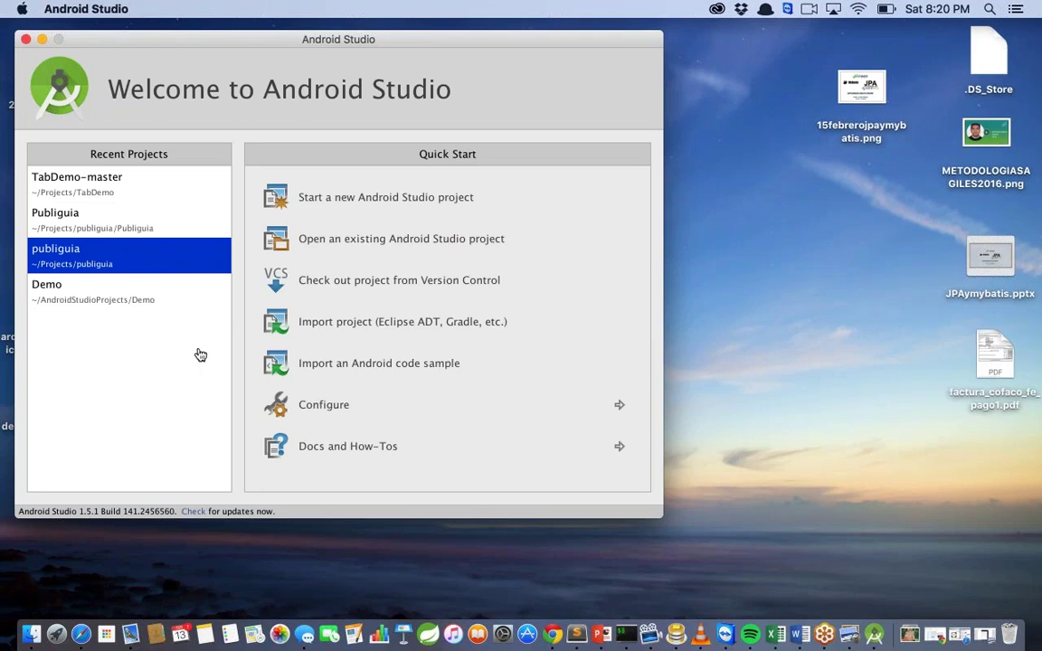
key("Down")
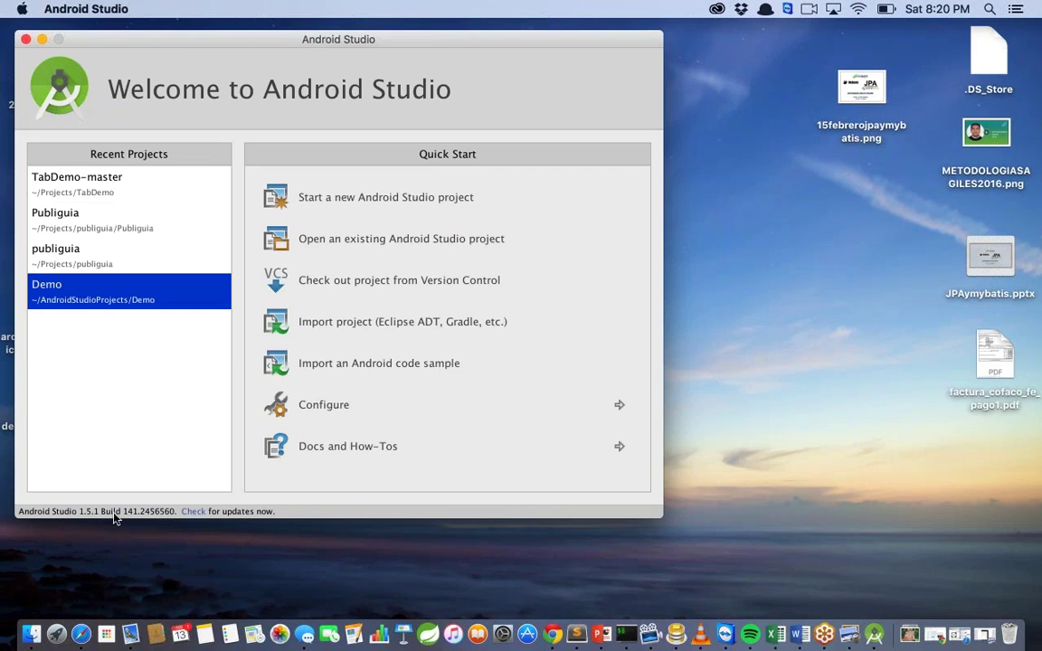
Check for Android Studio updates and view the version control systems offered for checking out a project
left_click(193, 512)
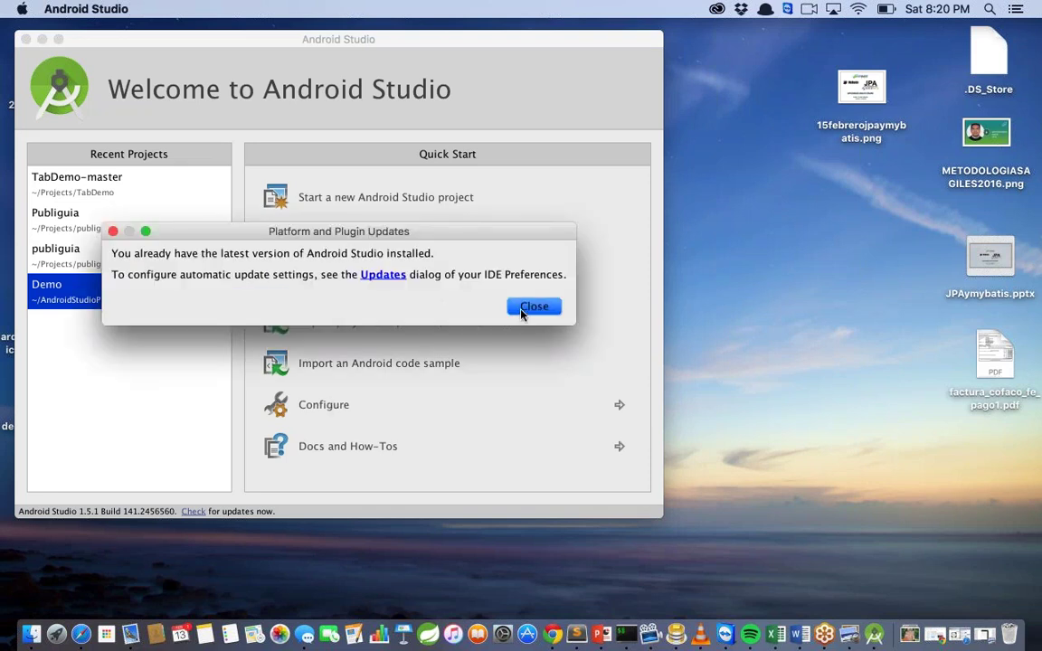
left_click(533, 308)
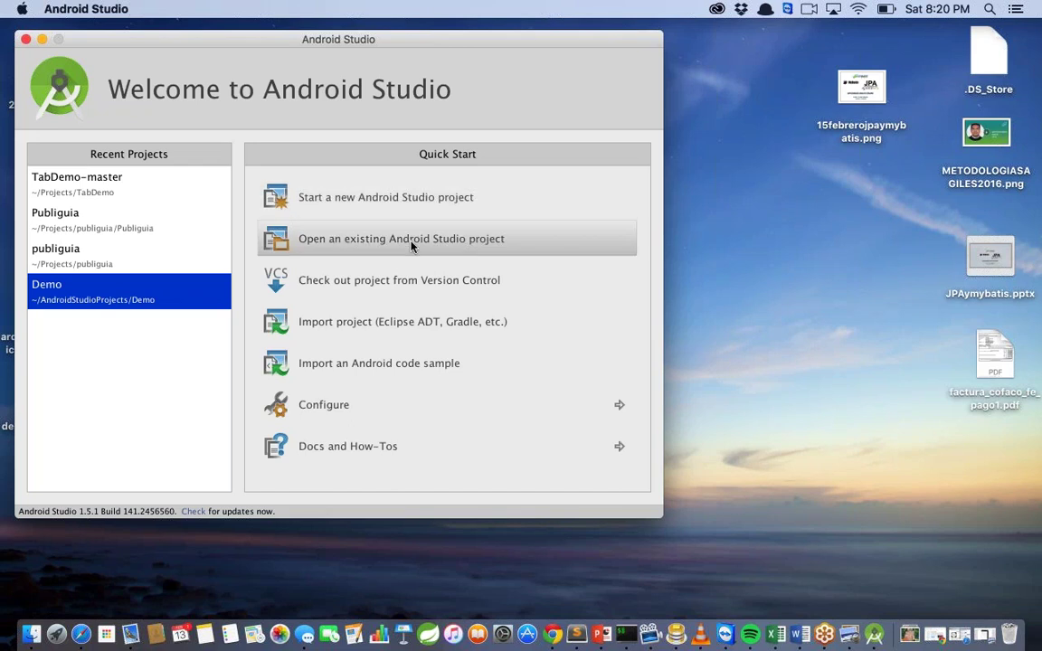
left_click(372, 285)
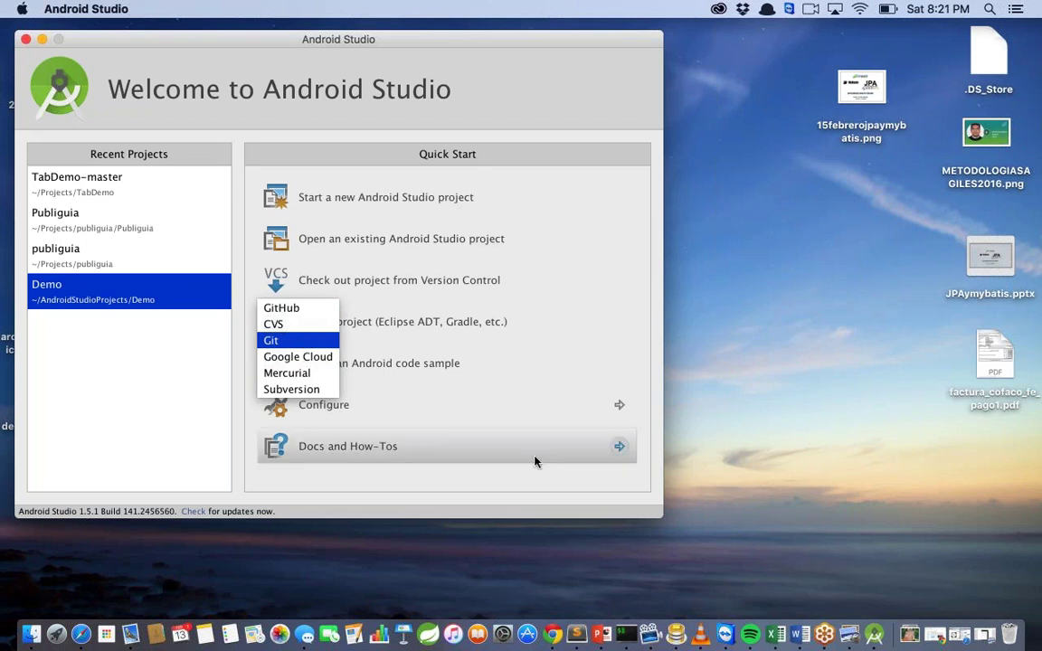
left_click(658, 314)
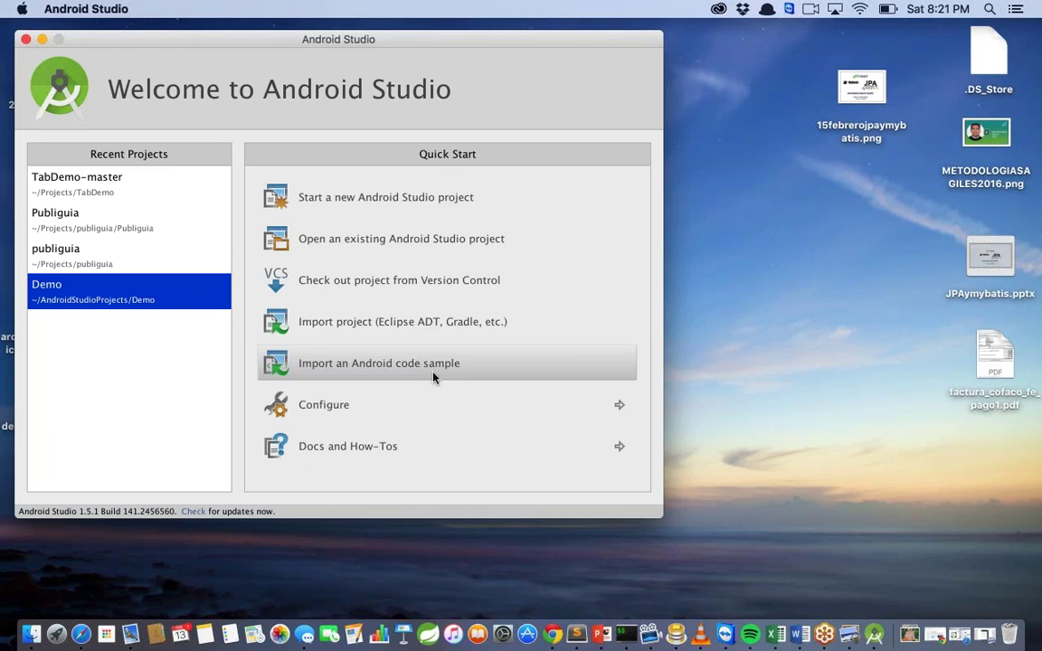
View the Configure options with Project Defaults and the Docs and How-Tos options, and return to Quick Start
left_click(443, 419)
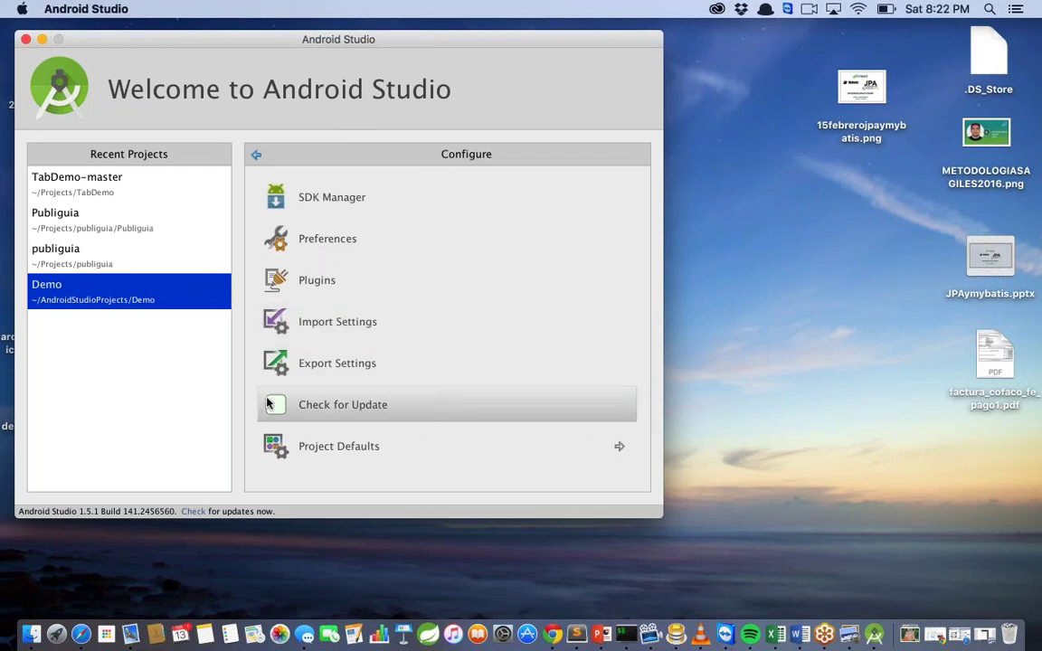
left_click(378, 454)
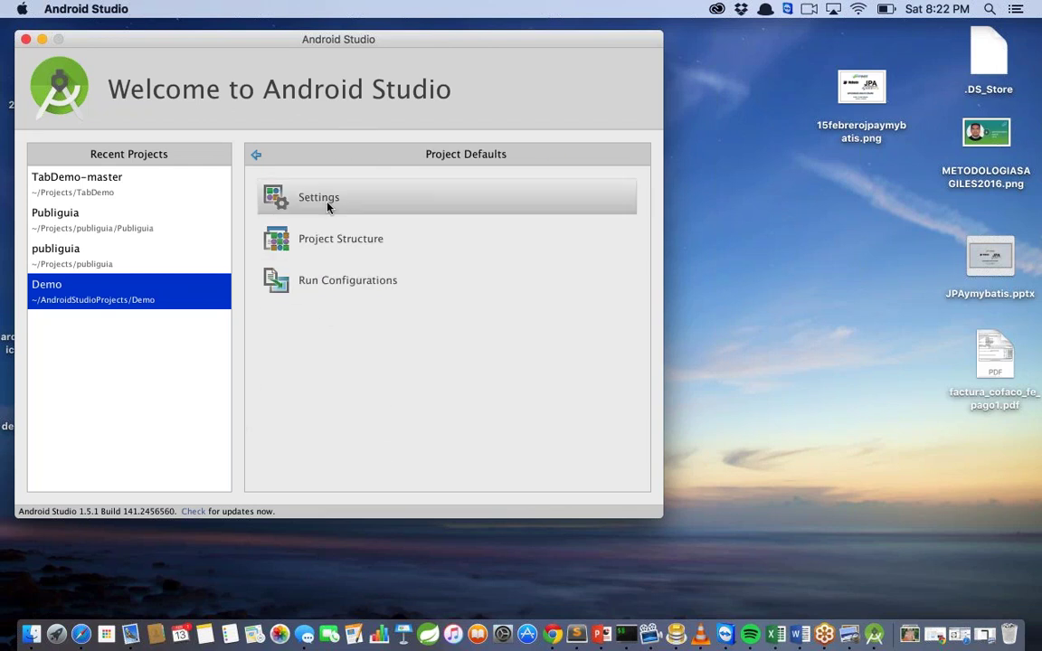
left_click(256, 158)
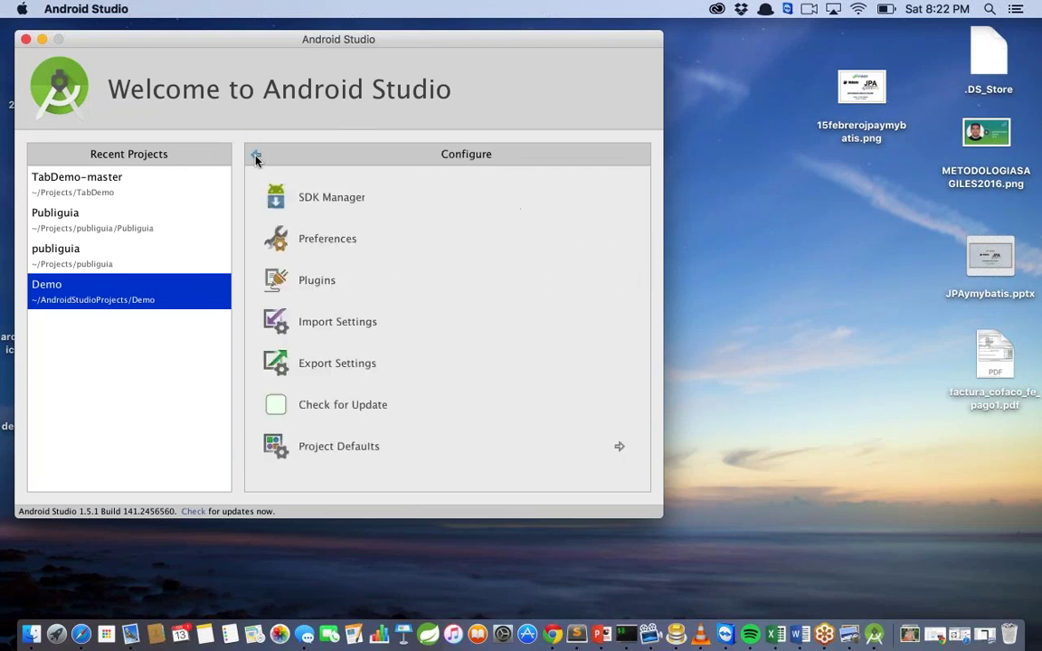
left_click(256, 158)
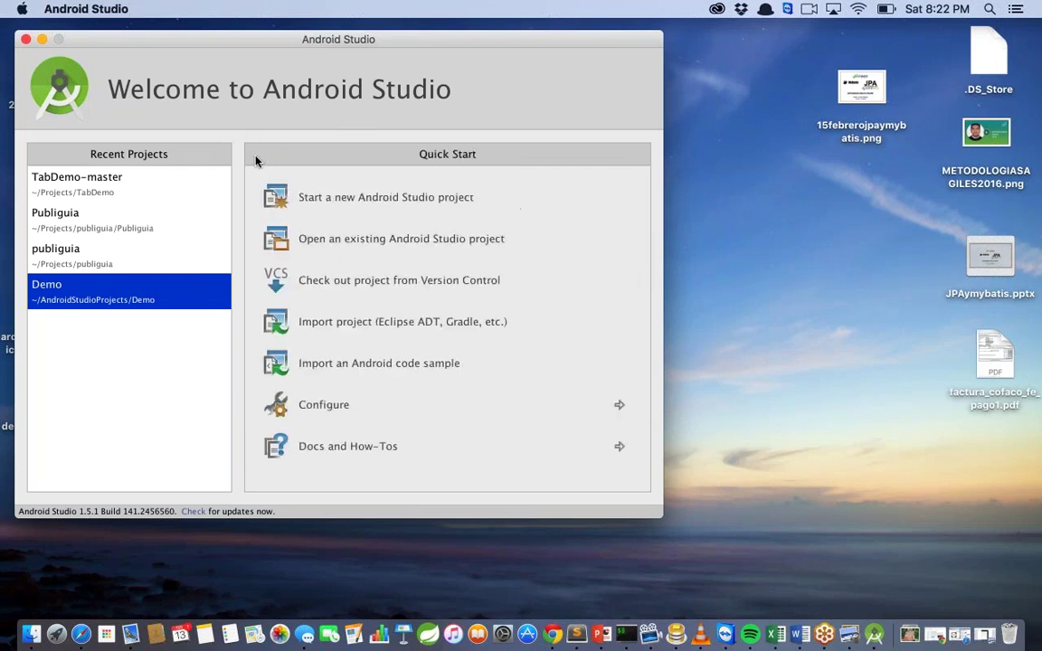
left_click(434, 455)
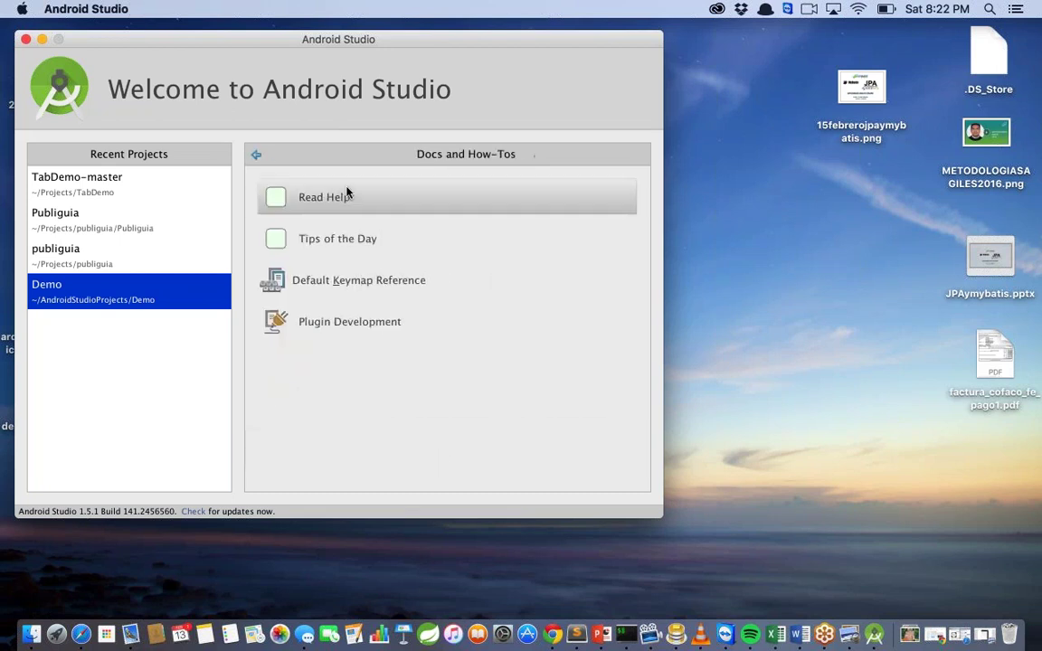
left_click(256, 159)
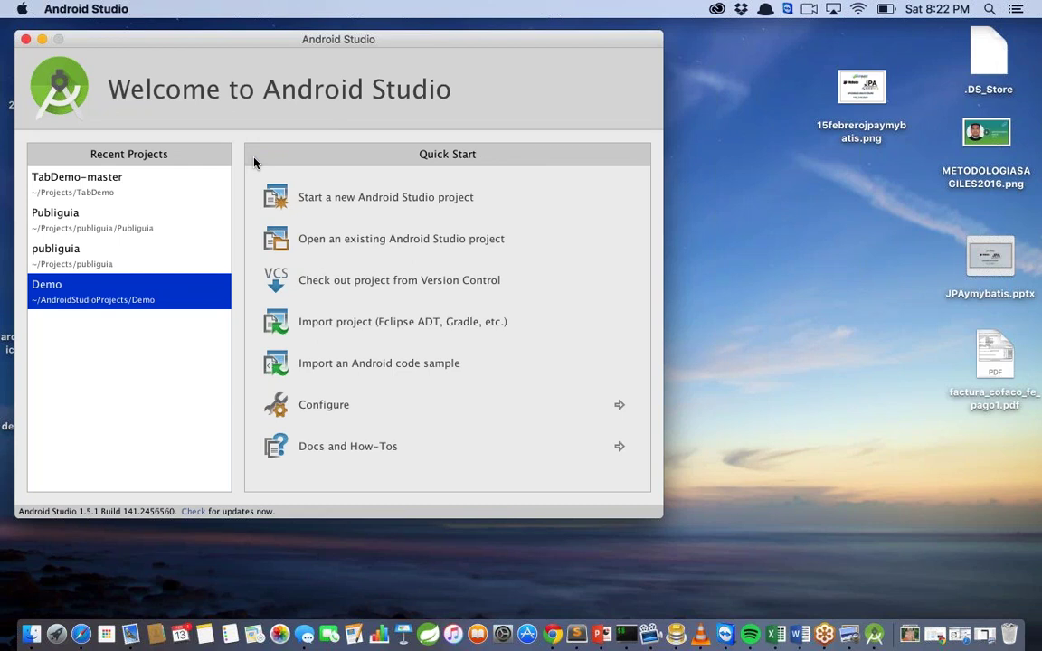
Start a new Android Studio project with the application name PubliMetro
left_click(409, 195)
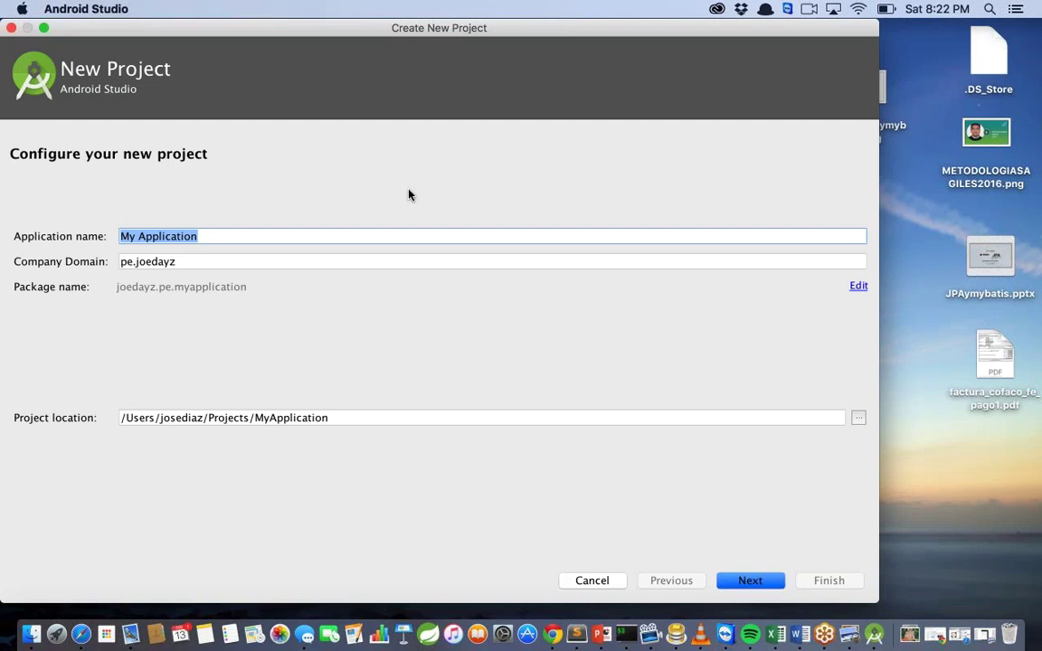
type("Publi")
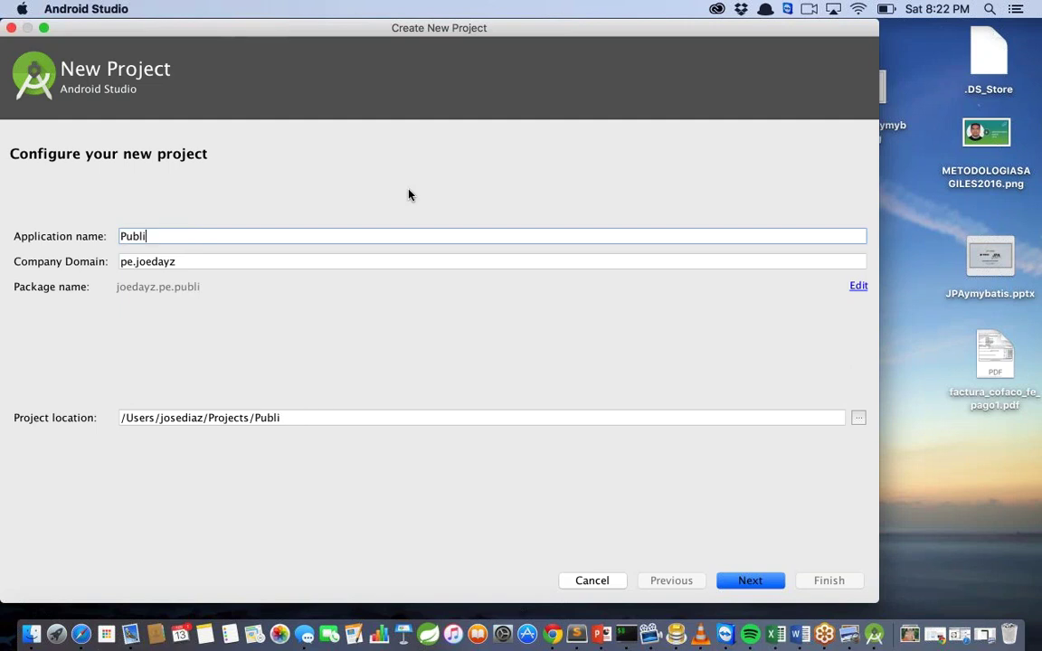
type("g")
key("BackSpace")
type("Metro")
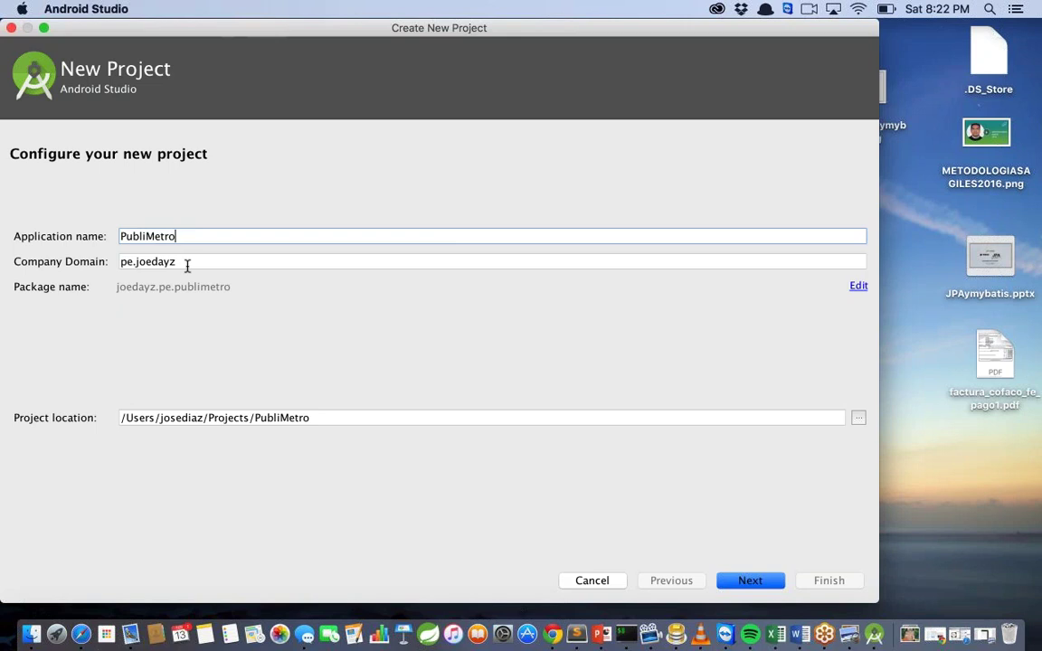
Set the company domain to joedayz.pe and continue to the target device settings
left_click_drag(187, 265, 107, 264)
type("joedayz.")
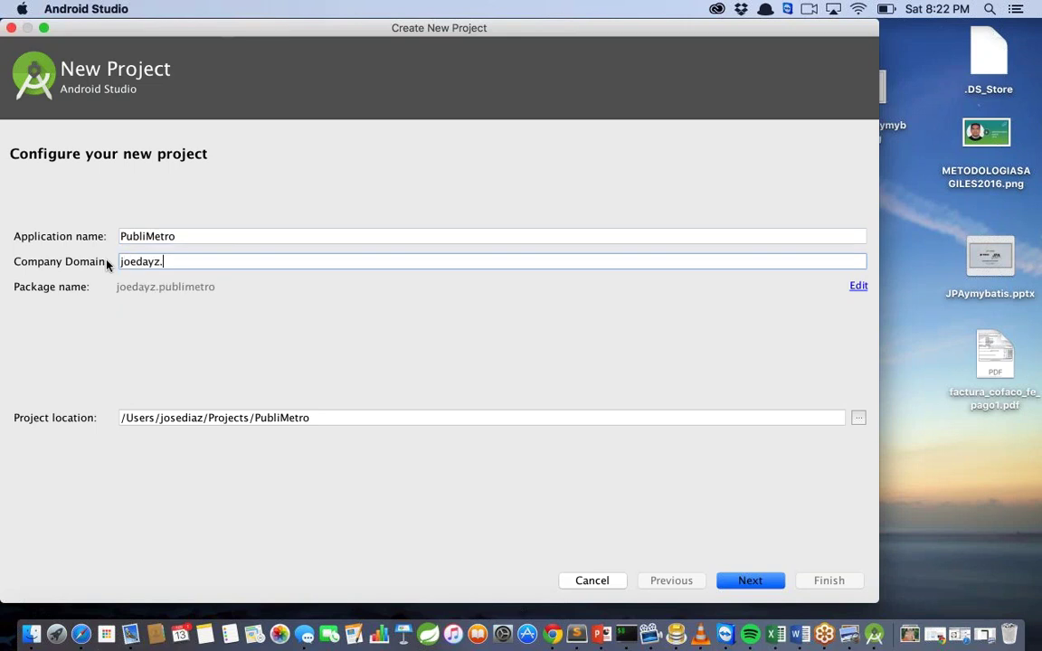
type("pe")
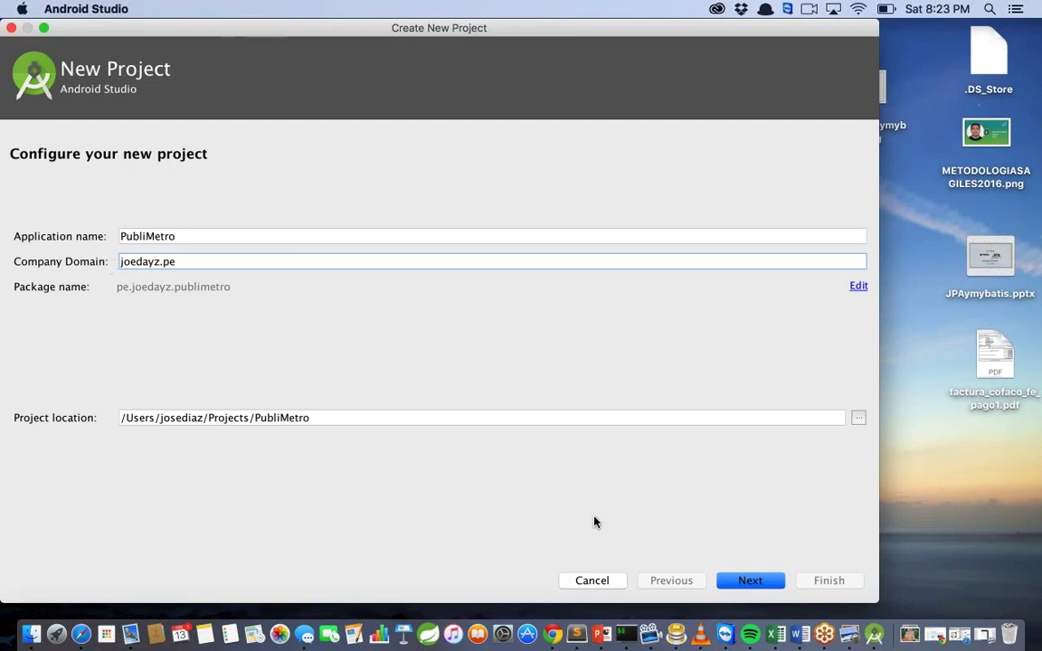
left_click(744, 578)
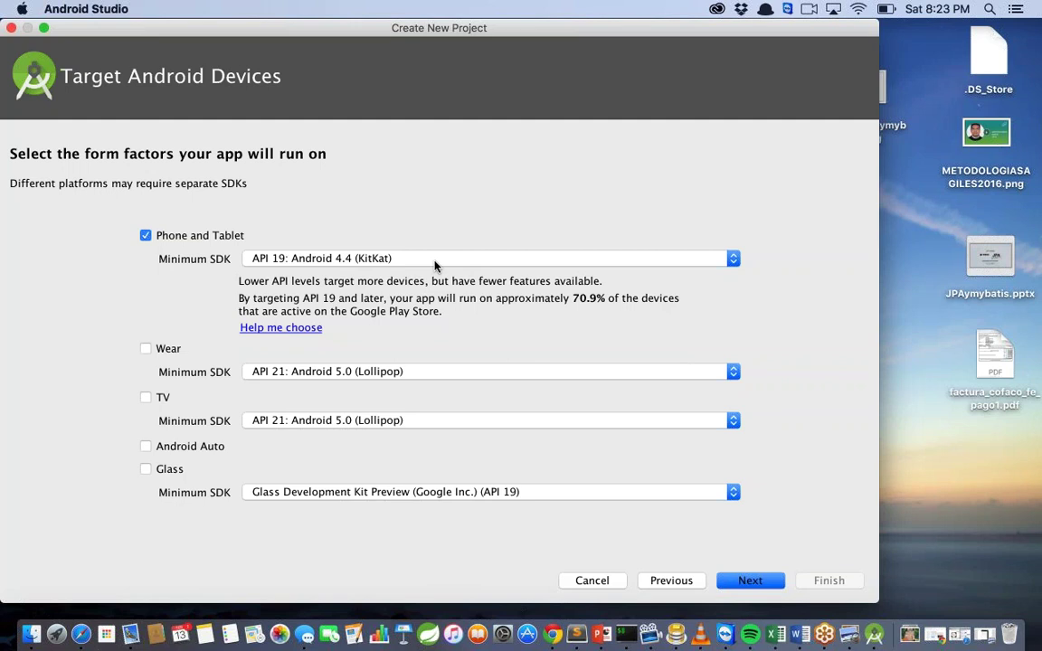
Choose API 19: Android 4.4 (KitKat) as the minimum SDK for Phone and Tablet and continue to the activity templates
left_click(434, 260)
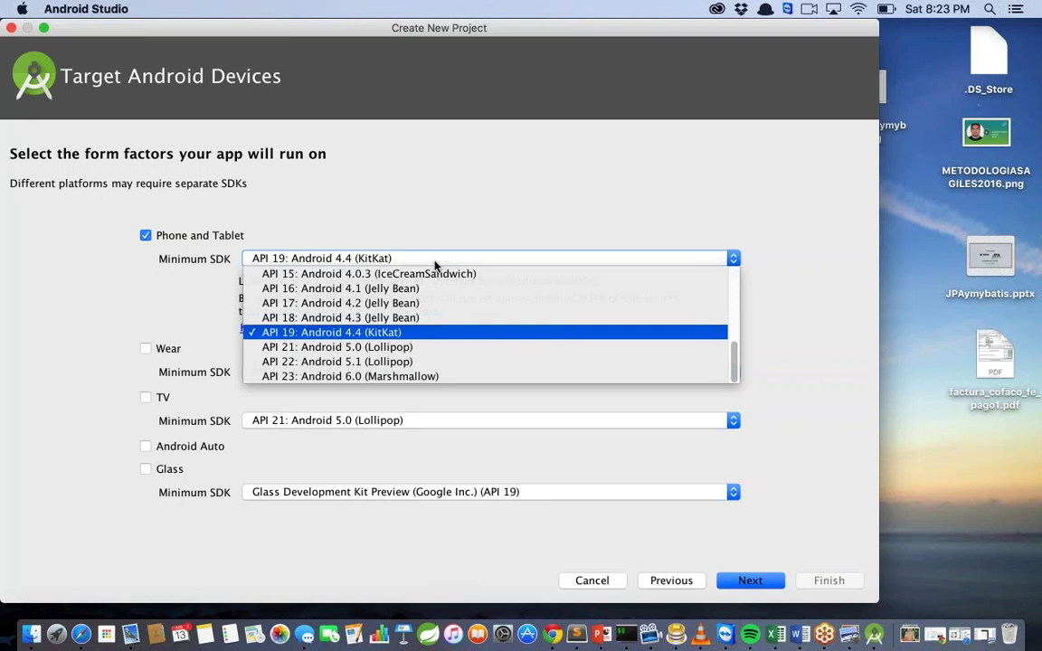
left_click(416, 333)
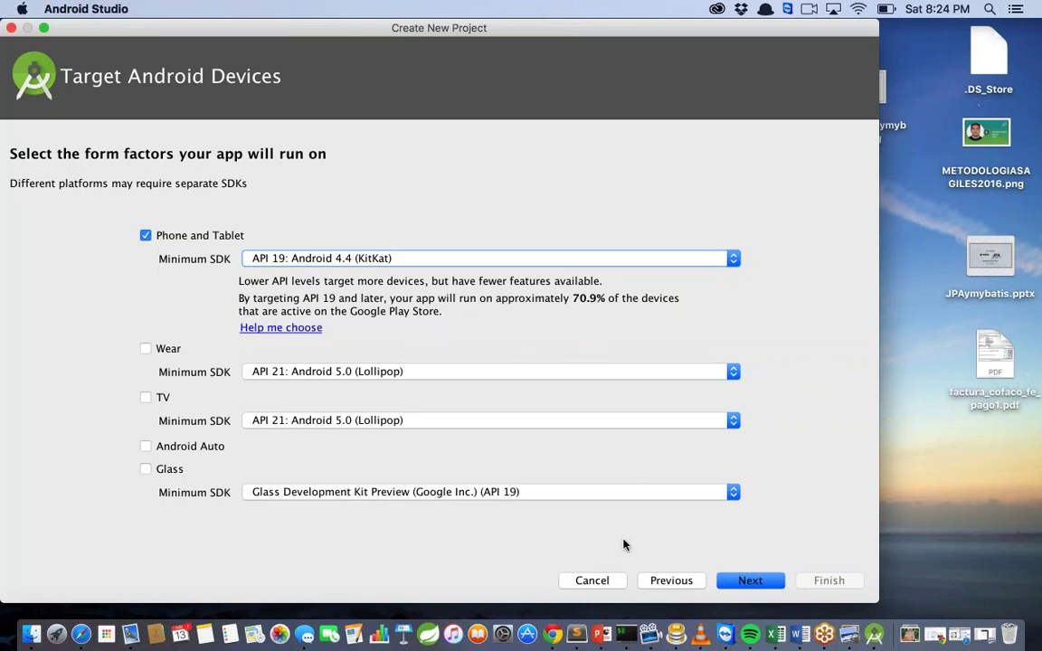
left_click(747, 581)
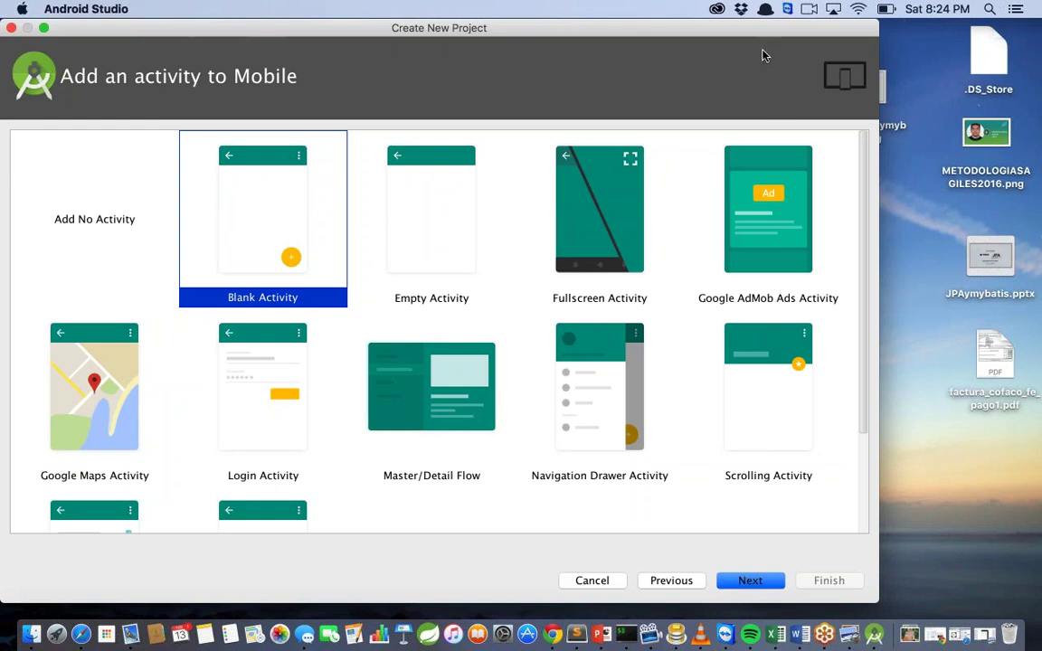
Look through the activity templates, including Navigation Drawer Activity, then choose Blank Activity and continue to its customization
left_click(627, 483)
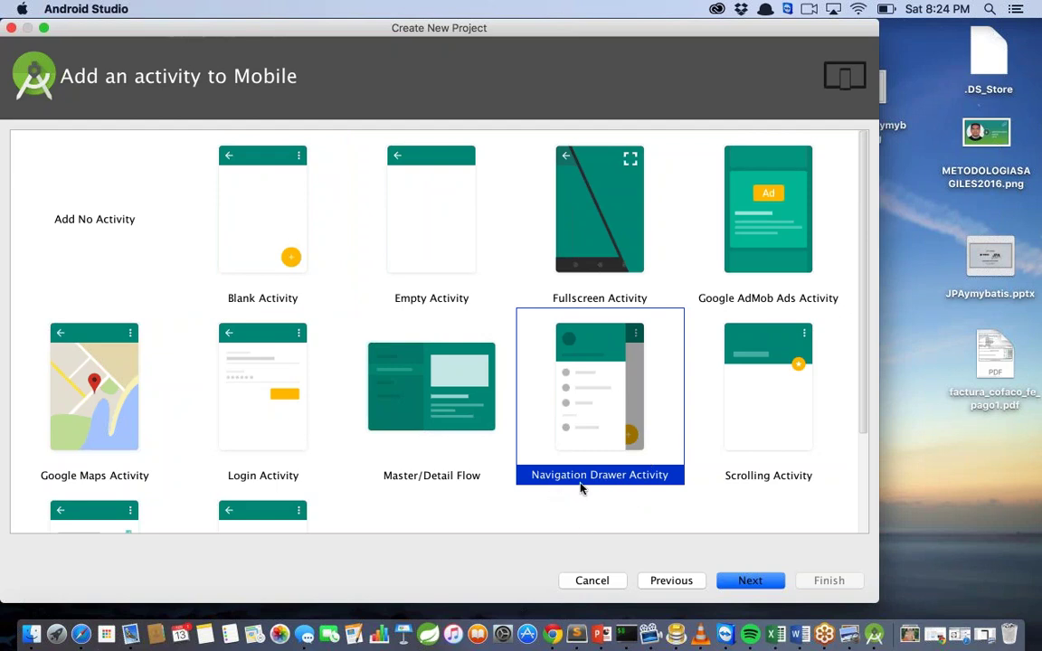
scroll(730, 524, "down", 3)
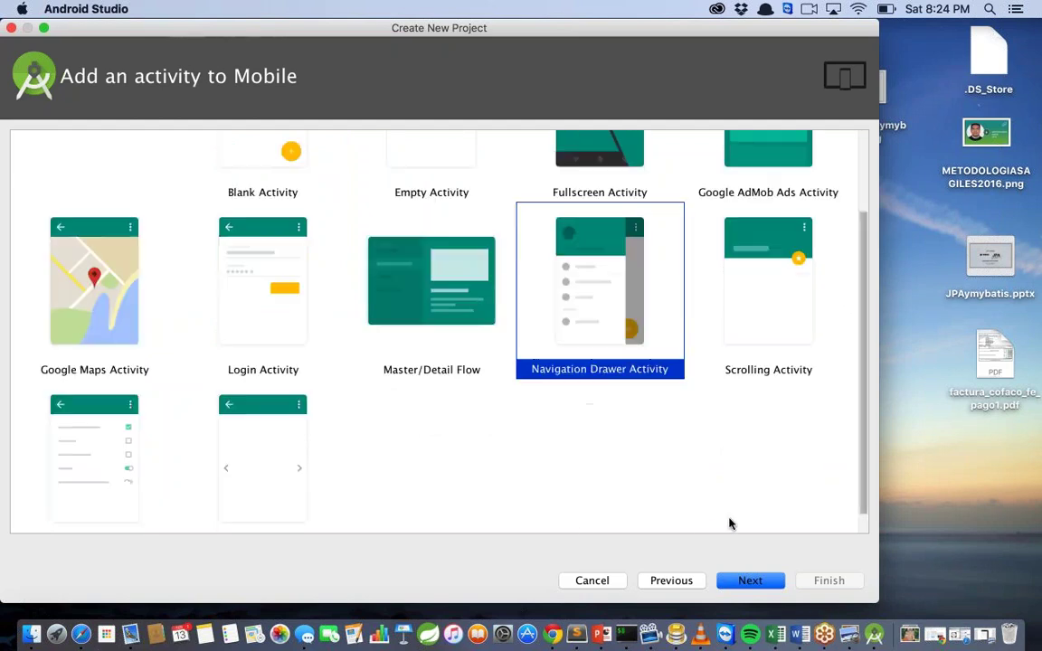
scroll(688, 402, "down", 1)
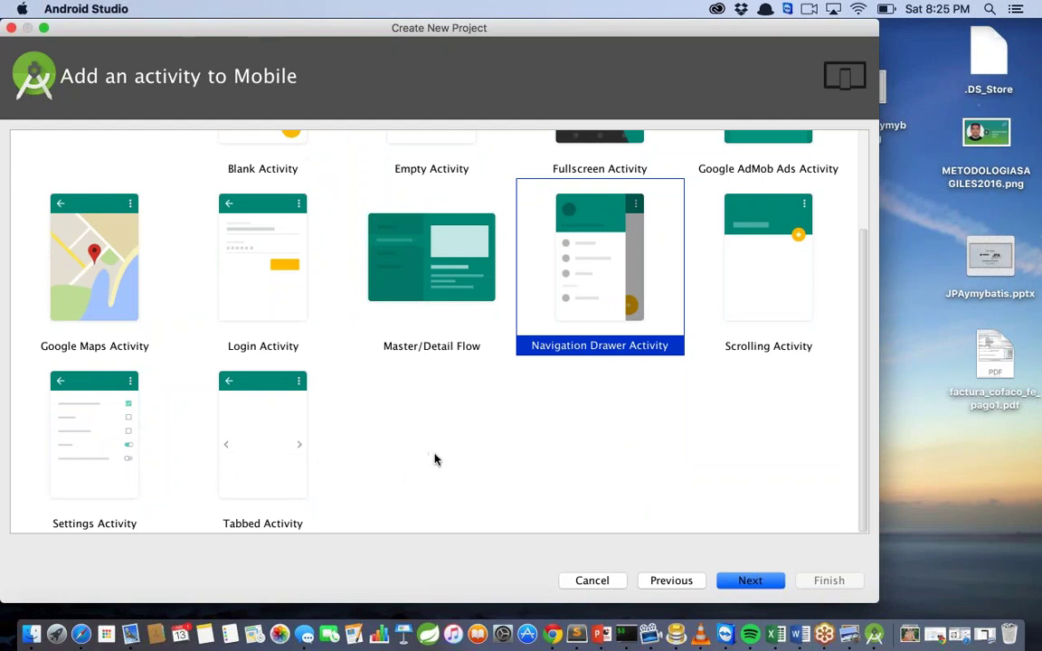
scroll(435, 460, "up", 3)
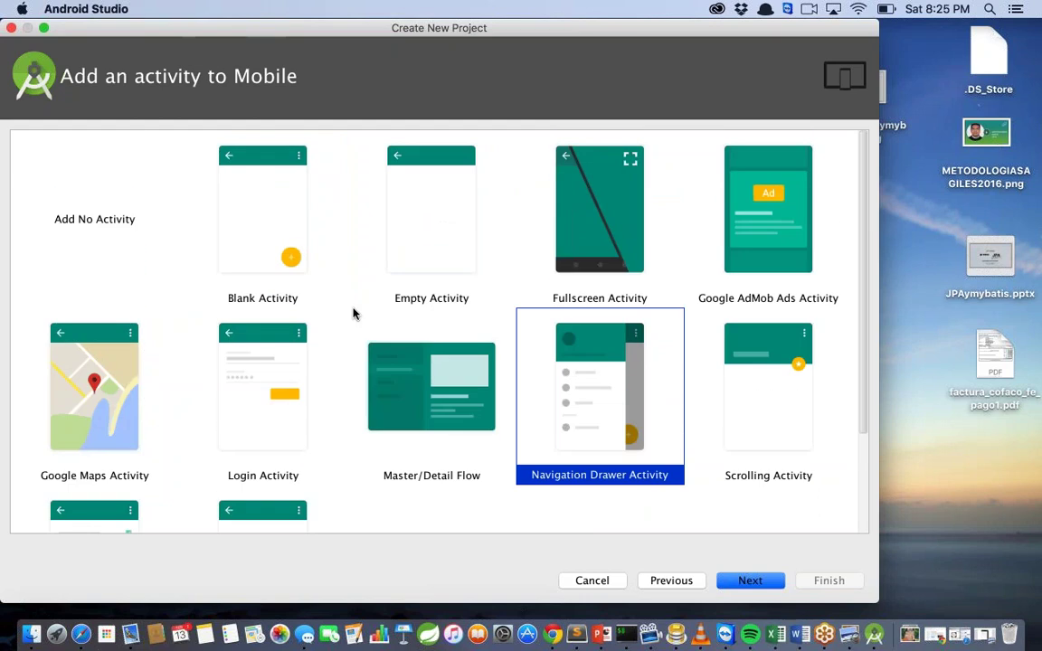
left_click(276, 190)
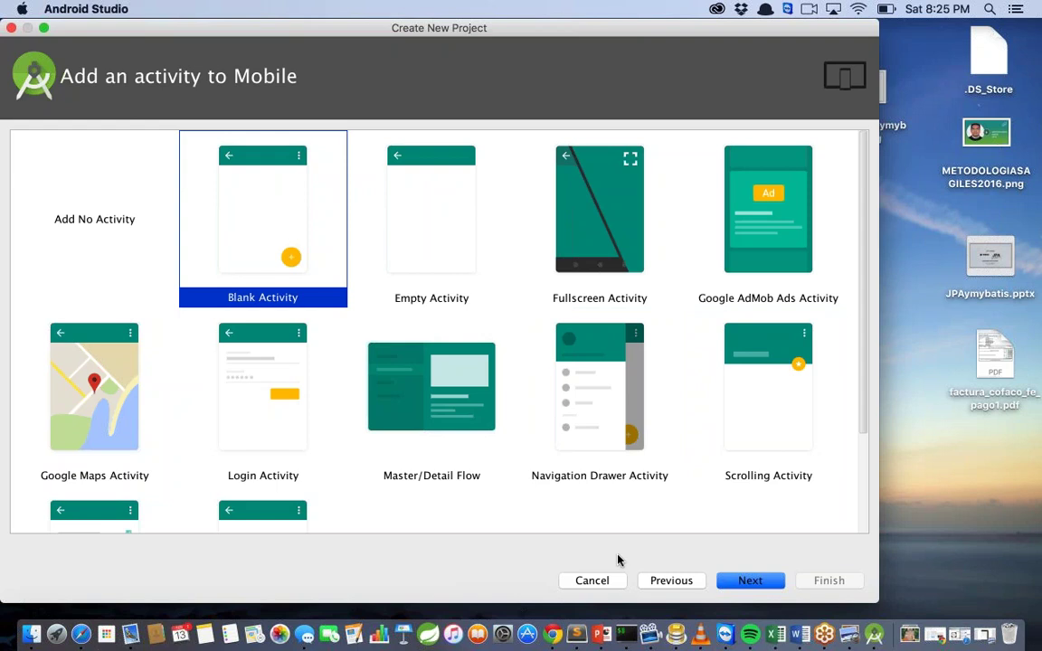
left_click(750, 583)
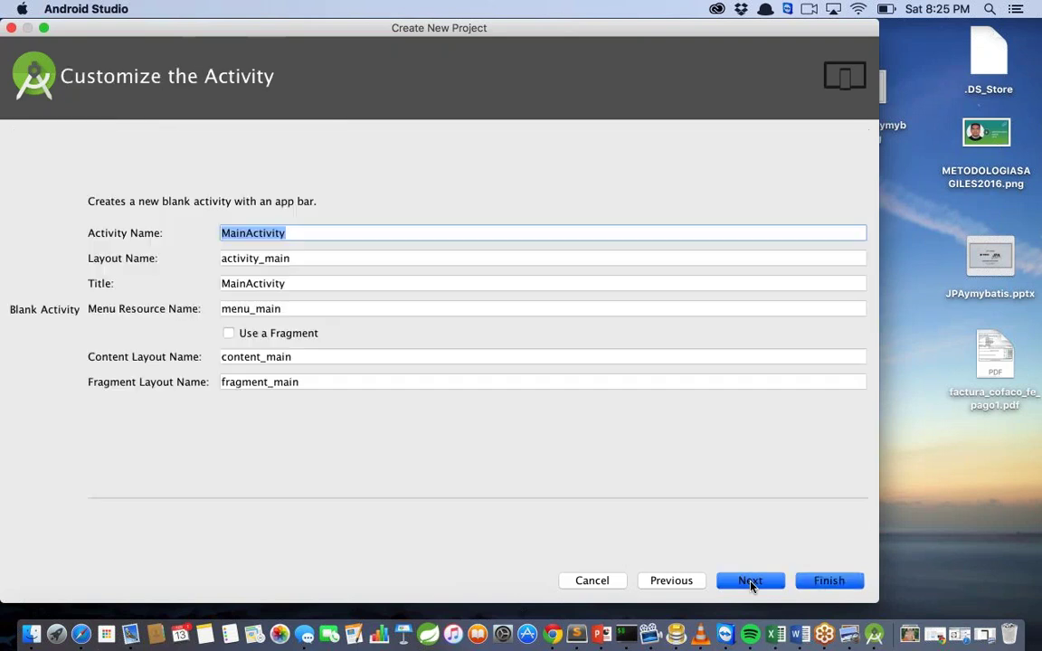
left_click(674, 583)
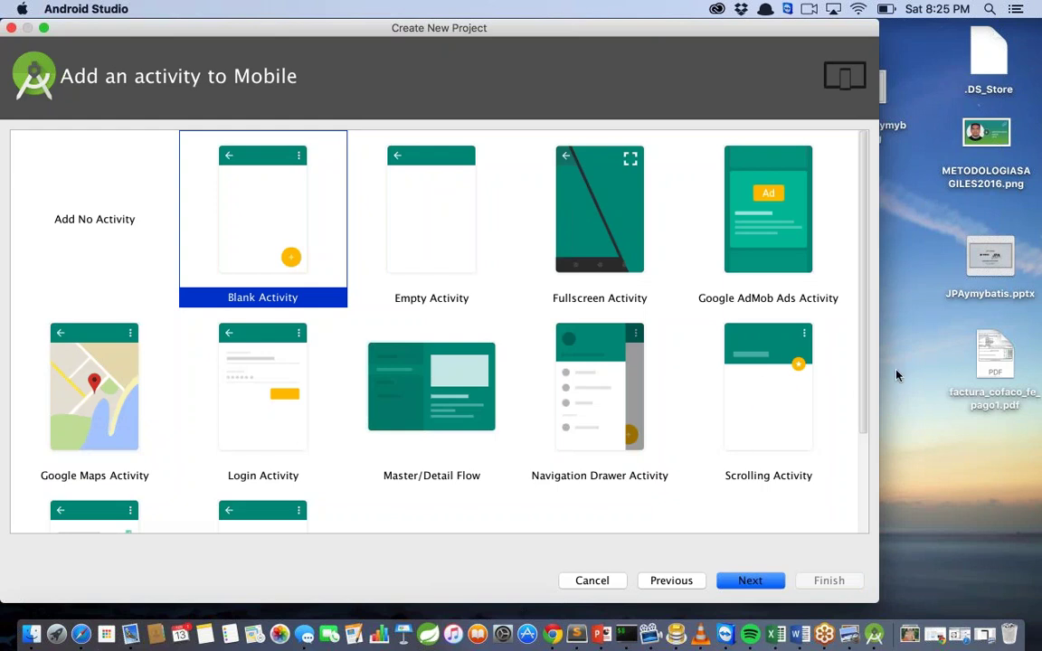
left_click(750, 581)
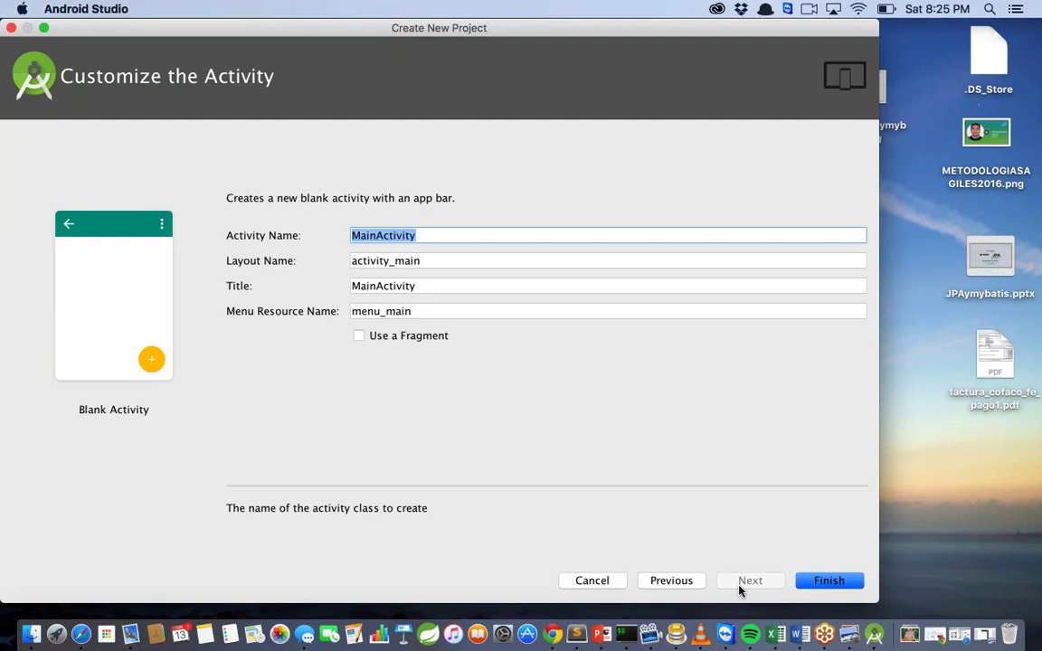
Preview the Use a Fragment option, leave it off, and create the project with MainActivity and the default resource names
left_click(359, 339)
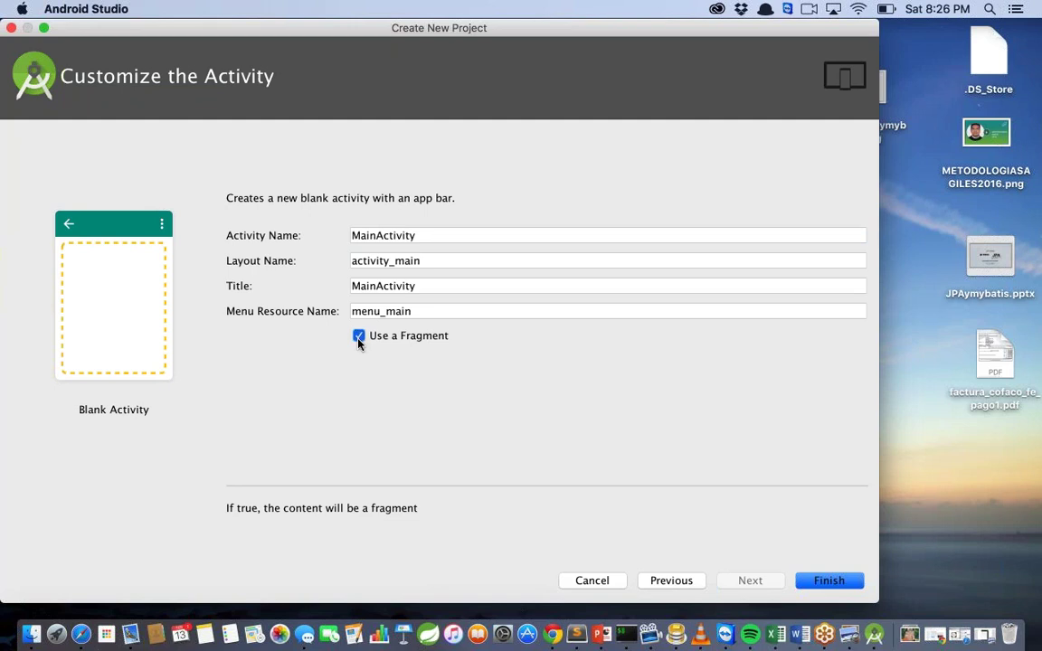
left_click(358, 338)
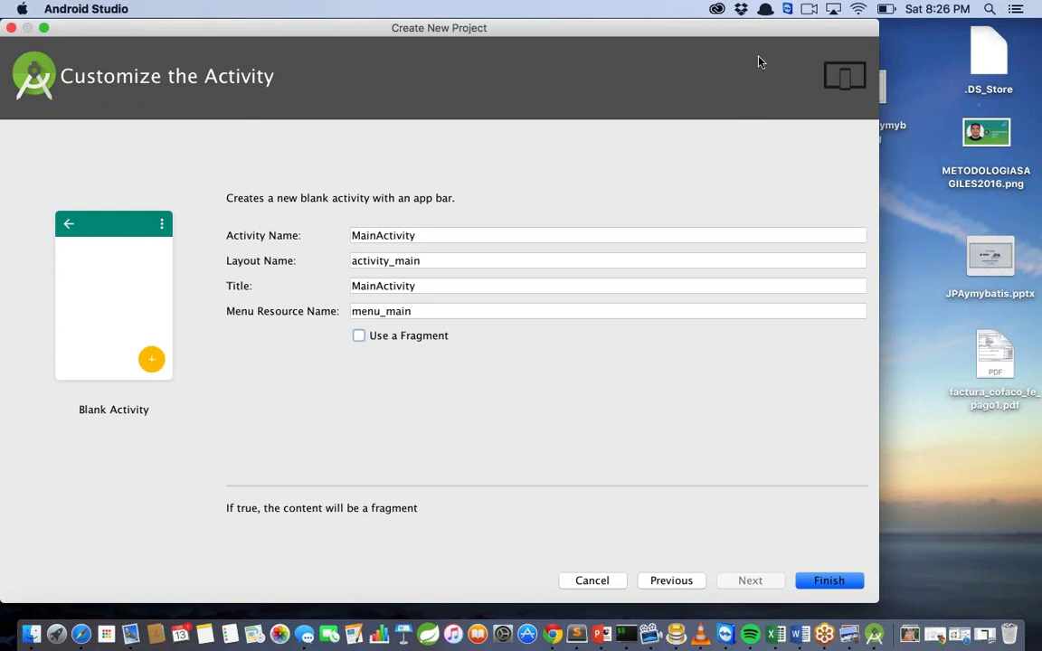
left_click(813, 584)
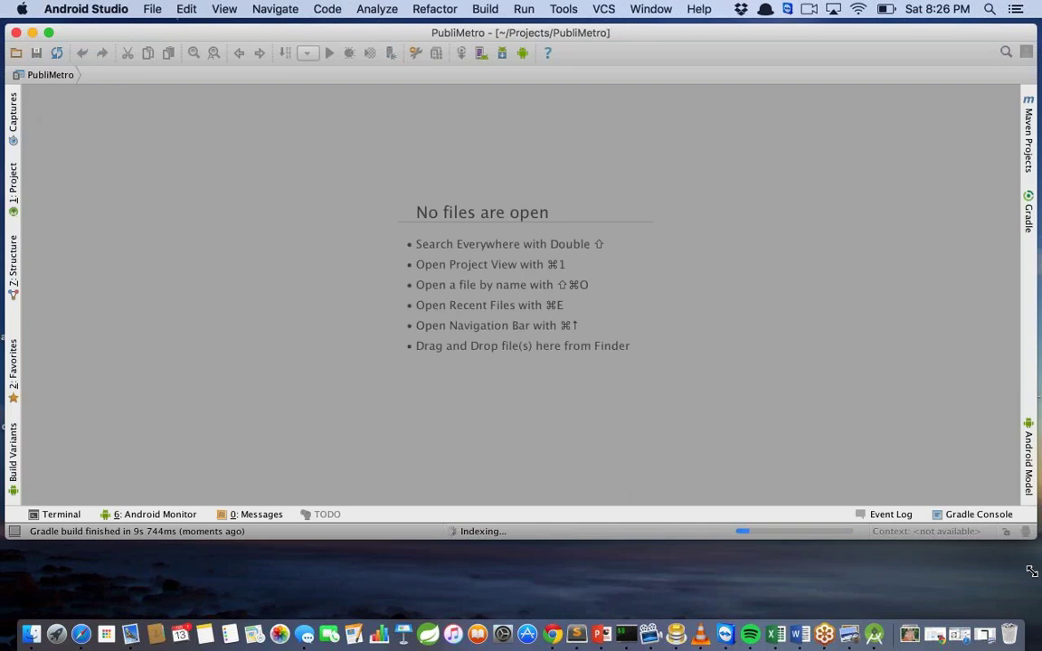
Enlarge the PubliMetro window down to the Dock and view the contents of the app module from the navigation bar
left_click_drag(1035, 538, 1027, 617)
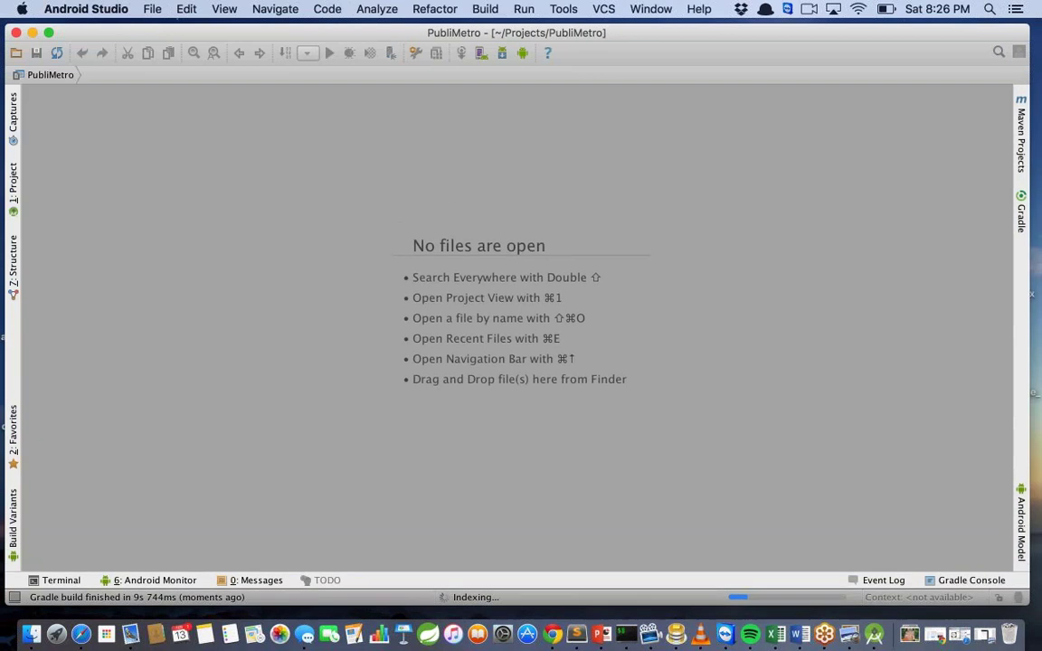
left_click(45, 72)
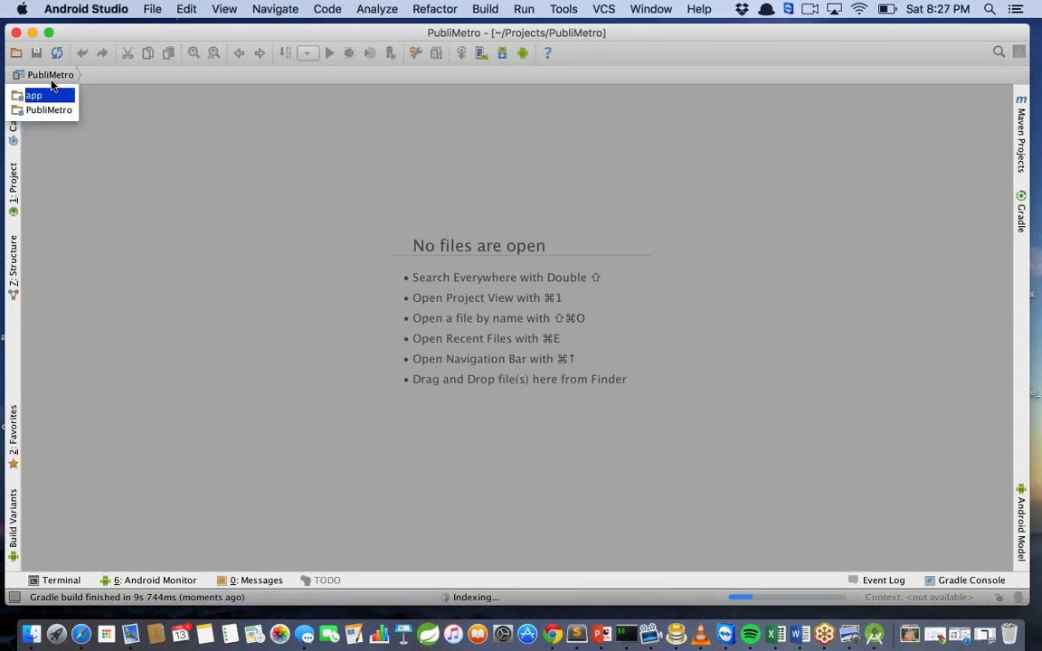
left_click(43, 96)
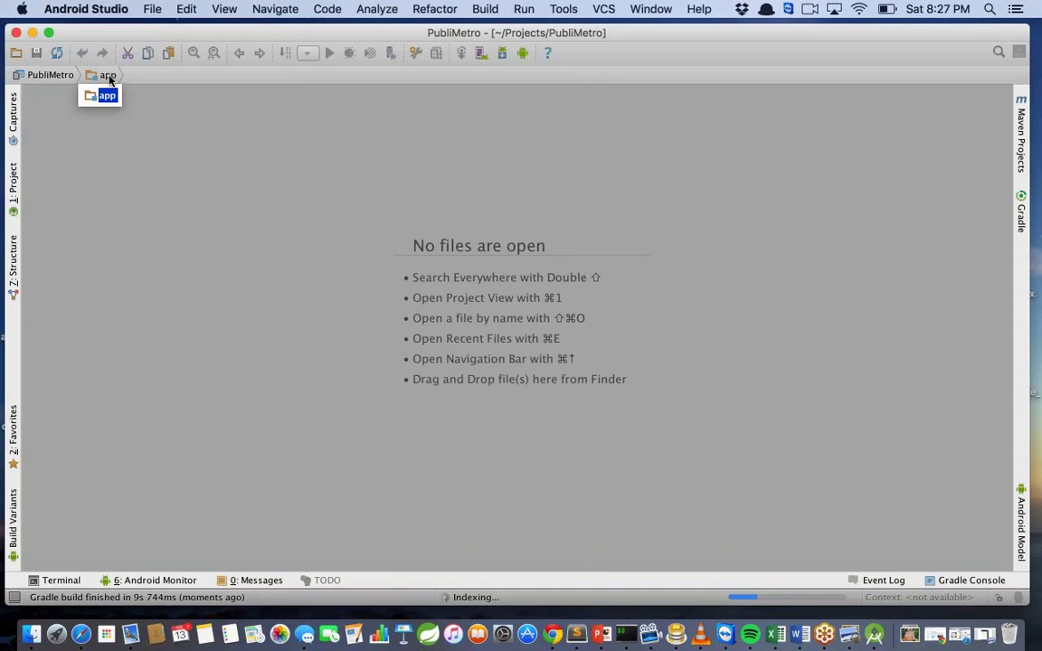
key("Right")
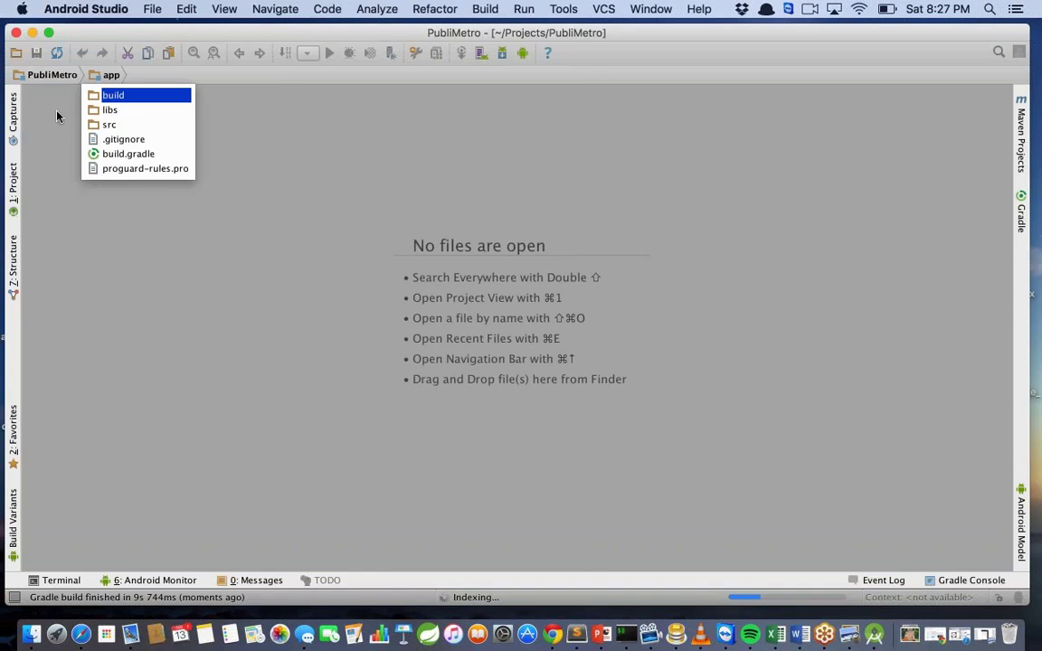
key("Down")
key("Escape")
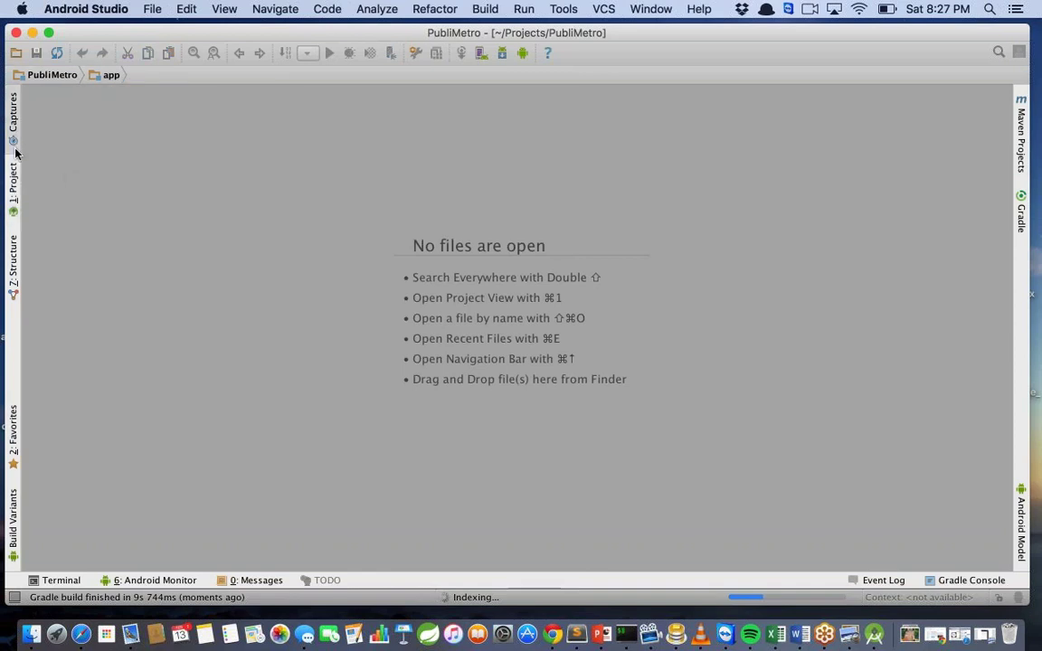
View the Project, Captures, Structure and Build Variants tool windows, and close Build Variants
left_click(13, 175)
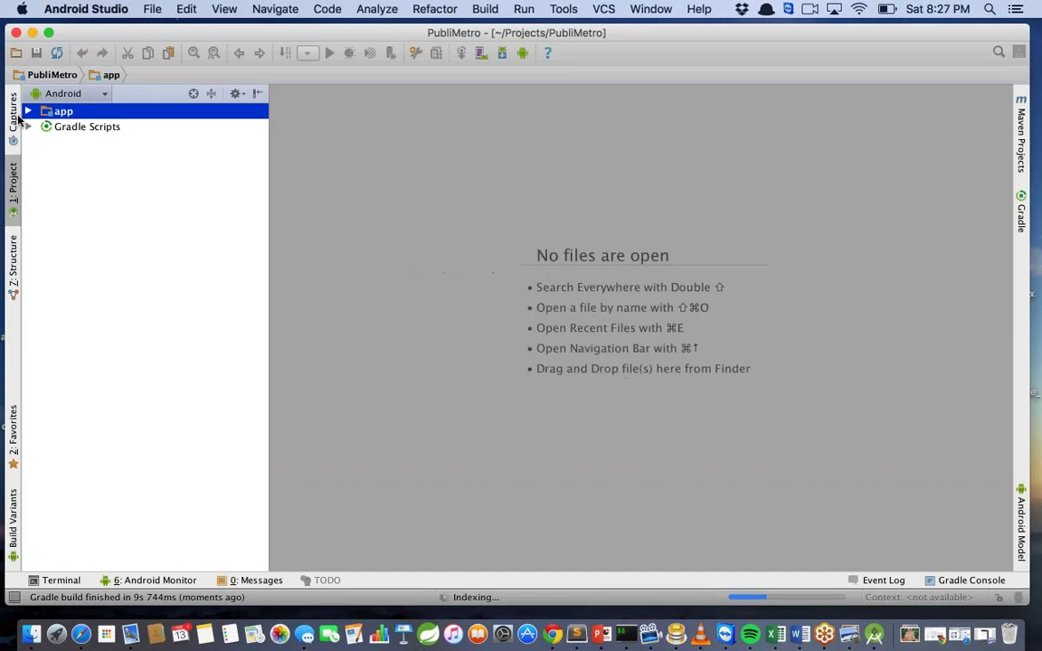
left_click(14, 113)
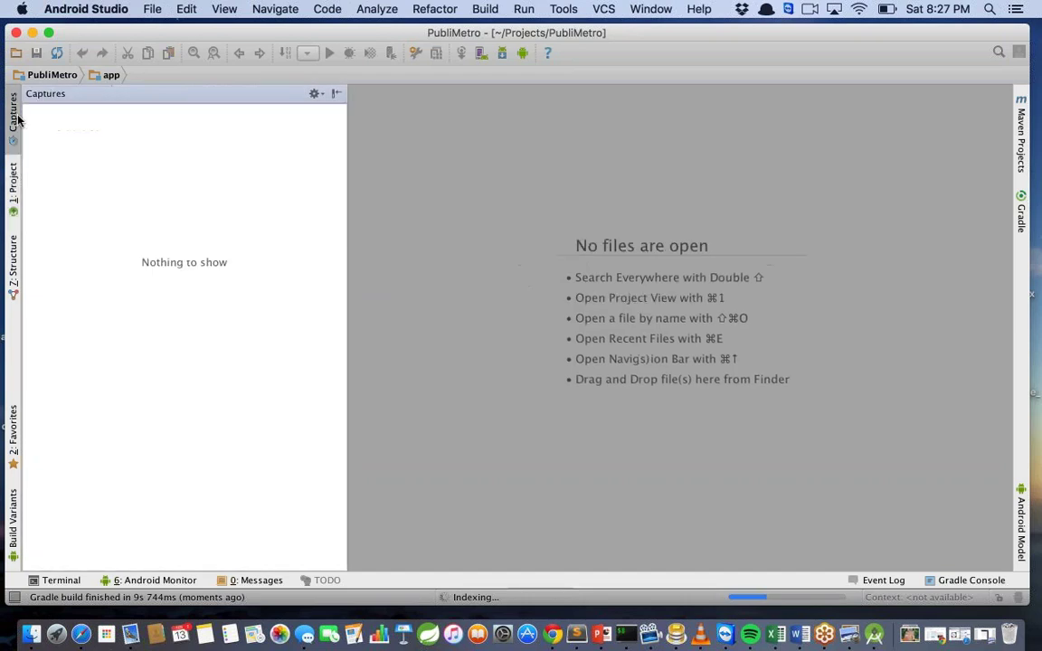
left_click(13, 250)
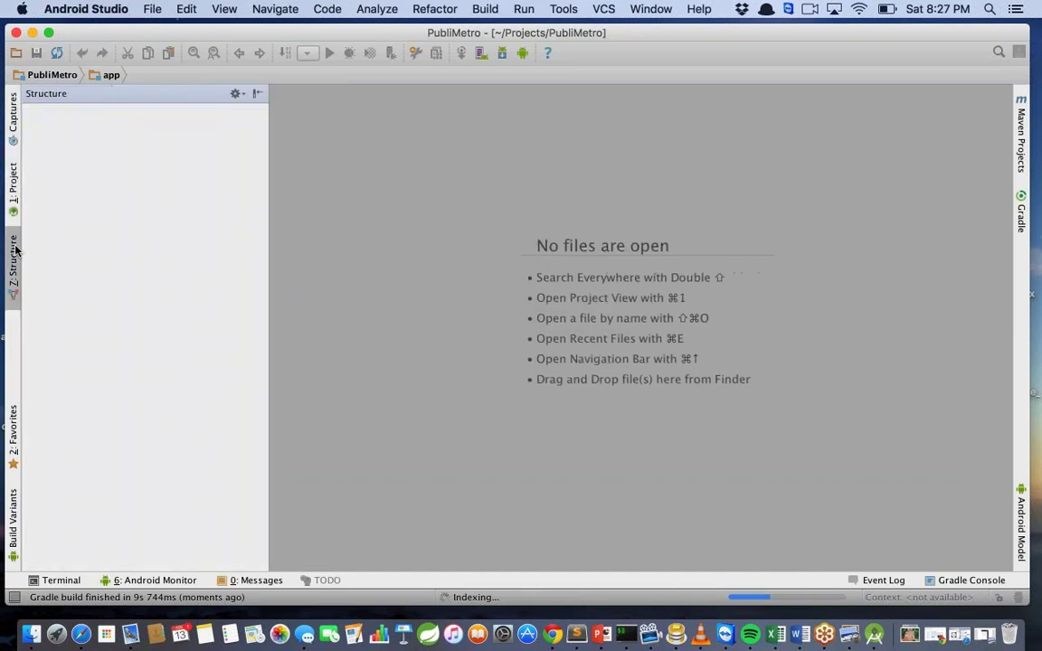
left_click(15, 423)
left_click(14, 522)
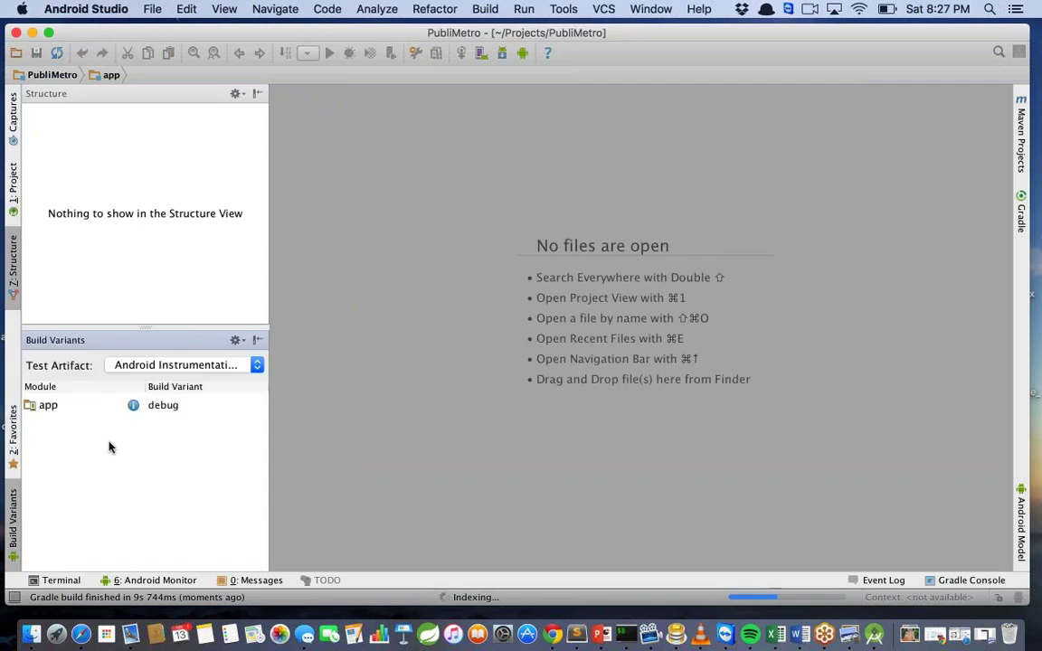
left_click(257, 339)
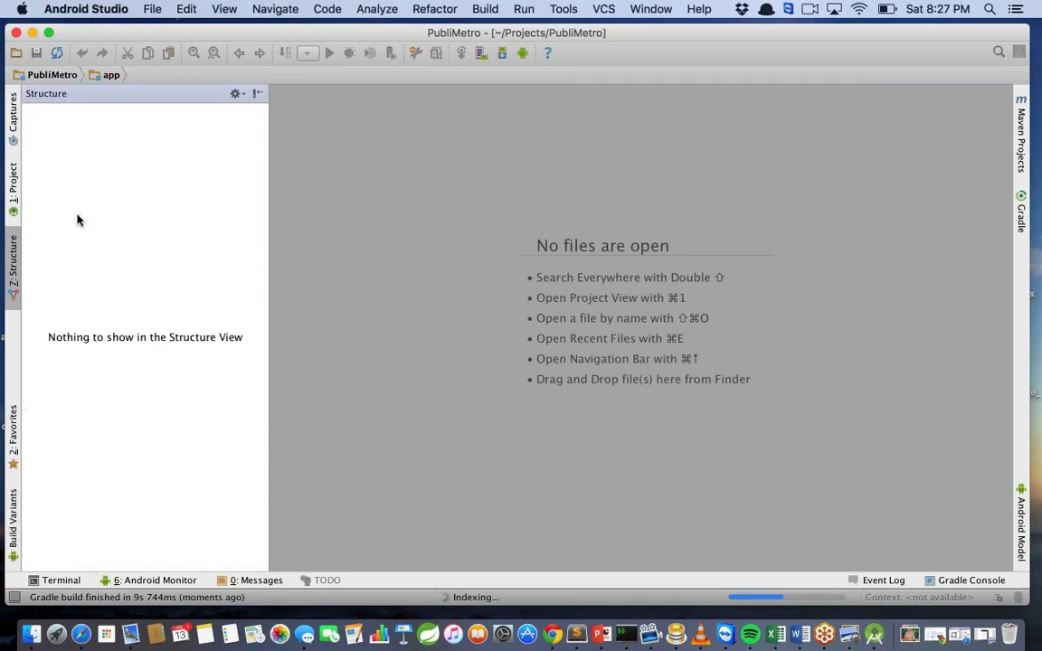
Show the project tree and expand the app module with its manifests, java and res folders
left_click(18, 197)
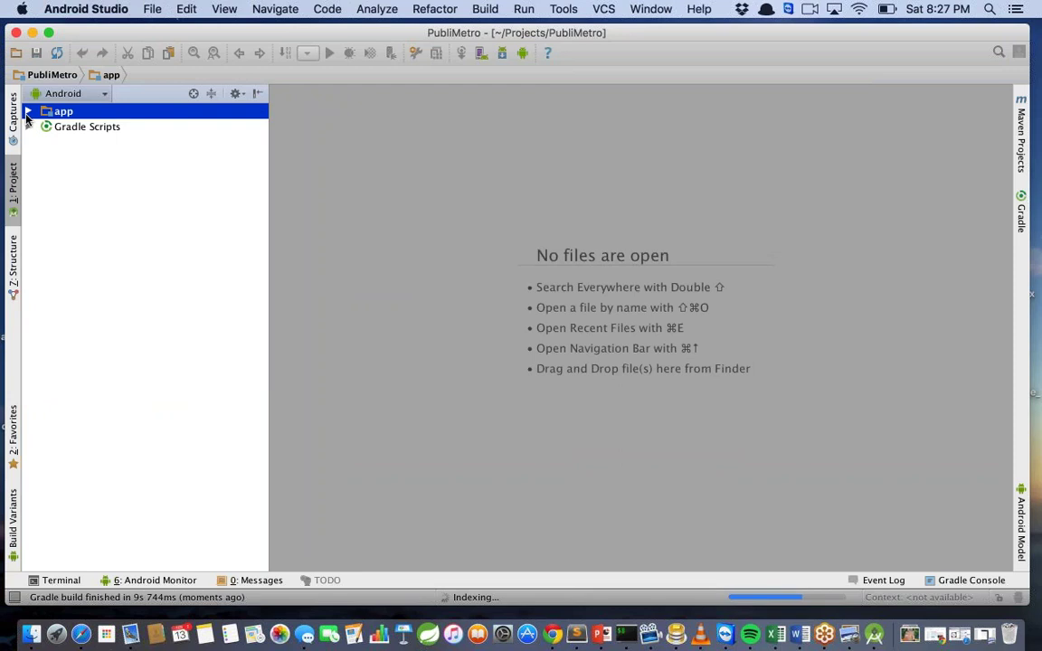
left_click(27, 113)
left_click(44, 126)
left_click(45, 157)
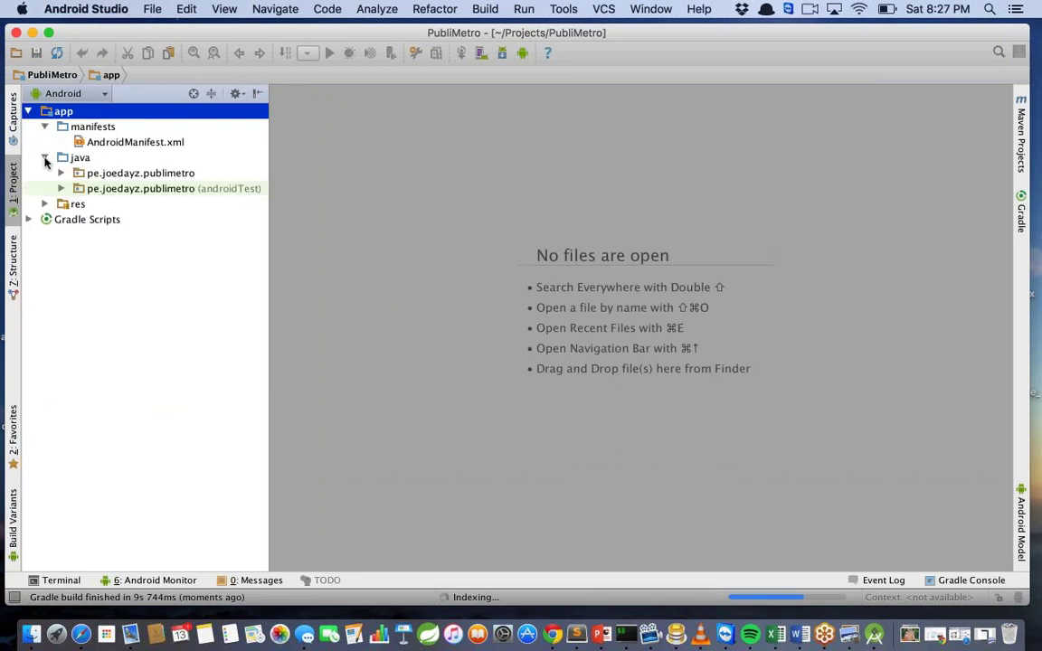
left_click(45, 203)
Switch the project tree from the Android view to the Project view and expand the PubliMetro root folder
left_click(101, 94)
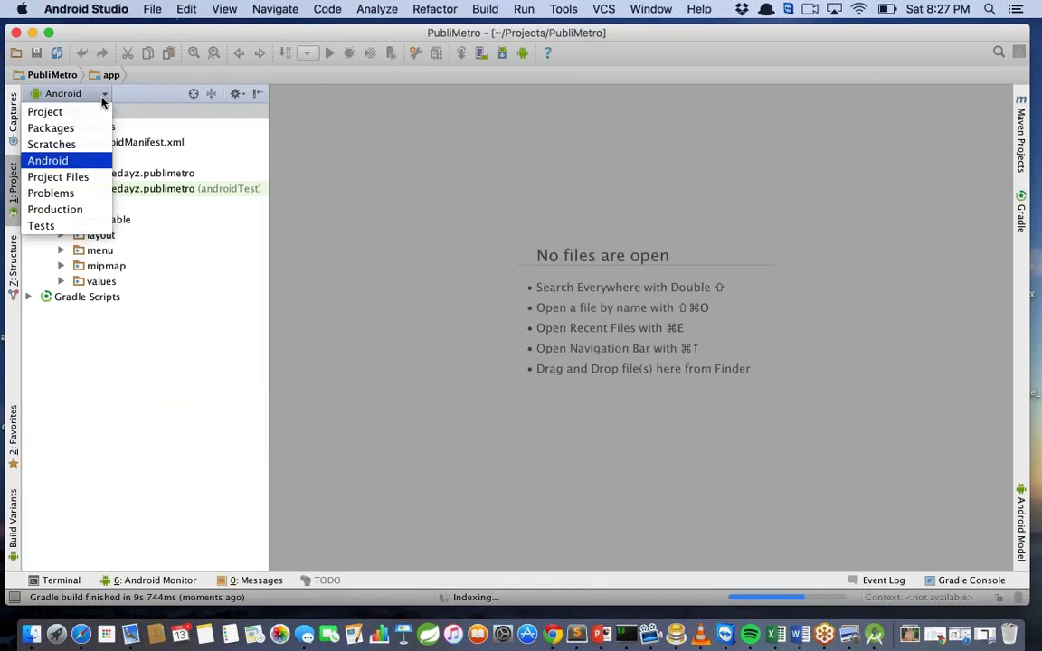
left_click(45, 111)
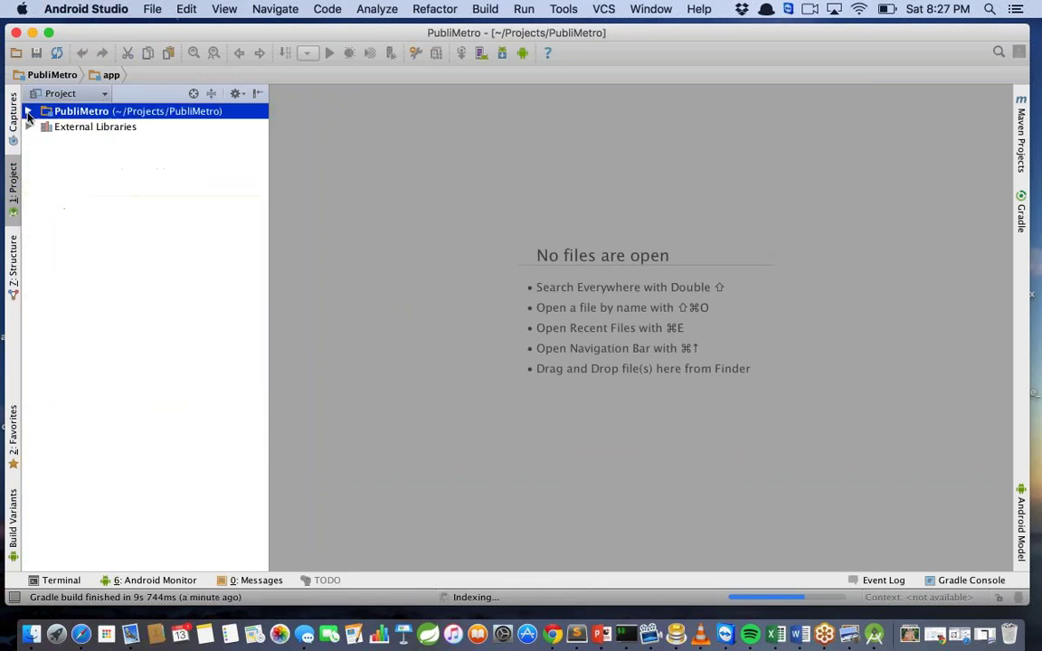
left_click(28, 112)
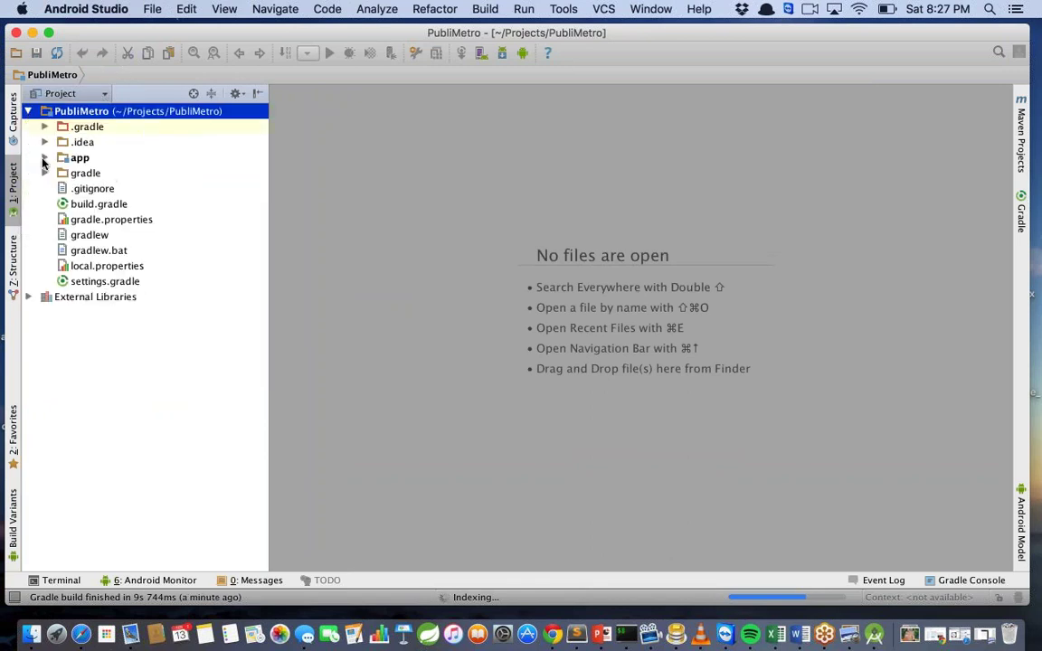
Expand the app folder in the Project view and switch the project tree to the Packages view
left_click(44, 159)
left_click(72, 93)
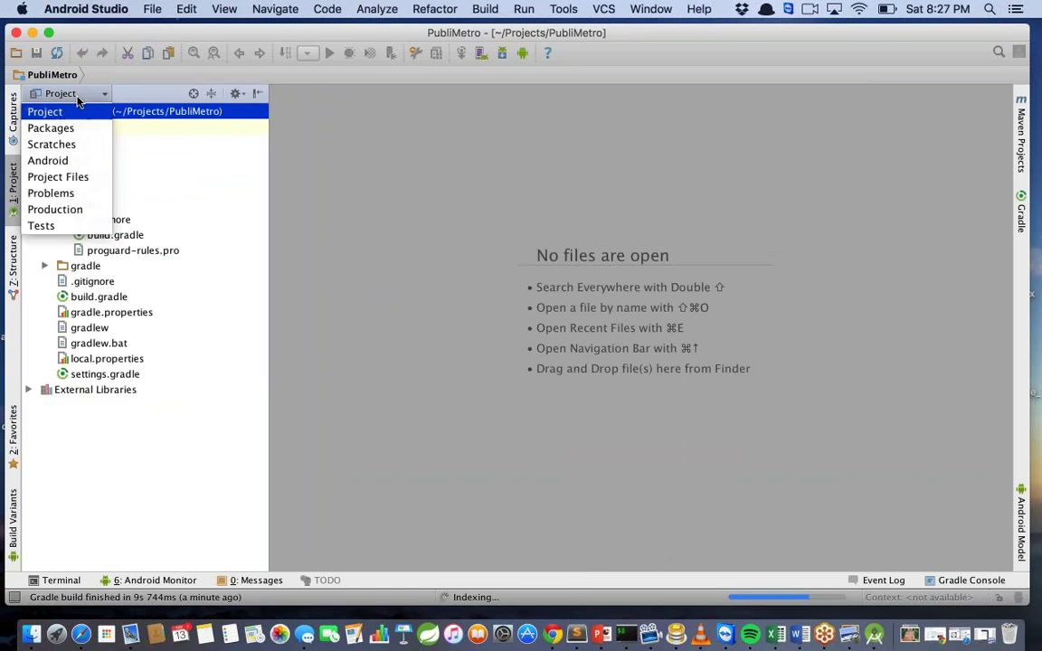
left_click(50, 128)
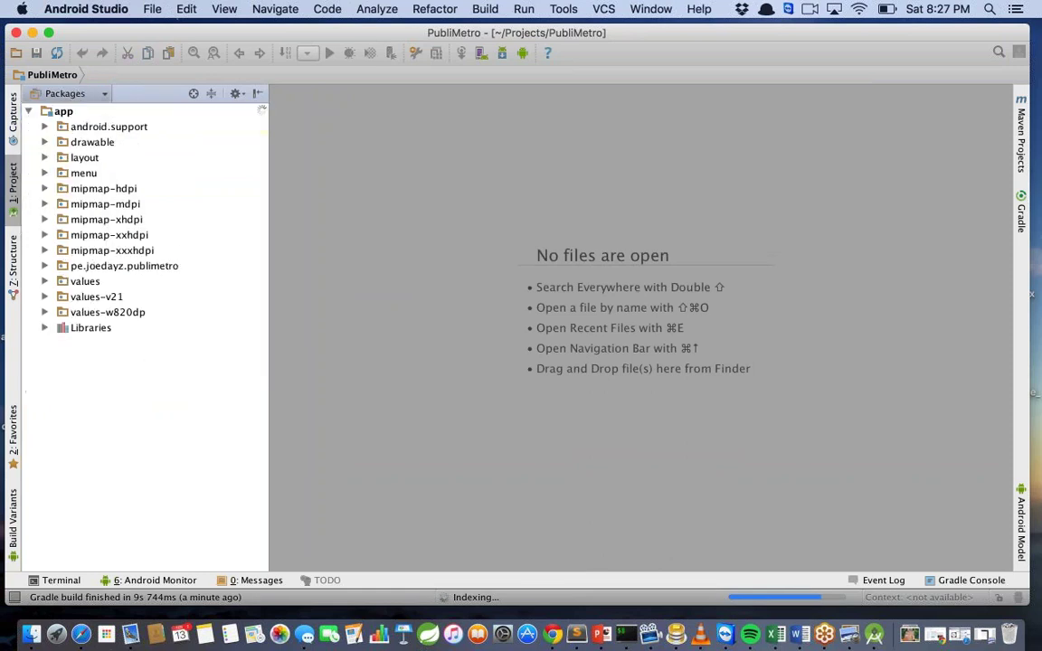
Switch the project tree to the Project Files view and expand the nested app folder with its build and src folders
left_click(97, 94)
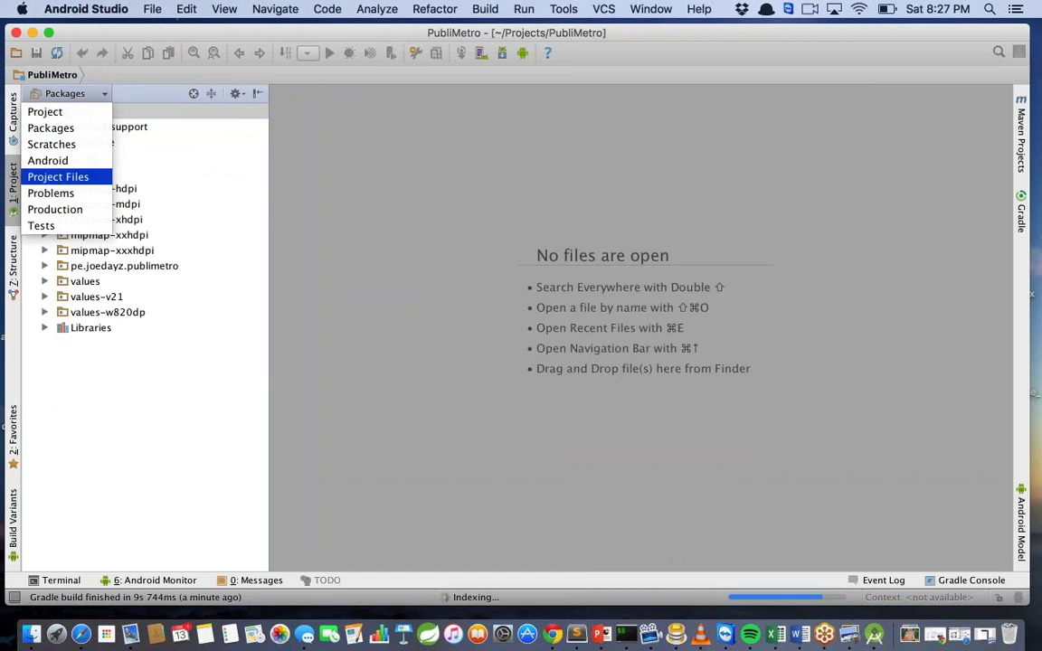
left_click(58, 176)
left_click(28, 112)
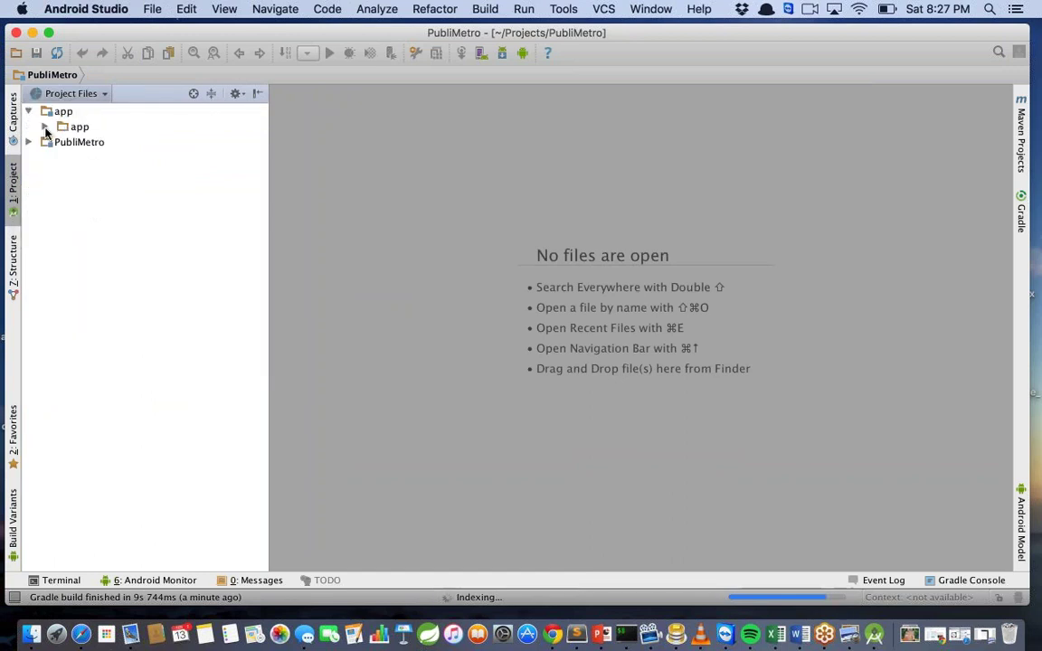
left_click(44, 127)
left_click(58, 143)
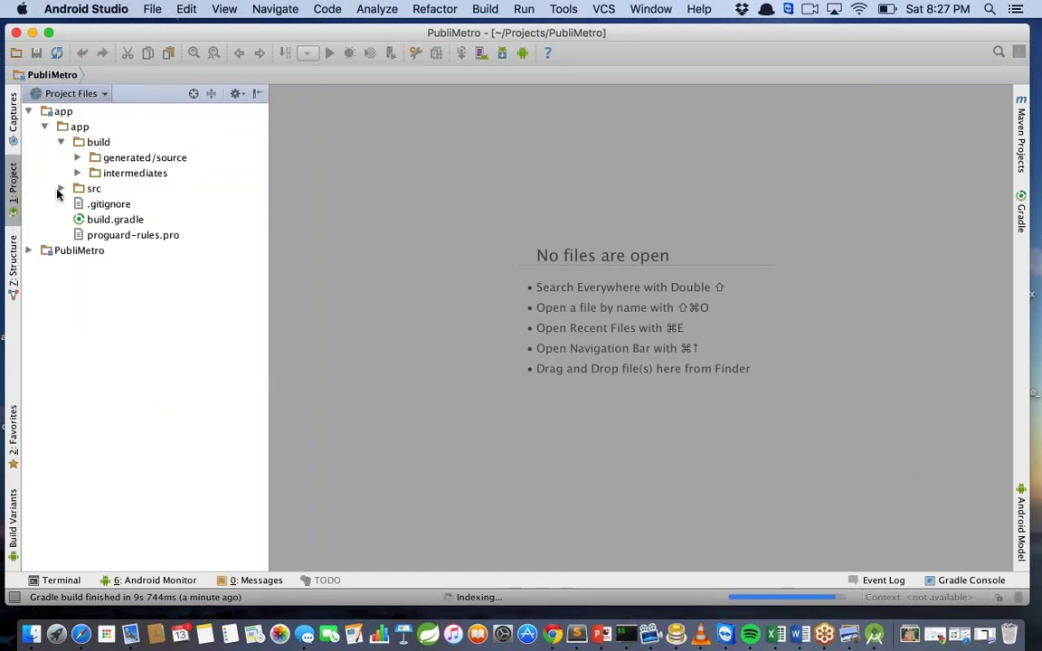
left_click(59, 189)
View the project tree's Problems view, and in the Production view expand app with build/generated/source and src/res
left_click(95, 94)
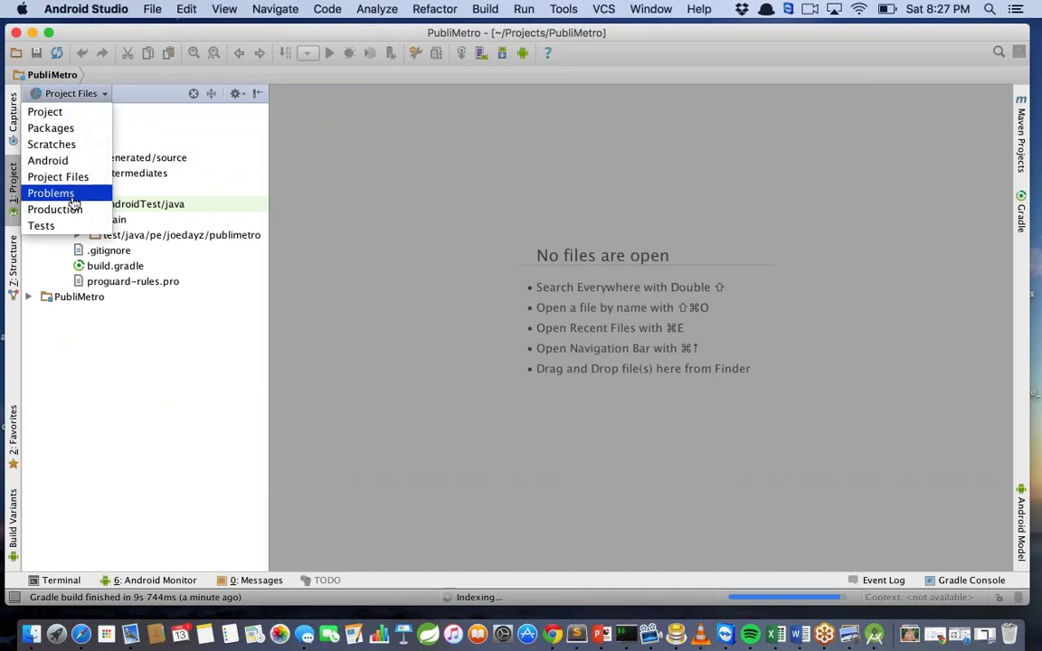
key("Return")
left_click(91, 95)
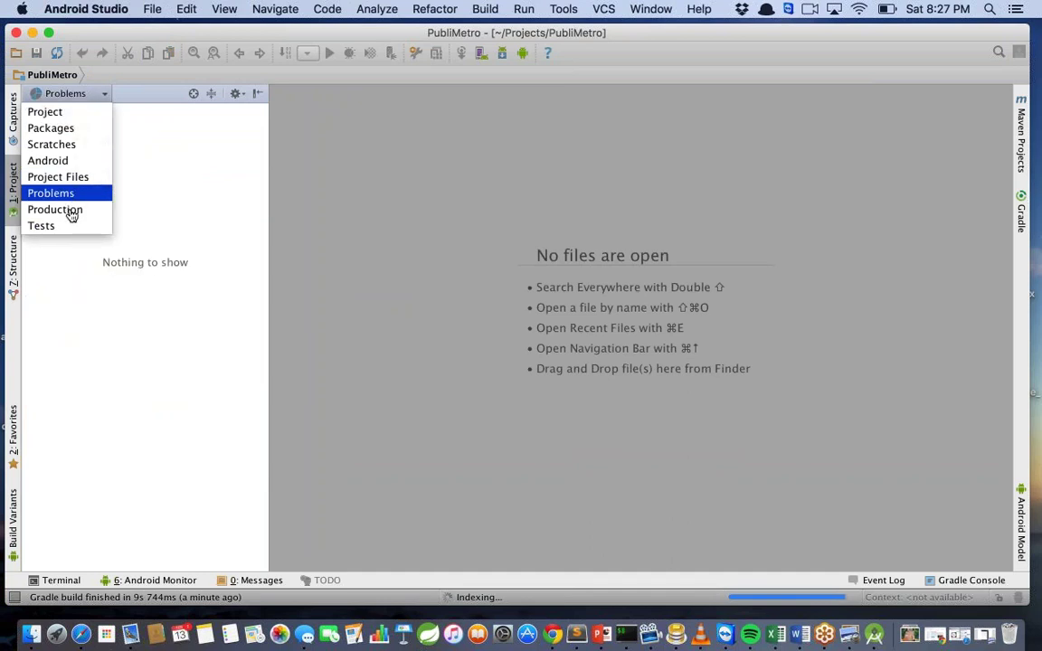
left_click(71, 212)
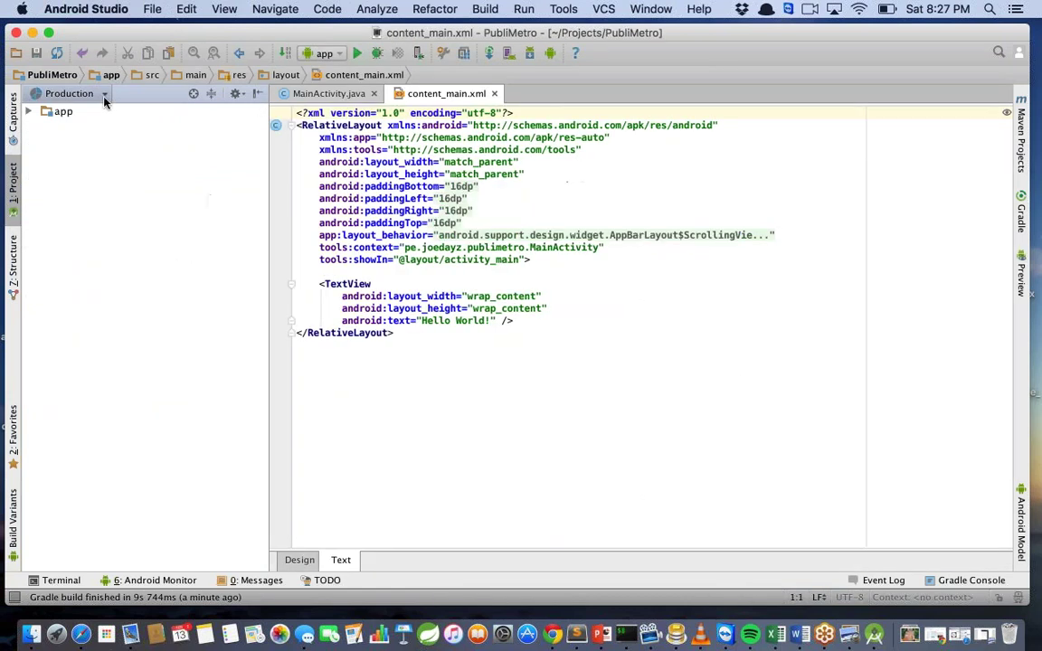
left_click(28, 112)
left_click(43, 127)
left_click(61, 142)
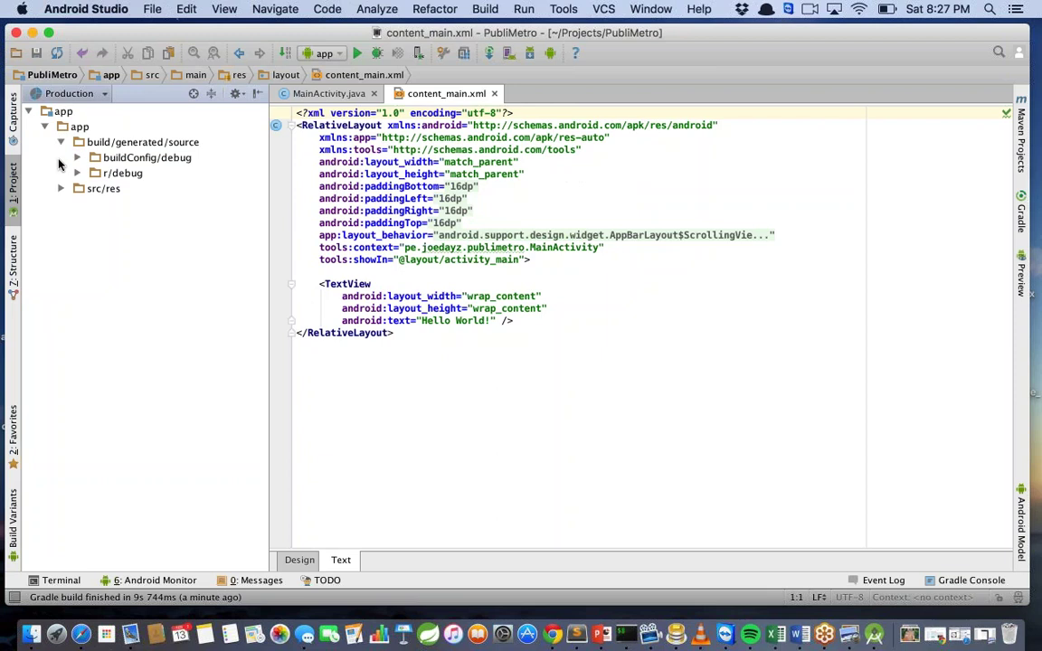
left_click(60, 188)
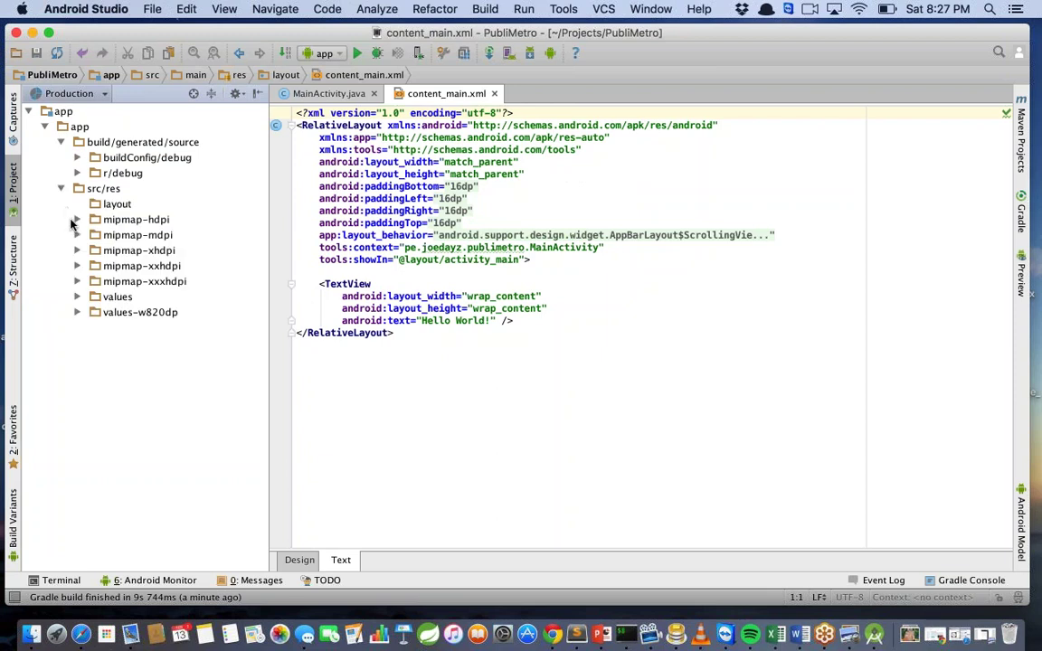
Switch the project tree to the Tests view and expand app down to the BuildConfig and ApplicationTest classes
left_click(102, 94)
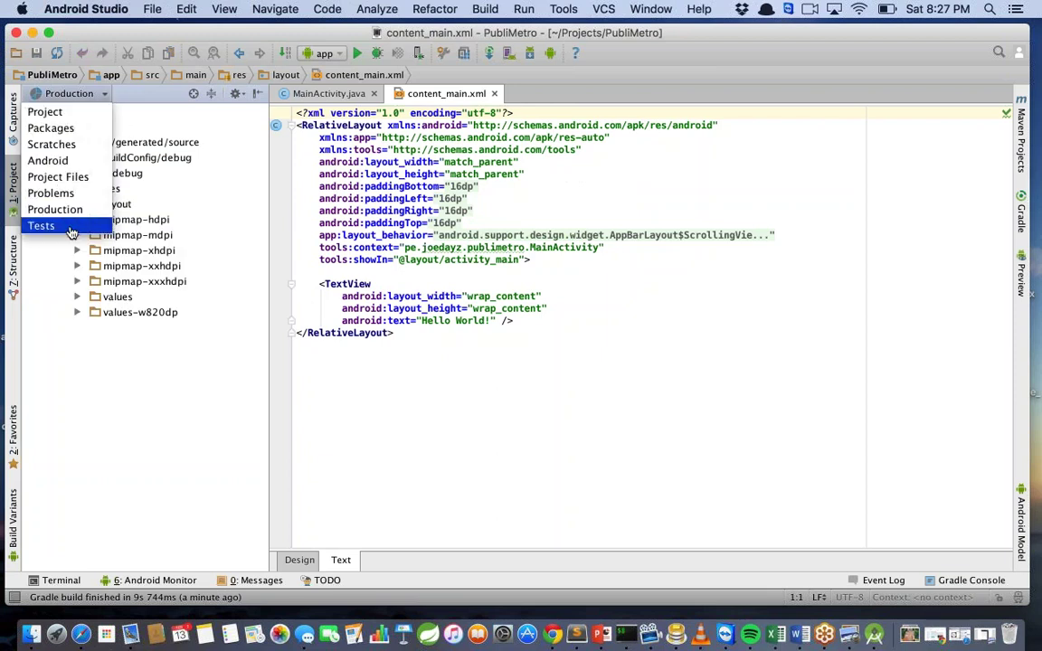
left_click(71, 226)
left_click(28, 112)
left_click(44, 127)
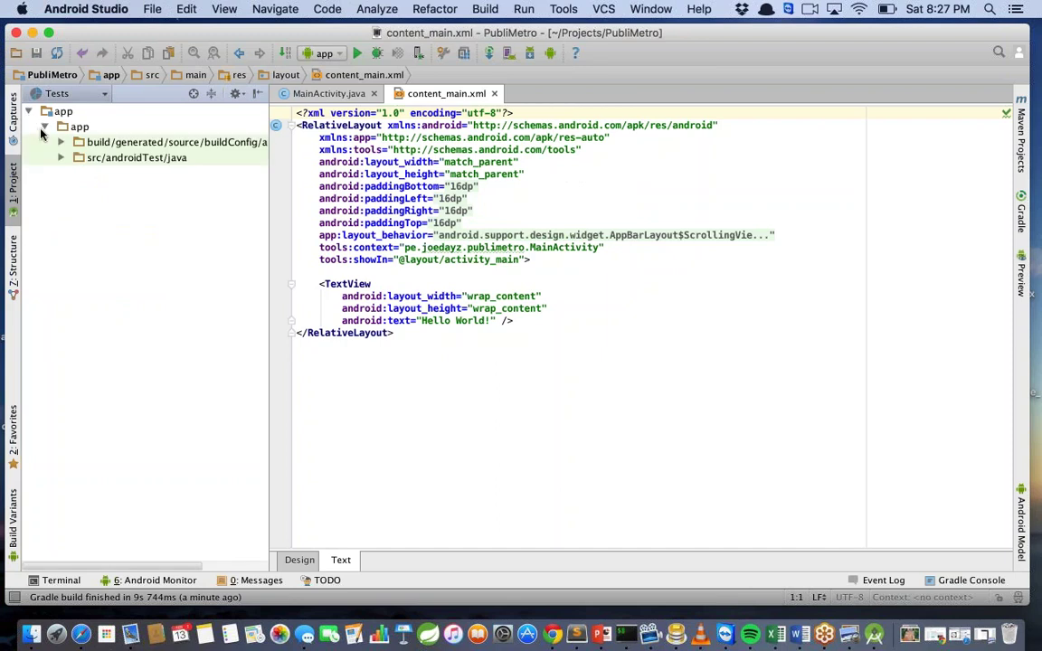
left_click(60, 142)
left_click(61, 173)
left_click(76, 157)
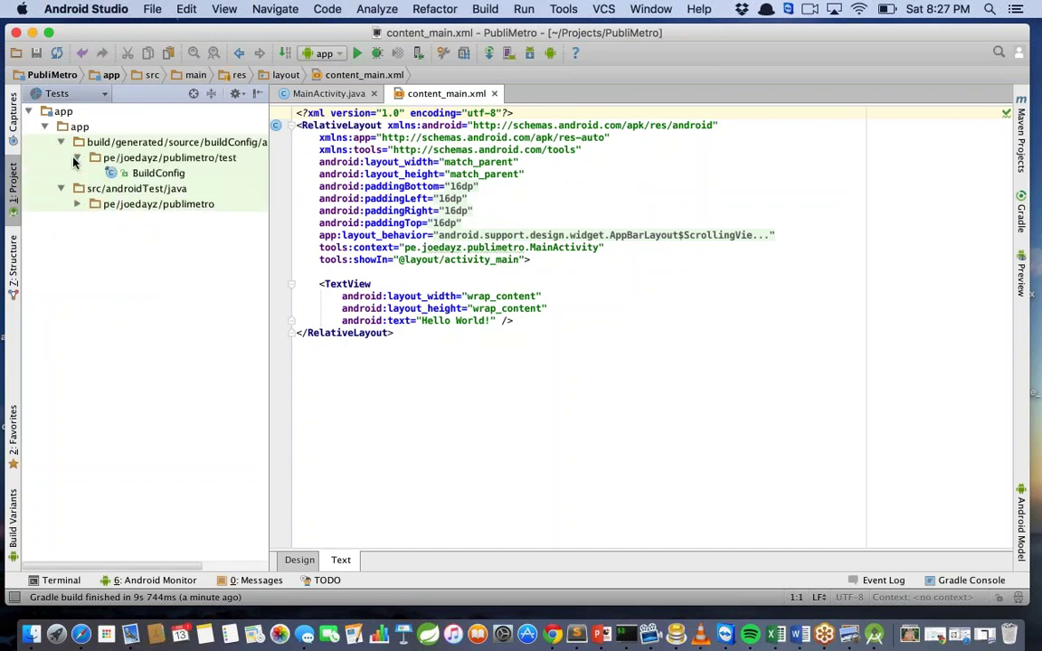
left_click(77, 204)
Return the project tree to the Android view and look through the open MainActivity.java and content_main.xml files
left_click(88, 94)
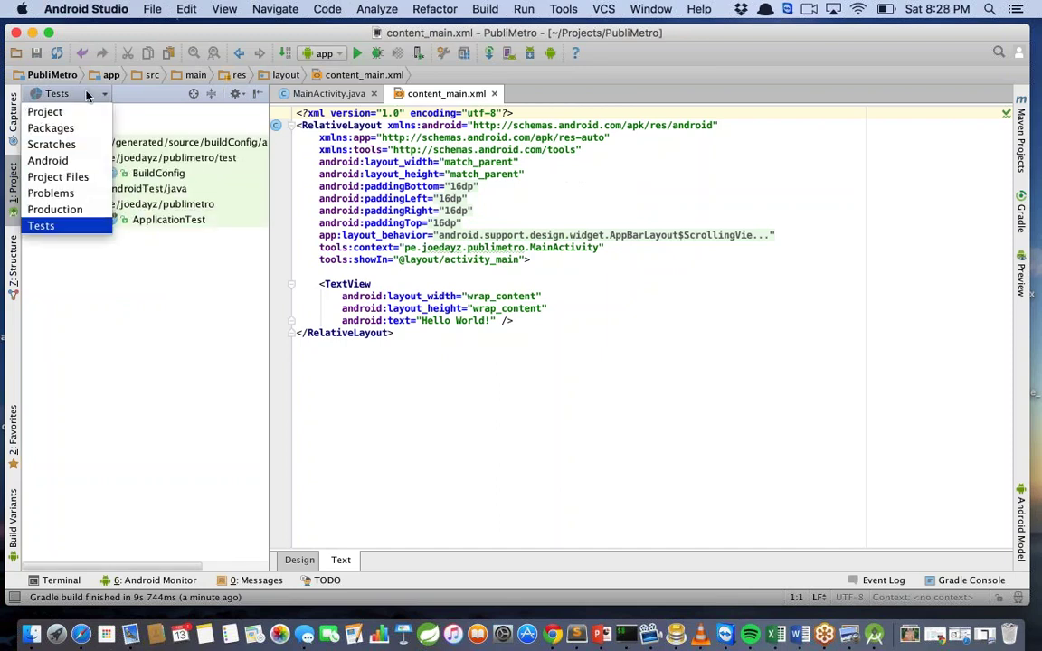
left_click(60, 160)
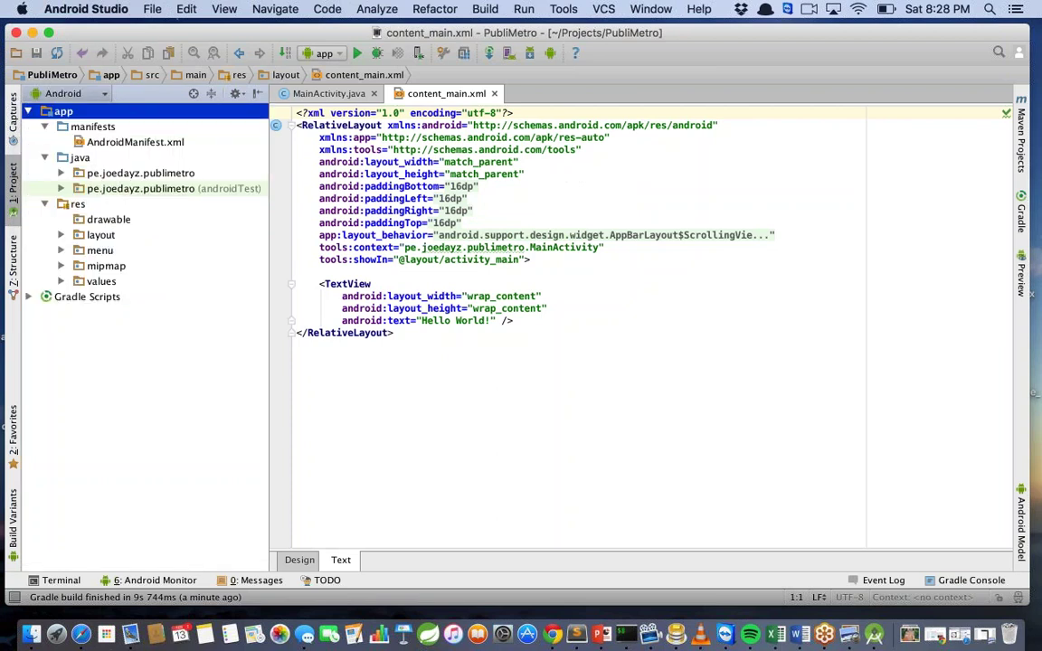
left_click(317, 96)
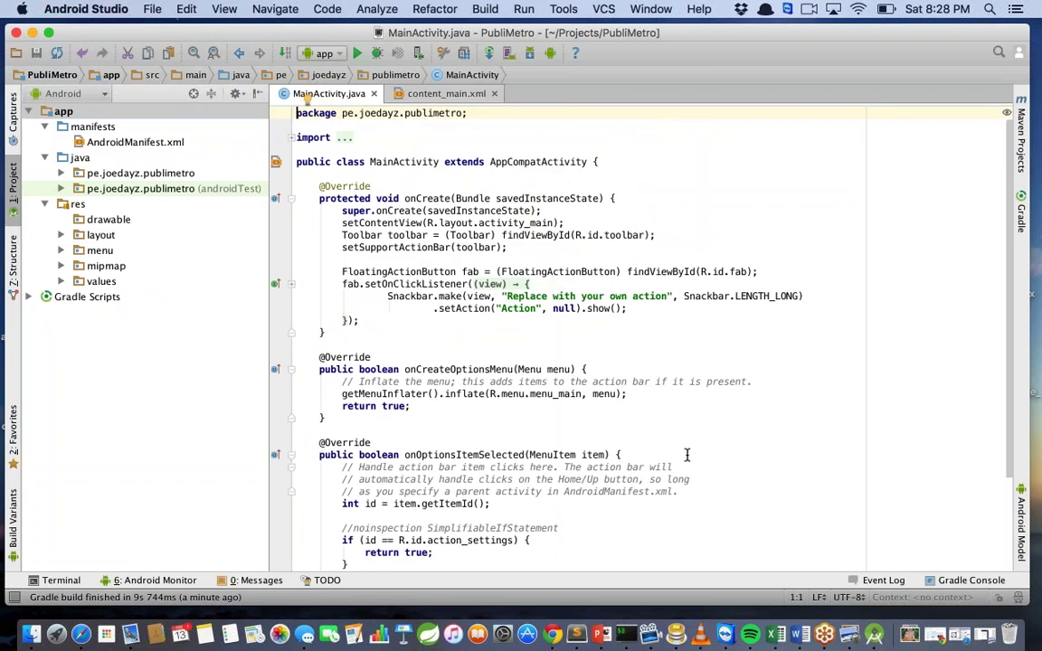
scroll(687, 455, "down", 5)
scroll(687, 455, "up", 5)
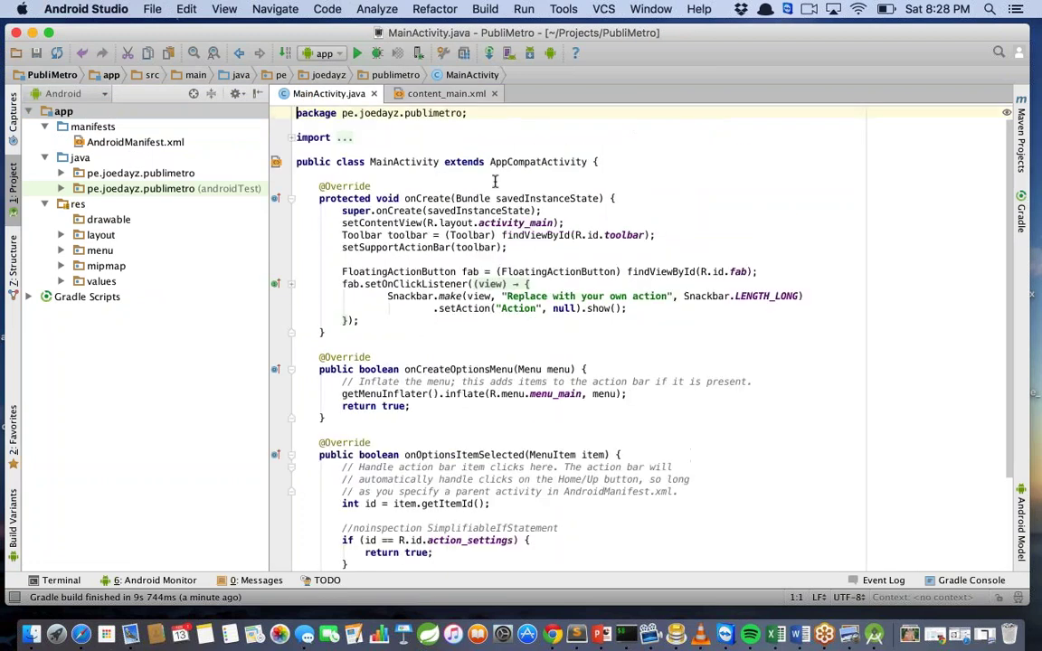
left_click(452, 95)
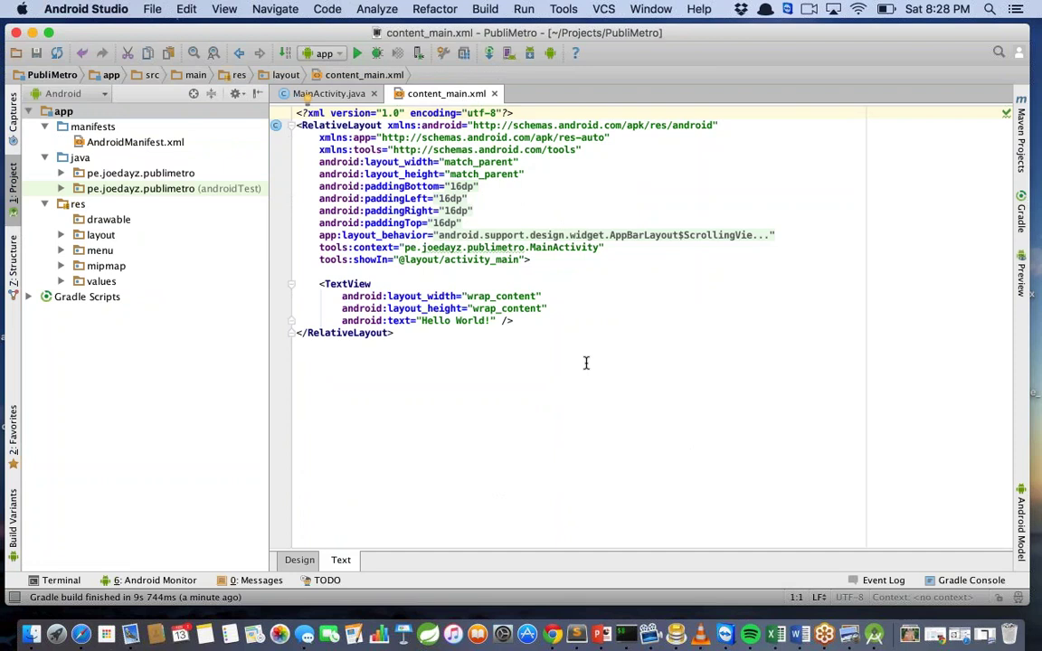
Expand the layout resource folder and both Java packages in the project tree
left_click(60, 235)
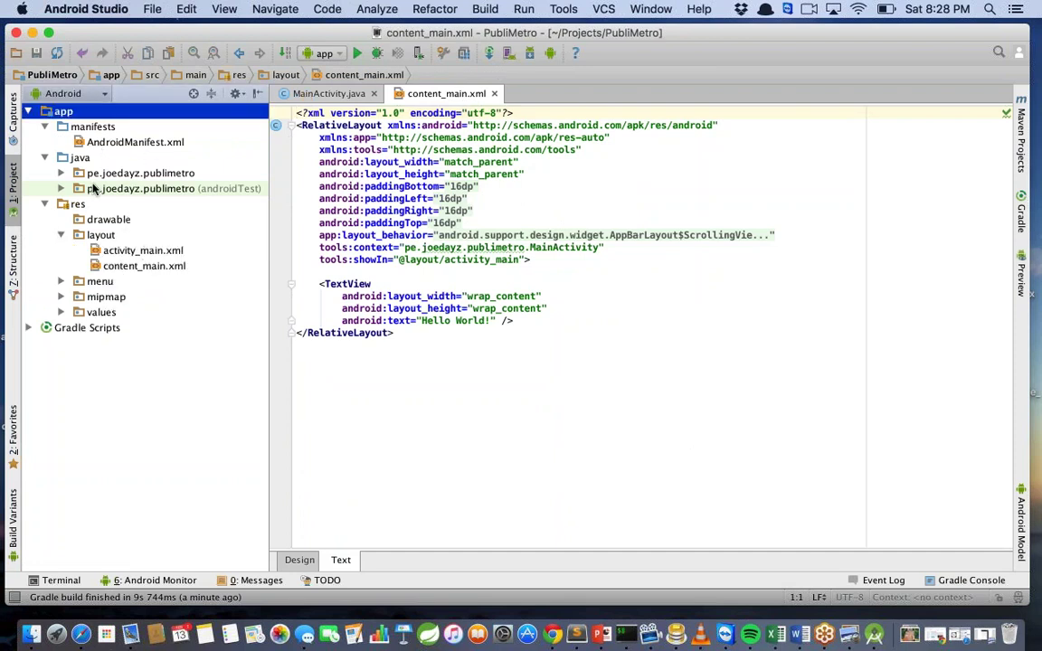
left_click(61, 173)
left_click(60, 204)
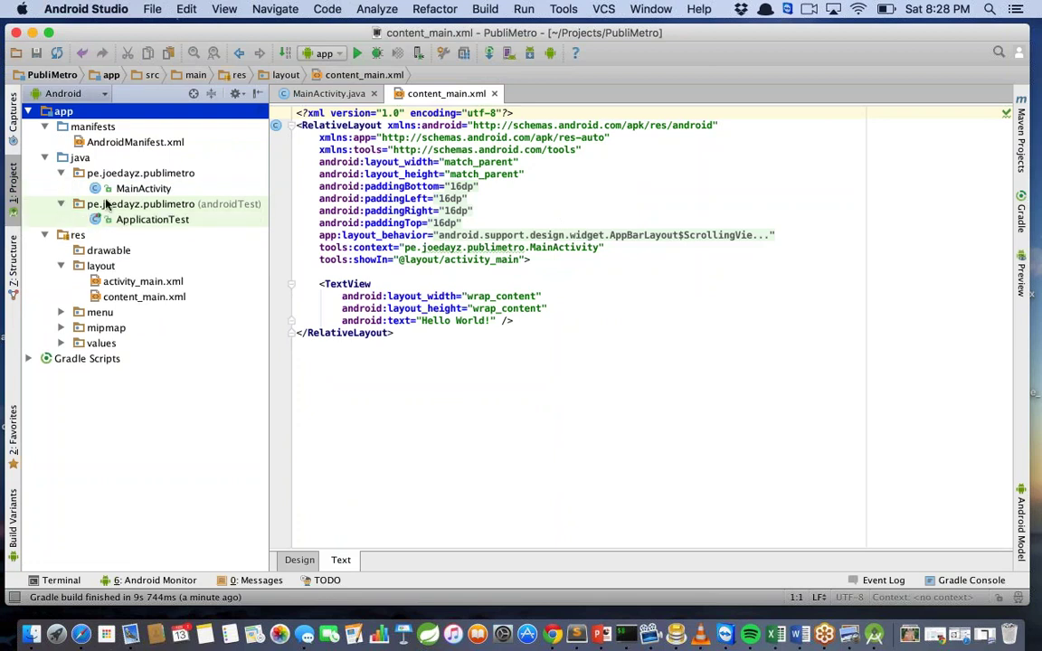
Open MainActivity, highlight its setContentView call and the activity_main reference, and select activity_main.xml in the layout folder
double_click(104, 188)
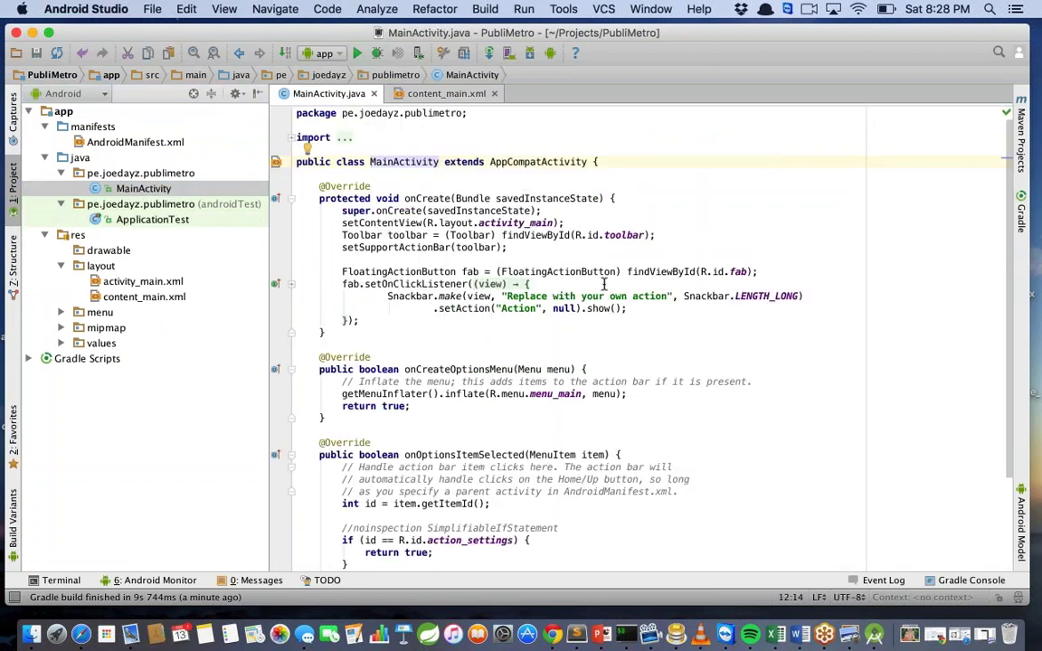
left_click_drag(567, 224, 340, 227)
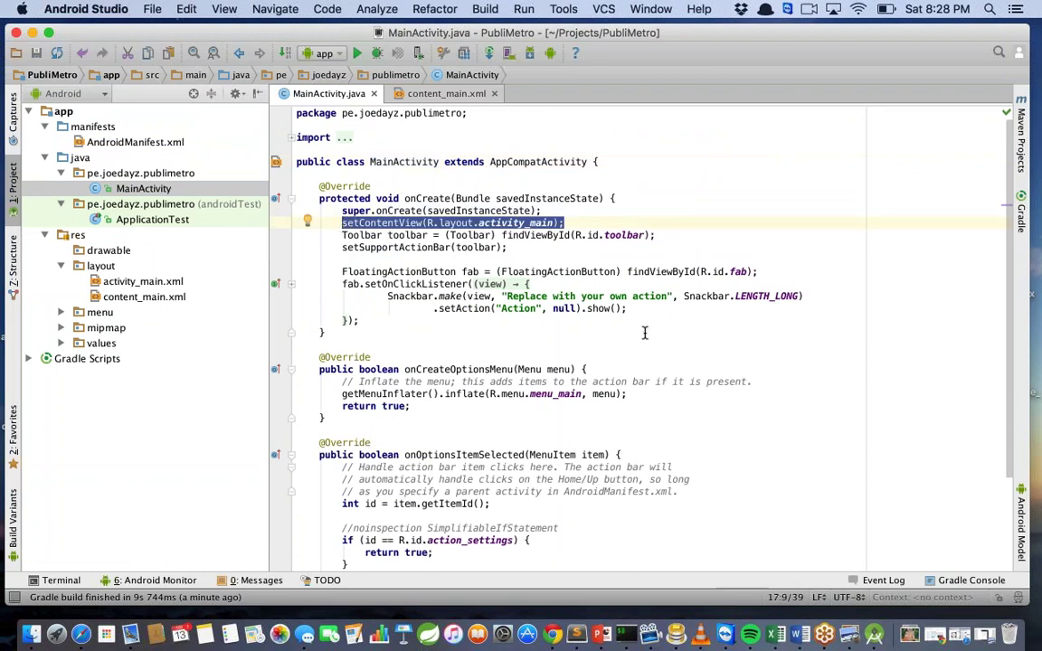
double_click(516, 222)
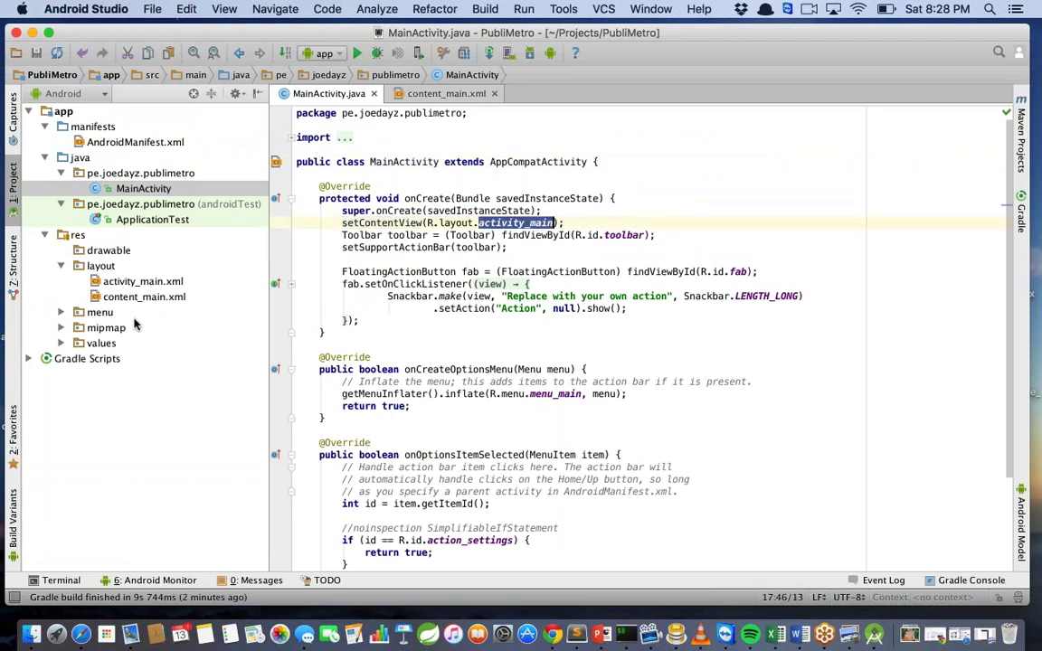
left_click(133, 281)
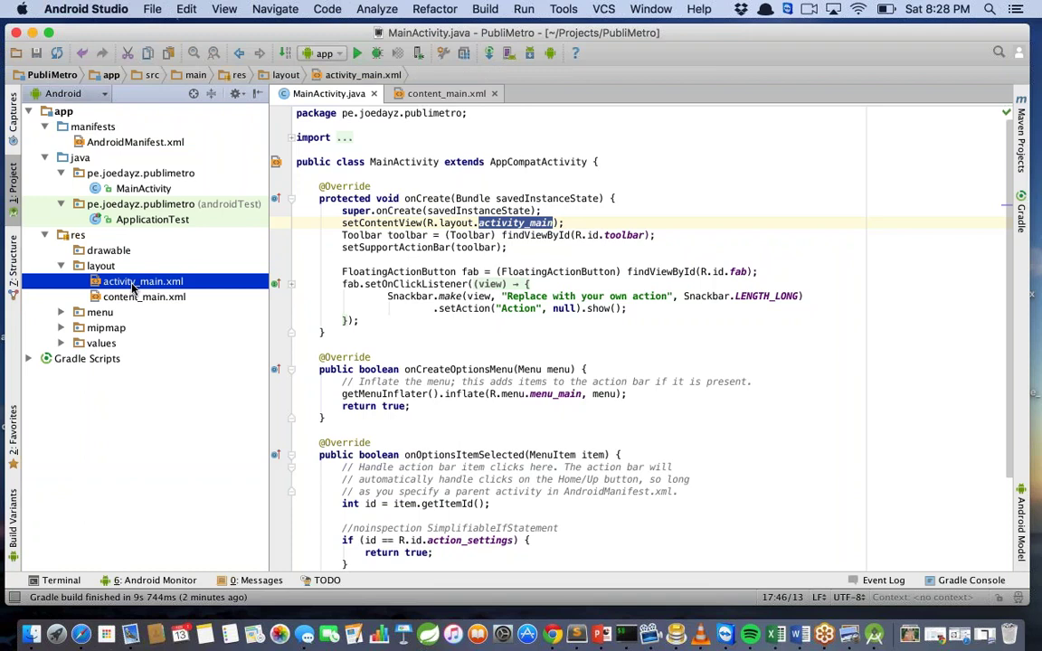
Examine the remaining methods of MainActivity.java, view content_main.xml, and return to MainActivity
scroll(518, 369, "down", 5)
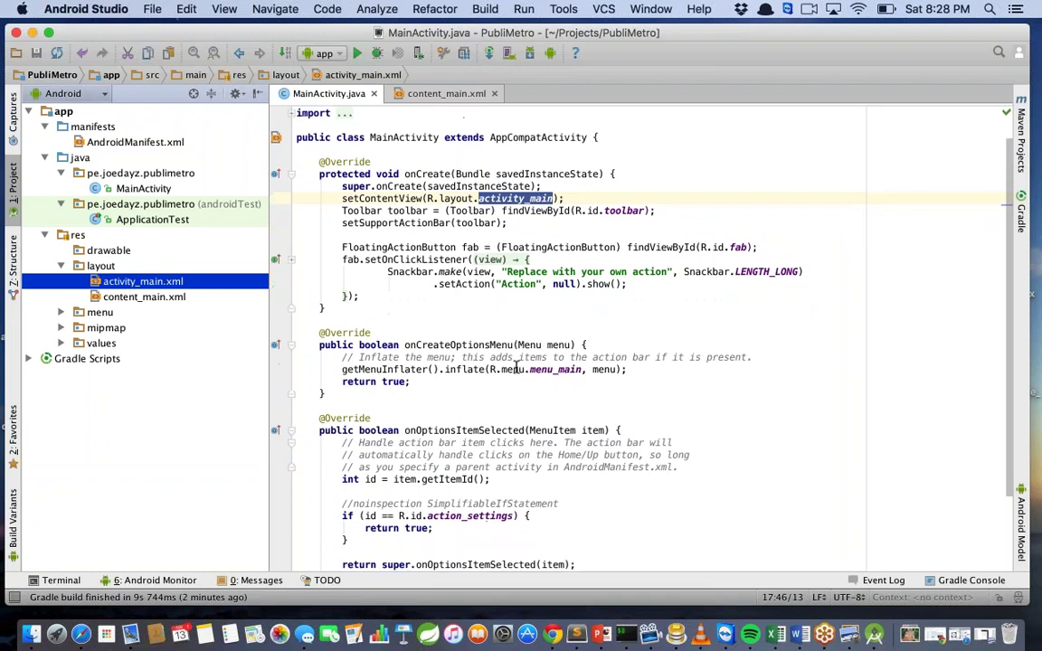
scroll(517, 368, "up", 5)
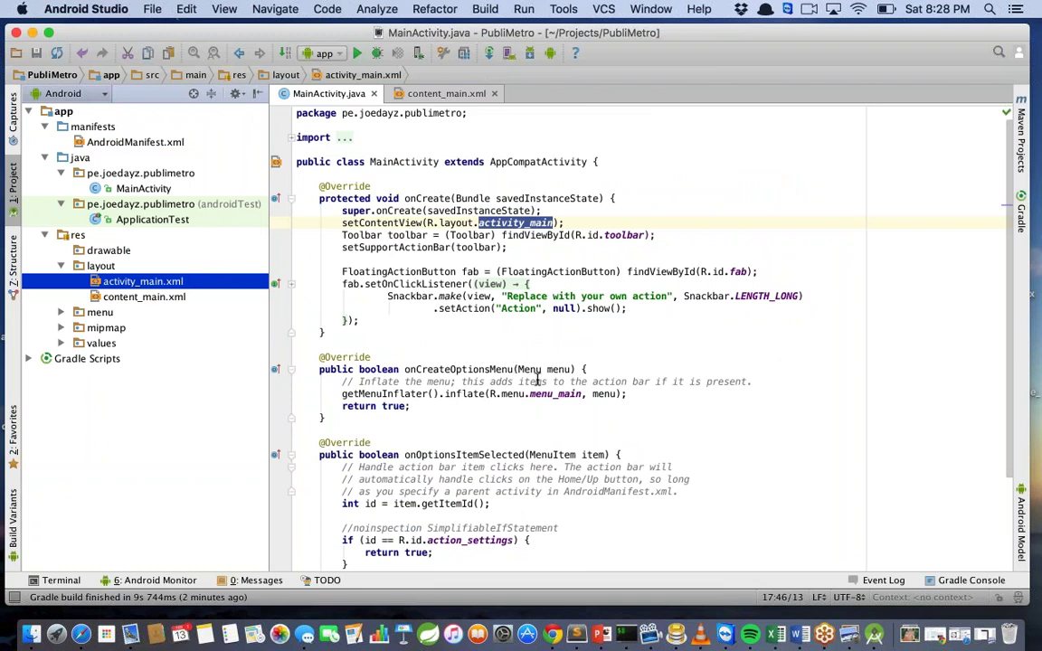
scroll(669, 453, "down", 3)
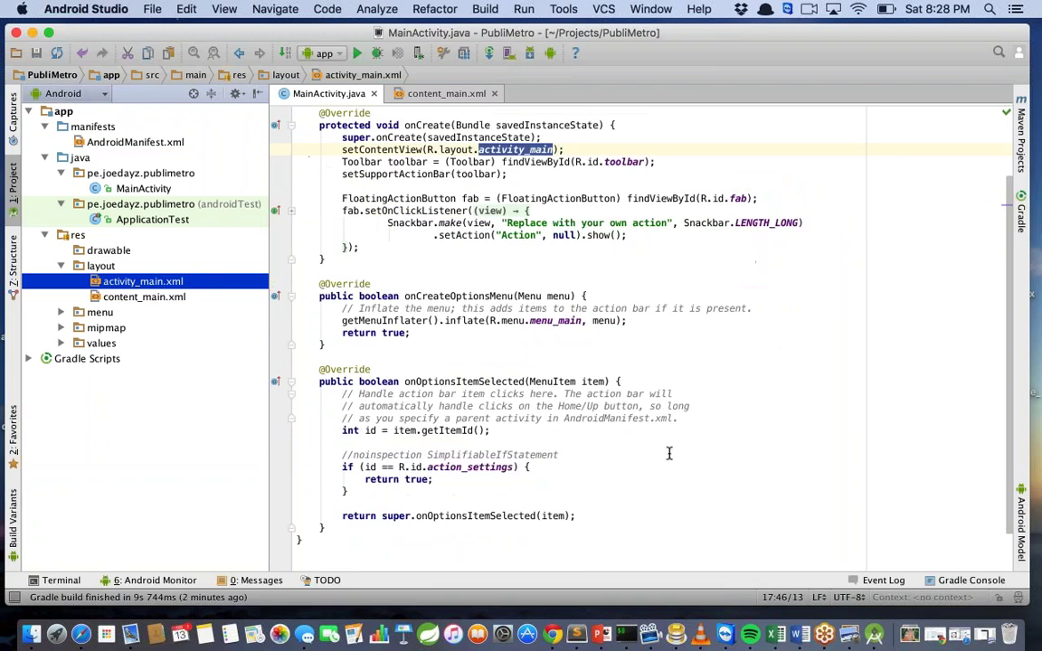
double_click(181, 297)
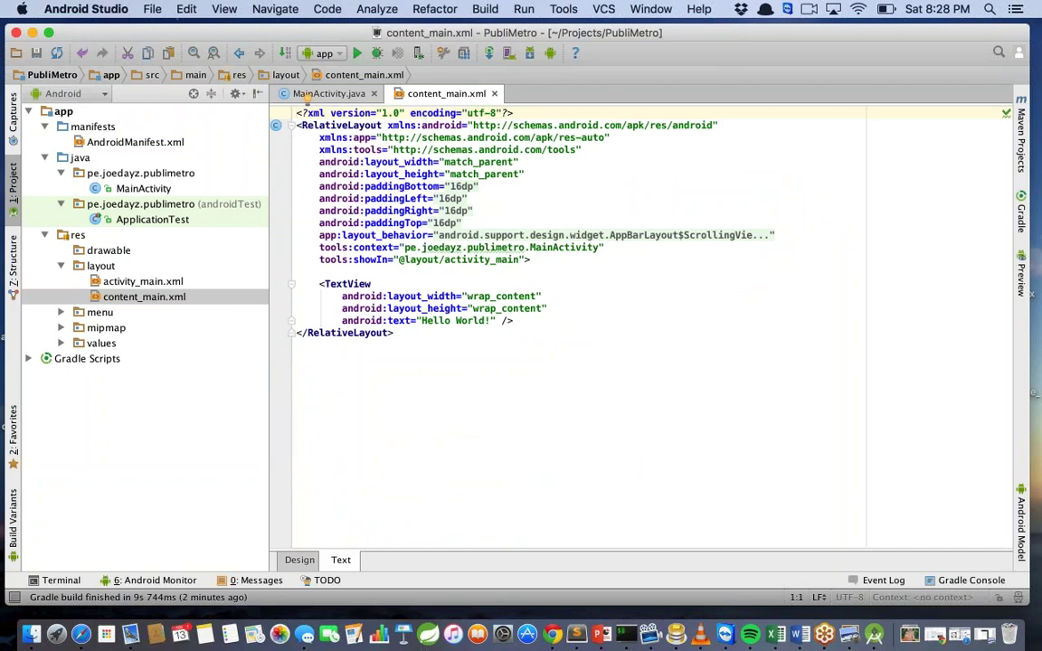
double_click(143, 189)
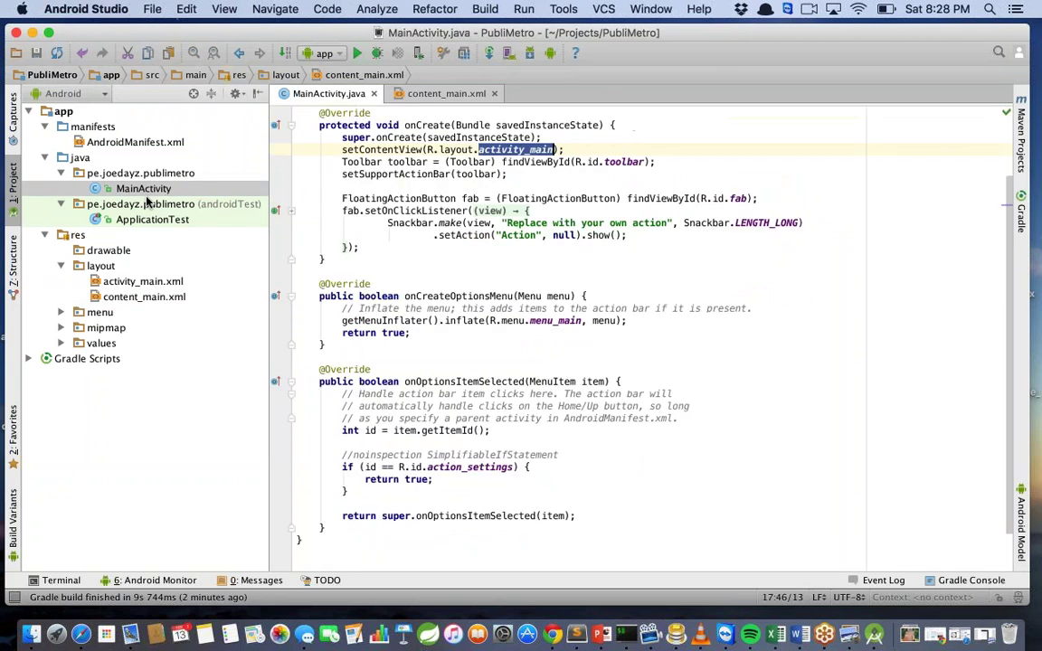
Select the drawable folder, expand the menu folder and open menu_main.xml
left_click(110, 251)
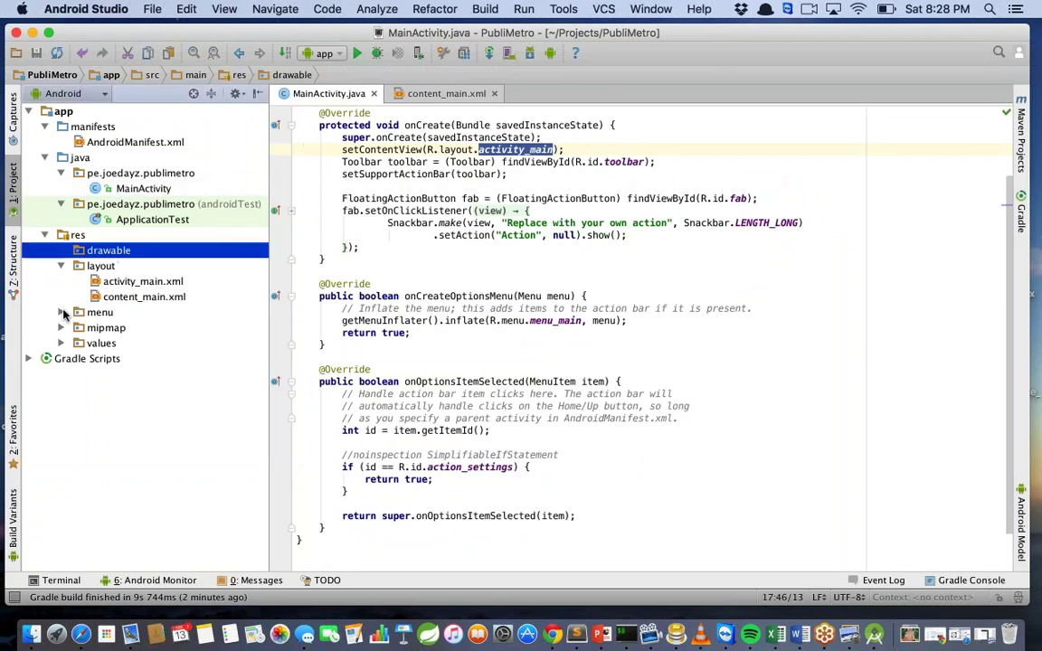
left_click(60, 312)
left_click(116, 329)
double_click(116, 329)
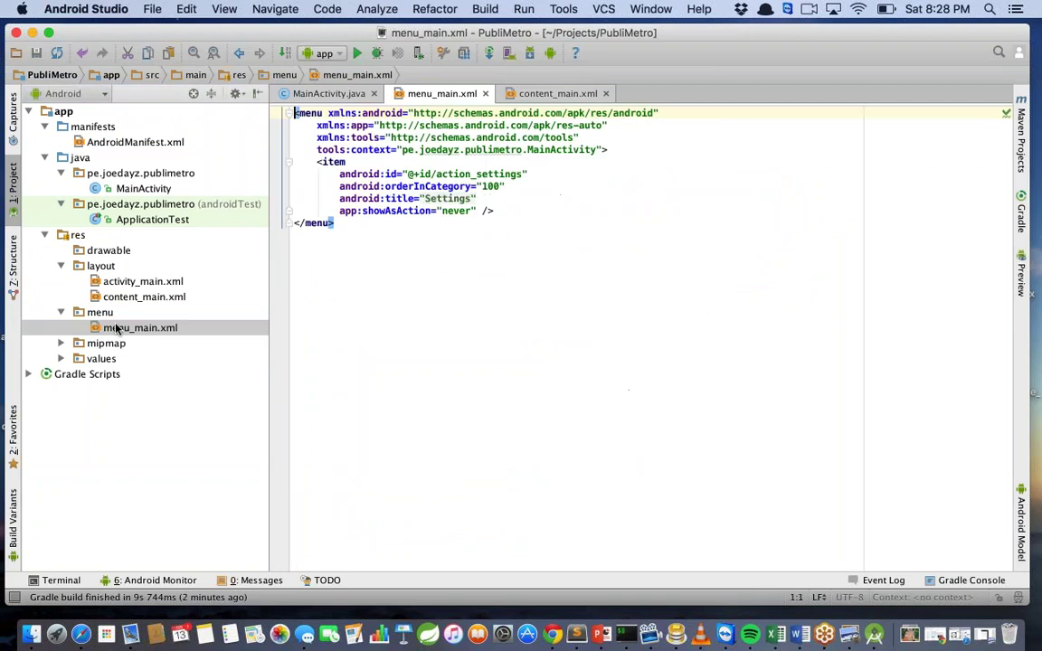
Expand the mipmap folder, view the hdpi version of ic_launcher.png and close the image
left_click(62, 343)
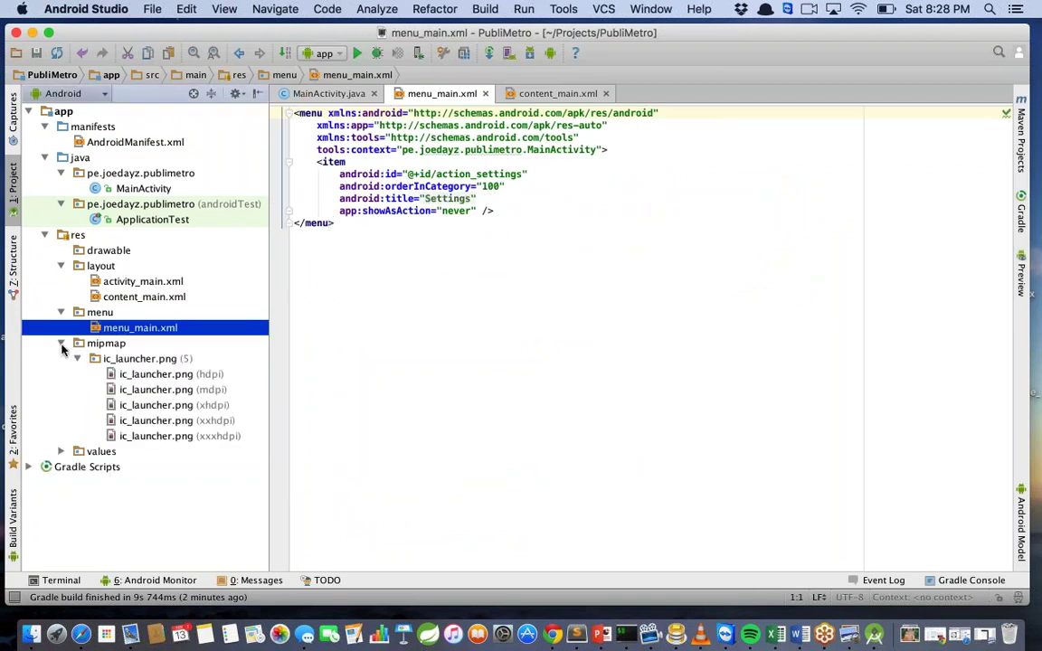
double_click(152, 374)
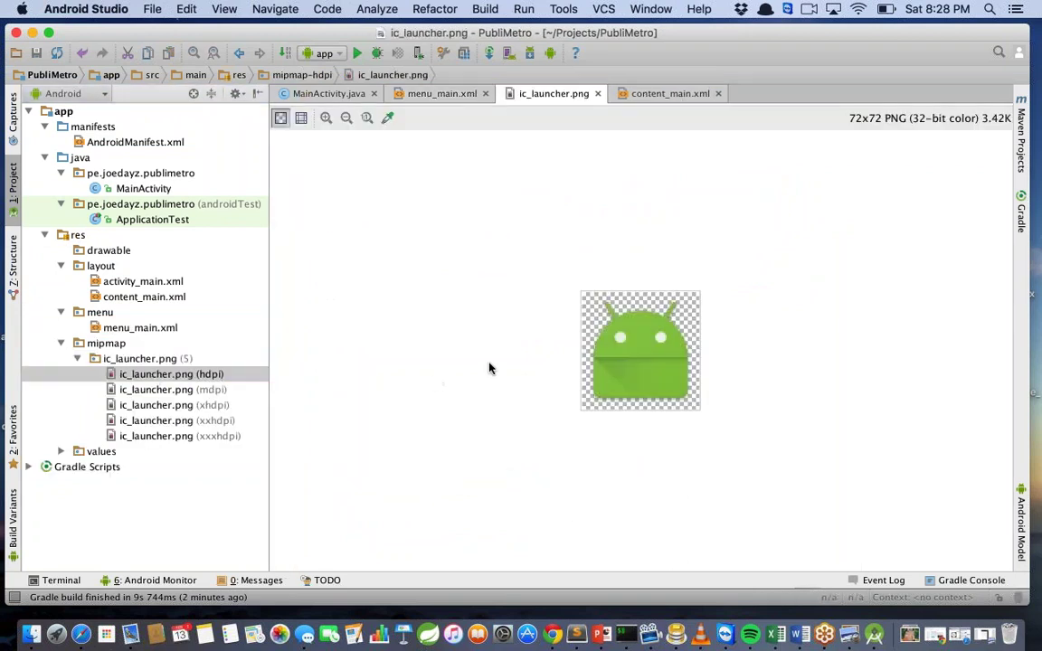
left_click(597, 93)
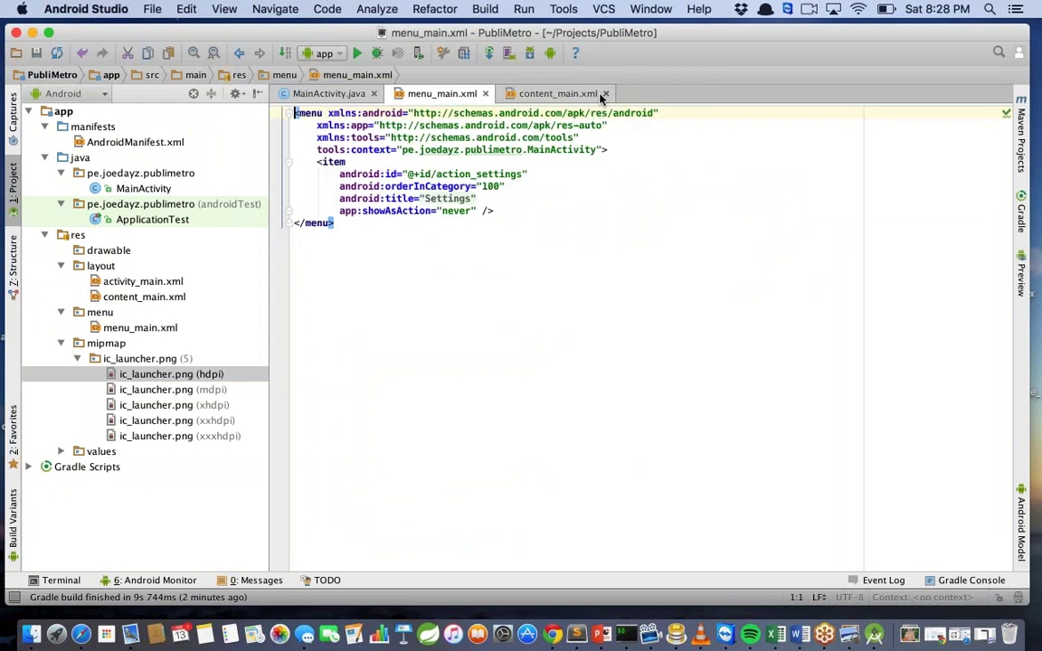
Close content_main.xml and expand the values resource folder
left_click(604, 94)
left_click(61, 452)
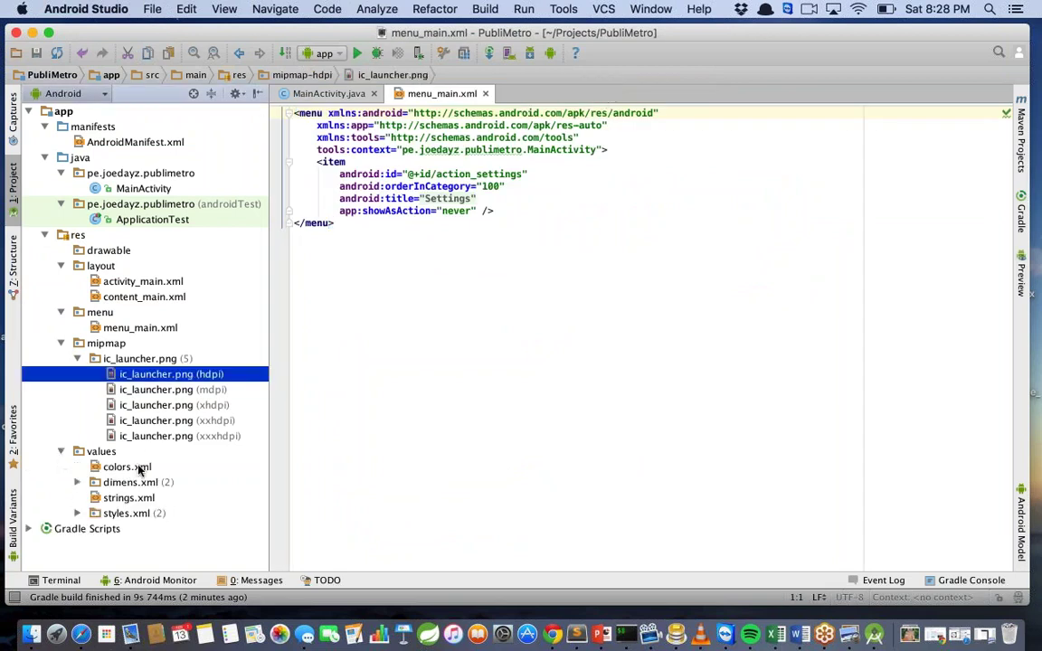
View colors.xml, the default dimens.xml, strings.xml and styles.xml from the values resource folder in turn
double_click(144, 468)
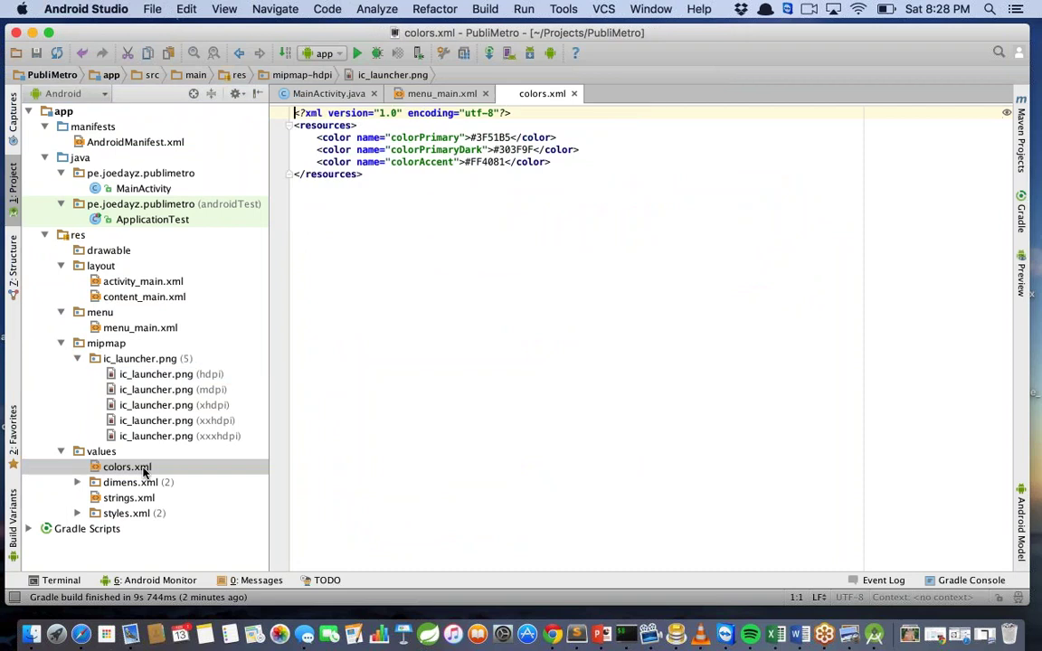
double_click(149, 487)
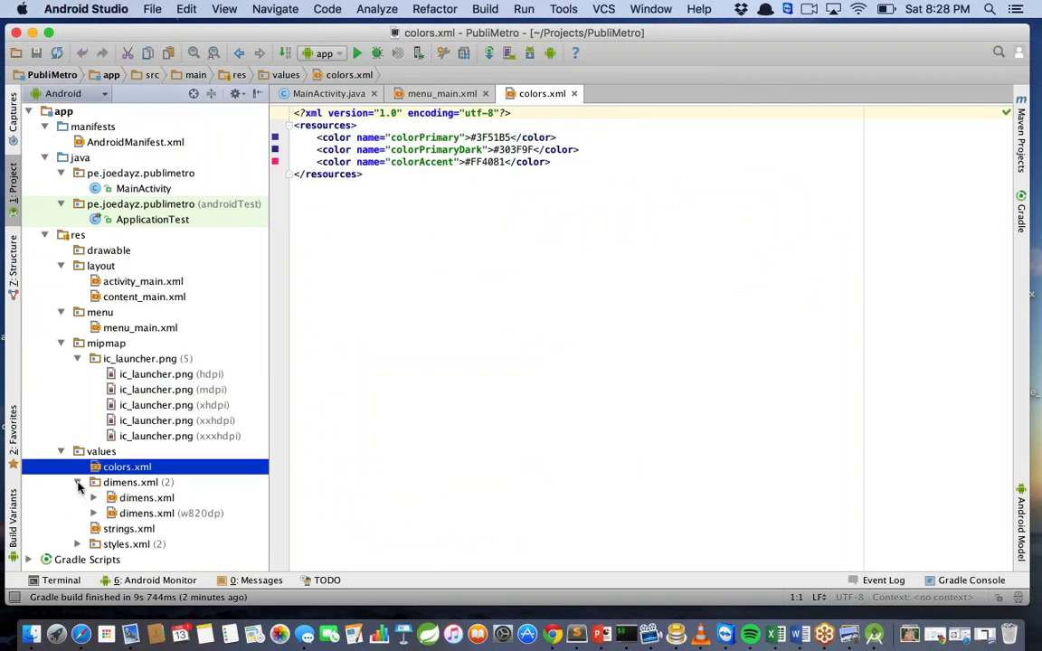
left_click(140, 499)
double_click(140, 499)
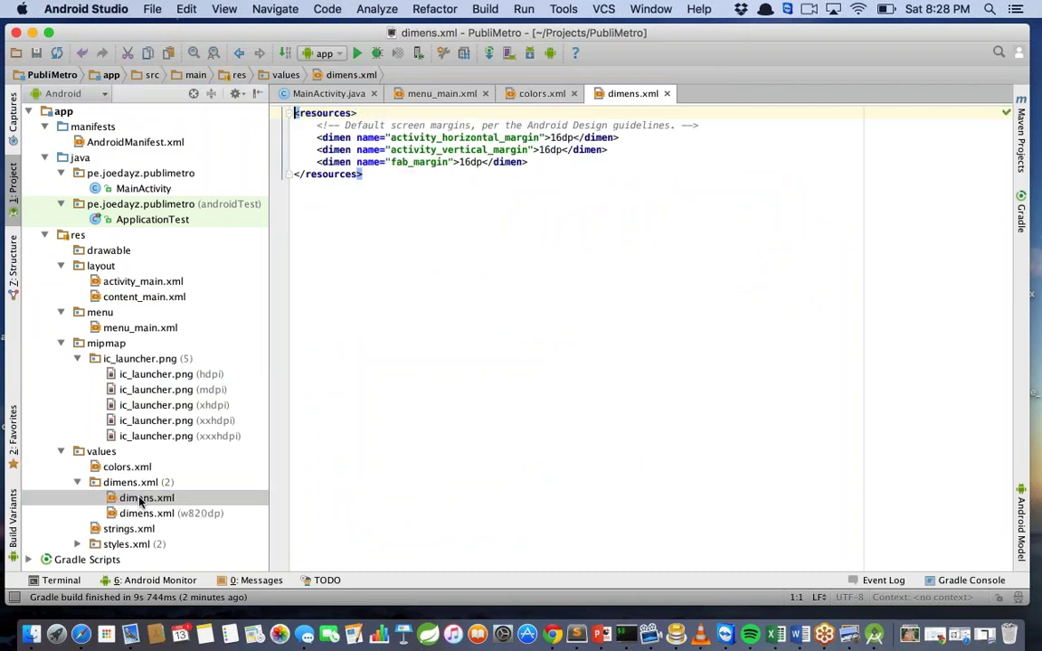
double_click(131, 529)
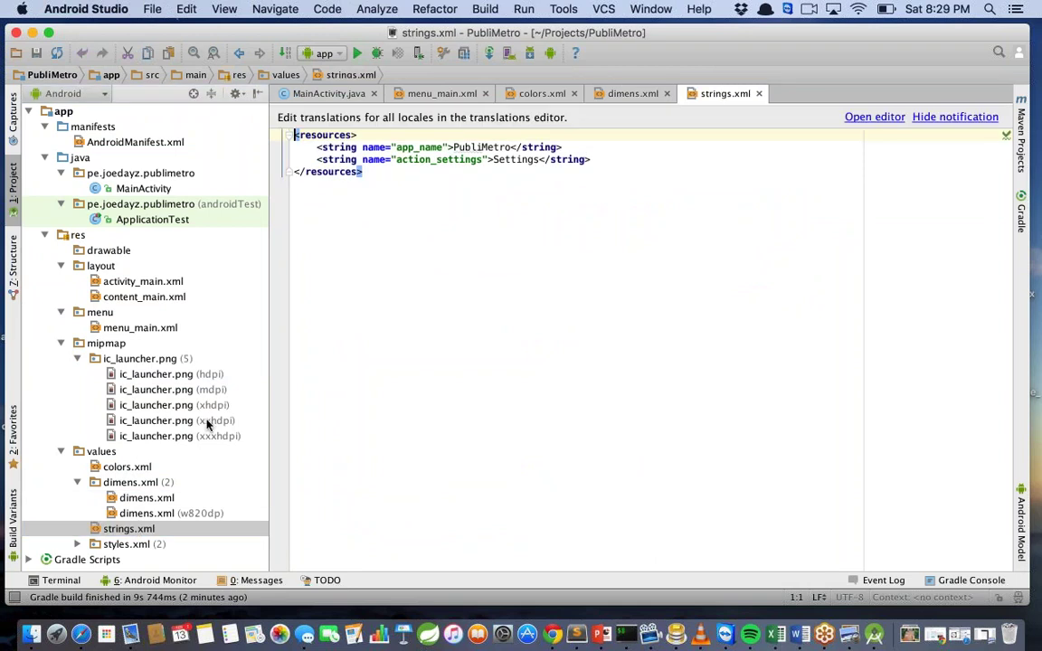
left_click(77, 543)
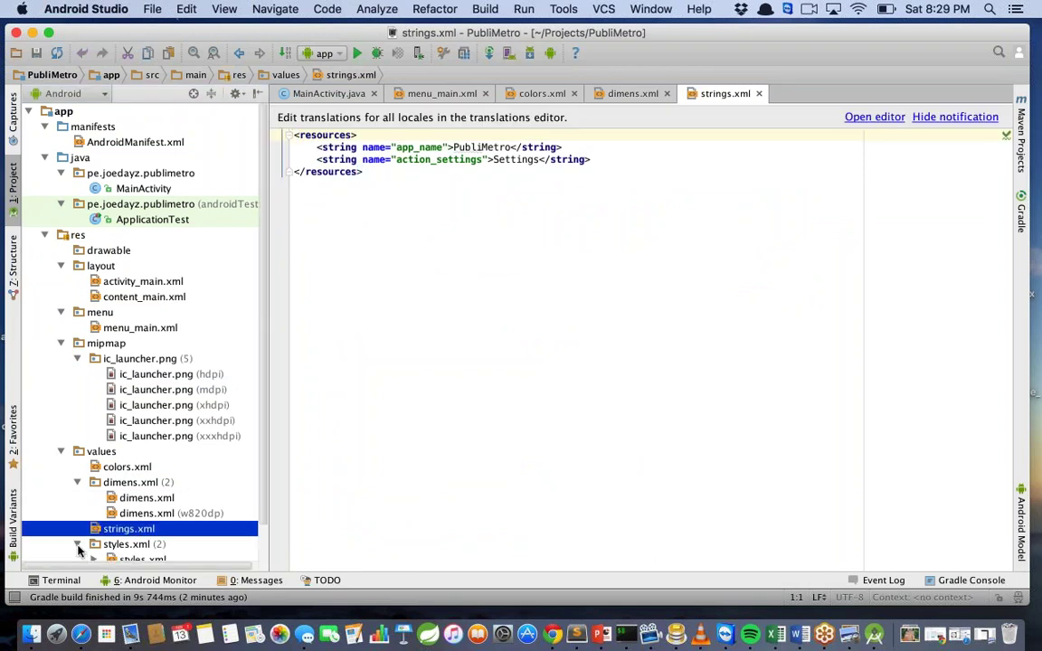
left_click(134, 560)
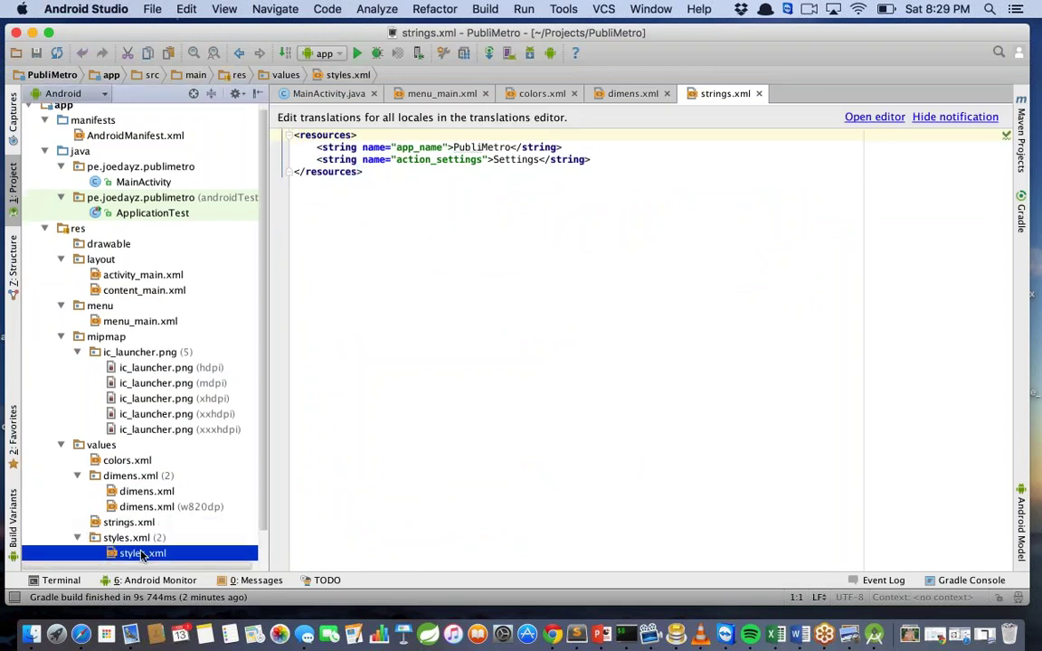
double_click(140, 554)
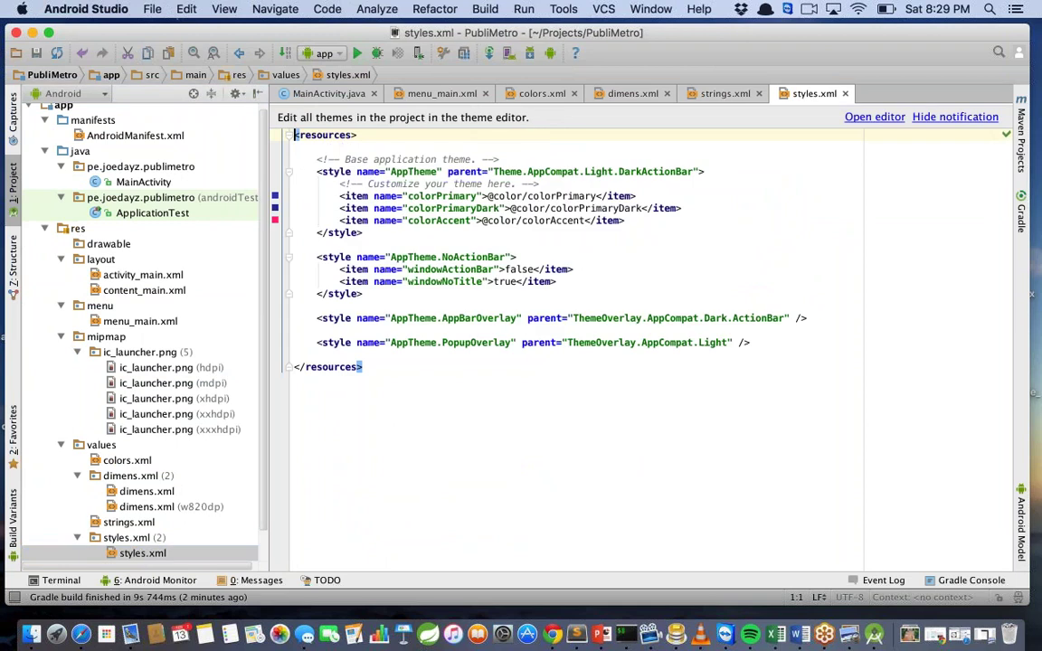
Close all open editor files and collapse the subfolders of res, leaving only its top level expanded
right_click(796, 97)
left_click(877, 135)
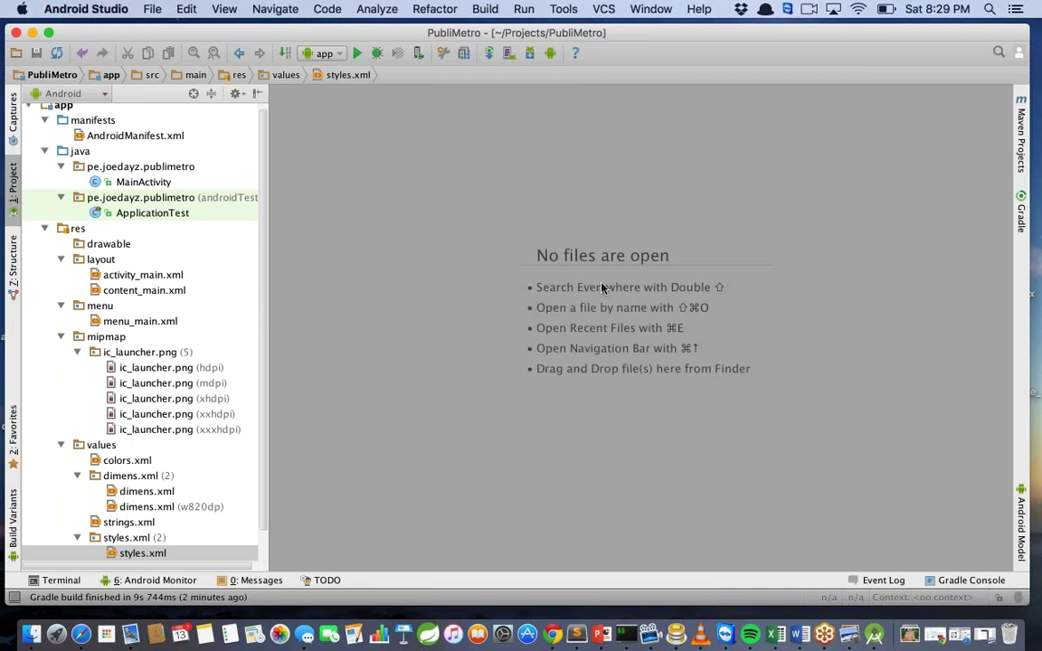
double_click(65, 228)
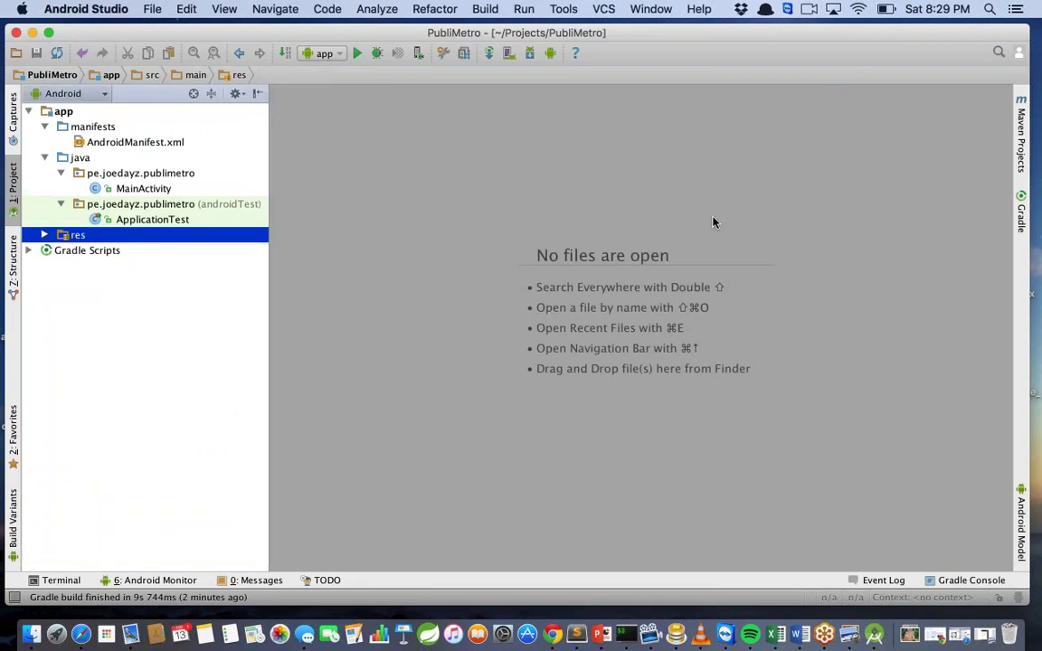
left_click(45, 236)
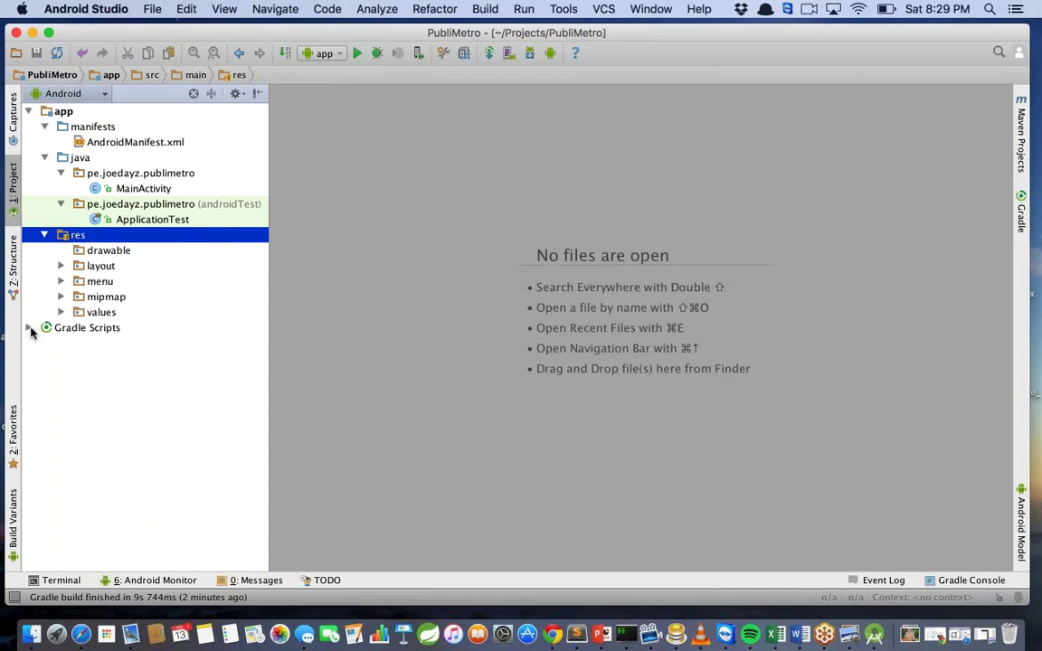
Expand Gradle Scripts and open build.gradle (Module: app)
left_click(28, 328)
double_click(91, 358)
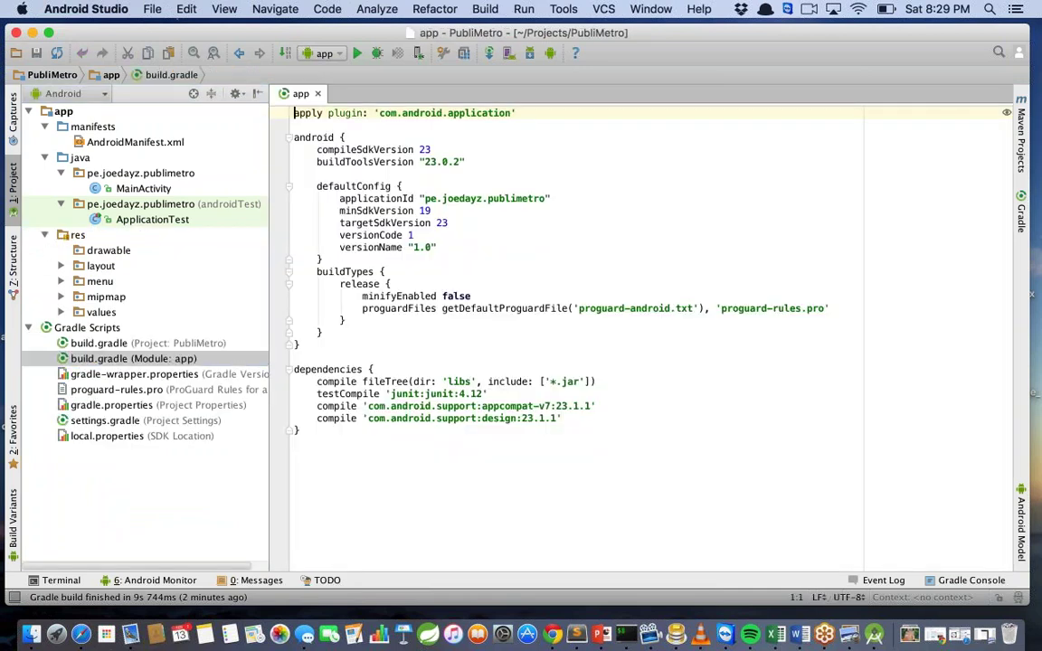
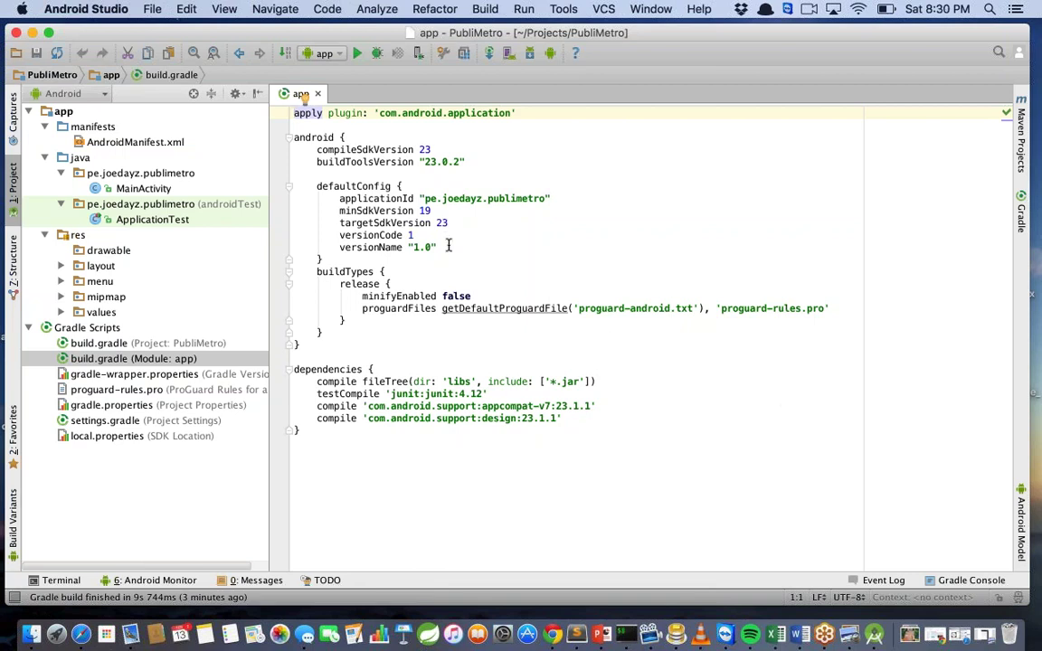
Search the Mac's installed applications in Launchpad for "huawei", clear the search and return to the project
key("F4")
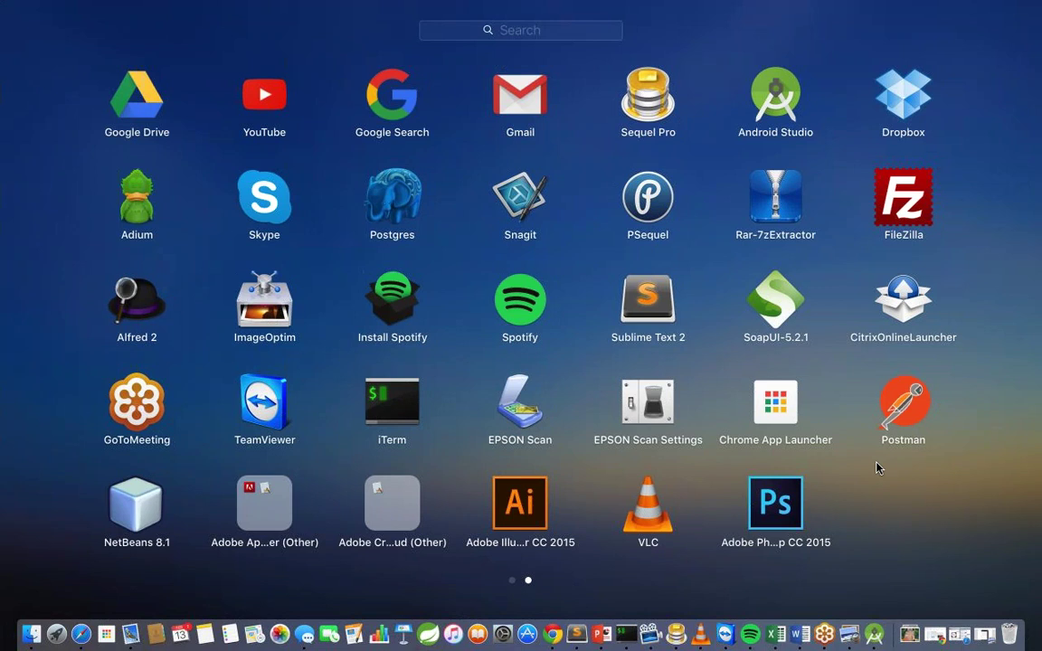
scroll(877, 468, "left", 5)
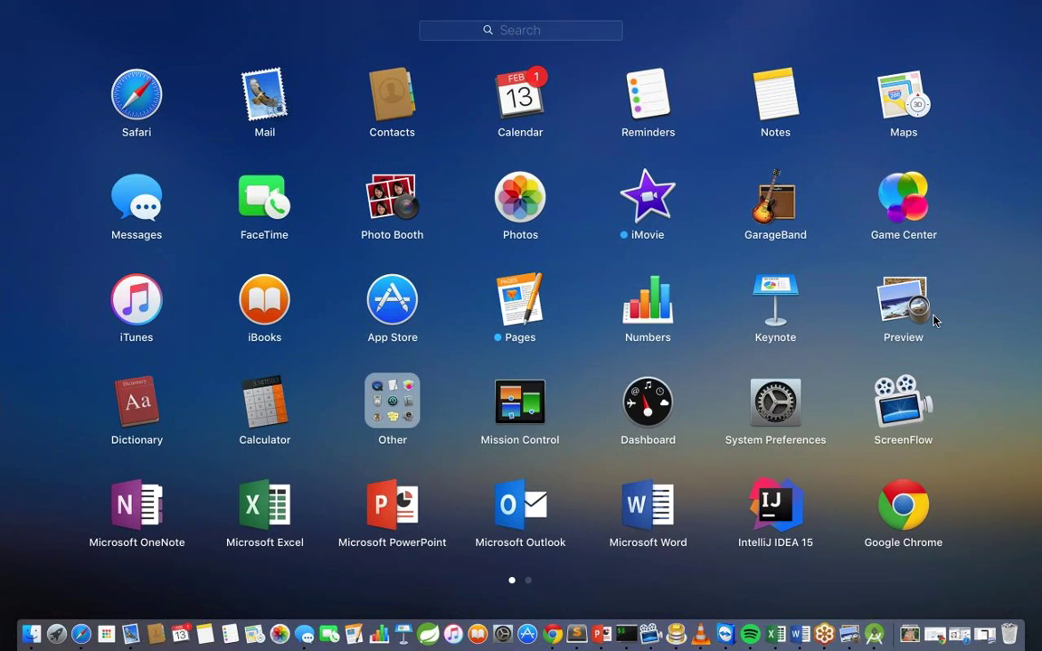
type("h")
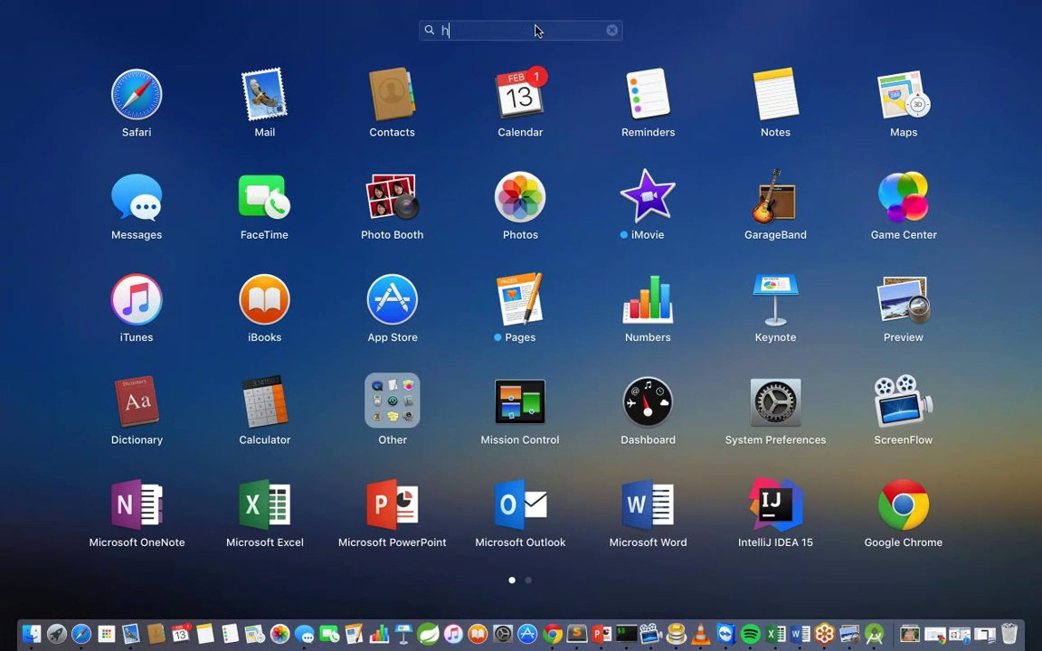
type("uawei")
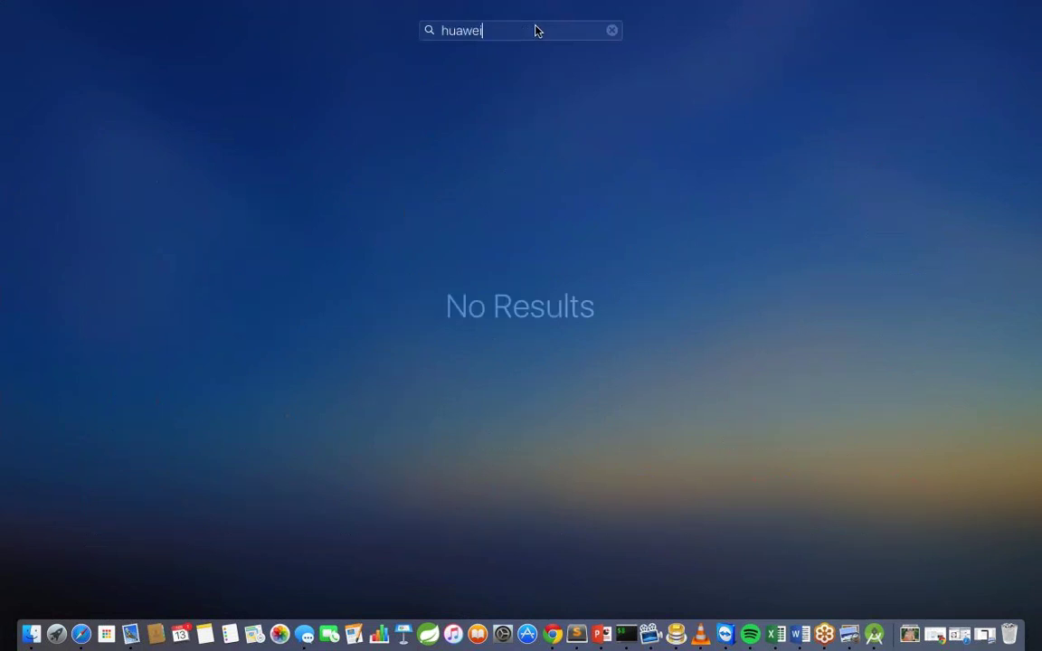
left_click(613, 30)
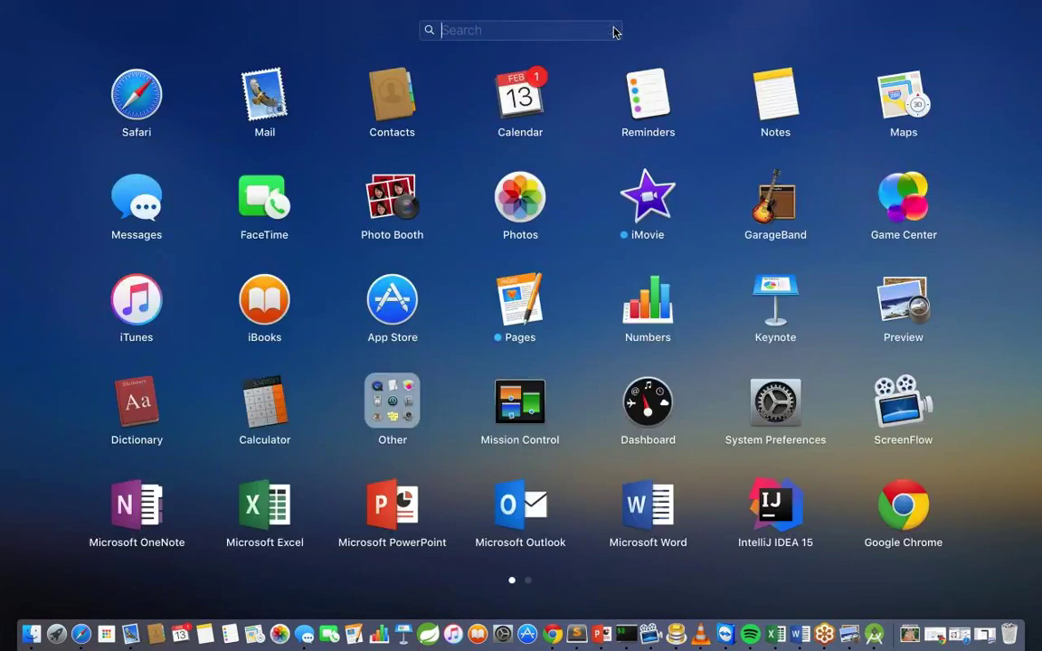
left_click(819, 184)
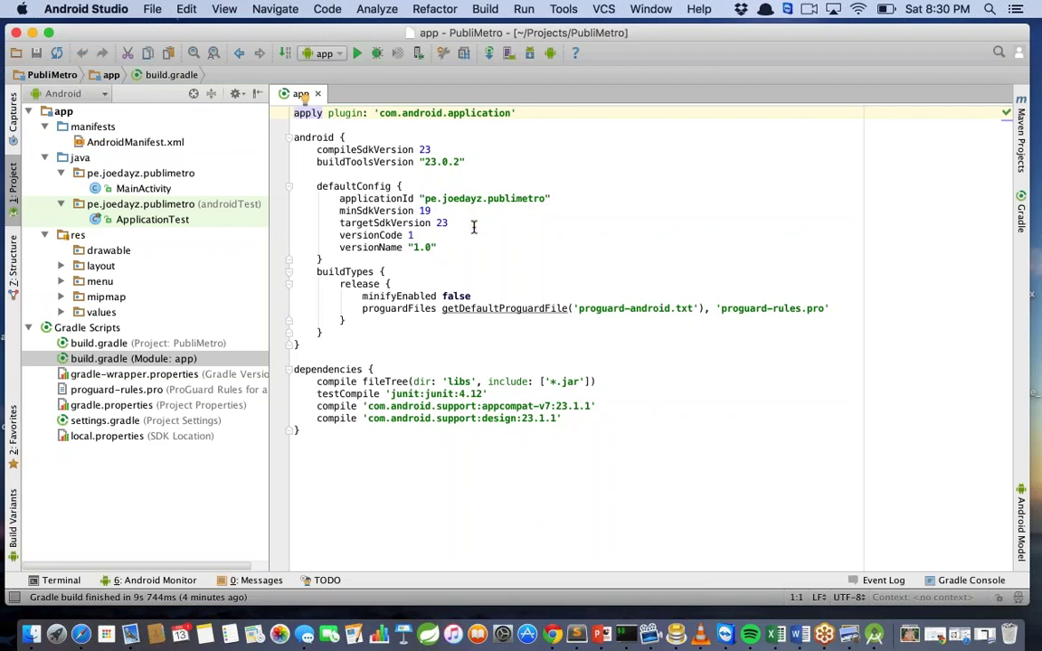
Examine the targetSdkVersion and minifyEnabled lines in the app module's build.gradle
left_click(391, 222)
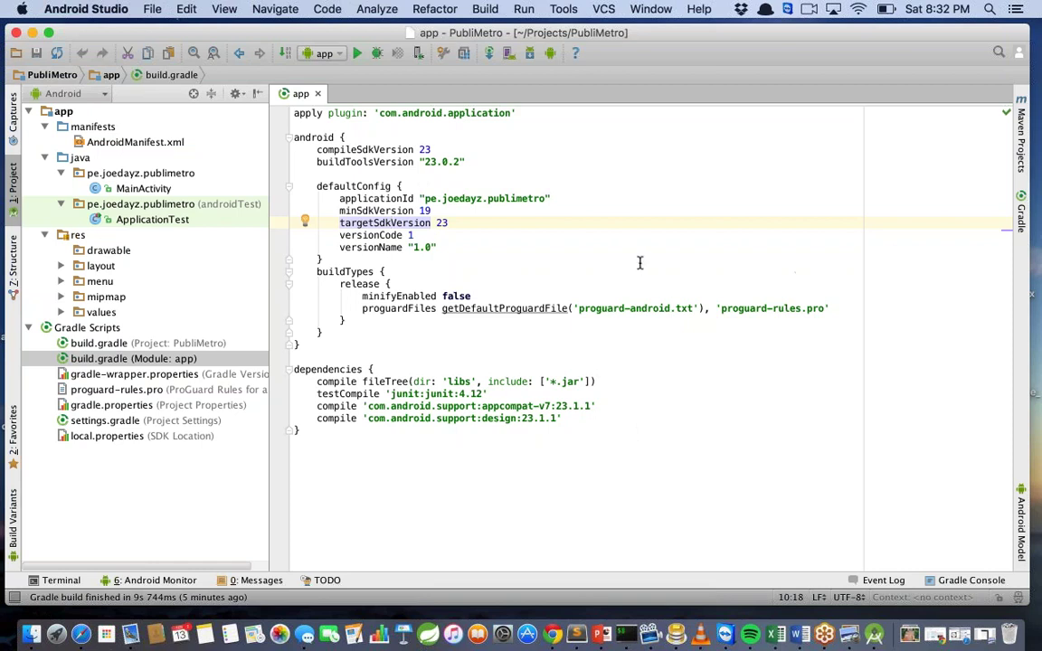
left_click(624, 296)
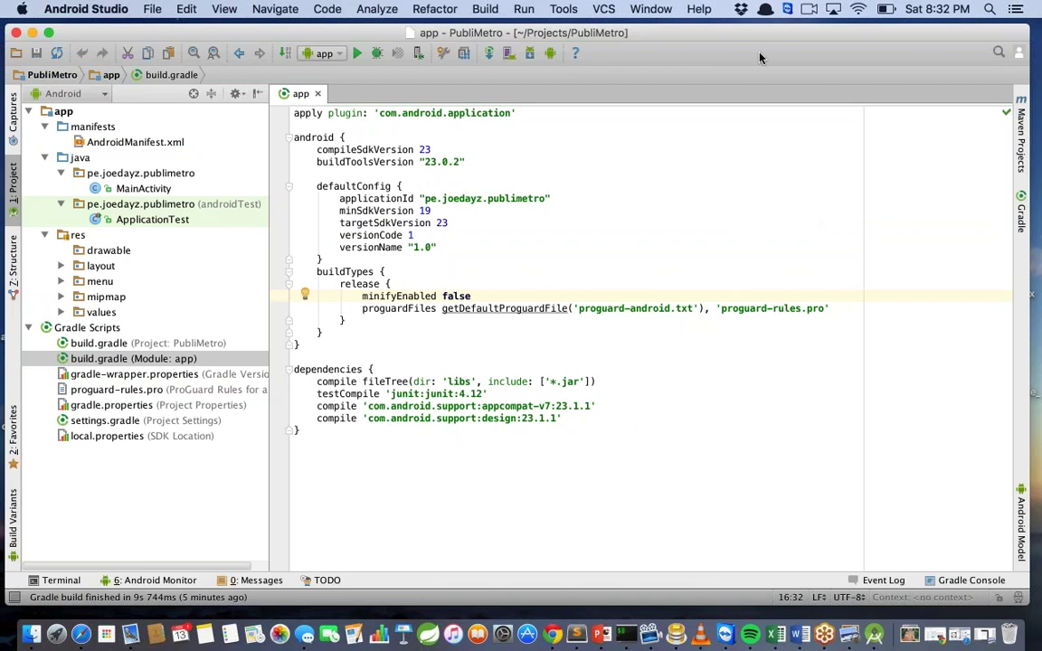
left_click(357, 54)
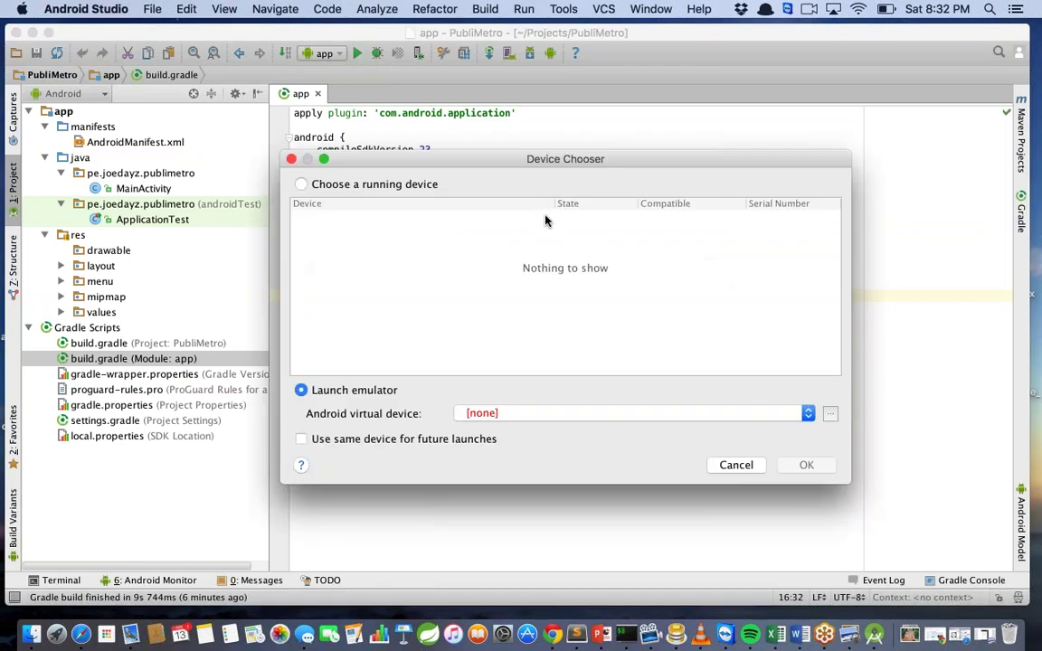
left_click(611, 415)
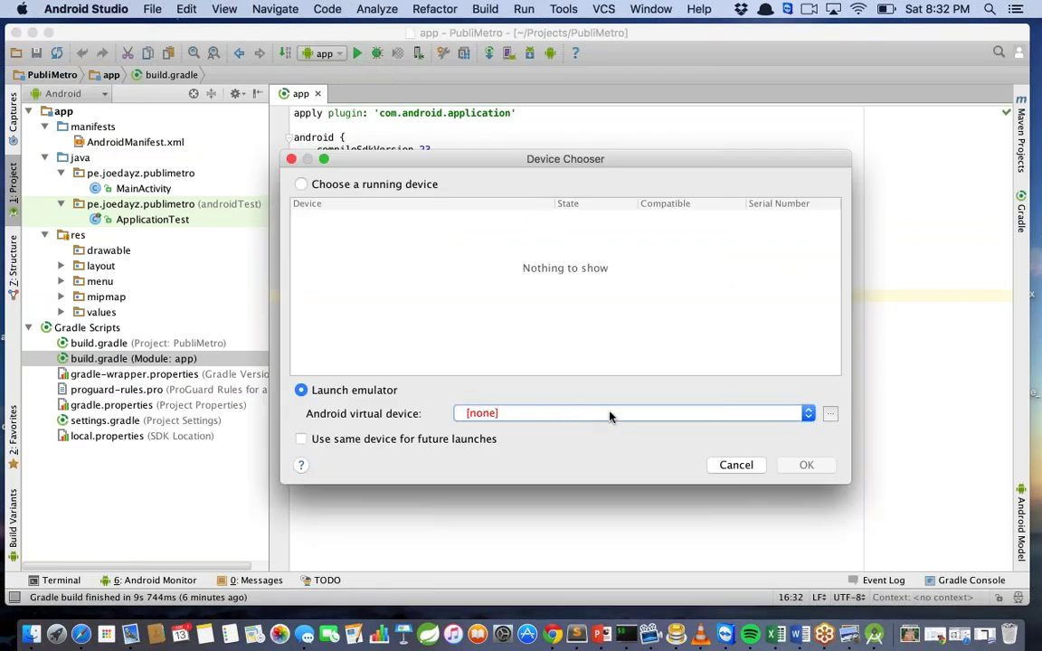
left_click(831, 415)
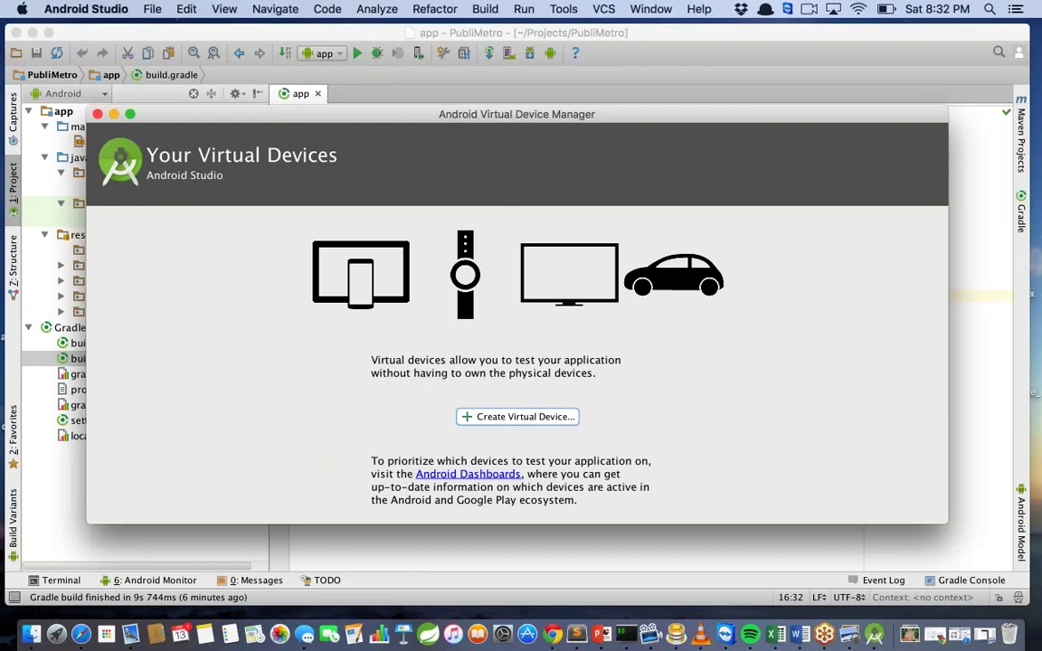
left_click(98, 114)
left_click(290, 158)
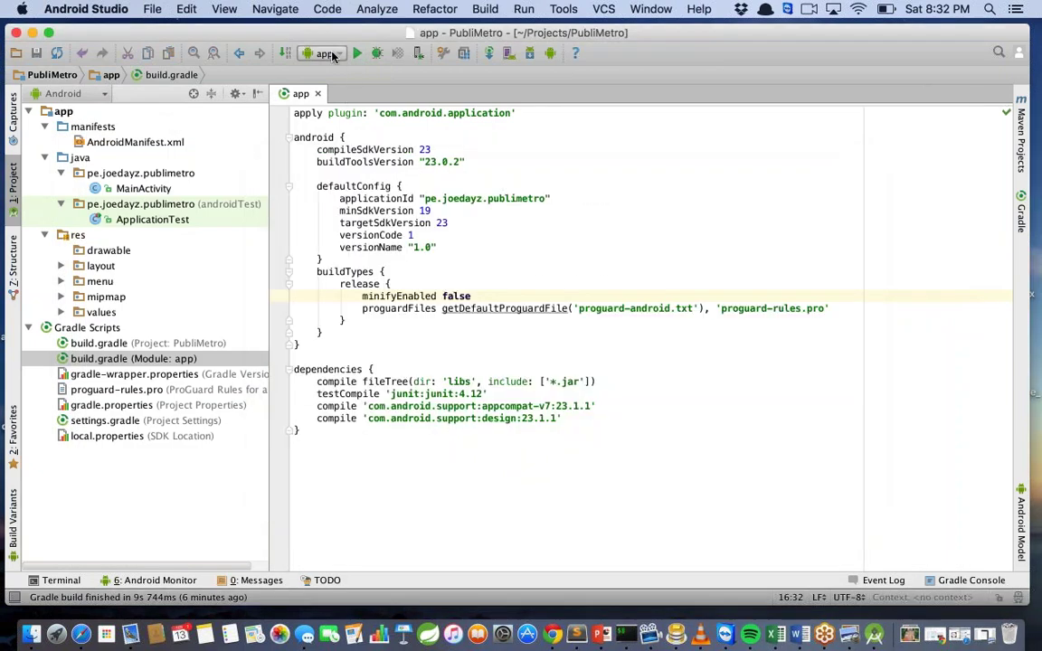
Review the app's run/debug configuration and close it without changes
left_click(330, 54)
left_click(348, 70)
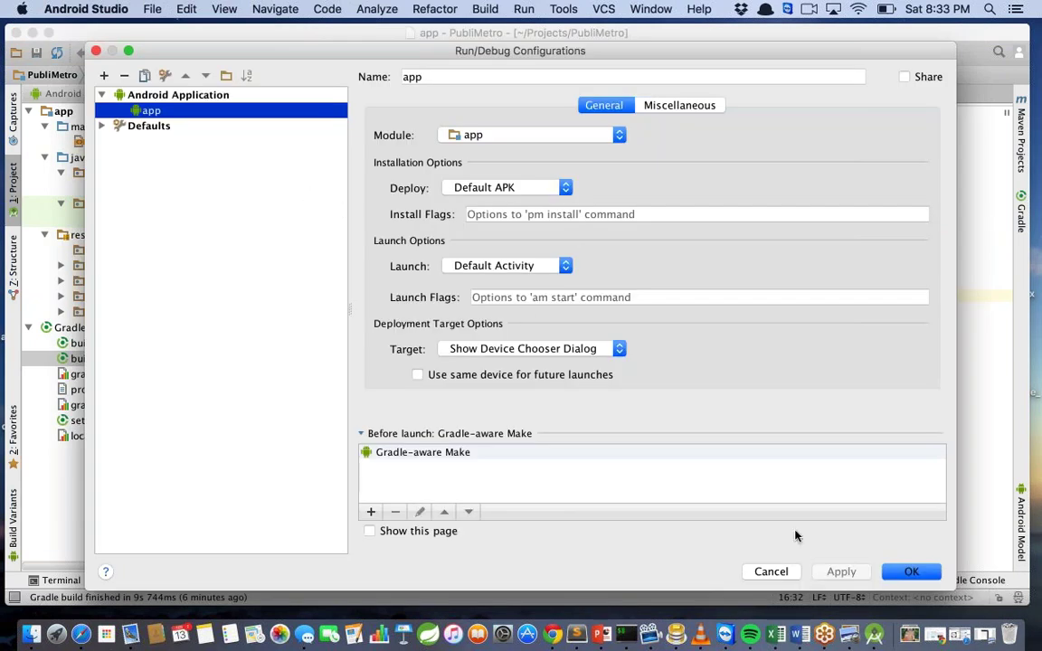
left_click(771, 572)
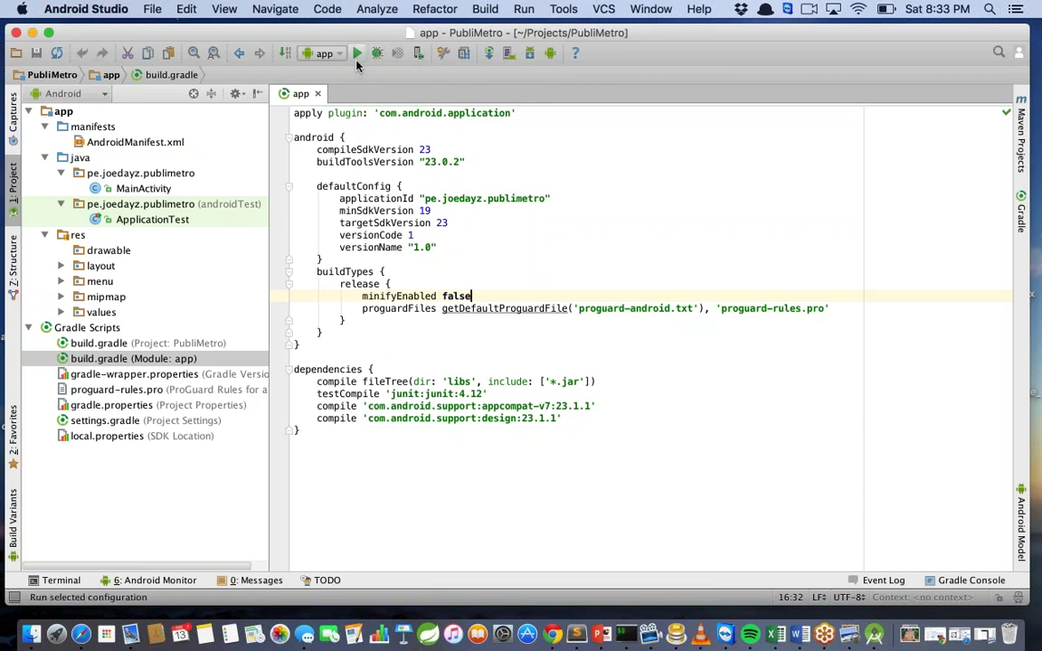
Run the app and set up a new Nexus 5 virtual device with the Marshmallow API 23 x86 image with Google APIs
left_click(357, 54)
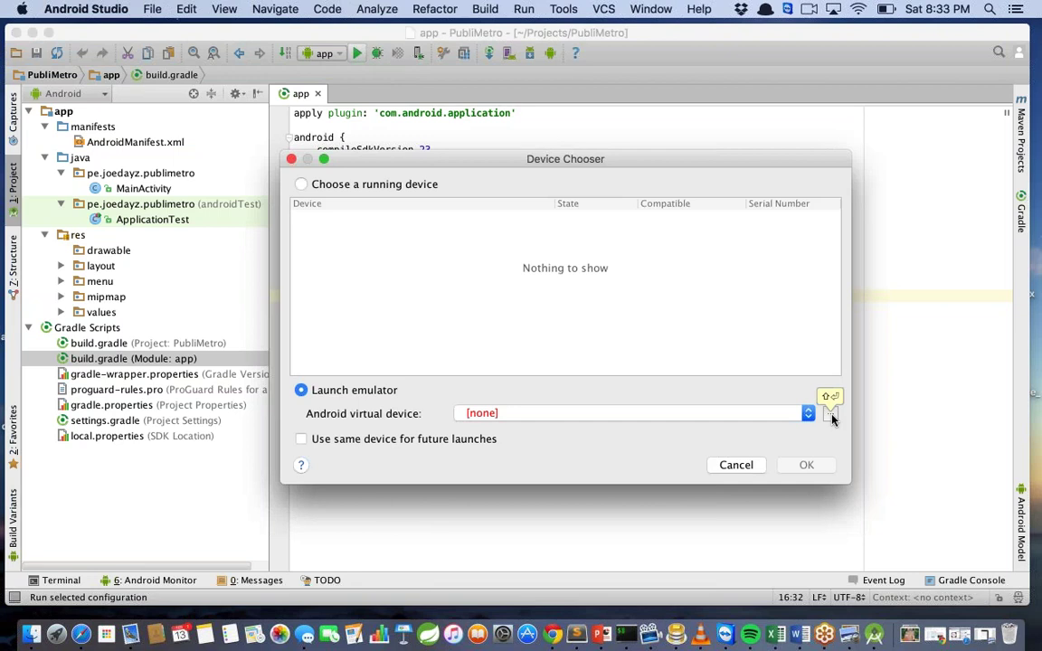
left_click(832, 415)
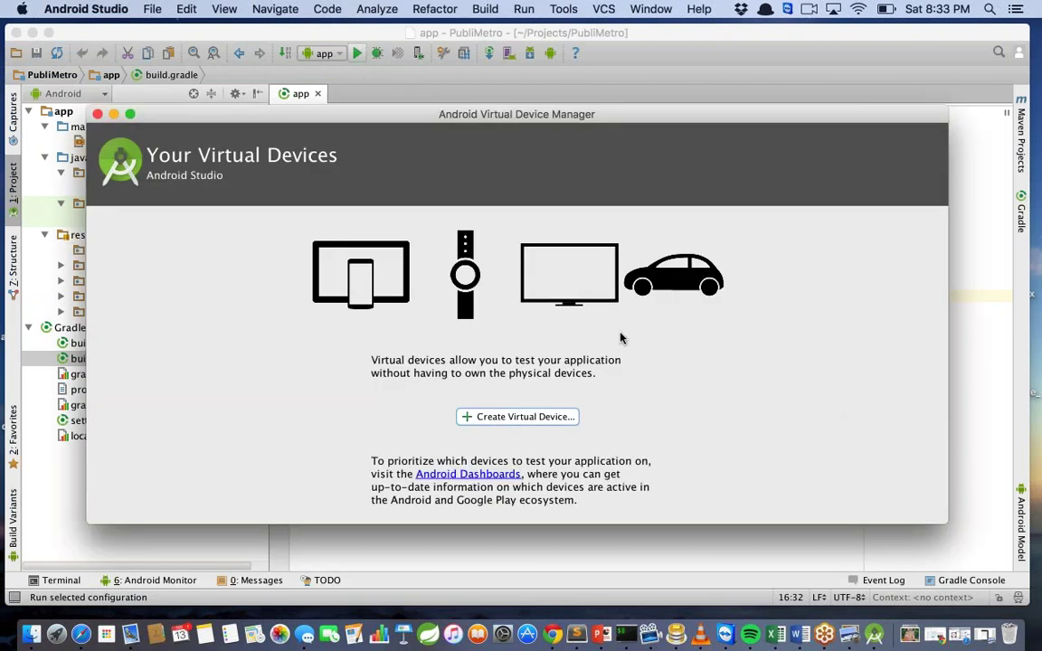
left_click(527, 416)
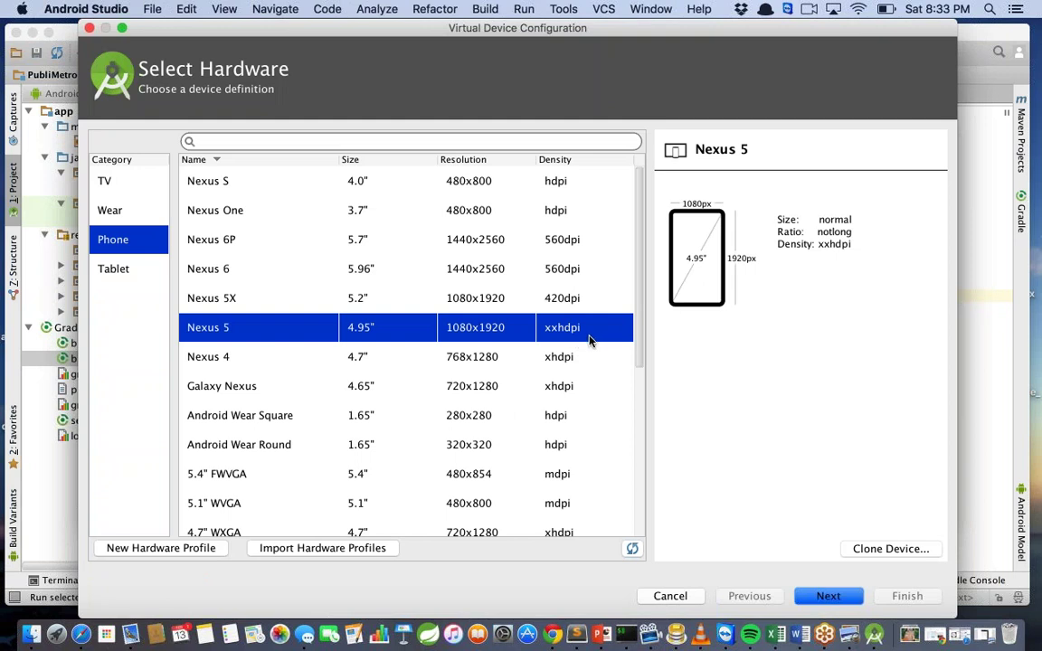
left_click(825, 598)
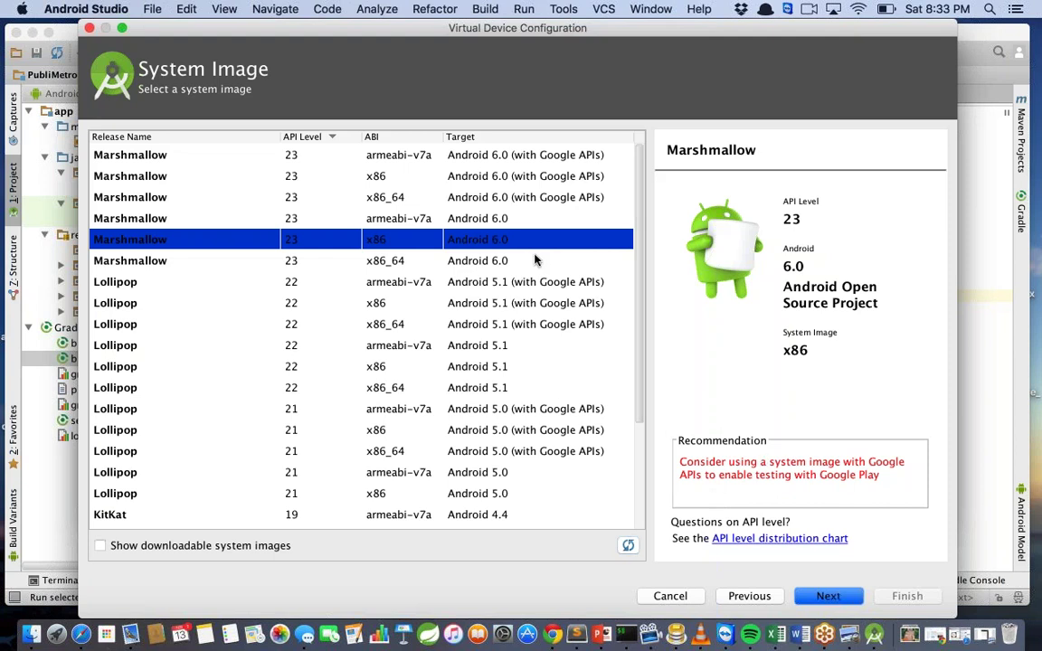
left_click(485, 180)
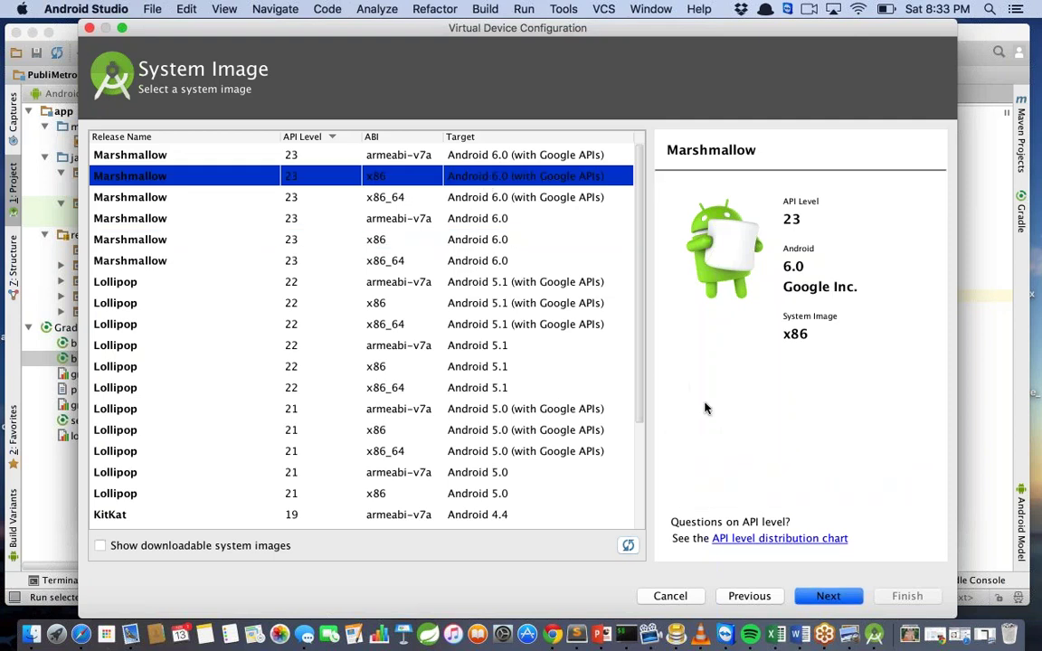
left_click(829, 597)
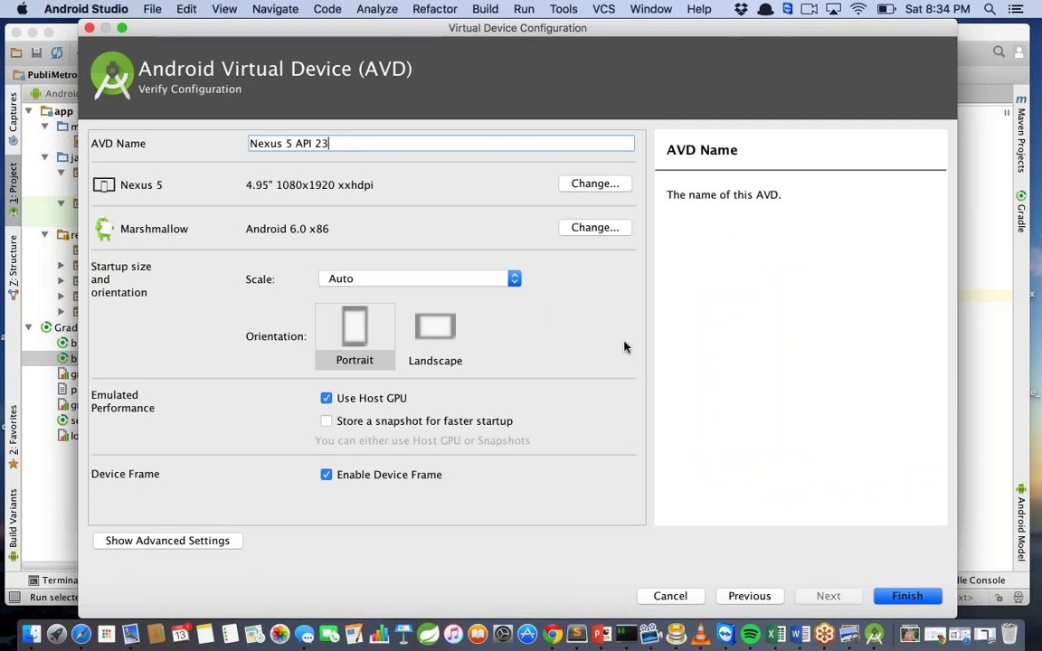
Show the virtual device's advanced settings and examine its camera, network, memory and storage options
left_click(203, 543)
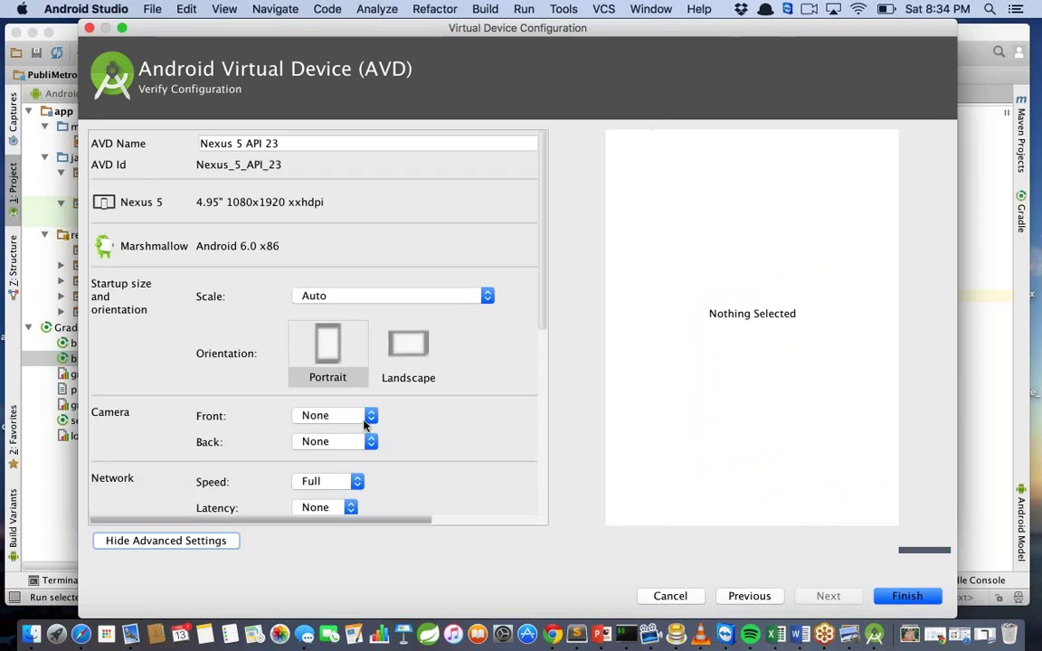
scroll(416, 455, "down", 3)
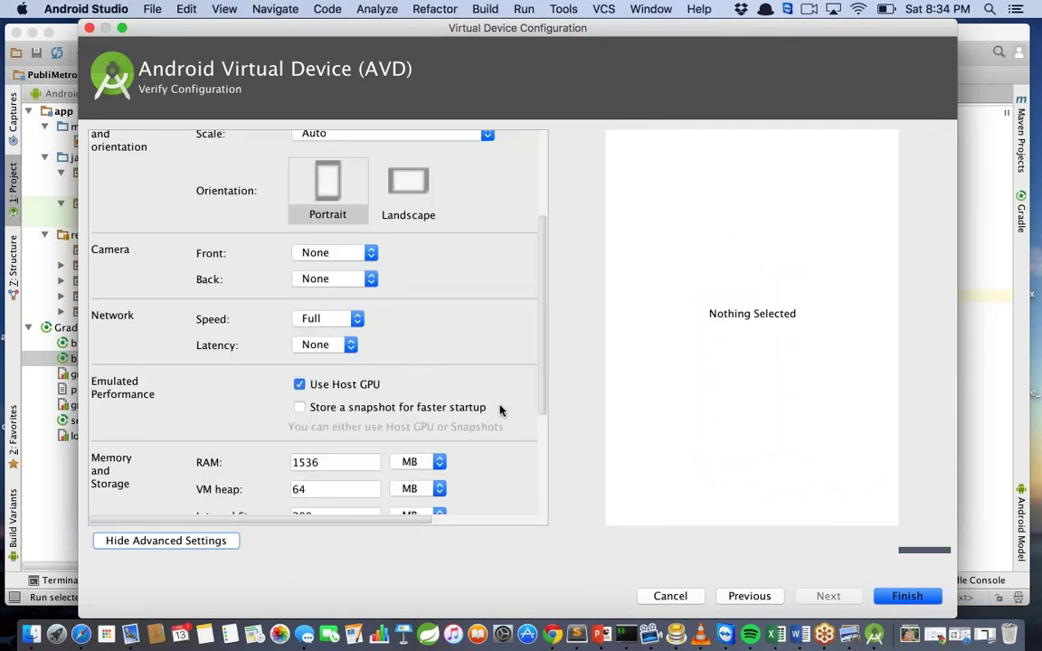
scroll(502, 409, "down", 5)
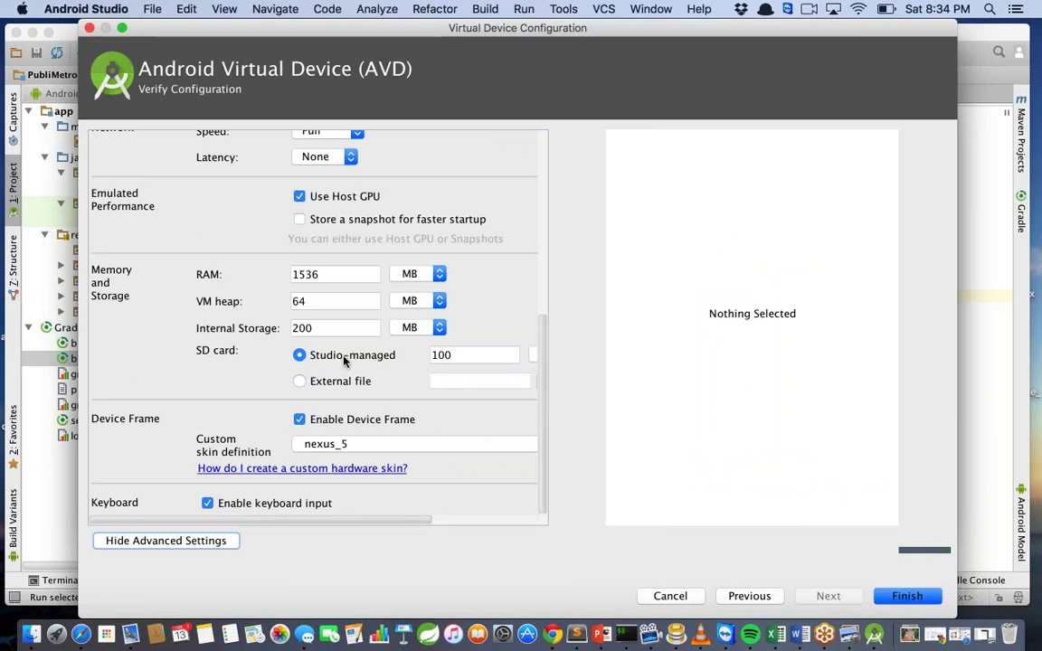
Review the remaining advanced settings of the Nexus 5 API 23 virtual device, hide them and finish creating the device
scroll(298, 463, "up", 2)
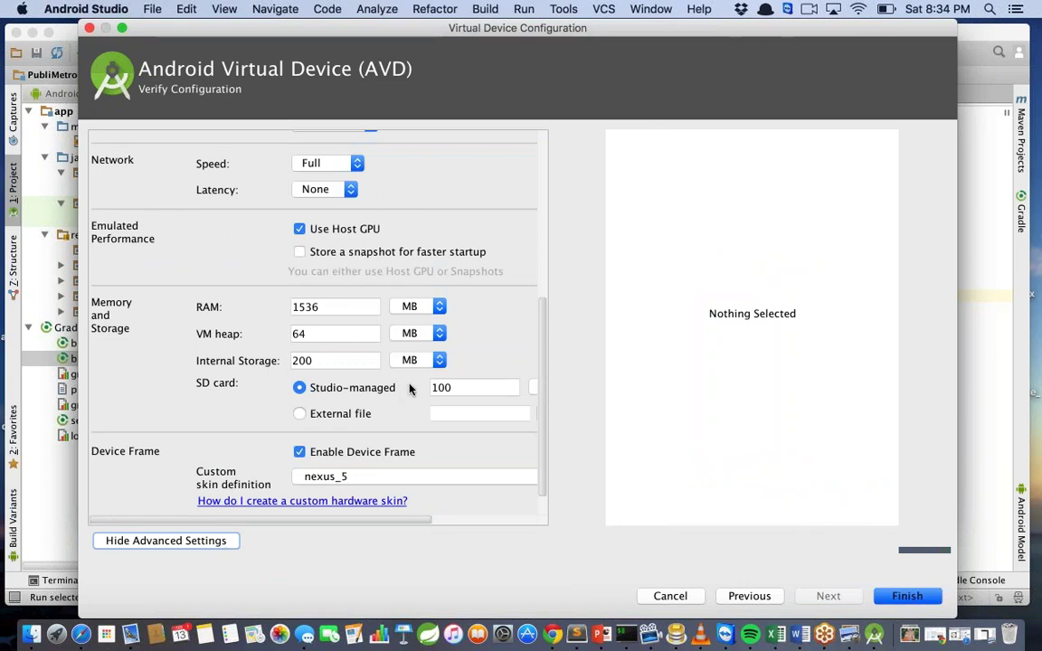
scroll(410, 388, "up", 1)
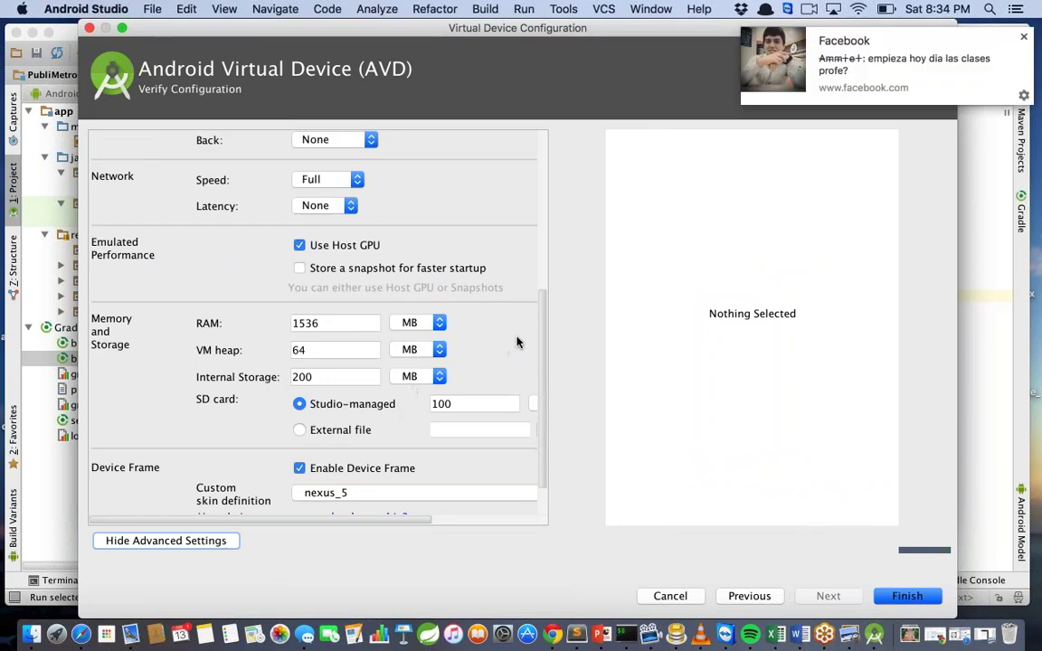
scroll(516, 342, "down", 3)
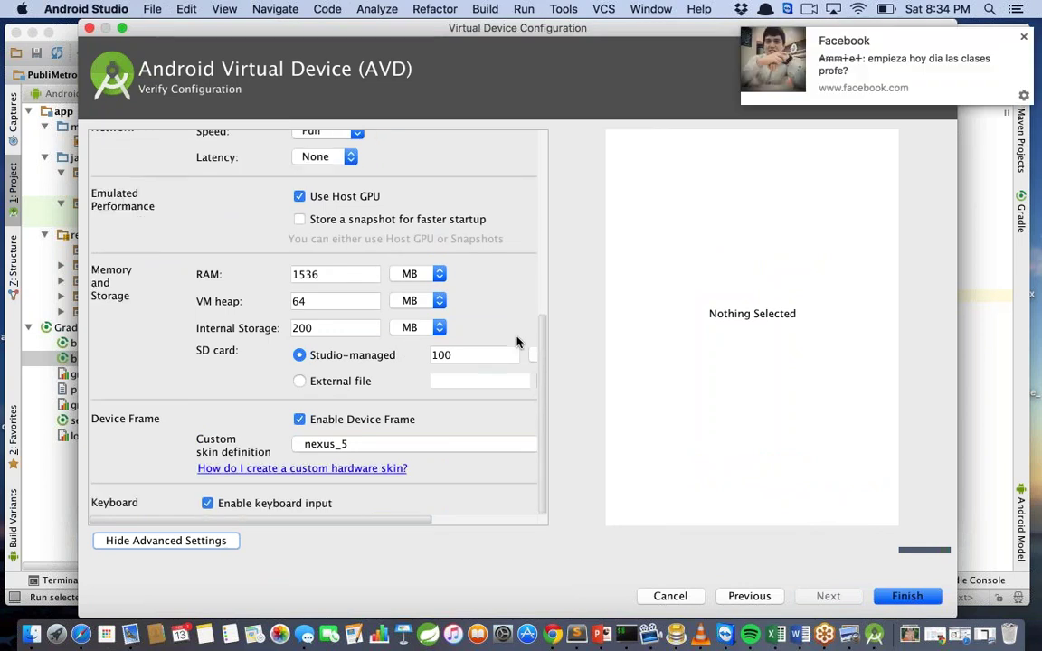
scroll(517, 342, "up", 15)
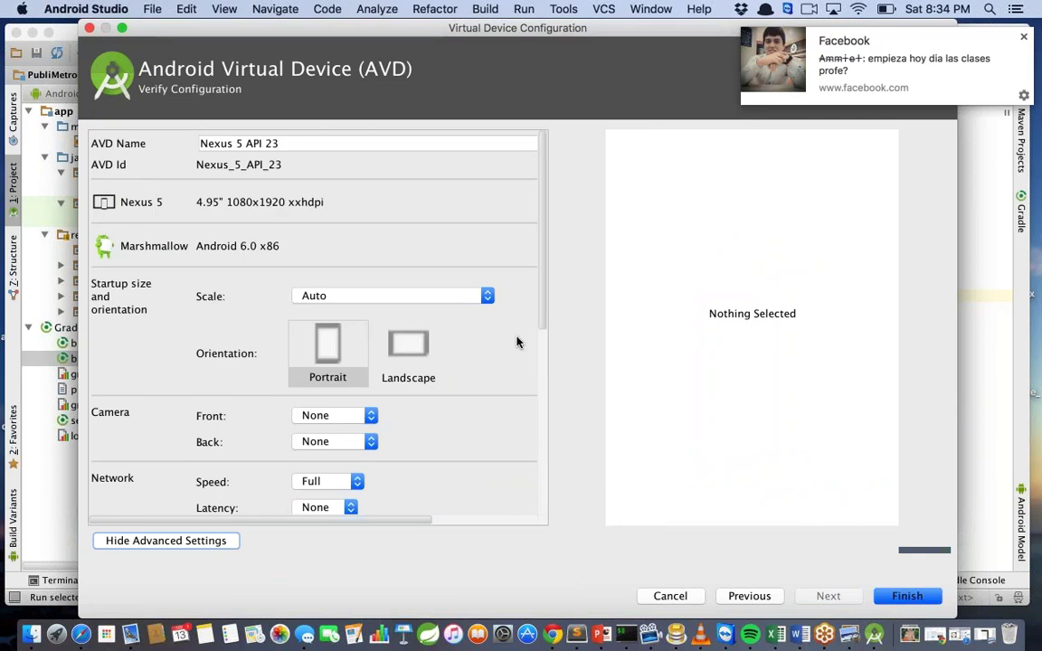
scroll(516, 342, "down", 5)
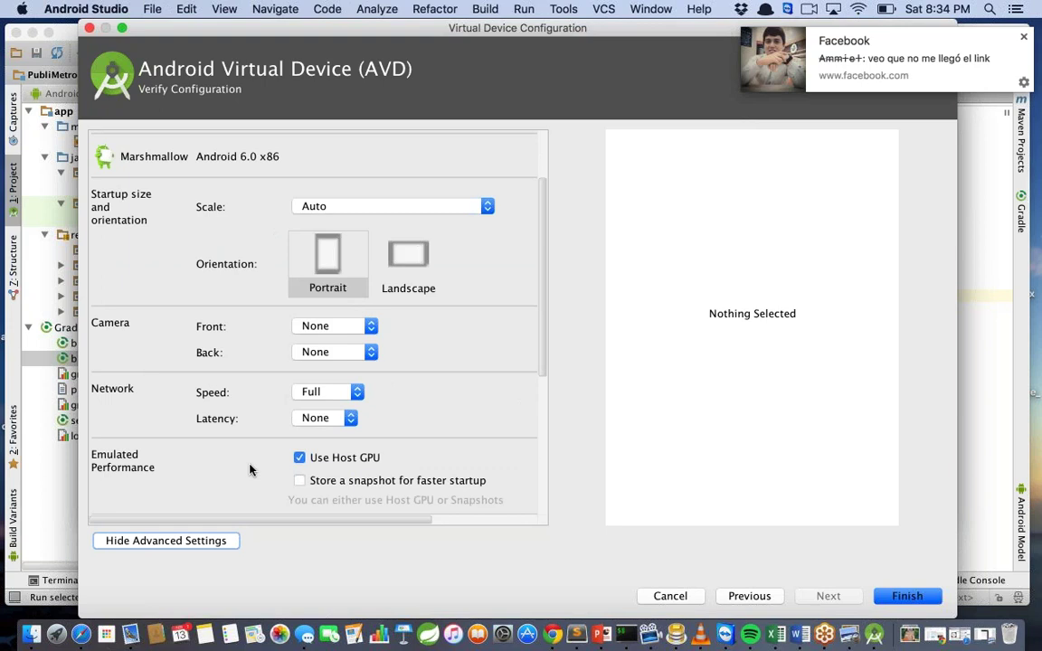
left_click(228, 540)
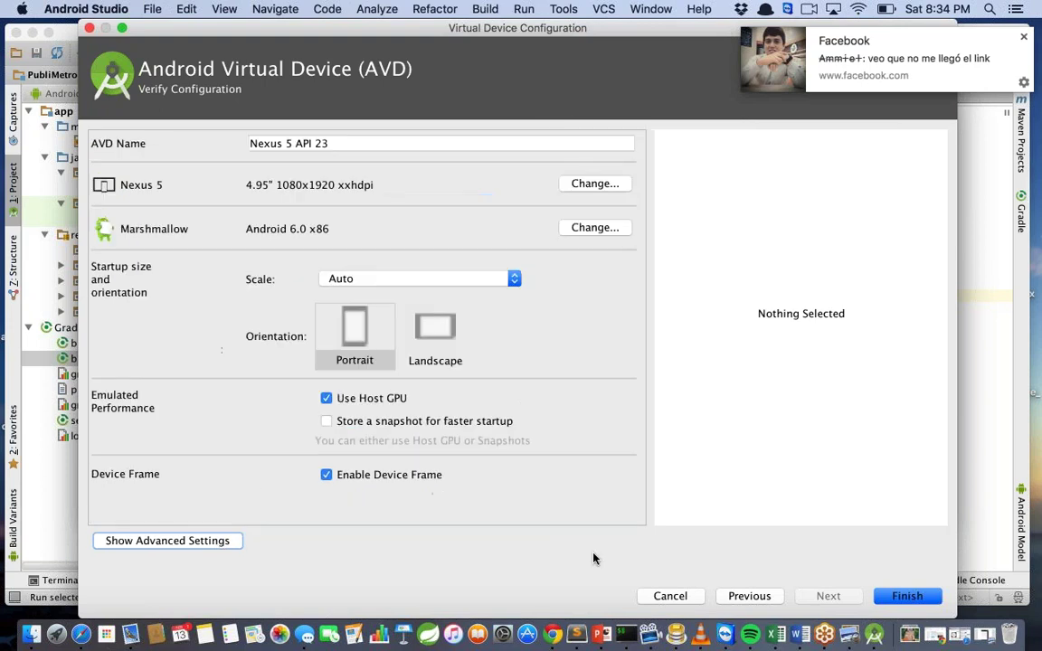
left_click(908, 596)
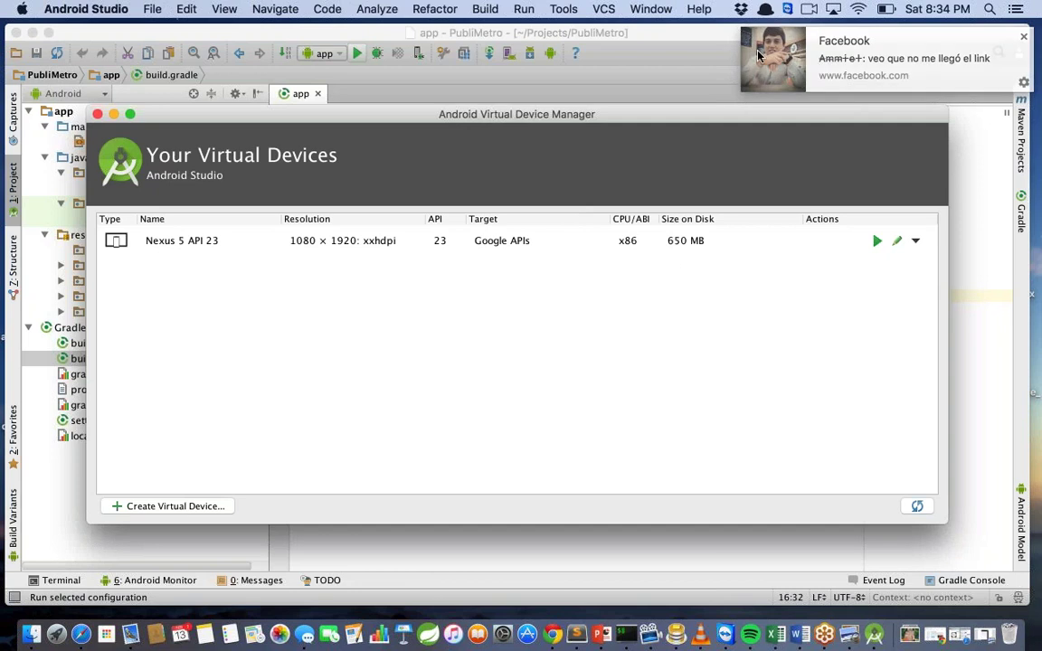
Switch to Safari, check the new Facebook chat message and the mail inbox, and minimize the browser
left_click(81, 634)
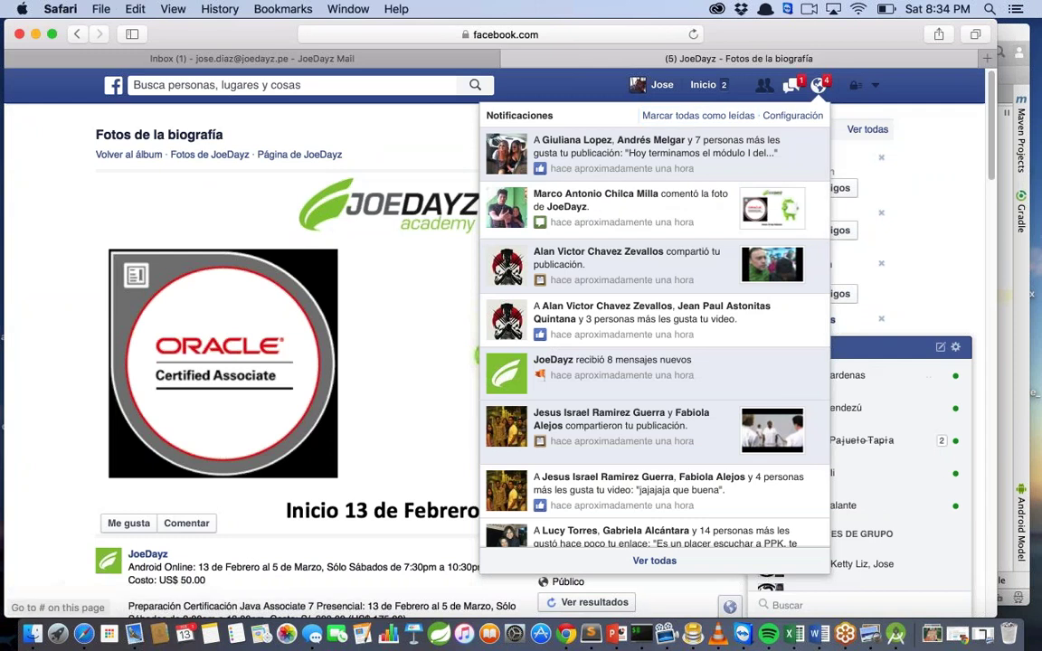
left_click(792, 84)
left_click(592, 163)
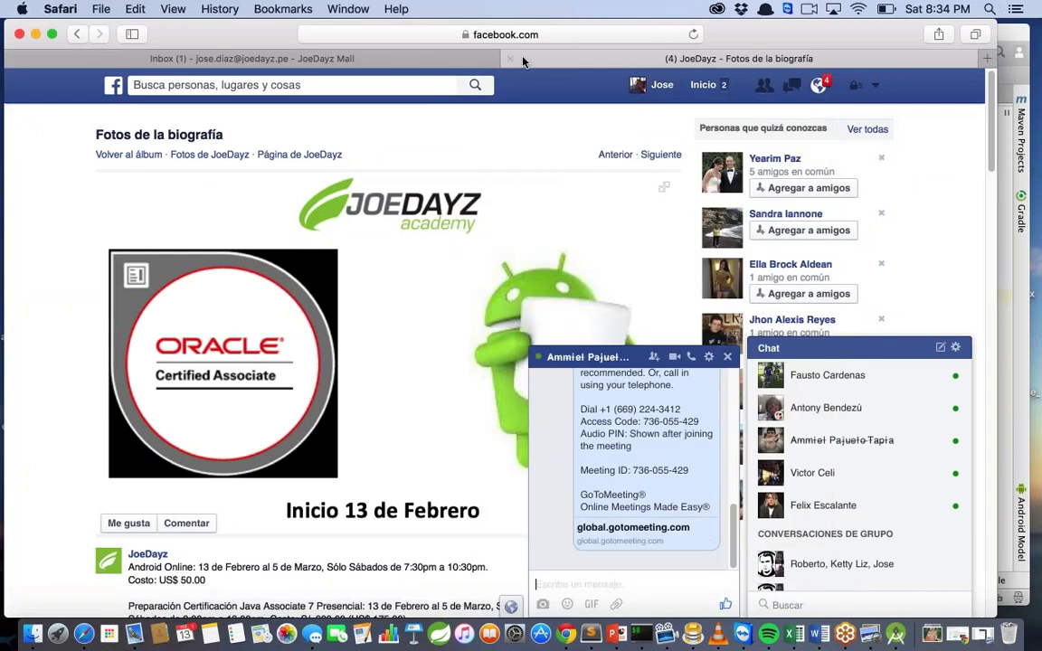
left_click(180, 56)
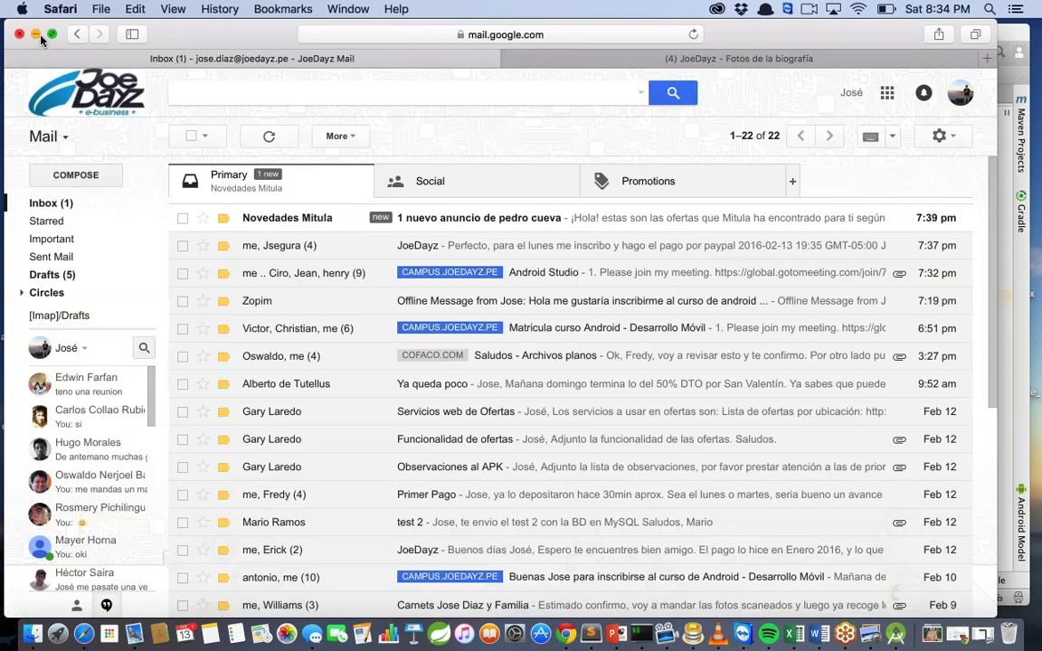
left_click(36, 33)
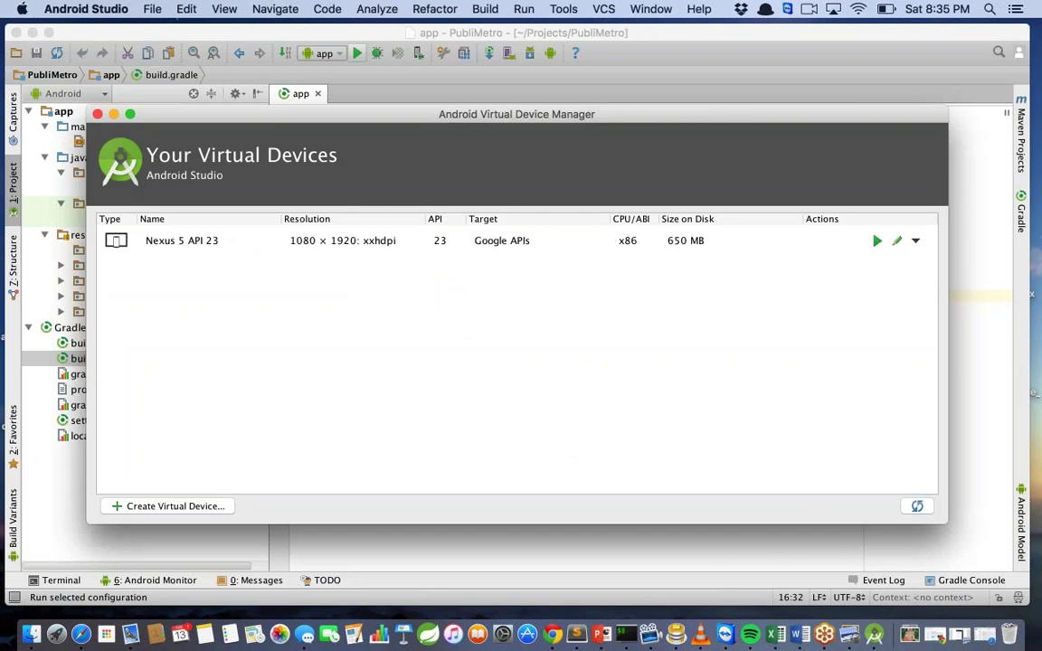
Close the virtual device manager and the device chooser, and rerun the app on the Nexus 5 API 23 emulator
left_click(97, 114)
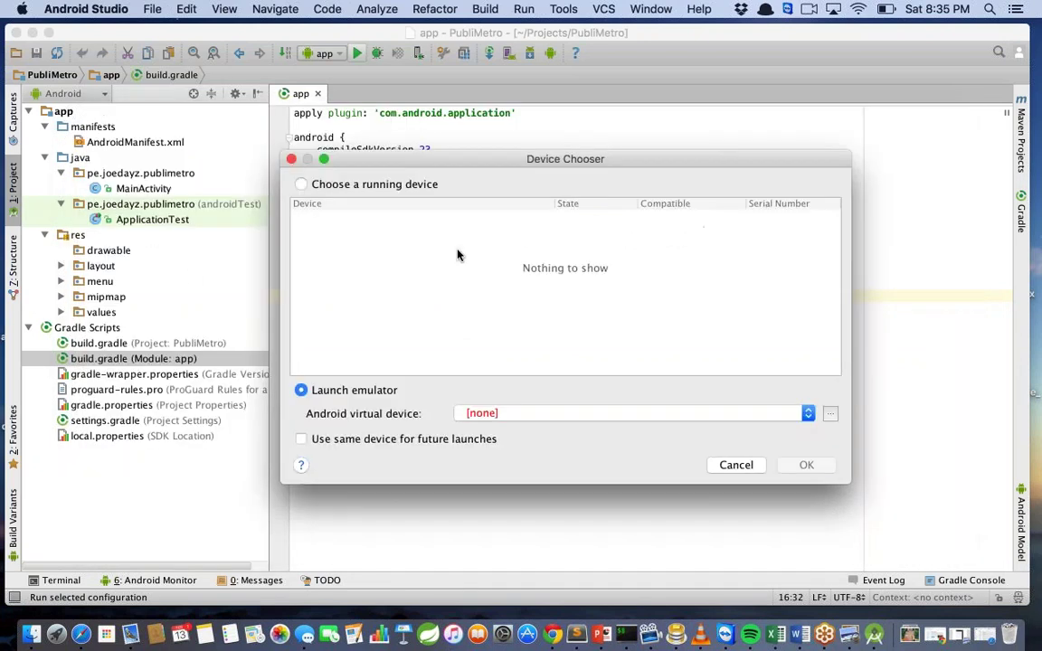
left_click(292, 159)
left_click(357, 52)
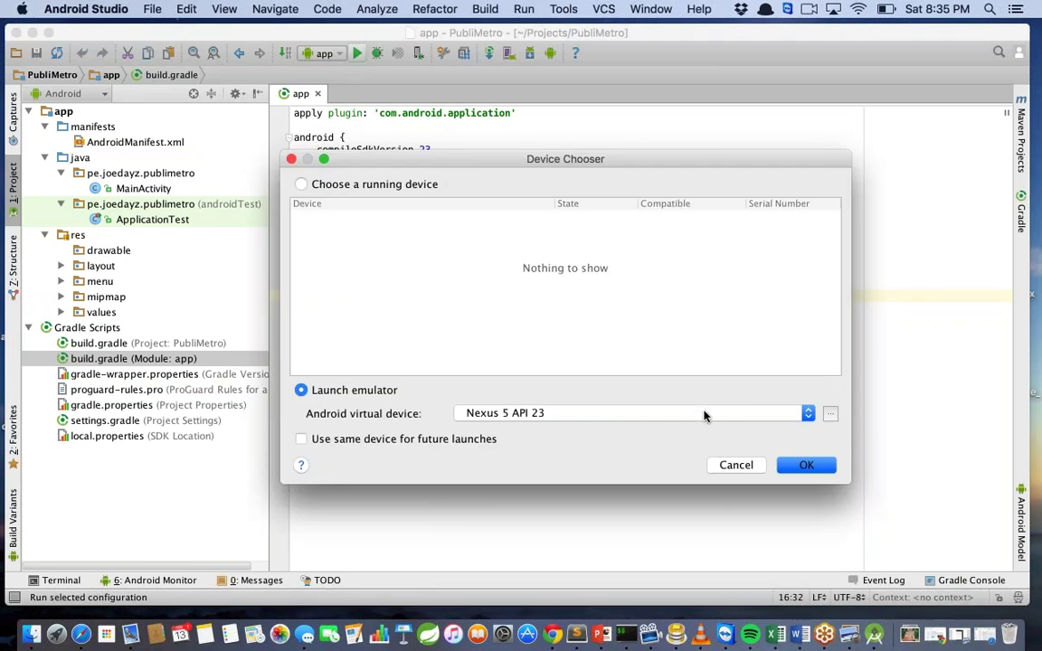
left_click(800, 469)
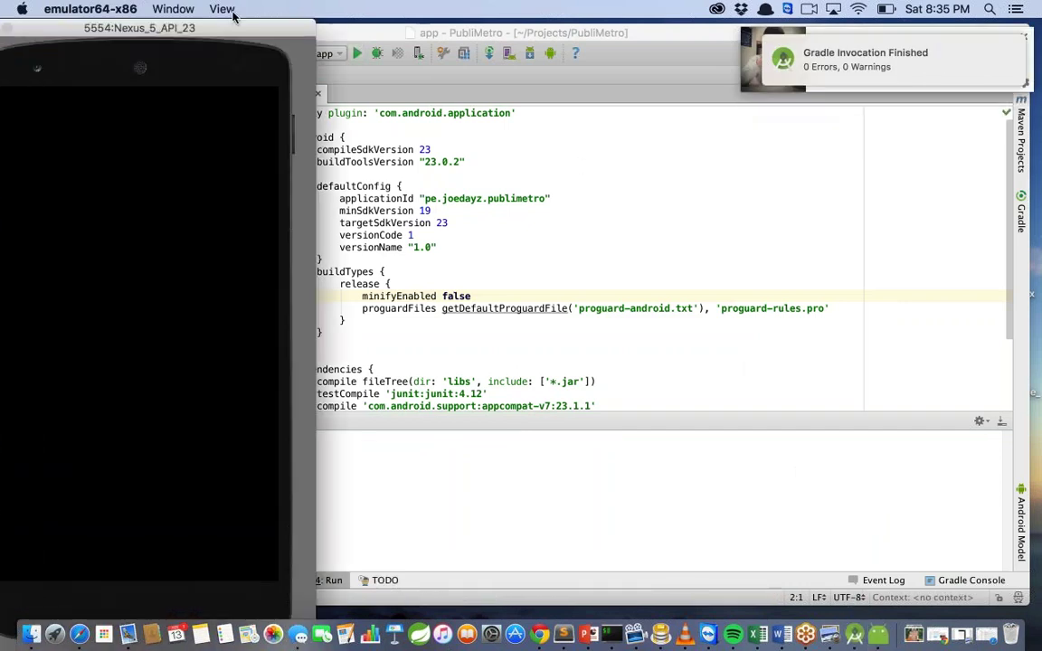
Move the emulator window aside so it leaves the project tree and code uncovered
left_click_drag(208, 28, 618, 12)
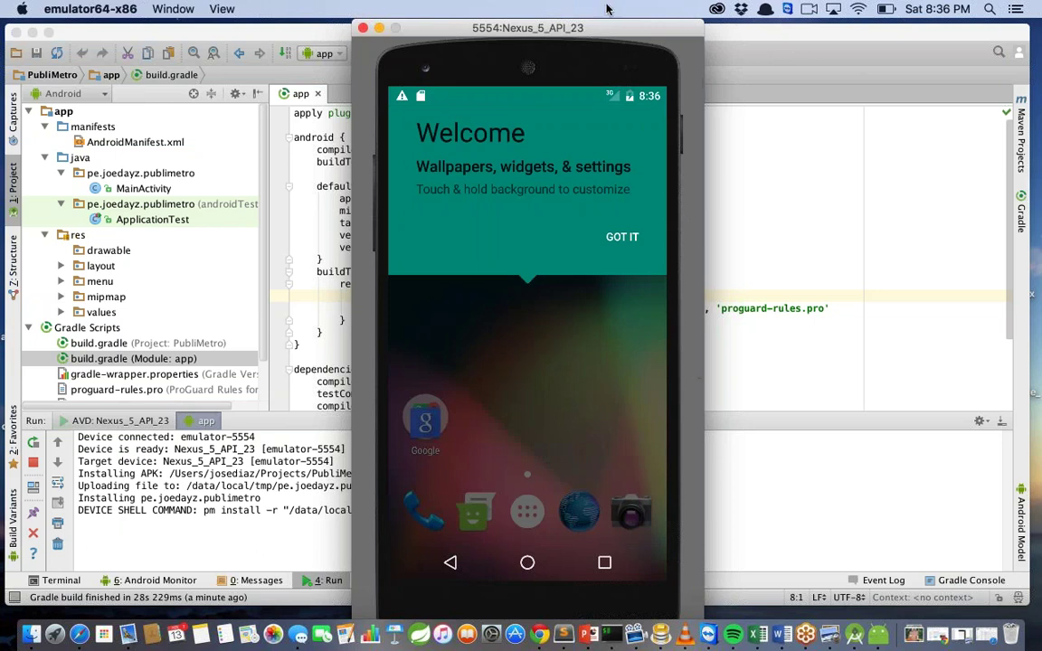
left_click_drag(544, 22, 704, 27)
left_click_drag(801, 28, 841, 15)
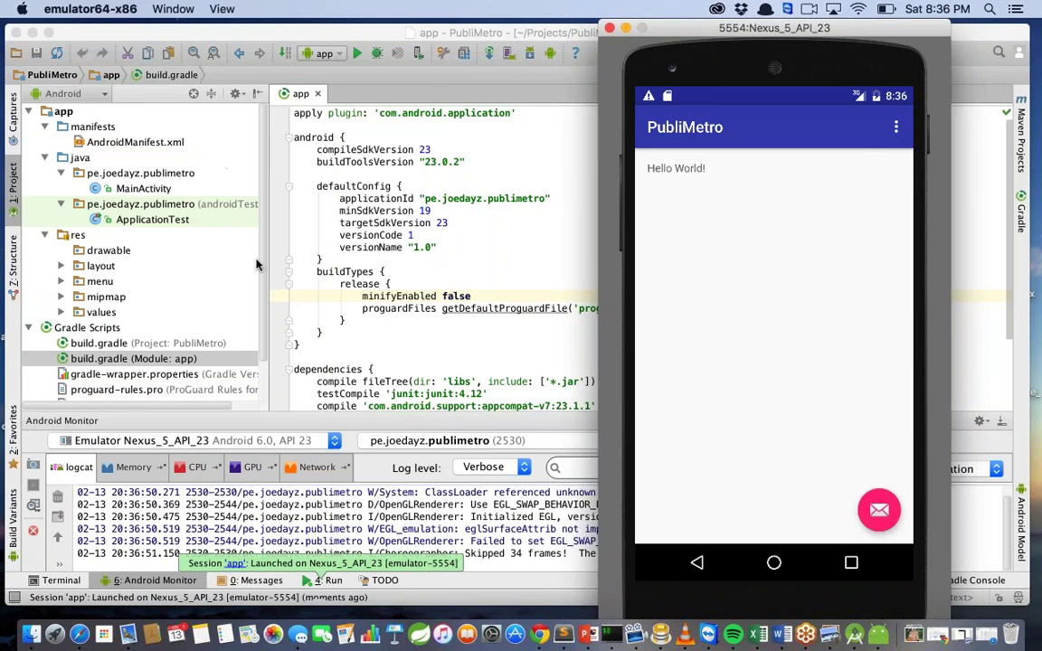
Enlarge the logcat and run output areas, and highlight app-debug.apk and the "Launching application" line in the run output
left_click(295, 414)
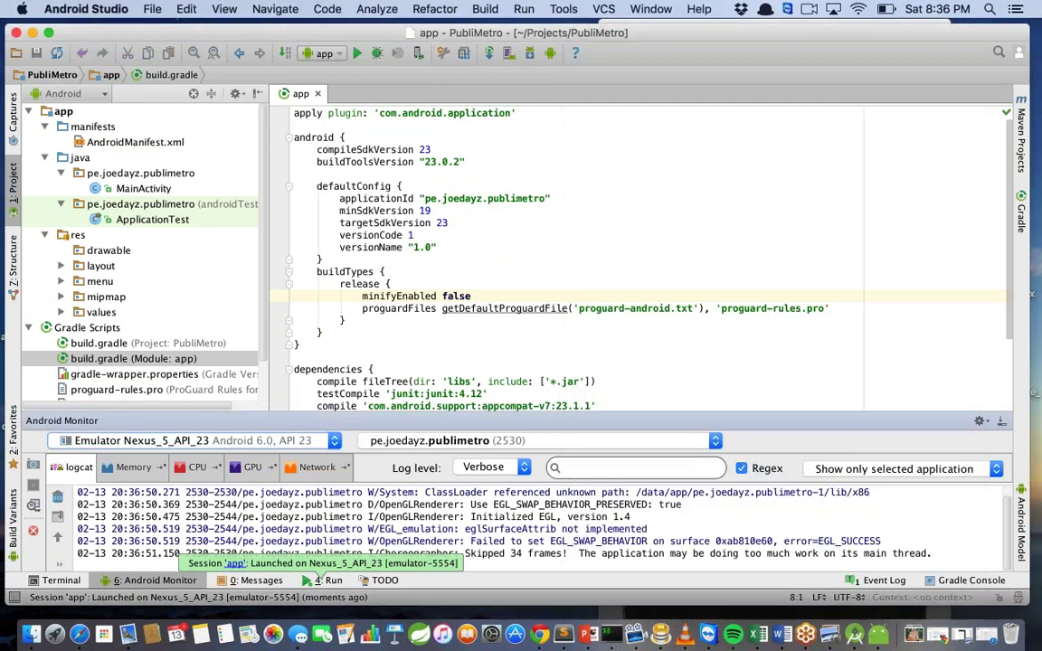
left_click_drag(294, 412, 300, 295)
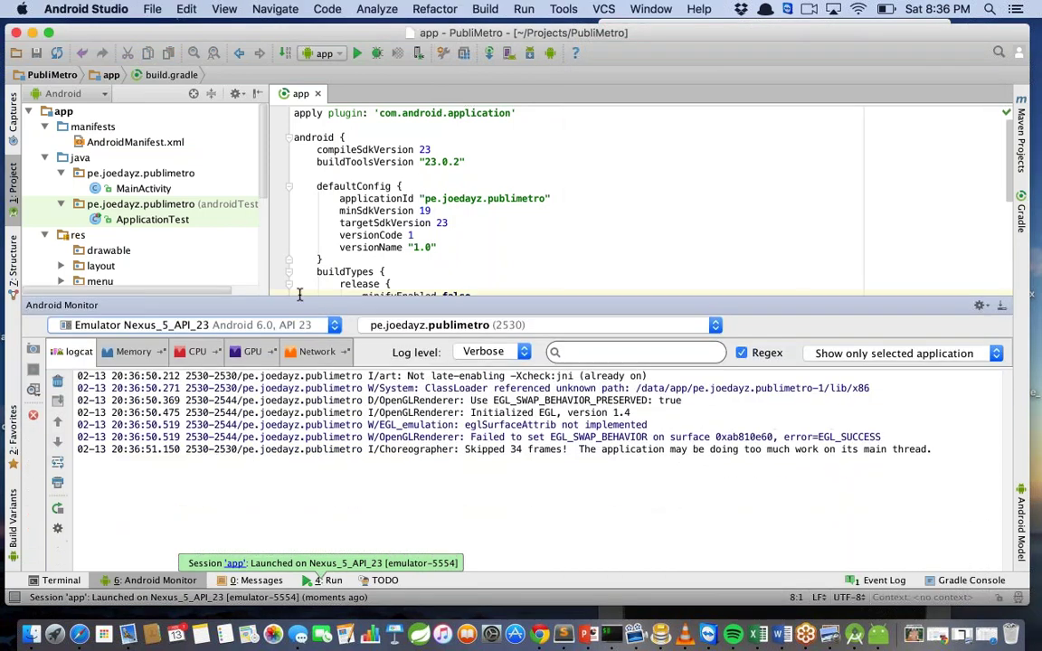
left_click(318, 583)
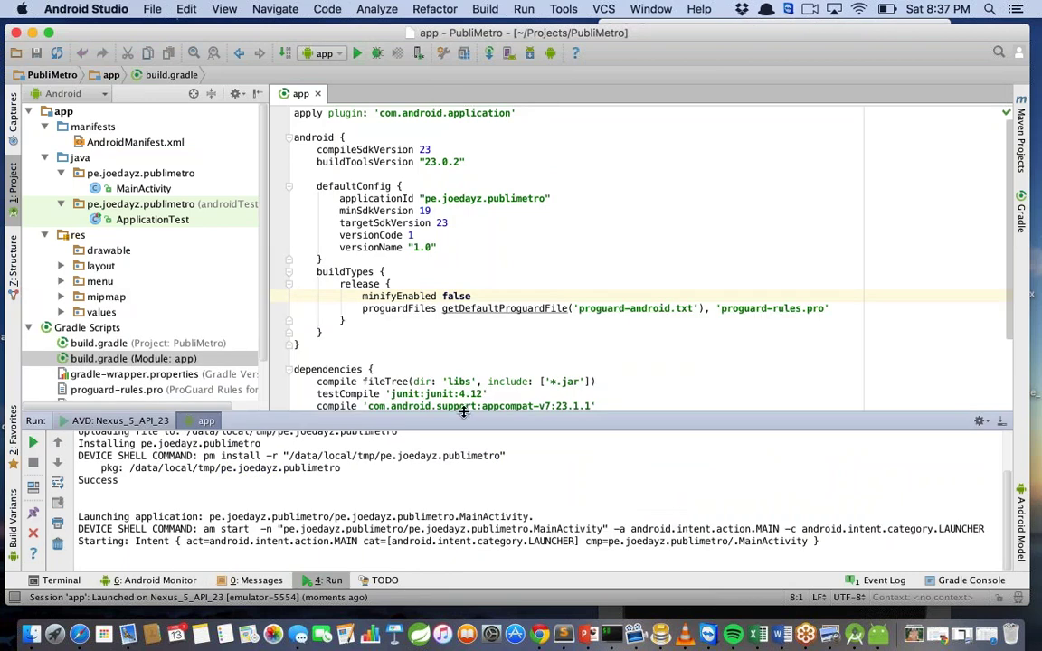
left_click_drag(463, 412, 459, 287)
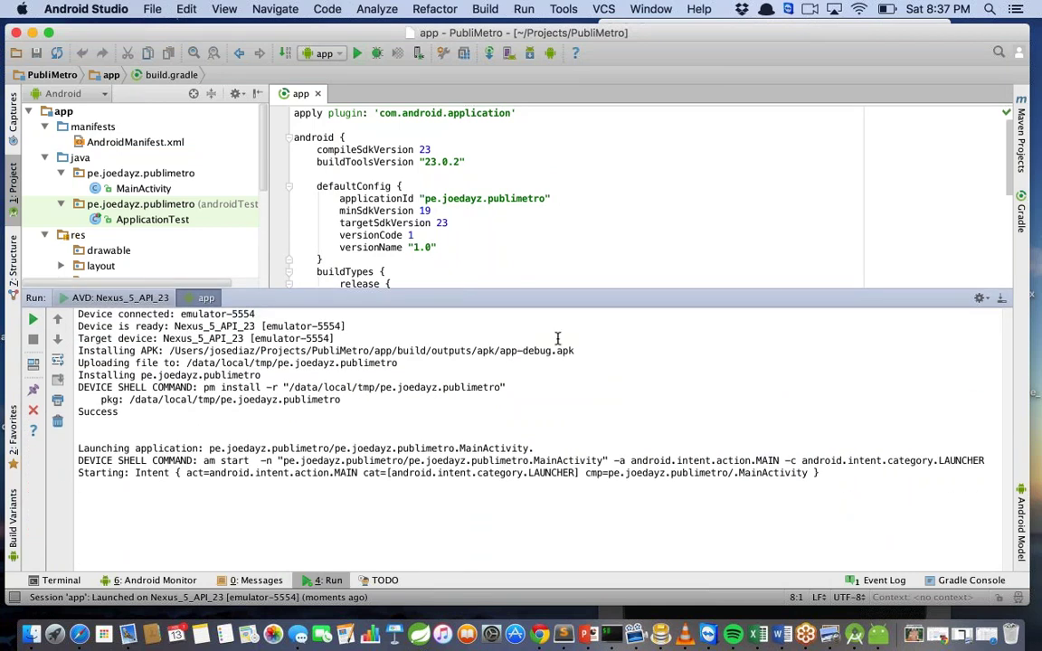
left_click_drag(575, 350, 500, 349)
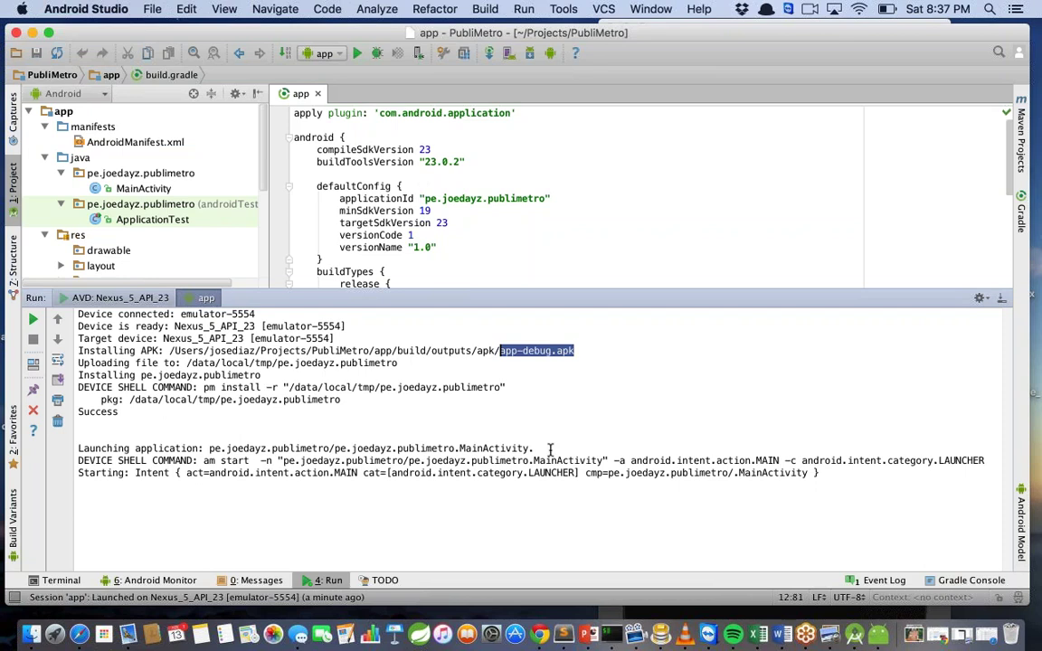
left_click_drag(612, 449, 72, 448)
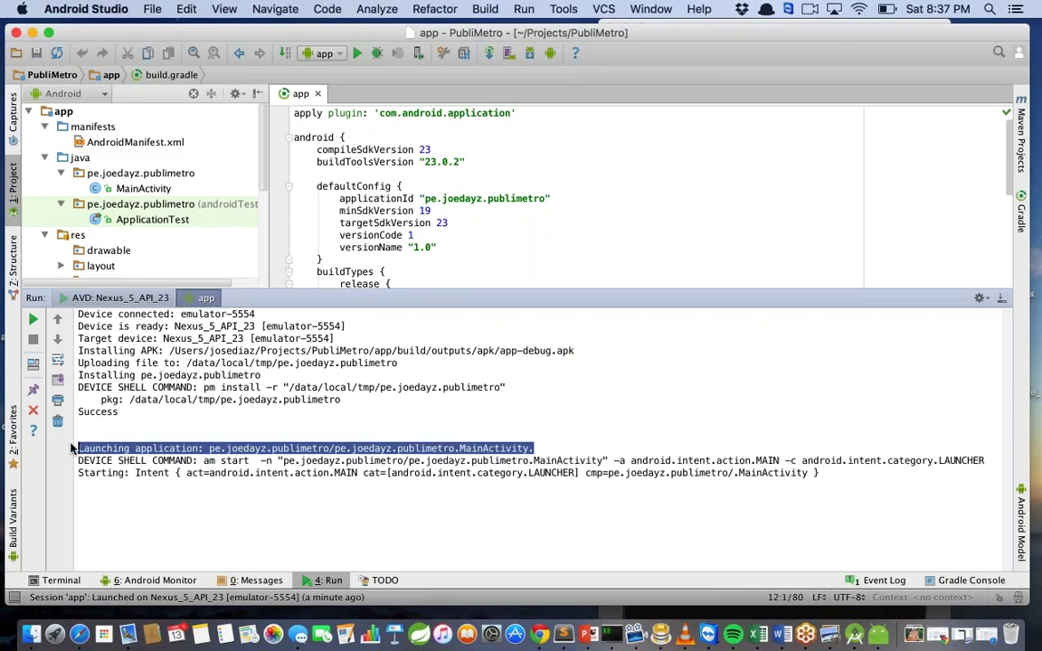
Open AndroidManifest.xml and highlight the MainActivity name and the android.intent.action.MAIN line of its intent filter
double_click(138, 142)
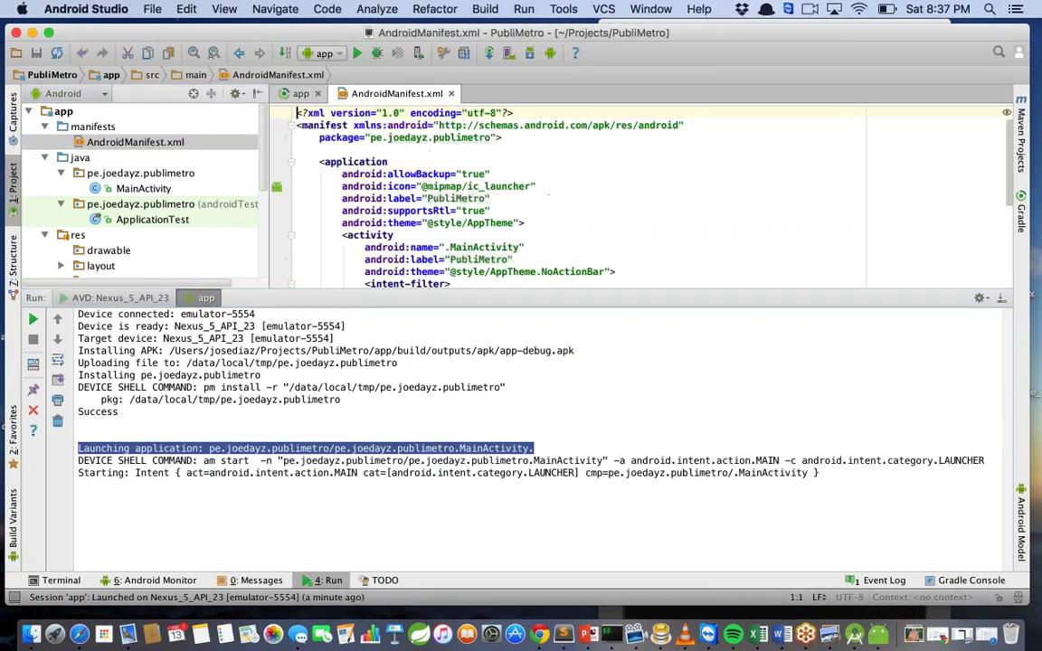
scroll(543, 190, "down", 5)
scroll(525, 181, "up", 4)
scroll(506, 176, "down", 1)
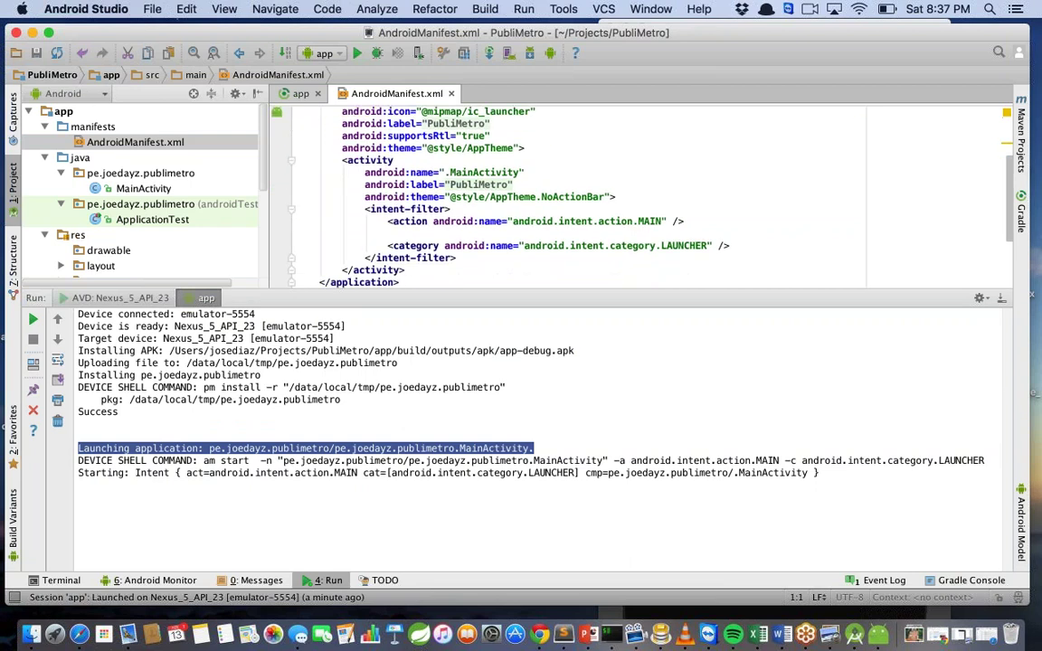
double_click(489, 172)
left_click(728, 233)
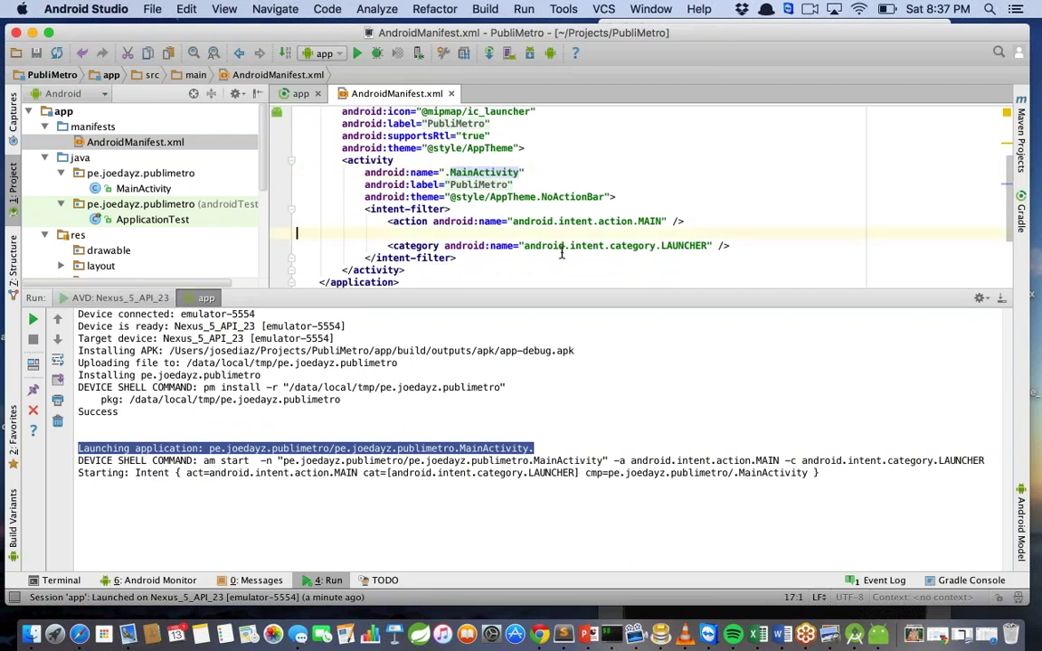
triple_click(415, 220)
Highlight MainActivity in the run output's launch line and the word Intent in its "Starting" line
left_click(536, 449)
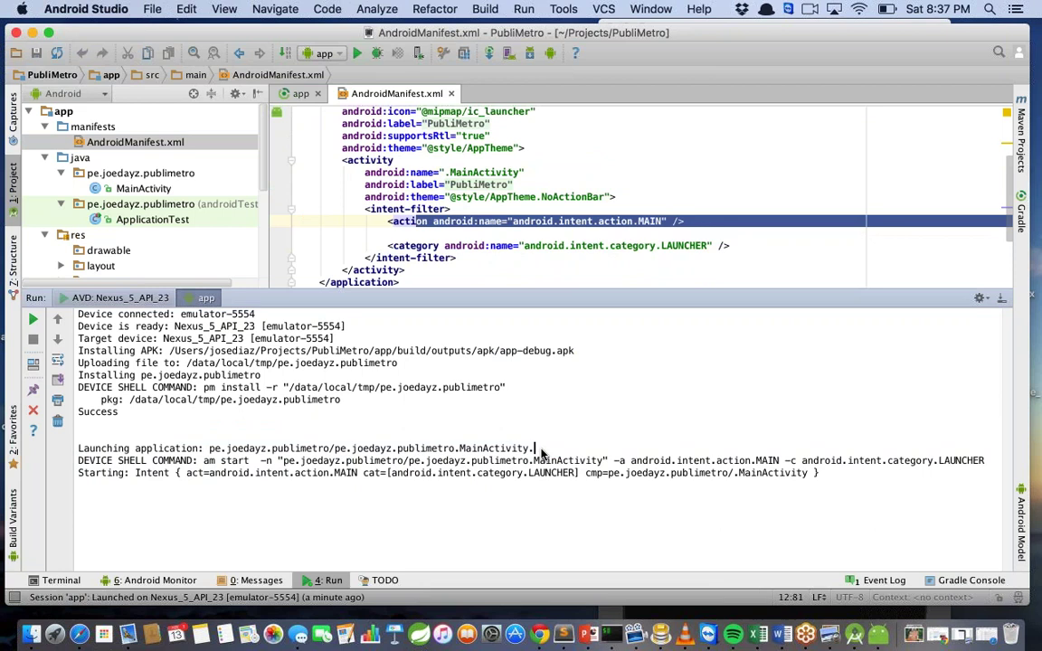
left_click_drag(538, 452, 444, 453)
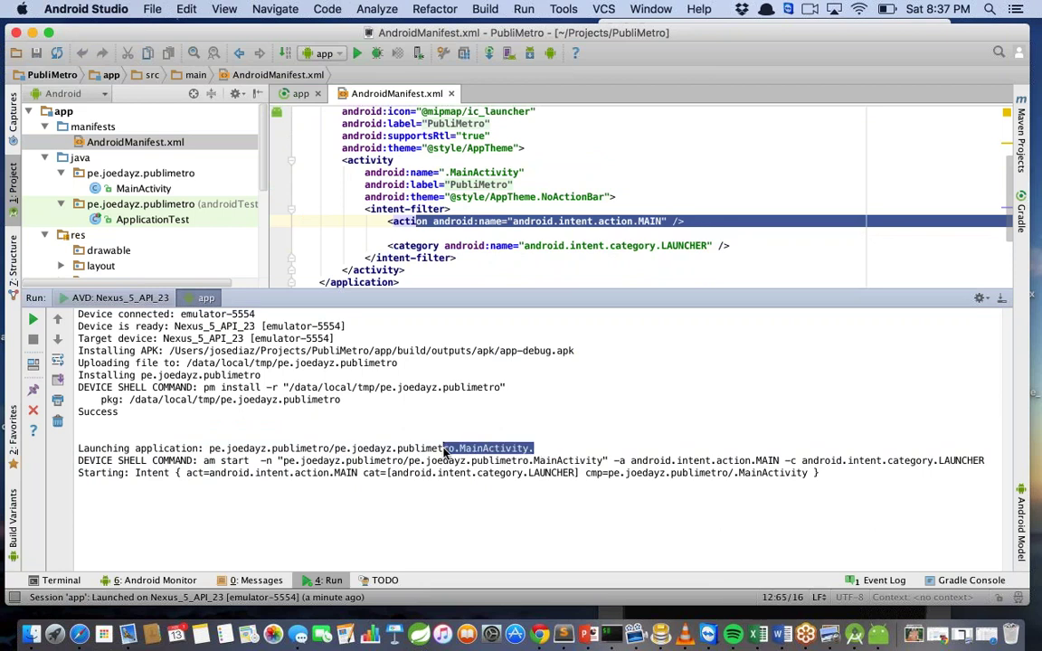
left_click(644, 462)
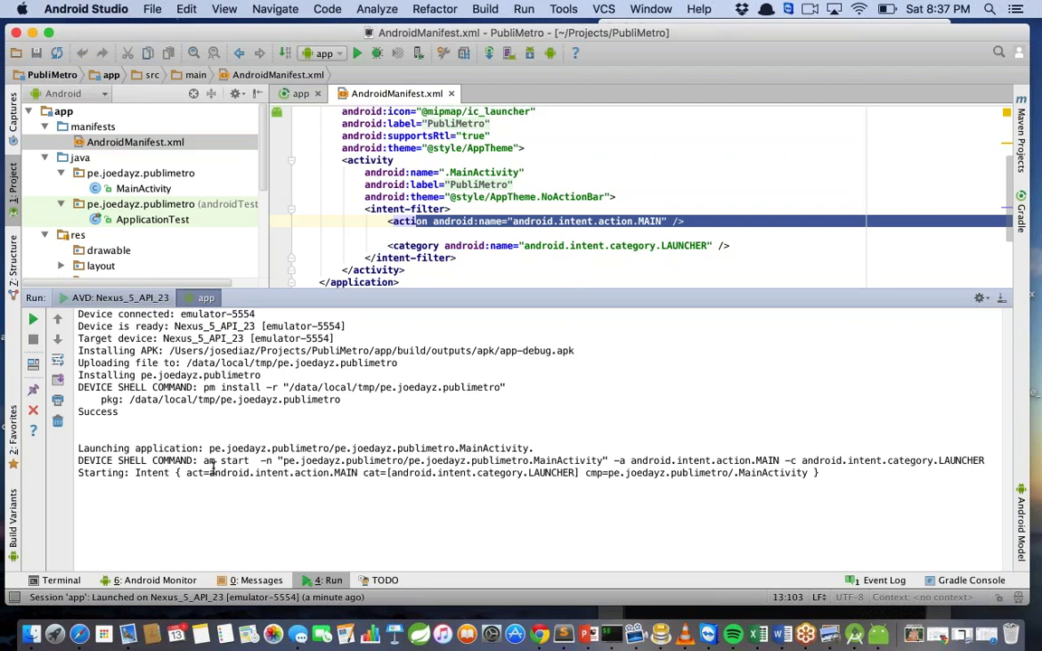
double_click(152, 472)
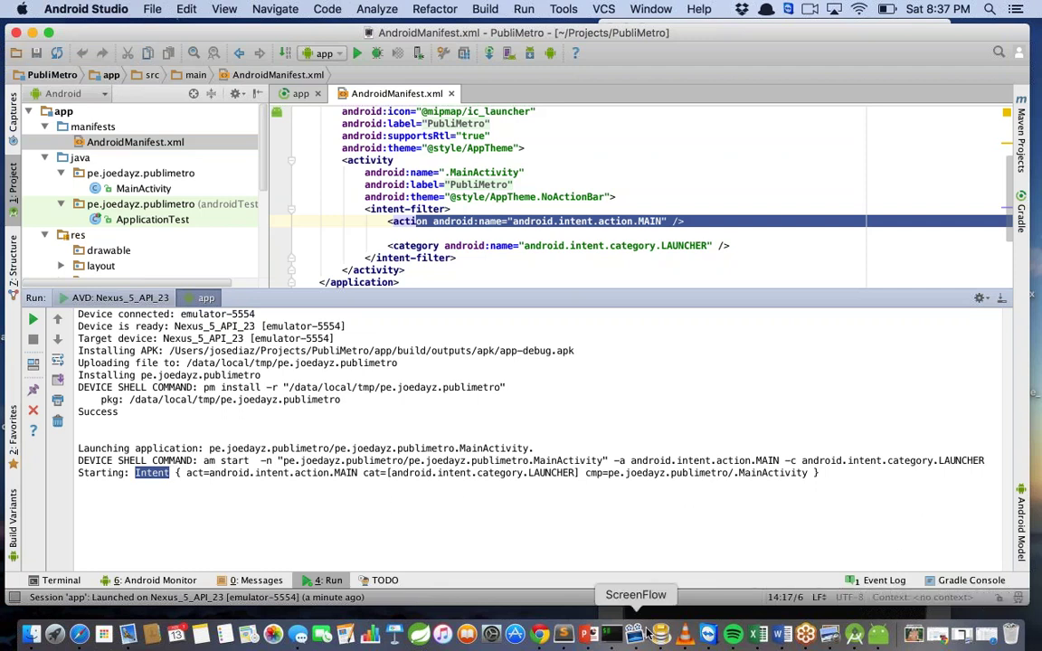
Minimize the project window, show the PubliMetro app's Settings overflow option in the emulator, and return to Android Studio
left_click(32, 33)
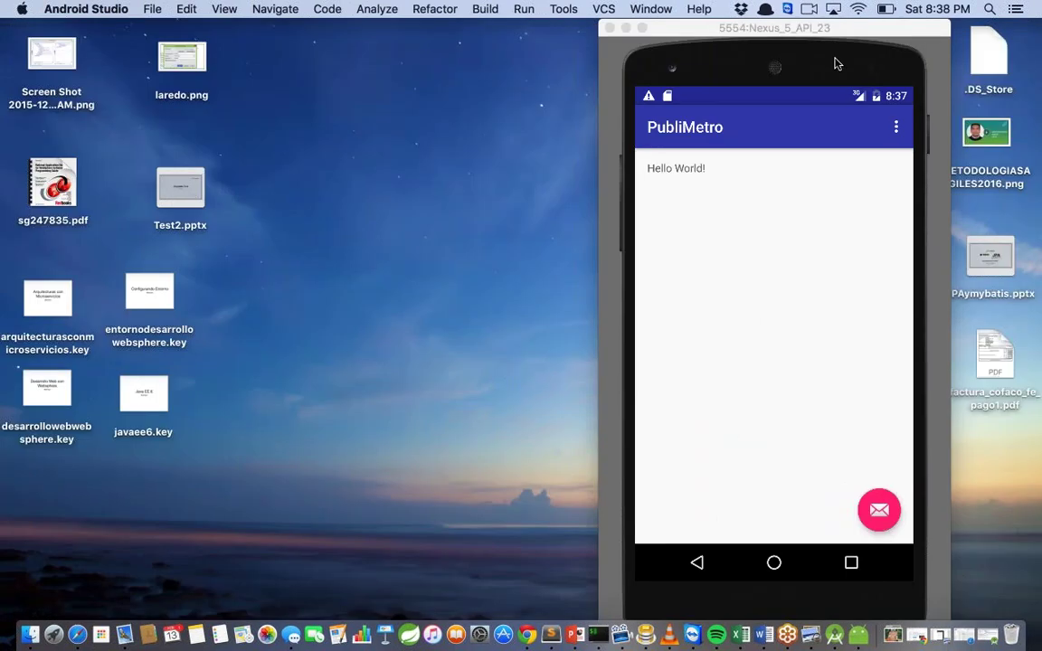
left_click_drag(864, 30, 933, 29)
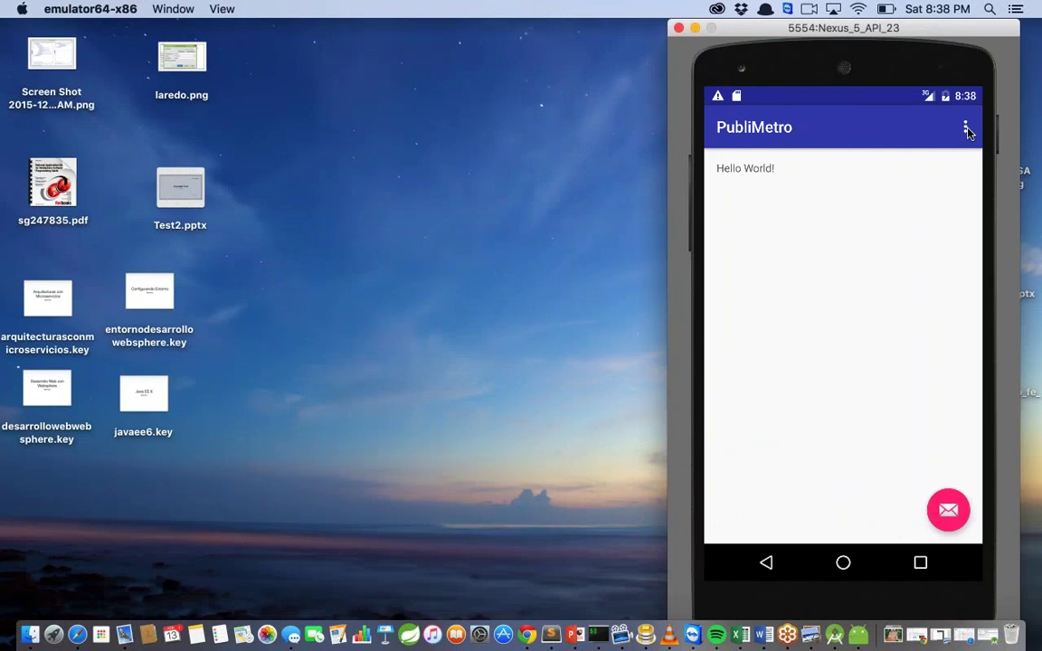
left_click(966, 128)
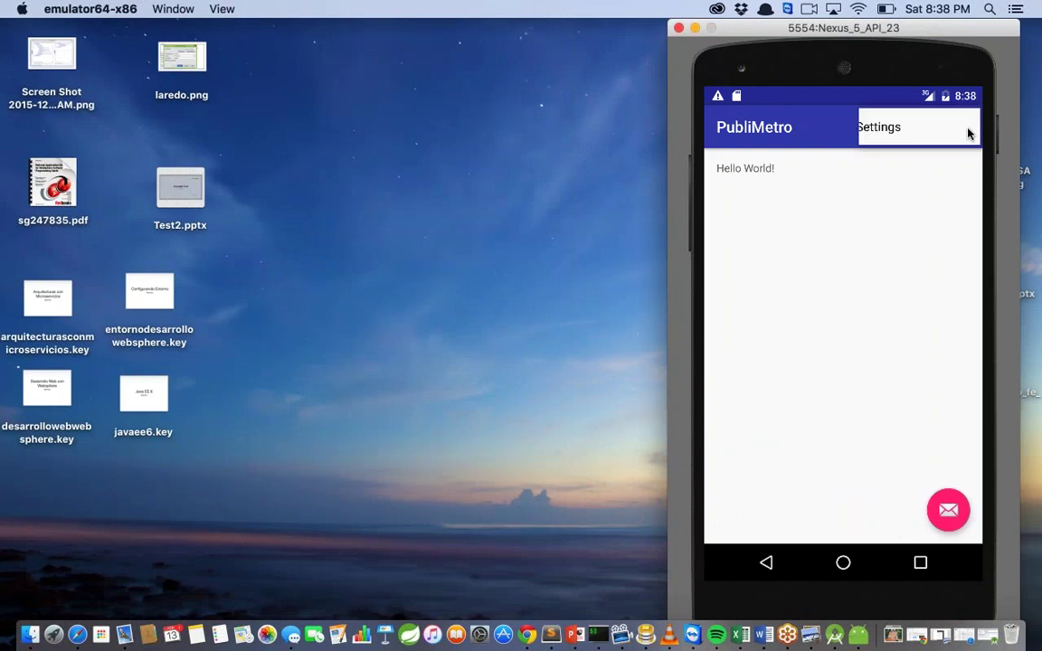
left_click(898, 138)
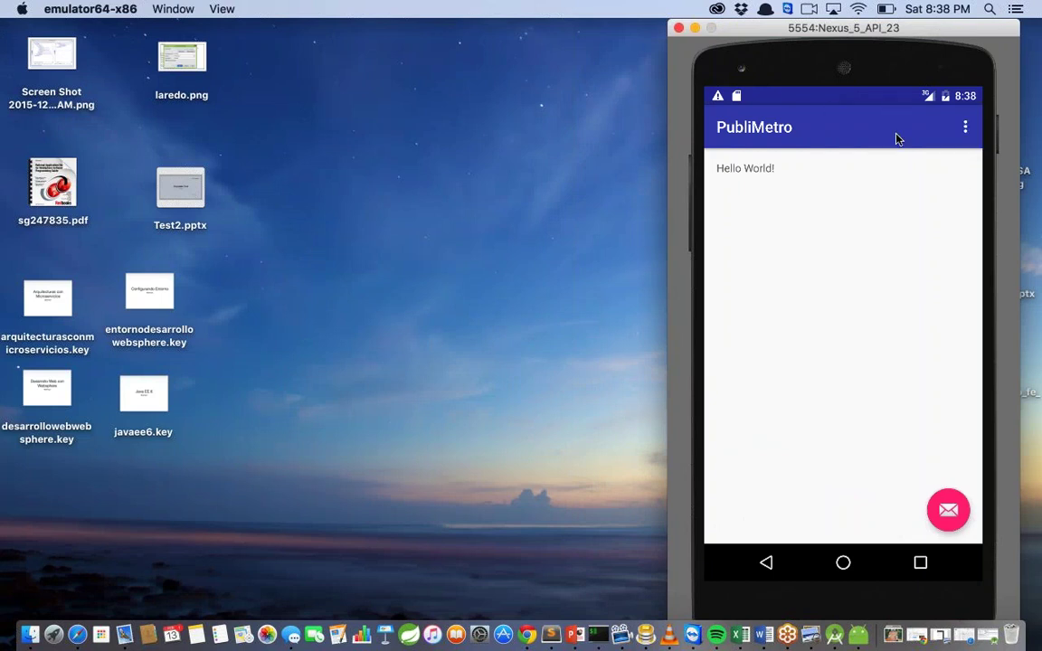
left_click(965, 129)
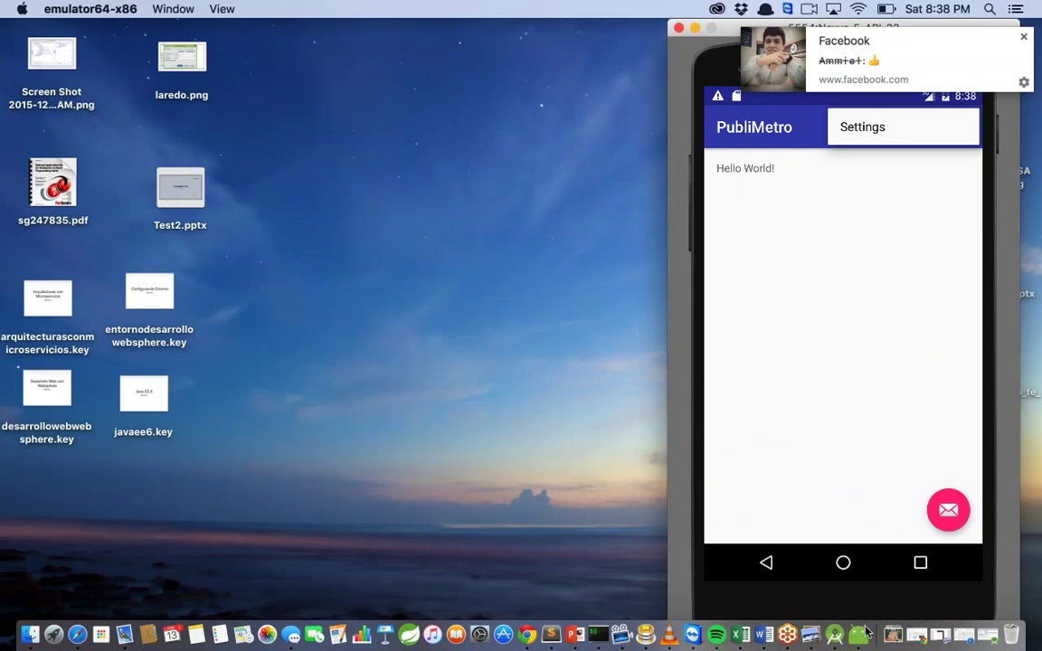
left_click(834, 636)
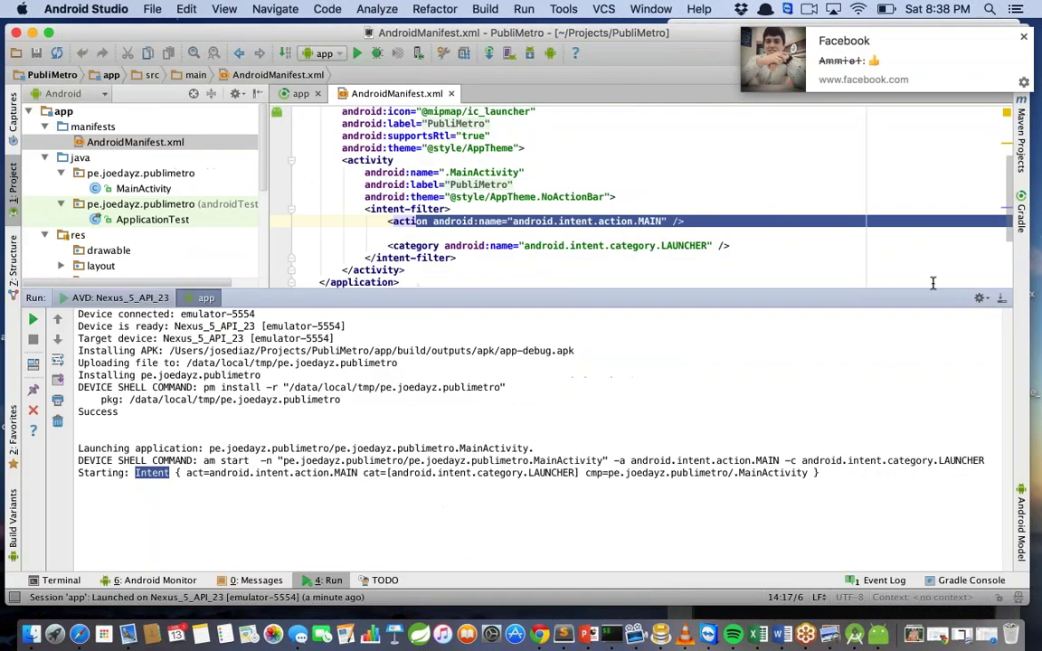
Hide the run output and open menu_main.xml from the project's menu resources
left_click(1001, 302)
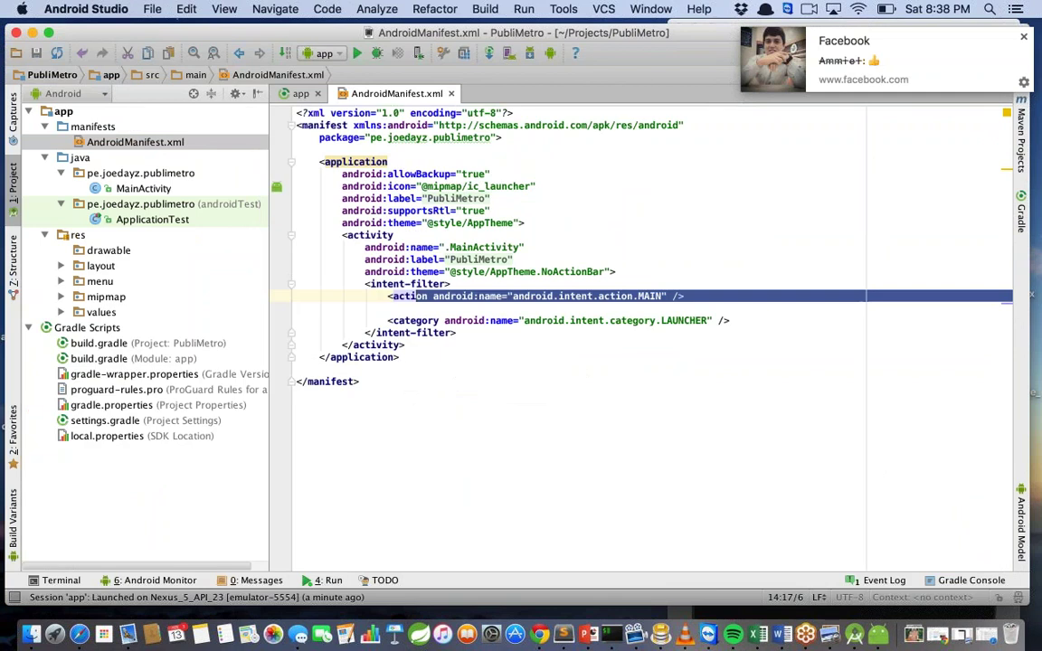
left_click(61, 282)
left_click(126, 298)
double_click(127, 298)
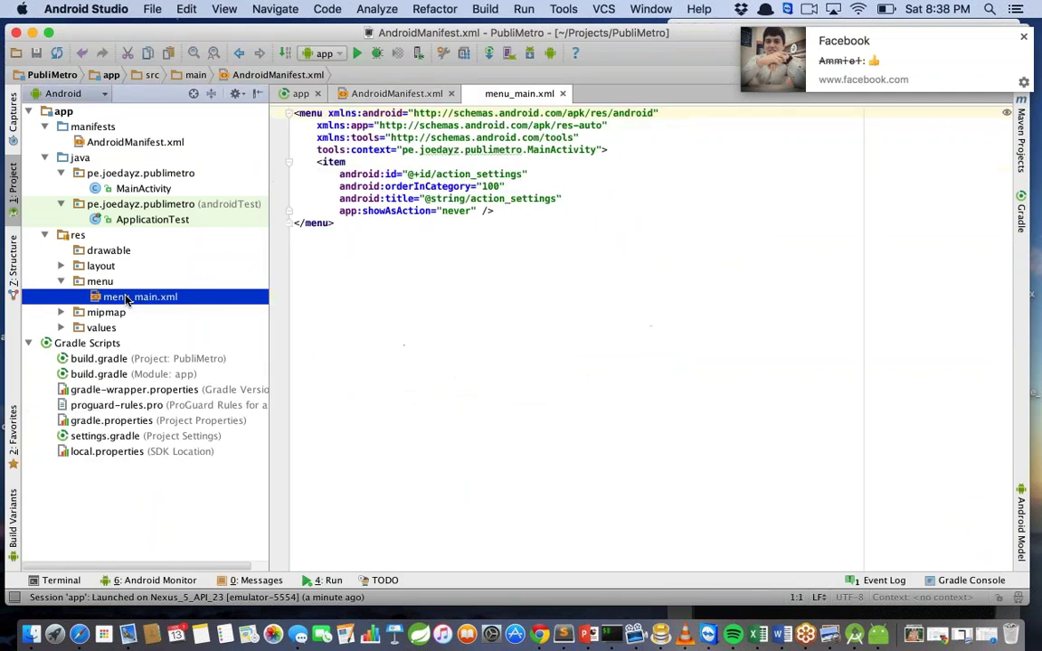
left_click(439, 199)
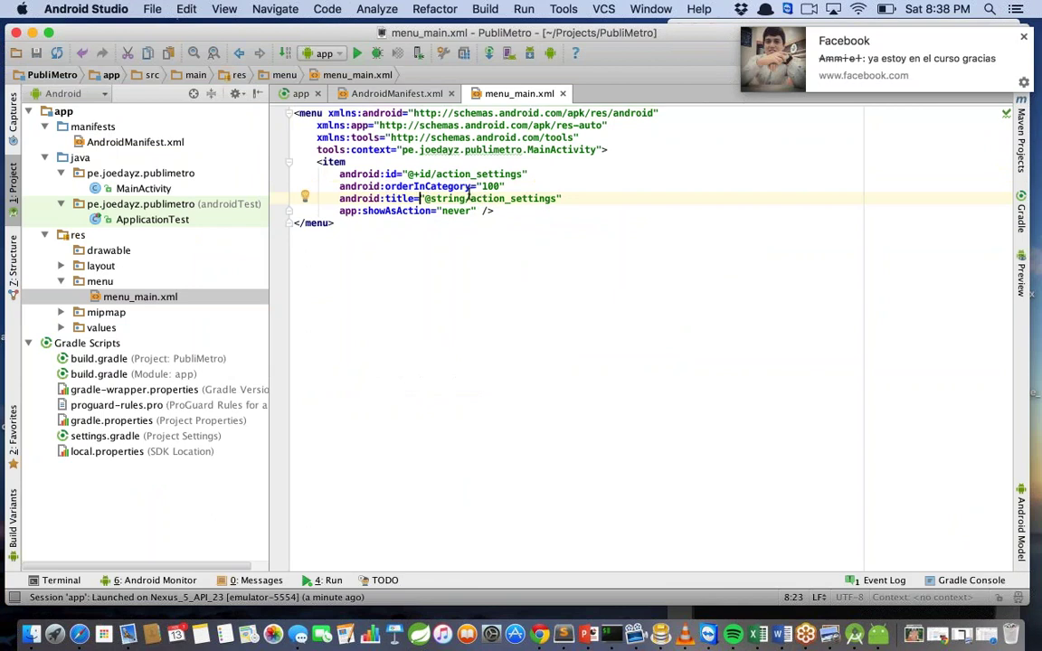
left_click_drag(469, 198, 423, 198)
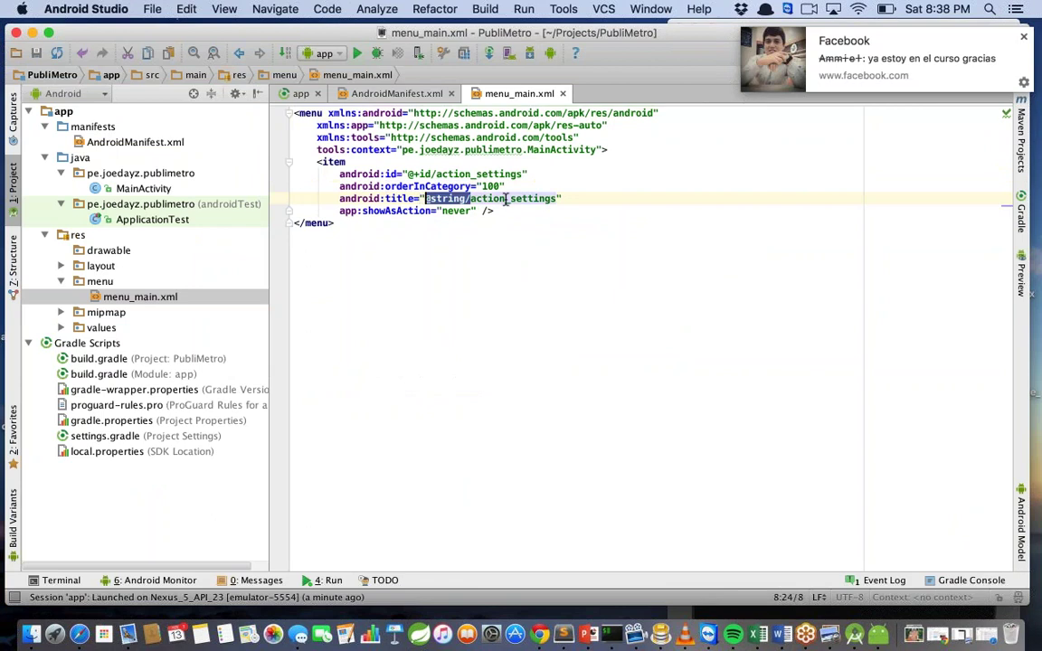
left_click(425, 198, "super")
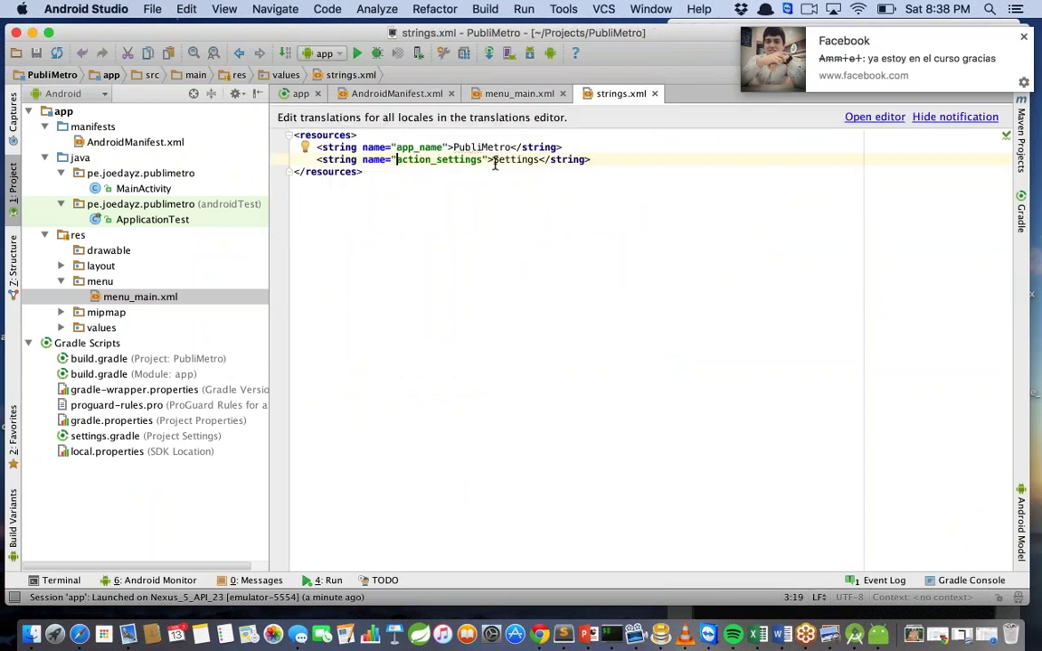
double_click(525, 160)
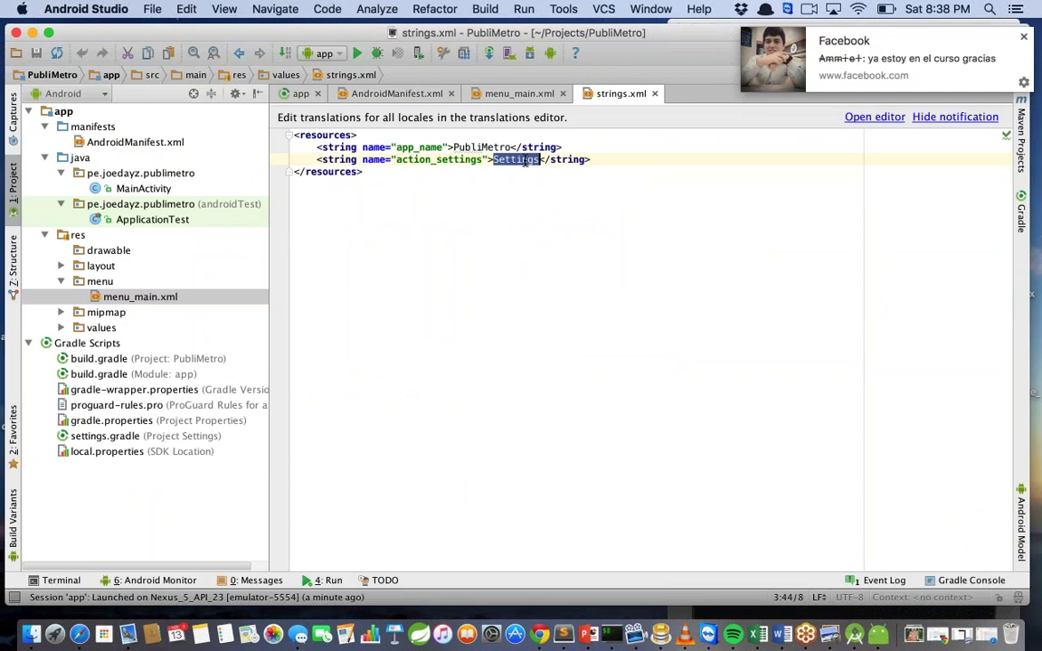
left_click(519, 93)
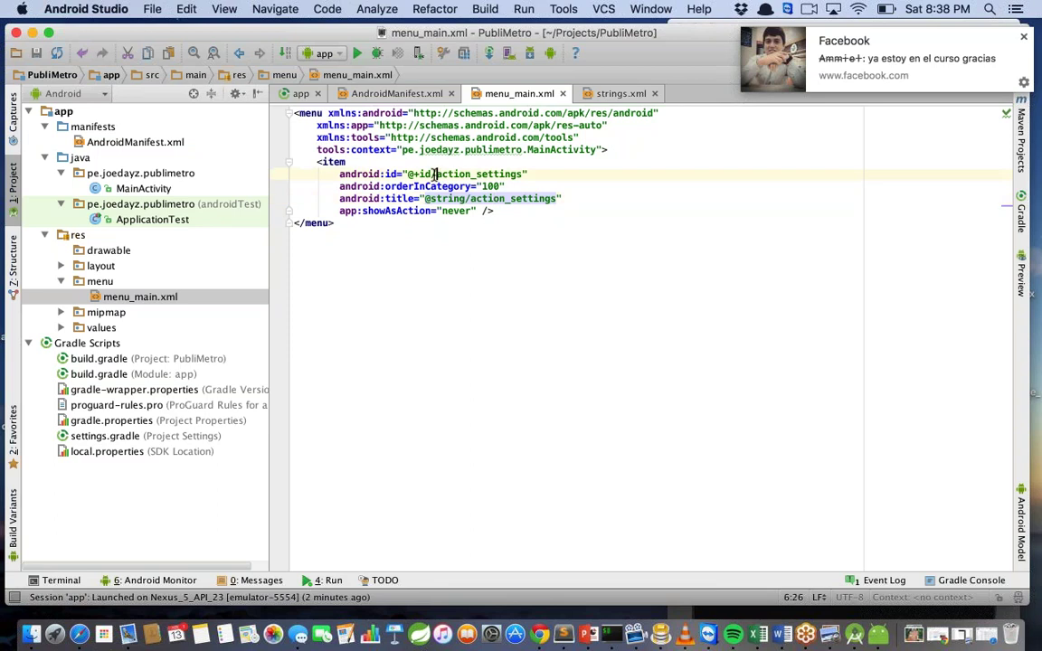
left_click_drag(436, 173, 409, 186)
left_click_drag(469, 198, 425, 198)
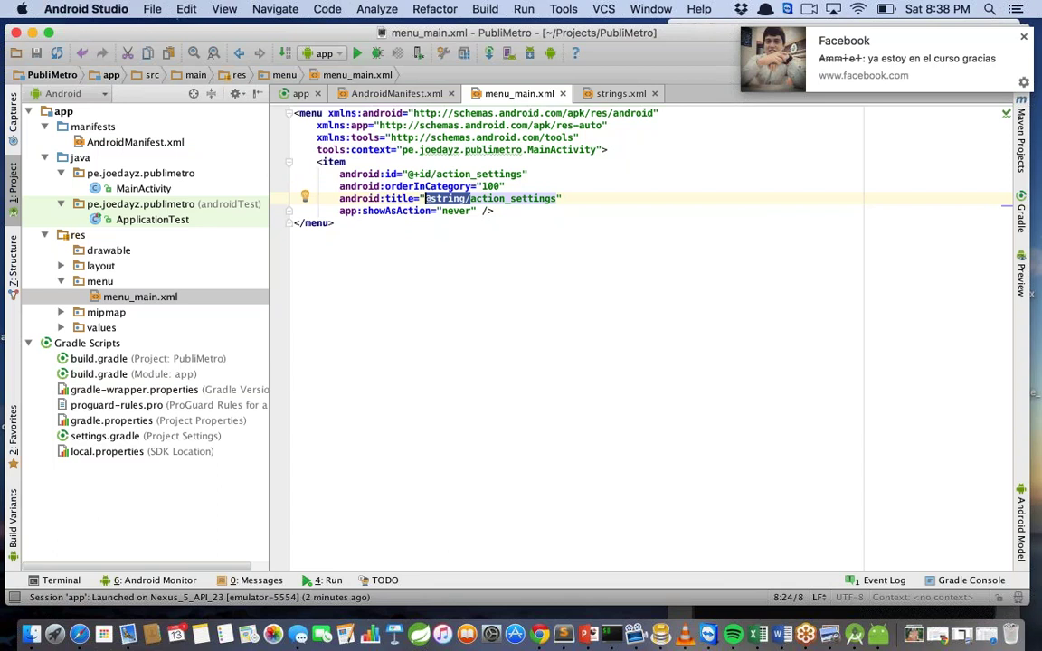
left_click_drag(407, 173, 431, 174)
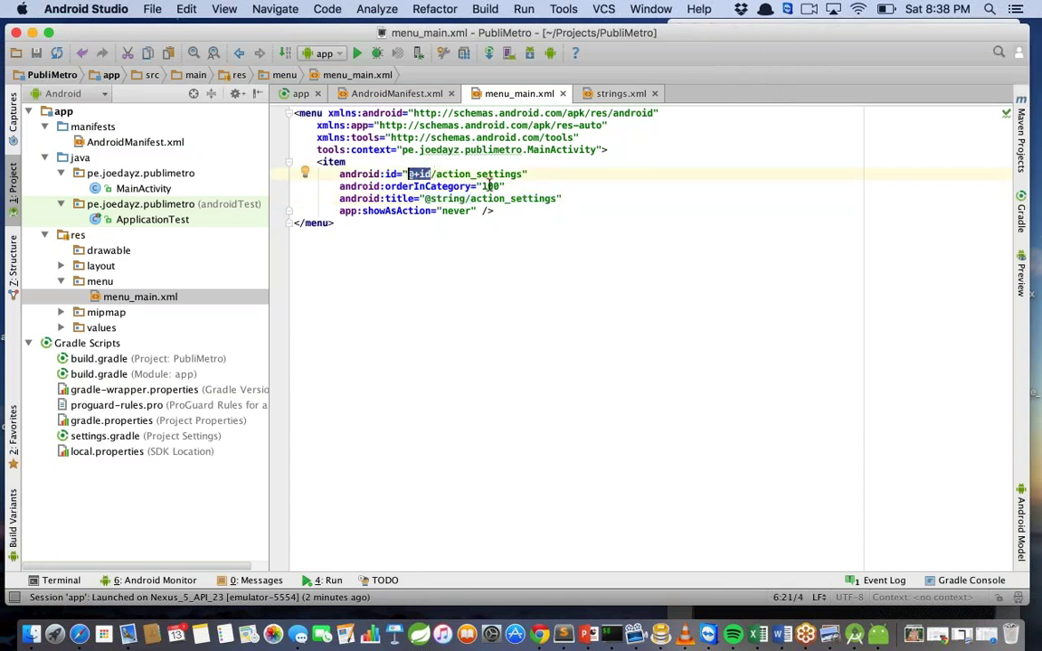
double_click(461, 174)
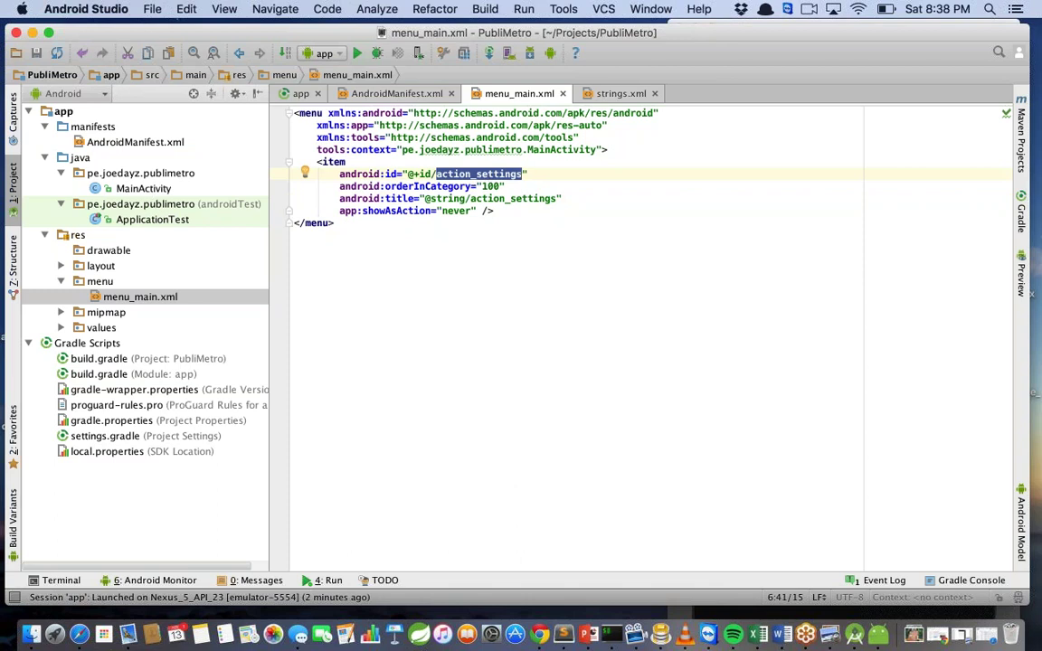
double_click(489, 199)
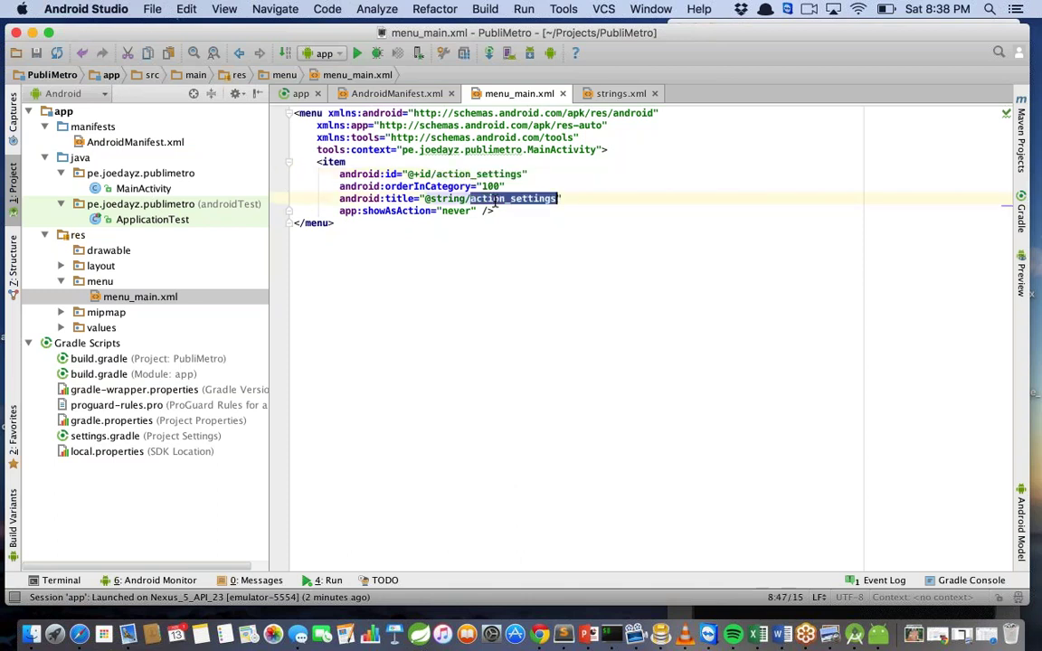
Highlight the Toolbar findViewById line in MainActivity, and the matching toolbar id and whole Toolbar element in activity_main.xml
double_click(123, 189)
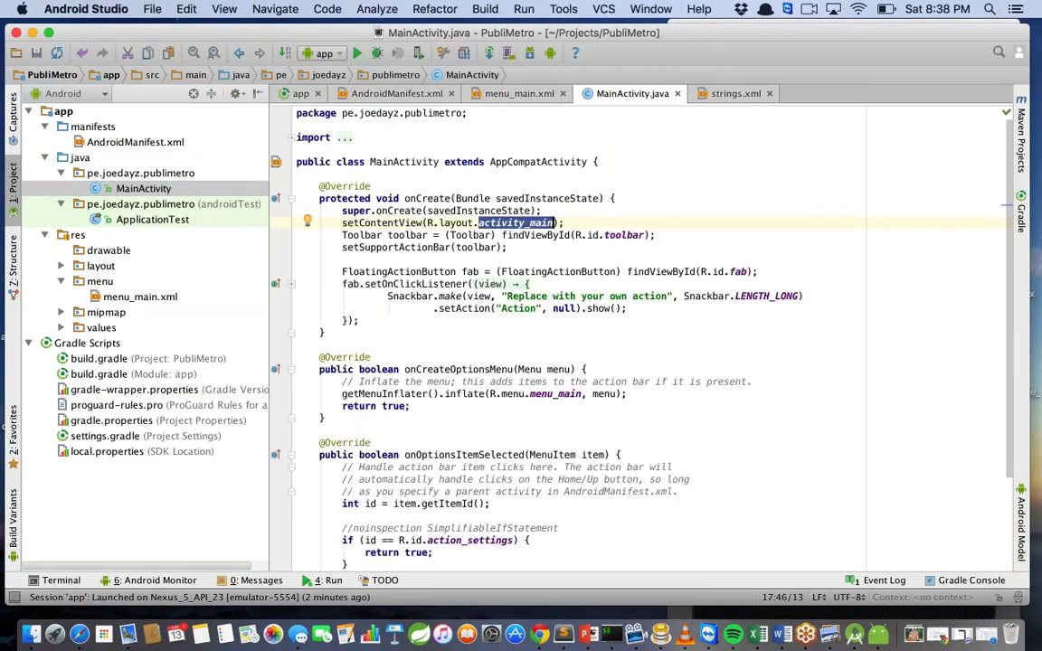
left_click_drag(656, 234, 342, 237)
left_click(61, 265)
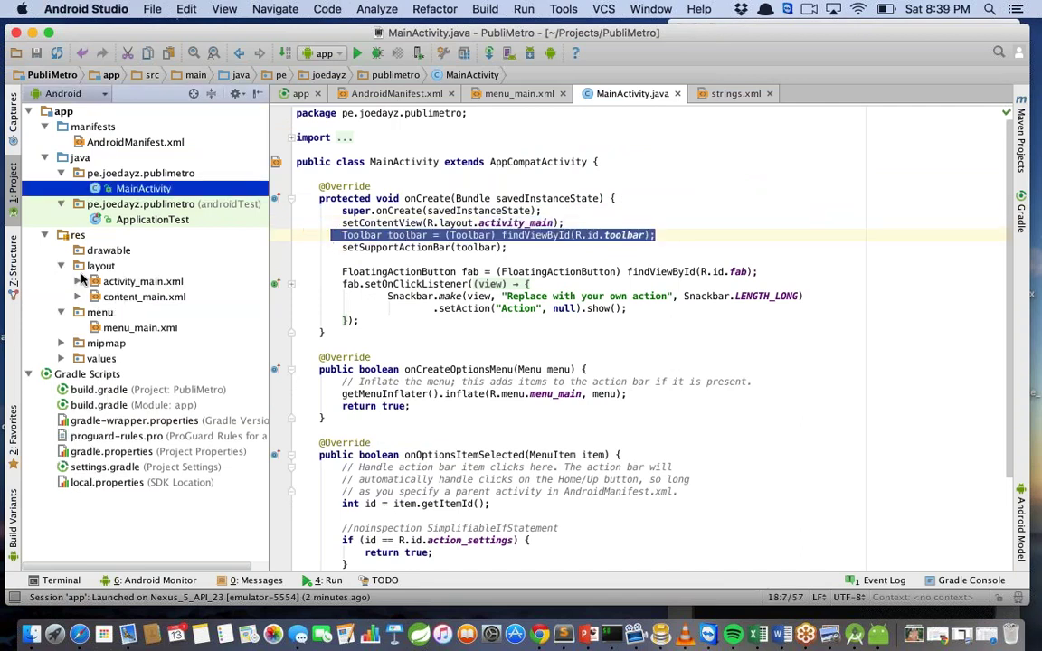
double_click(136, 281)
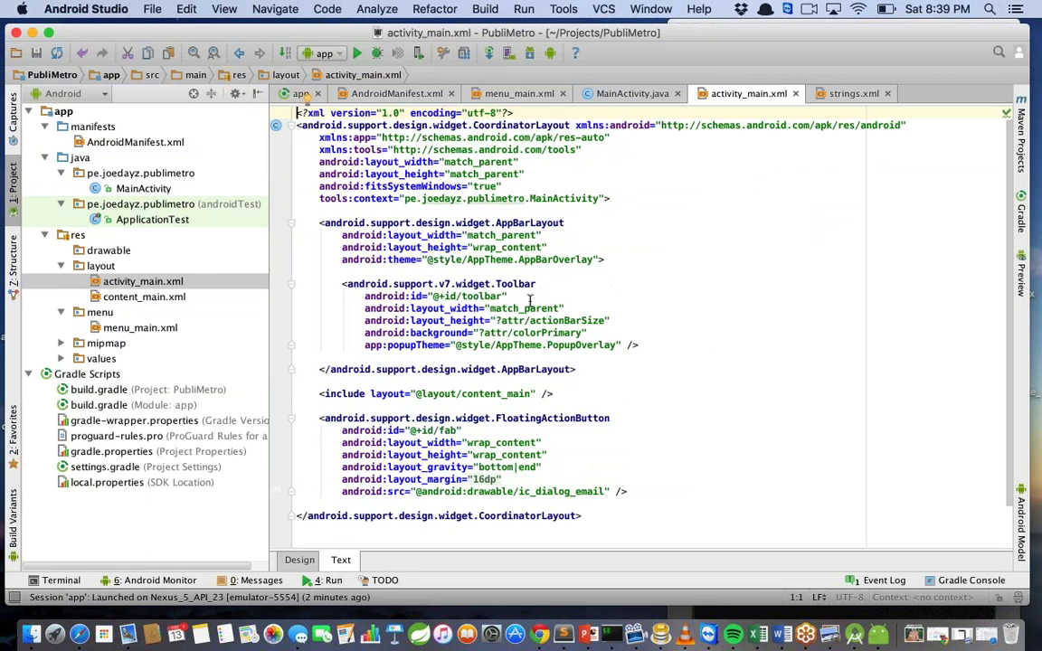
double_click(485, 296)
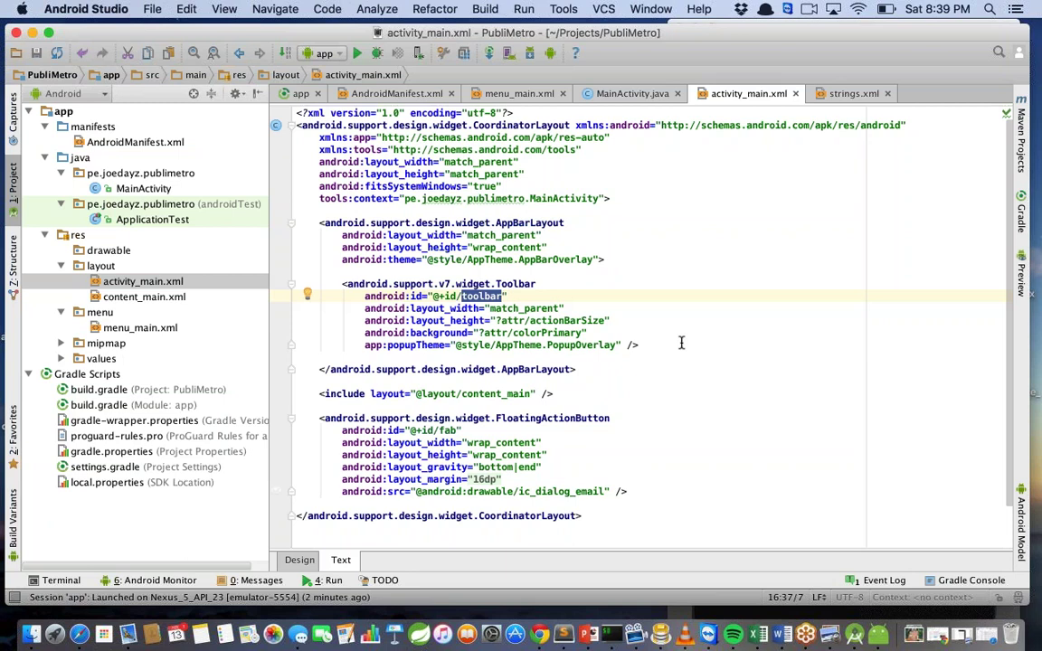
left_click_drag(639, 345, 297, 284)
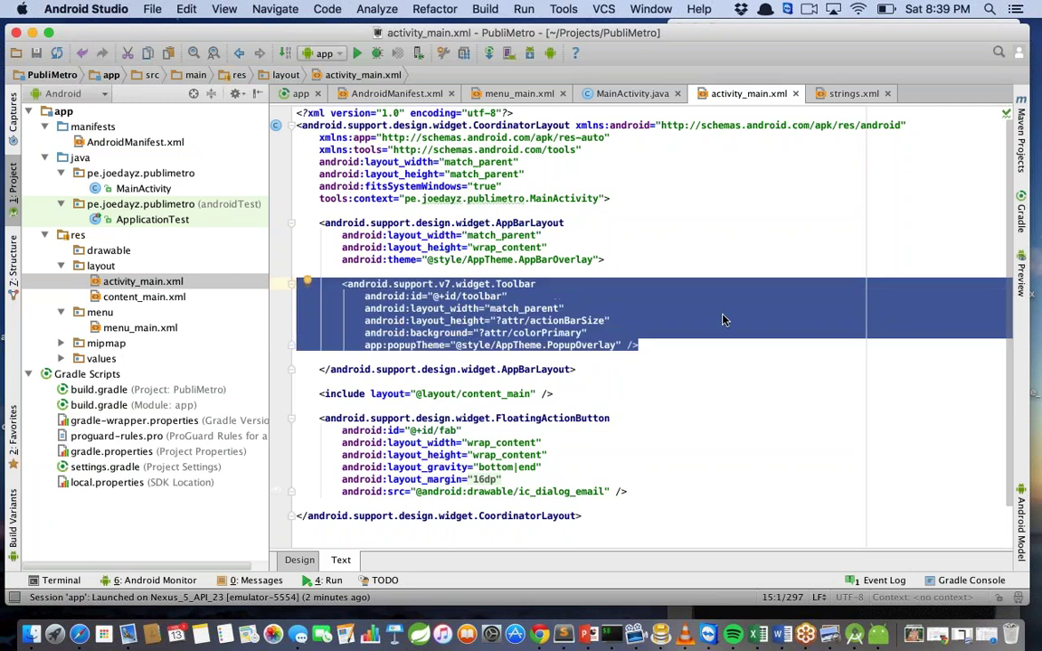
Highlight the content_main include line and the FloatingActionButton element, and bring up the running PubliMetro app in the emulator
left_click(595, 394)
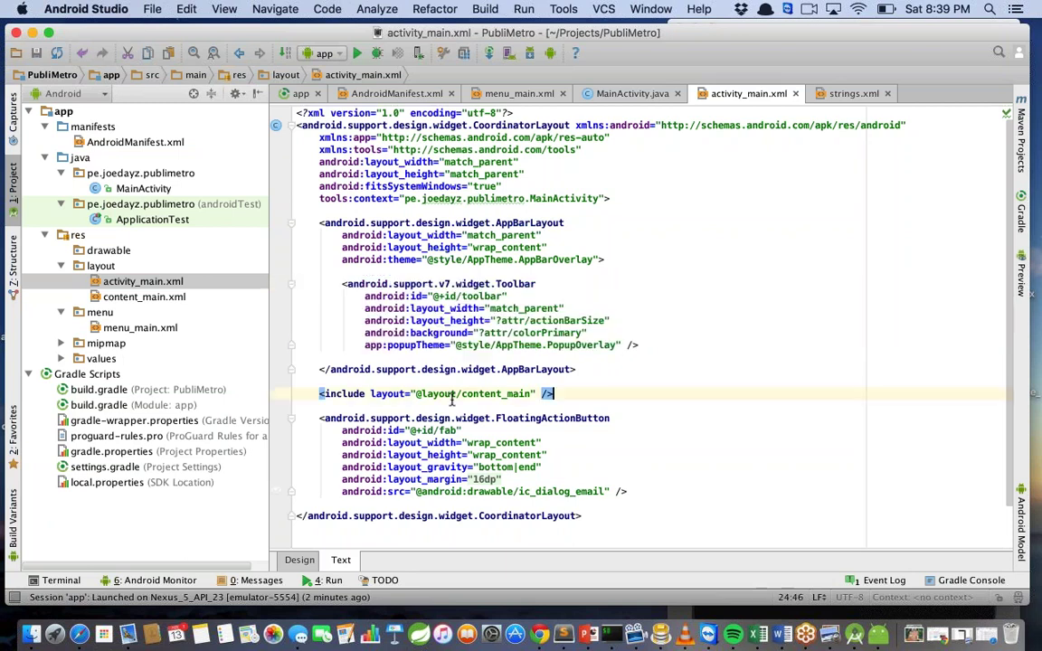
left_click(298, 394, "shift")
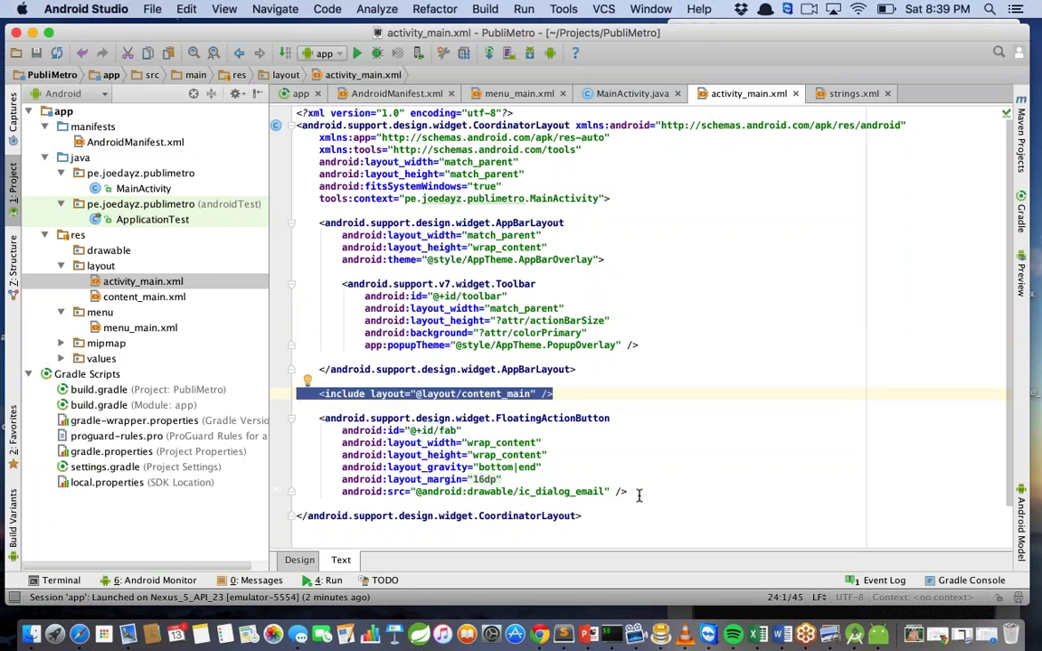
left_click_drag(627, 491, 254, 424)
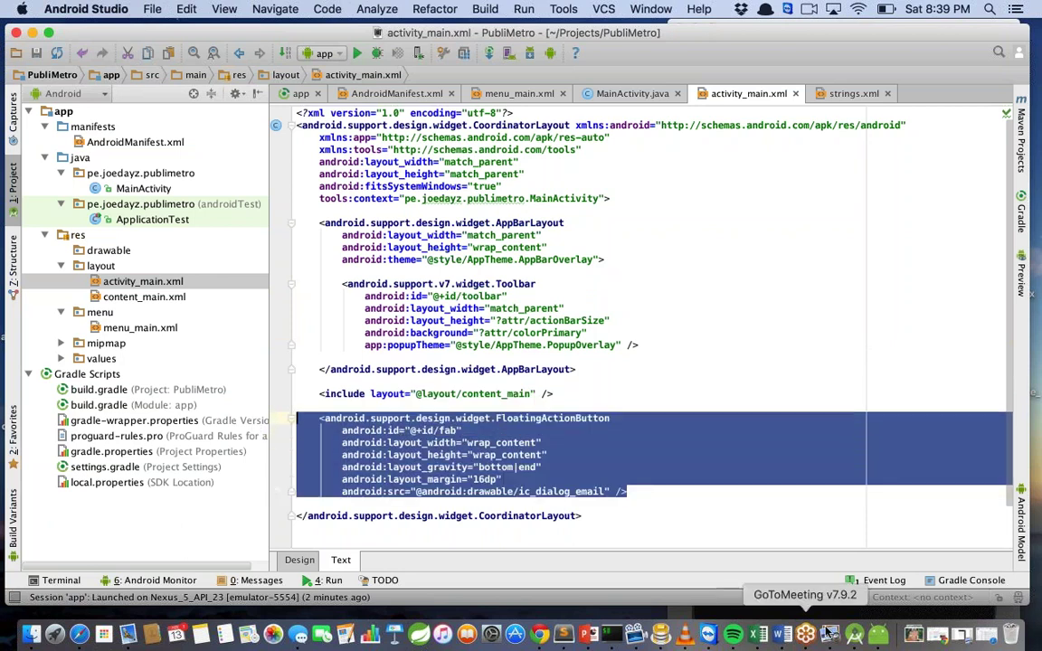
left_click(878, 634)
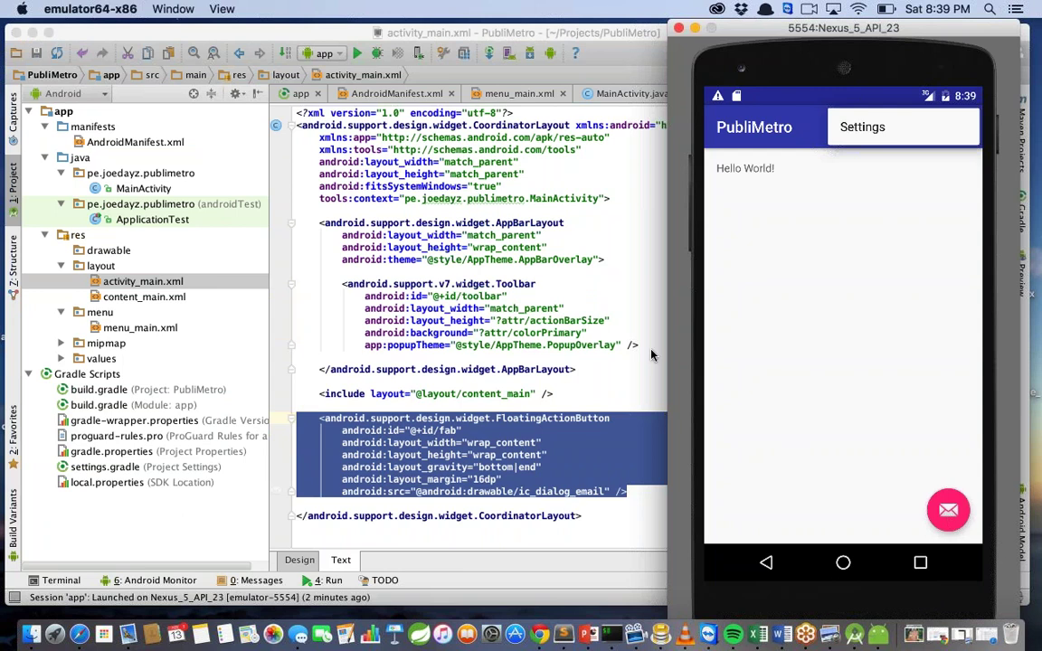
Switch back to Android Studio and close all open editor files
left_click(611, 320)
right_click(744, 93)
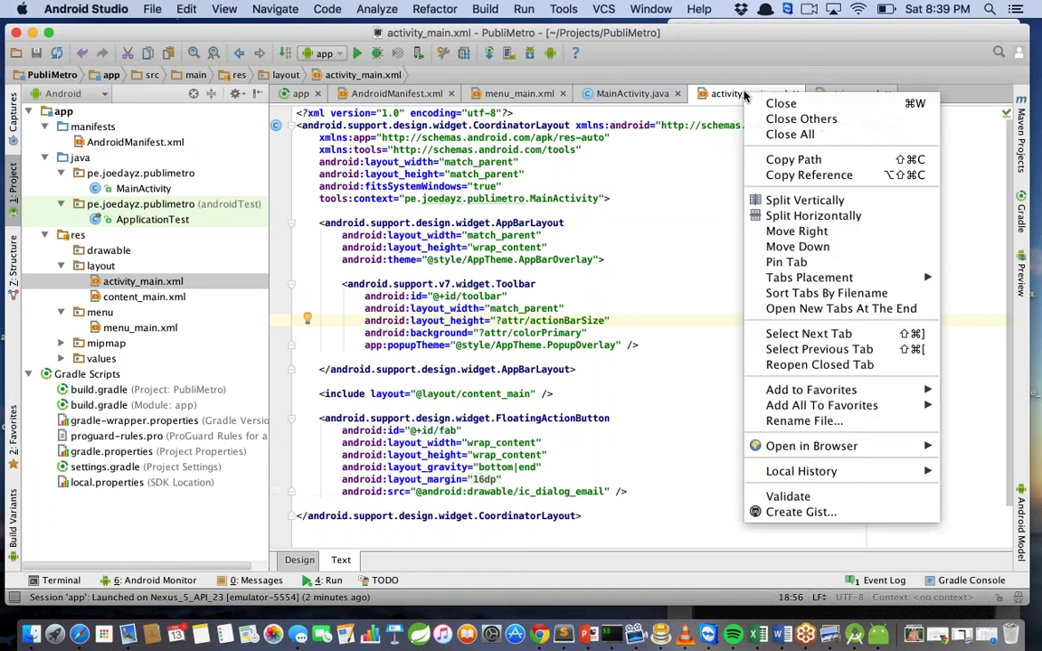
left_click(789, 134)
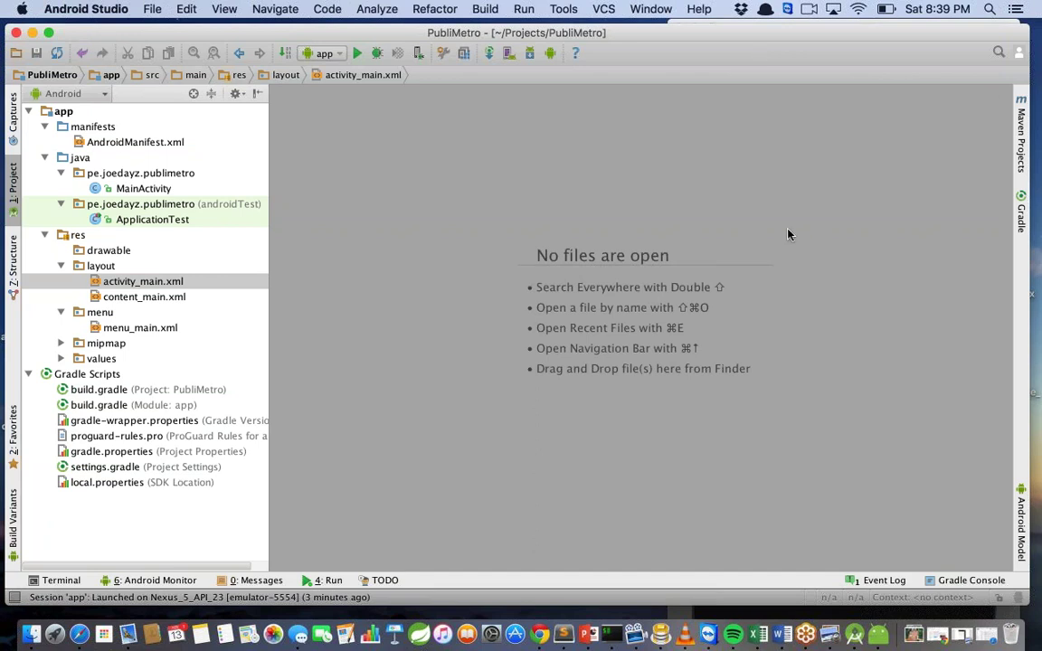
Show the run output, look through the Nexus_5_API_23 emulator log, and return to the app's launch output
left_click(327, 580)
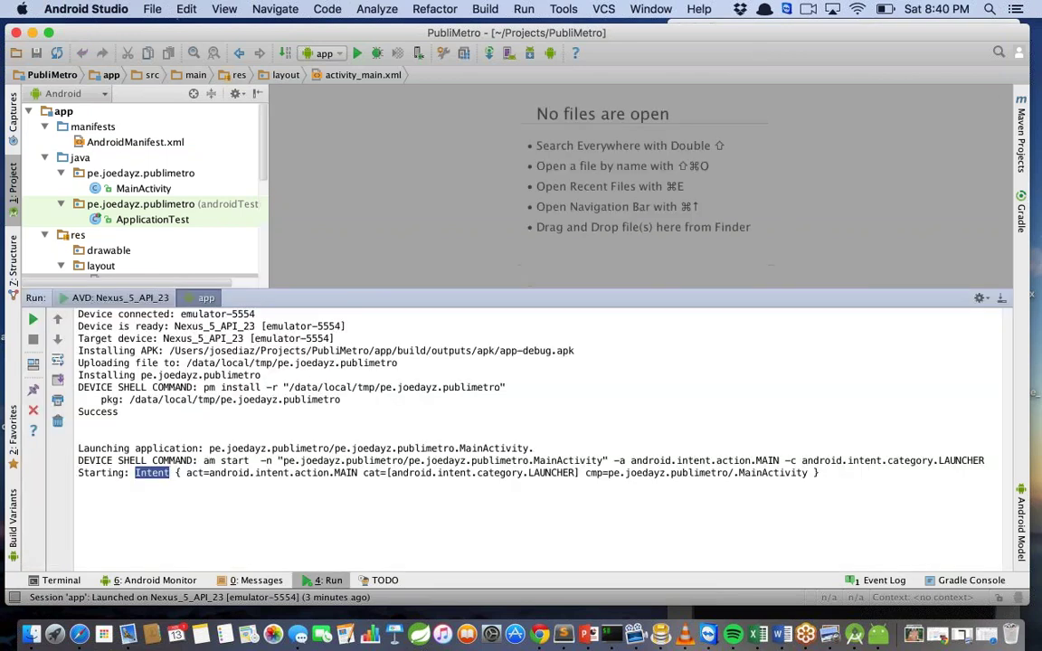
left_click(118, 297)
scroll(257, 359, "up", 3)
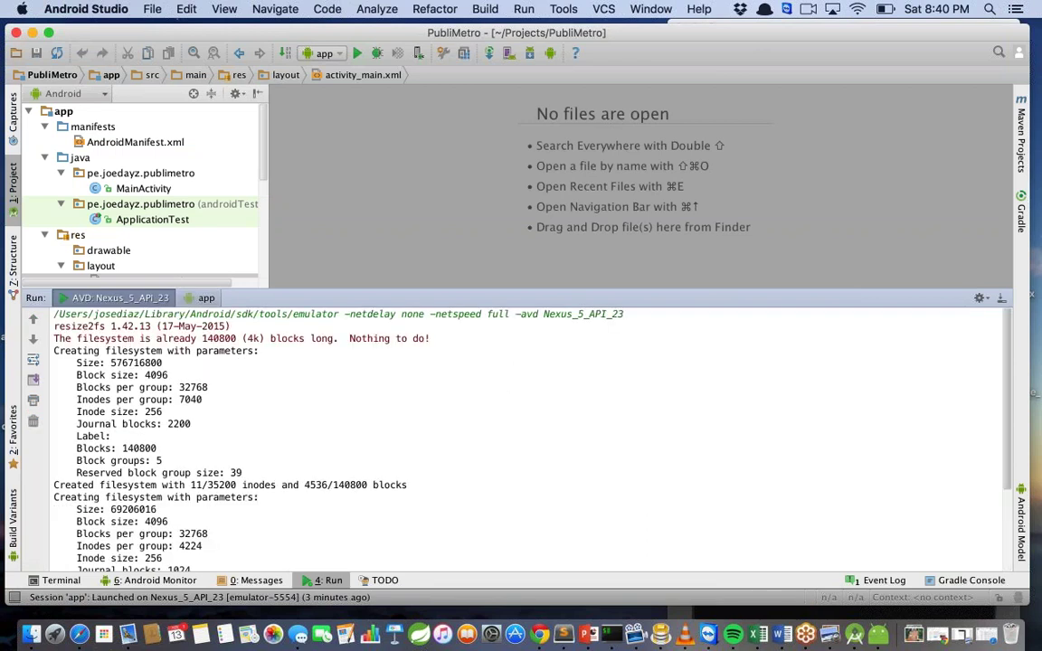
scroll(257, 359, "down", 3)
left_click(210, 310)
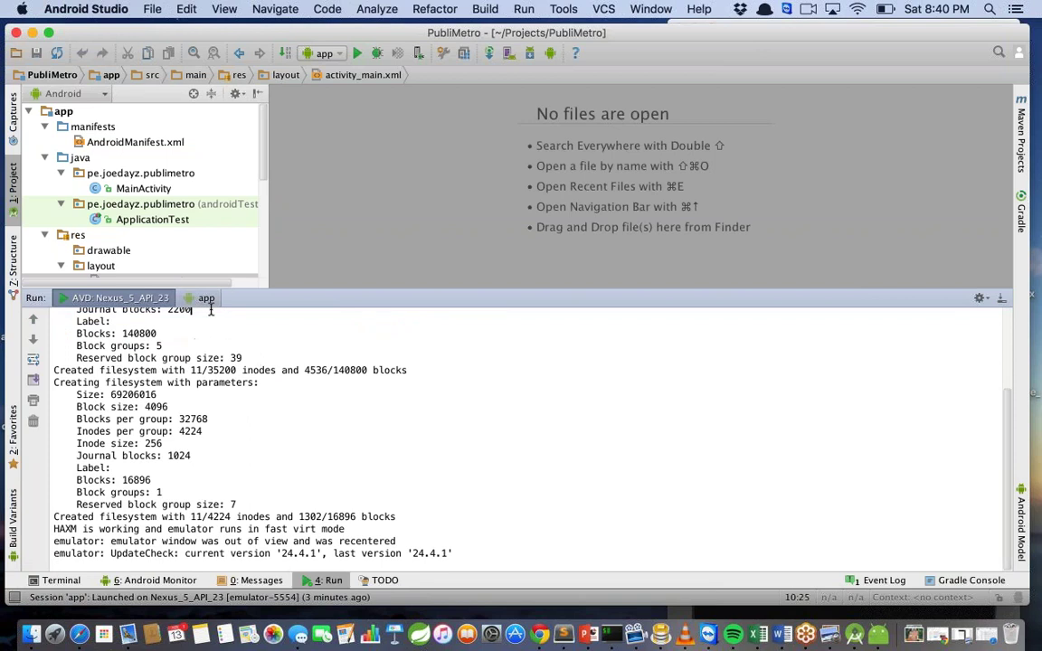
left_click(206, 299)
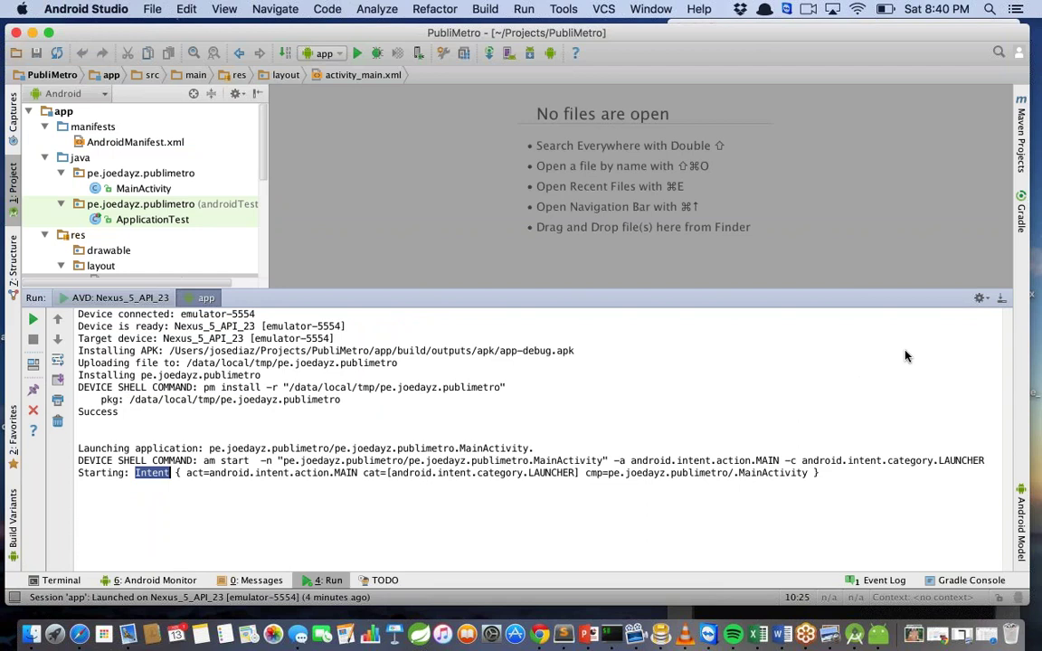
left_click(776, 373)
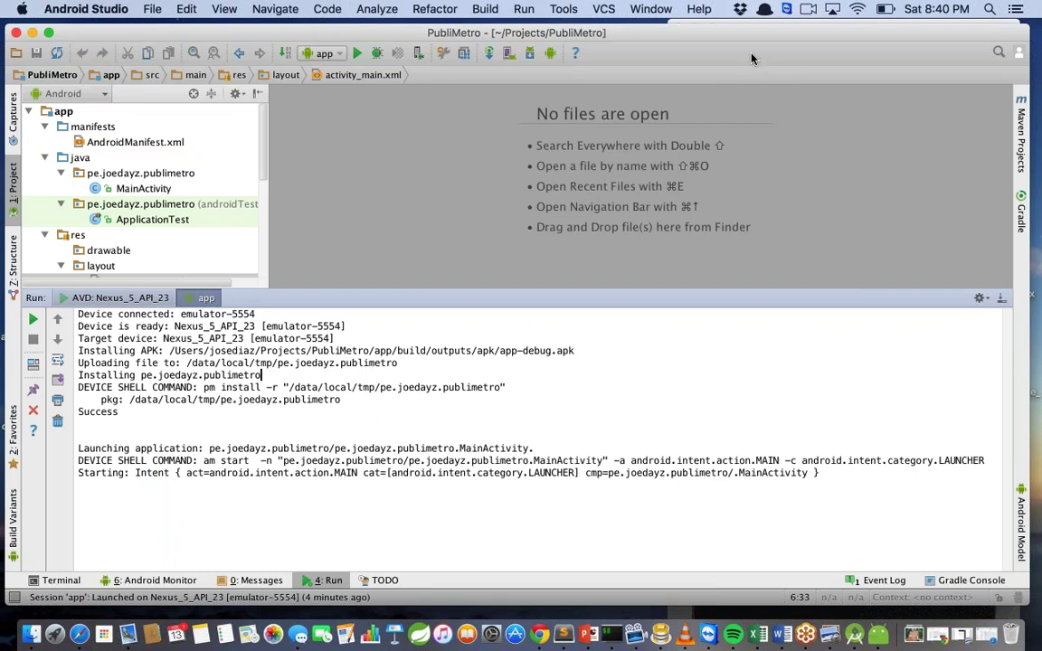
Launch the standalone SDK Manager from the Android SDK preferences and tick Intel x86 Emulator Accelerator (HAXM installer) under Extras
left_click(530, 53)
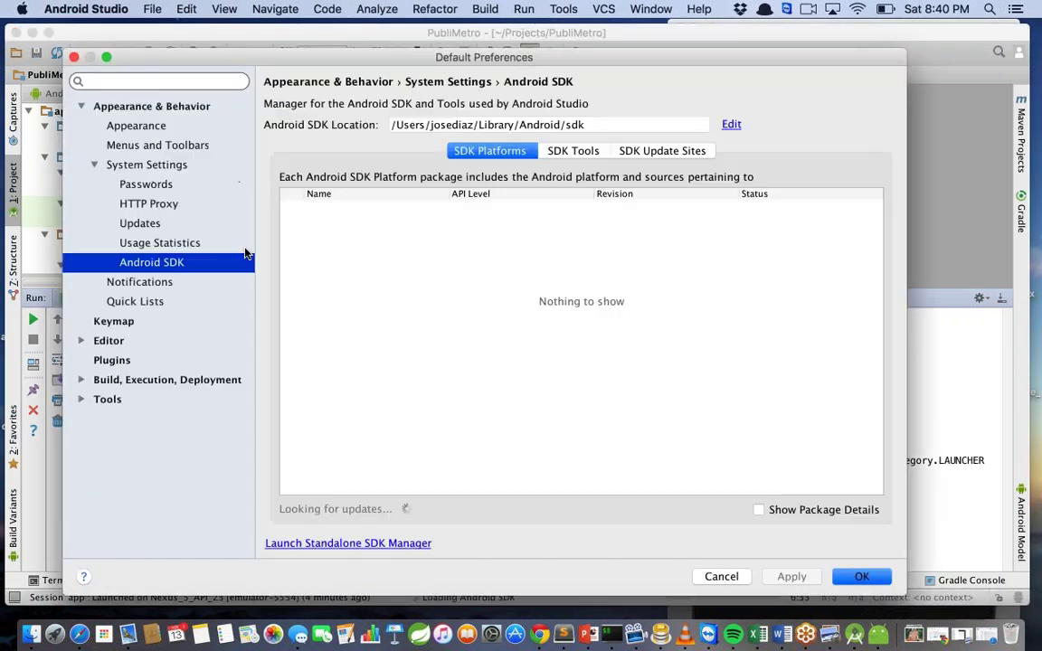
left_click(421, 545)
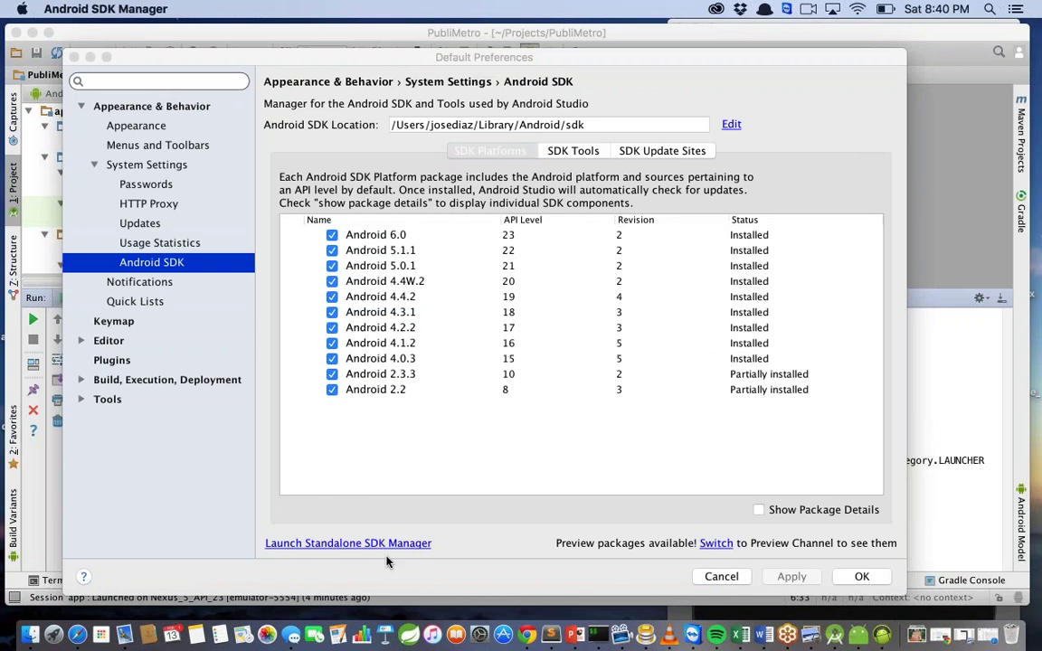
scroll(411, 426, "down", 10)
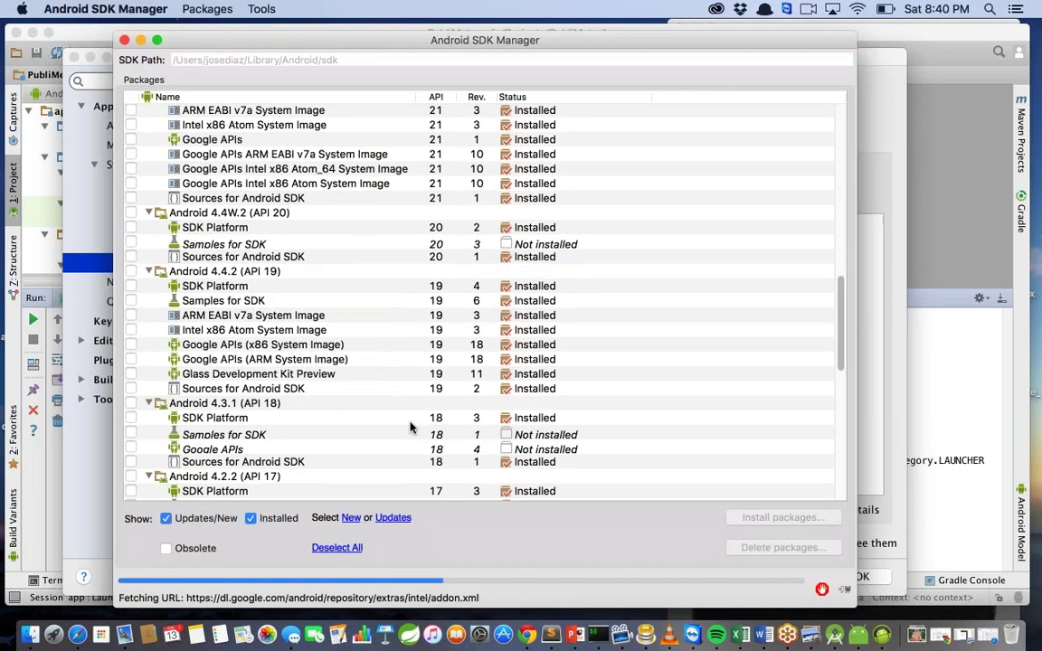
scroll(412, 426, "down", 10)
scroll(333, 433, "up", 5)
scroll(277, 424, "down", 5)
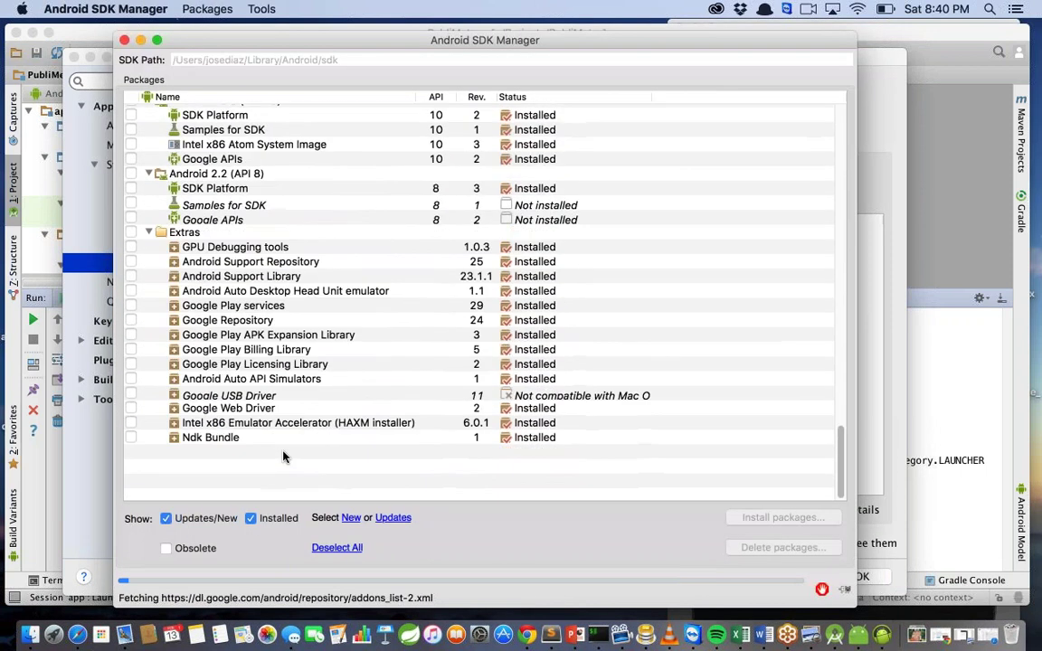
left_click(140, 480)
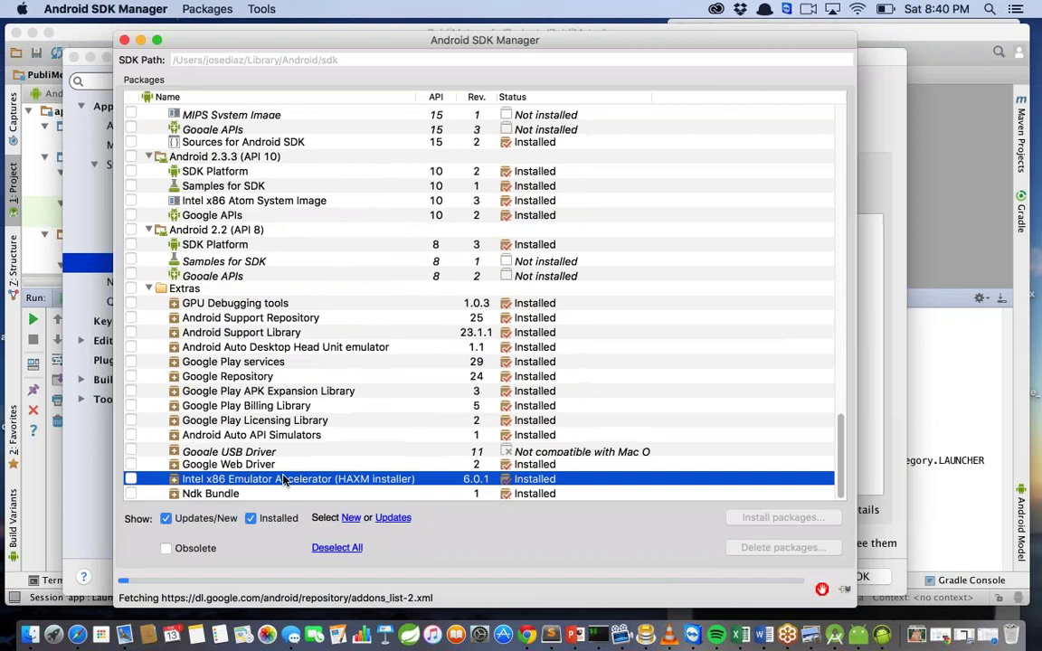
left_click(131, 479)
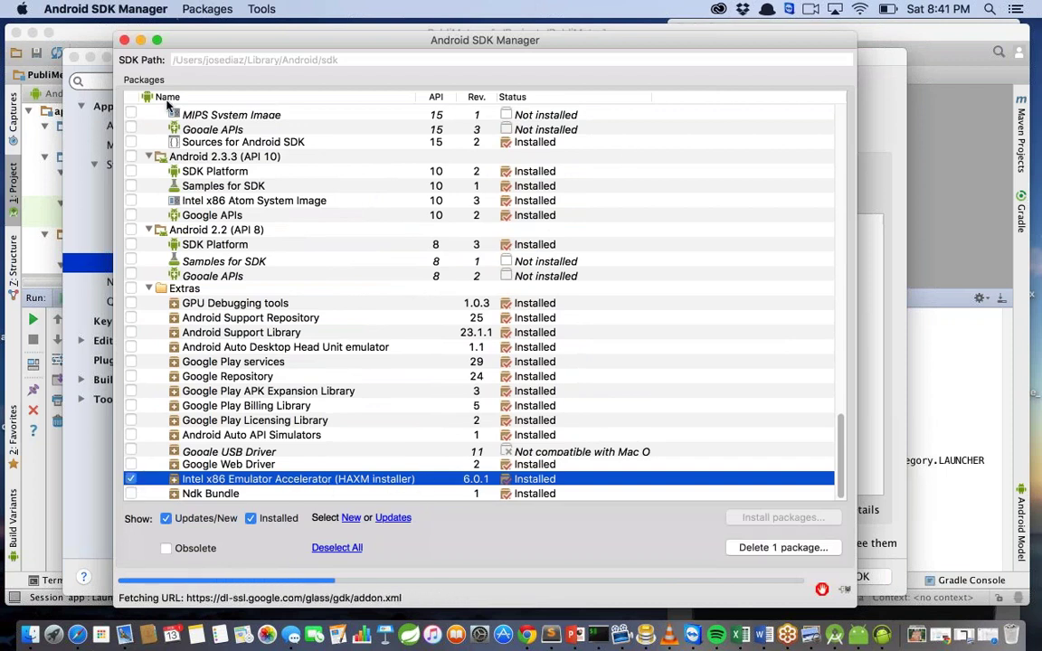
Close the SDK Manager and the preferences without applying anything, and hide the run output
left_click(125, 43)
key("Escape")
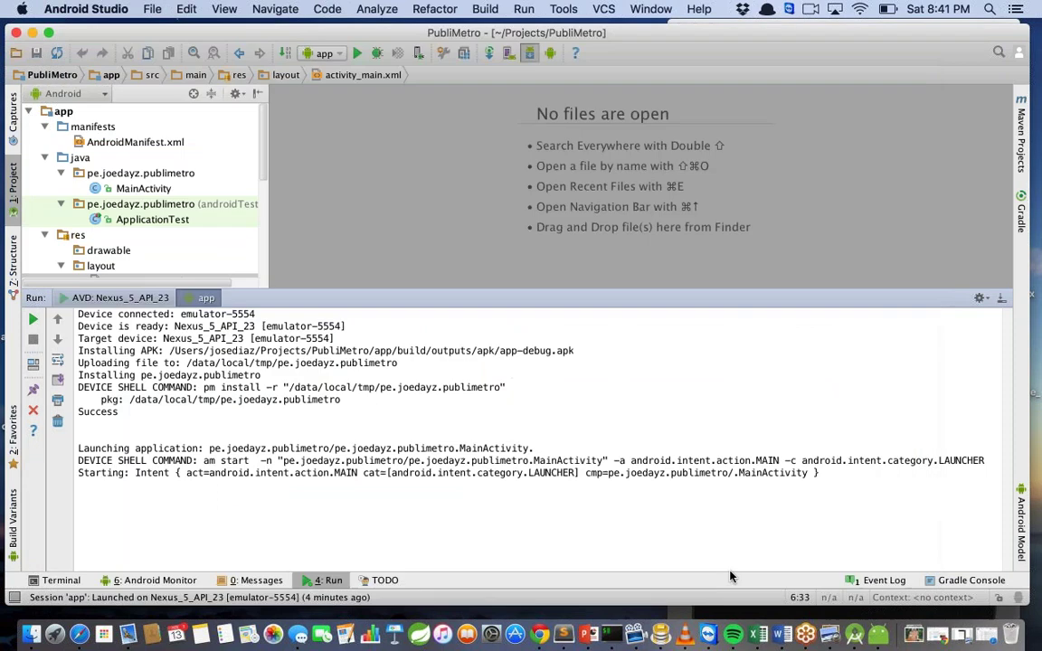
key("shift+Escape")
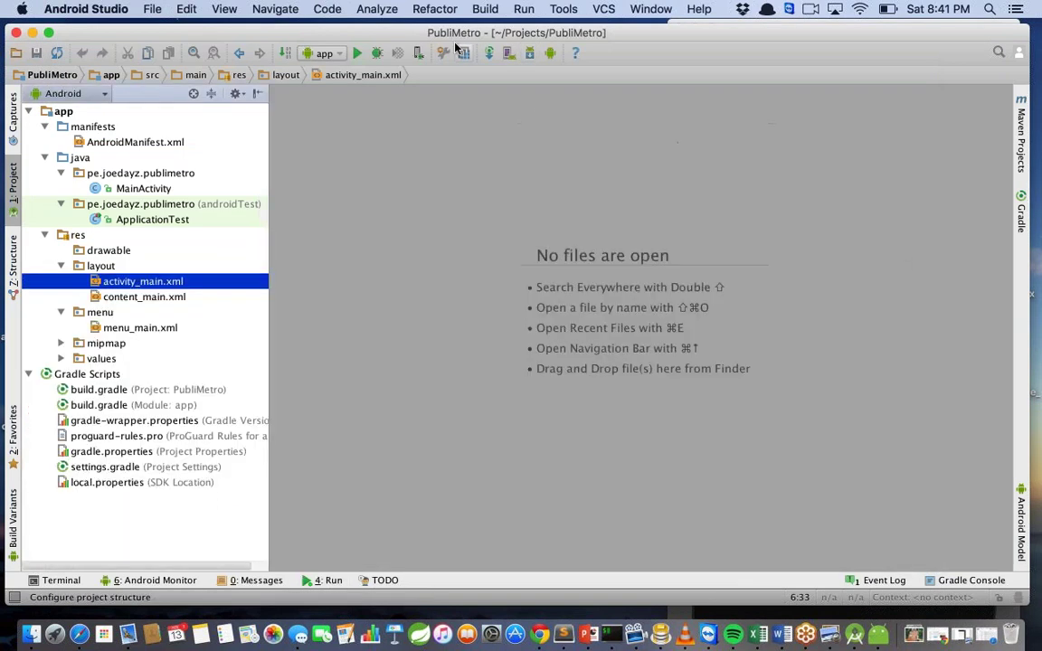
Look at the Nexus 5 API 23 configuration in the AVD Manager, cancel it unchanged and close the manager
left_click(507, 54)
left_click(500, 240)
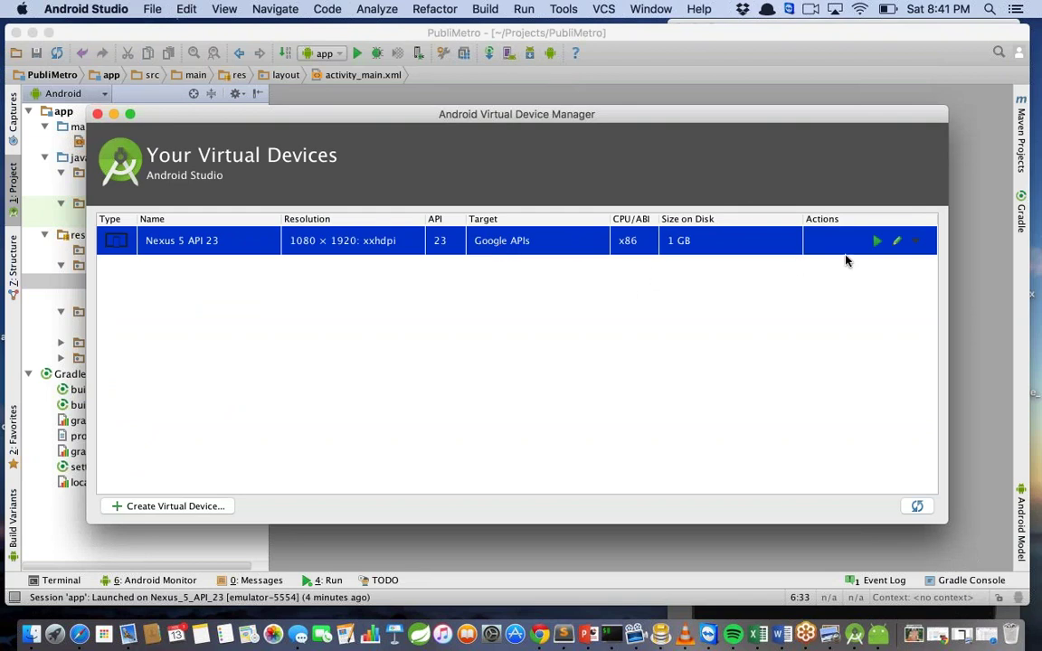
left_click(897, 243)
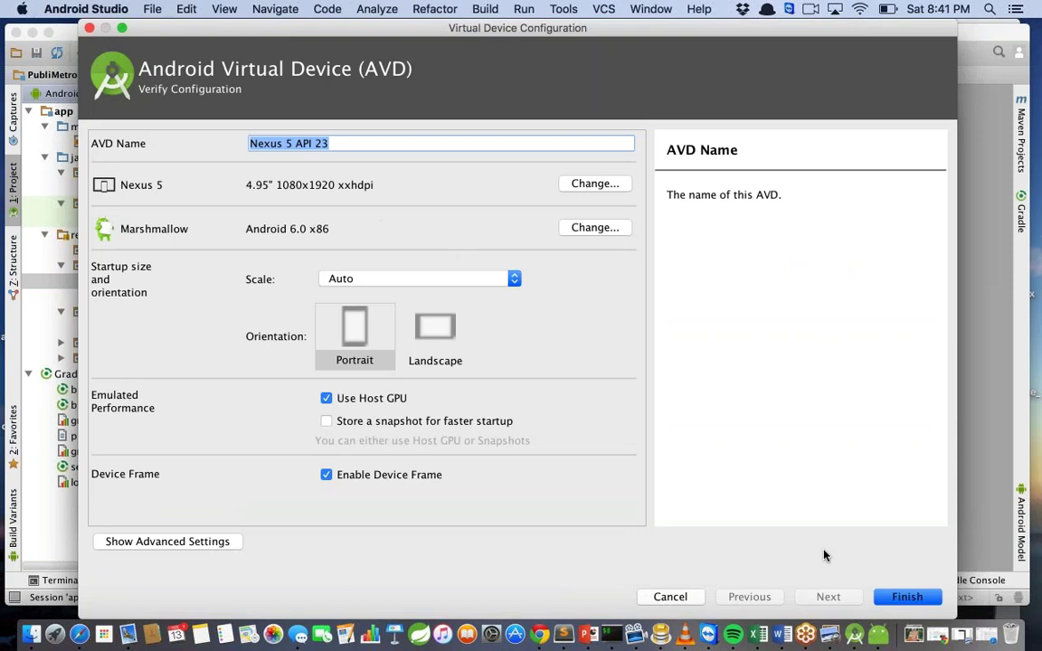
left_click(670, 597)
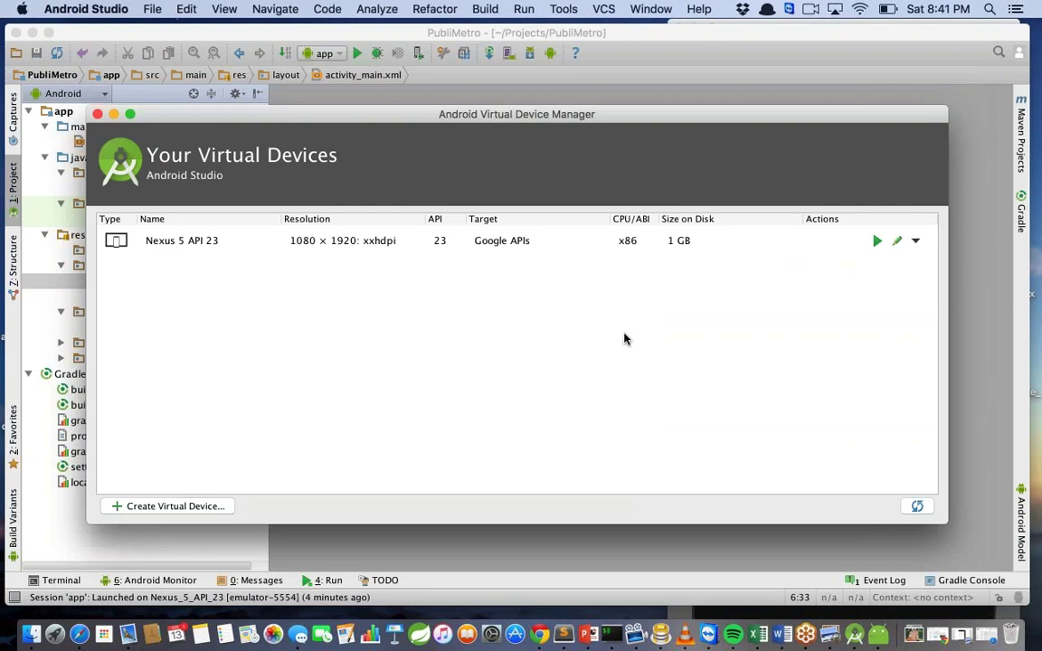
left_click(97, 114)
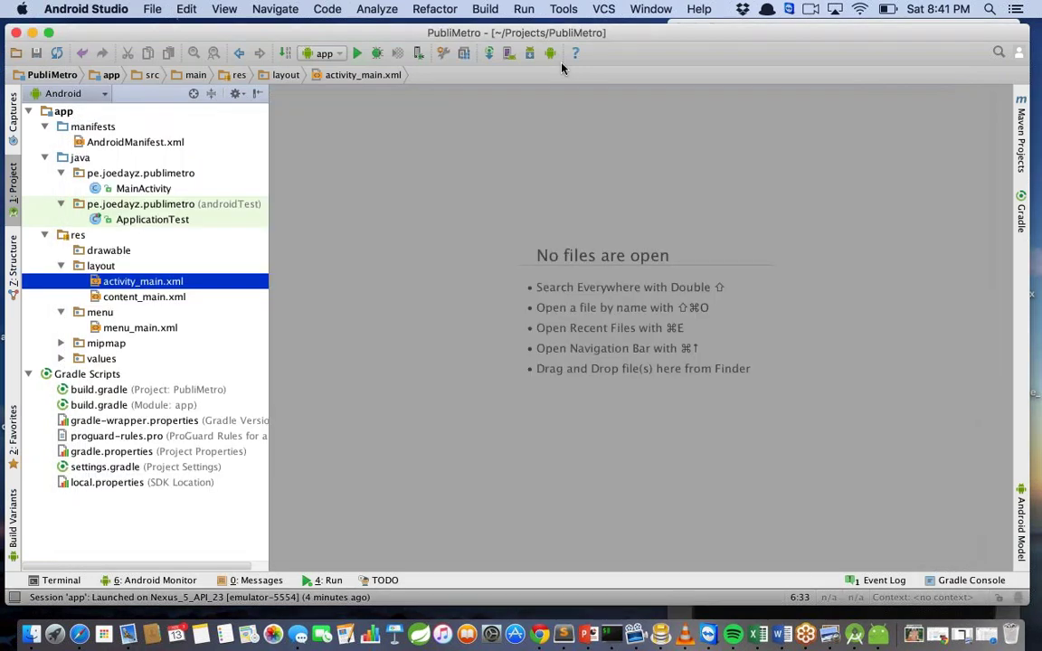
Look up Intel x86 Emulator Accelerator (HAXM installer) under Extras in the standalone SDK Manager, and close the manager and preferences
left_click(530, 53)
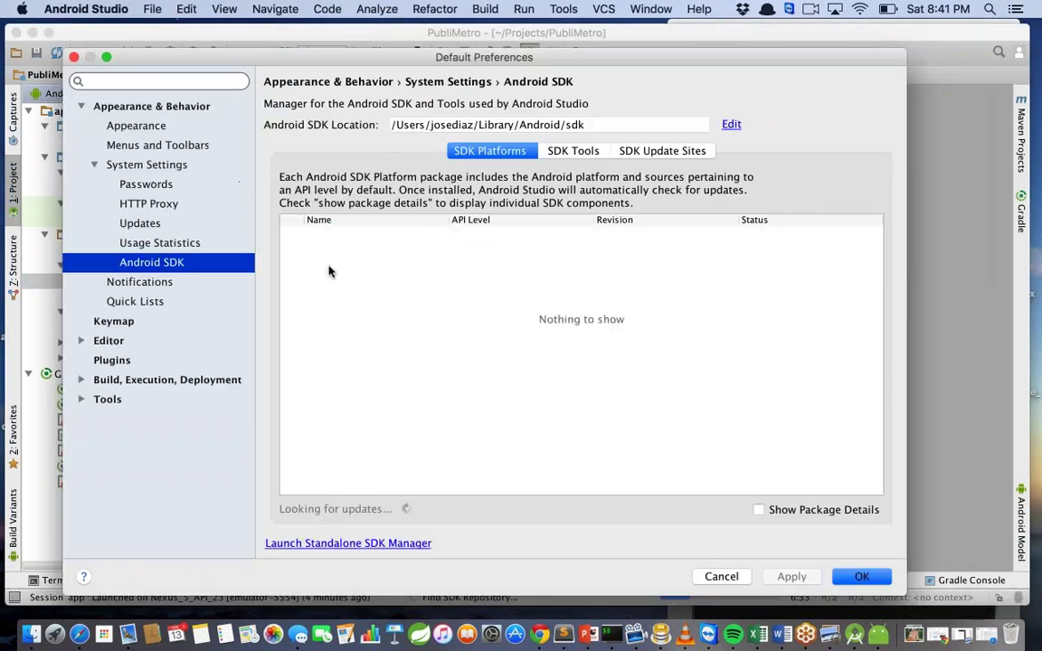
left_click(398, 544)
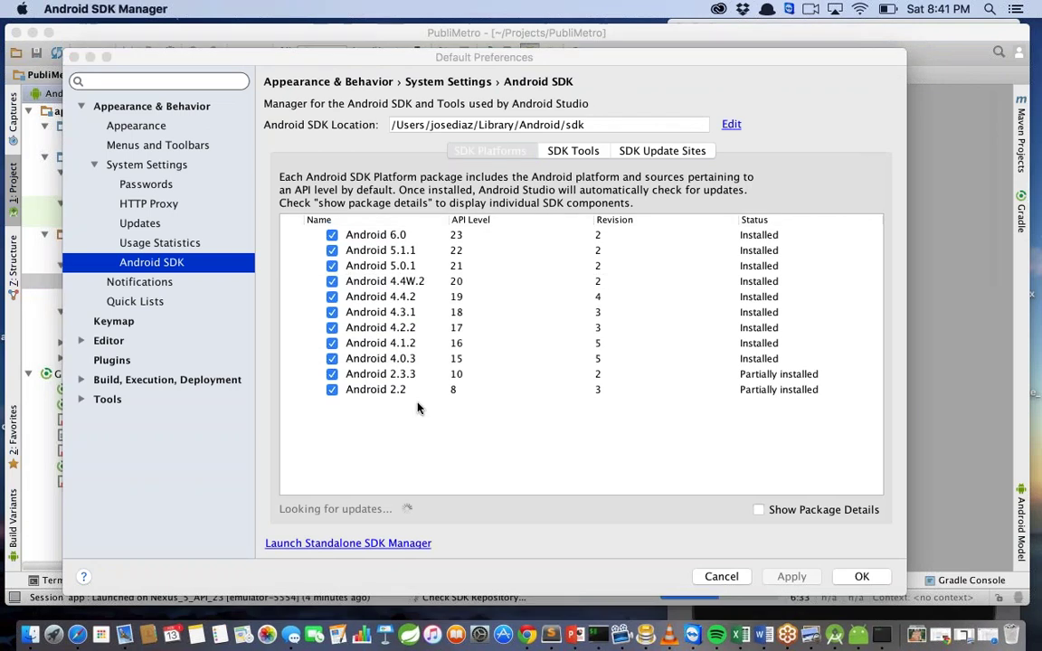
scroll(527, 299, "down", 15)
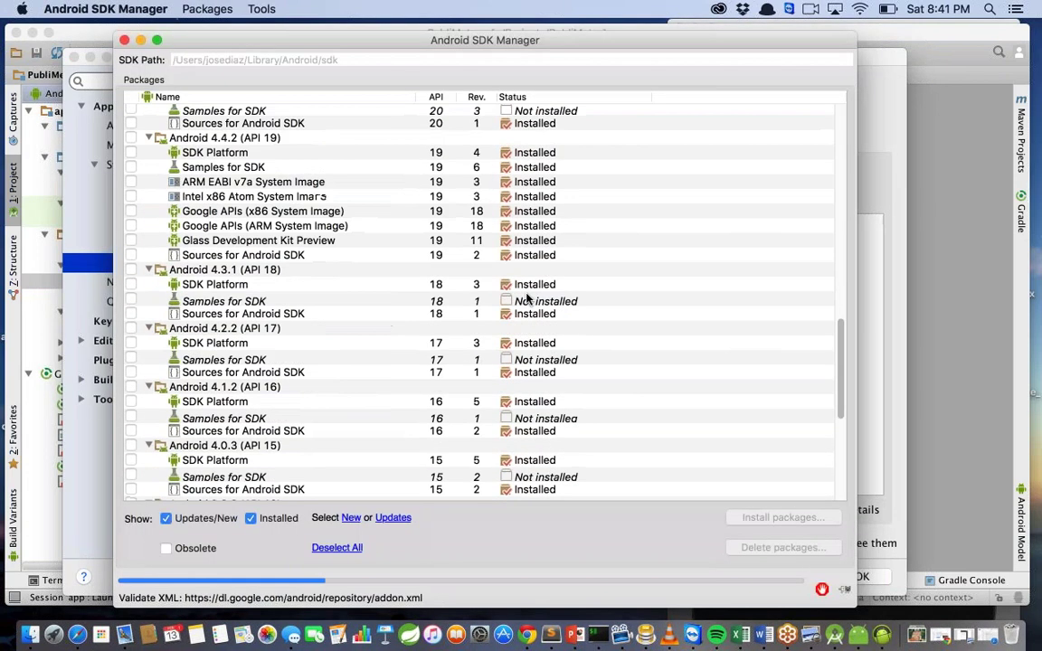
scroll(527, 298, "down", 10)
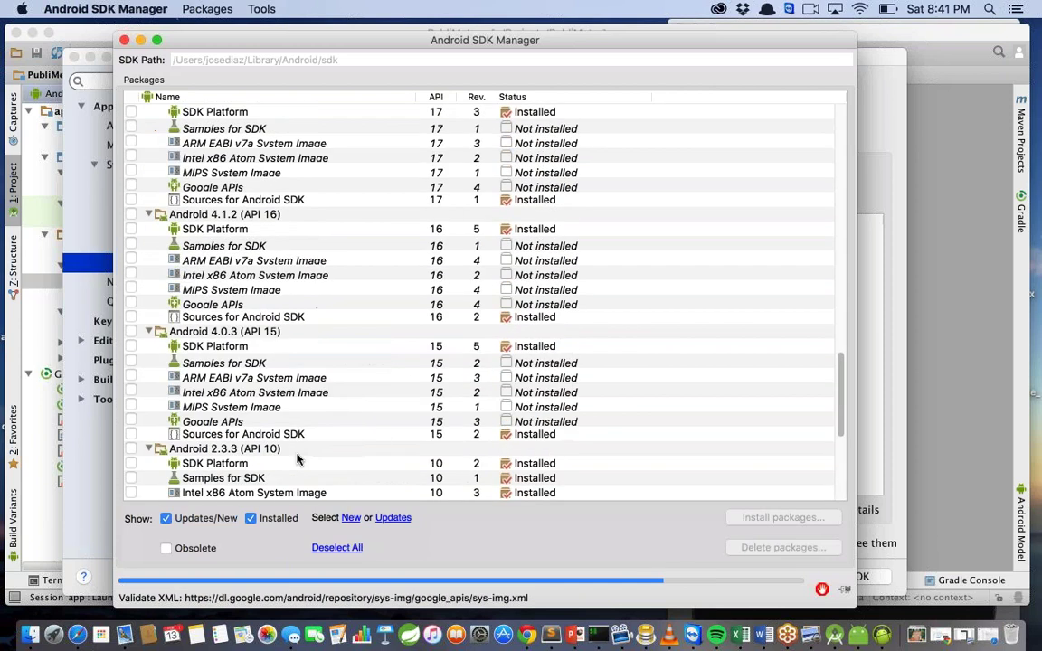
scroll(297, 460, "down", 10)
left_click(480, 478)
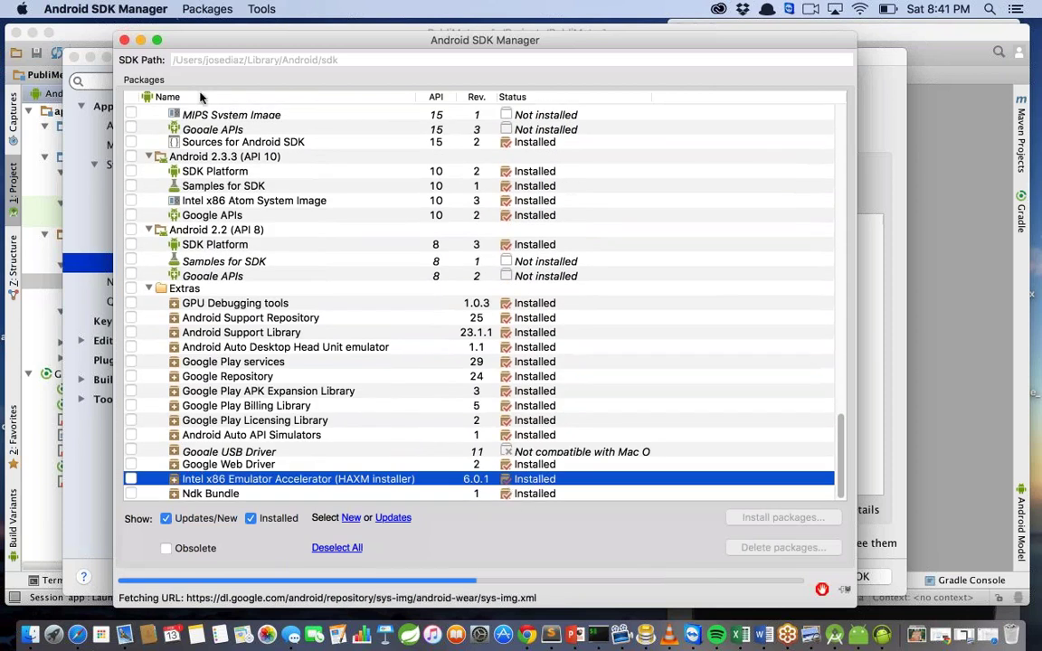
left_click(124, 40)
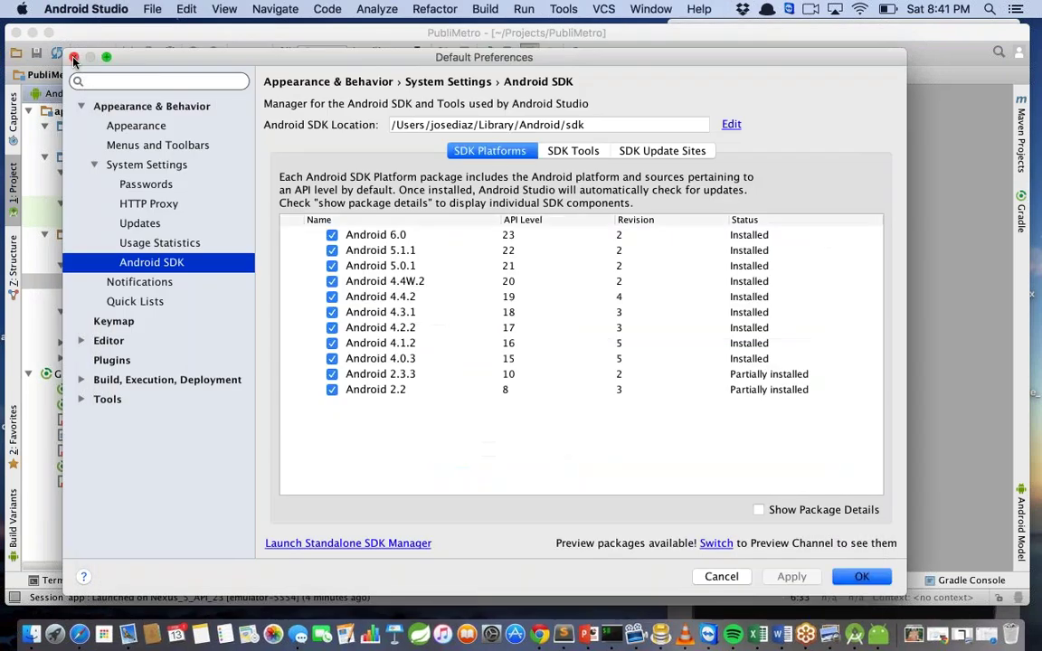
left_click(77, 56)
Show the Mac's system overview, highlight its graphics entry, and close the overview
left_click(21, 9)
left_click(57, 31)
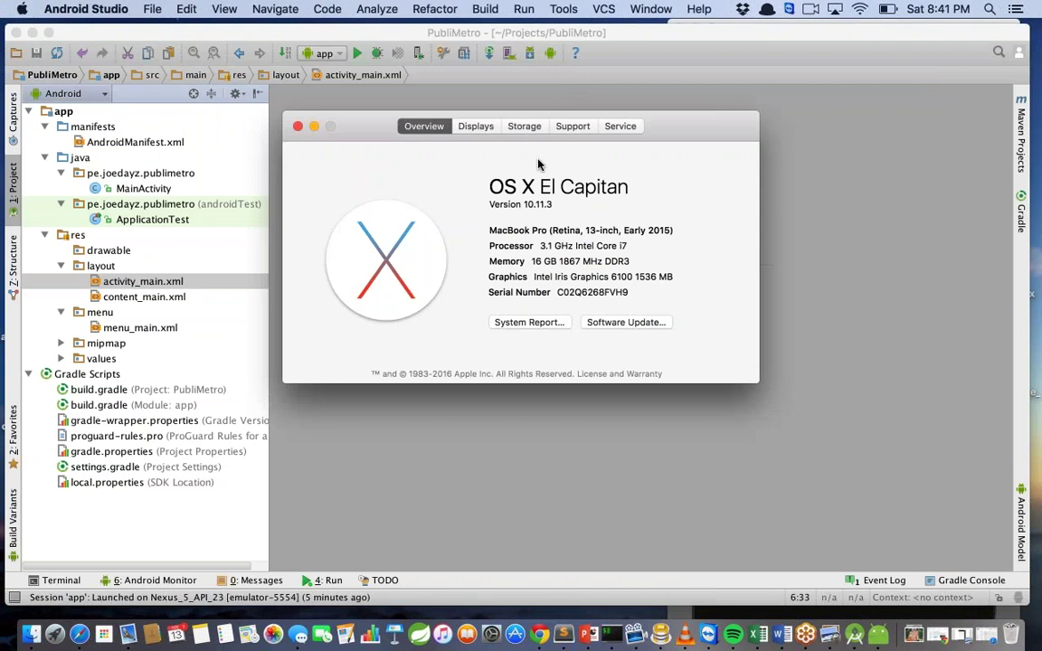
left_click_drag(535, 277, 625, 287)
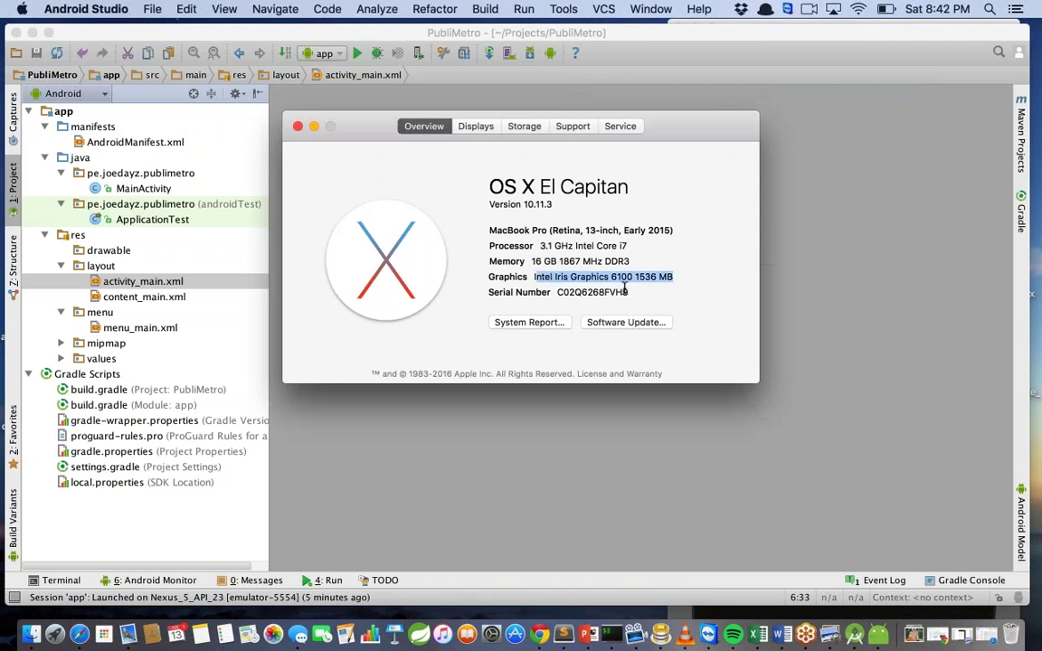
left_click(539, 229)
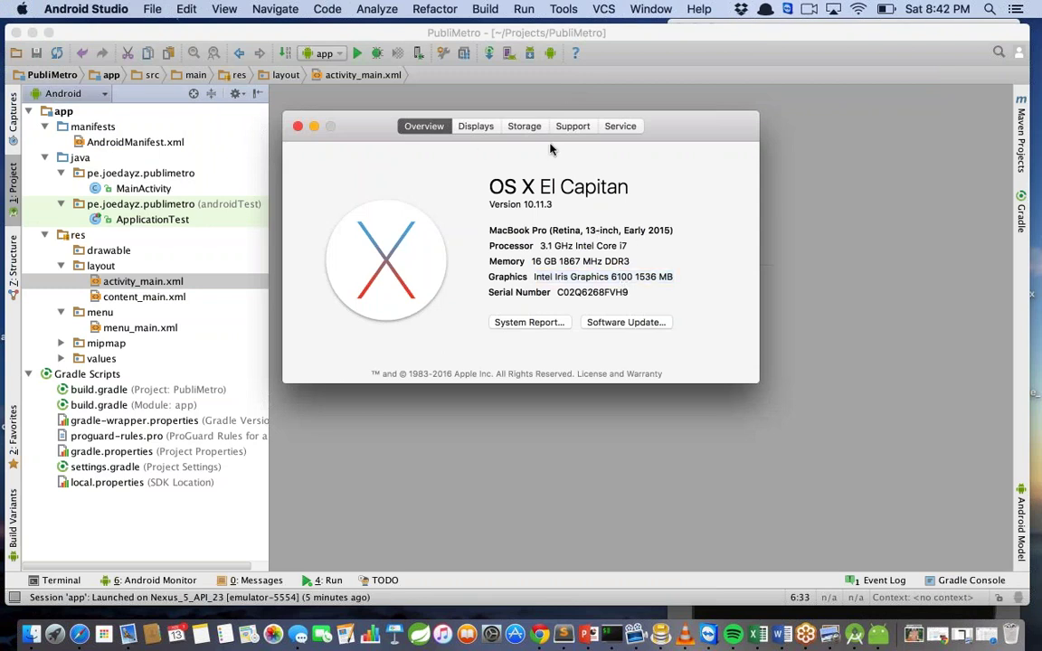
left_click(268, 114)
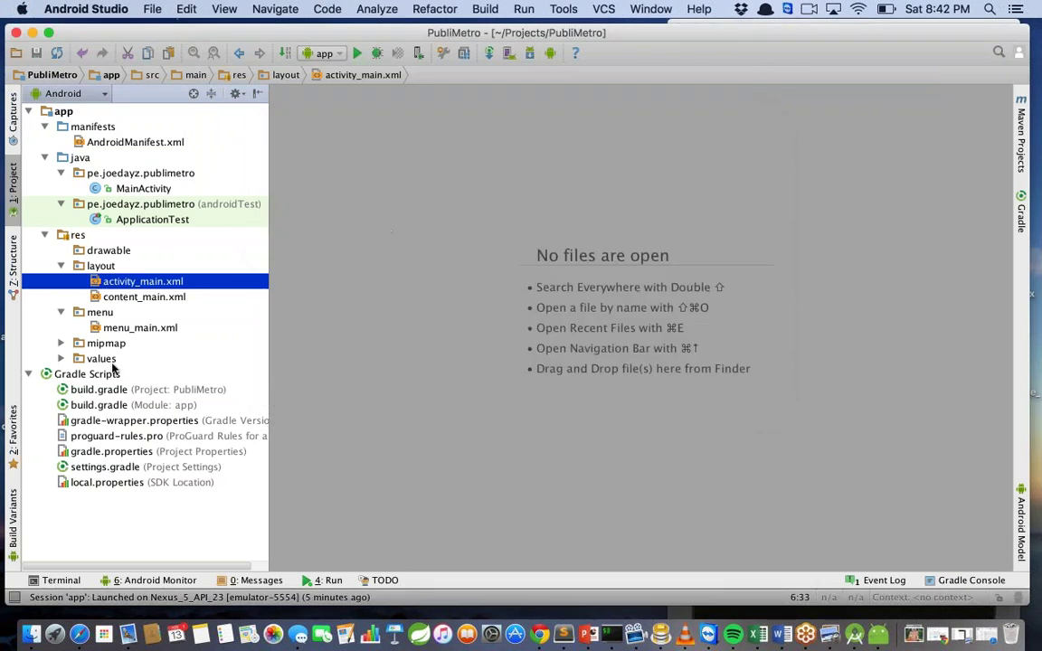
Open build.gradle (Module: app) and set targetSdkVersion to 19
left_click(60, 360)
left_click(59, 360)
left_click(95, 404)
double_click(95, 405)
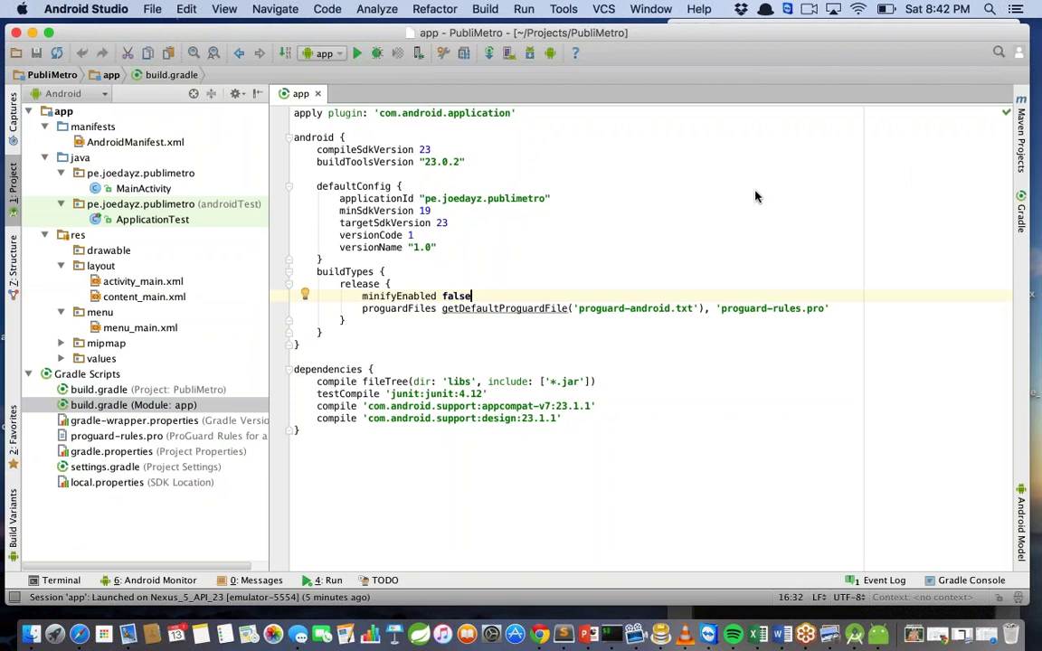
double_click(445, 223)
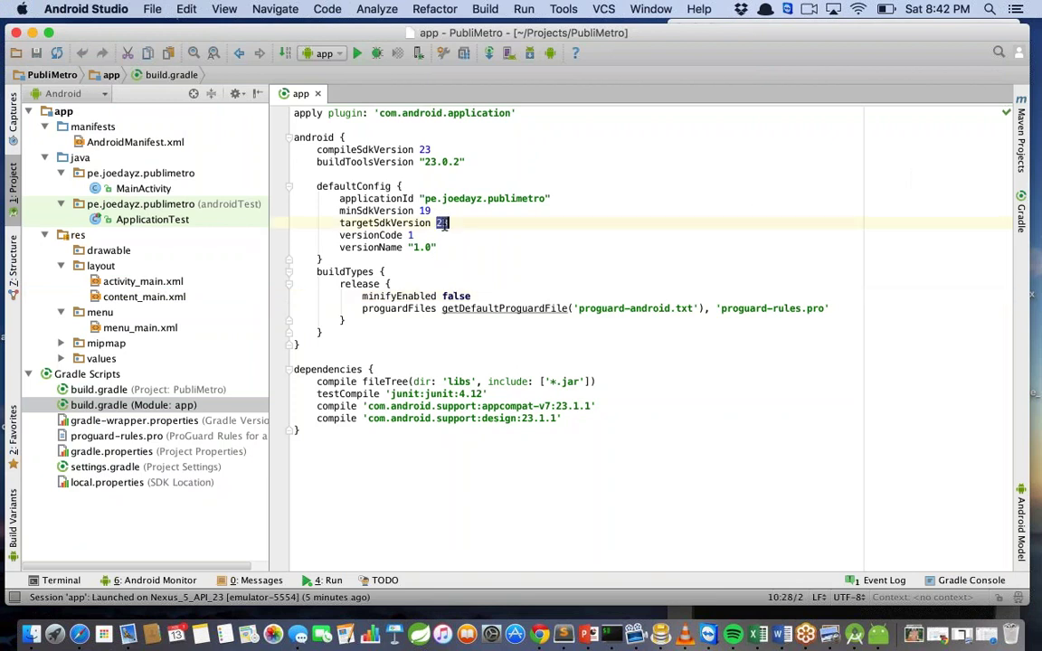
type("19")
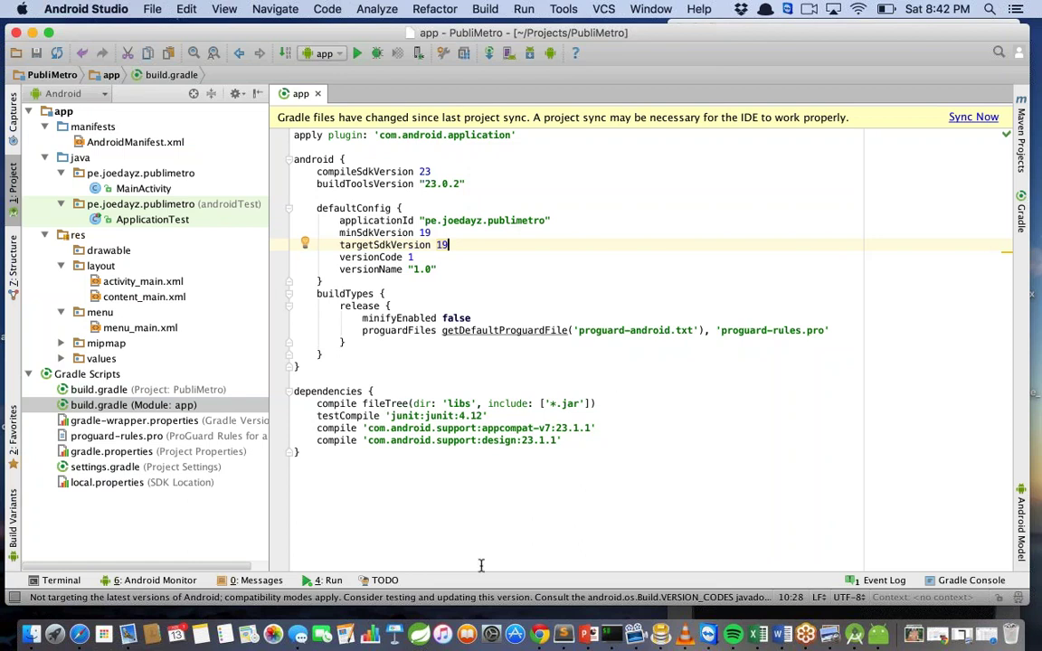
Switch to Sublime Text 2 and open the Projects folder from the home directory
left_click(564, 634)
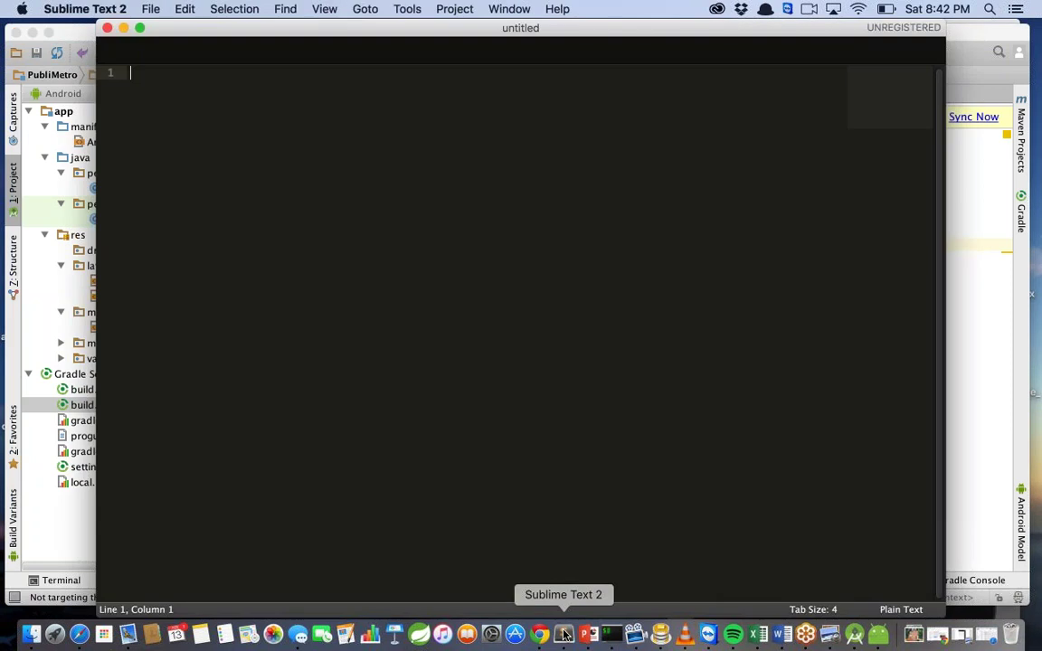
left_click(149, 9)
left_click(168, 44)
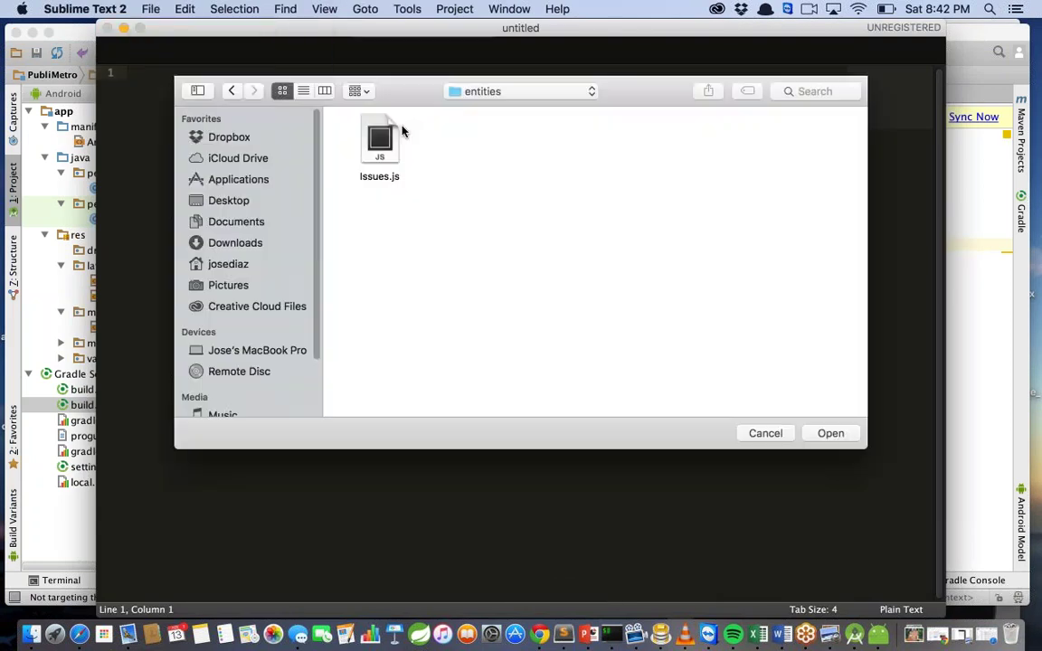
left_click(234, 271)
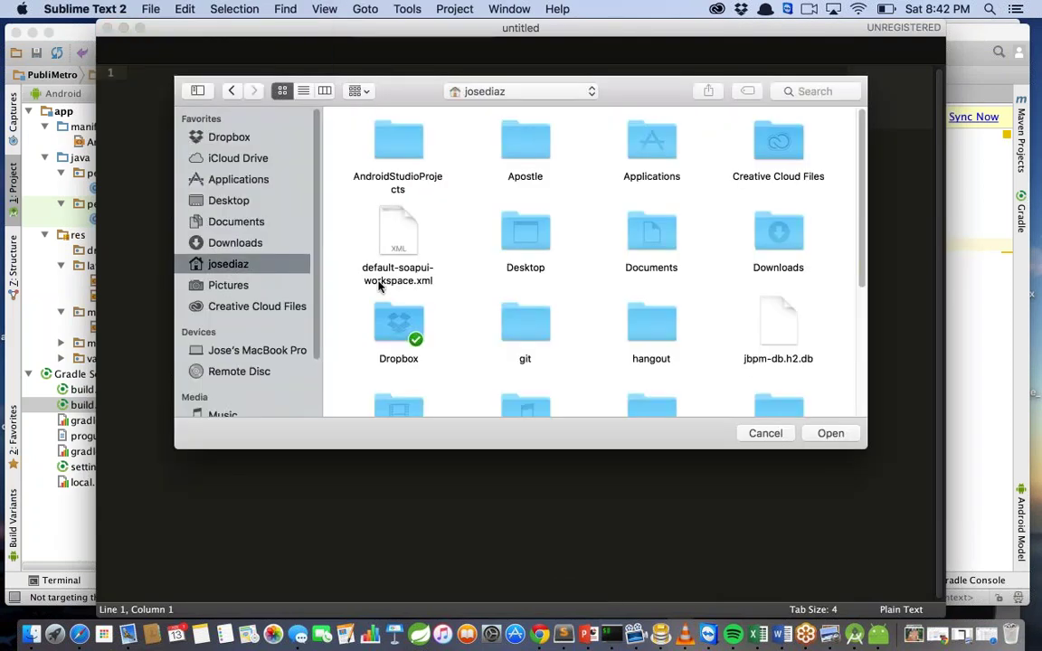
left_click(641, 226)
key("p")
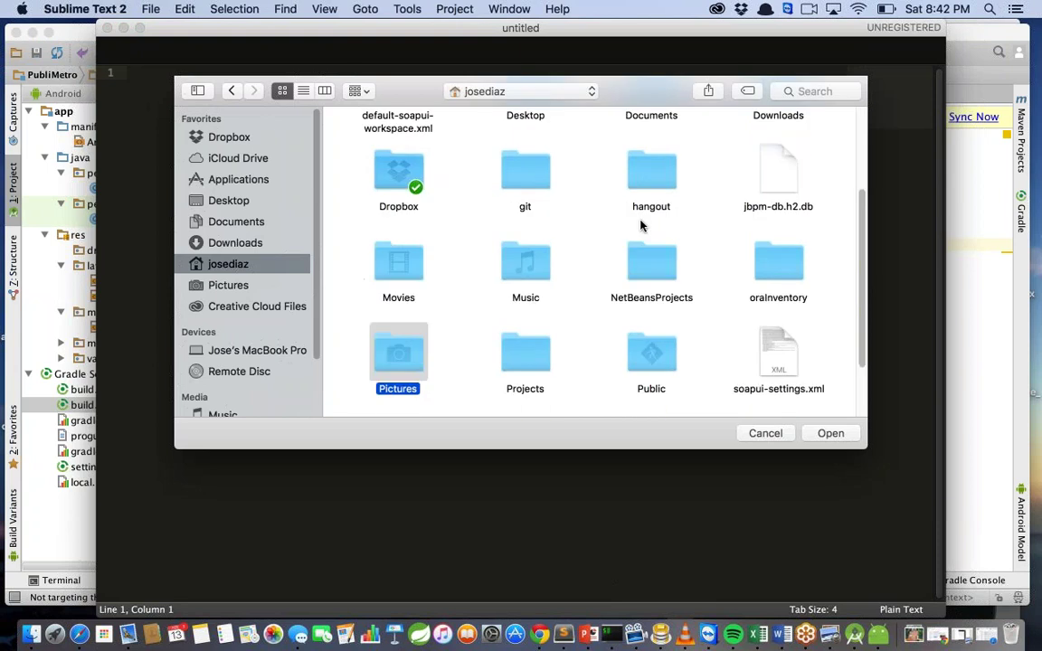
key("r")
key("Return")
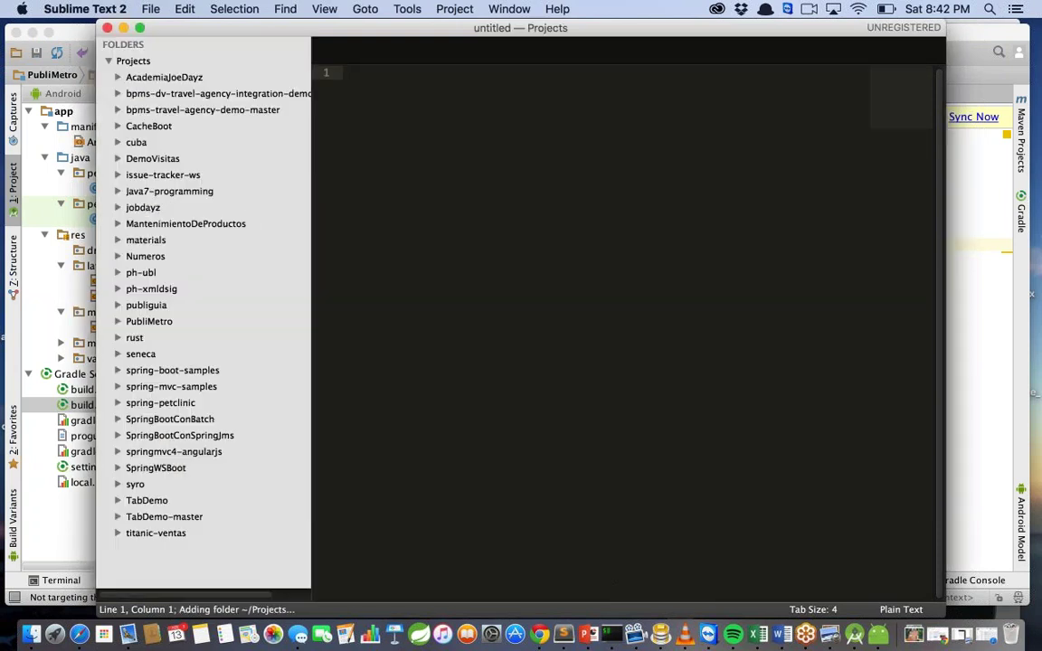
Open build.gradle from the Publiguia project's app folder, highlight its compileSdkVersion and buildToolsVersion lines, and review the rest
left_click(116, 307)
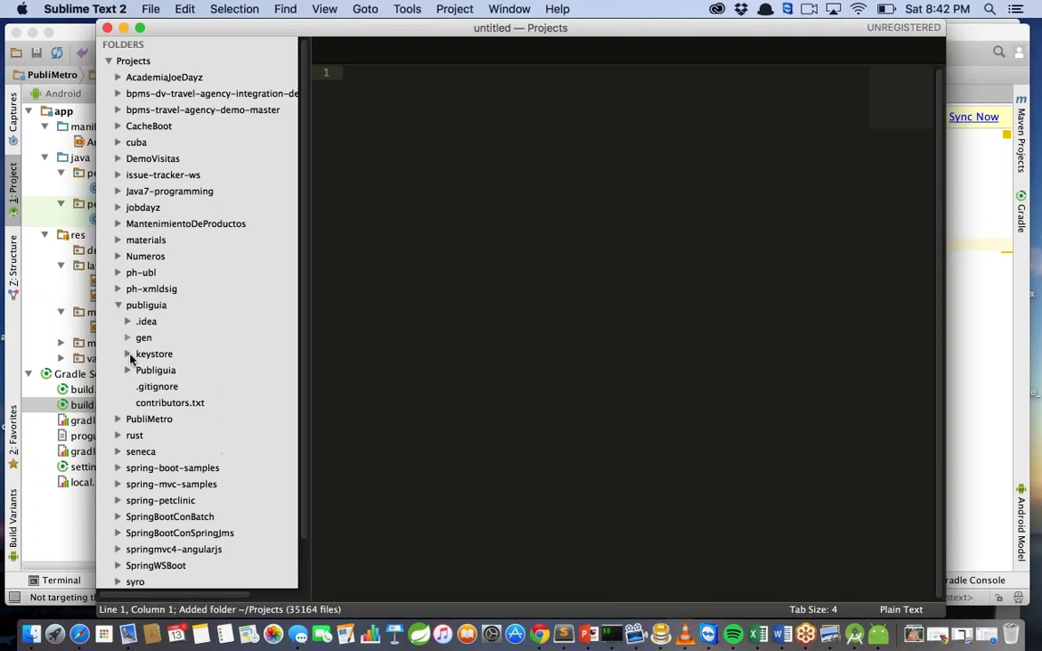
left_click(127, 371)
scroll(140, 326, "down", 5)
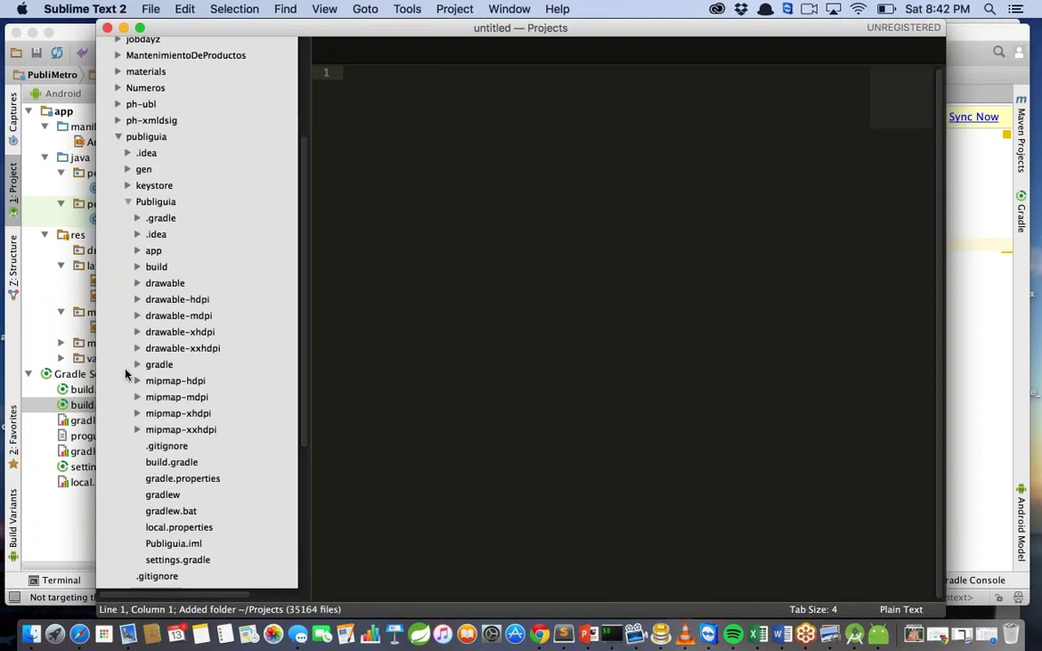
left_click(134, 114)
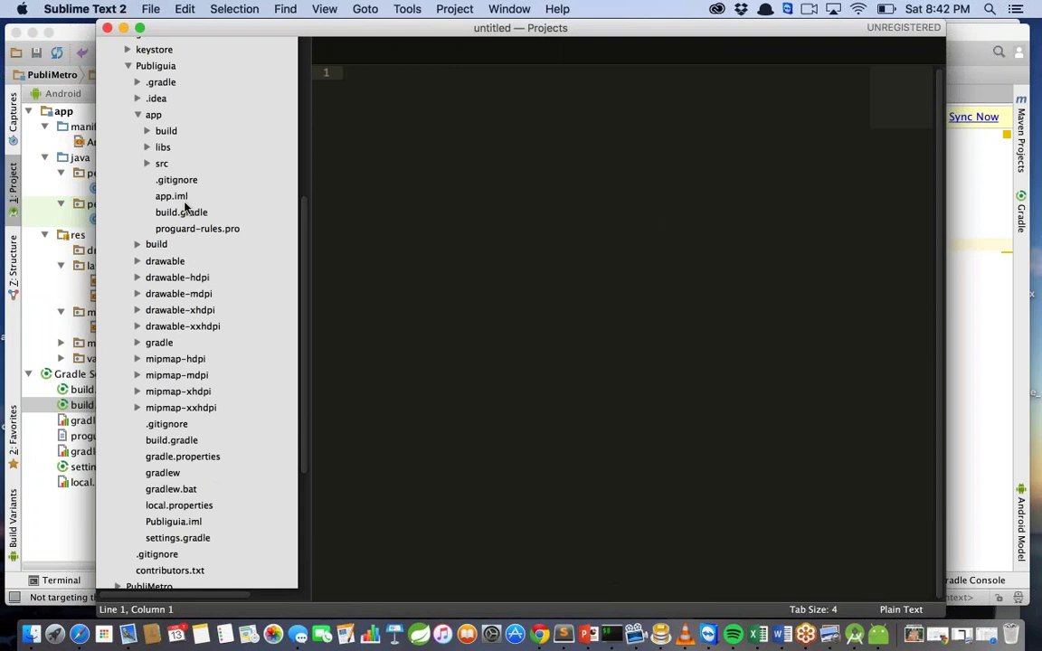
left_click(181, 212)
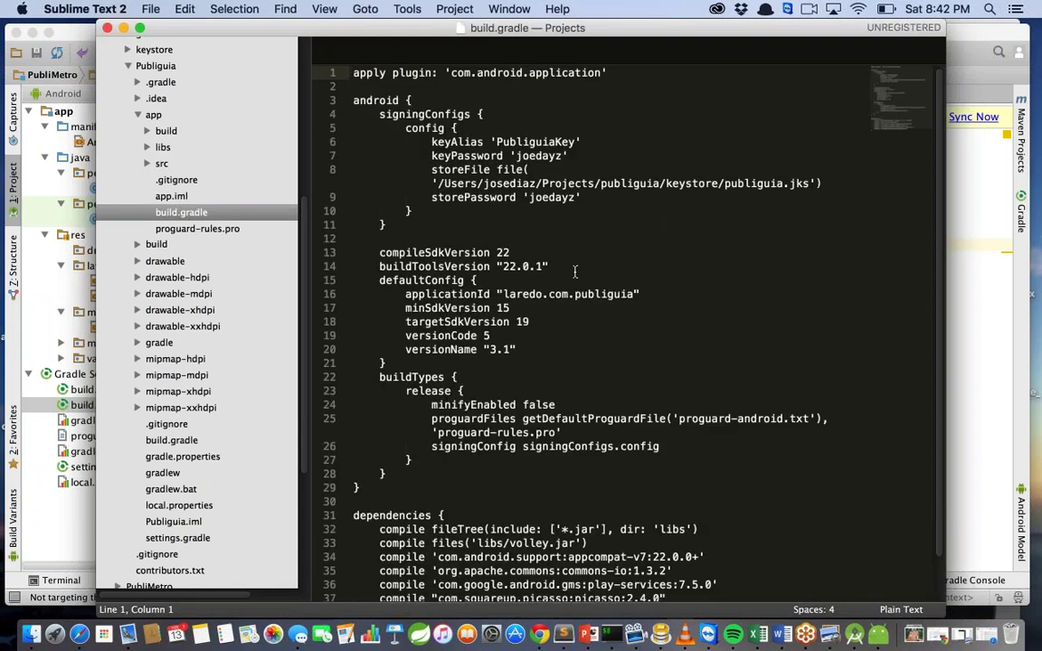
left_click_drag(549, 266, 370, 252)
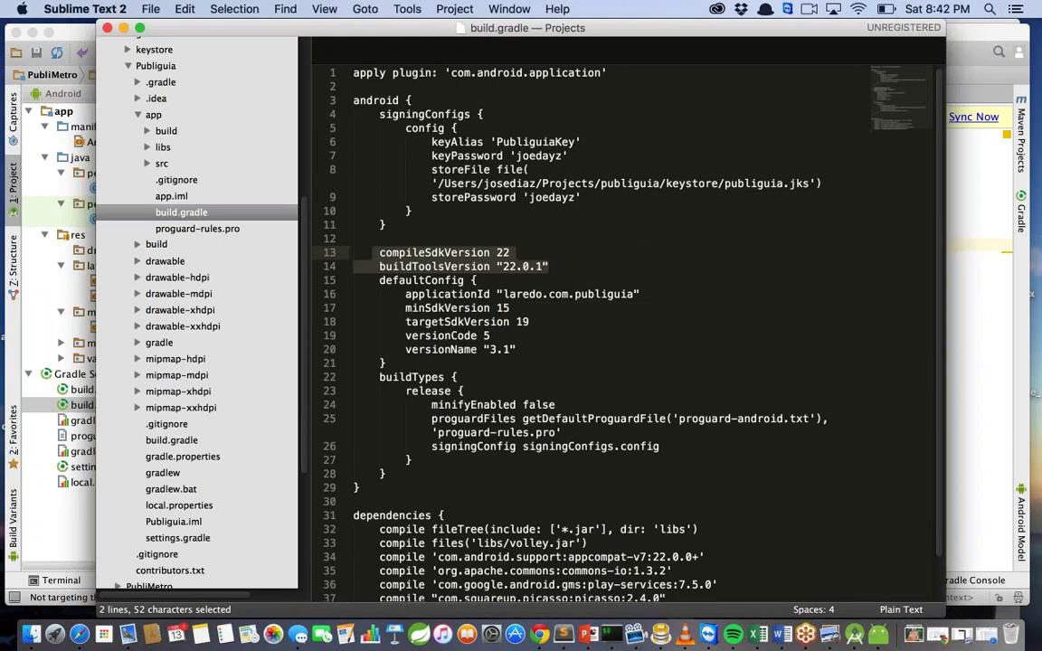
scroll(371, 252, "down", 2)
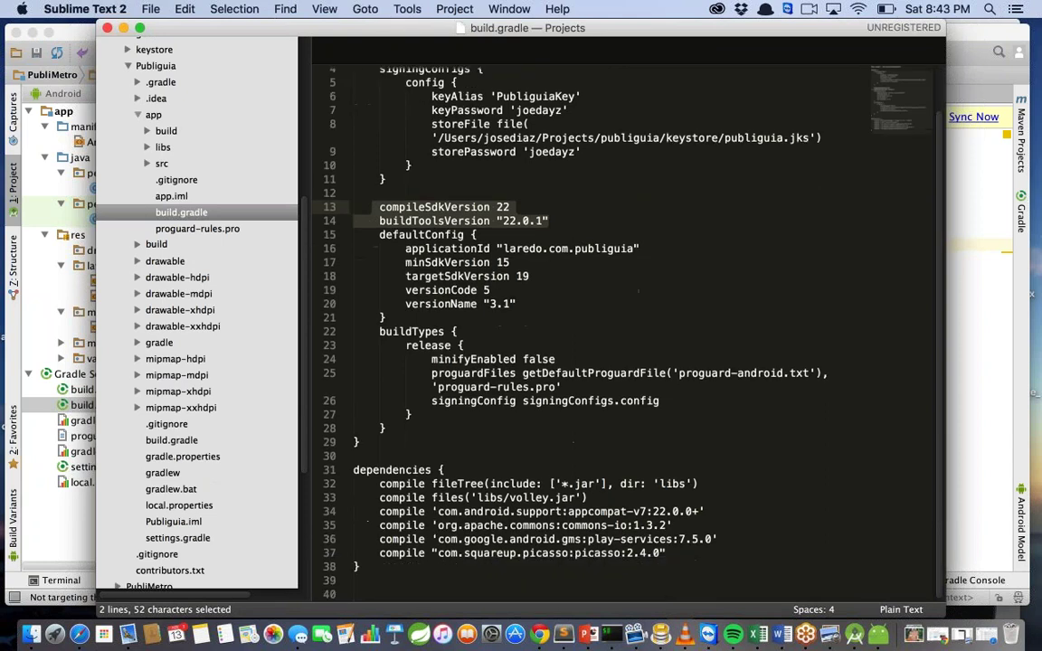
Leave Sublime Text for Android Studio and set minSdkVersion to 15 in the app module's build.gradle
left_click(124, 30)
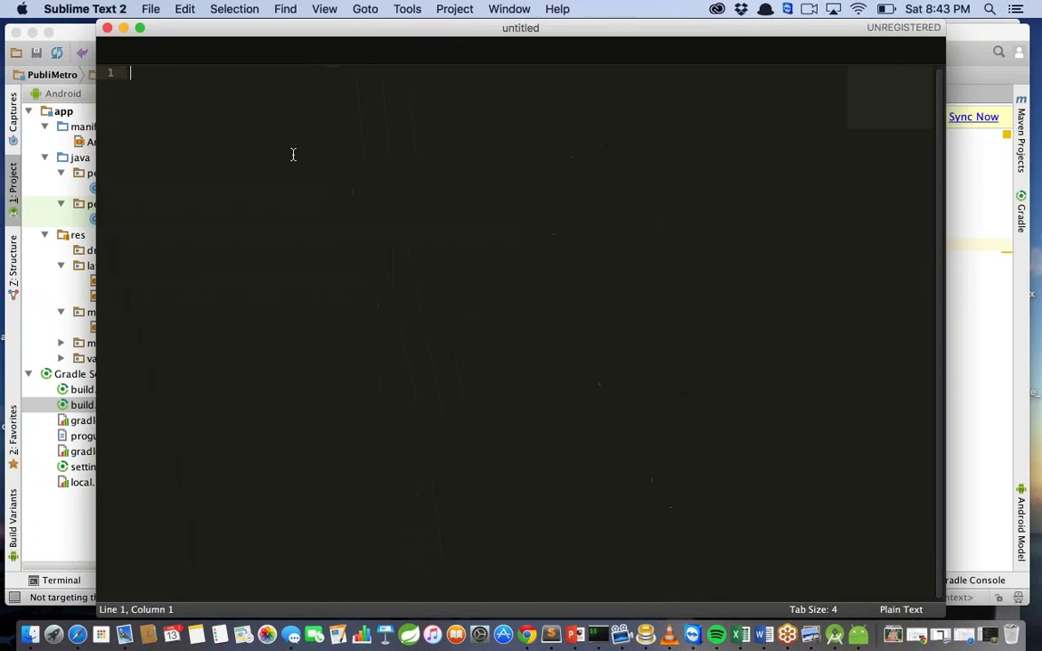
left_click(106, 28)
left_click(538, 296)
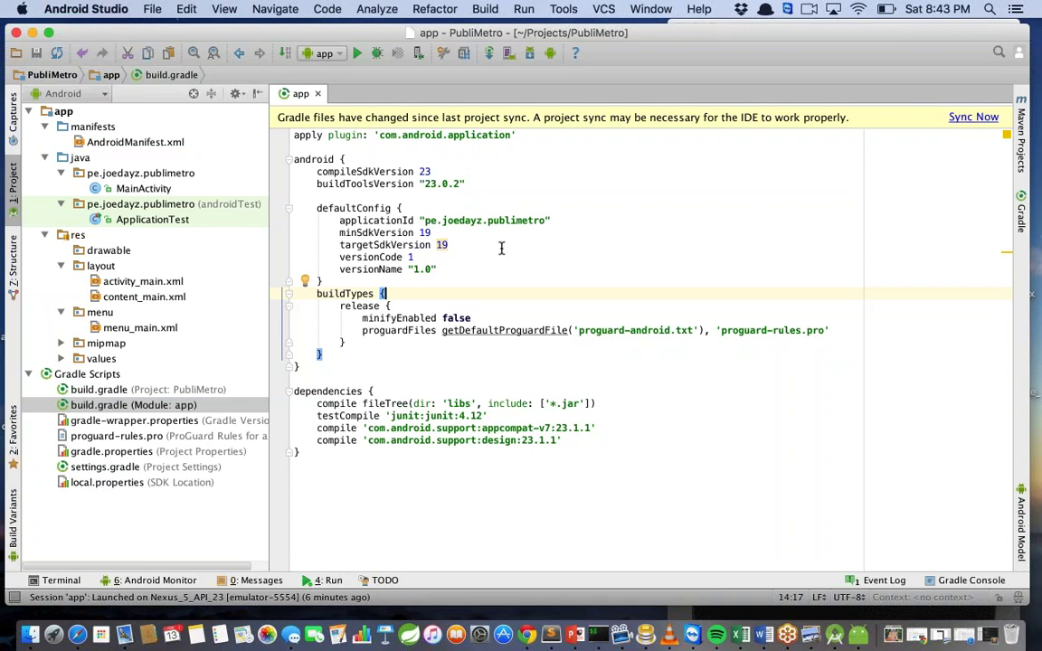
double_click(425, 232)
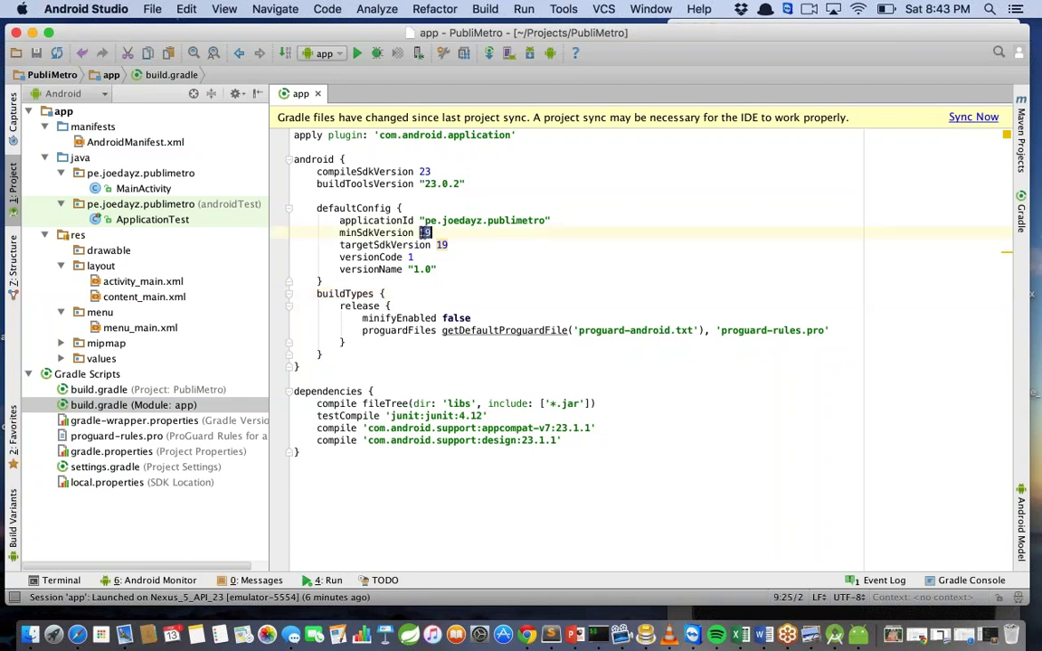
type("15")
Highlight the junit test dependency, and delete the 'com.android.support:design:23.1.1' compile line from the dependencies block
left_click_drag(488, 416, 282, 417)
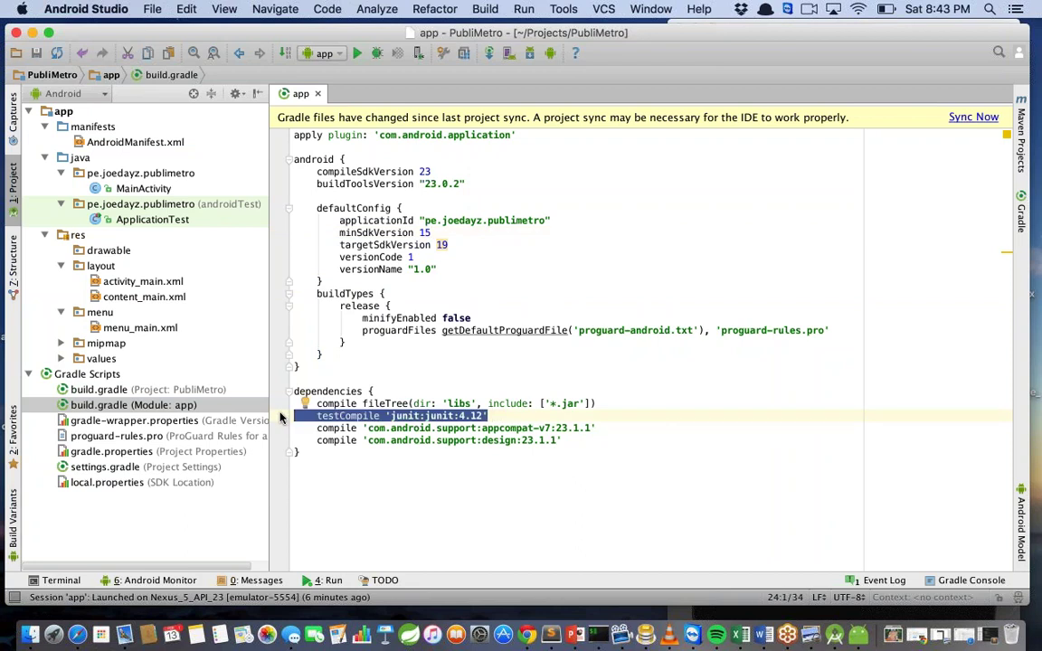
key("Down")
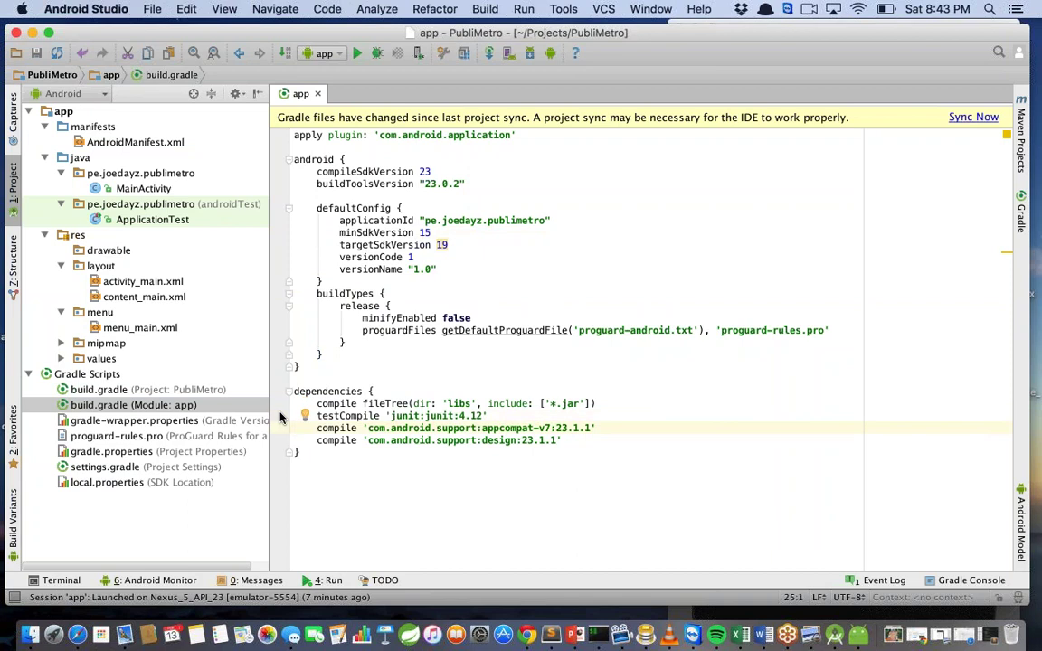
key("Down")
key("shift+End")
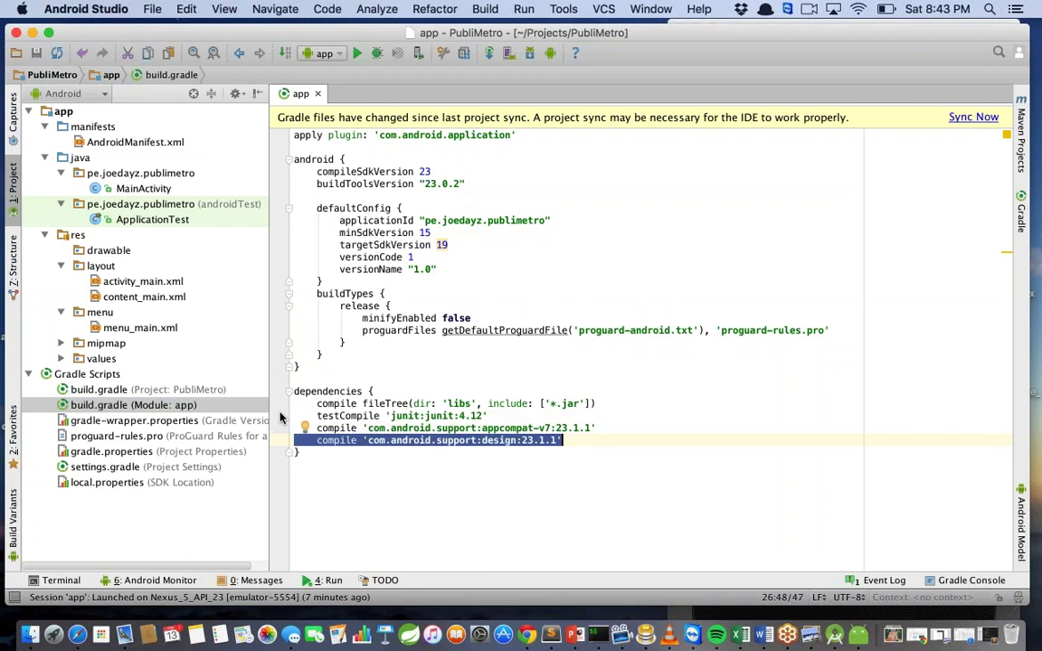
key("BackSpace")
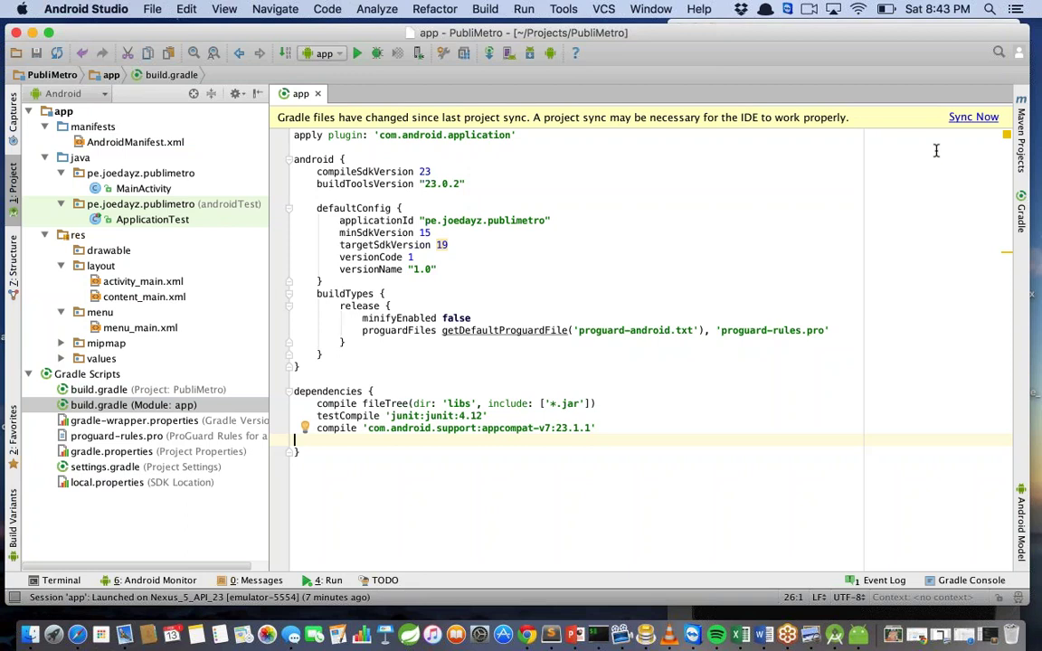
Sync the PubliMetro project with the changed Gradle files and hide the Gradle build messages
left_click(971, 118)
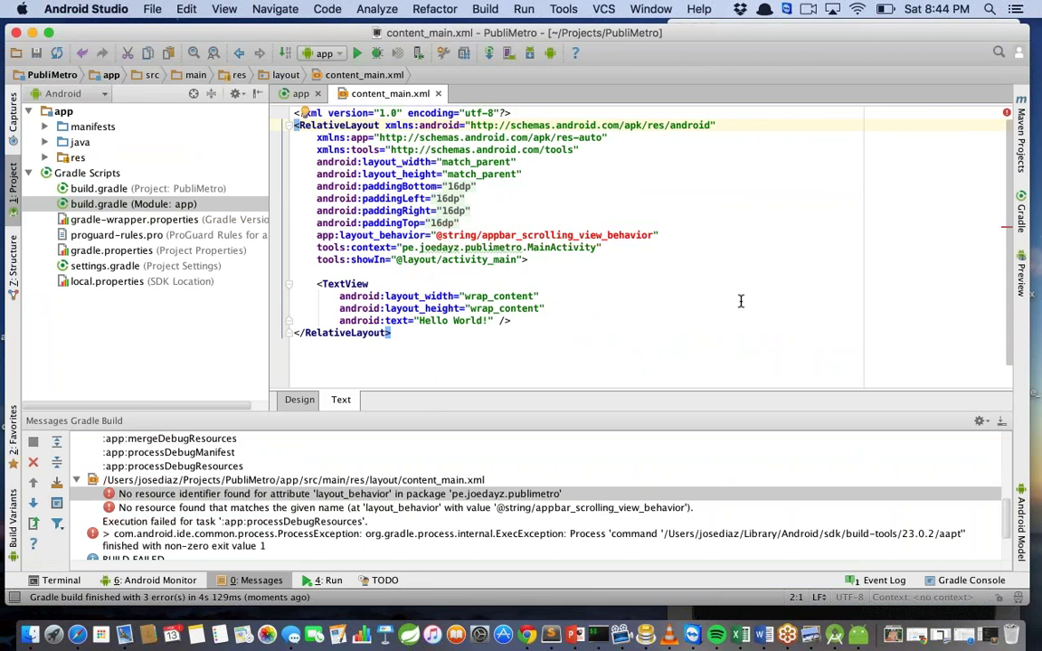
key("super+0")
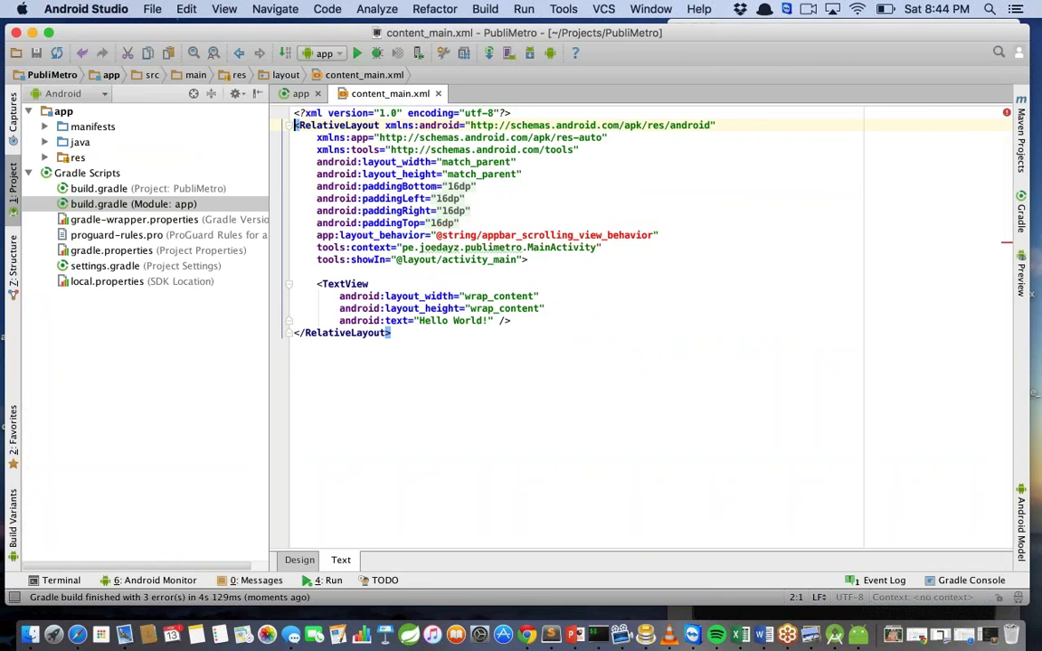
Delete activity_main.xml and content_main.xml together from the res/layout folder
left_click(44, 157)
left_click(60, 188)
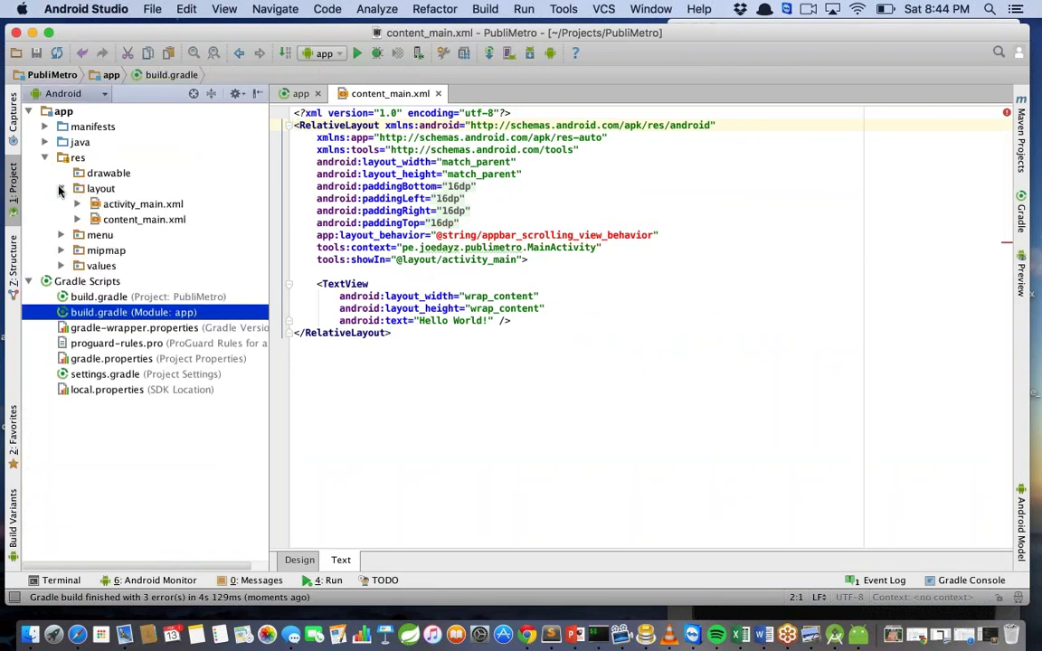
left_click(122, 217)
left_click(145, 207)
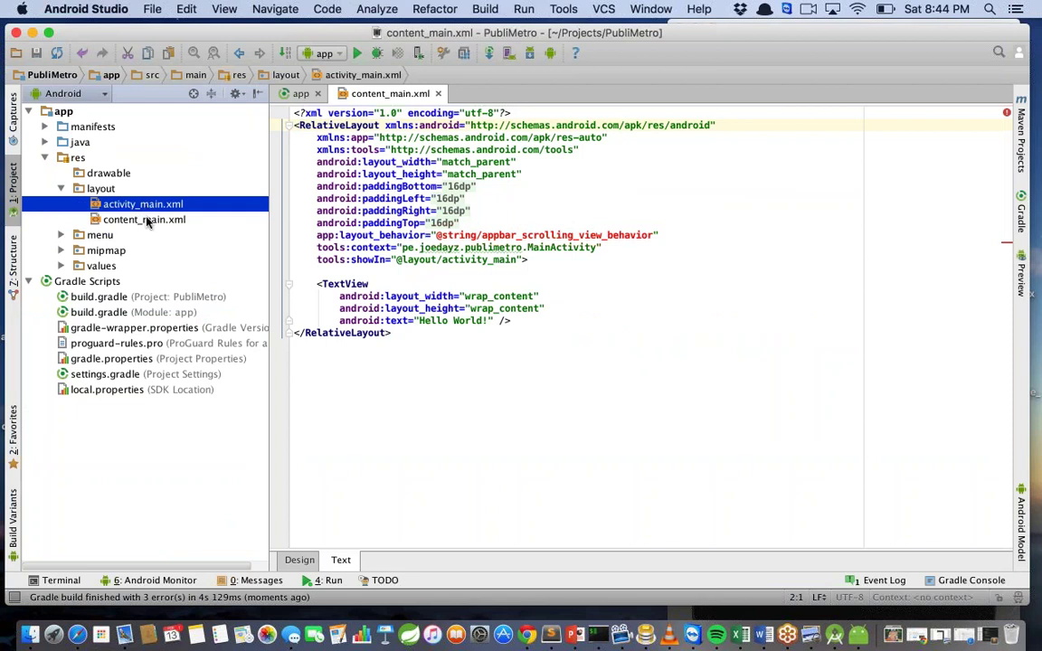
left_click(150, 219, "shift")
right_click(150, 219)
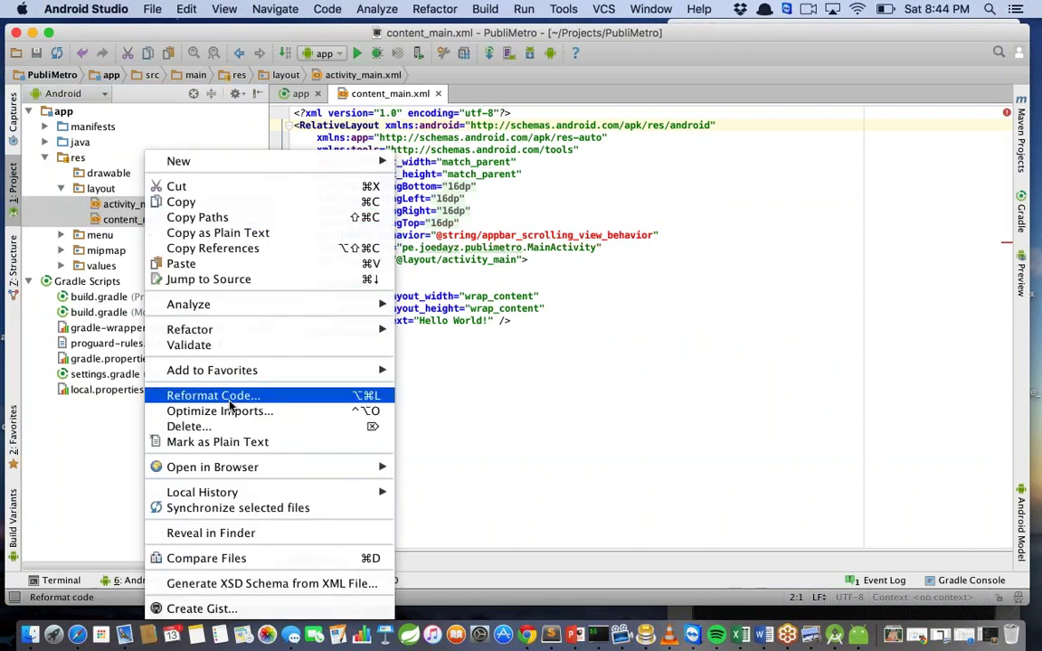
left_click(217, 427)
left_click(580, 360)
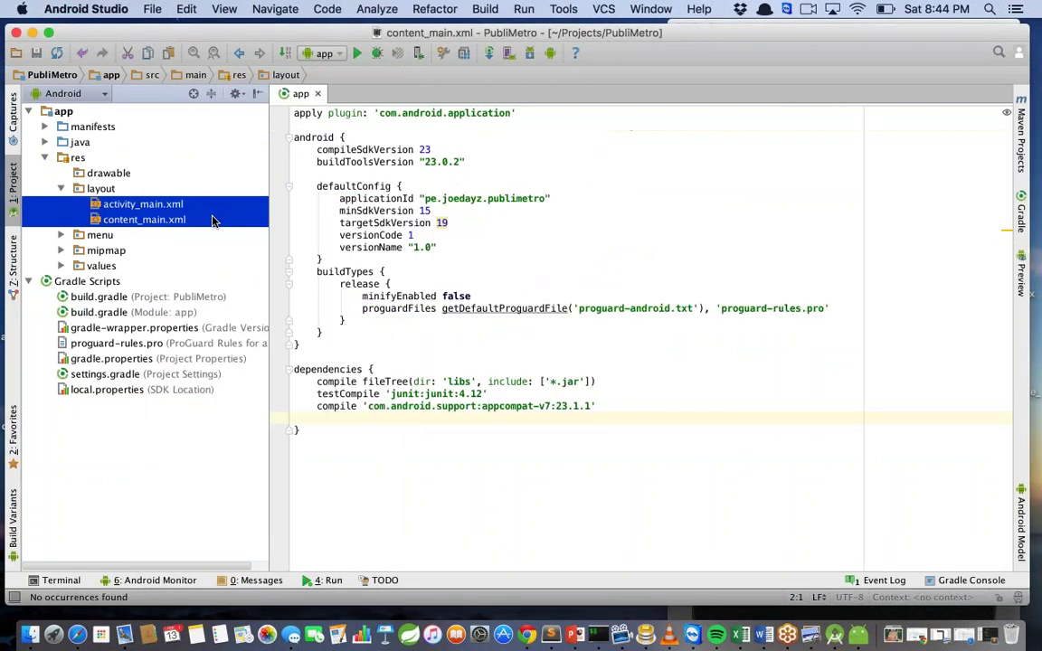
Delete the MainActivity class from the pe.joedayz.publimetro package, using safe delete with usage search
left_click(45, 142)
left_click(60, 158)
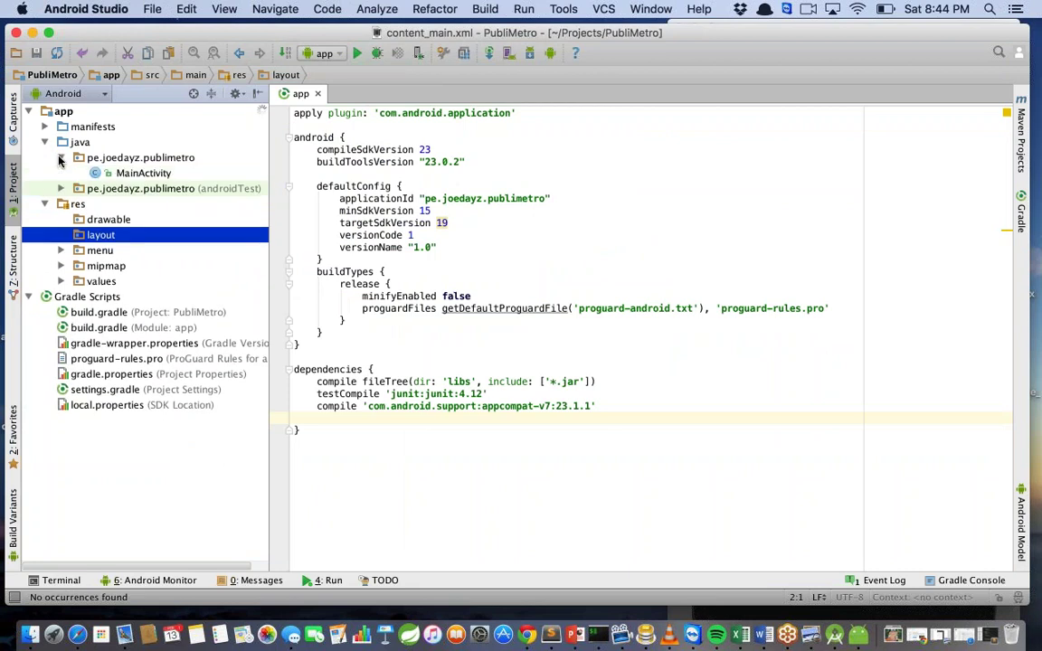
double_click(137, 173)
right_click(138, 173)
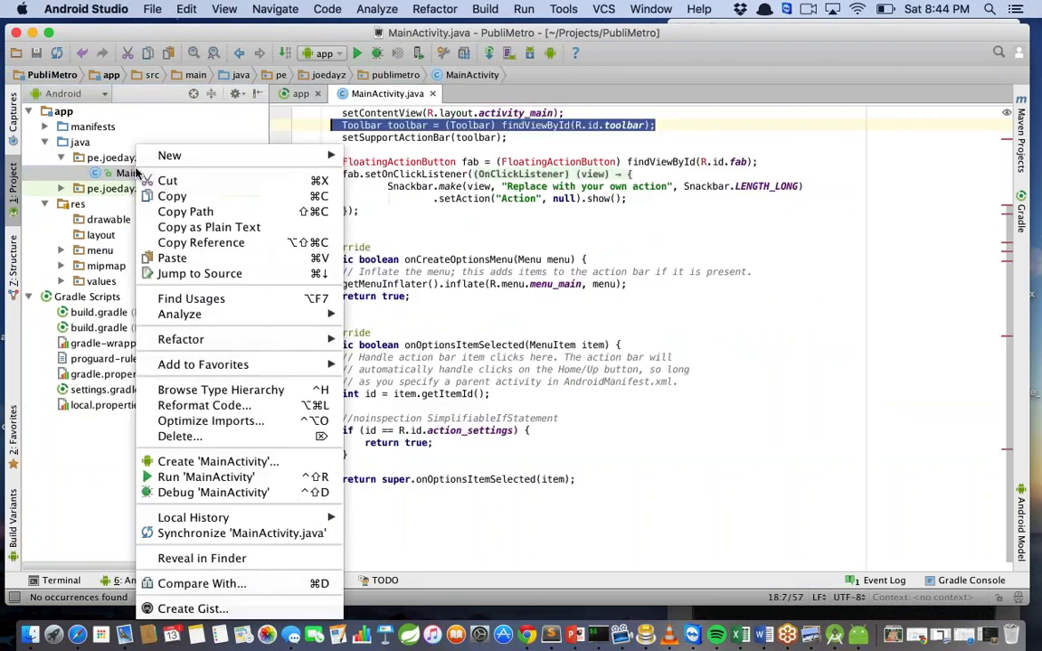
left_click(226, 435)
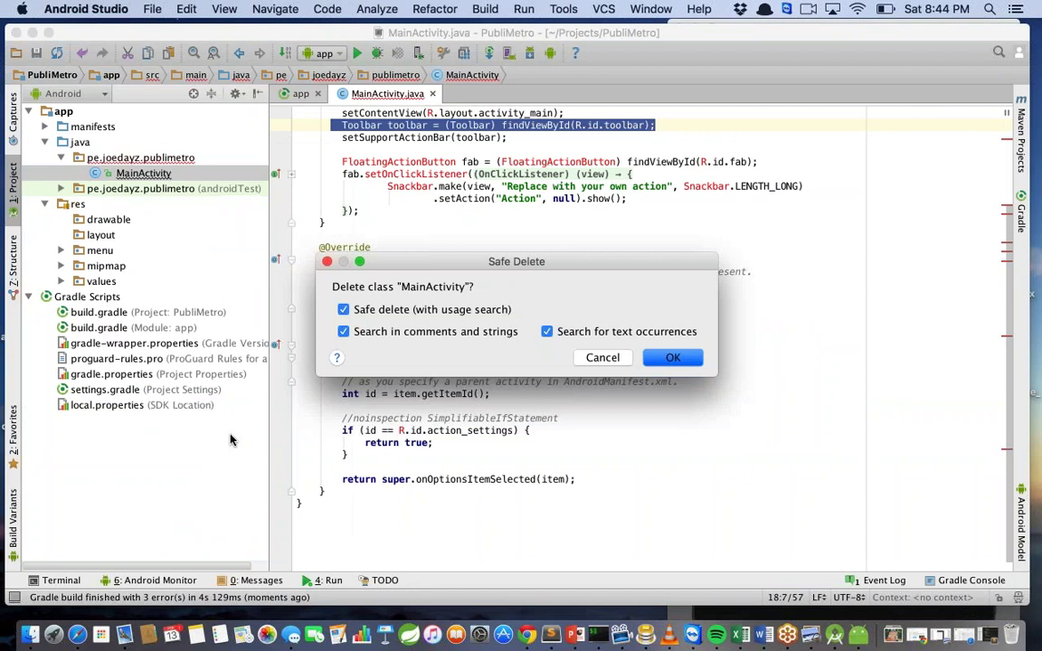
left_click(669, 362)
left_click(651, 498)
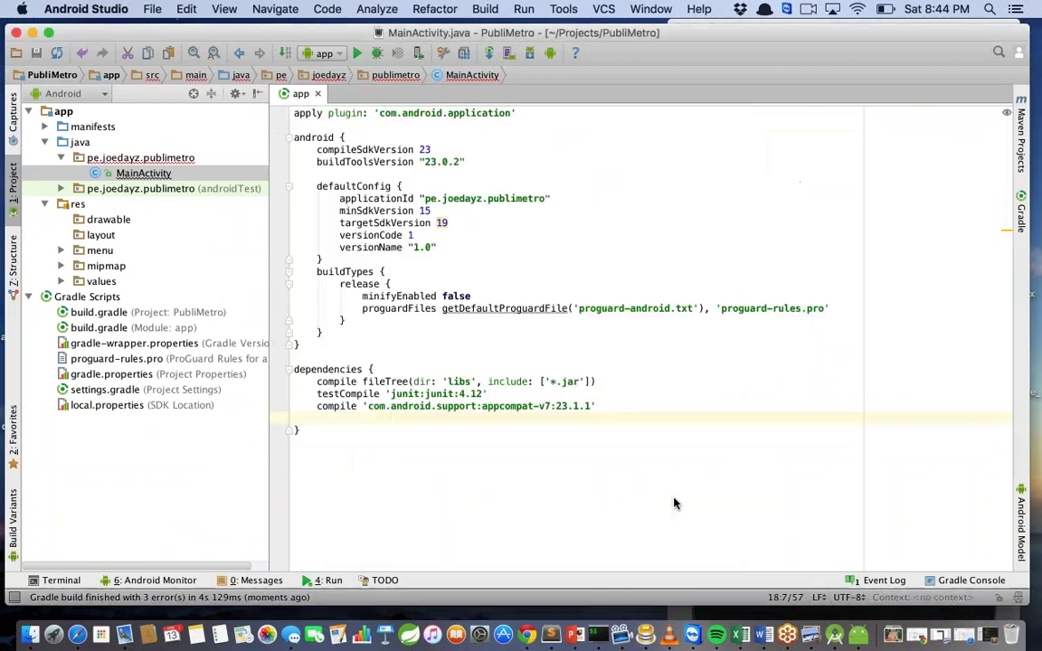
Open the ApplicationTest class in the androidTest package and delete it from the project
left_click(60, 173)
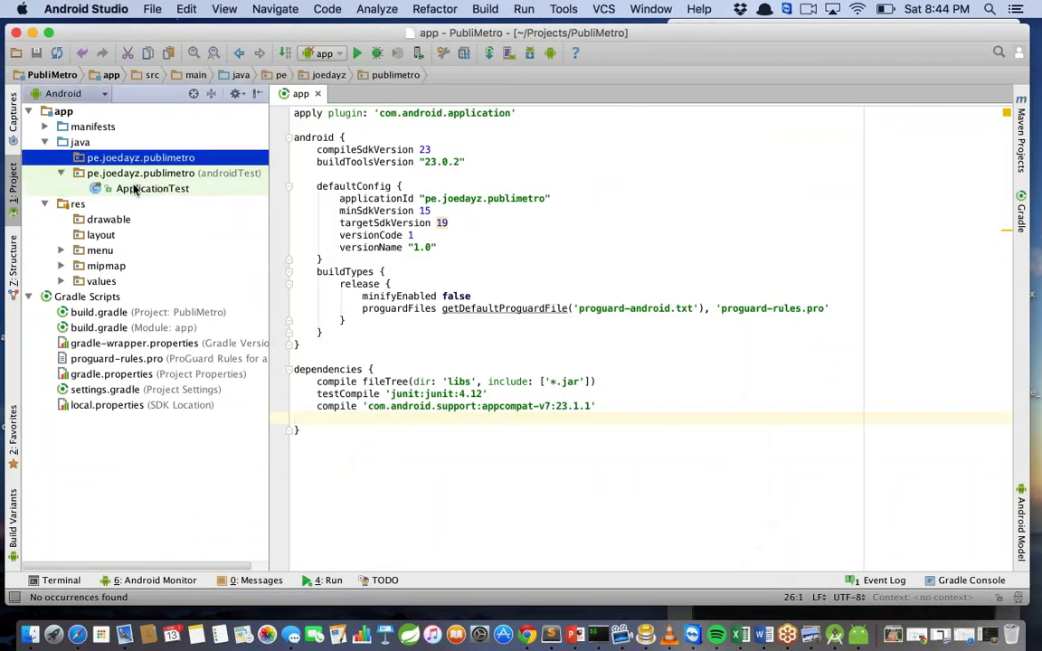
left_click(134, 188)
double_click(134, 188)
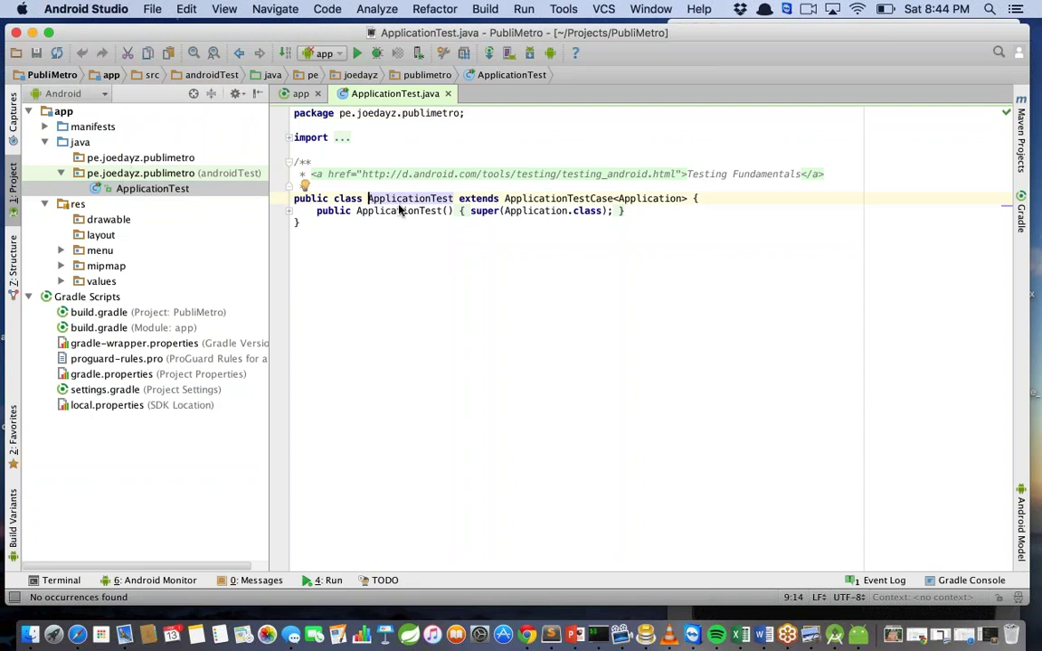
right_click(170, 186)
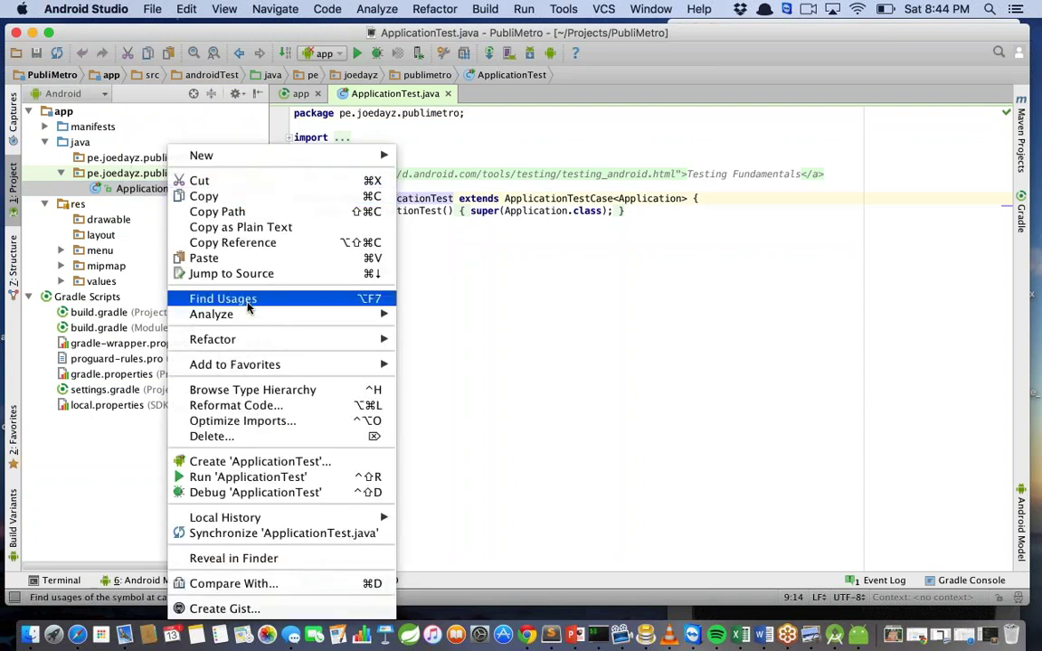
left_click(260, 436)
left_click(674, 358)
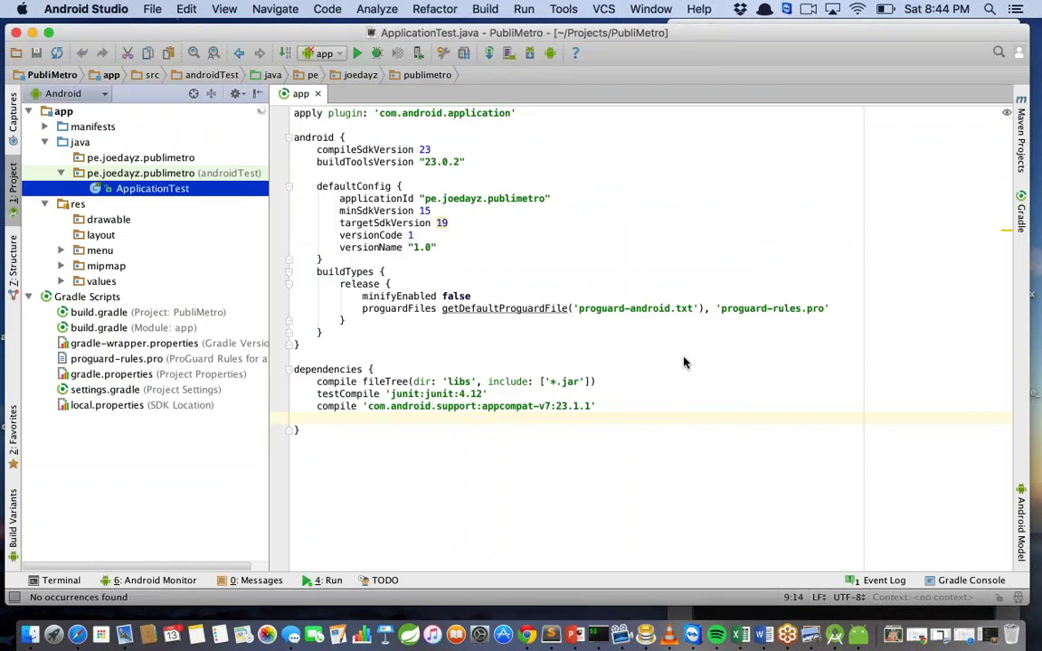
Add an empty line after the buildTypes block in the app module's build.gradle and sync the project
left_click(130, 327)
double_click(129, 312)
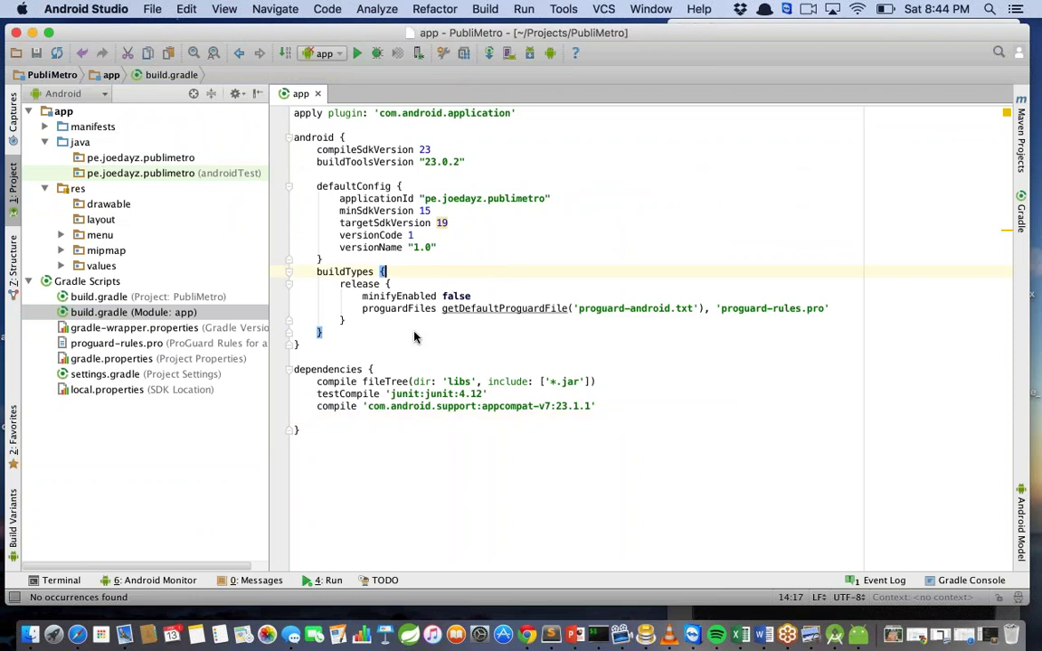
left_click(387, 333)
key("Return")
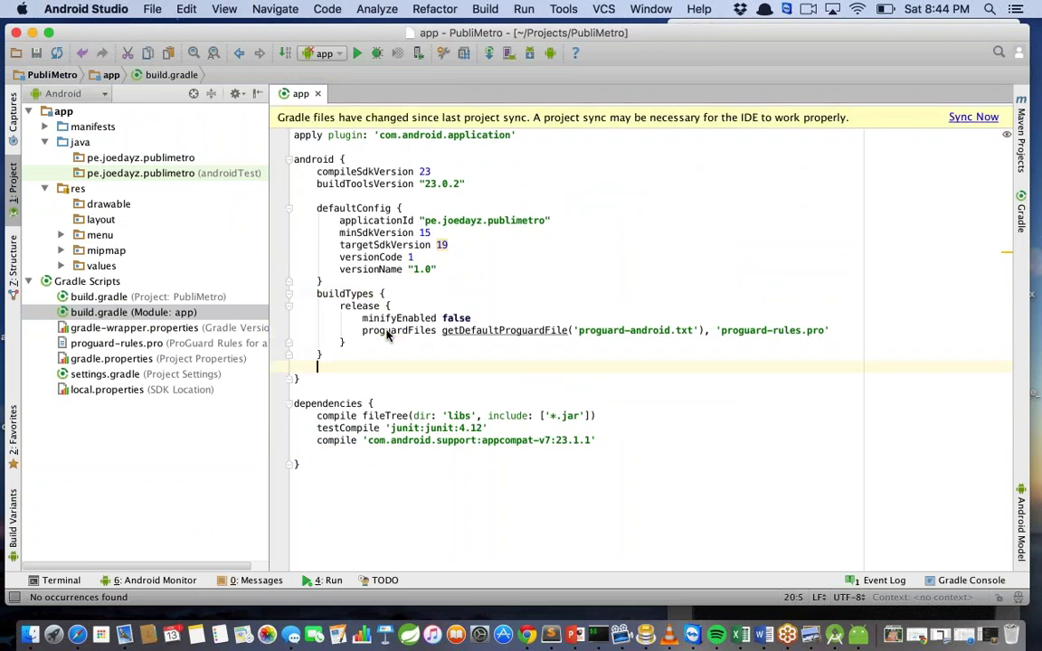
left_click(973, 116)
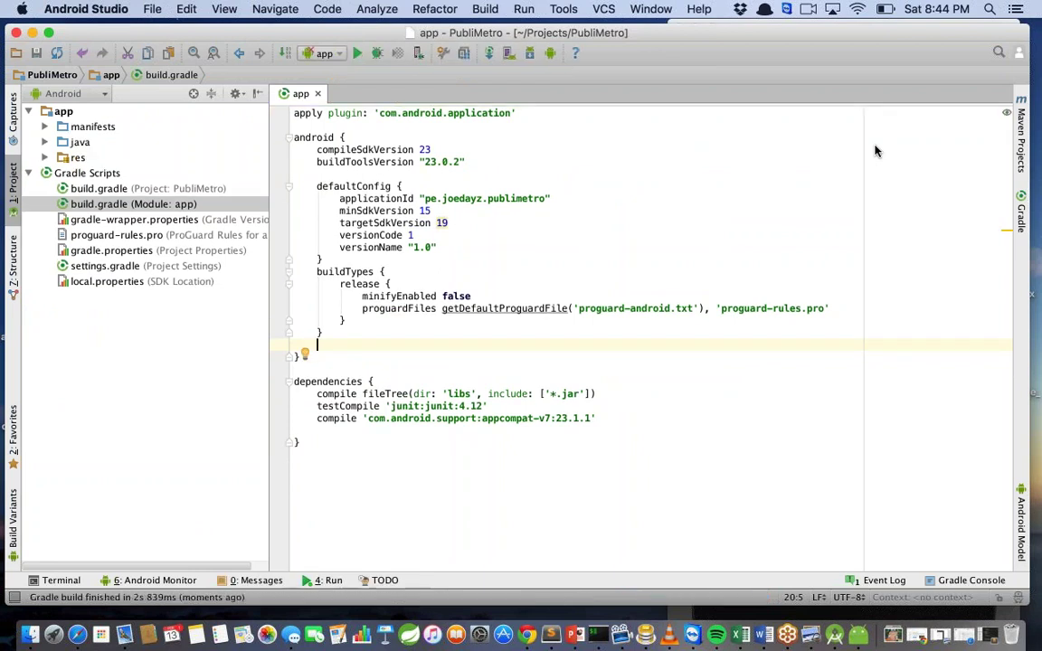
Expand the res folder's menu, mipmap and values subfolders to examine the remaining resources, keeping the ic_launcher.png group collapsed
left_click(47, 158)
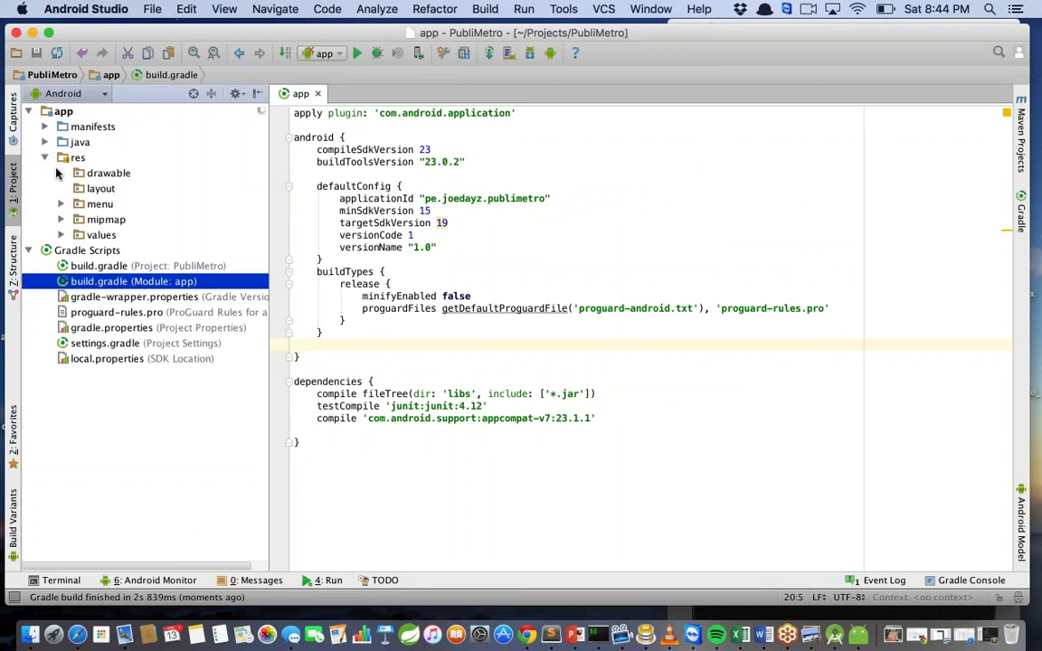
left_click(60, 205)
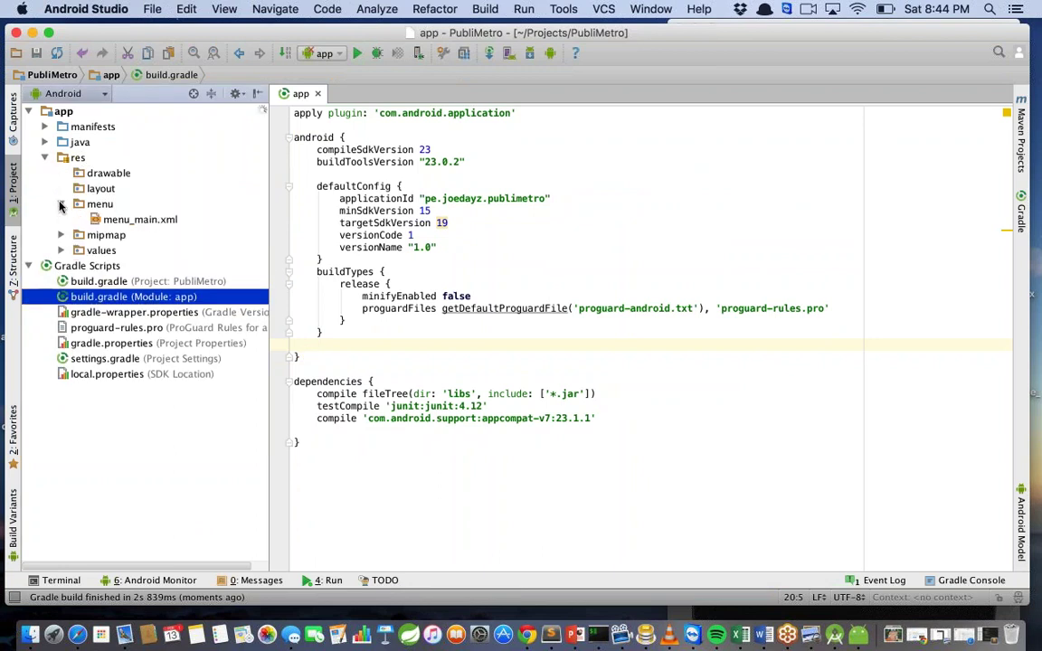
left_click(61, 236)
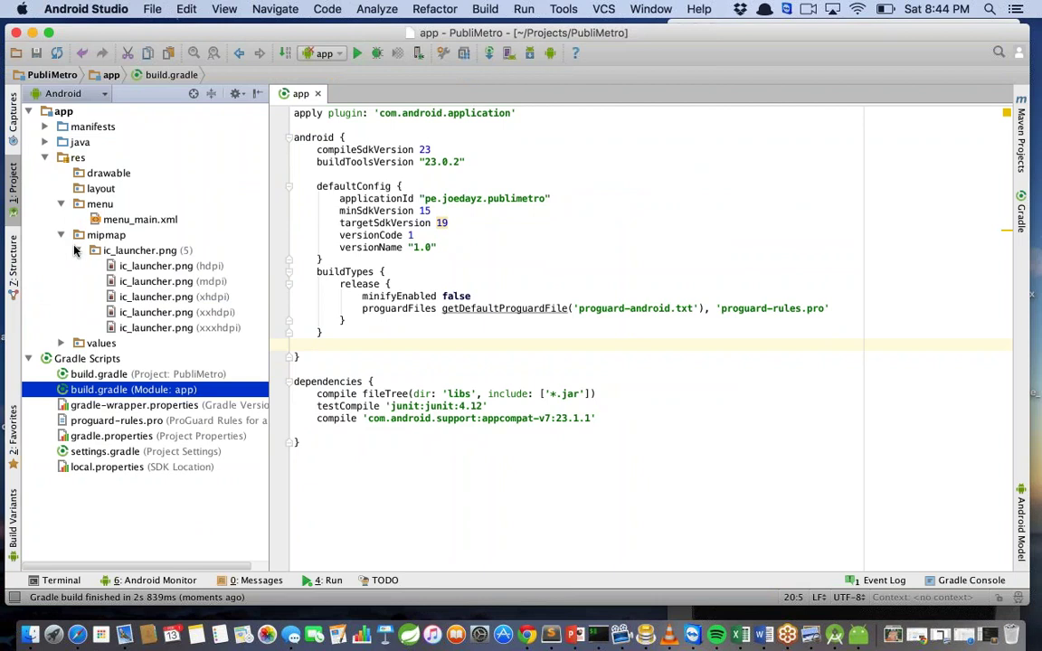
left_click(76, 251)
left_click(61, 266)
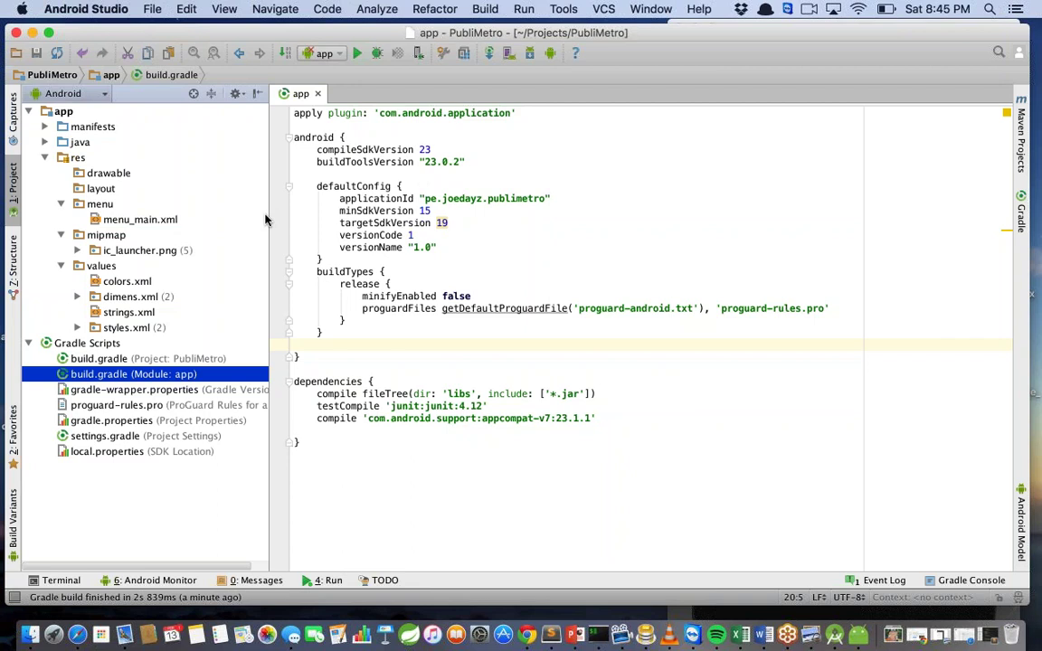
Open an iTerm window clear of the project tree, and sync the changed Gradle files in Android Studio
left_click(597, 642)
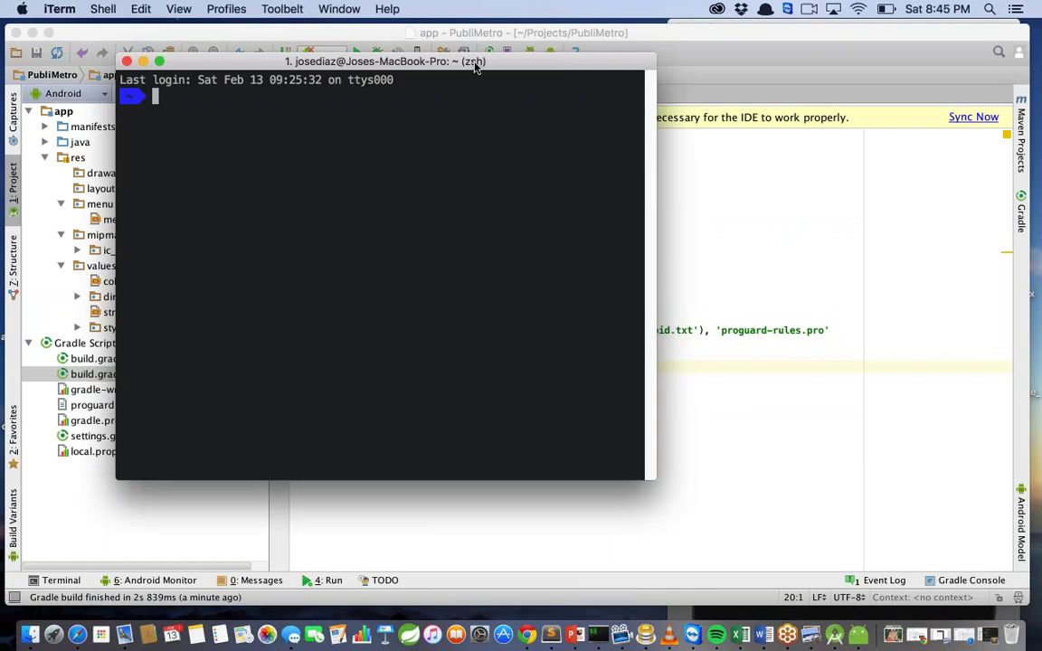
left_click_drag(468, 68, 573, 130)
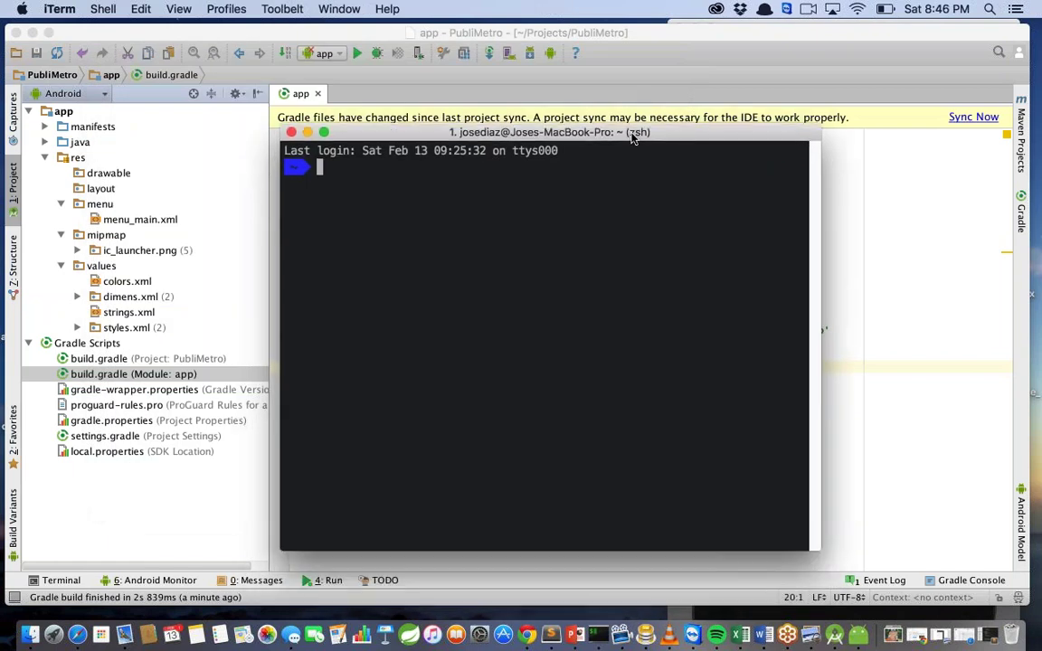
left_click(966, 122)
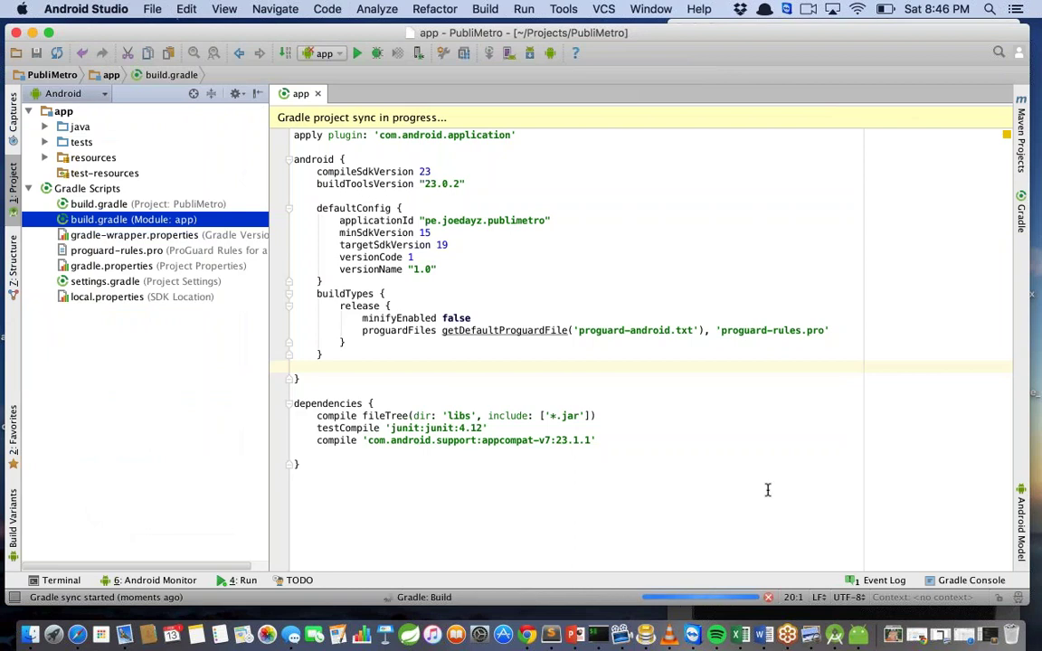
Switch to Chrome and open the repositories list of the developer's own GitHub profile in a new tab
left_click(601, 637)
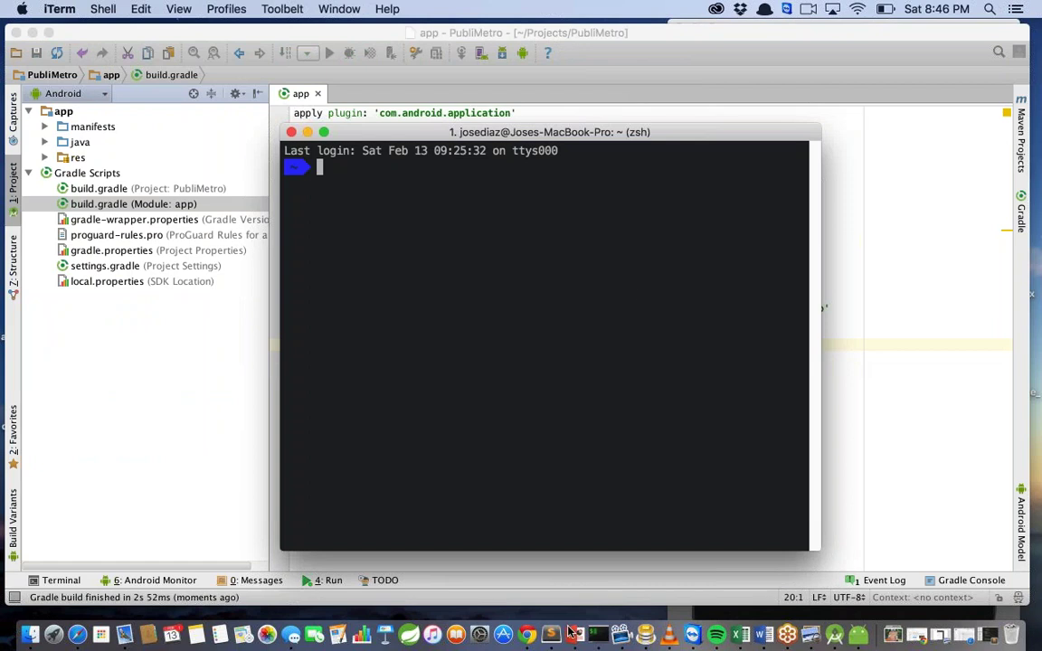
left_click(528, 636)
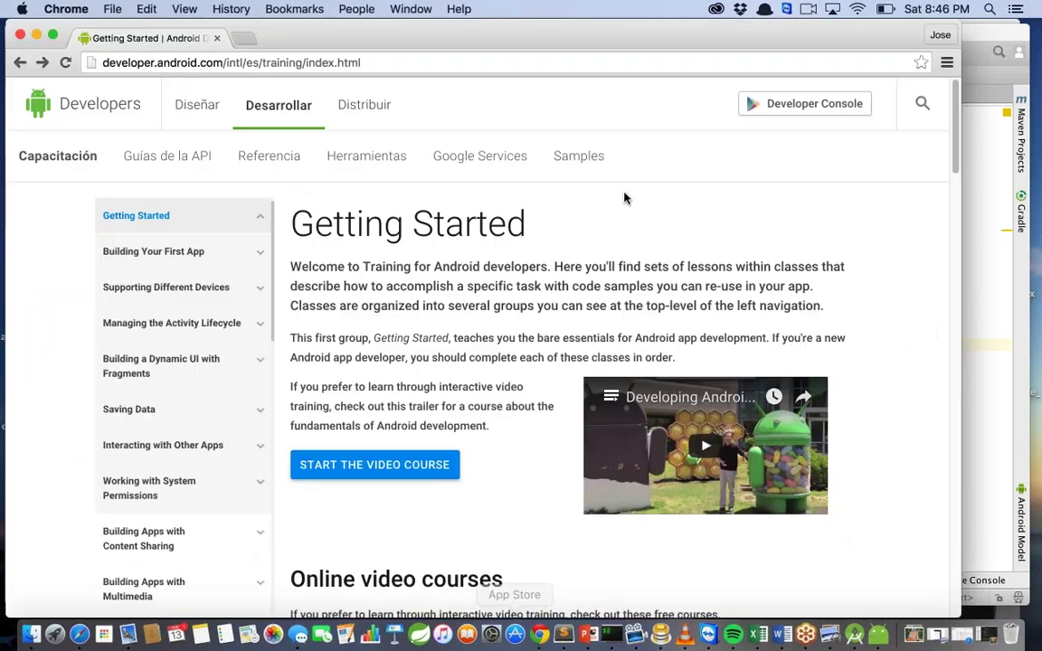
left_click(245, 38)
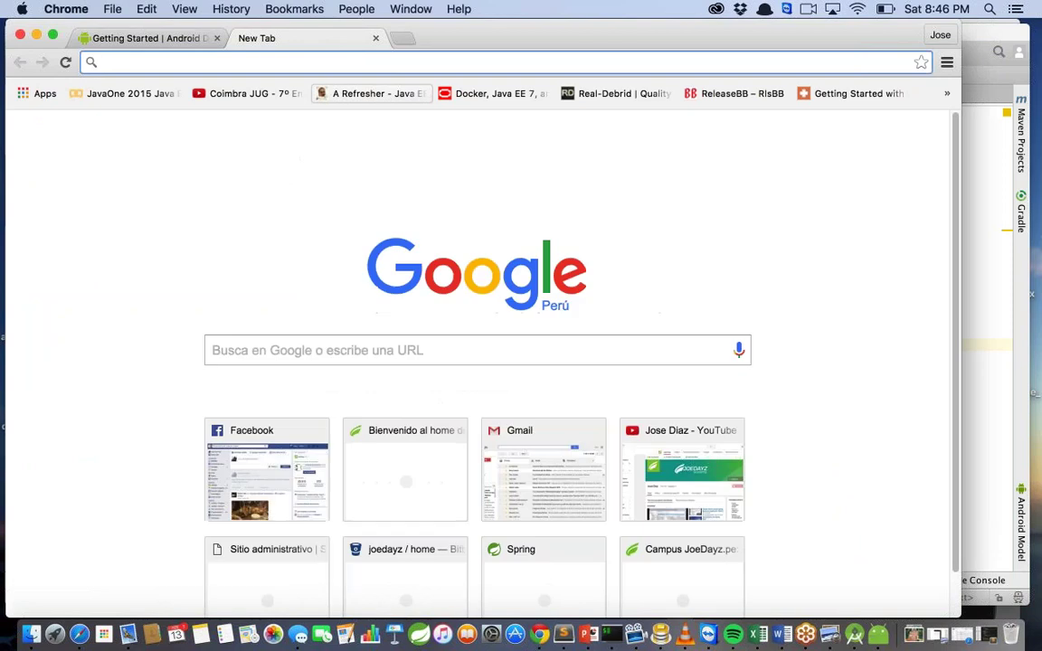
type("git")
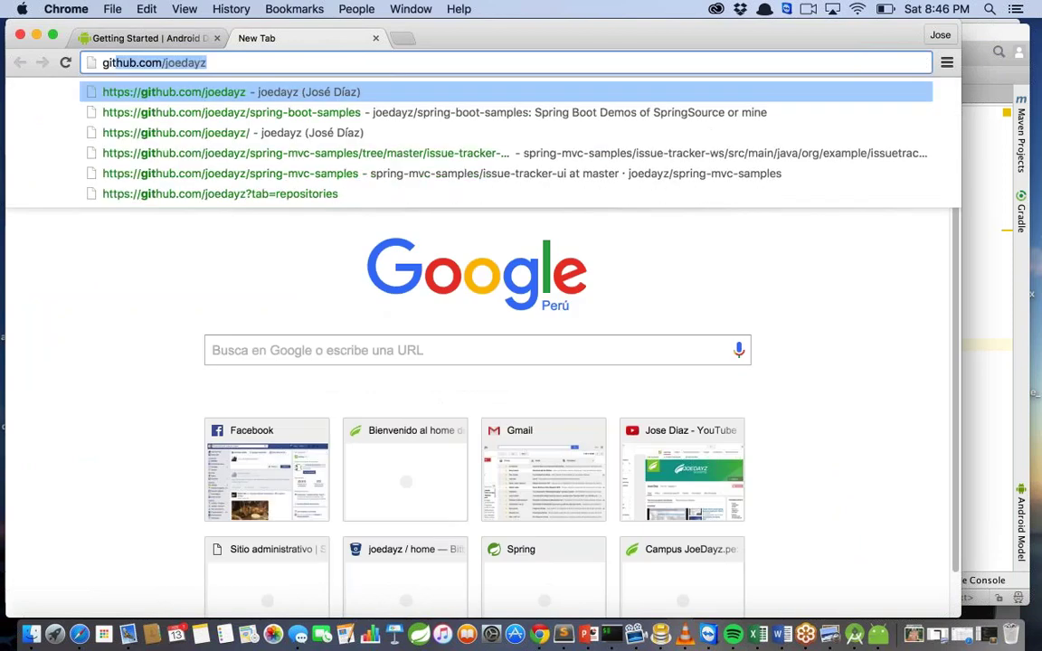
key("Return")
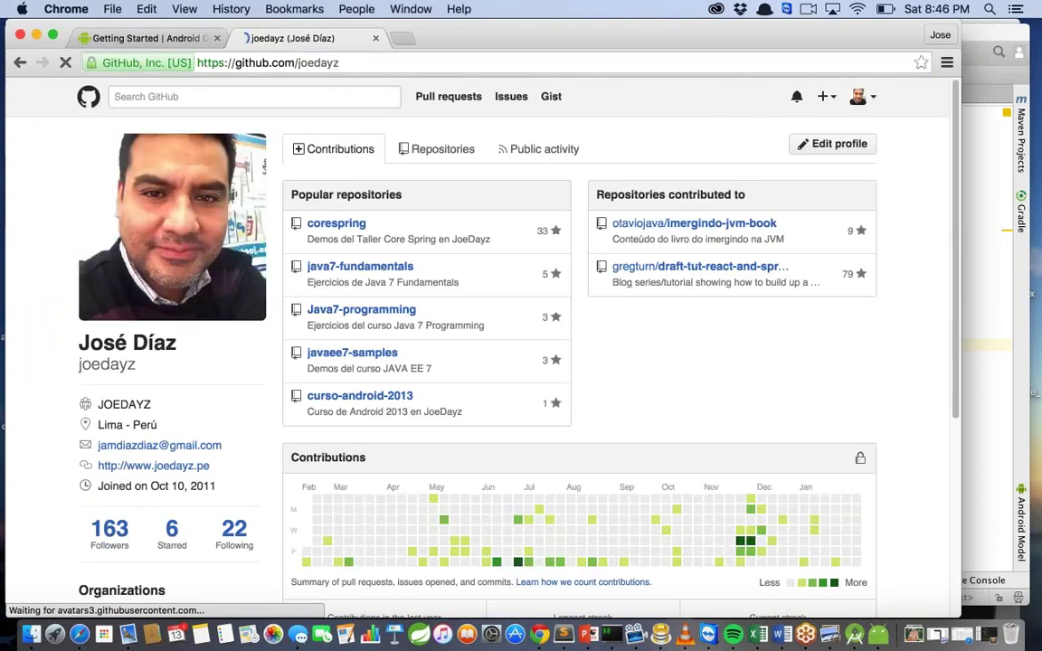
left_click(453, 154)
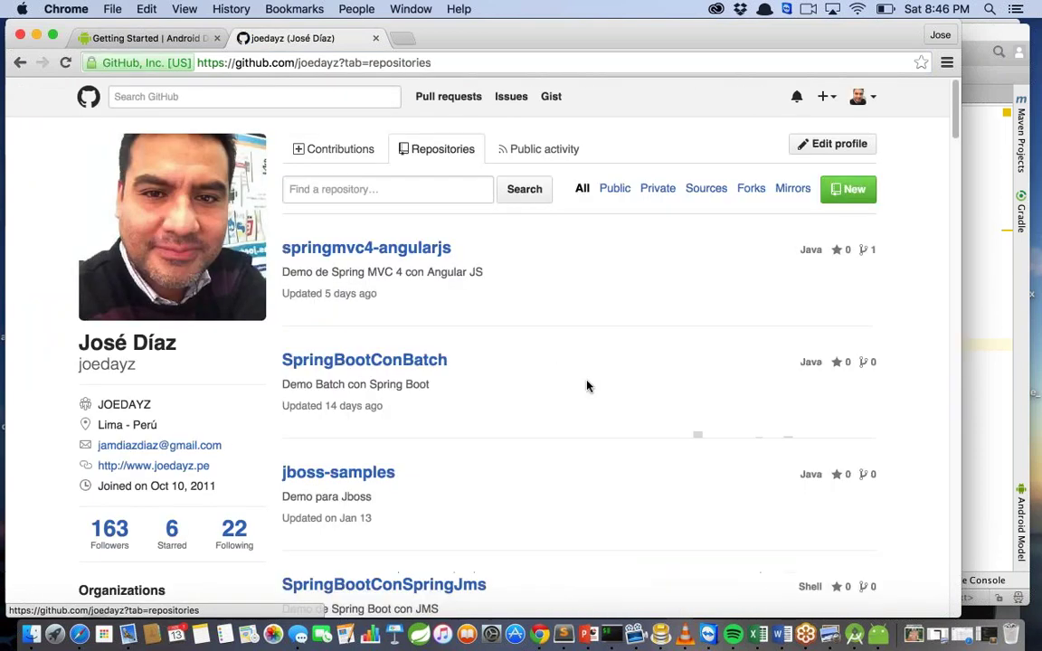
Look through the profile's full repository list and the options for creating a repository or organization
scroll(586, 384, "down", 15)
scroll(586, 386, "down", 20)
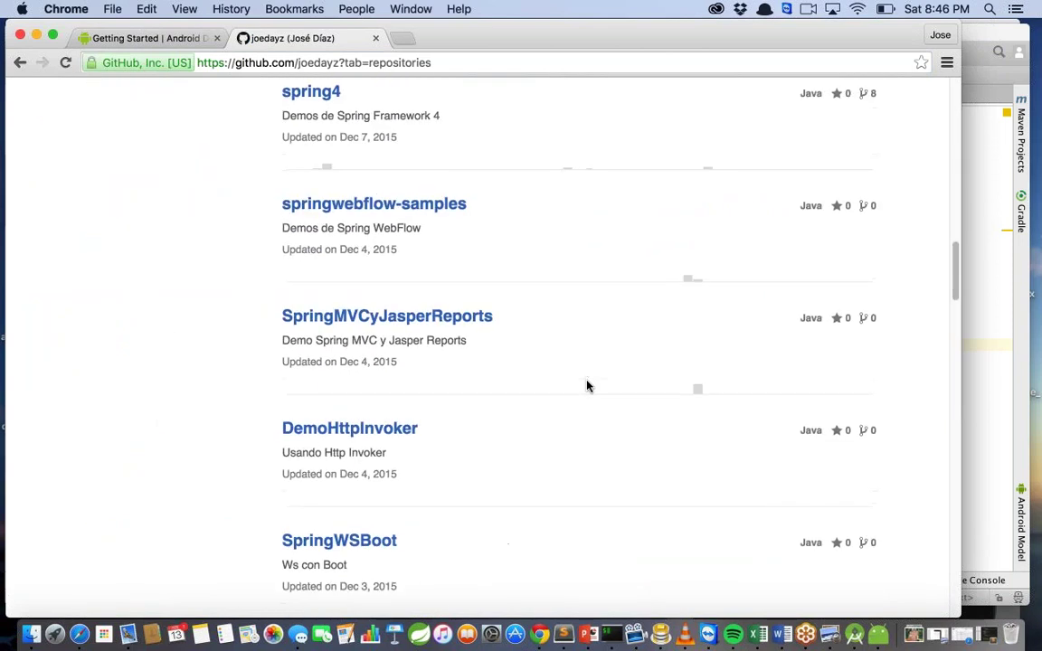
scroll(586, 386, "down", 20)
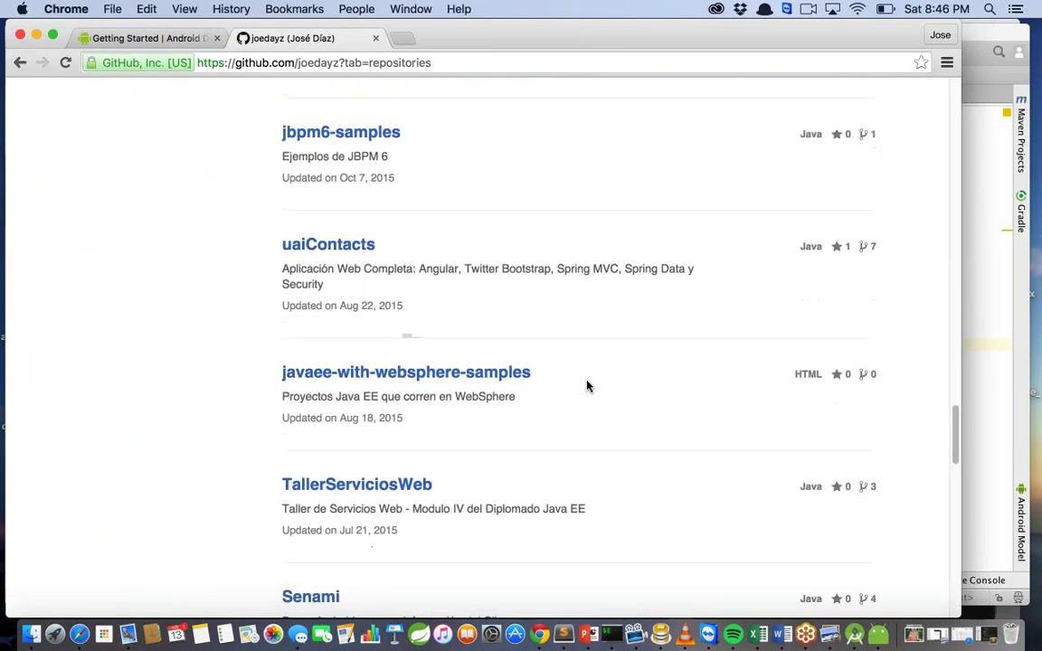
scroll(586, 387, "down", 3)
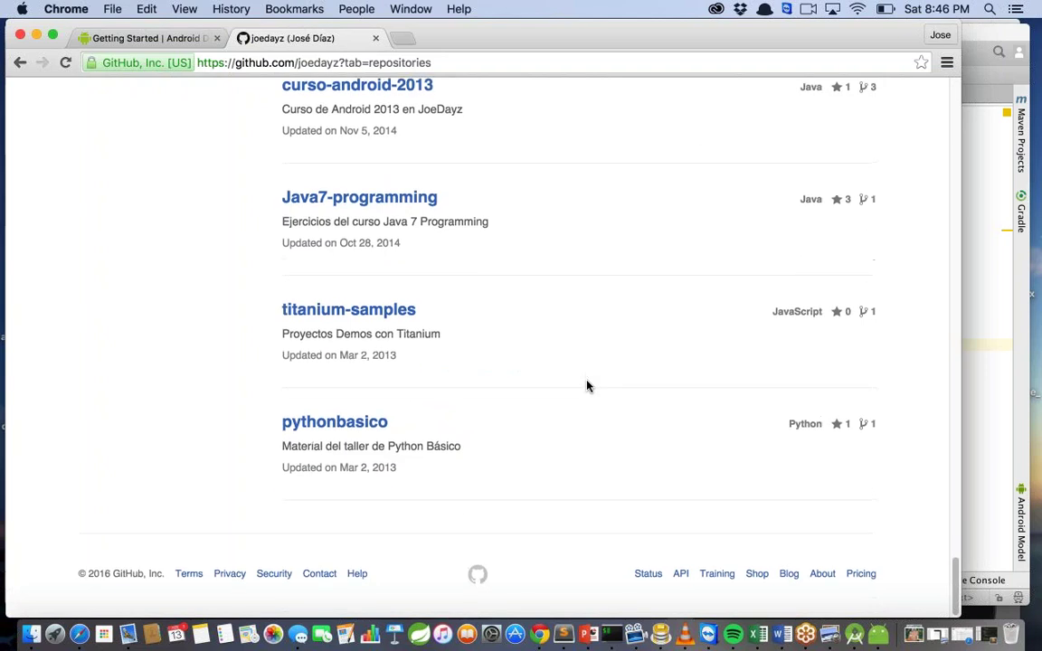
scroll(865, 255, "up", 3)
scroll(866, 255, "up", 20)
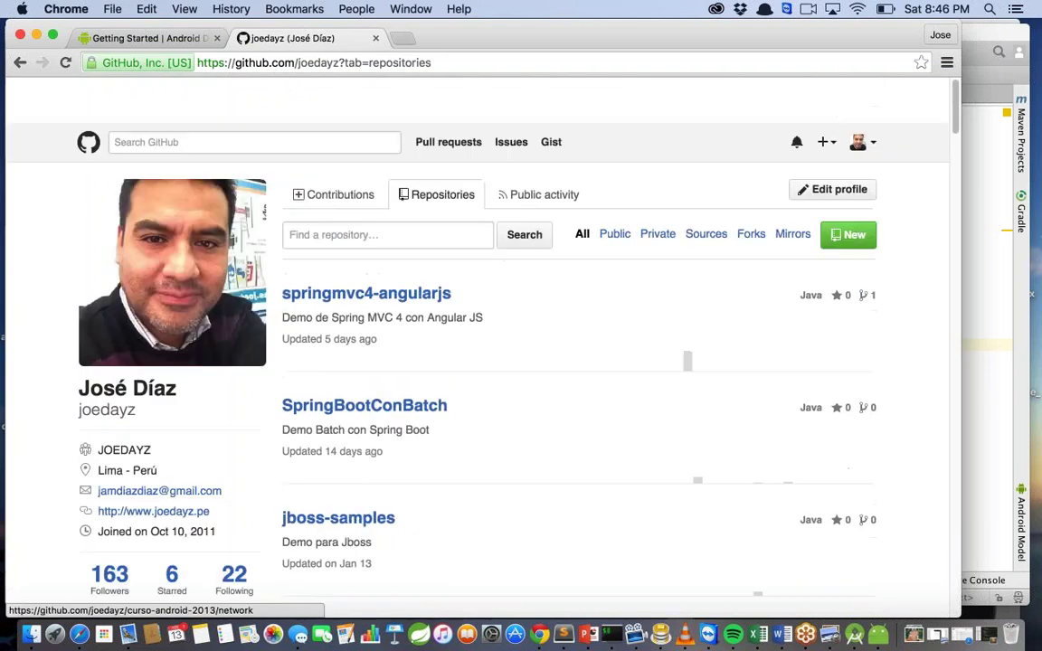
left_click(825, 99)
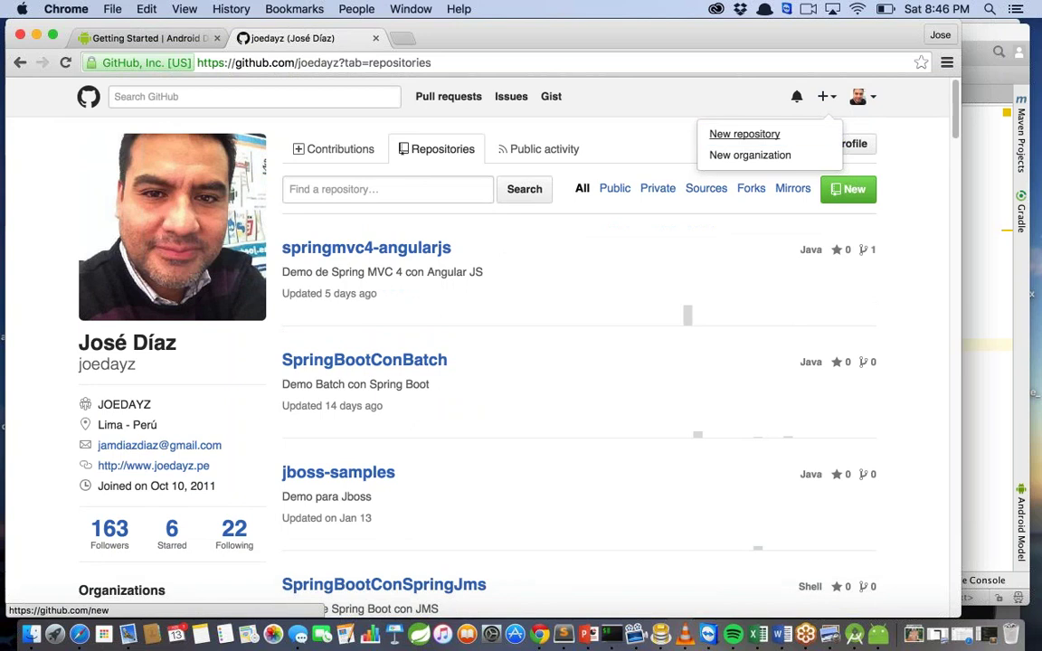
left_click(752, 99)
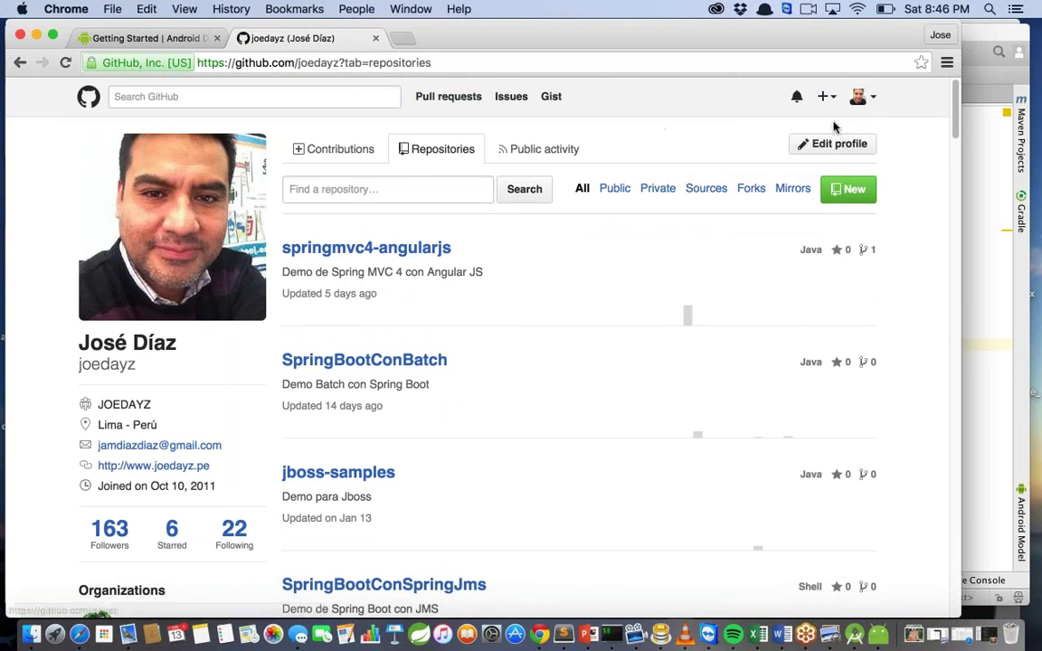
Sign out of GitHub and open the sign-up form to examine its username, email address and password fields
left_click(873, 102)
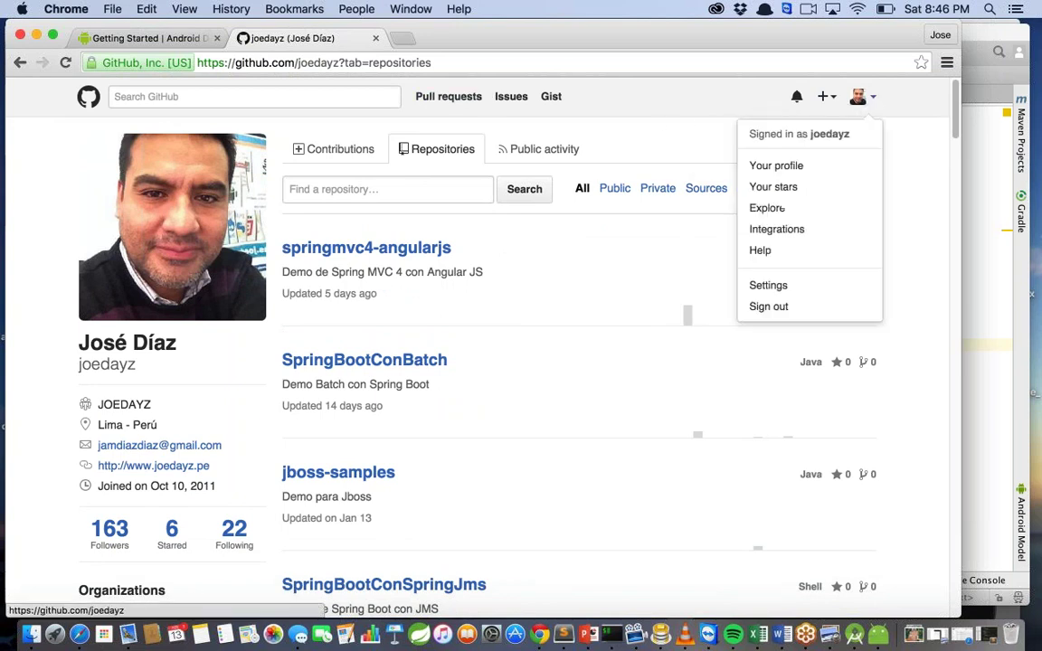
left_click(790, 313)
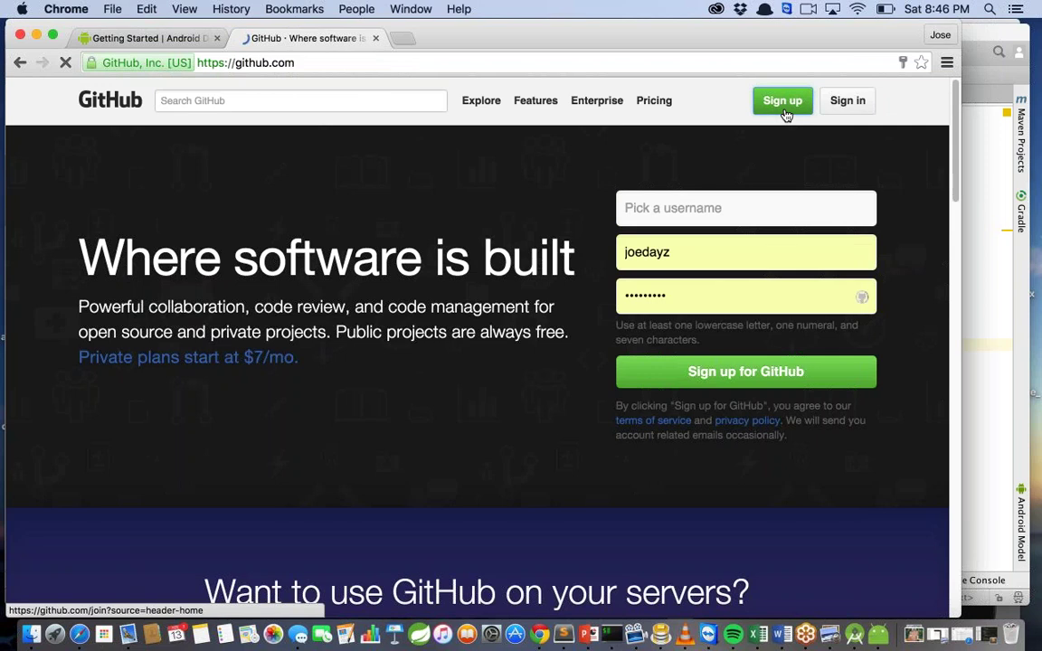
left_click(785, 112)
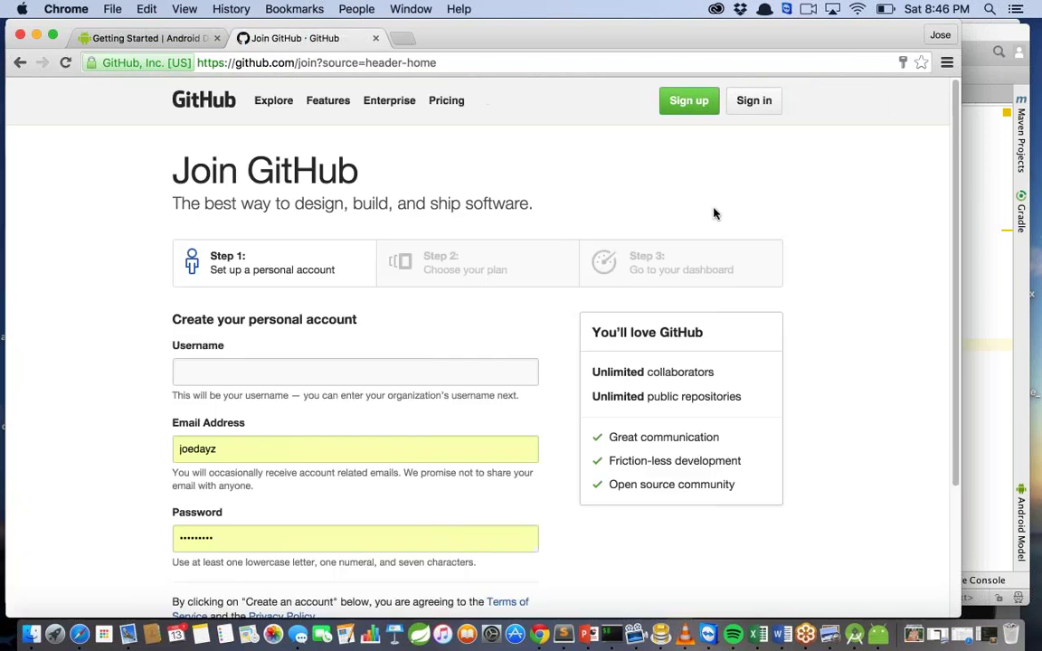
left_click(438, 359)
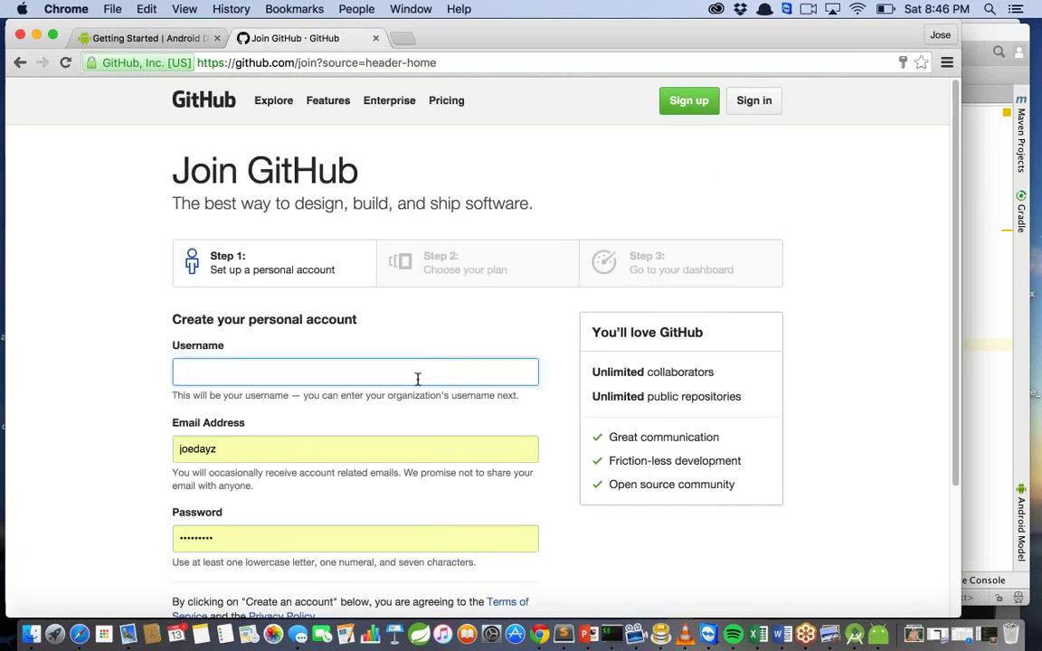
left_click(284, 450)
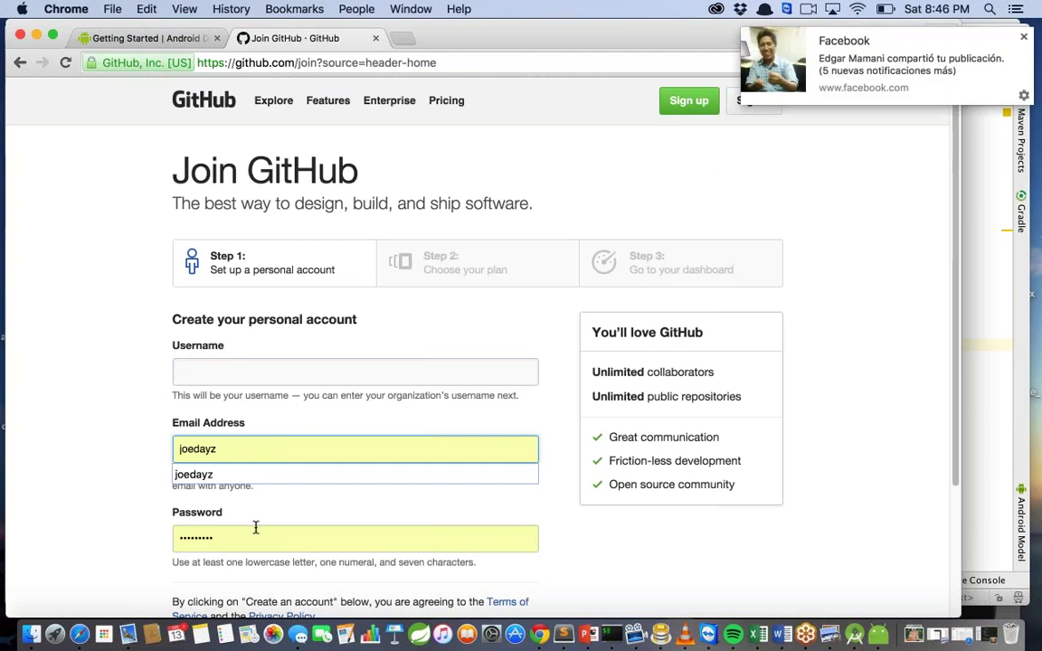
left_click_drag(297, 63, 452, 80)
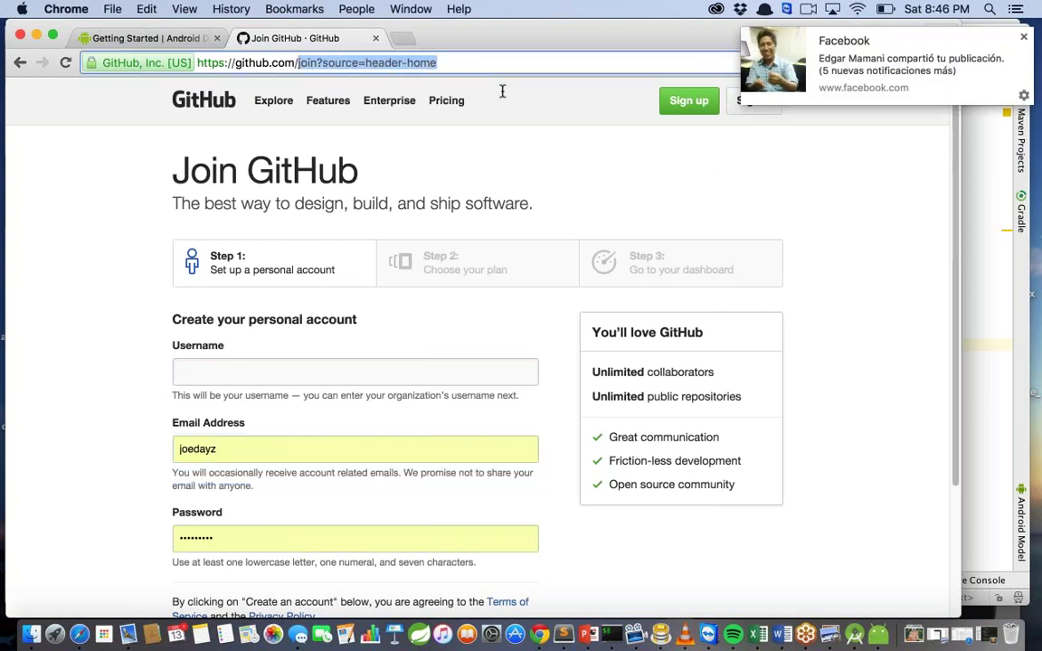
type("pepito")
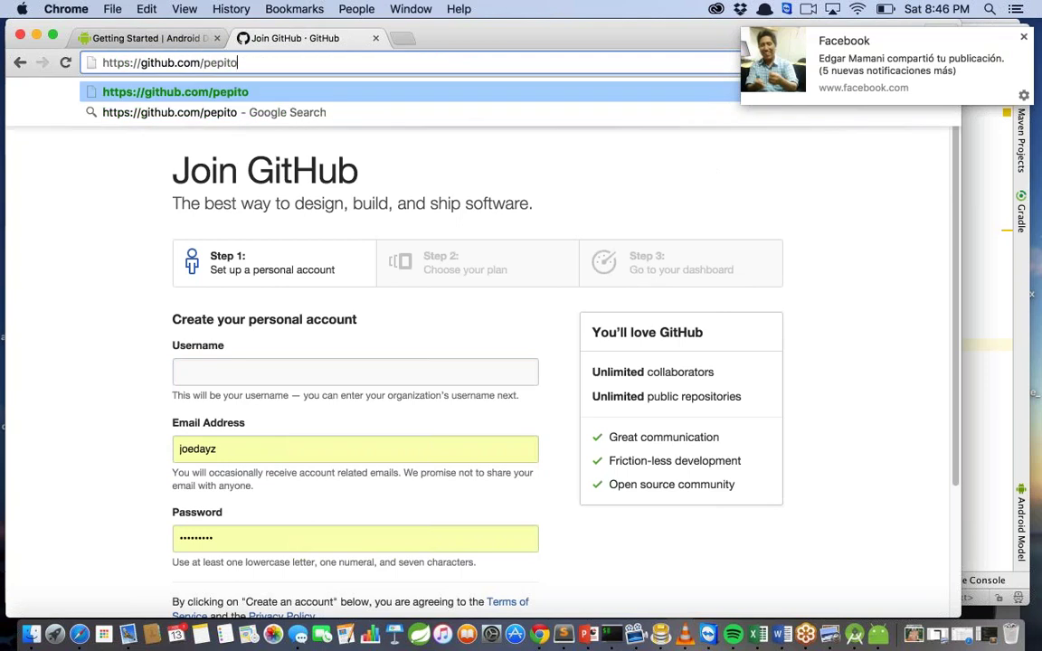
key("BackSpace")
key("BackSpace")
key("BackSpace")
key("BackSpace")
key("BackSpace")
key("BackSpace")
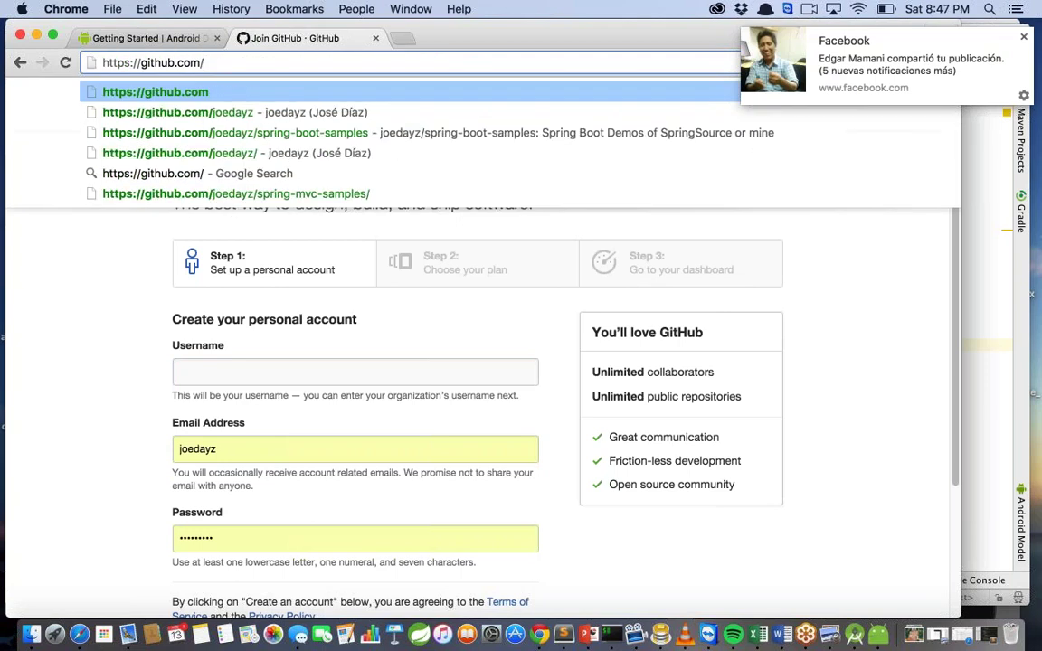
Open the developer's own GitHub profile page and sign back in with the saved account credentials
type("joed")
key("Return")
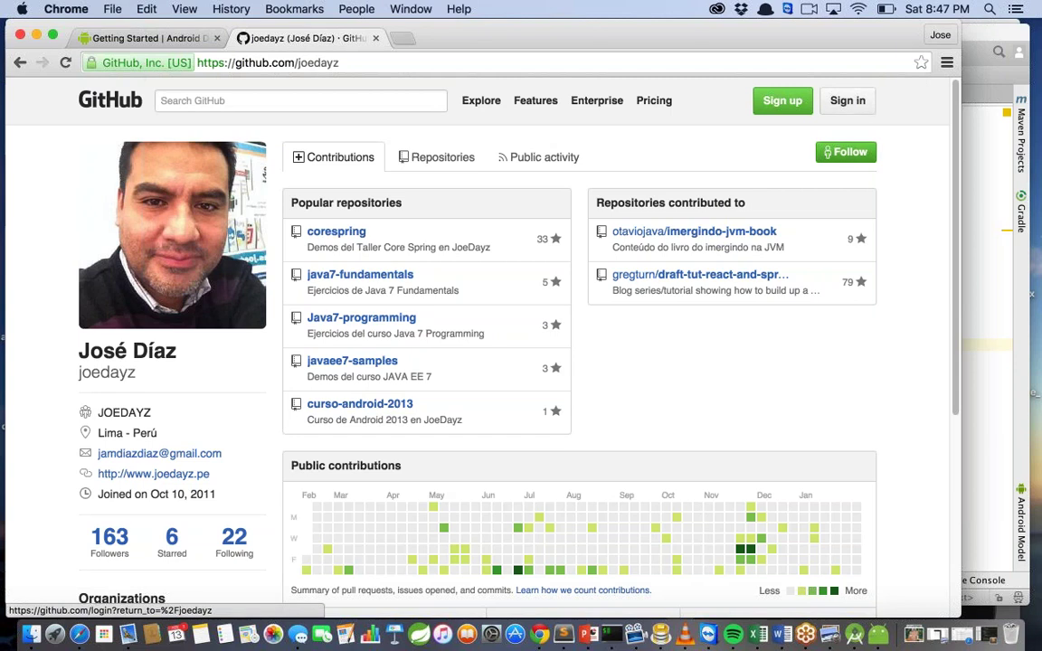
left_click(850, 107)
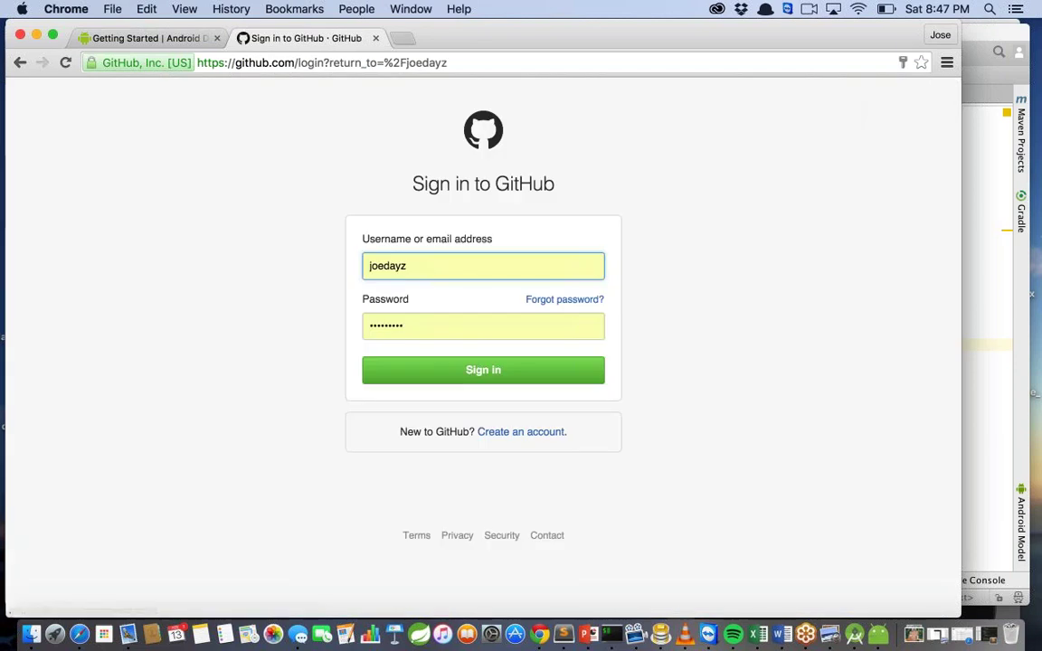
key("Return")
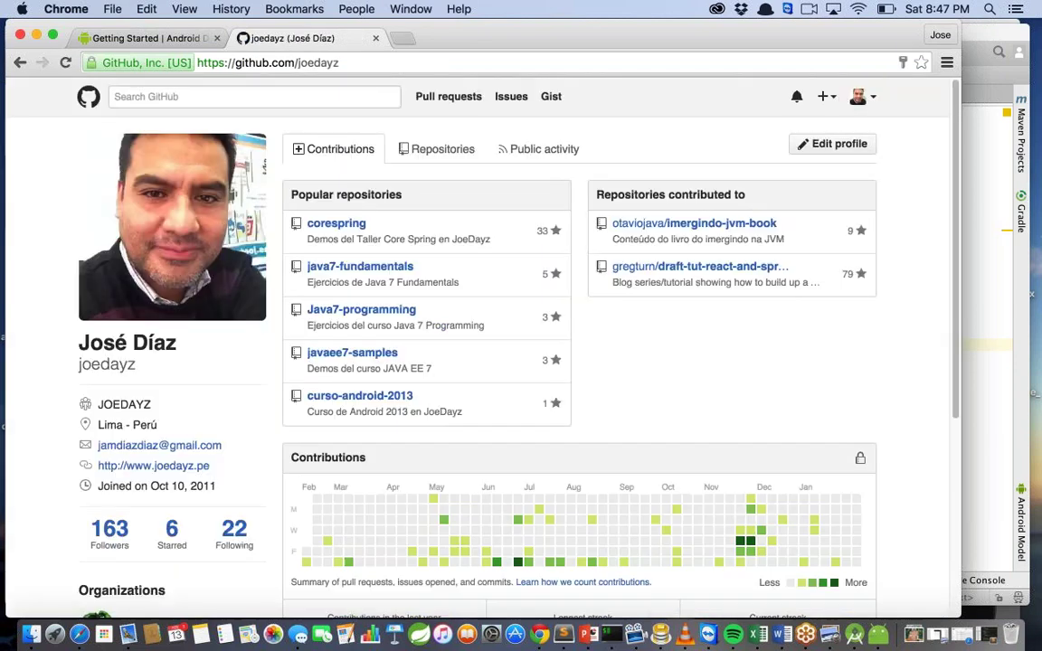
Start a new public repository named publimetro with the description Publimetro
left_click(825, 101)
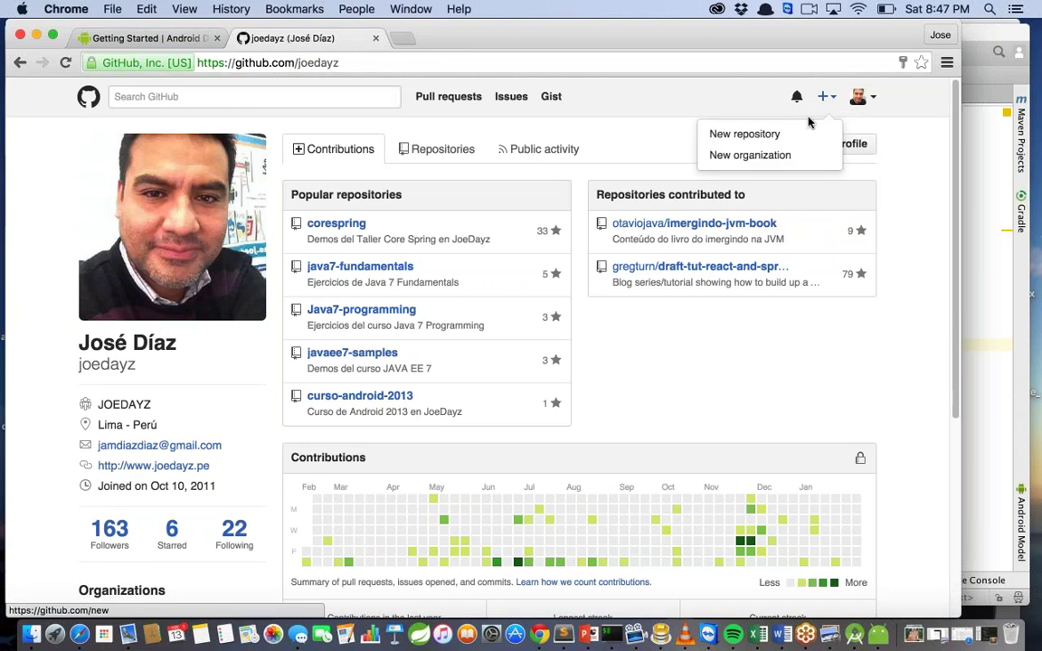
left_click(744, 133)
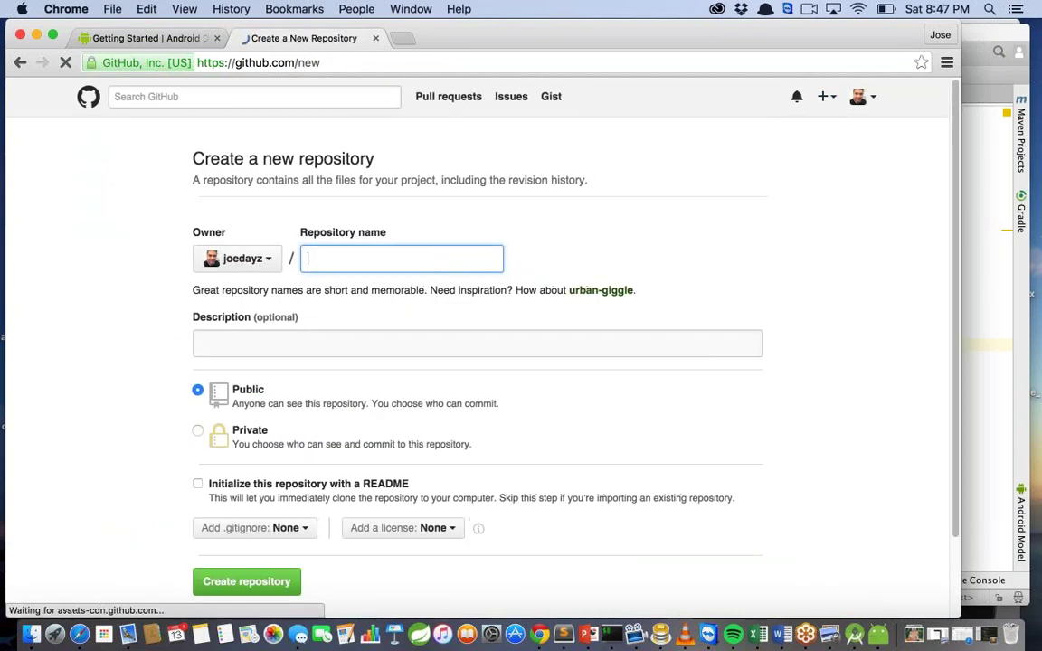
type("publimi")
key("BackSpace")
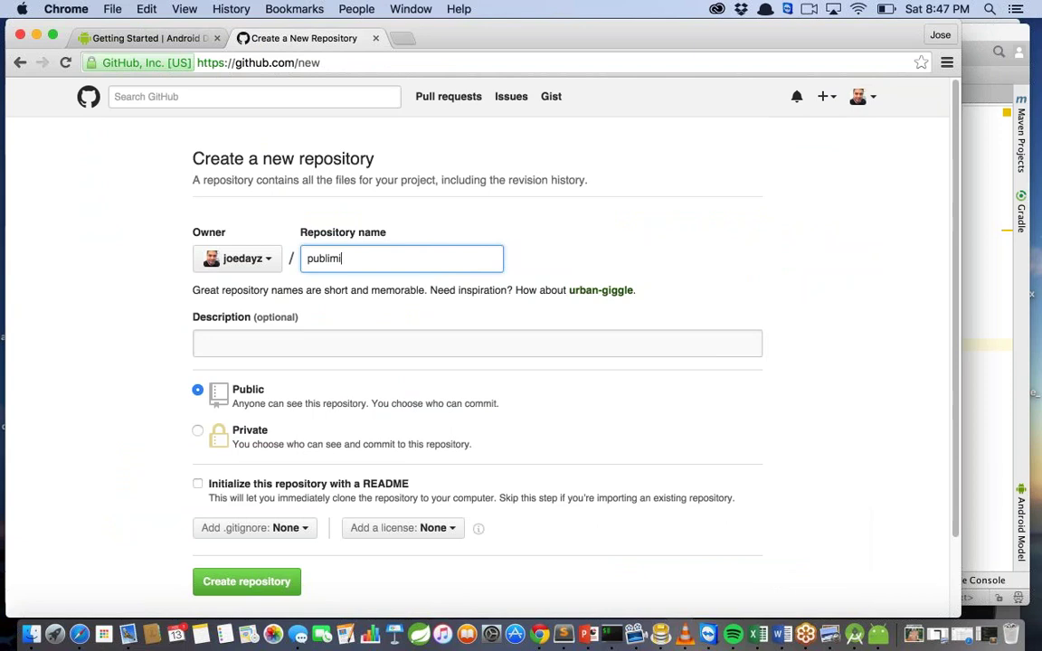
type("etro")
left_click(435, 346)
type("Publimetro")
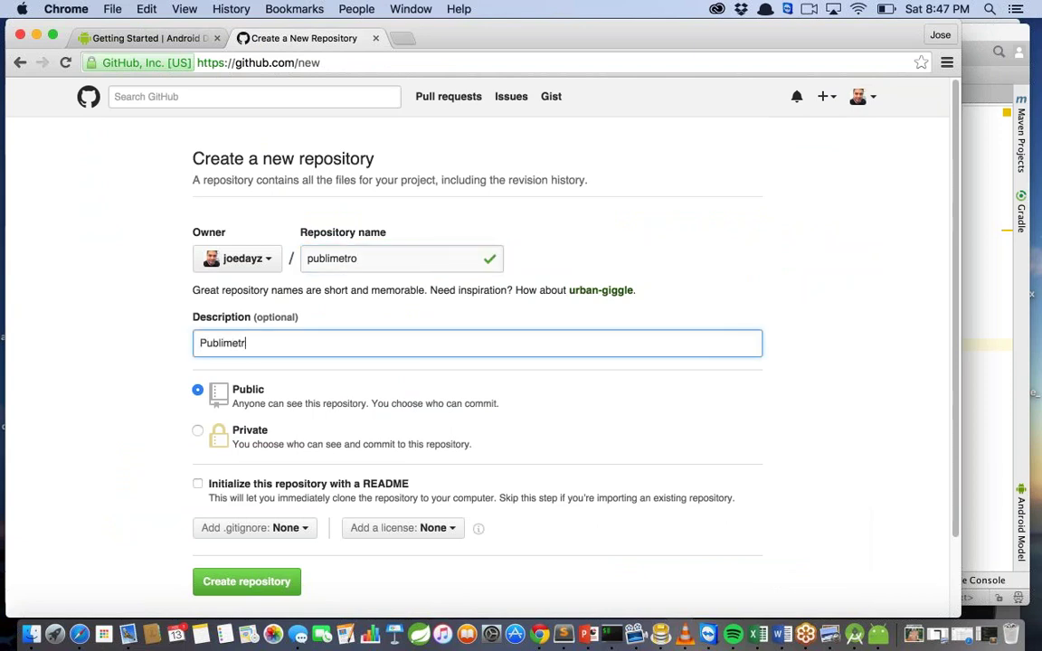
Set the repository to use the Android .gitignore, a README and the Apache License 2.0
left_click(254, 527)
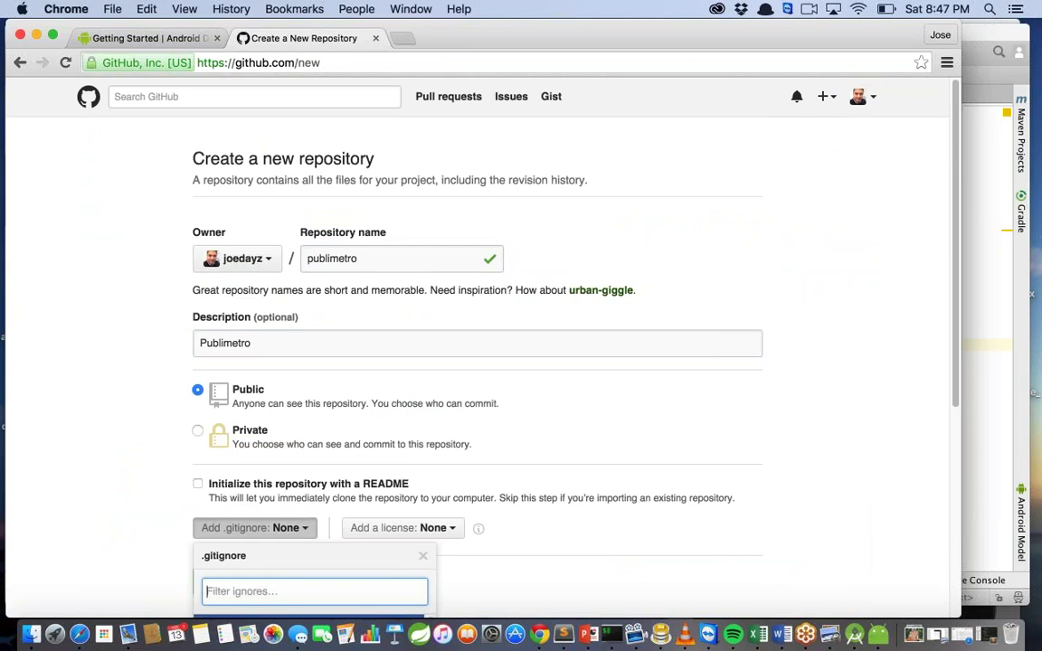
scroll(303, 453, "down", 3)
type("android")
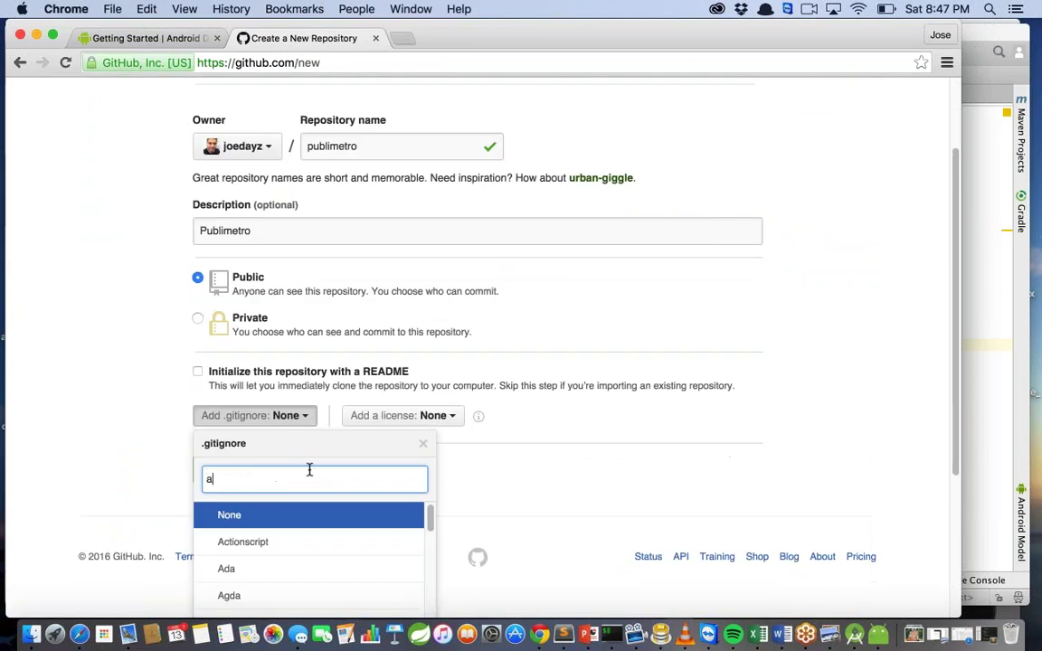
left_click(335, 538)
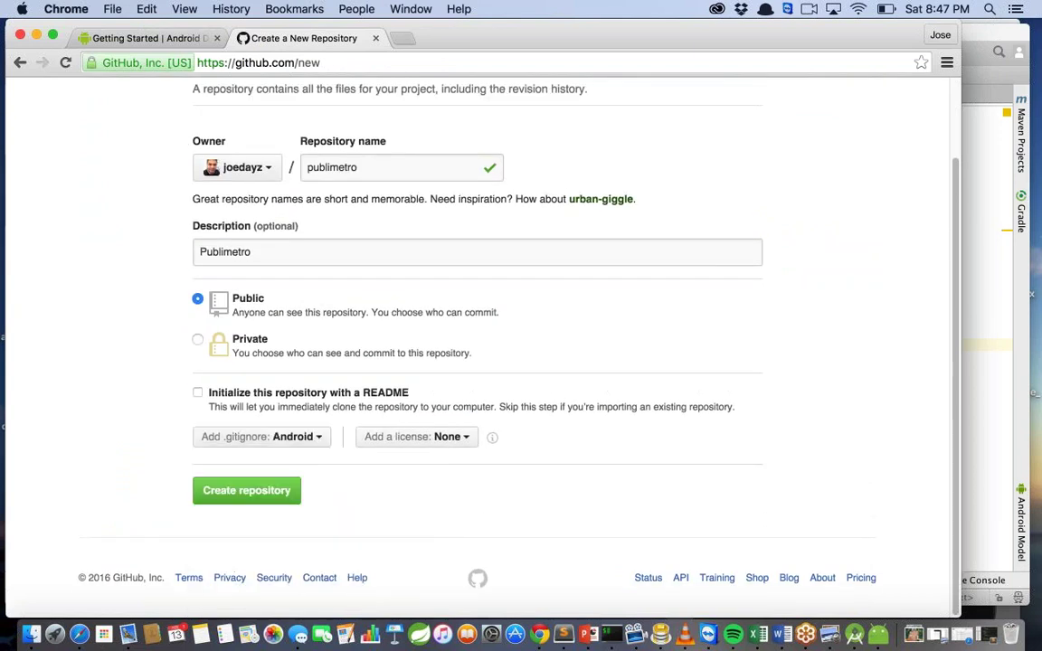
left_click(198, 394)
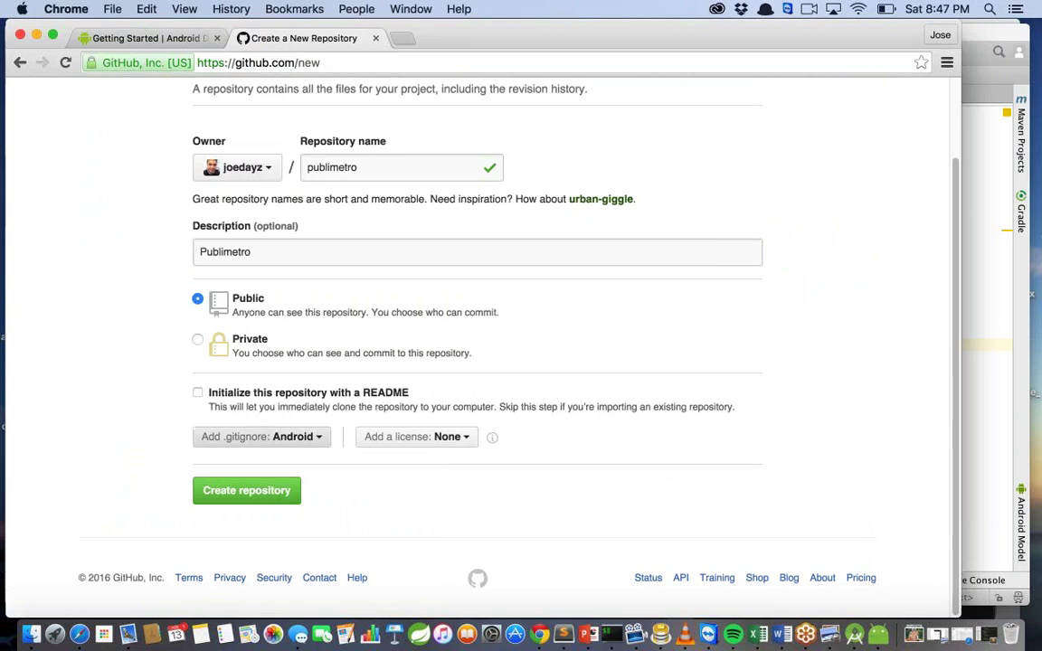
left_click(458, 440)
left_click(425, 561)
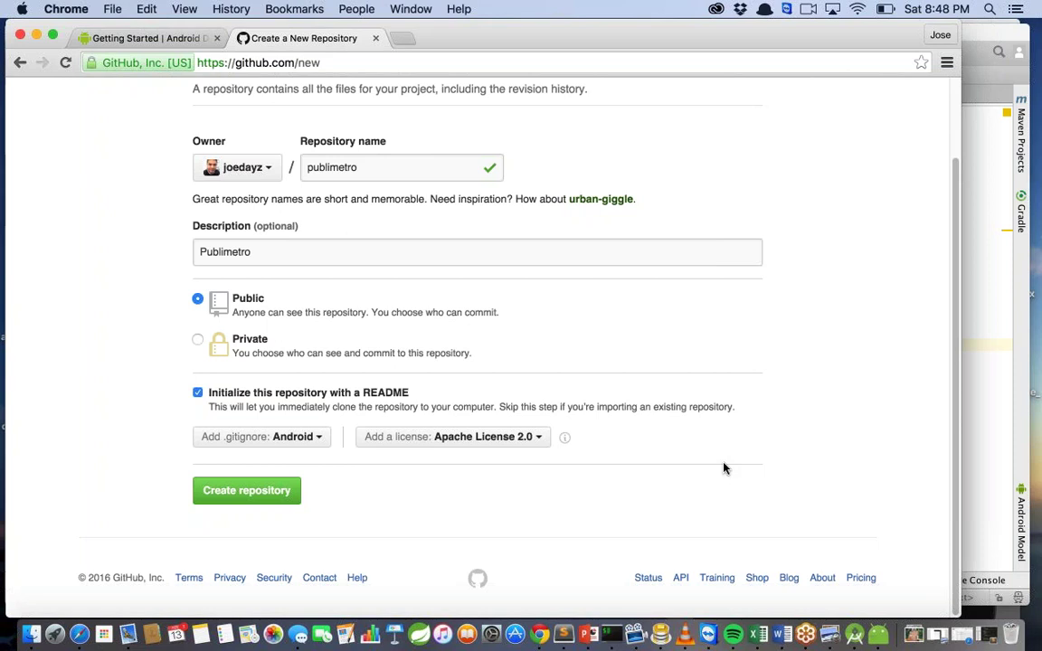
Review the available licenses, keep Apache License 2.0, and create the publimetro repository
left_click(452, 437)
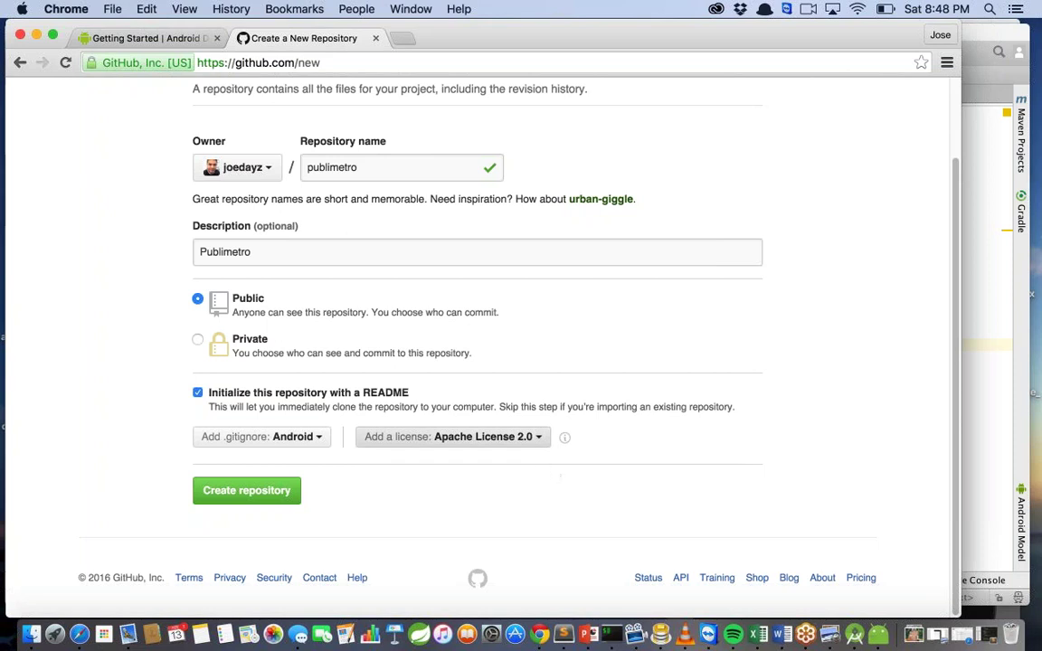
scroll(683, 414, "down", 5)
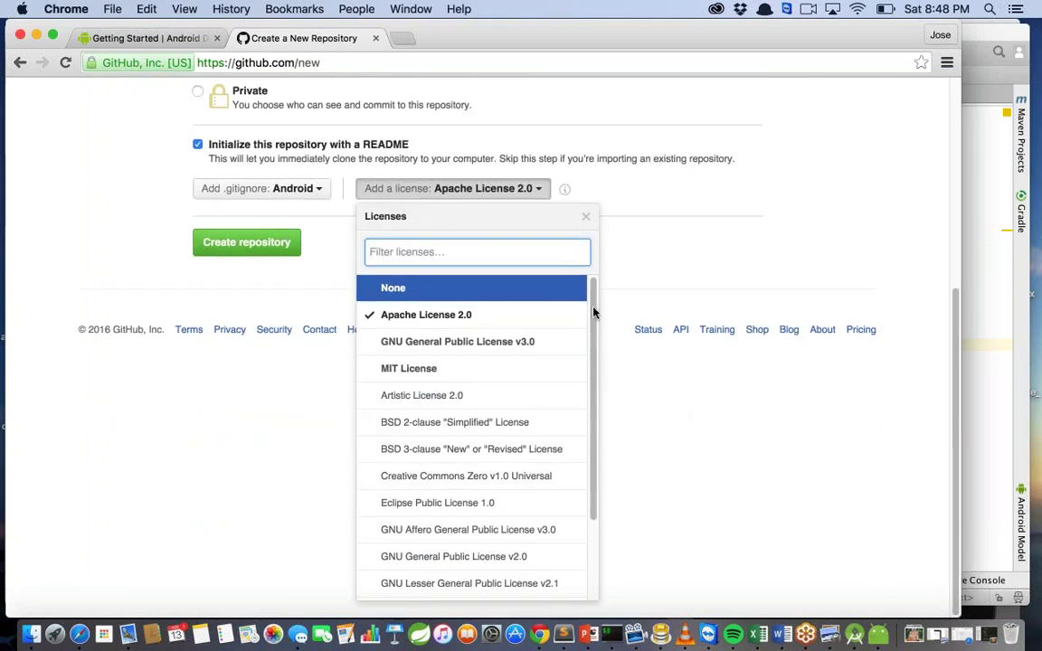
key("Escape")
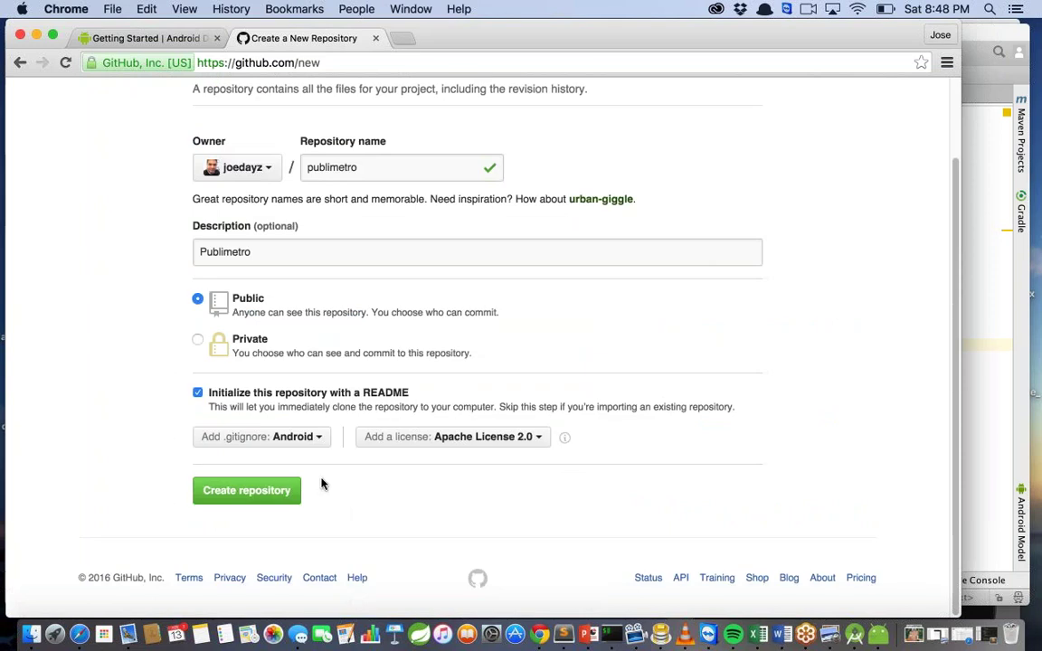
left_click(271, 491)
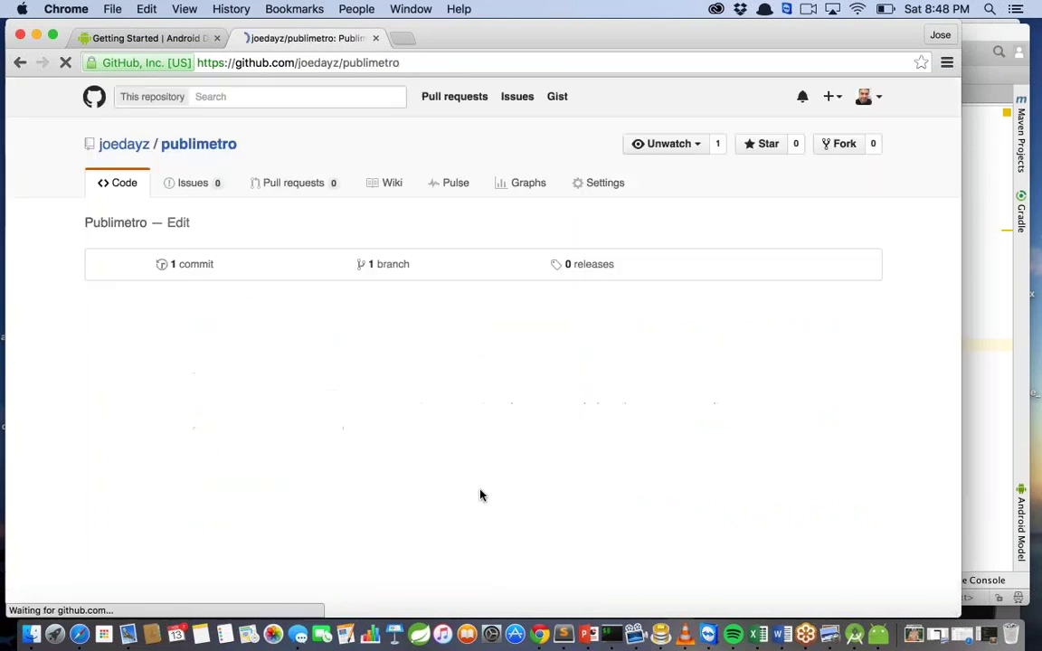
scroll(532, 486, "down", 3)
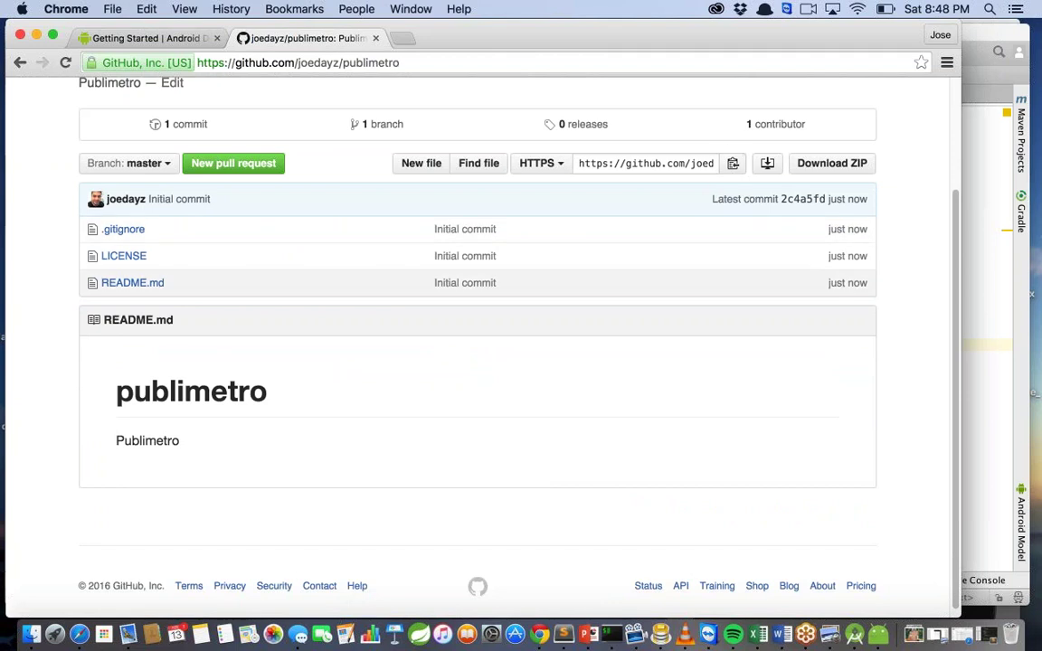
left_click(611, 634)
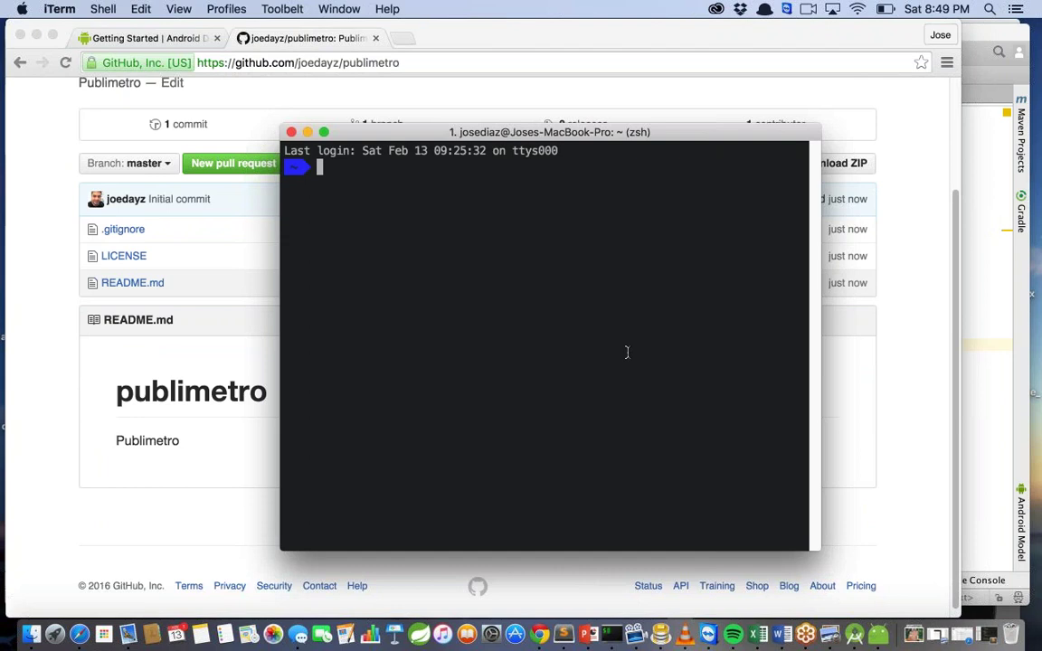
type("cd")
key("BackSpace")
key("BackSpace")
key("BackSpace")
key("super+w")
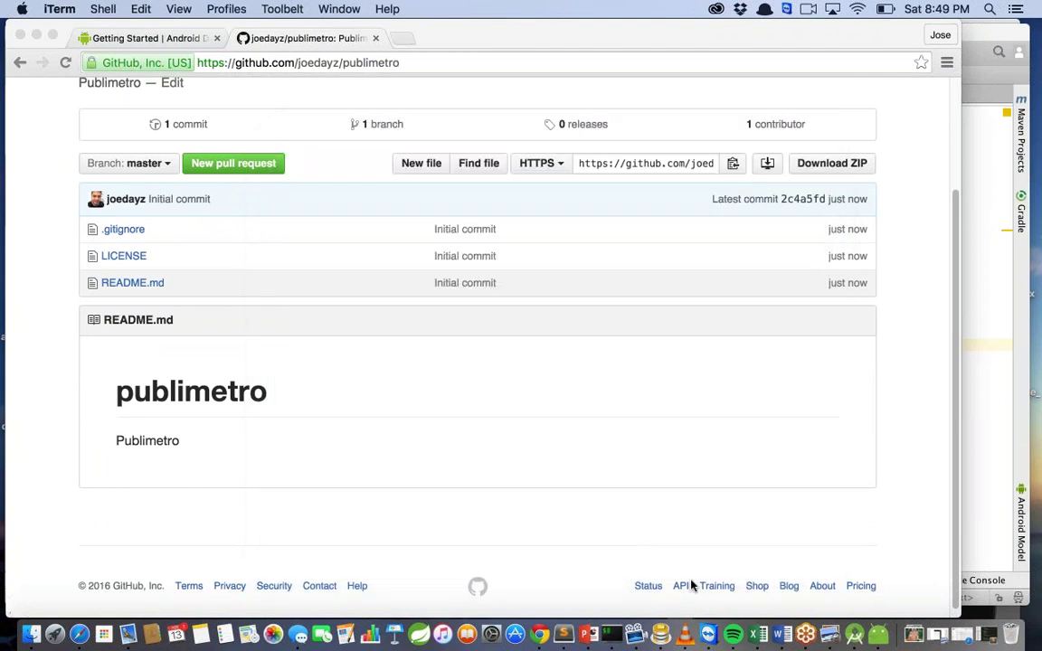
Switch to Android Studio and bring the PubliMetro project window to the front of the emulator
left_click(855, 634)
left_click(871, 638)
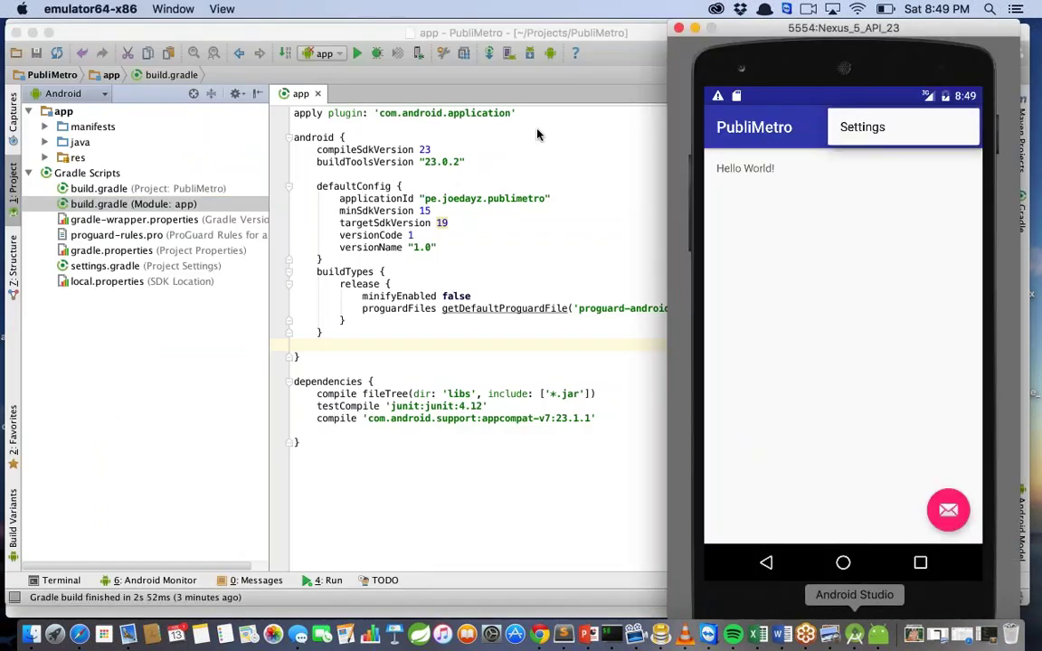
left_click(468, 107)
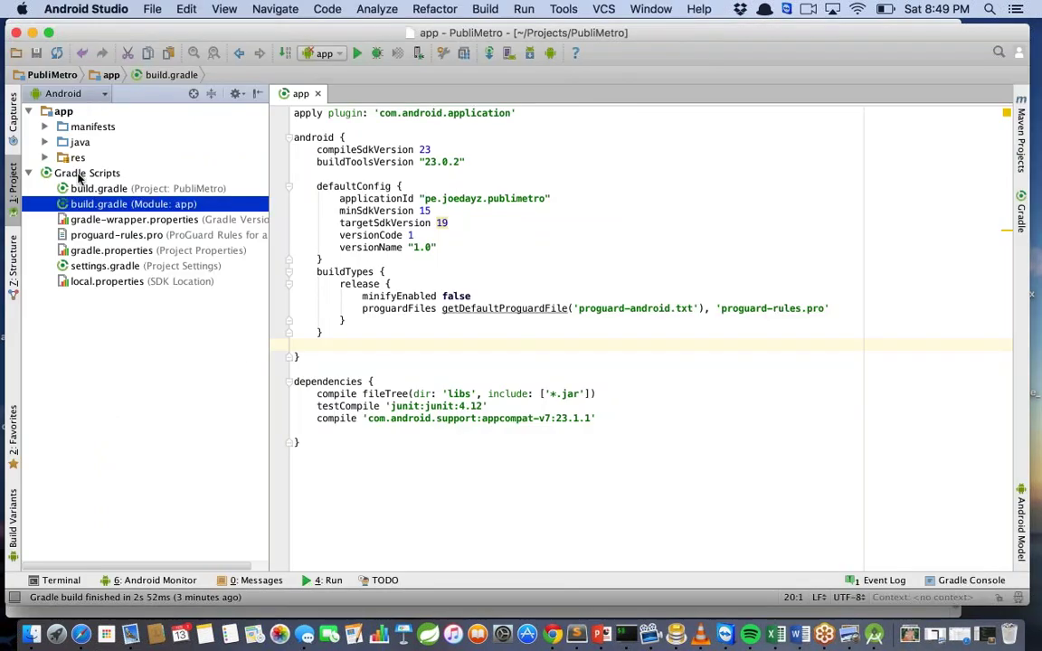
Close the PubliMetro project and exit Android Studio from its welcome window
left_click(15, 33)
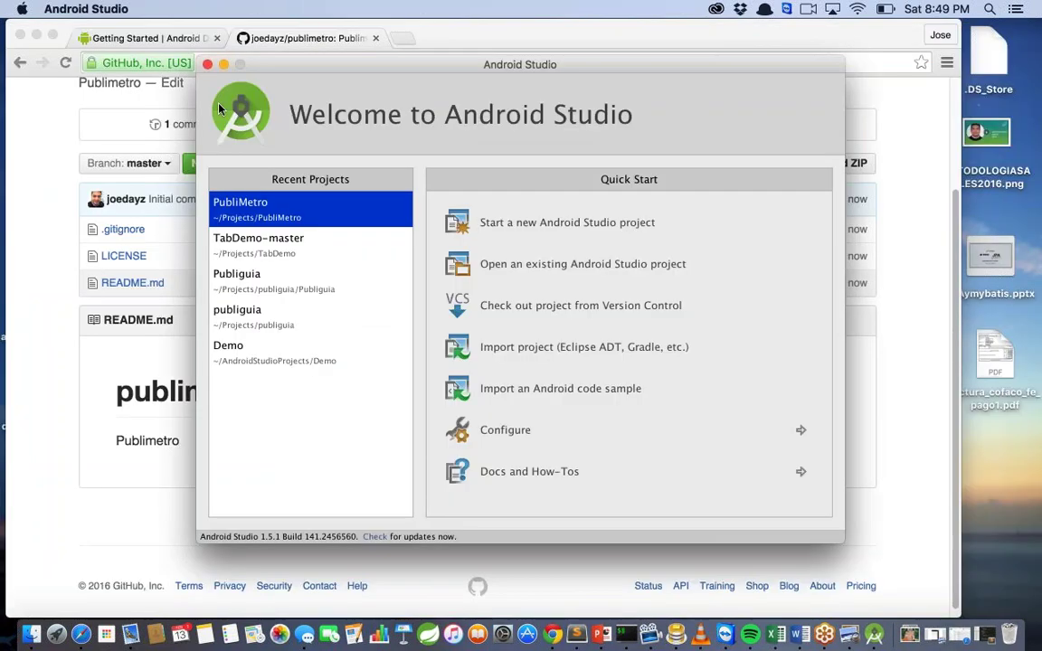
left_click(208, 64)
left_click(512, 404)
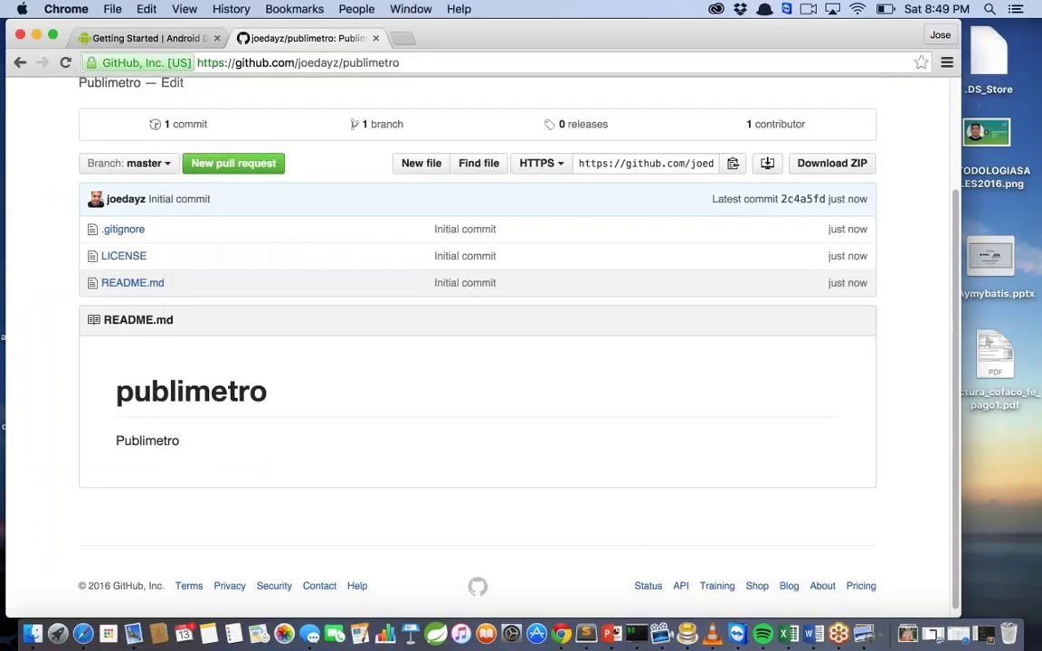
Switch to iTerm and move its window lower over the publimetro repository page
left_click(625, 634)
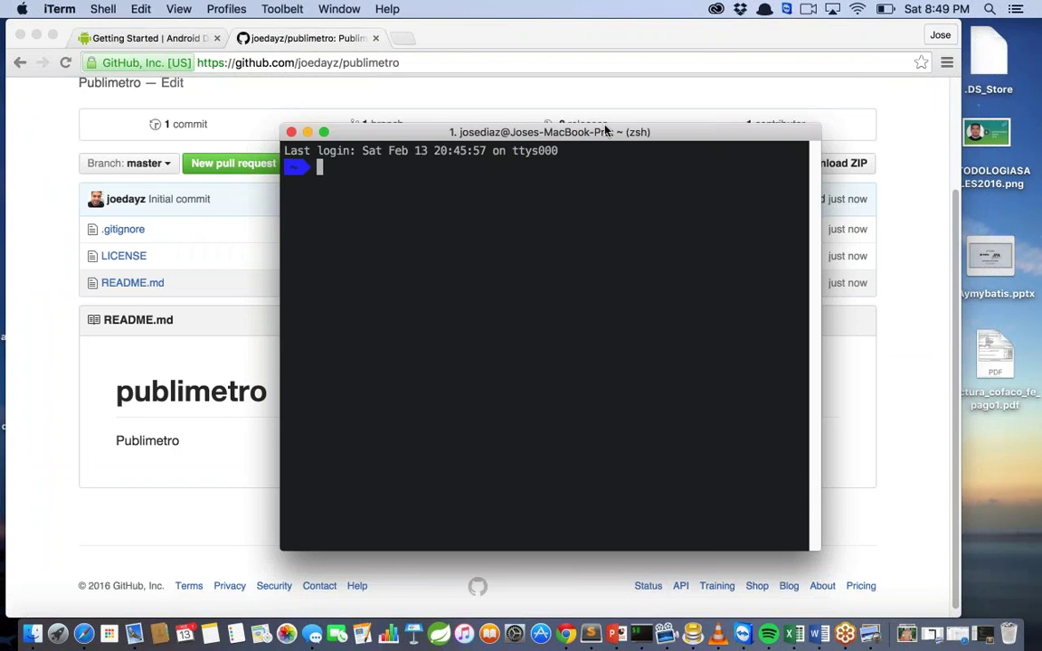
left_click_drag(603, 127, 638, 226)
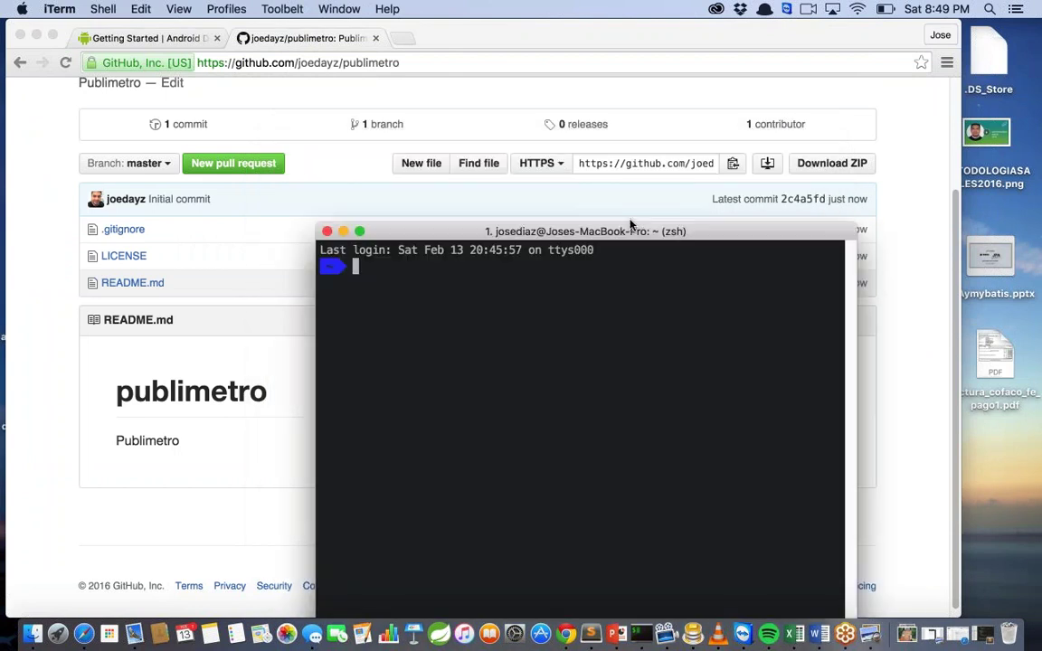
left_click_drag(378, 227, 371, 170)
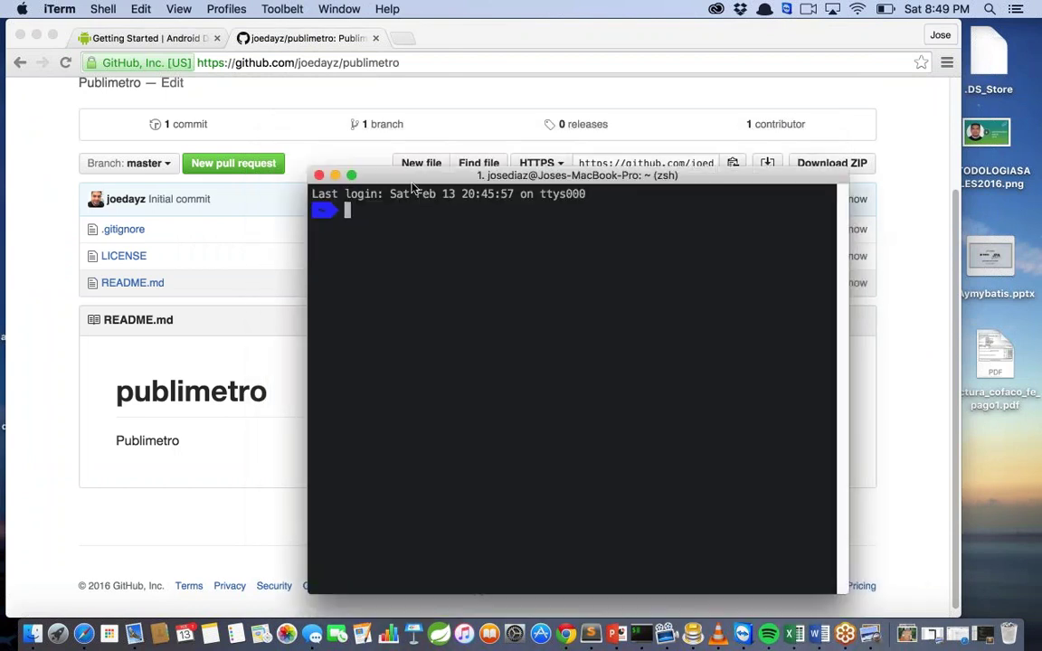
Switch to Finder and move the PubliMetro folder inside Projects to the Trash
left_click(31, 633)
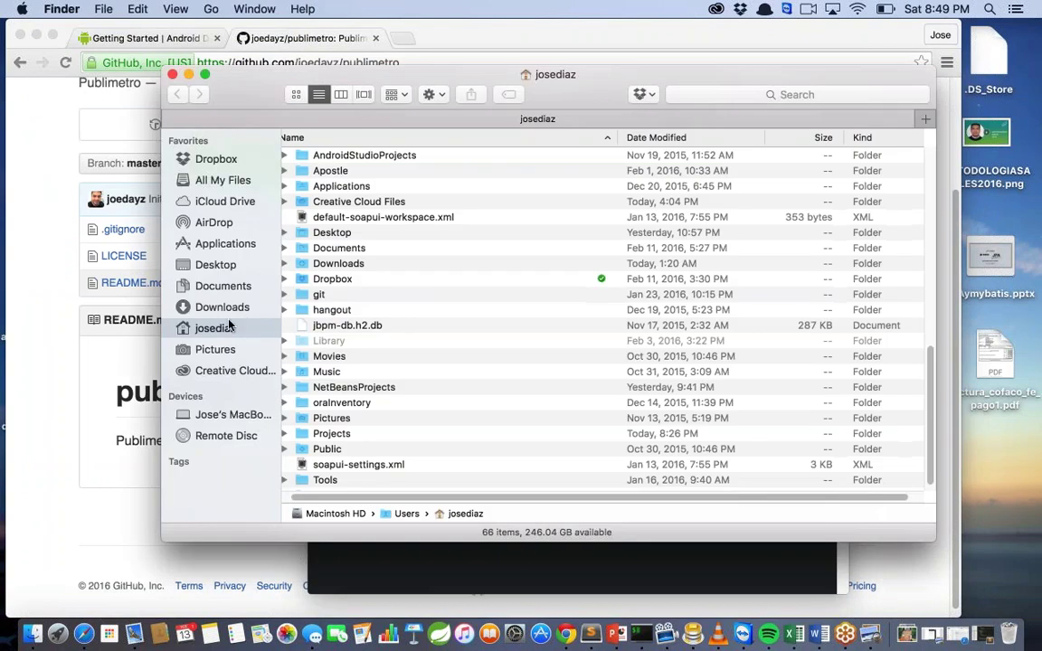
double_click(331, 433)
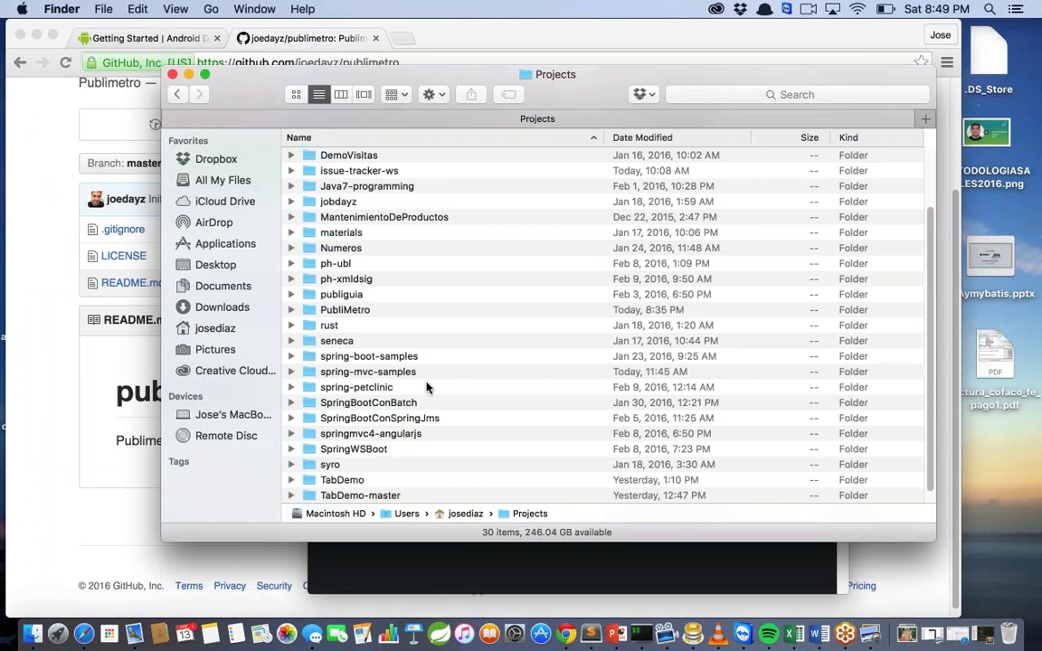
scroll(428, 387, "down", 1)
scroll(428, 387, "up", 5)
scroll(426, 388, "down", 3)
left_click(355, 343)
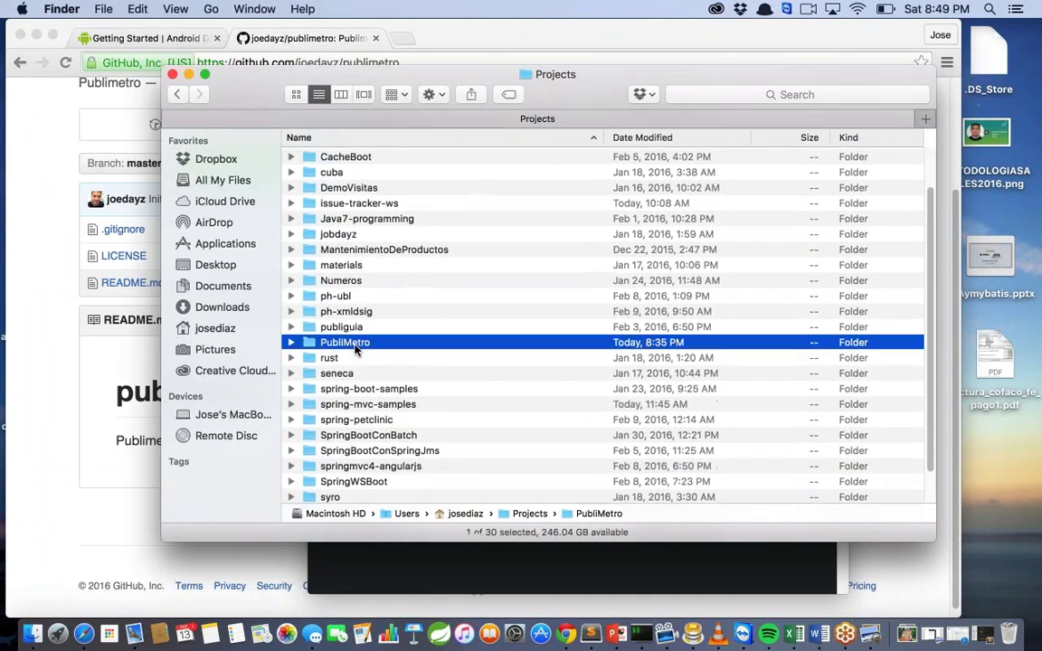
right_click(359, 343)
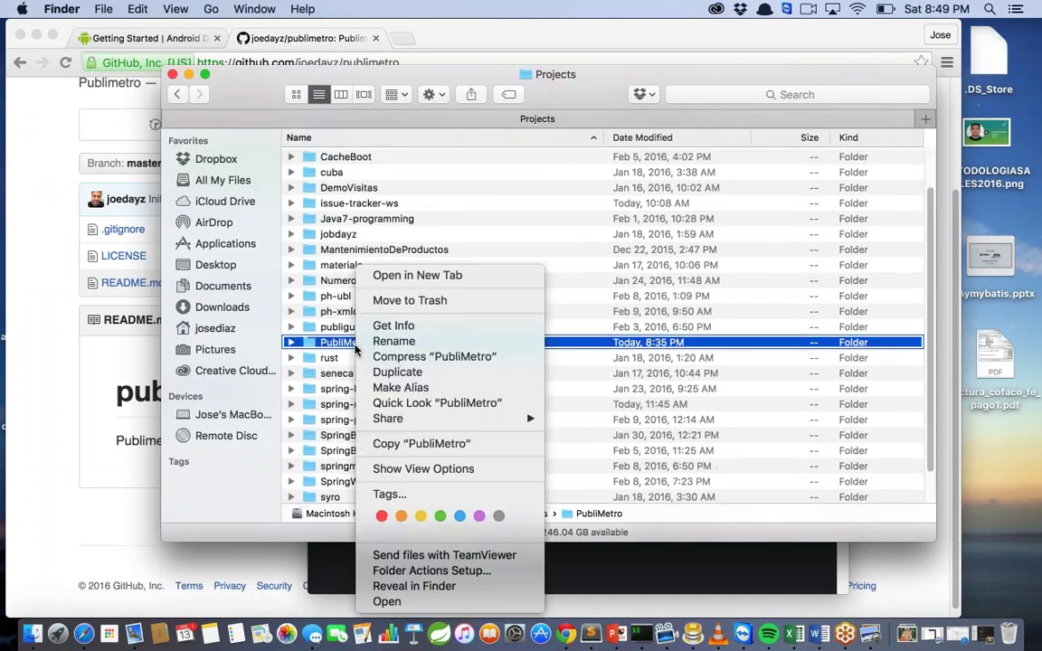
left_click(439, 302)
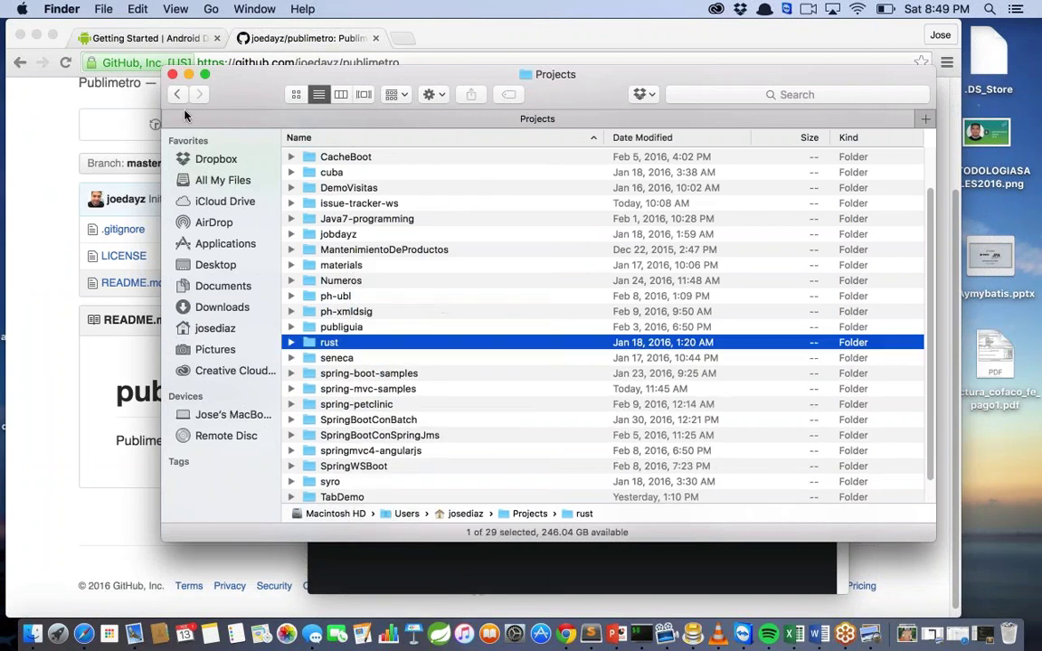
Move the rust folder inside Projects to the Trash and close the Finder window
right_click(331, 346)
left_click(351, 298)
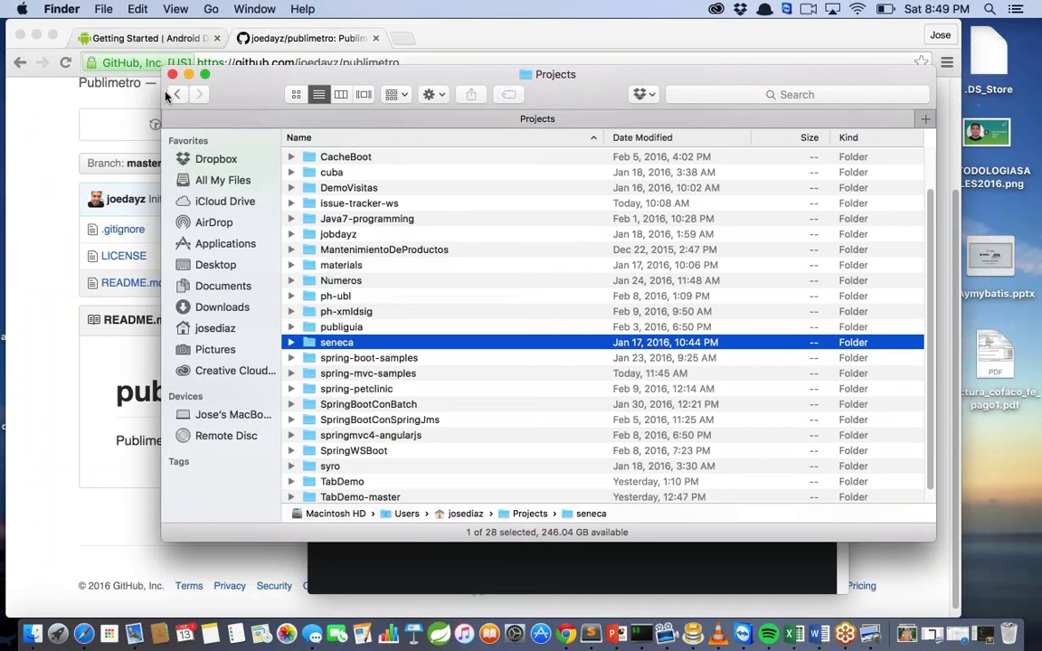
left_click(172, 75)
Return to iTerm, change to the Projects directory, and lower the terminal window to uncover the repository page
left_click(411, 314)
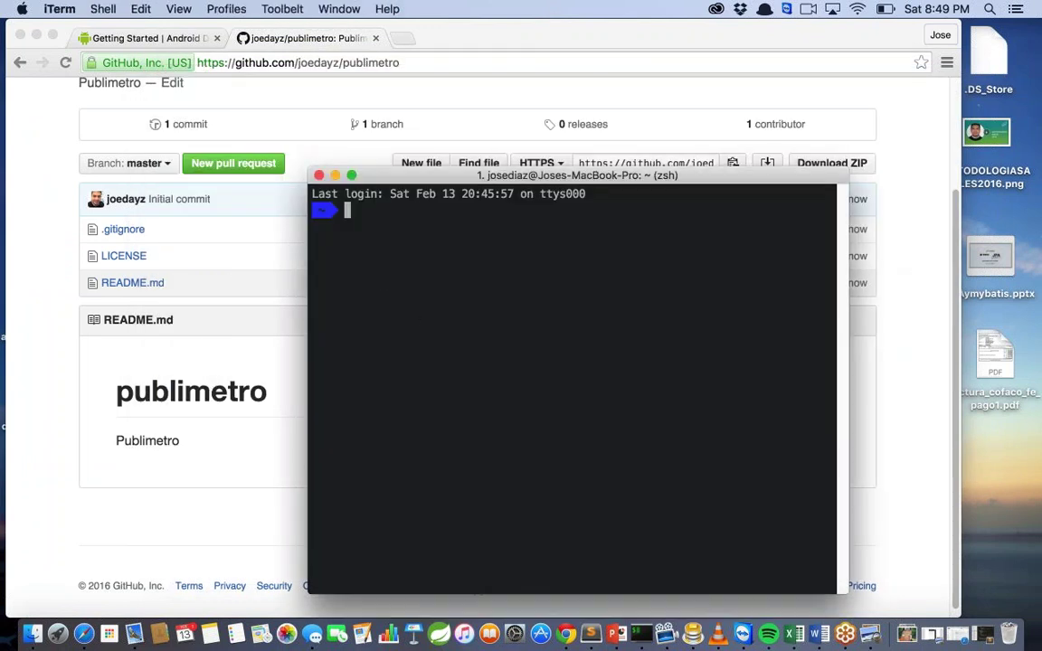
type("cd Projects")
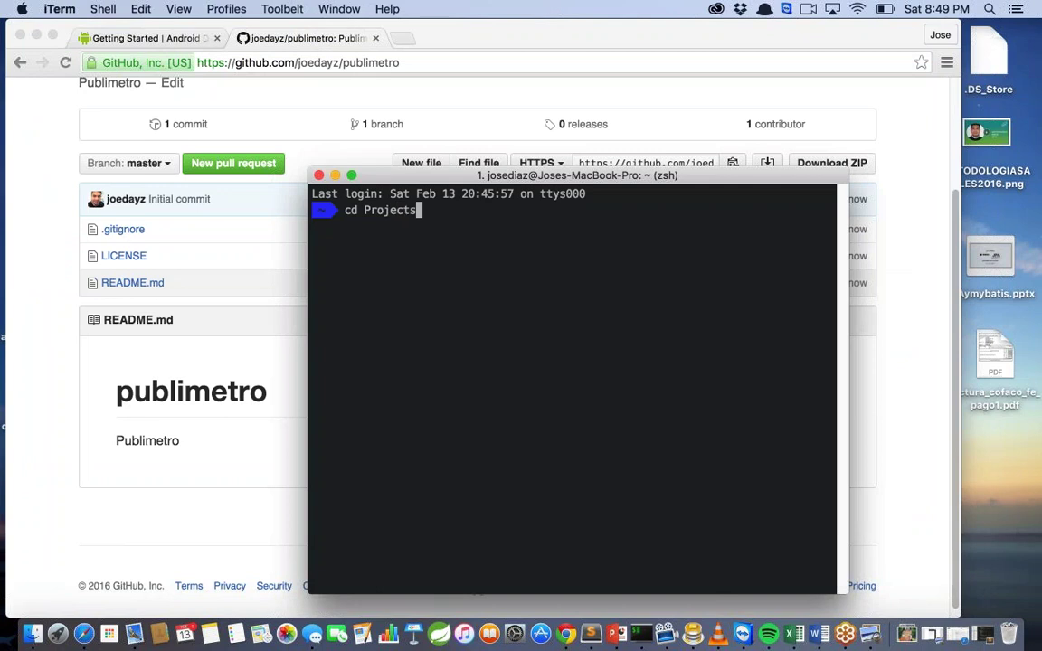
key("Return")
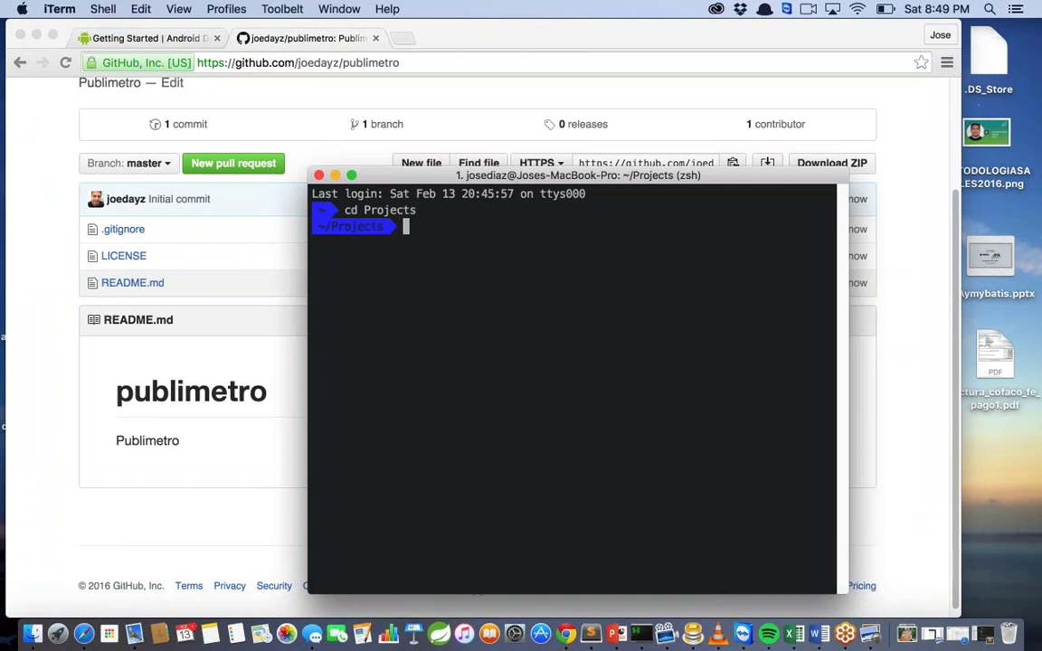
left_click_drag(503, 180, 468, 410)
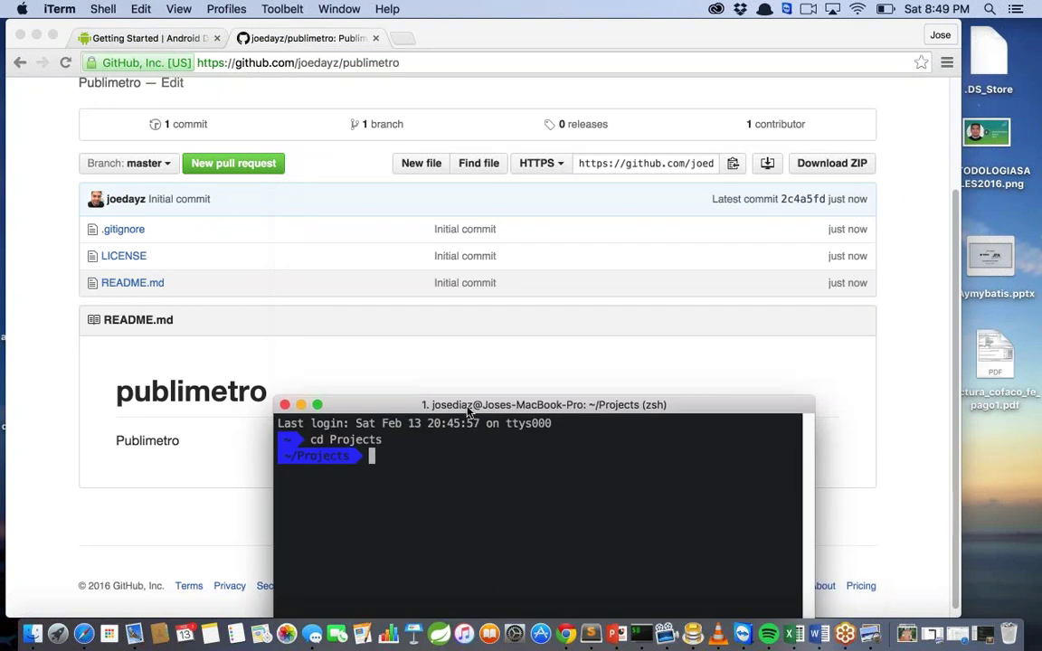
scroll(474, 302, "up", 3)
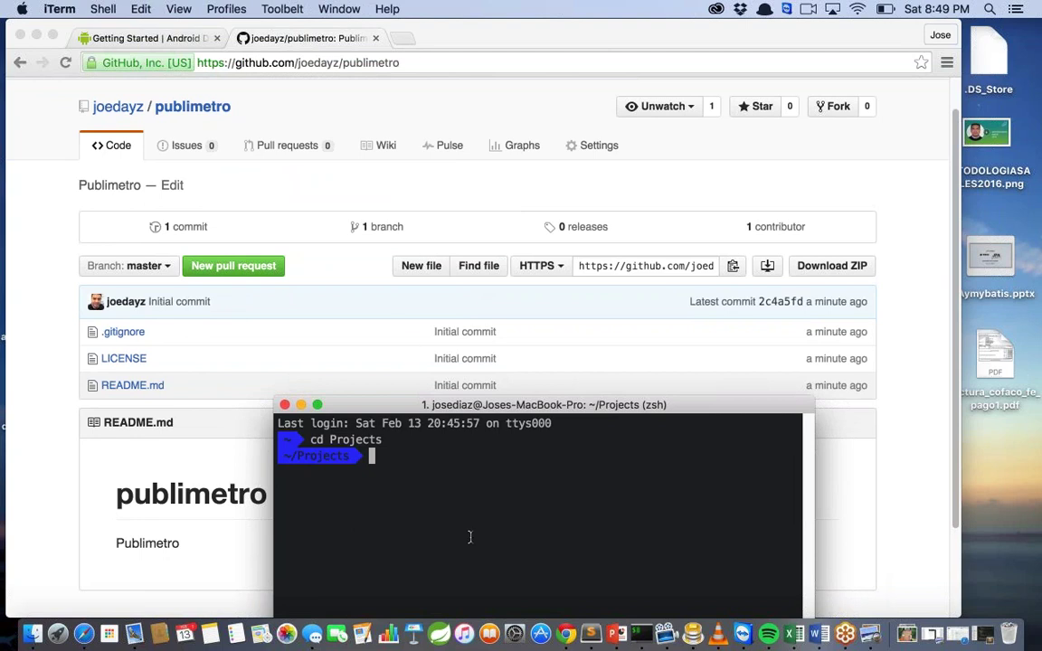
Raise the terminal window and run git without arguments to list its available commands
type("git")
left_click_drag(448, 405, 462, 181)
key("Return")
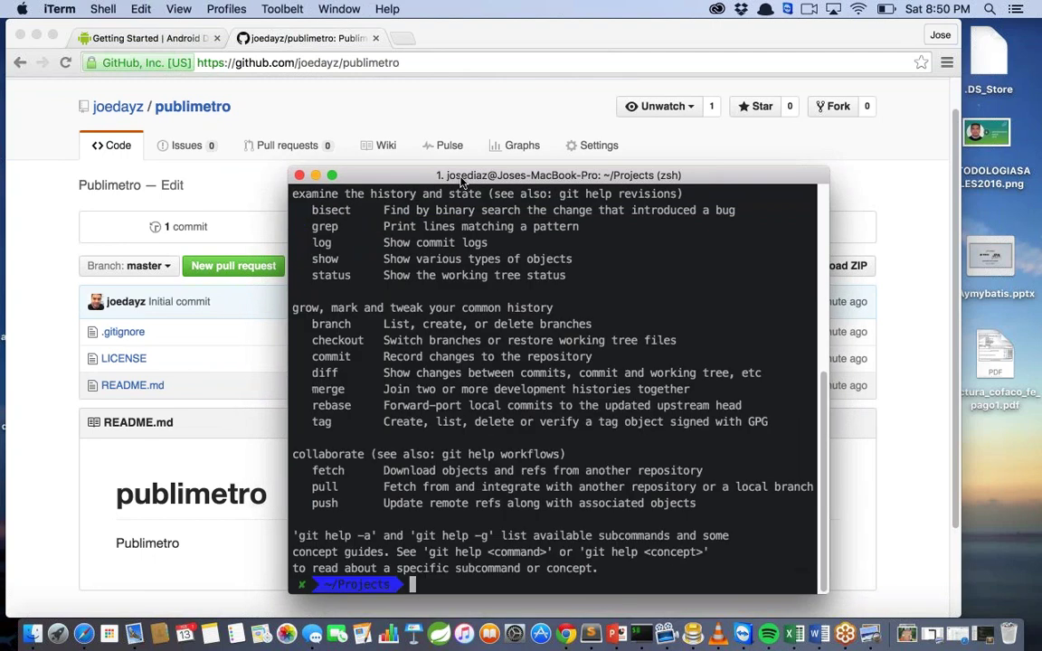
Query the installed Git version, trying git -version and then running git --version
type("git --versio")
key("BackSpace")
key("BackSpace")
key("BackSpace")
key("BackSpace")
key("BackSpace")
type("rsion")
key("Return")
type("git --version")
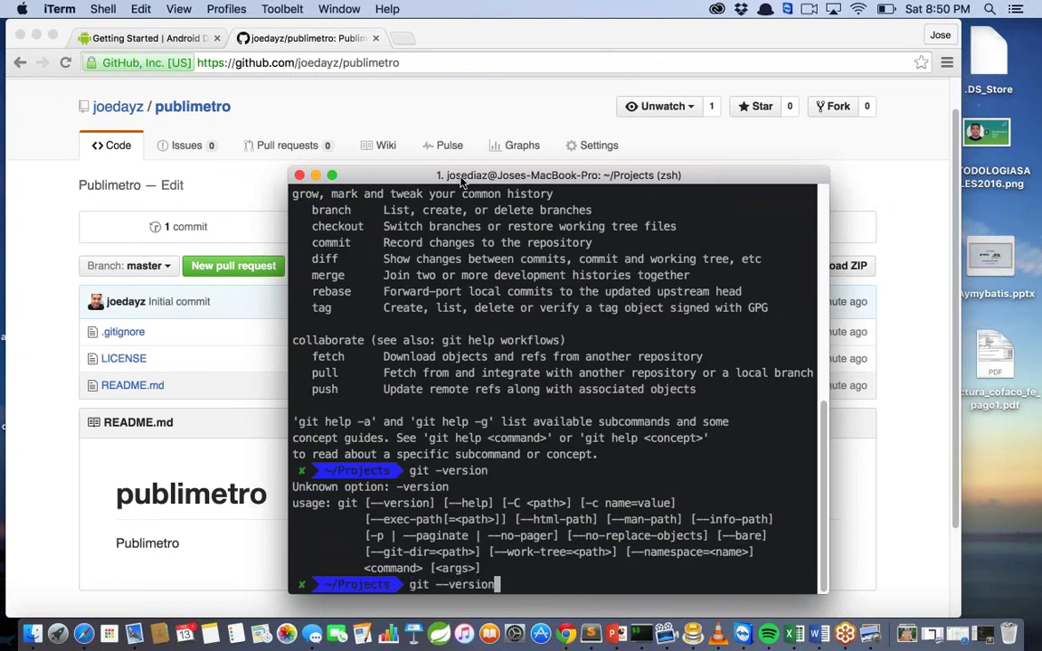
key("Return")
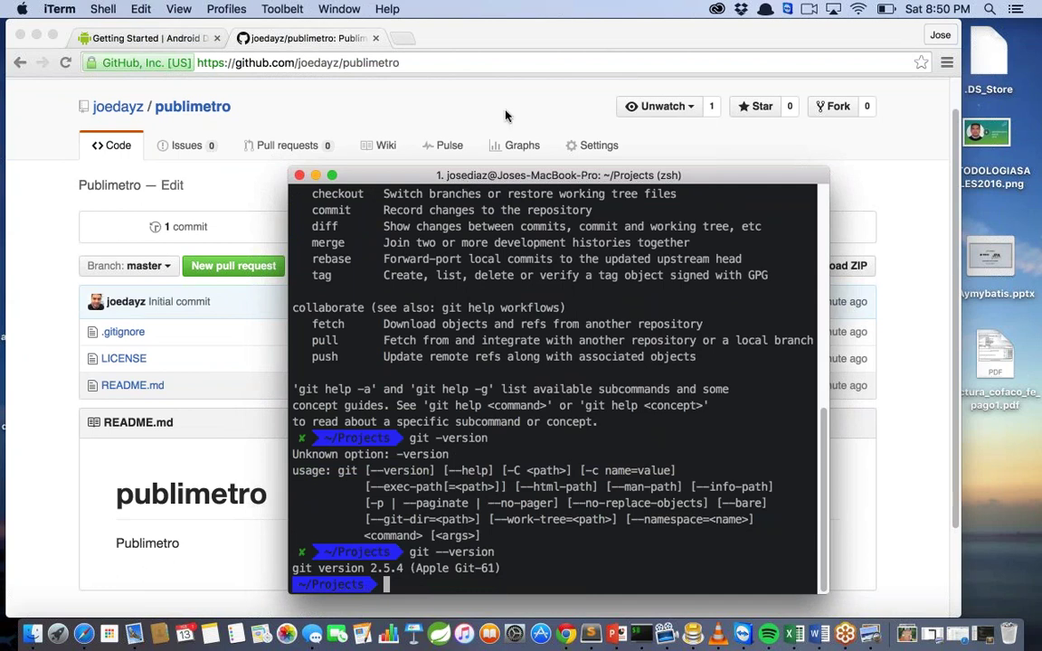
Switch to Chrome, open git-scm.com in a new tab, and look over its download options and project information
left_click(569, 119)
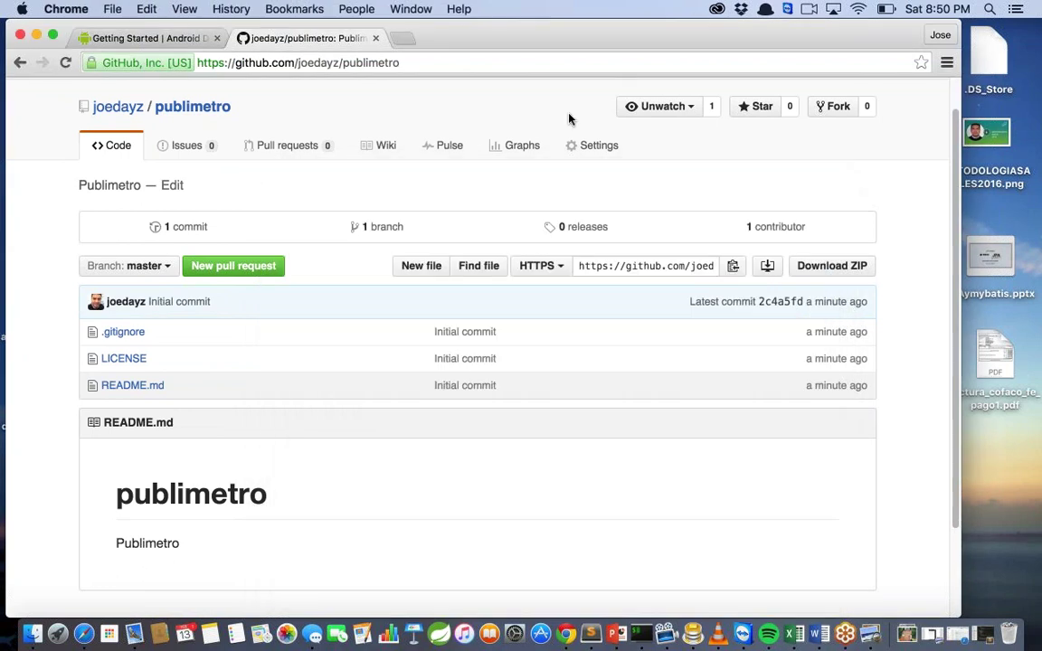
left_click(403, 38)
type("git-scm")
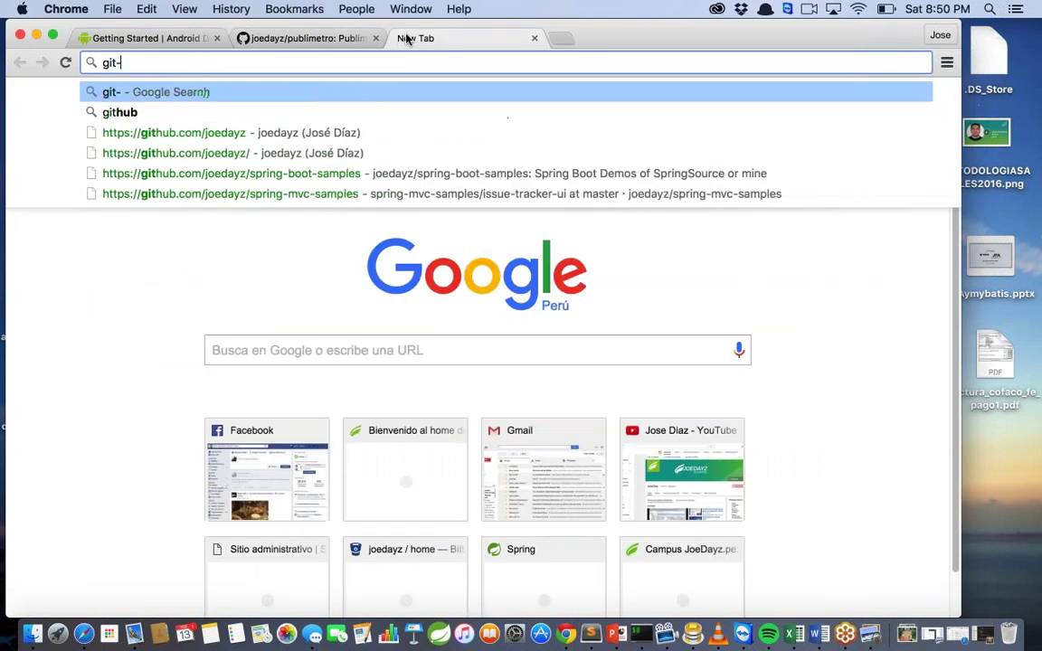
type(".com")
key("Return")
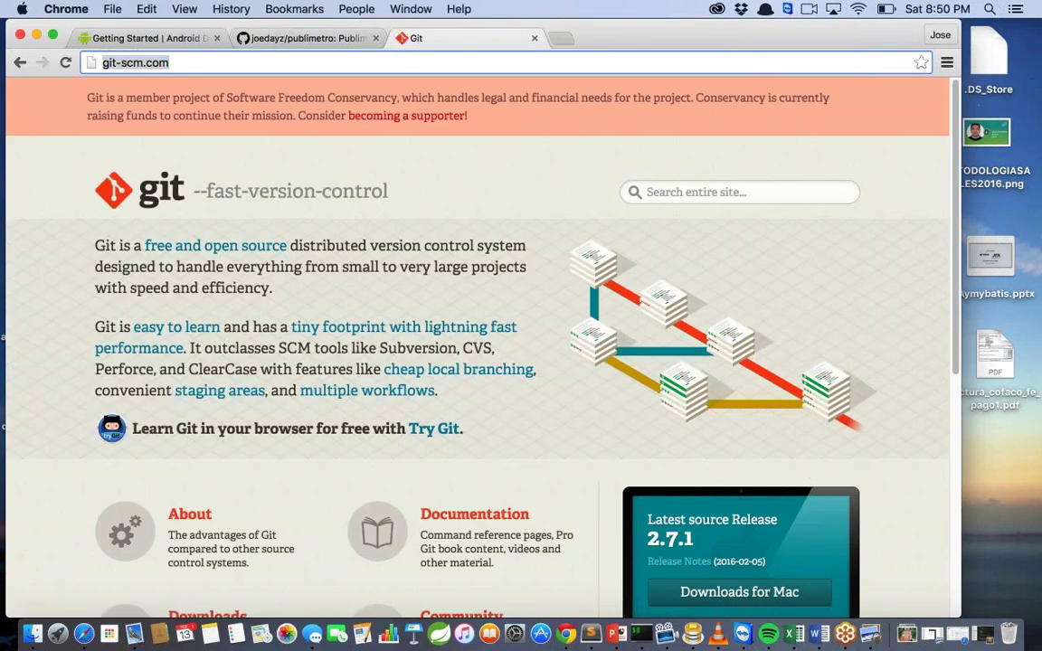
scroll(775, 423, "down", 5)
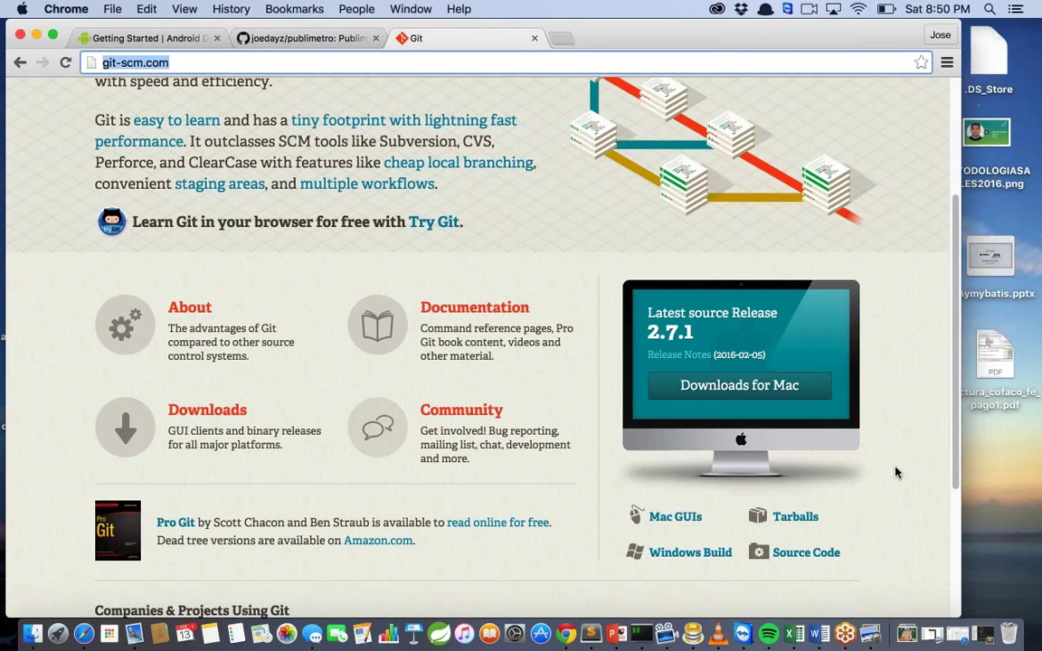
scroll(894, 465, "down", 2)
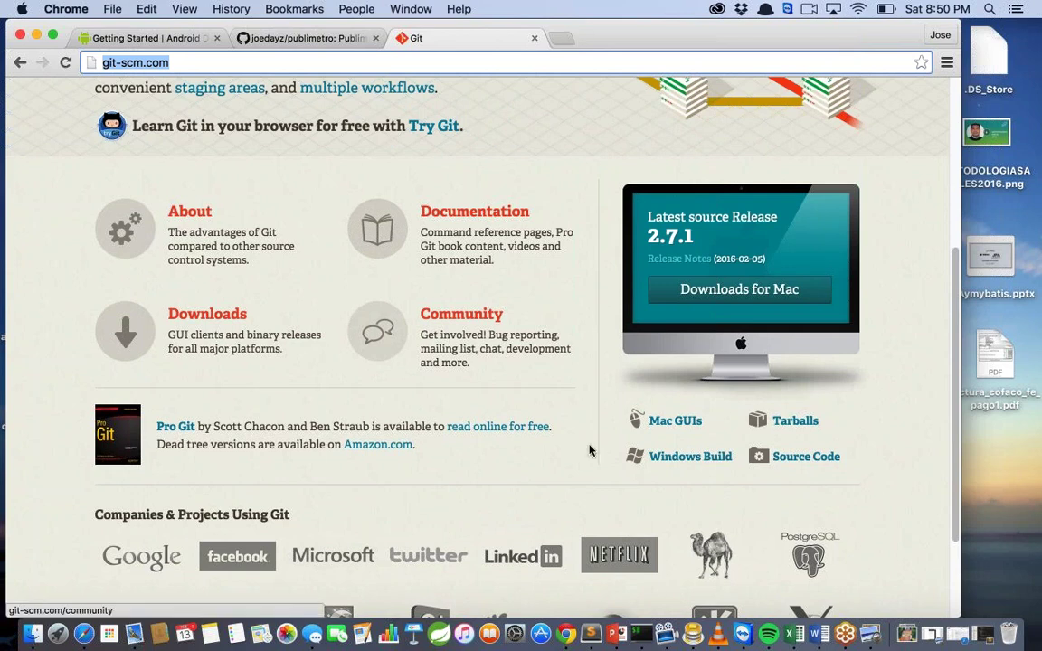
Switch to iTerm, try the cls command, and clear the terminal output with clear
left_click(638, 635)
type("cls")
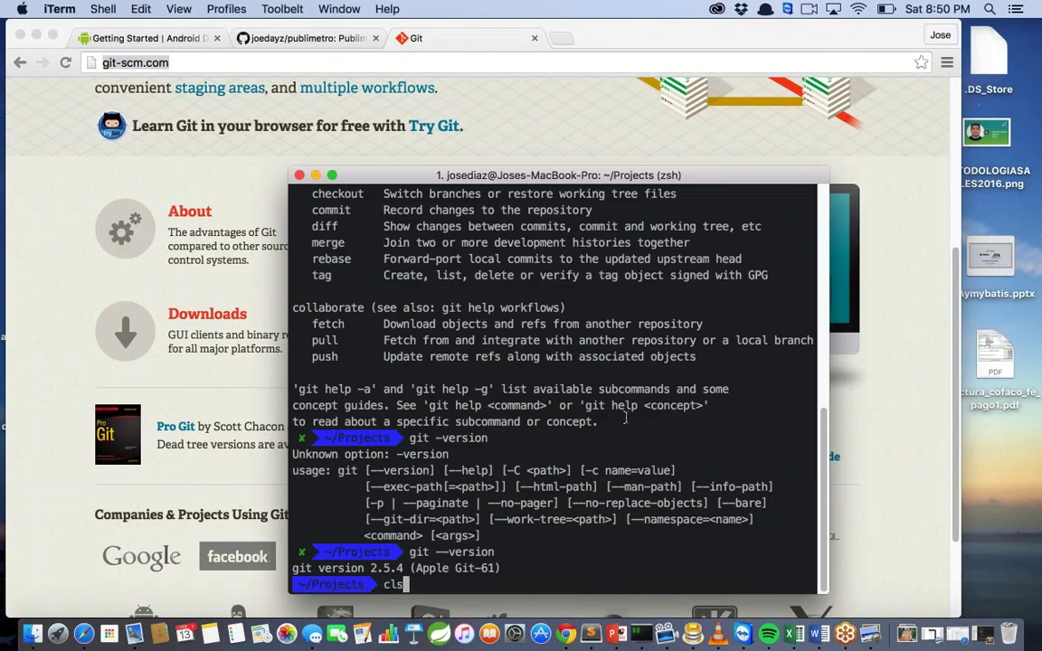
key("Return")
type("clear")
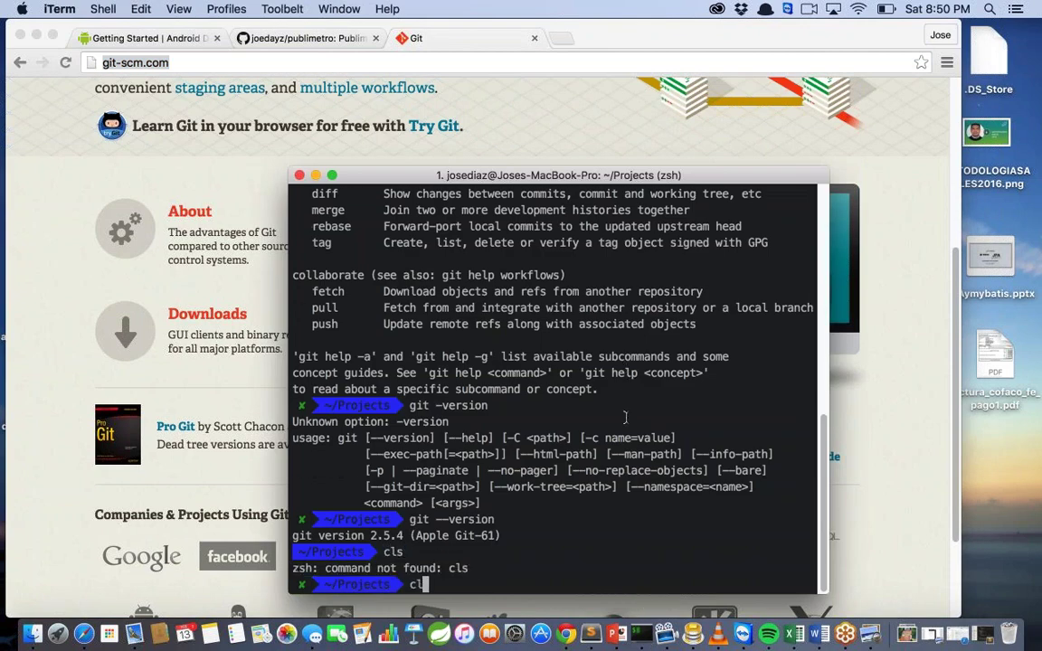
key("Return")
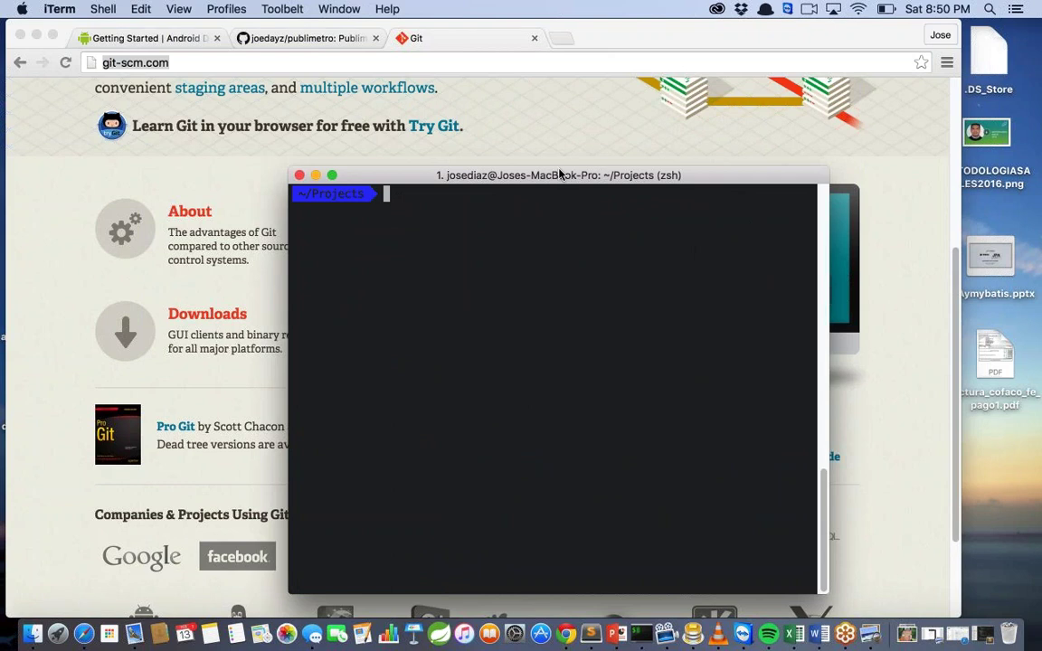
Shrink the terminal window, place it over the git-scm.com page, and check the Git version with git --version
left_click_drag(559, 173, 599, 324)
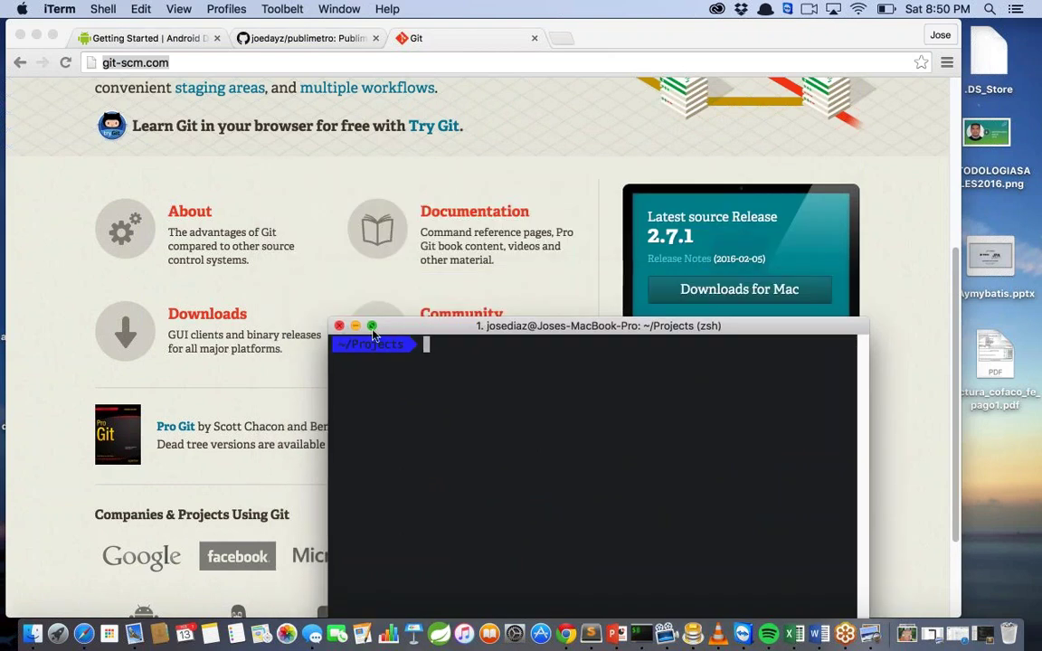
left_click_drag(326, 321, 465, 482)
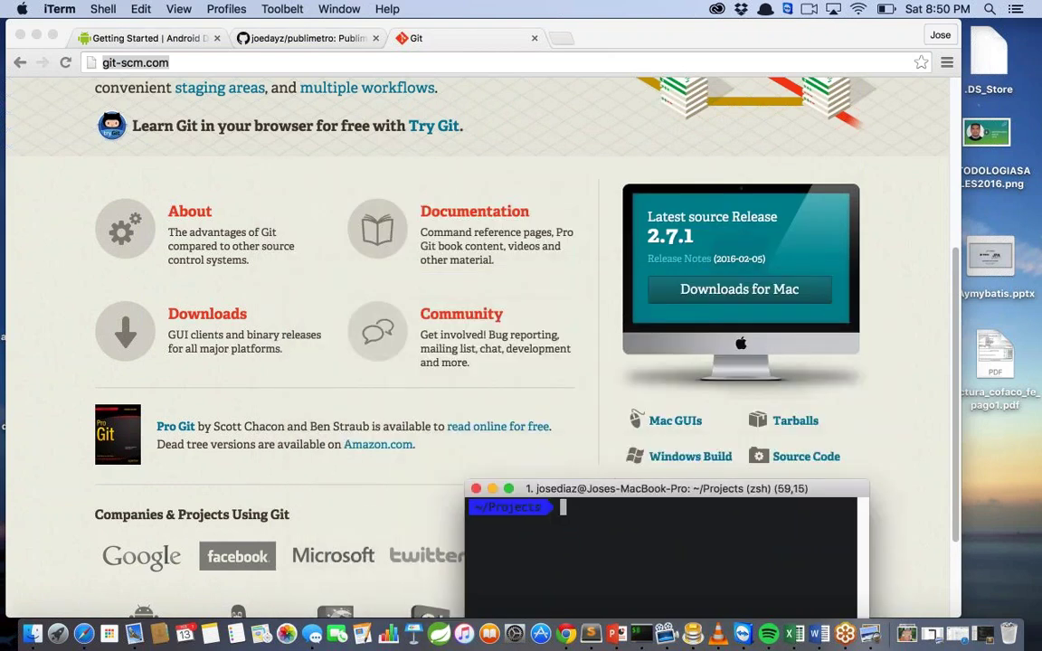
left_click_drag(574, 484, 609, 244)
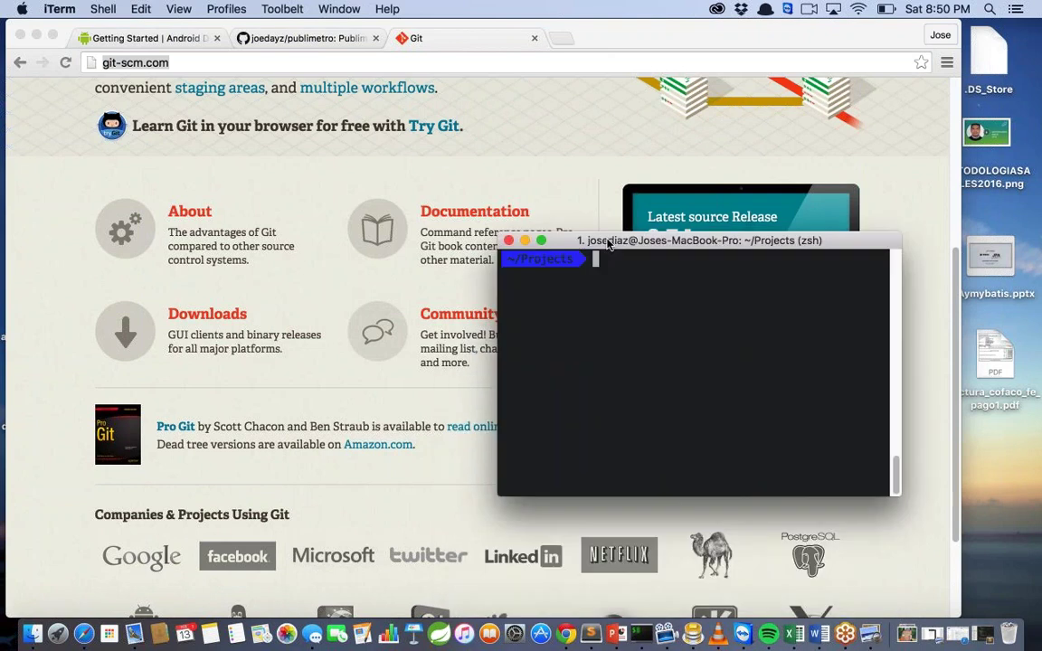
type("git --version")
key("Return")
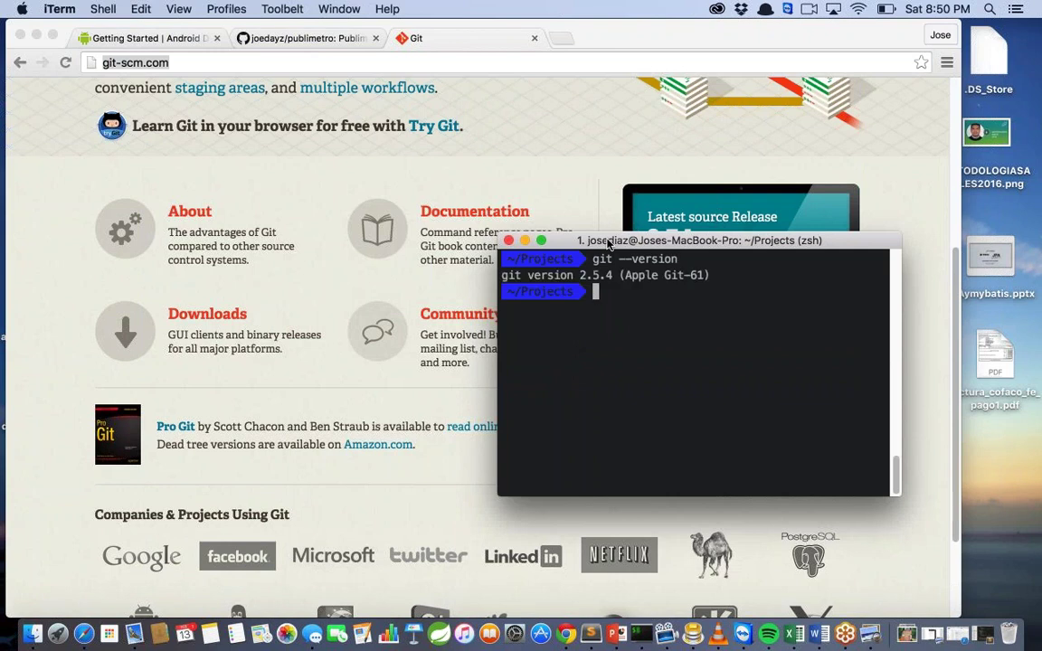
Switch to Chrome and search the web for install git in a new tab
left_click(453, 474)
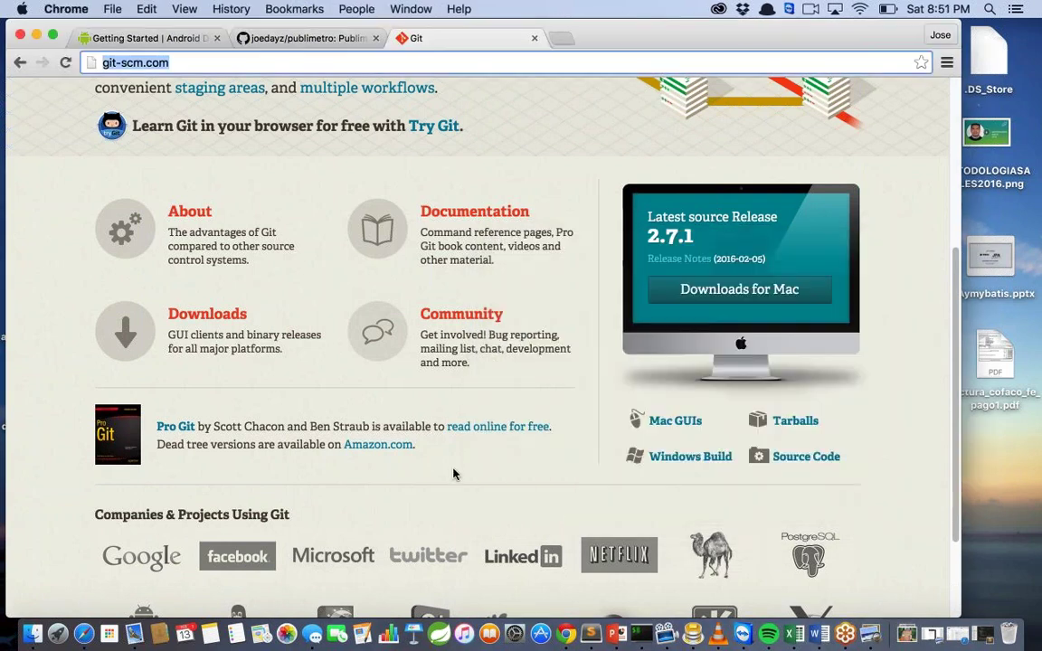
left_click(562, 39)
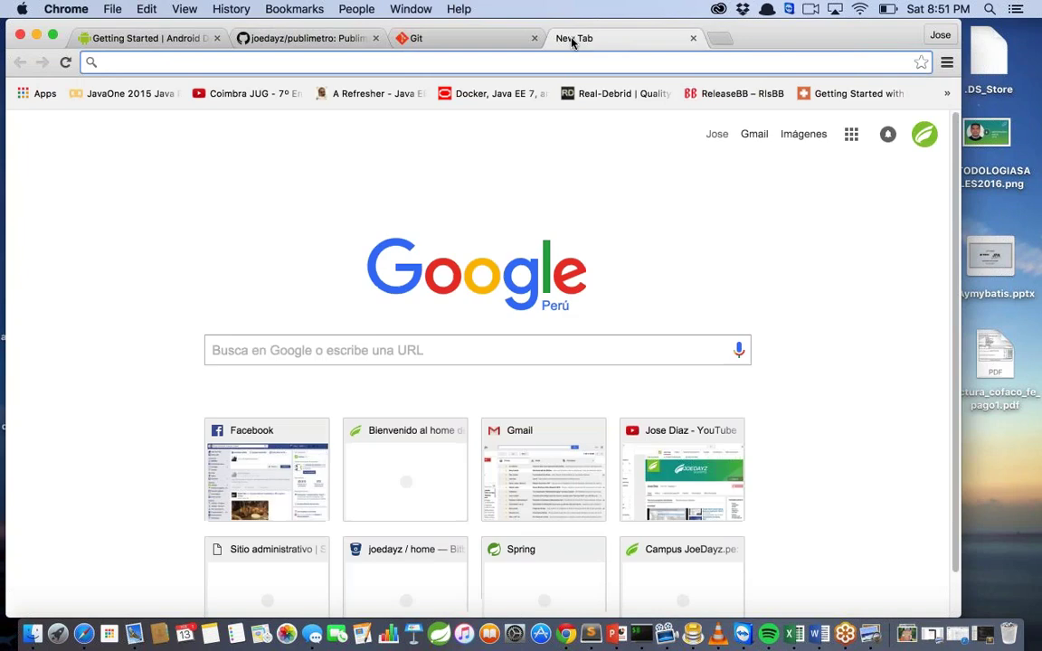
type("install git")
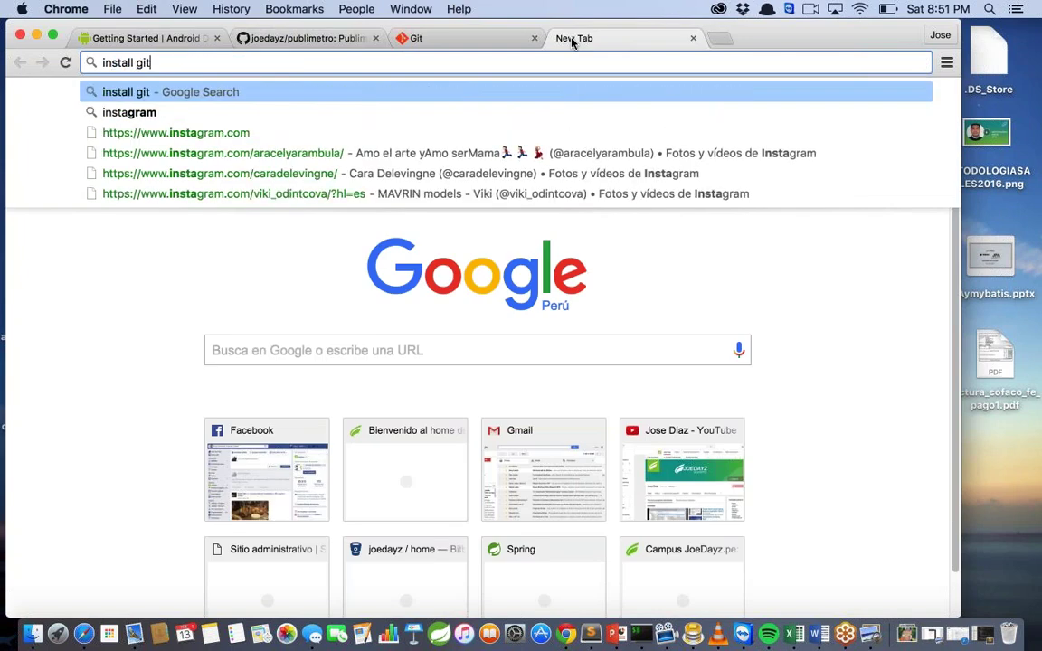
key("Return")
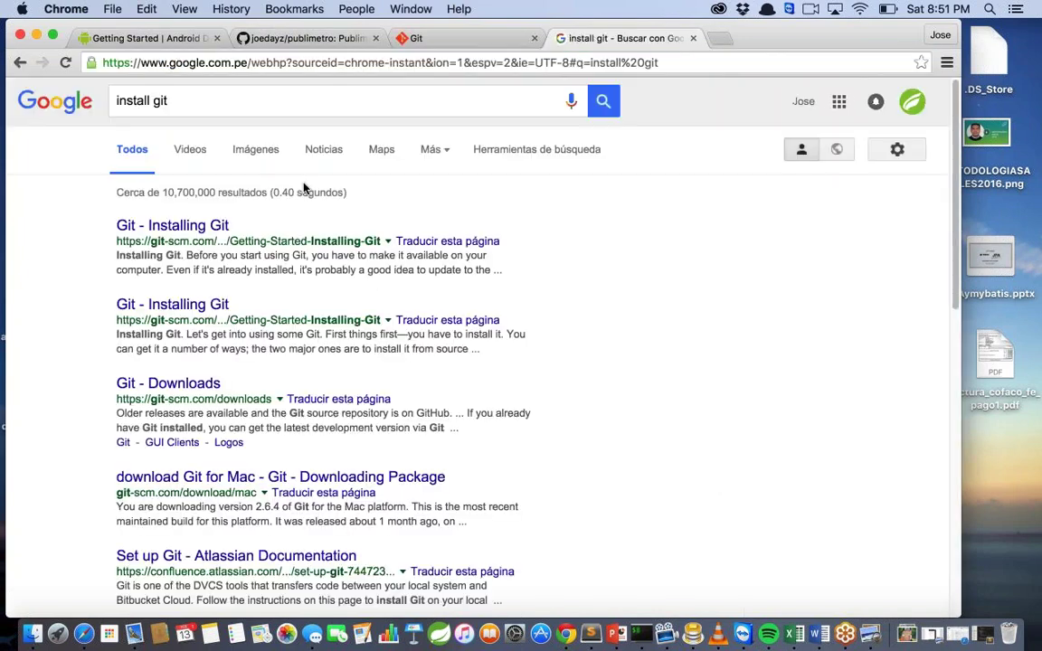
Browse the image results for install git, enlarge the Git Setup PATH environment screenshot, and compare it with the Git download page
left_click(255, 149)
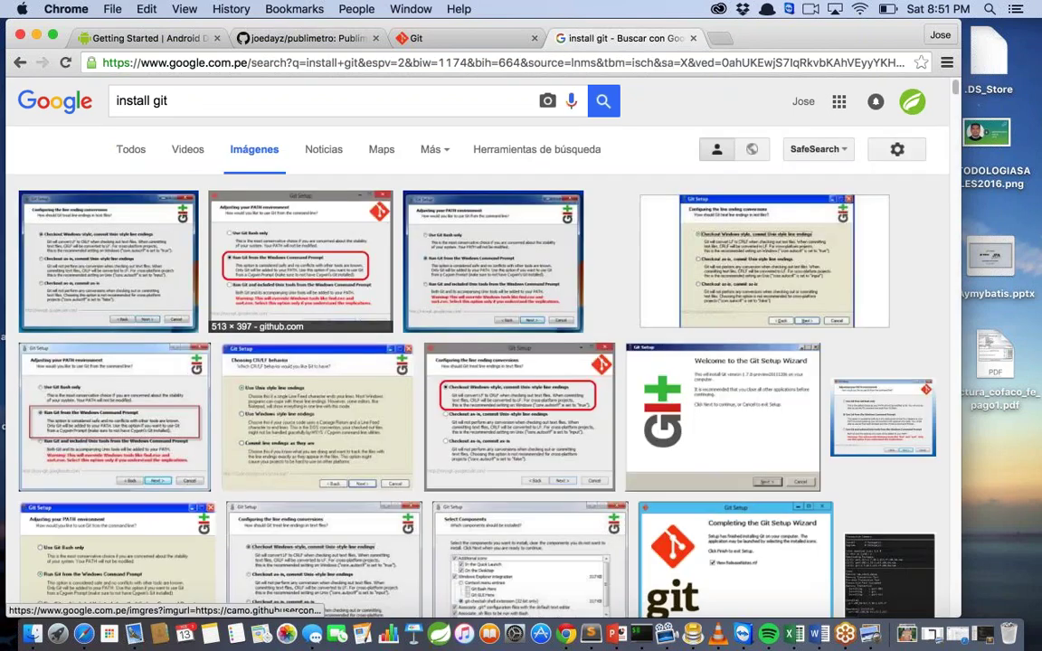
left_click(299, 267)
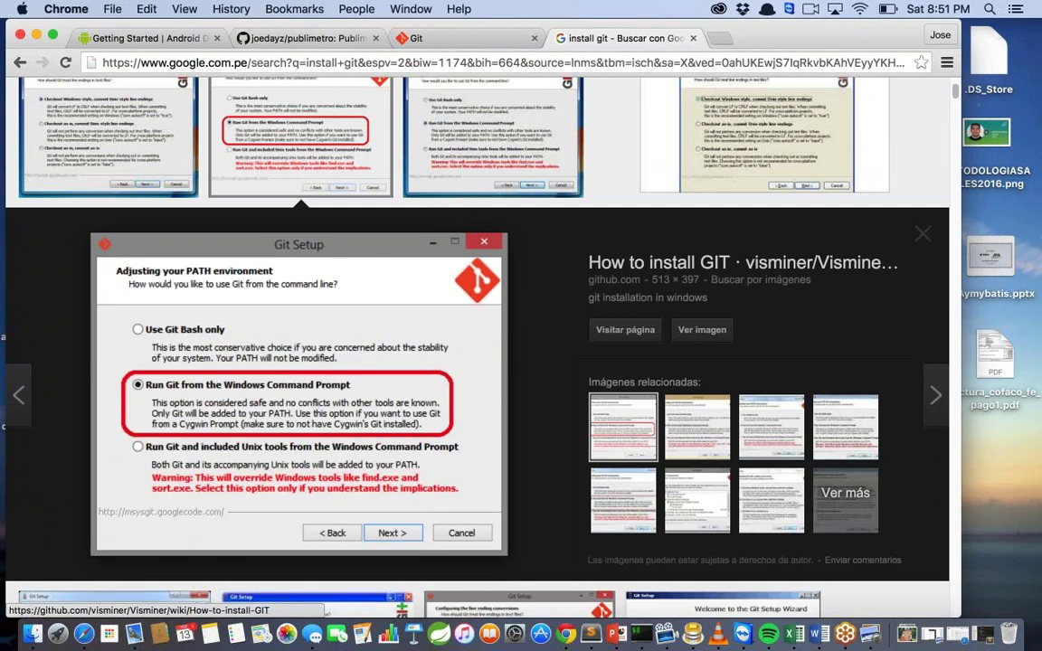
left_click(430, 35)
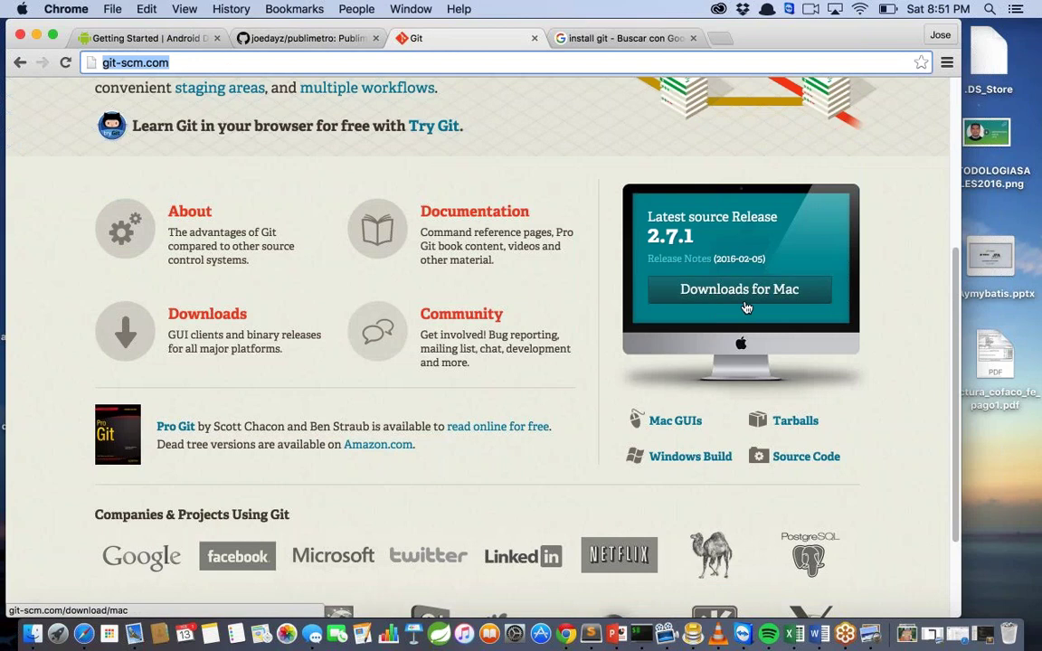
left_click(615, 38)
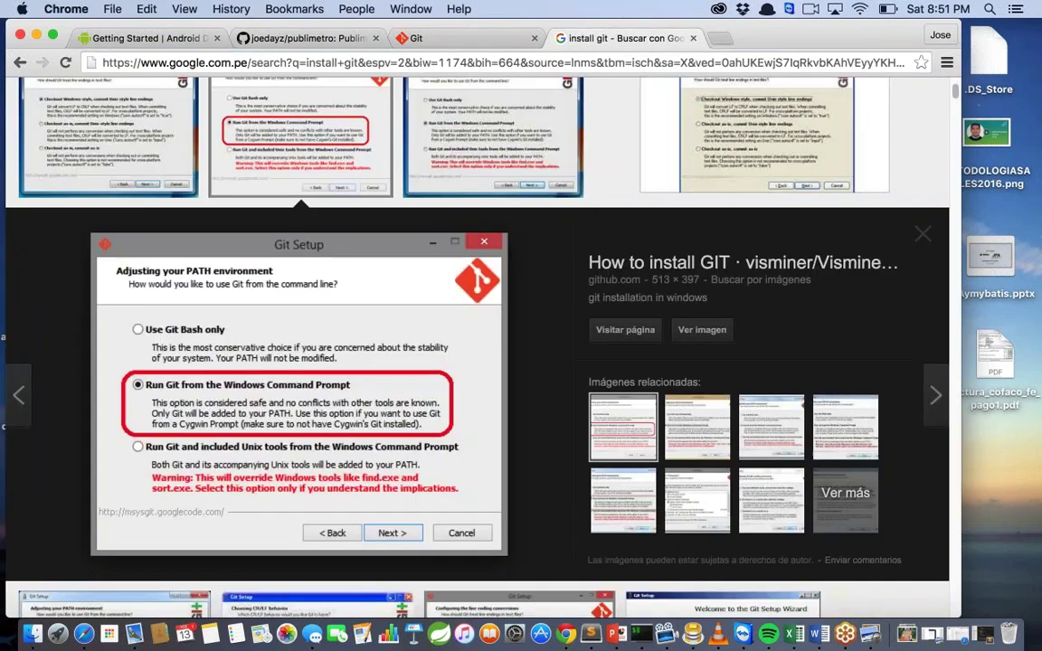
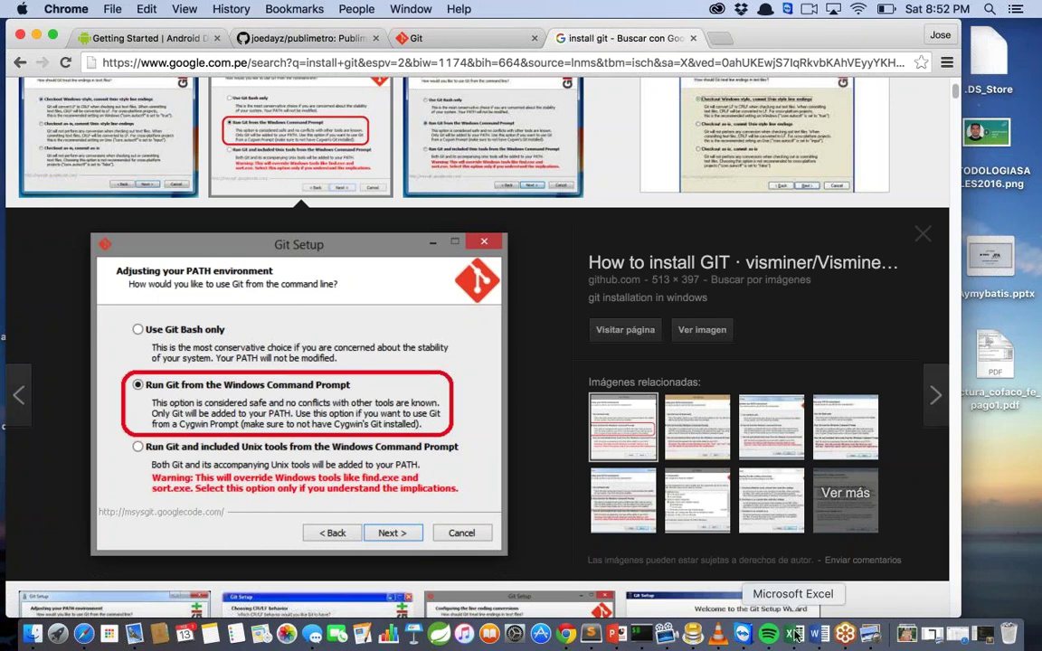
Show the publimetro GitHub repository in Chrome, switch to iTerm, and enter git clone at the Projects prompt without running it
left_click(642, 637)
left_click(308, 38)
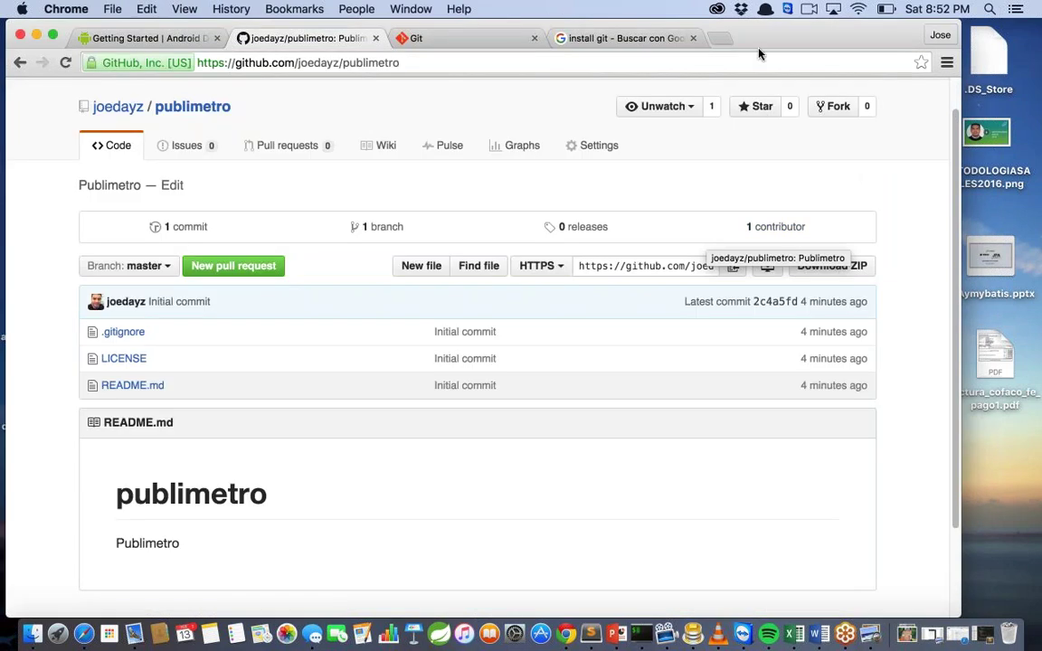
left_click(642, 635)
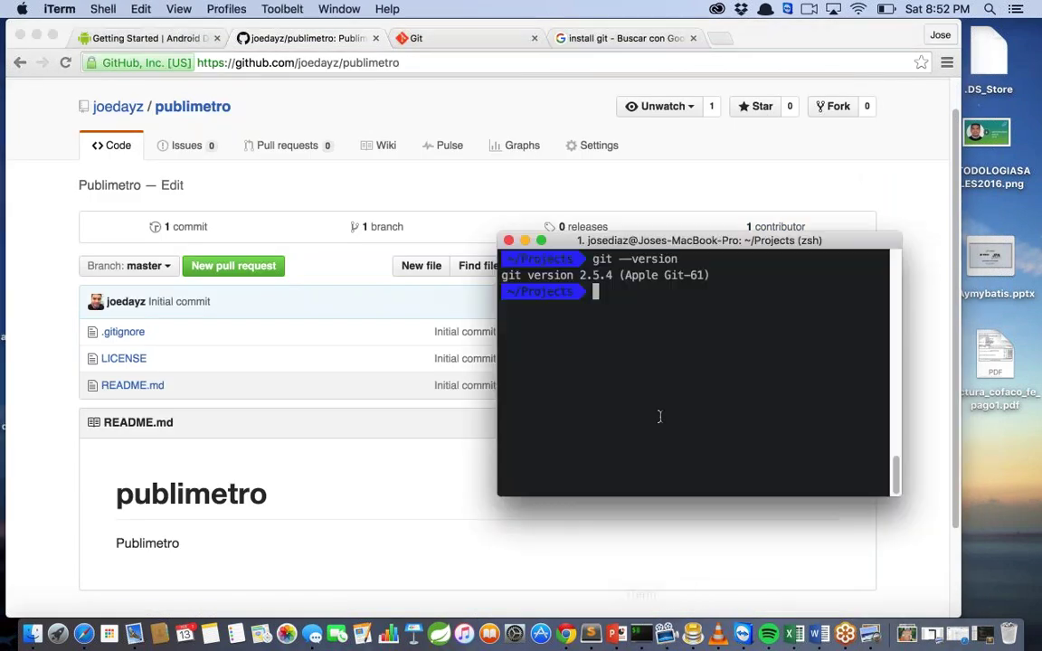
type("git clono")
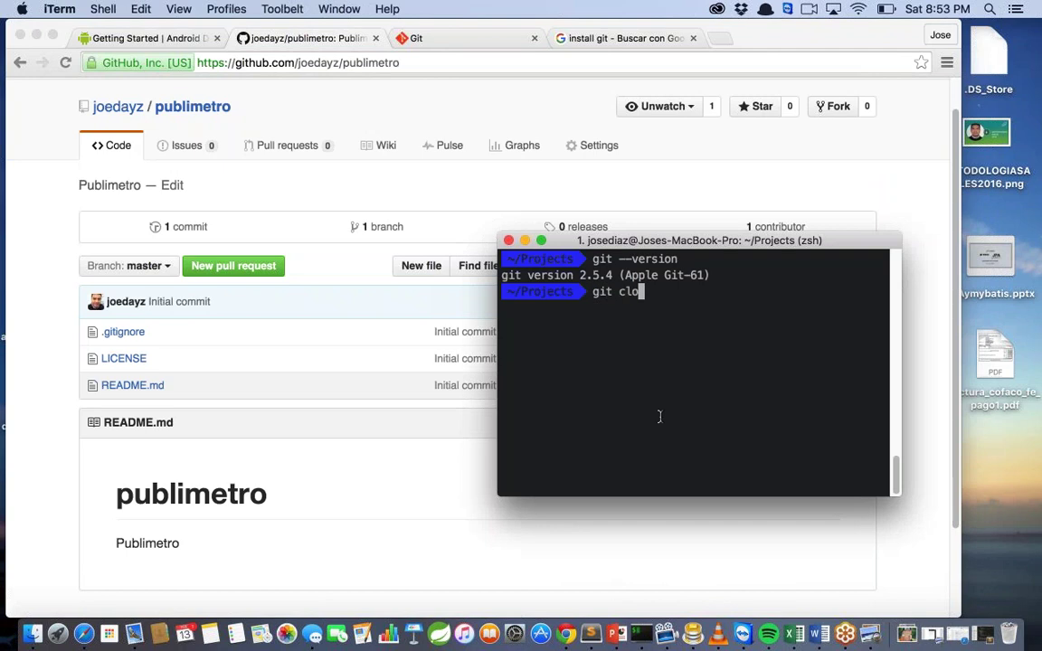
key("BackSpace")
type("e")
type("http://git-scm.com/")
key("BackSpace")
key("BackSpace")
key("BackSpace")
key("BackSpace")
key("BackSpace")
key("BackSpace")
key("BackSpace")
key("BackSpace")
key("BackSpace")
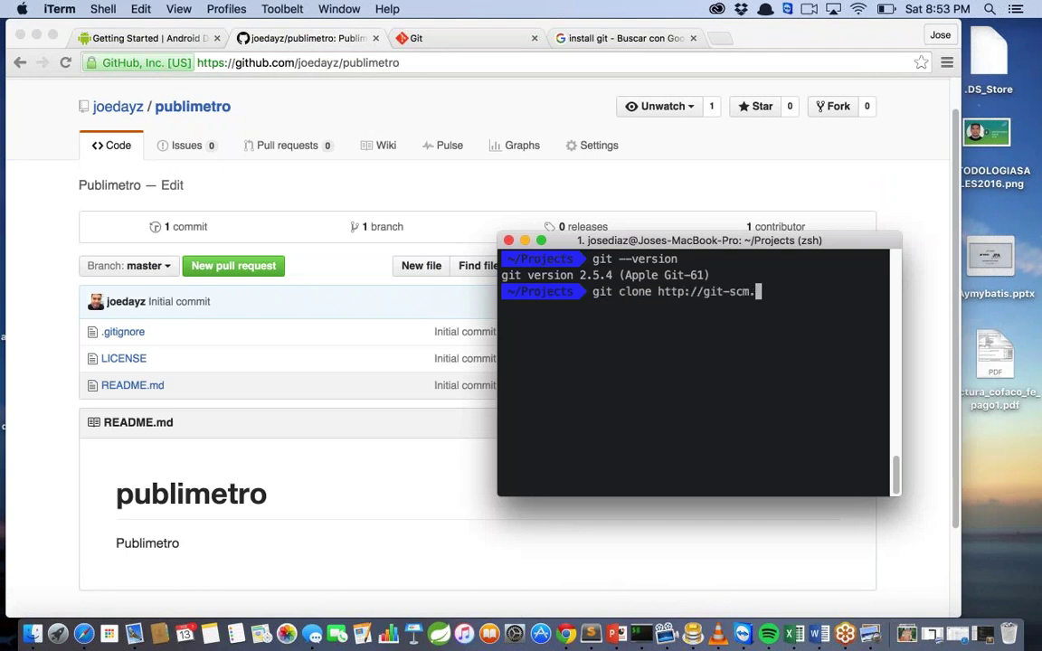
key("BackSpace")
key("BackSpace")
key("BackSpace")
key("BackSpace")
key("BackSpace")
key("BackSpace")
key("BackSpace")
key("BackSpace")
key("BackSpace")
key("BackSpace")
key("BackSpace")
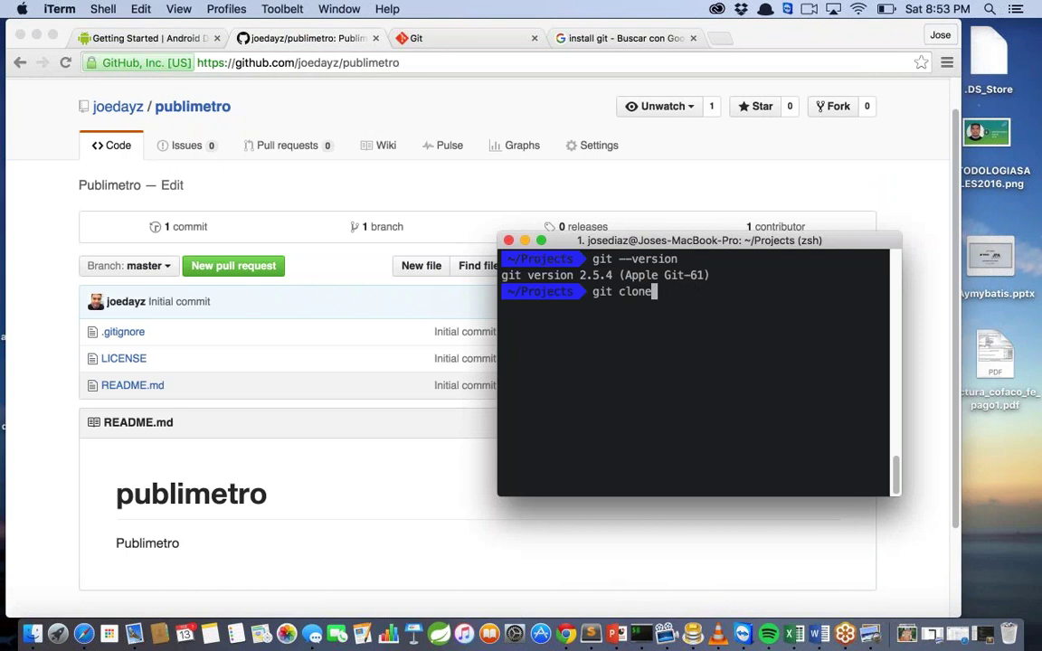
Switch to Chrome, copy the publimetro repository's clone URL with HTTPS (recommended) selected, and return to the git clone command in iTerm
left_click(400, 493)
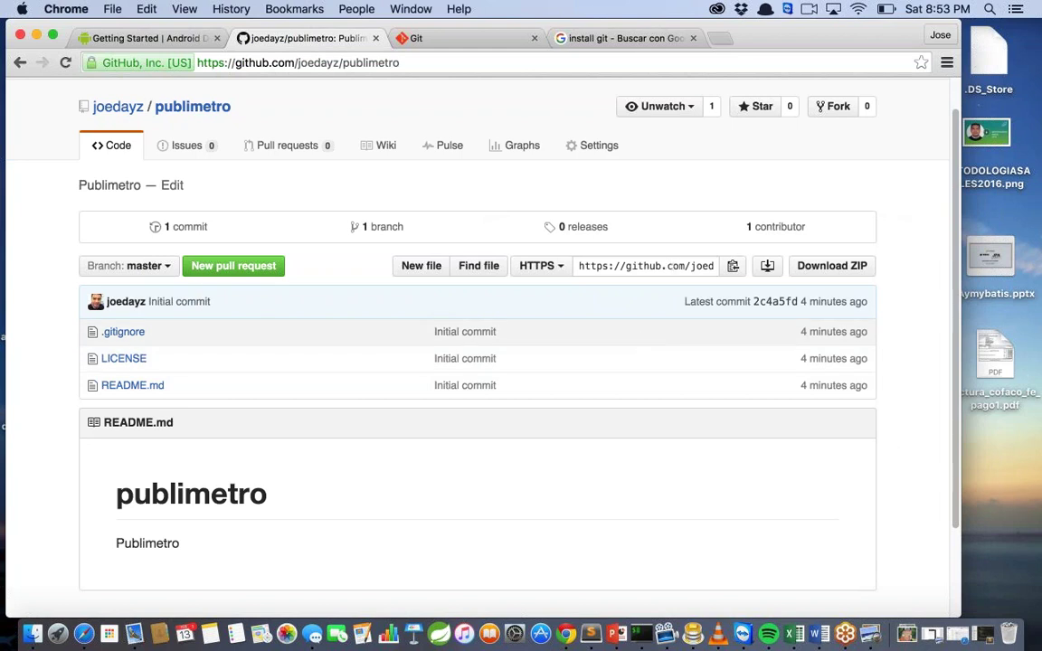
left_click(541, 265)
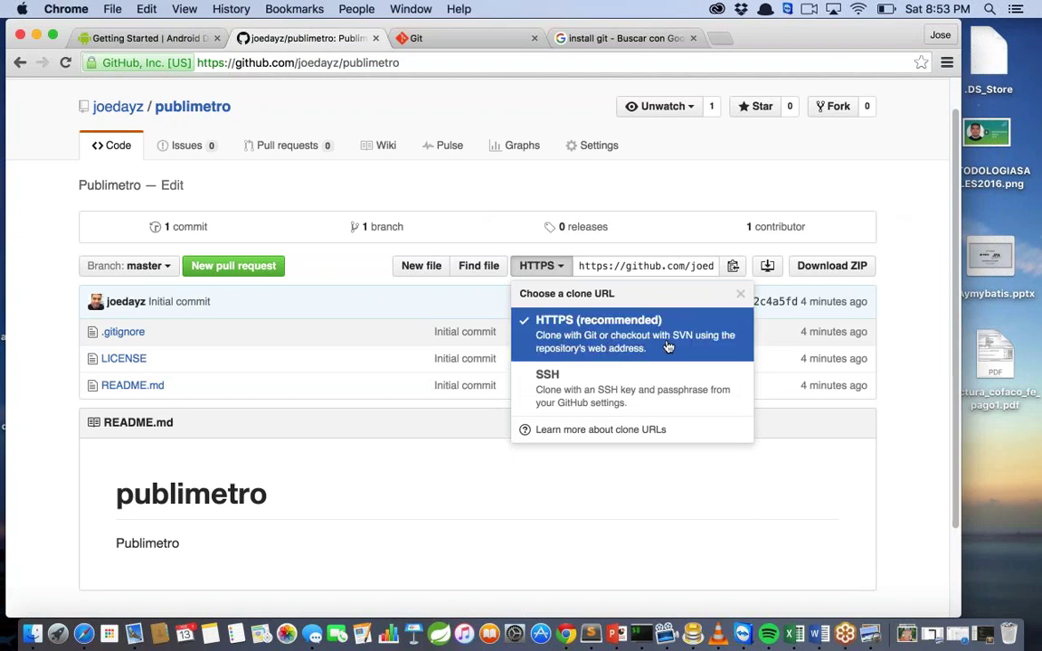
left_click(686, 318)
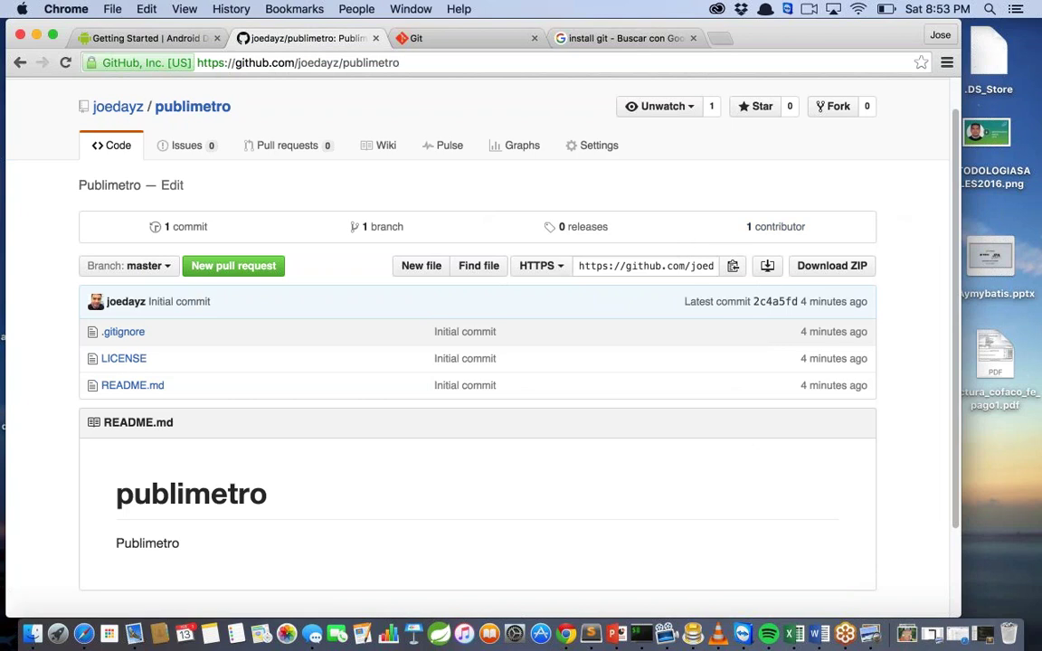
left_click(734, 267)
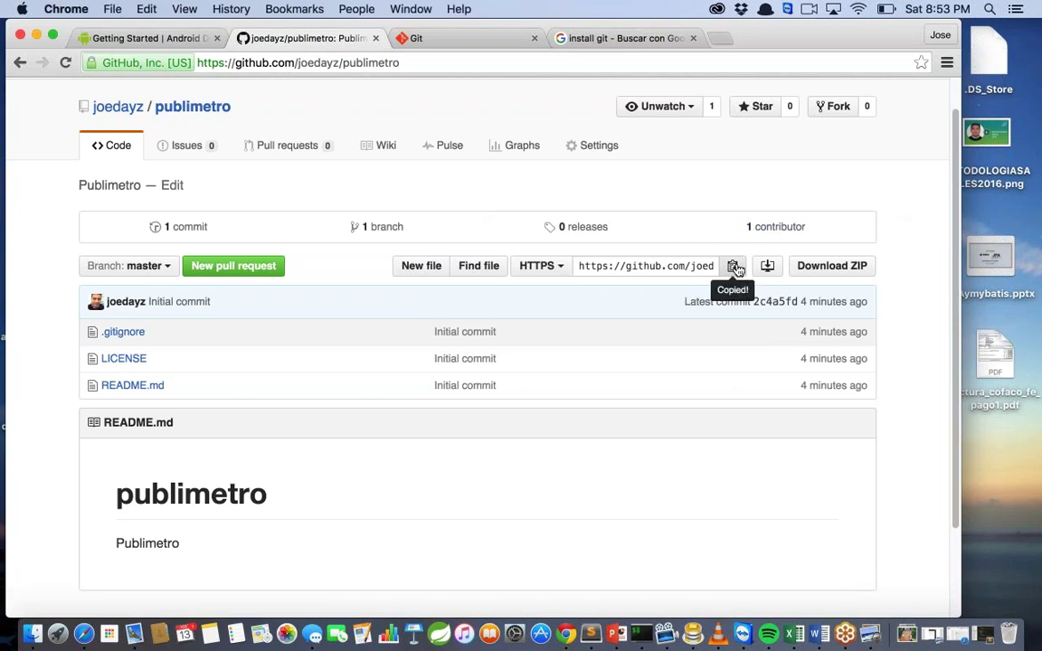
left_click(670, 266)
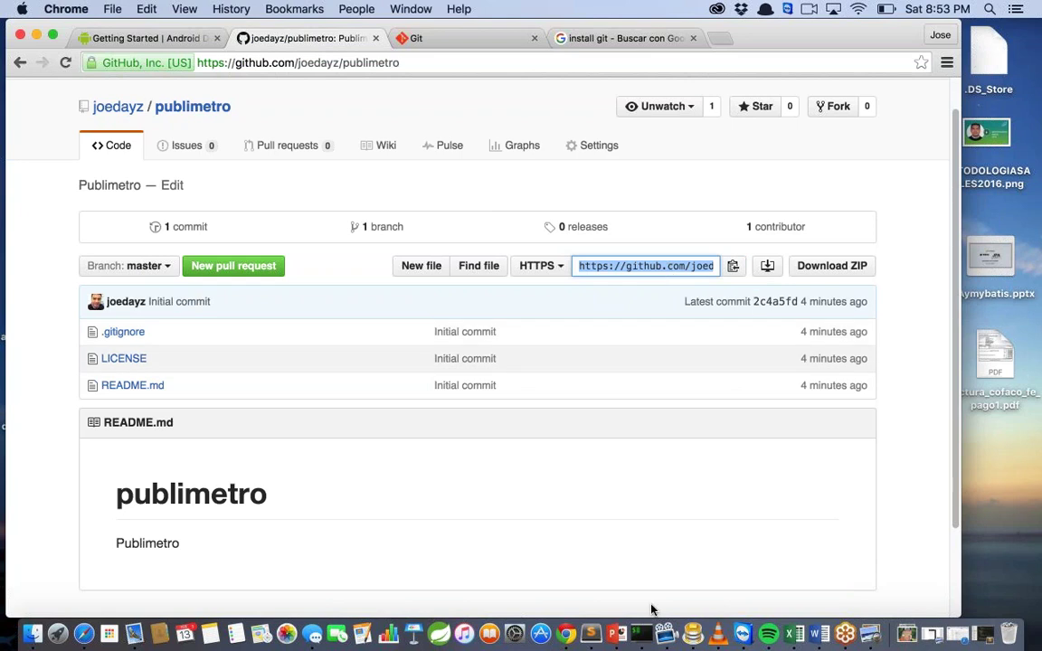
left_click(641, 633)
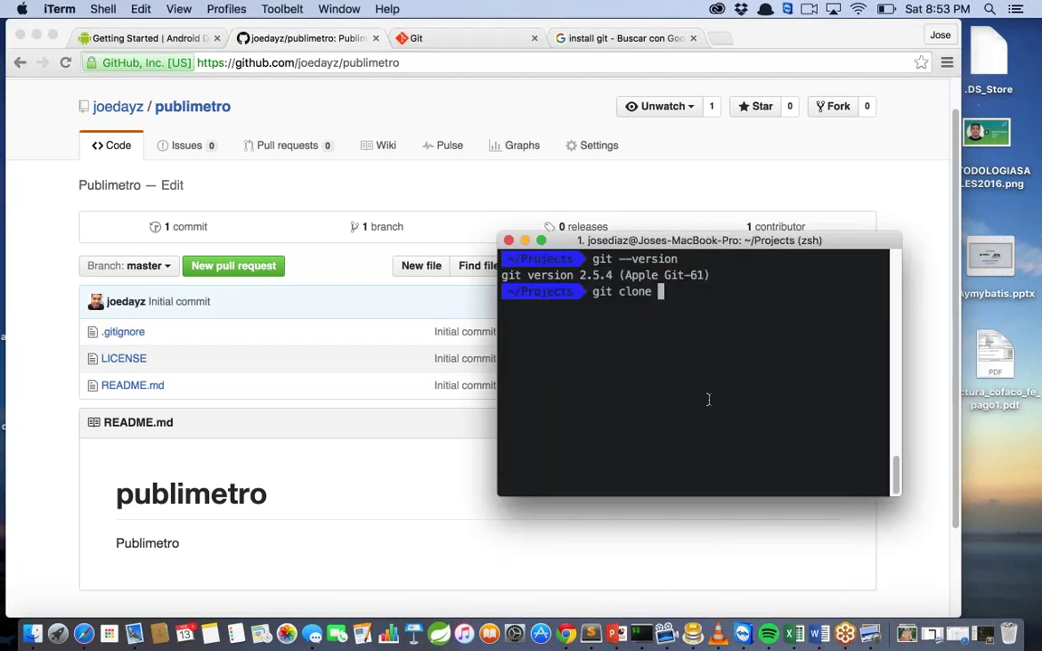
Clone the publimetro GitHub repository over HTTPS into the Projects folder with git clone in the terminal
key("super+v")
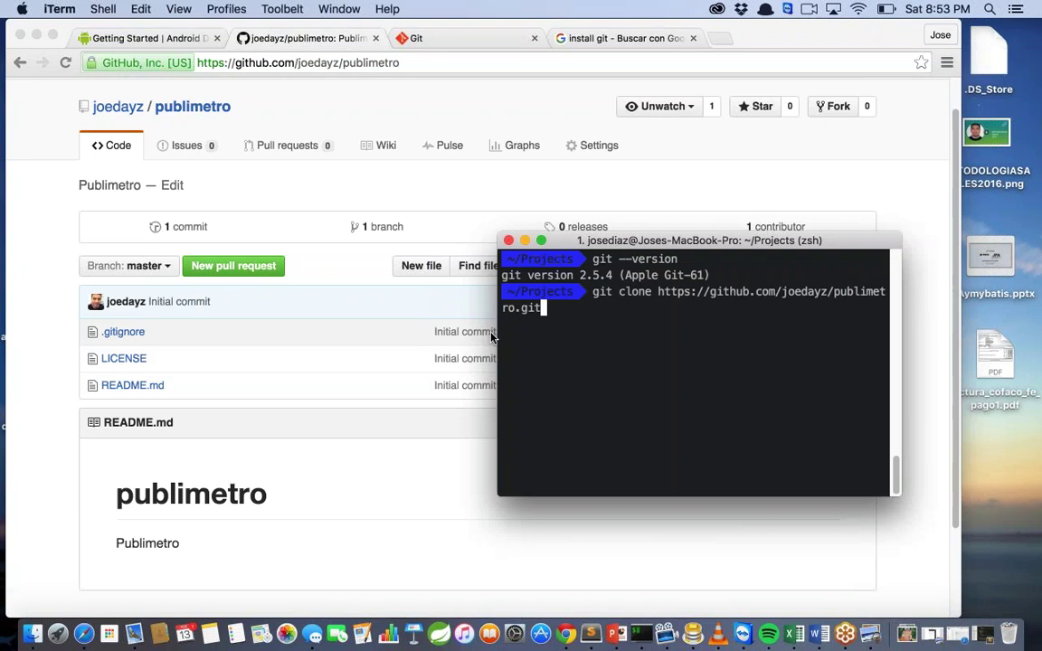
left_click_drag(497, 335, 315, 335)
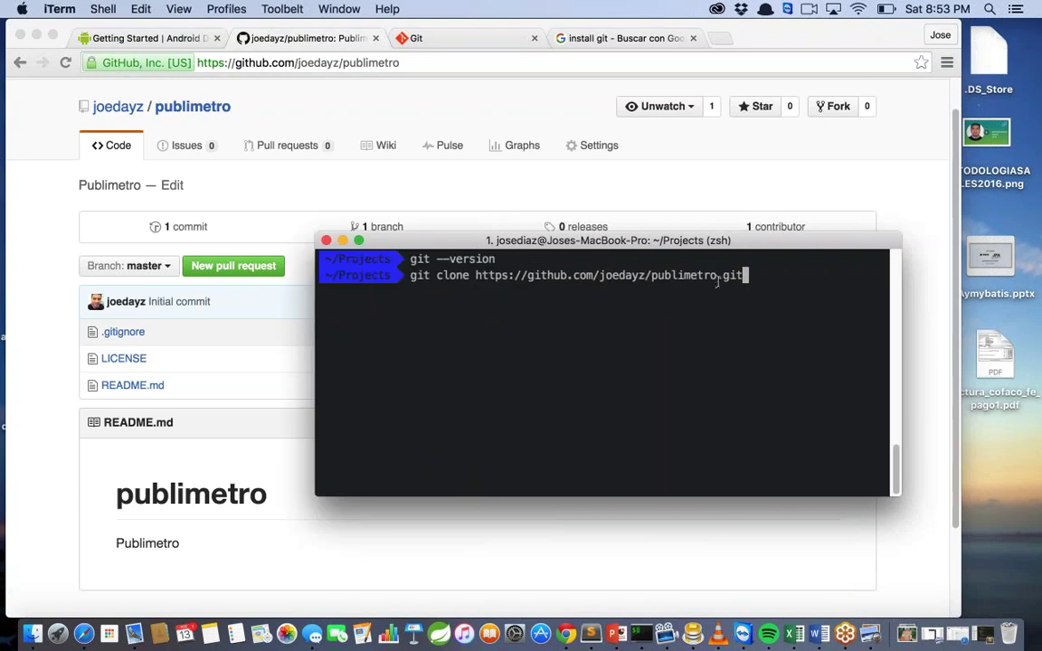
left_click_drag(718, 276, 753, 277)
left_click(754, 277)
left_click(670, 220)
left_click(733, 266)
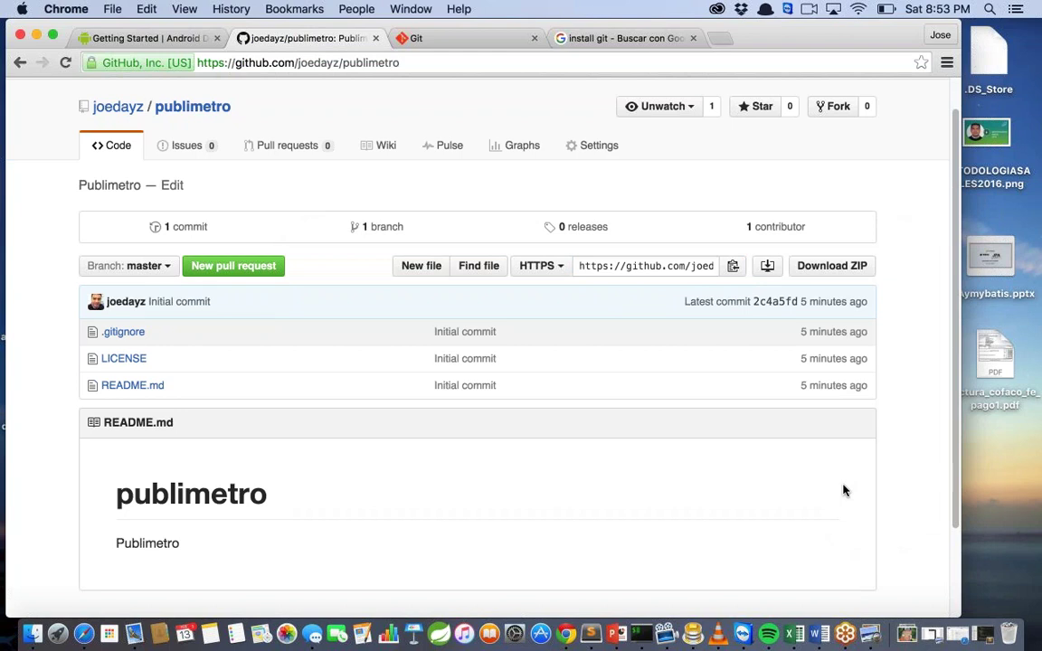
left_click(640, 633)
key("super+v")
left_click_drag(470, 237, 345, 216)
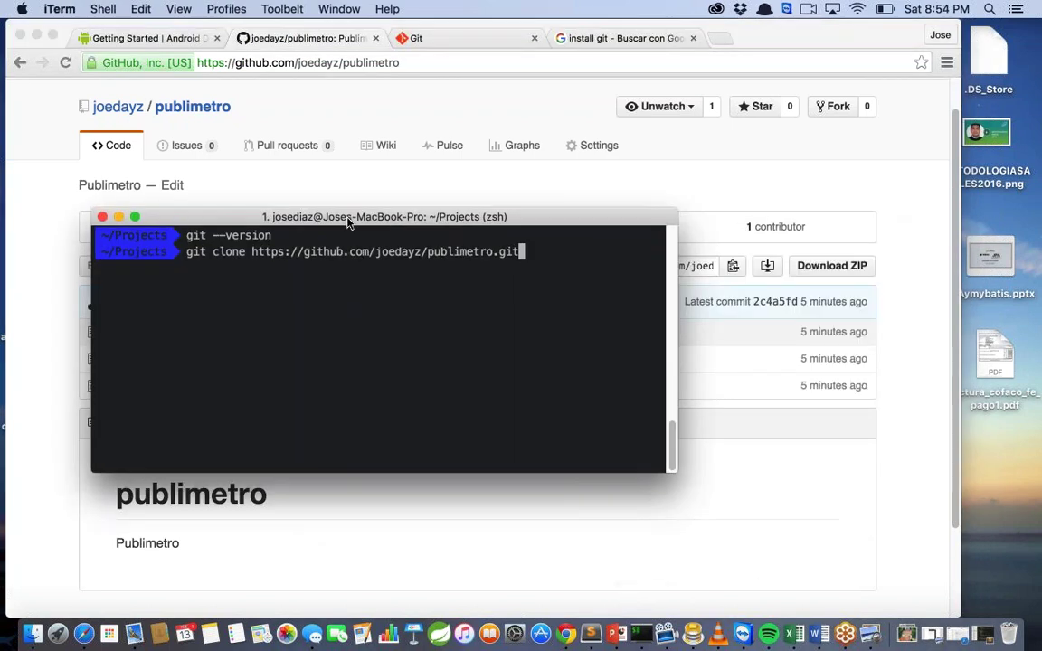
key("Return")
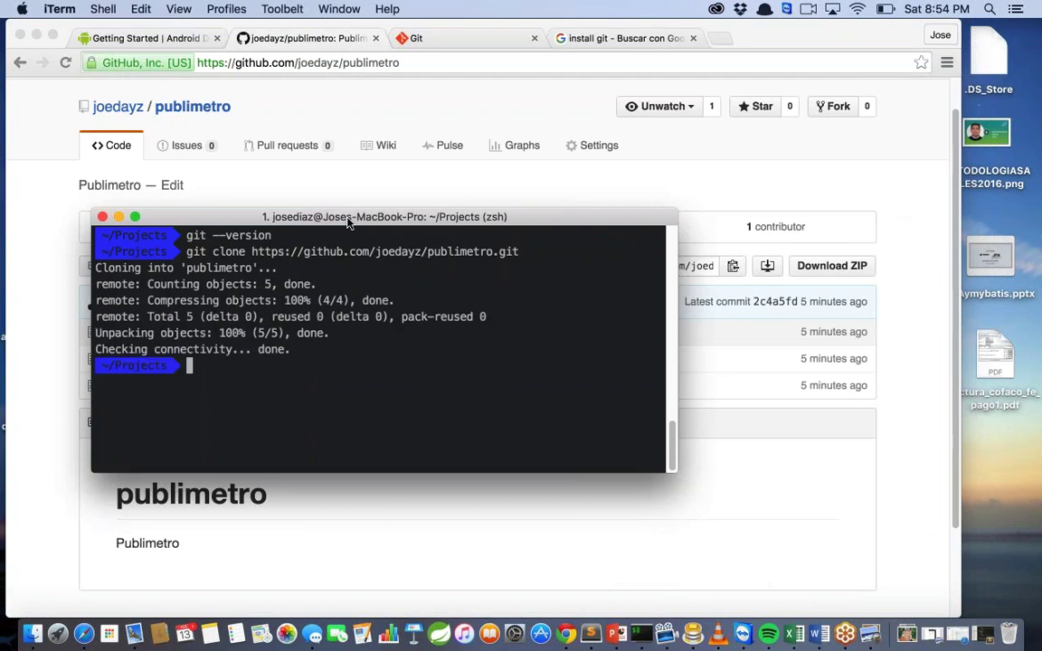
Launch Android Studio from the installed applications
left_click(529, 513)
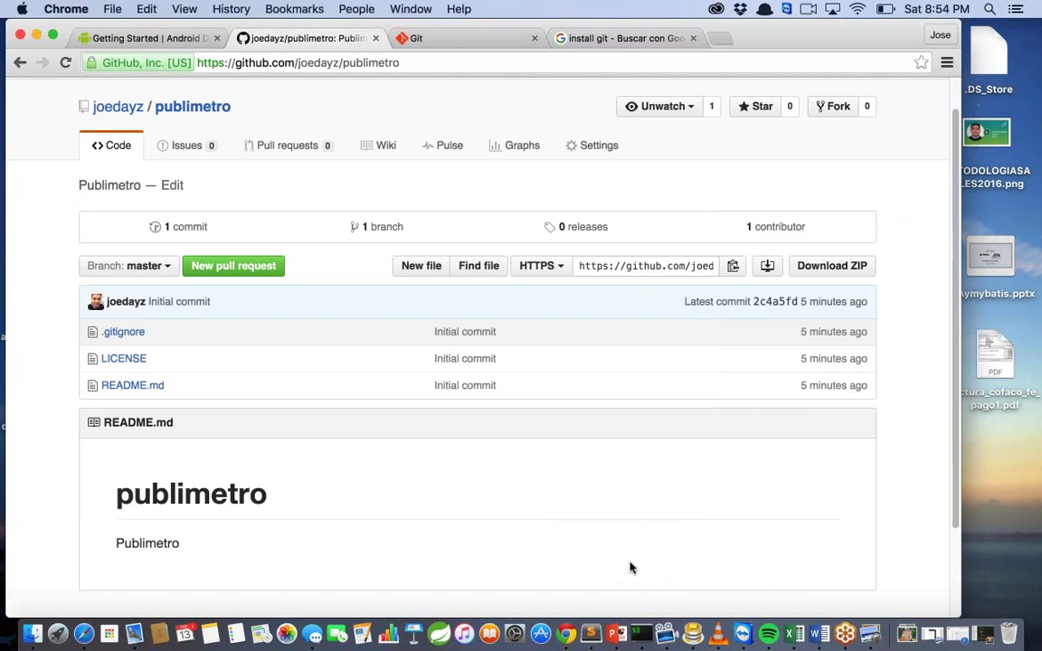
key("F4")
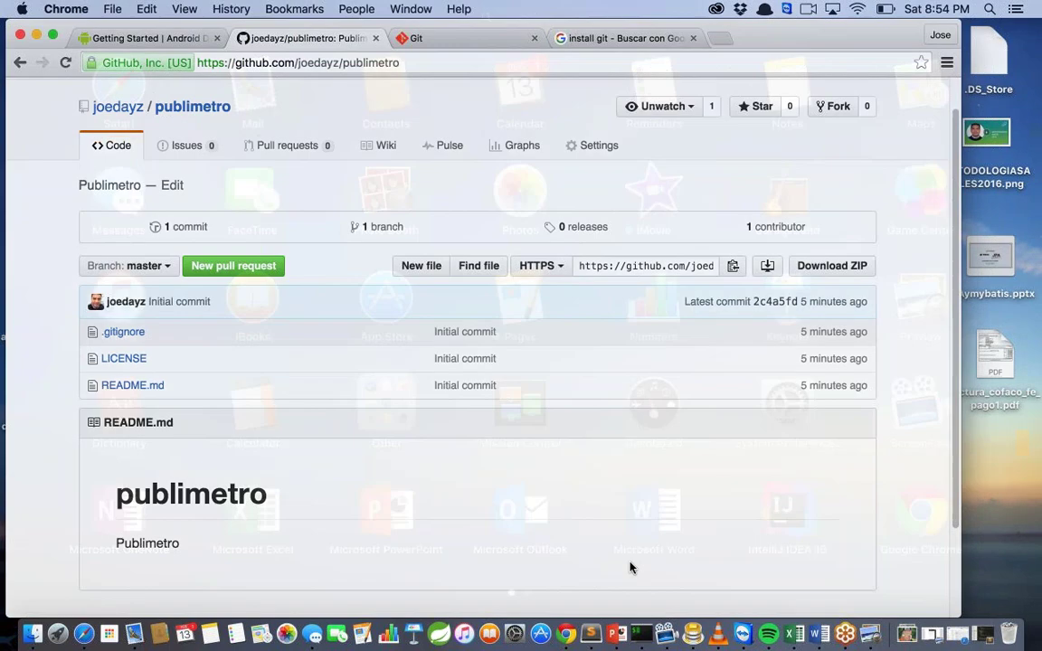
scroll(567, 427, "right", 3)
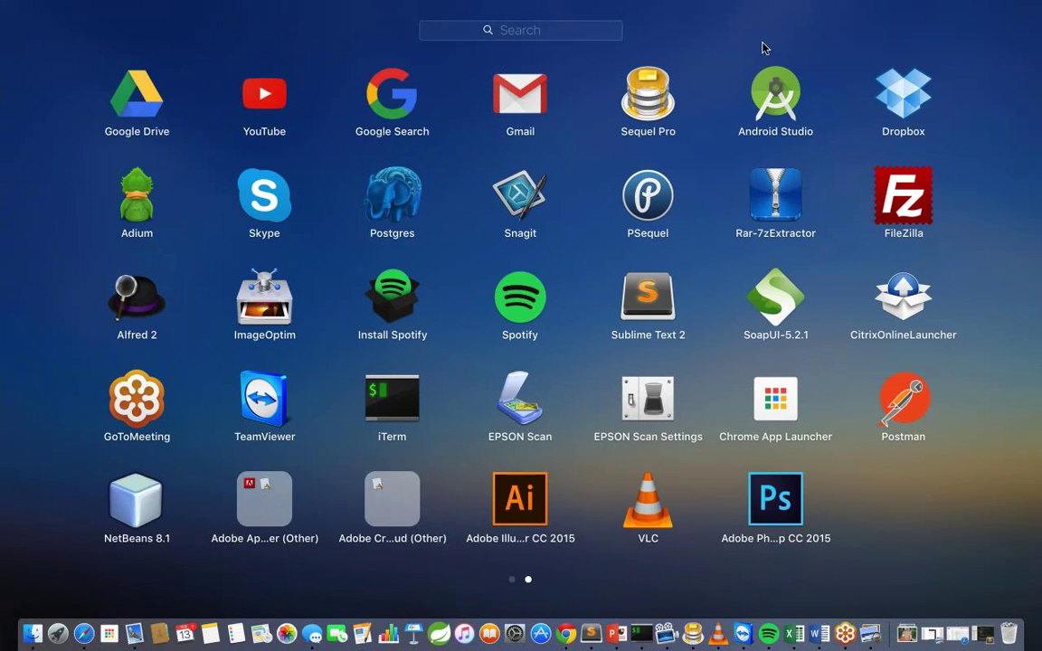
left_click(784, 97)
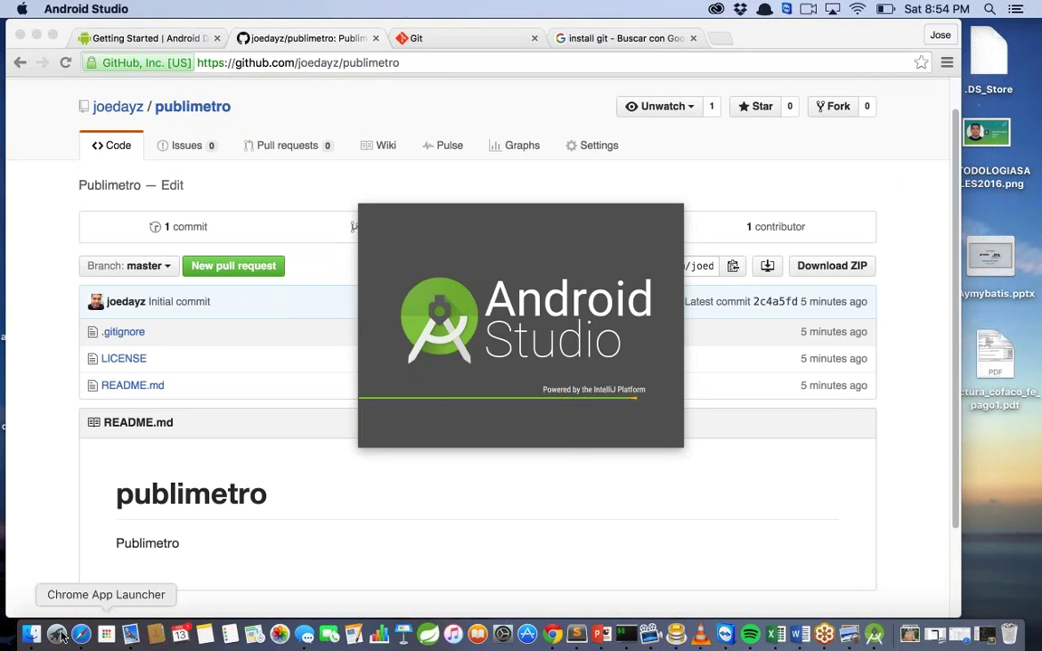
Inspect the cloned Projects/publimetro folder and its .git contents in Finder, and minimize the window
left_click(31, 634)
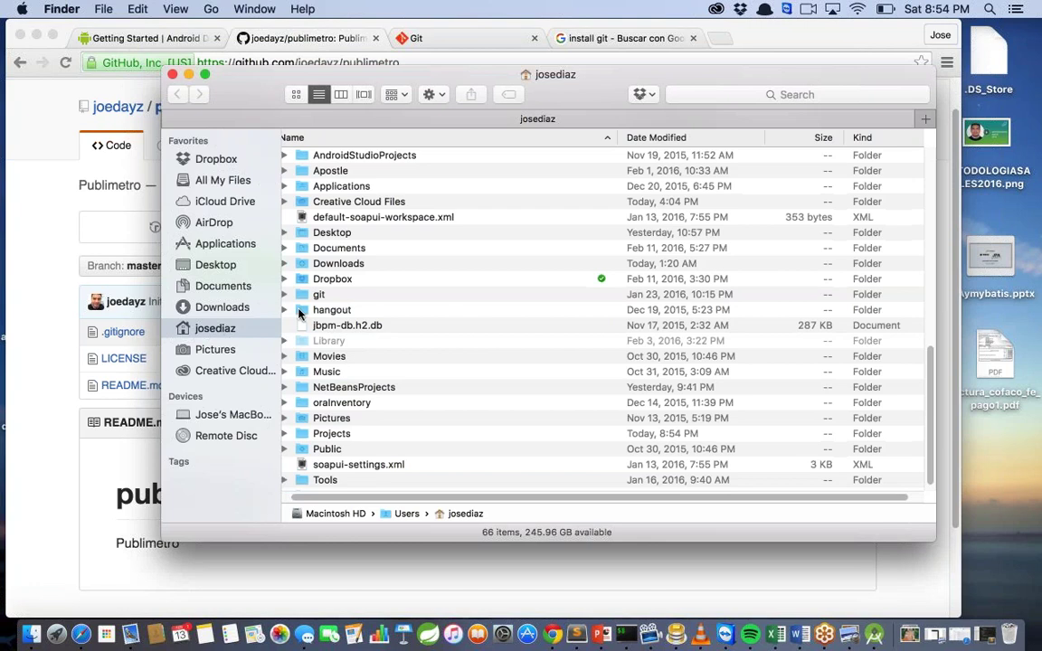
double_click(330, 434)
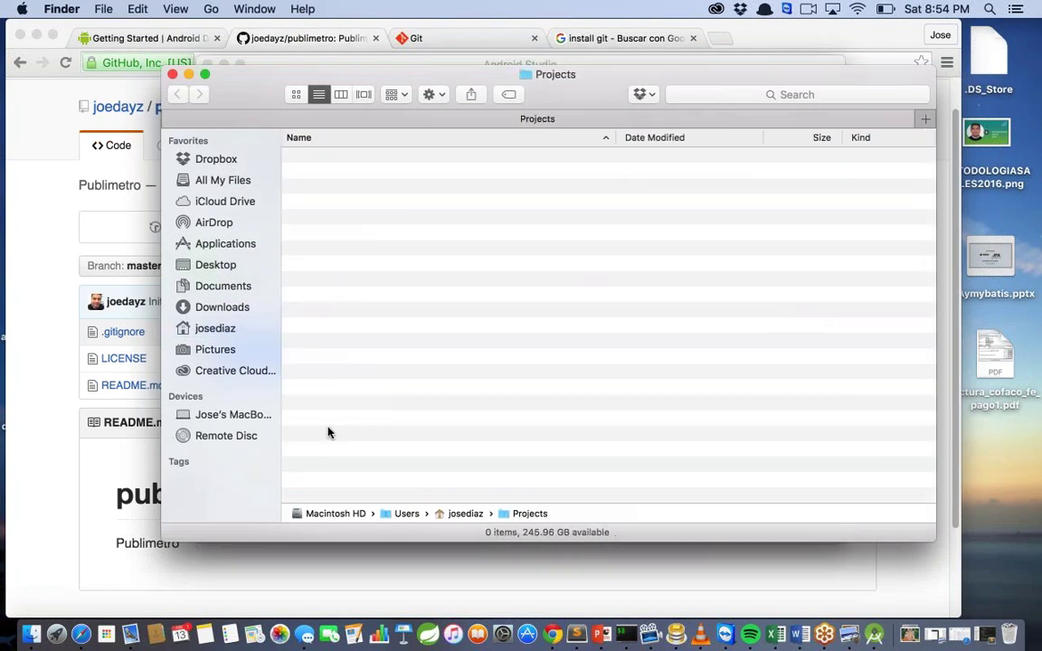
left_click(347, 344)
double_click(347, 344)
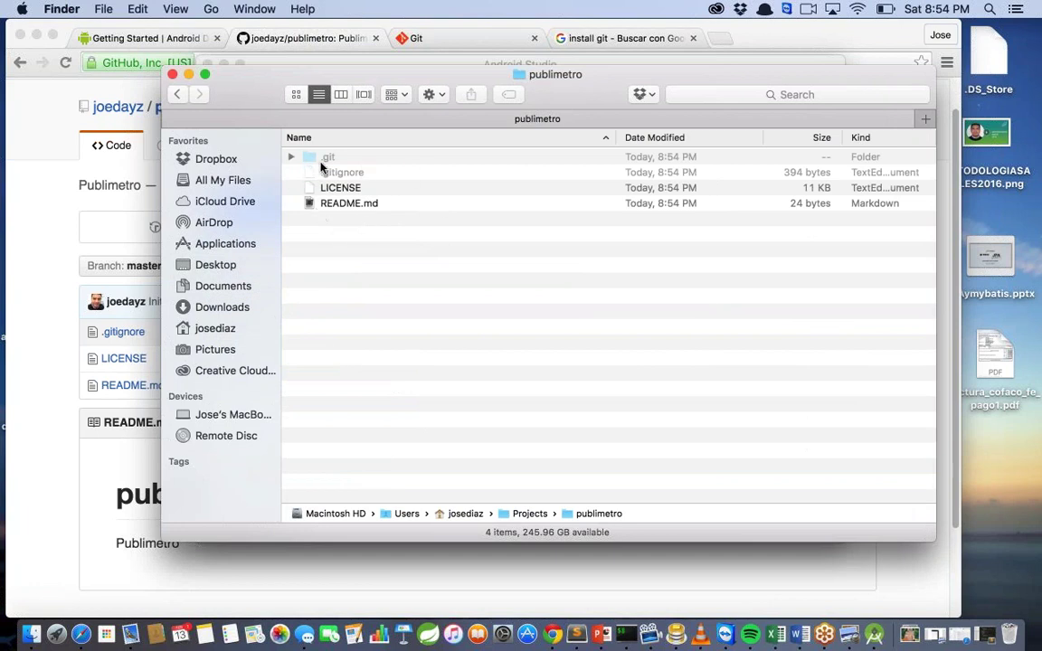
left_click(292, 157)
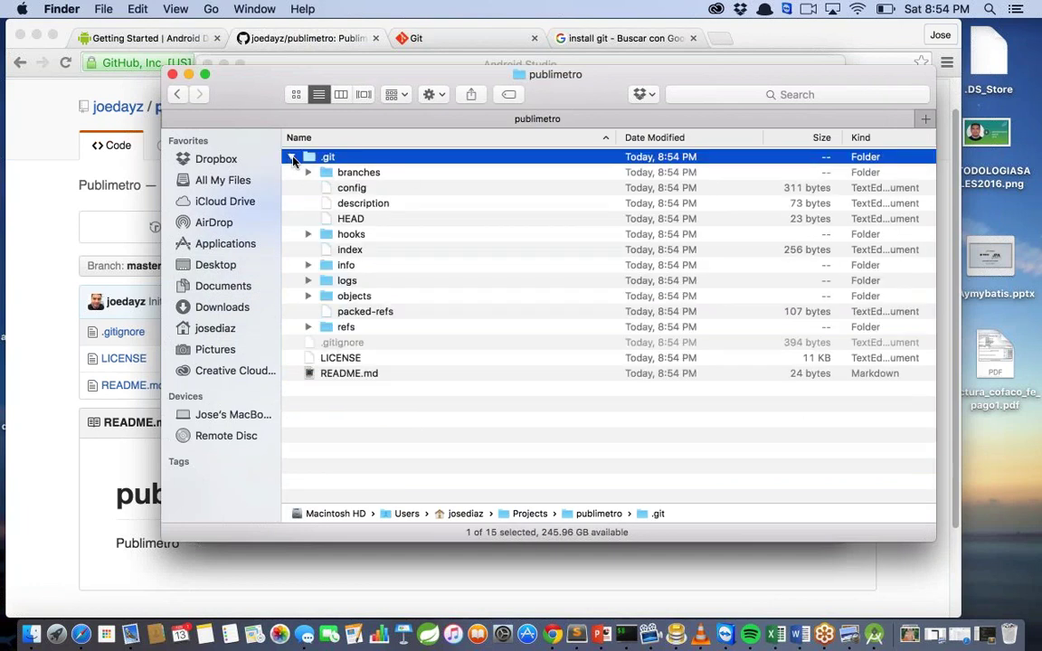
left_click(292, 158)
left_click(189, 74)
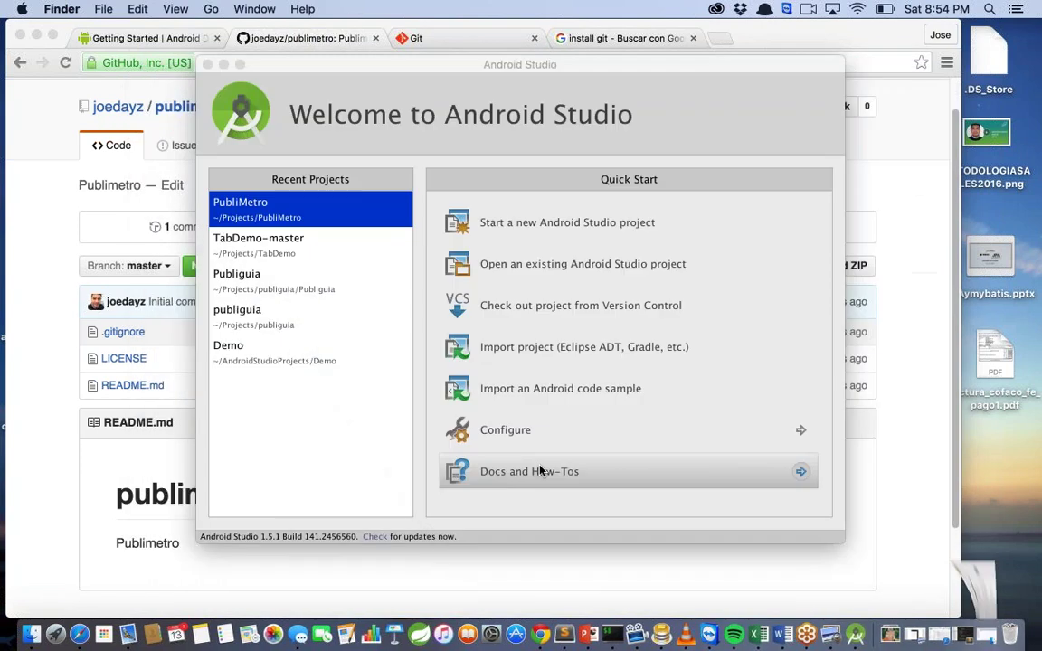
Start a new Android Studio project with the application name Publimetro, and set its location to the Projects/Publimetro folder
key("Down")
key("Down")
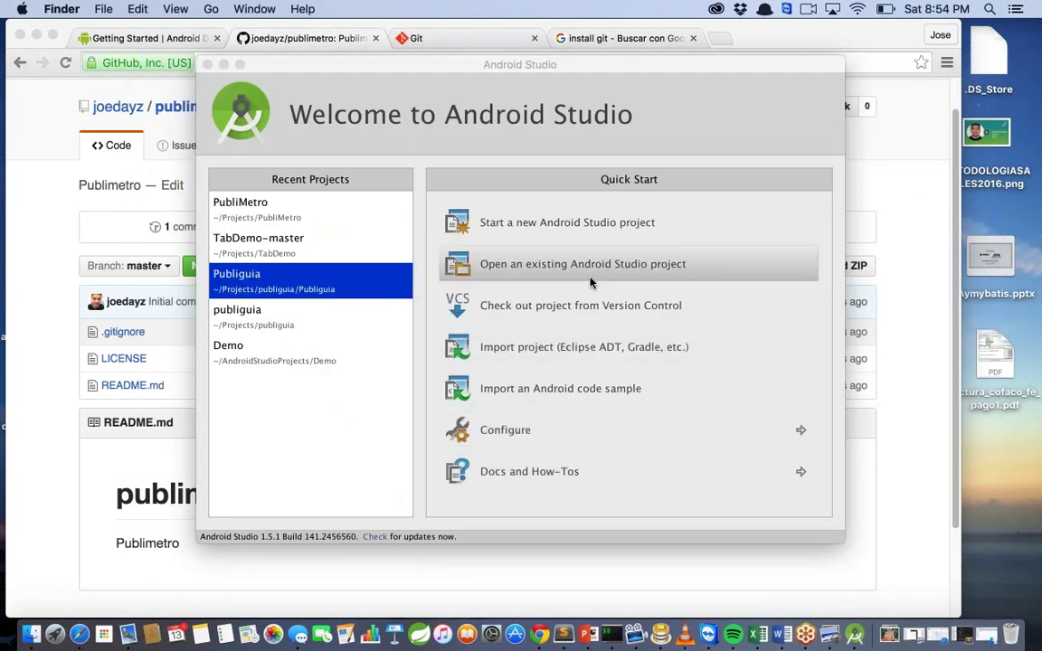
left_click(587, 233)
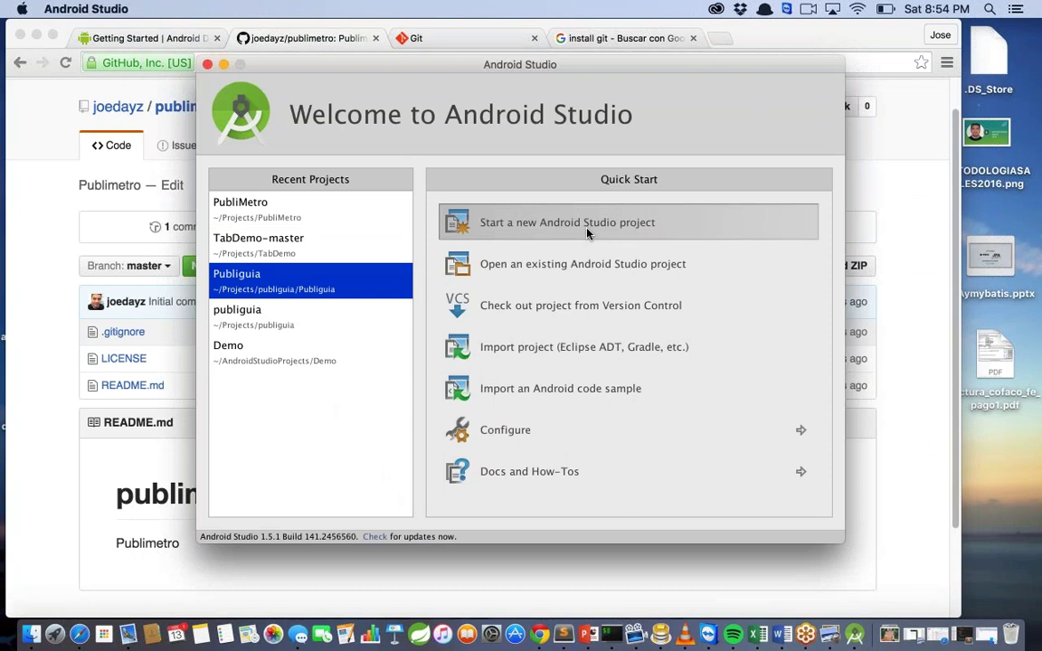
type("Publimetro")
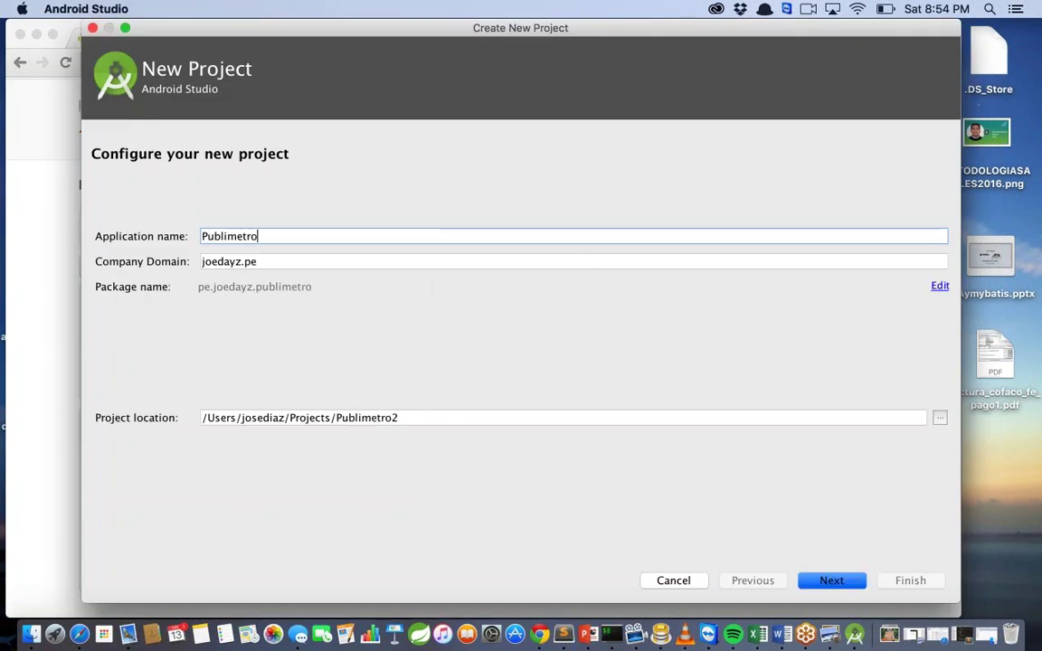
left_click(418, 420)
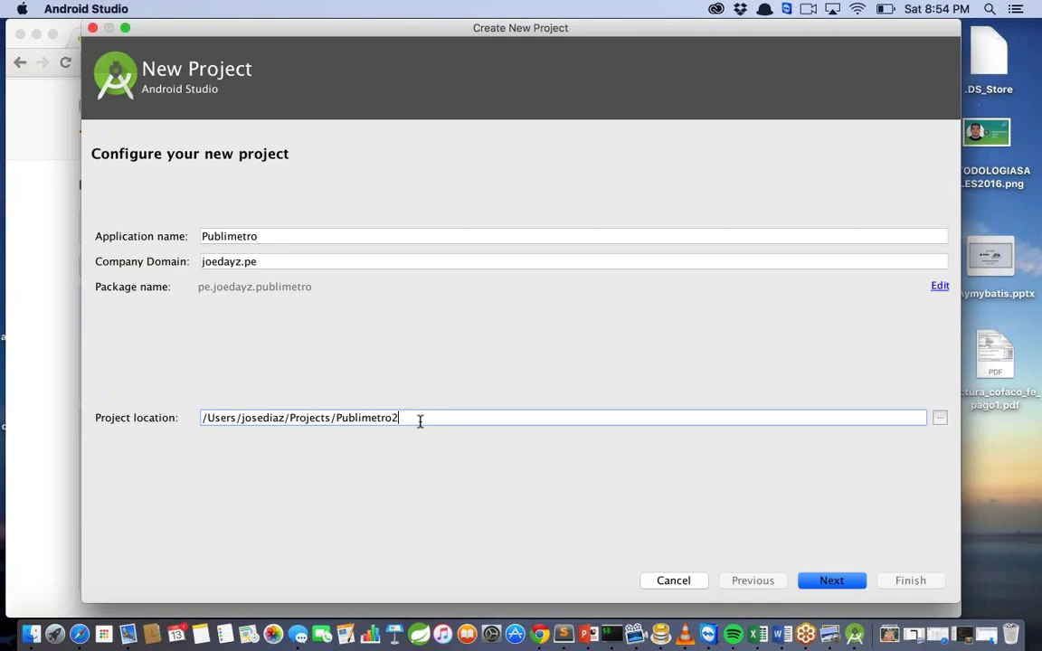
key("BackSpace")
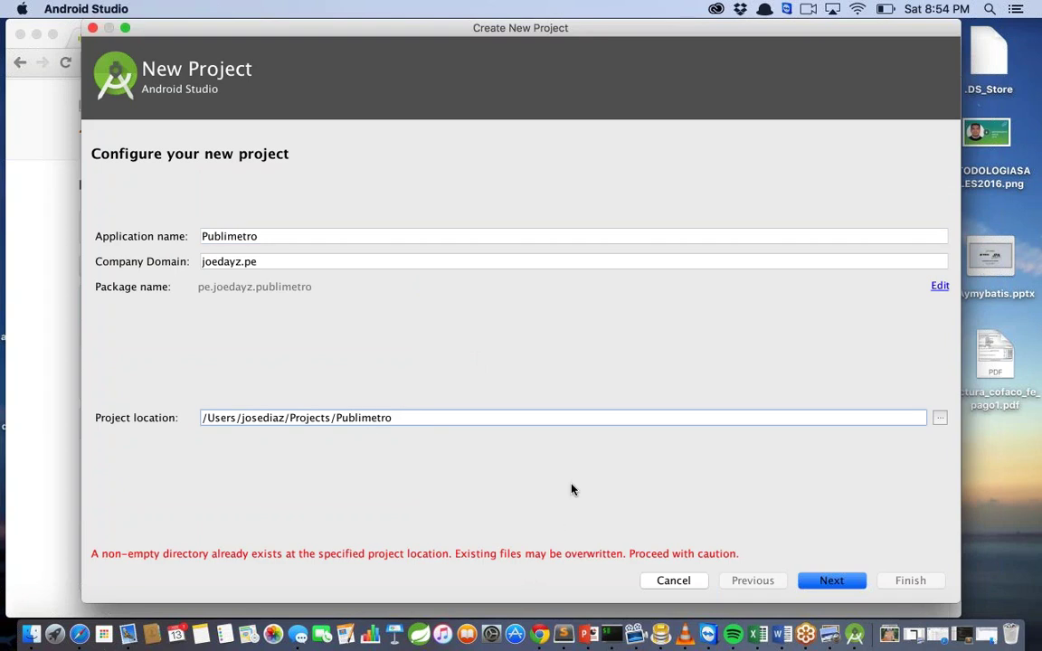
left_click(831, 580)
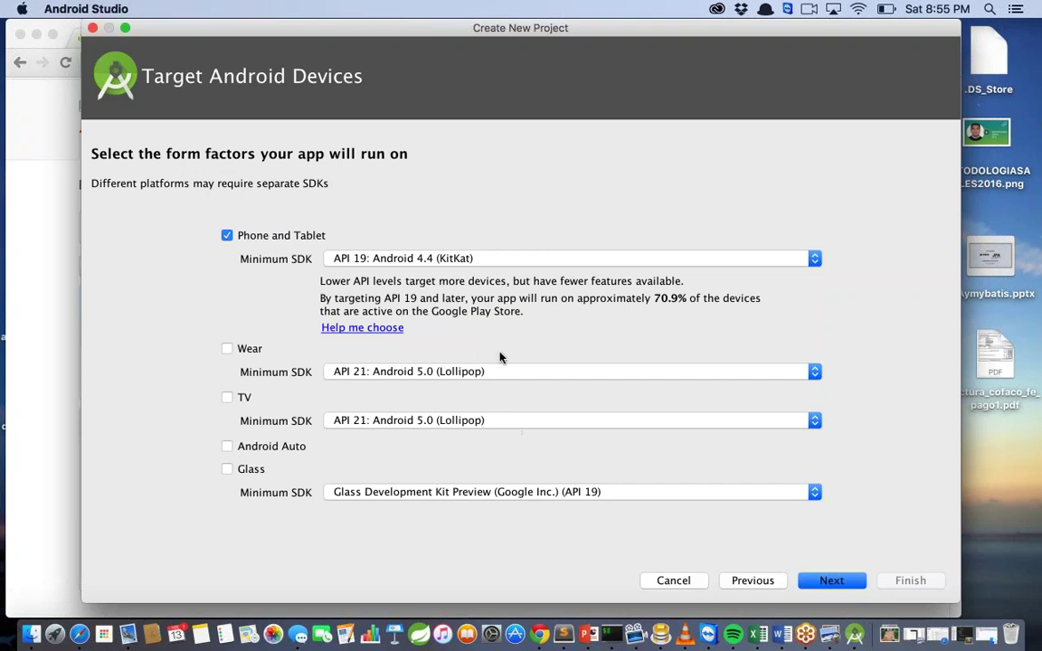
Create the project for phone and tablet on API 19 with a Blank Activity named MainActivity, proceeding despite the existing .gitignore file
left_click(833, 582)
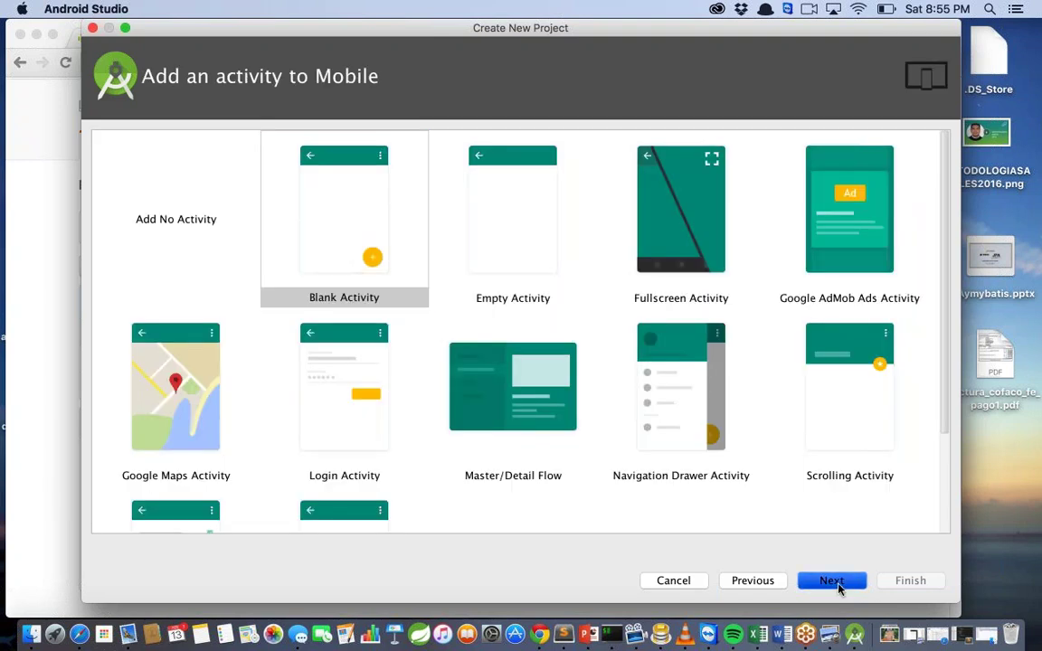
left_click(839, 589)
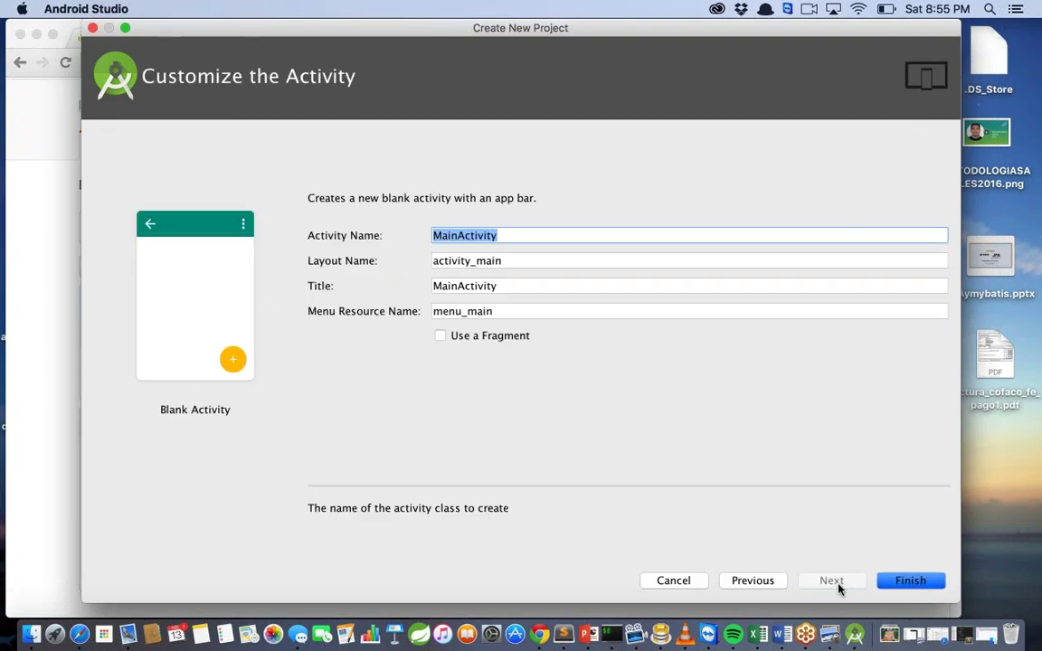
left_click(910, 582)
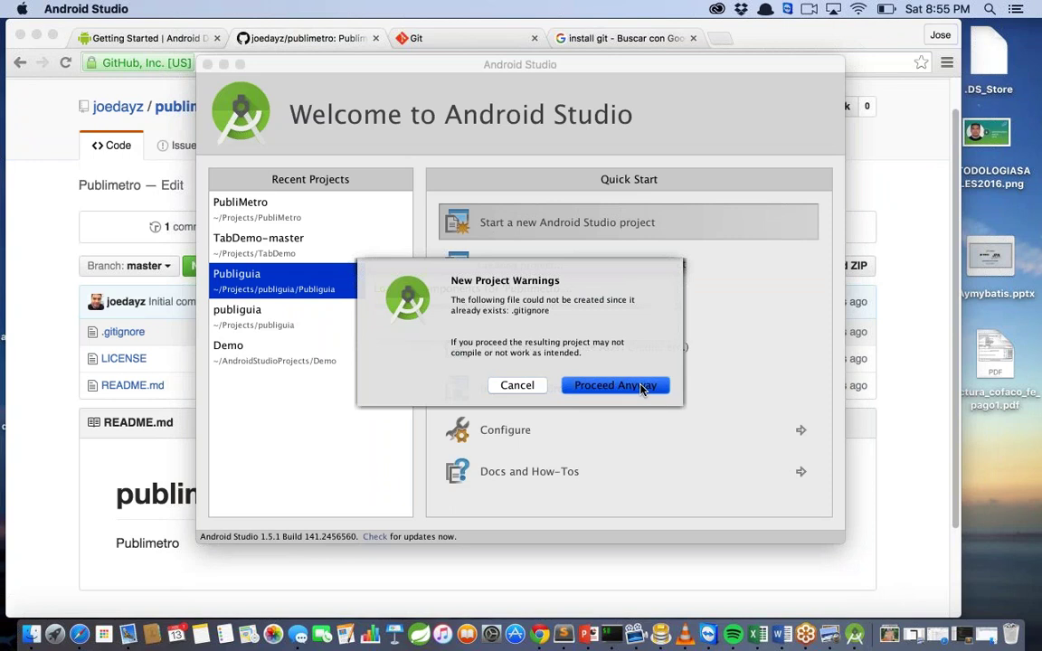
left_click(616, 386)
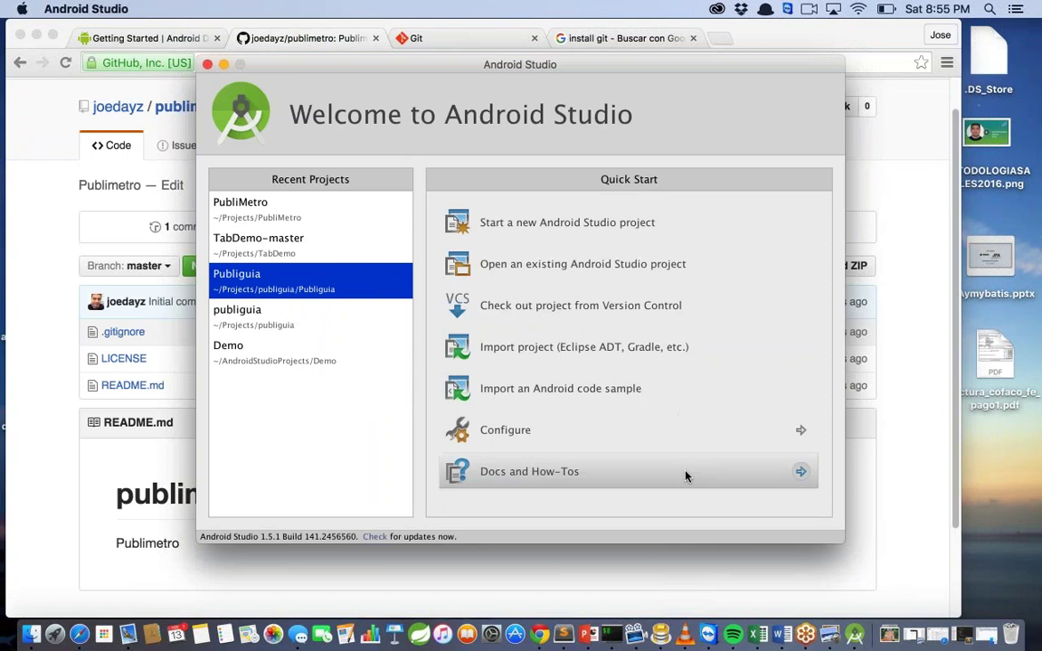
Try to open the recent PubliMetro project, and check the files in the publimetro folder in Finder
left_click(330, 223)
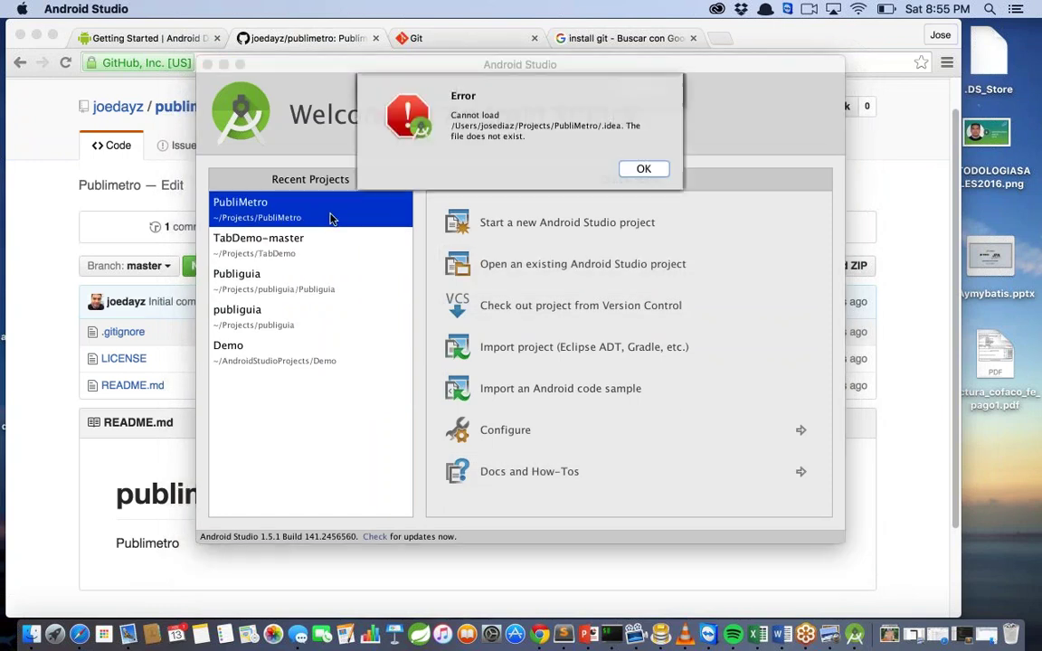
left_click(643, 170)
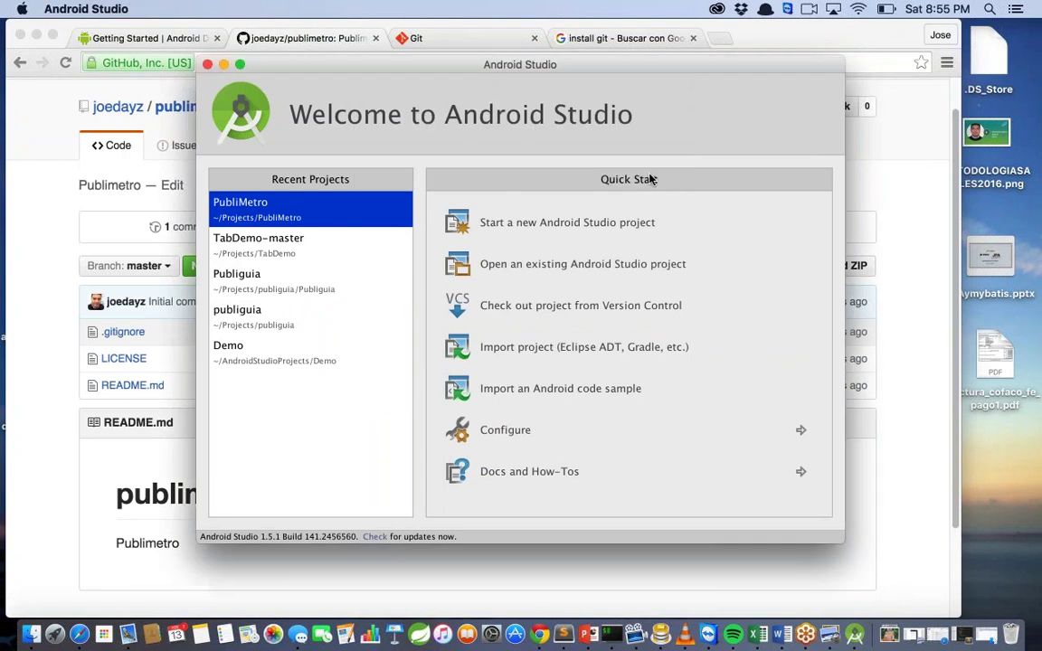
left_click(29, 635)
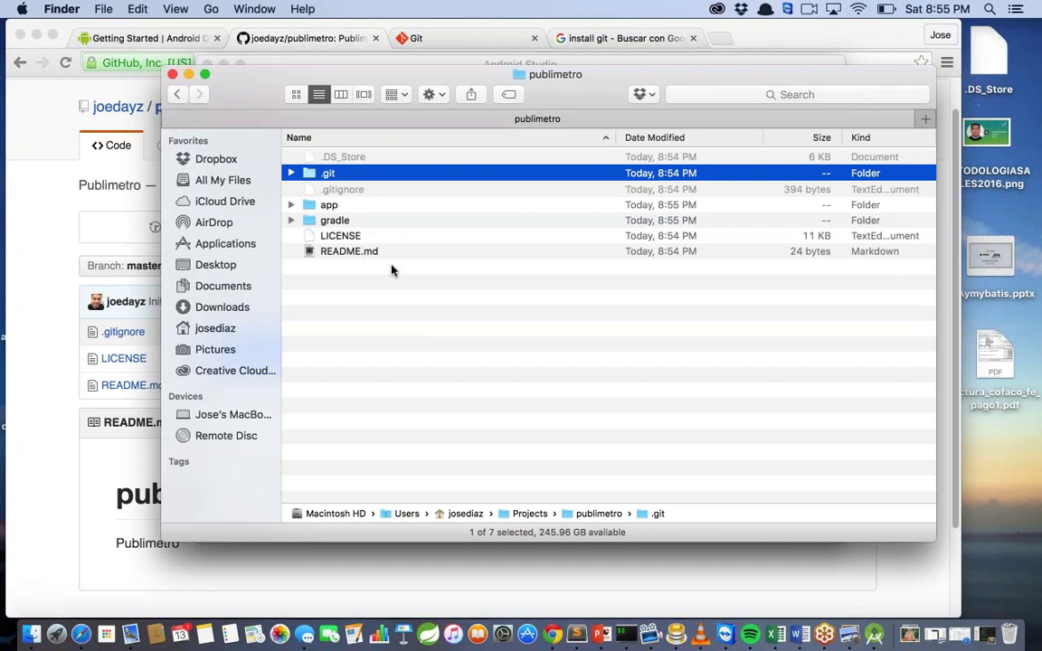
left_click(341, 191)
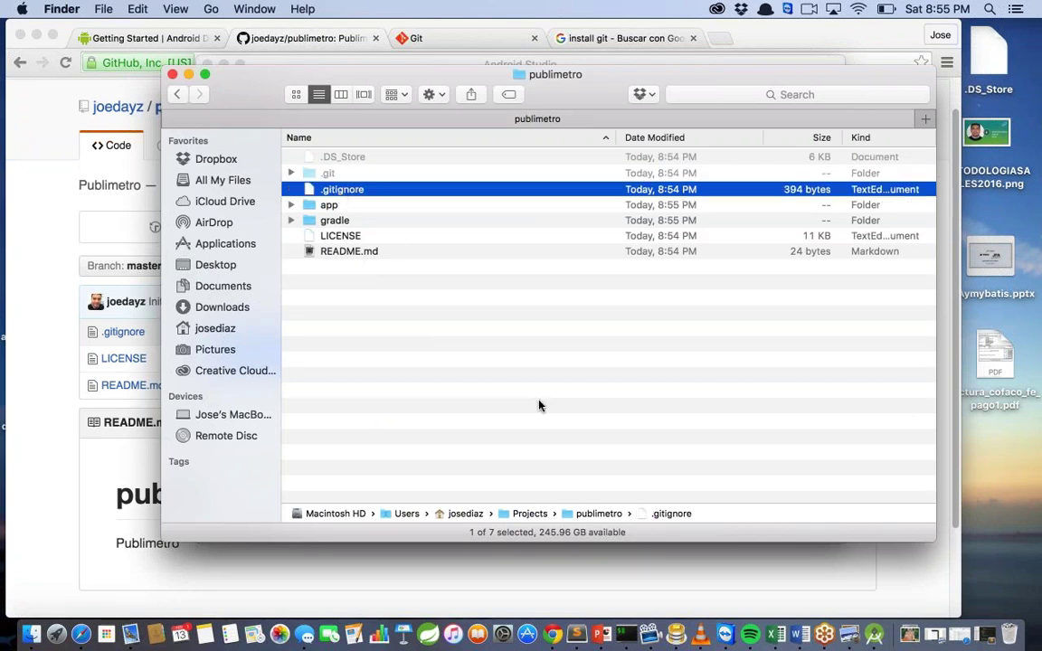
Switch to Android Studio, open the existing project in Projects/publimetro, dismiss the tip of the day and hide the project view
left_click(873, 636)
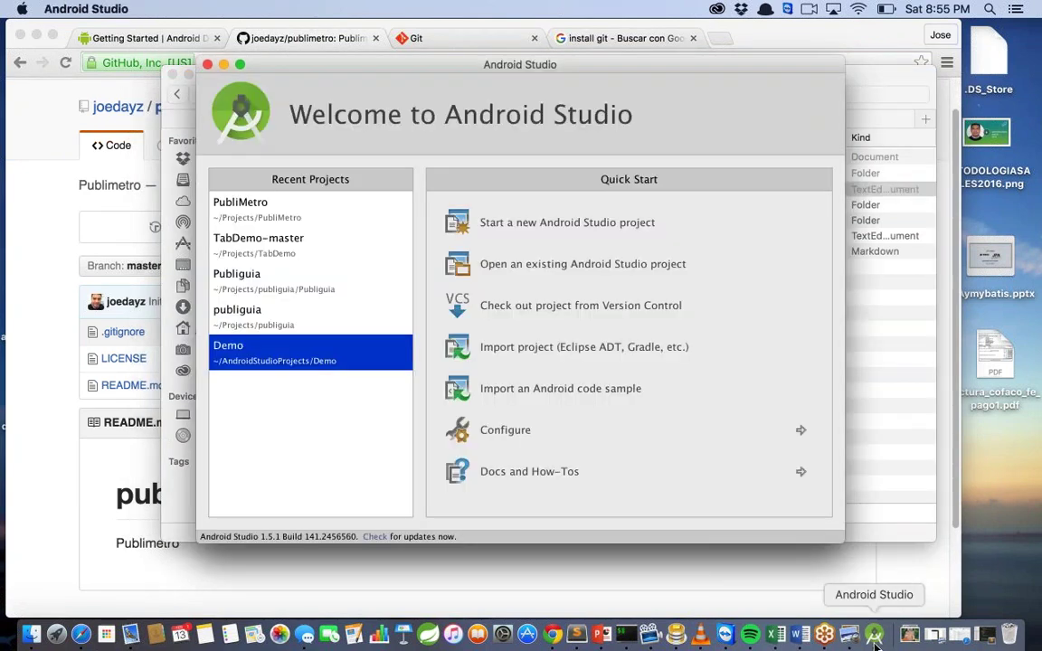
left_click(580, 272)
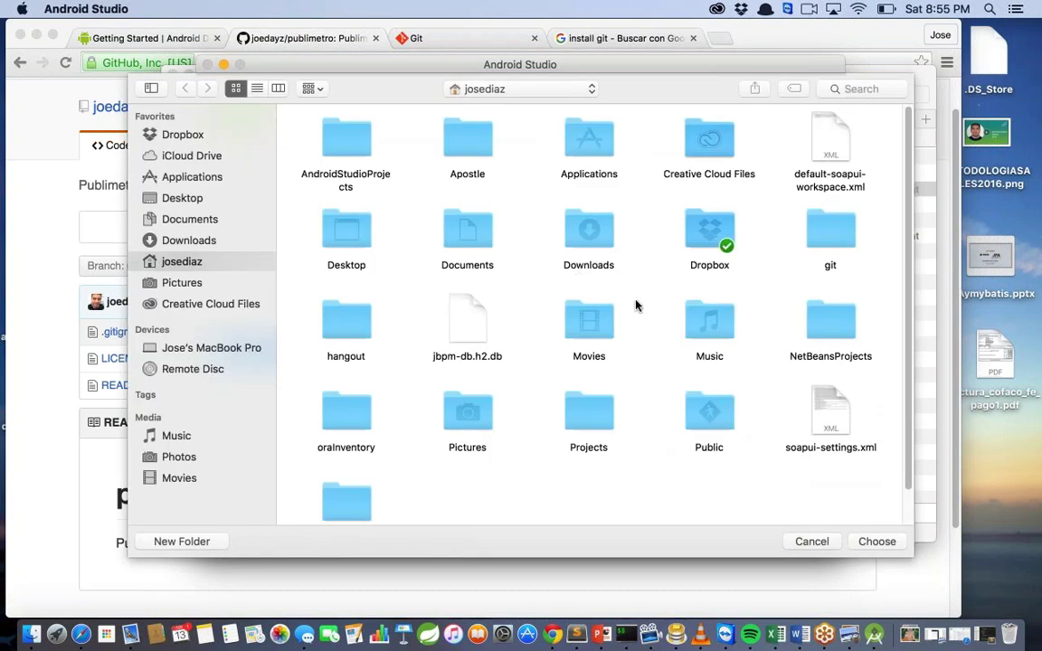
left_click(586, 422)
double_click(586, 422)
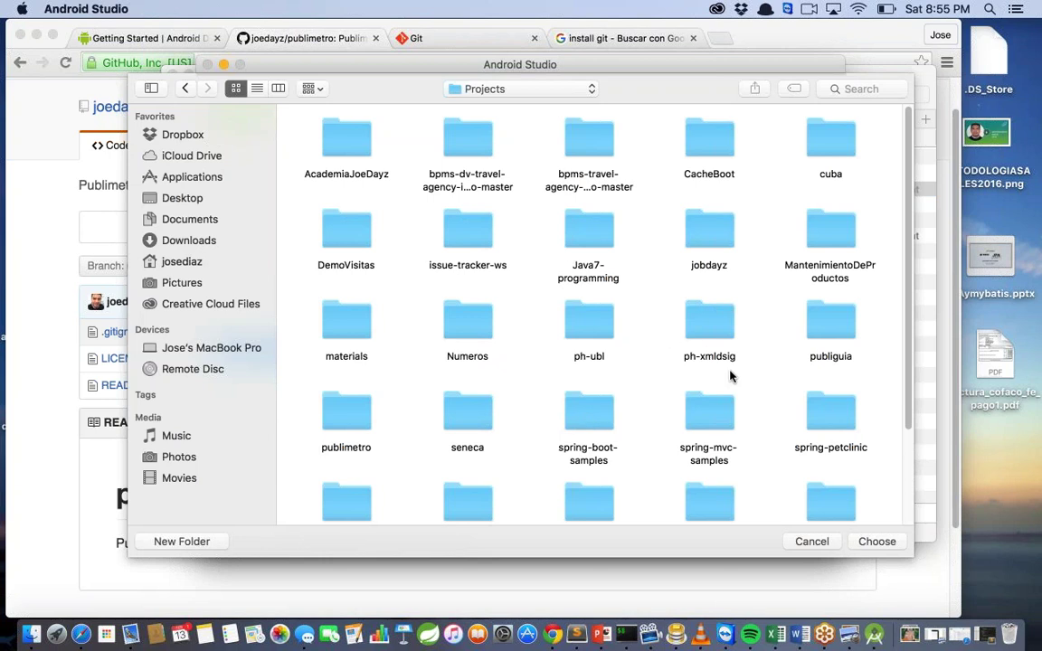
double_click(329, 419)
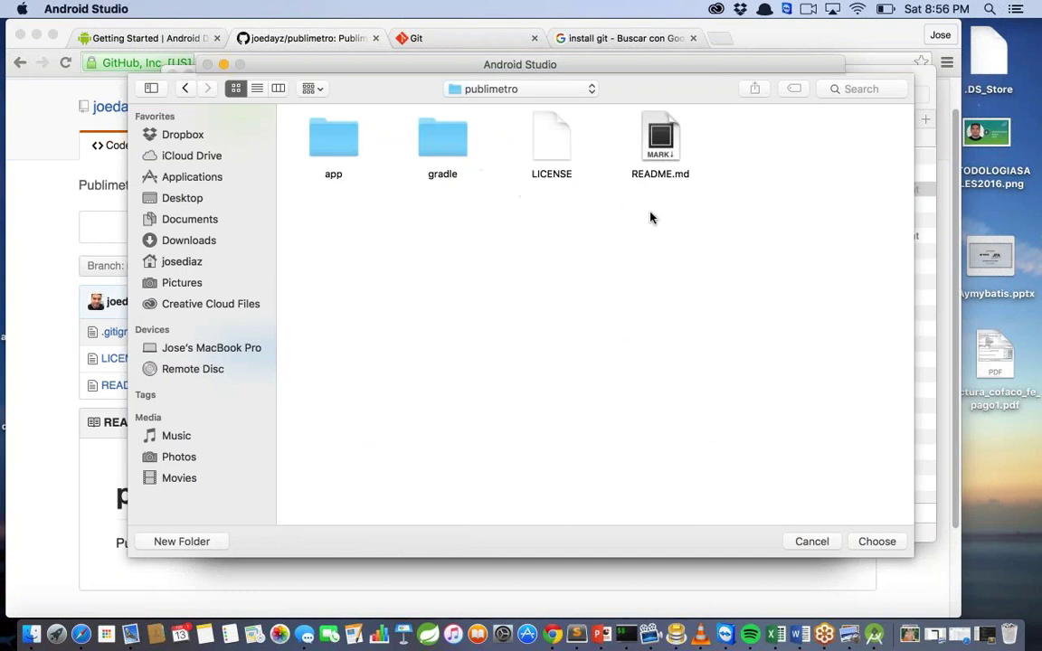
left_click(876, 542)
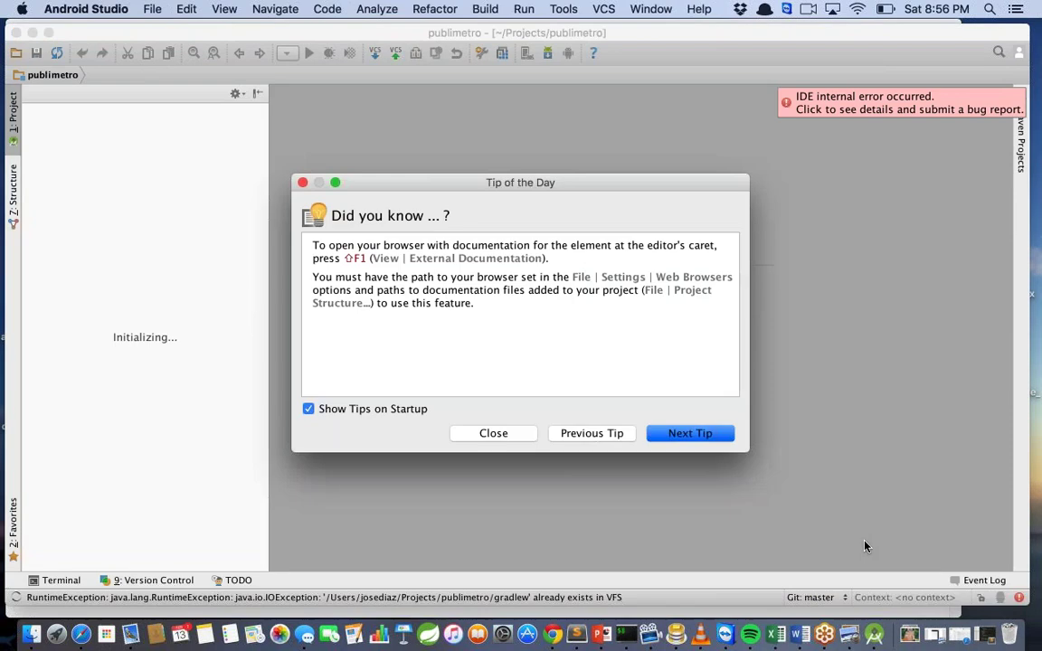
left_click(528, 434)
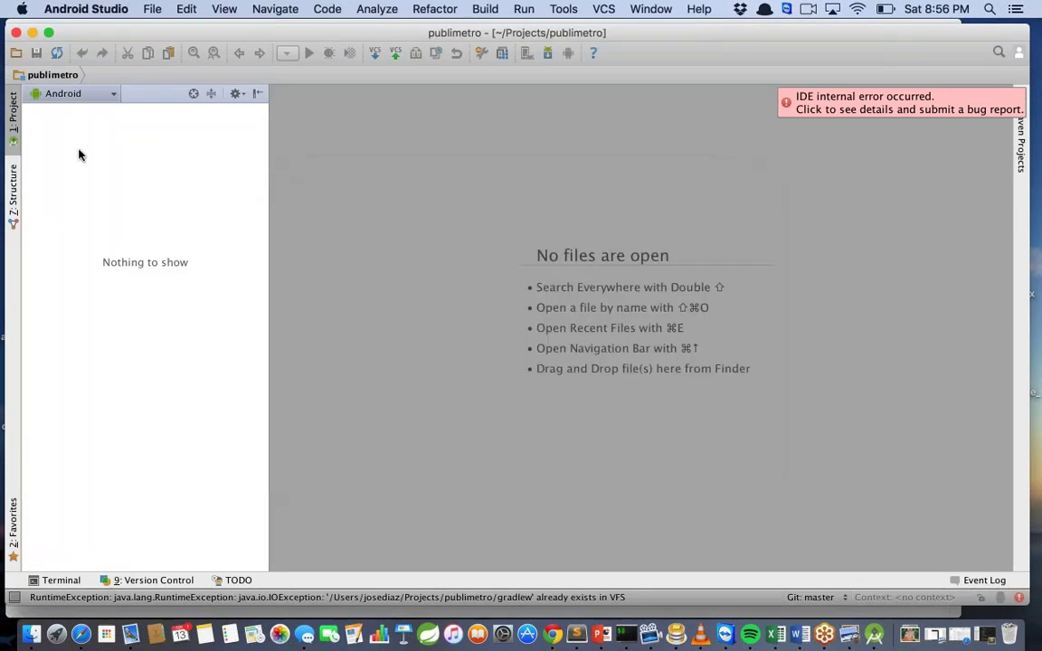
left_click(11, 123)
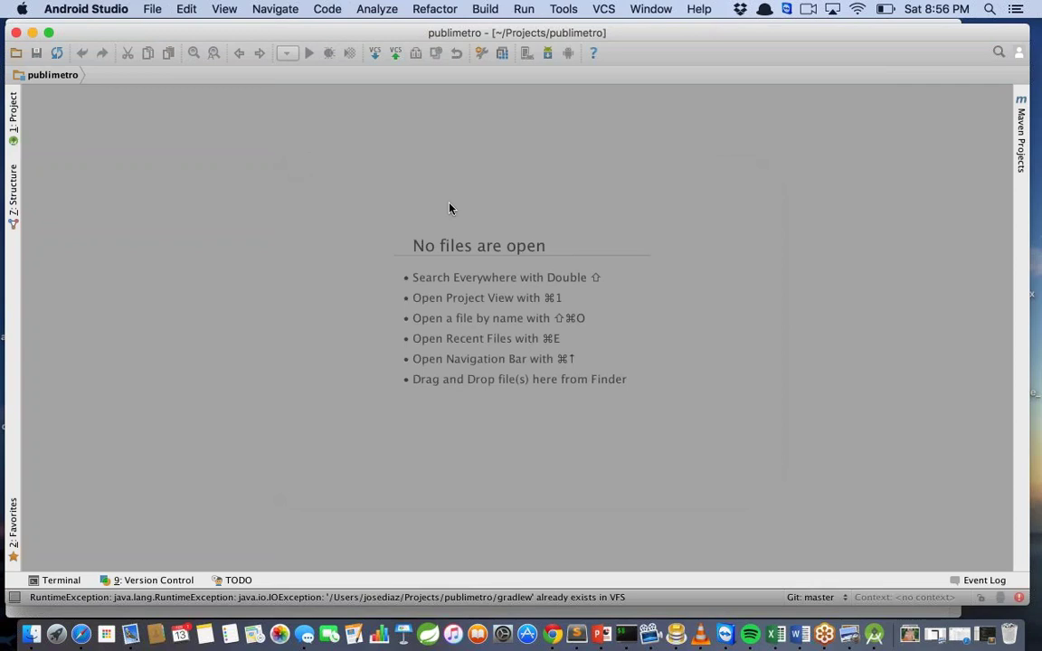
Show the project tree in Project view, expand the publimetro root to examine its folders and files, and hide the tree
left_click(14, 101)
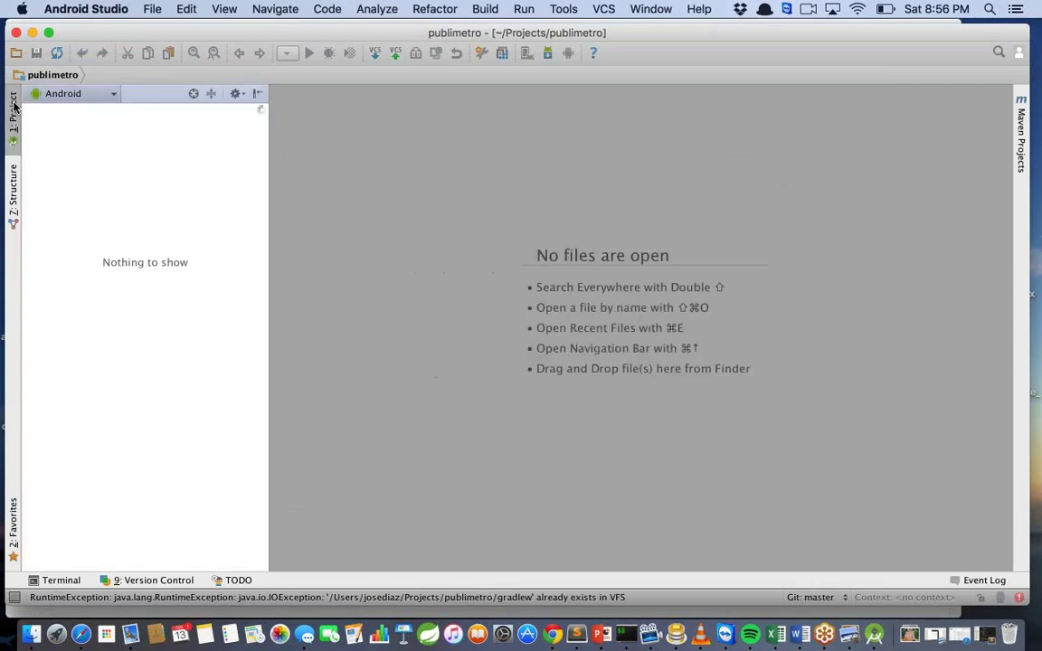
left_click(81, 96)
left_click(84, 111)
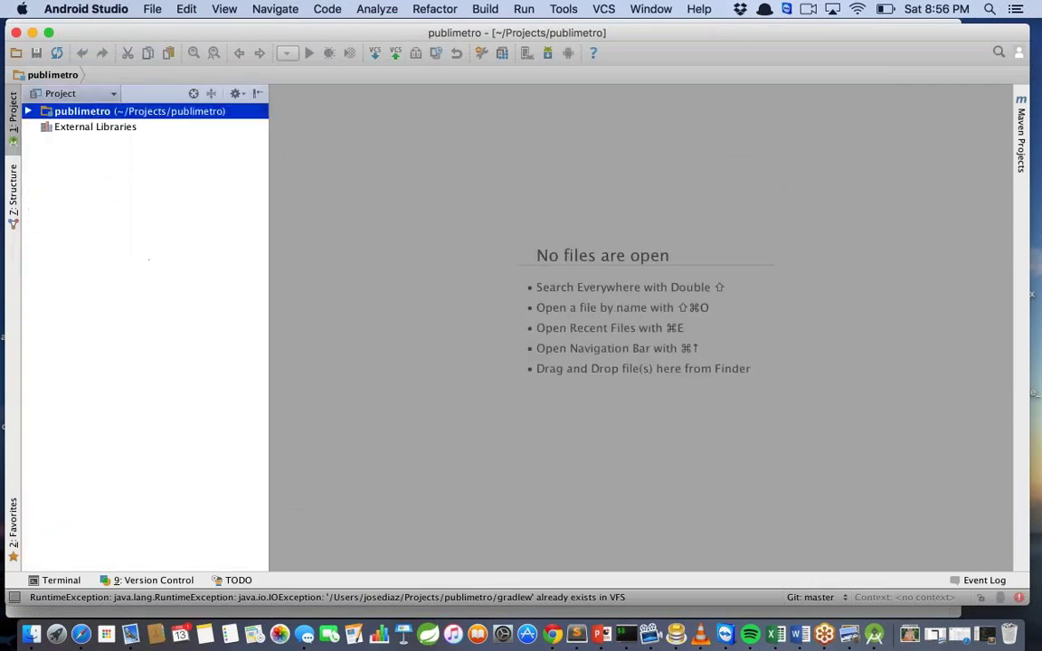
left_click(28, 111)
left_click(45, 158)
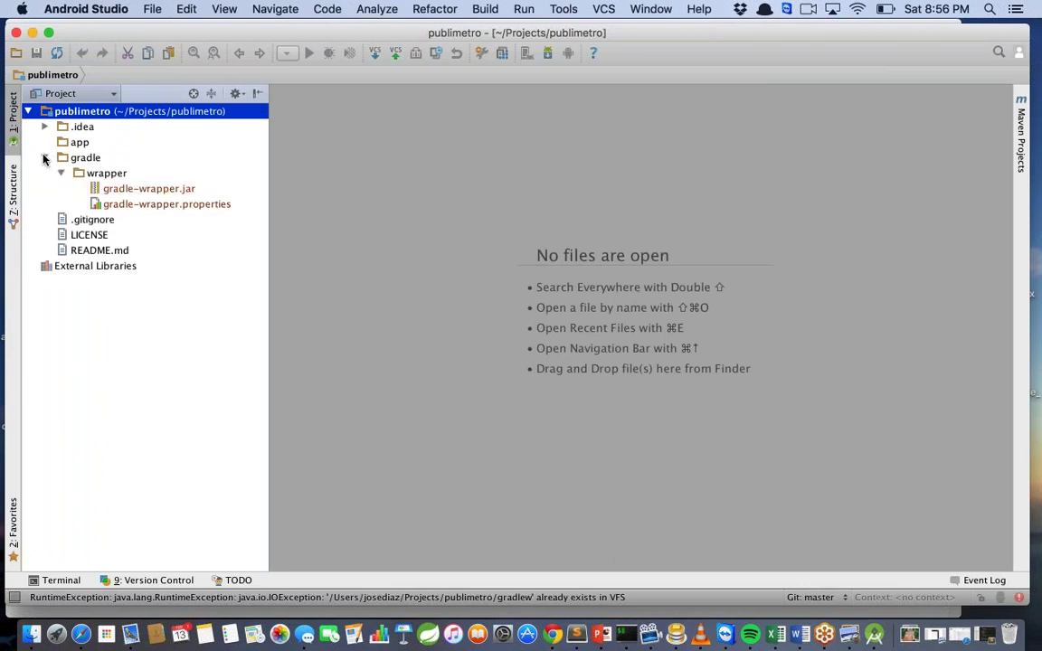
left_click(49, 147)
left_click(28, 111)
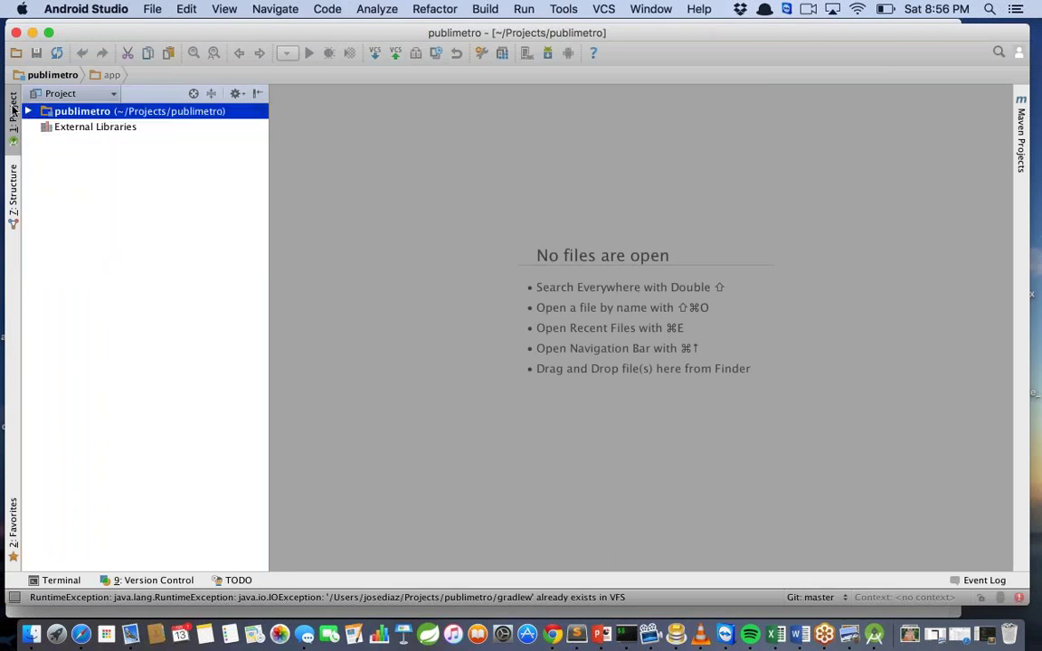
left_click(13, 102)
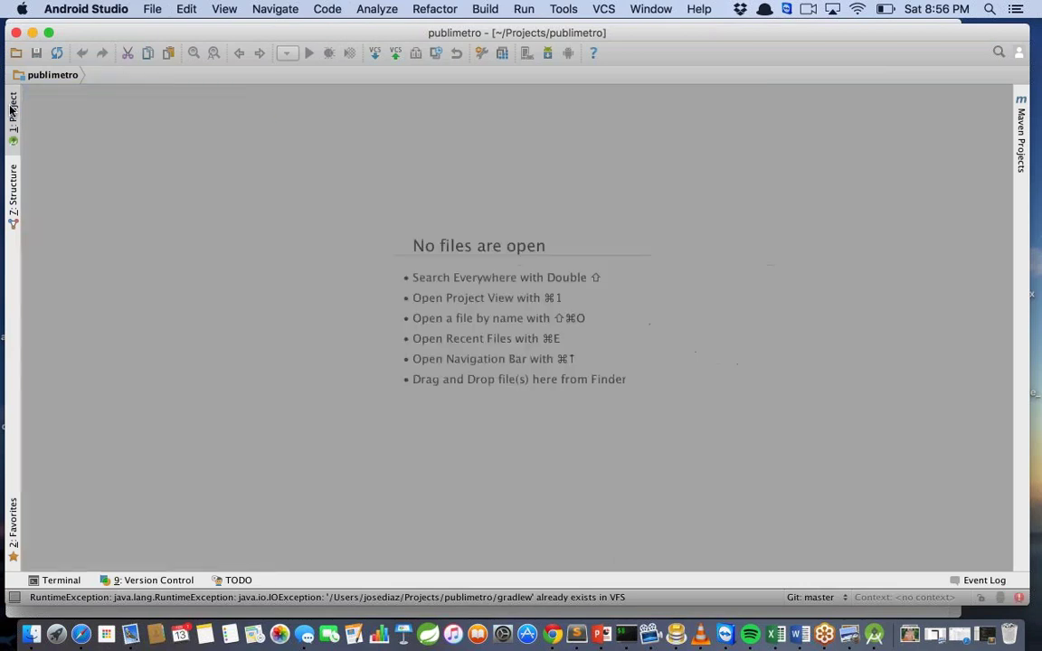
Close the project and Android Studio, and move the .idea, app and gradle folders from the publimetro folder in Finder to the Trash
left_click(16, 32)
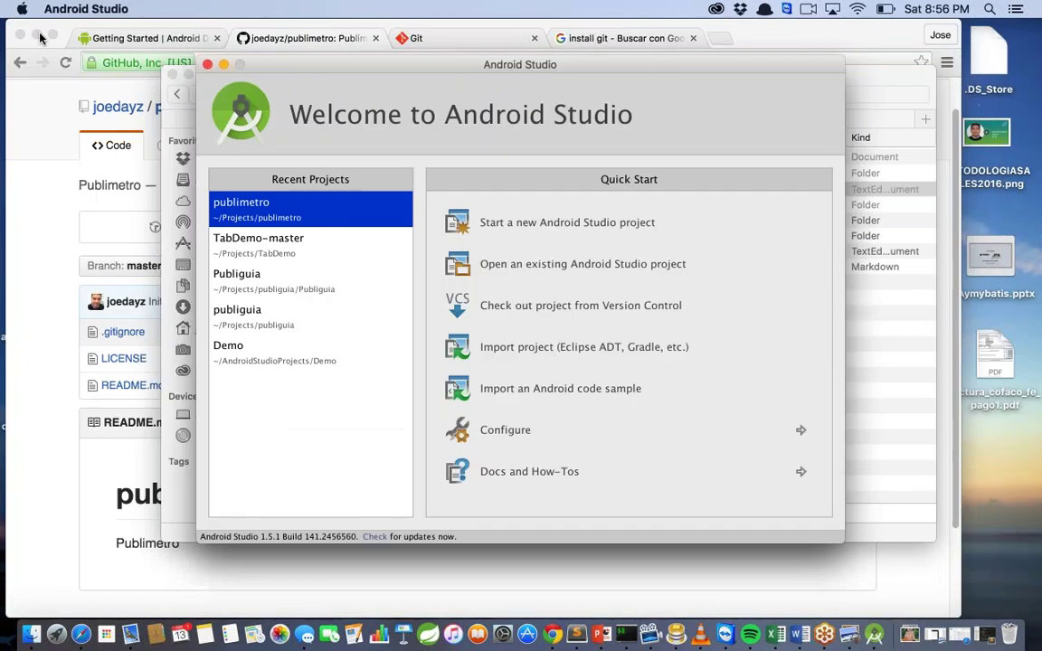
left_click(207, 65)
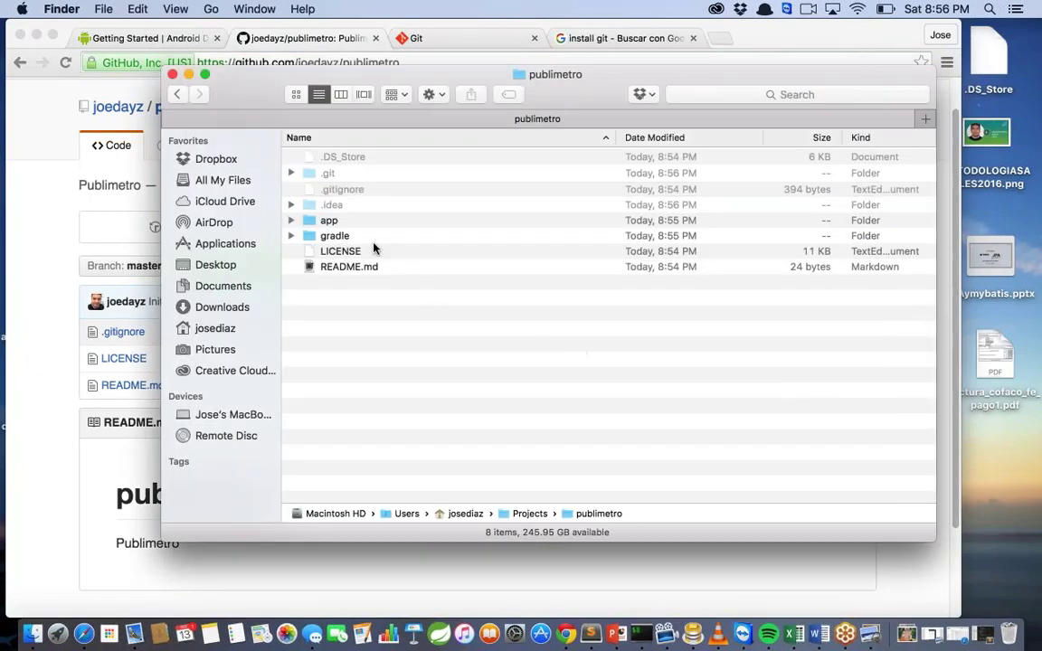
left_click(326, 220)
left_click(332, 206, "shift")
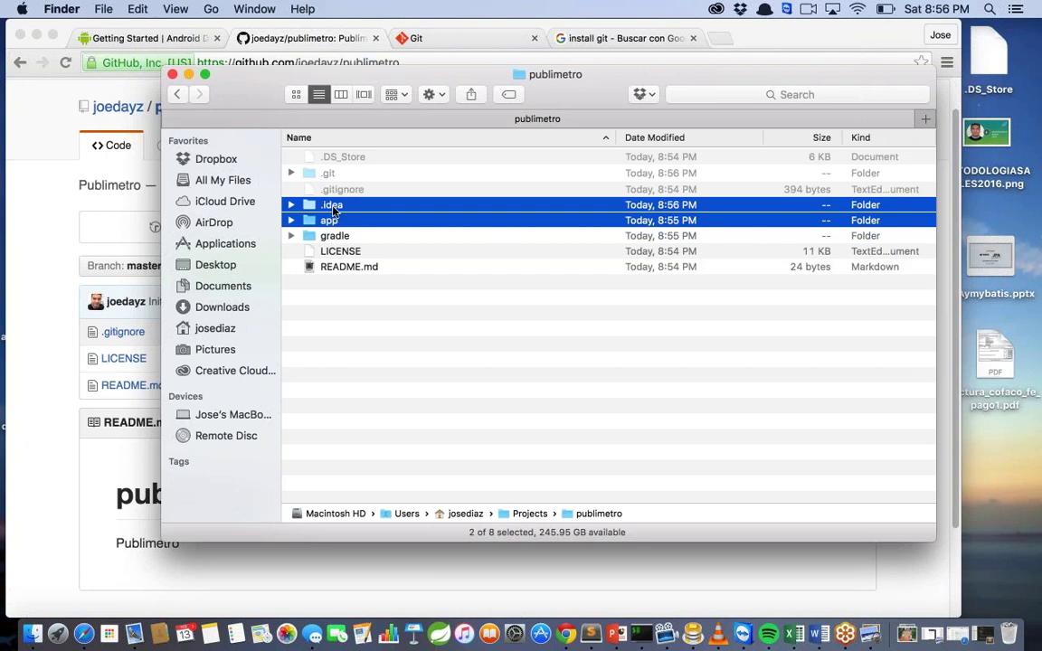
right_click(333, 209)
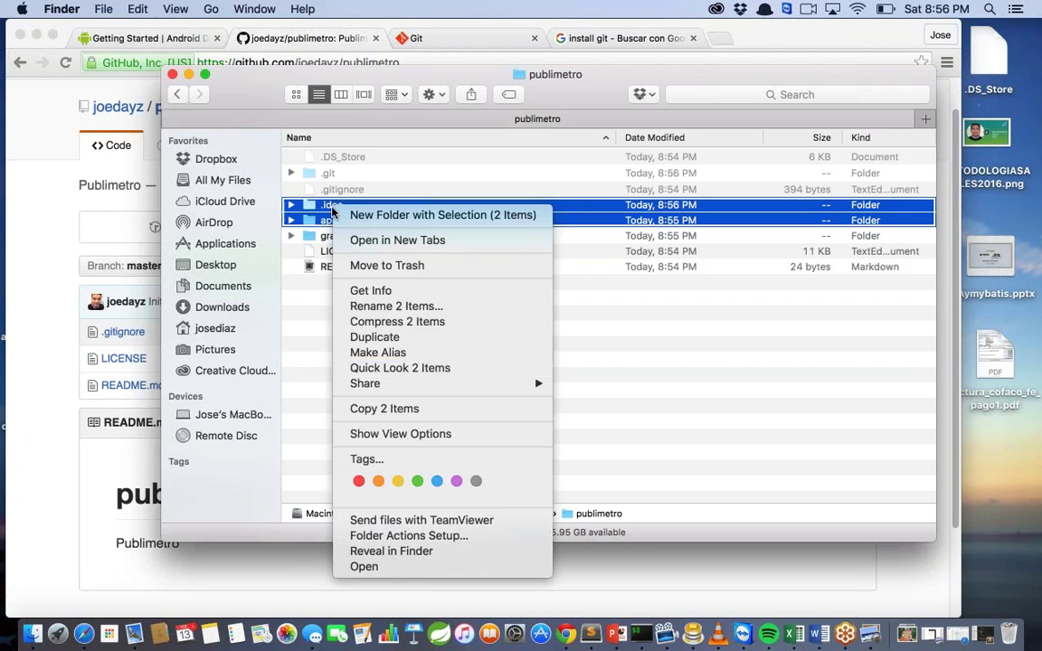
left_click(429, 266)
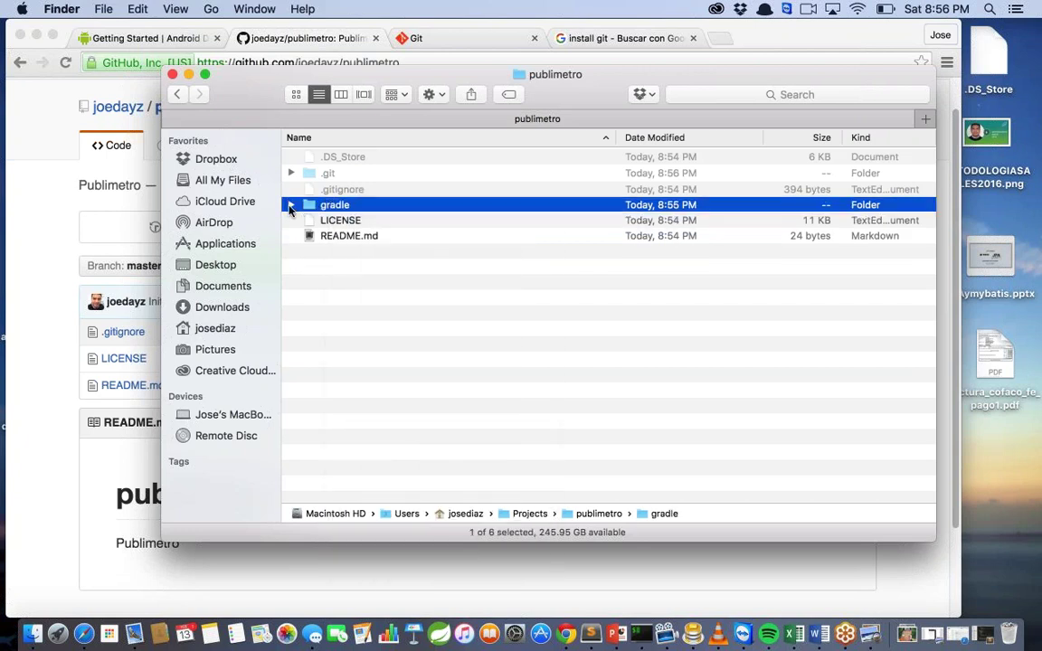
left_click(291, 205)
right_click(332, 208)
left_click(392, 239)
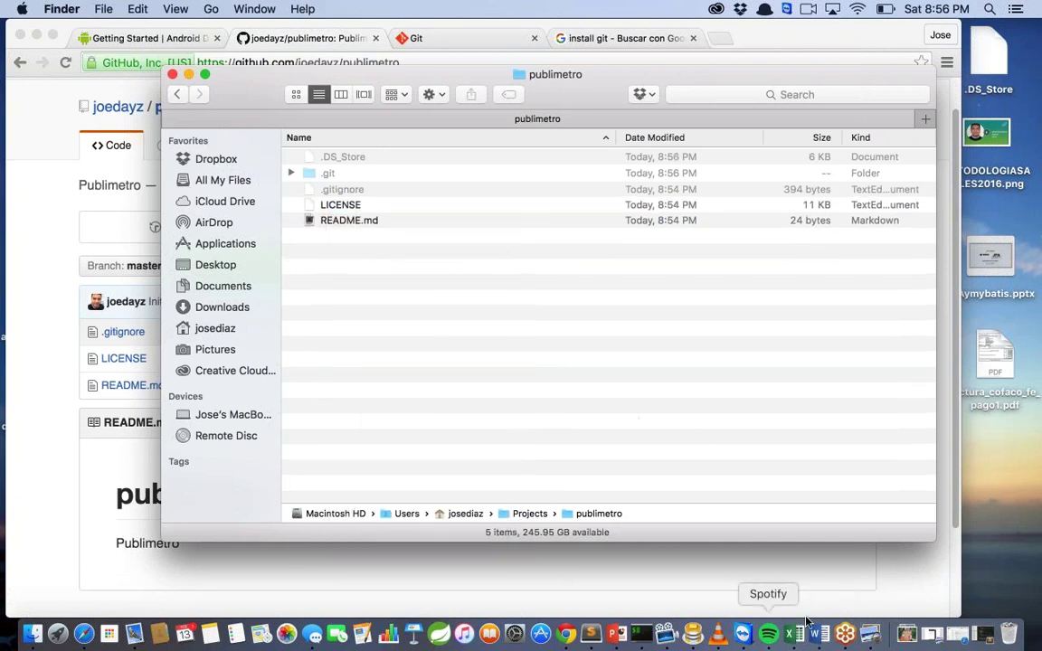
Relaunch Android Studio and start a new project with application name Publimetro, located in the Projects/Publimetro/Publimetro folder
key("F4")
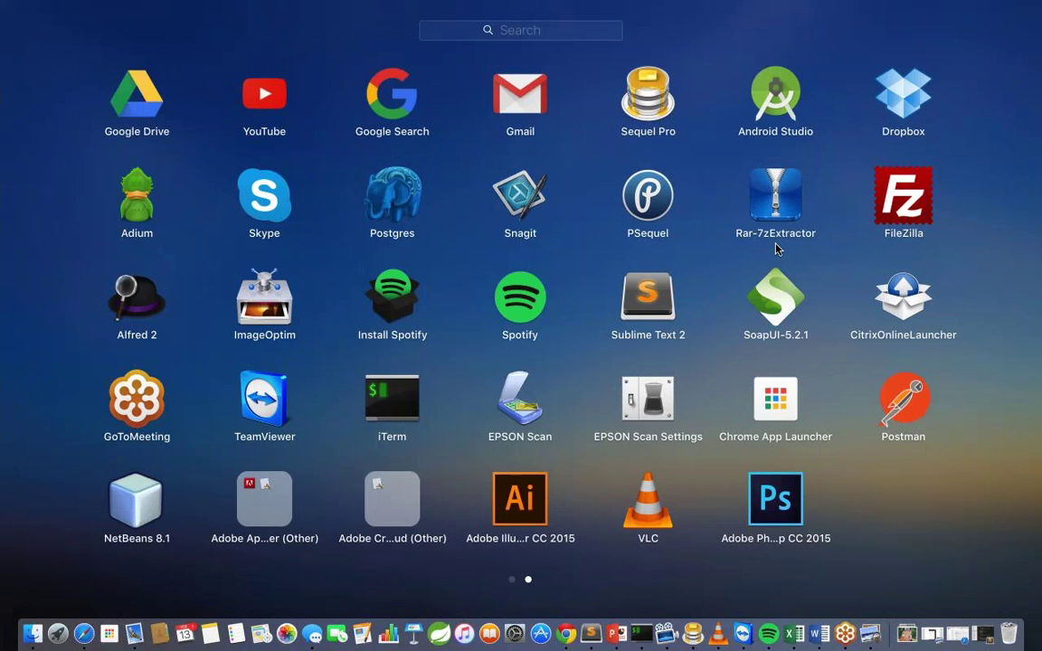
left_click(773, 104)
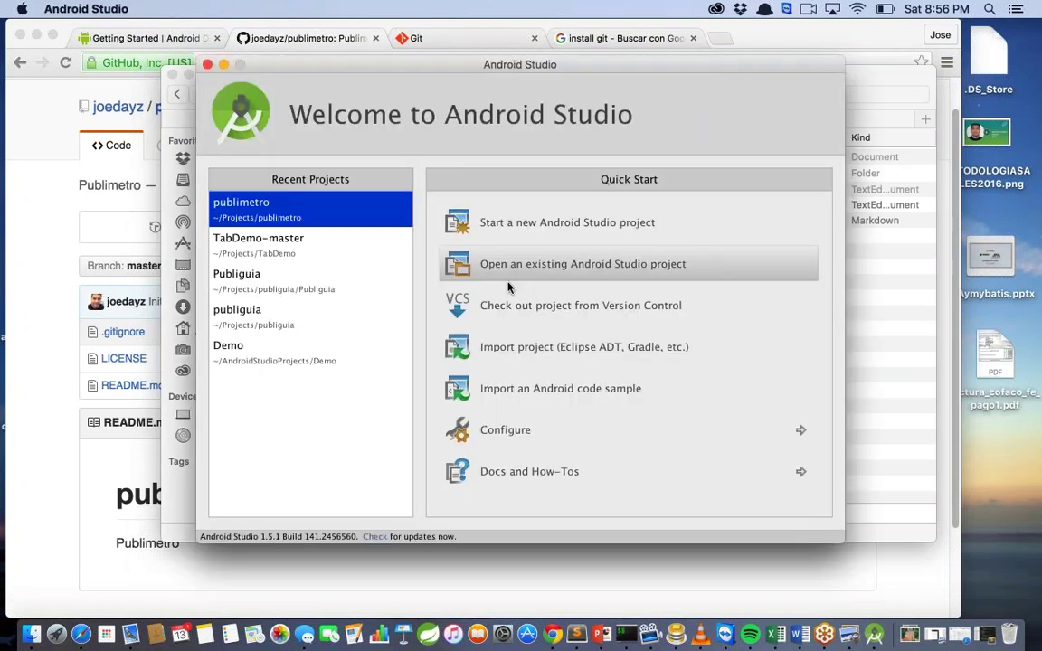
left_click(570, 222)
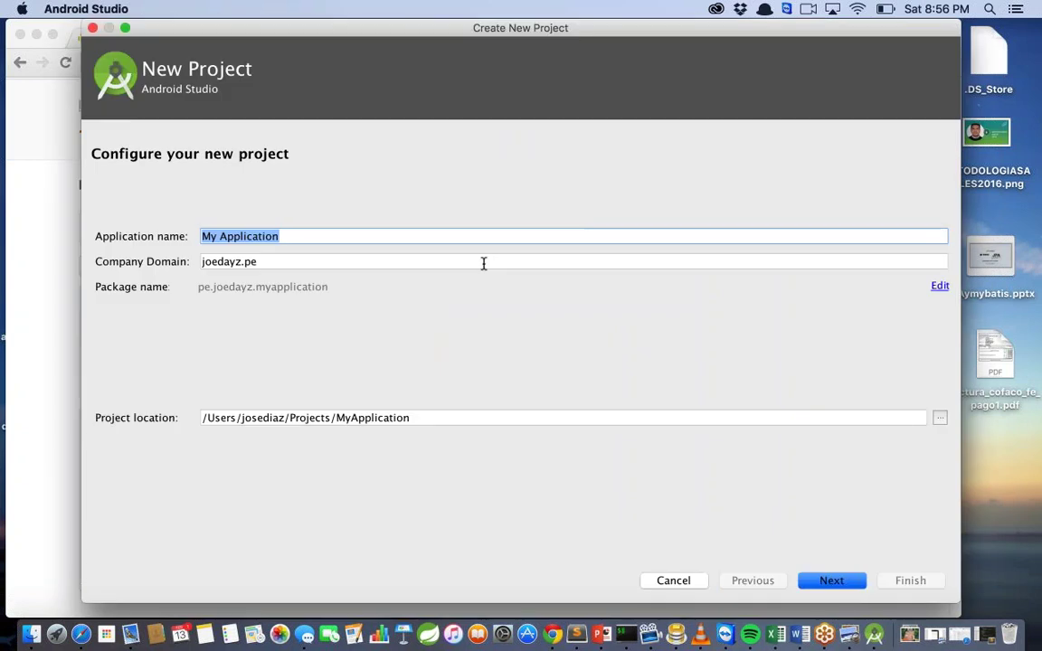
type("Publimetro")
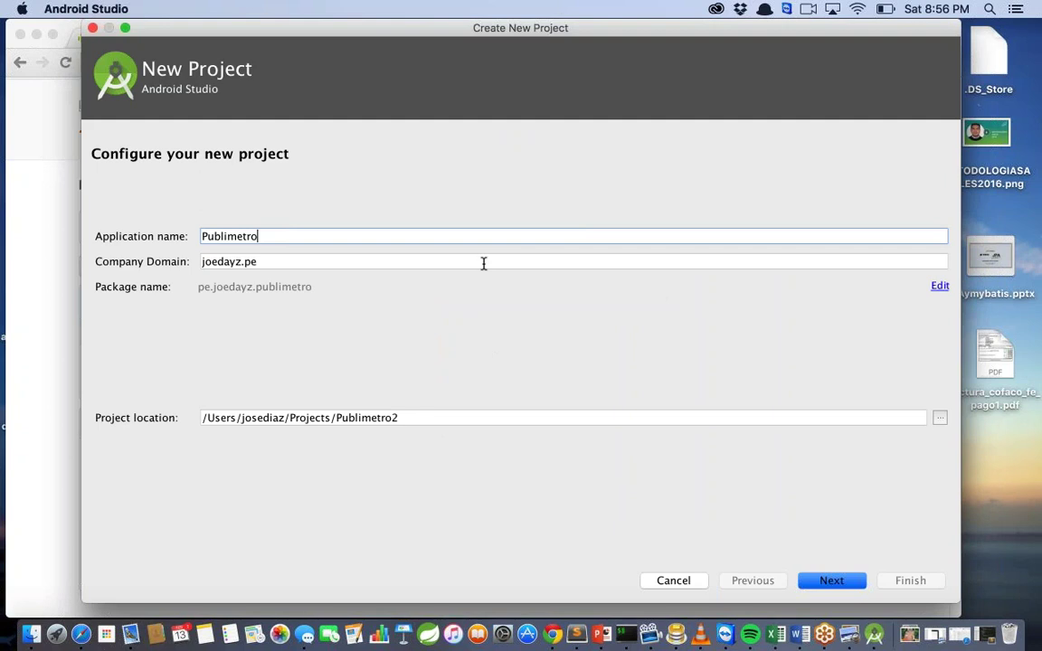
left_click(408, 418)
key("BackSpace")
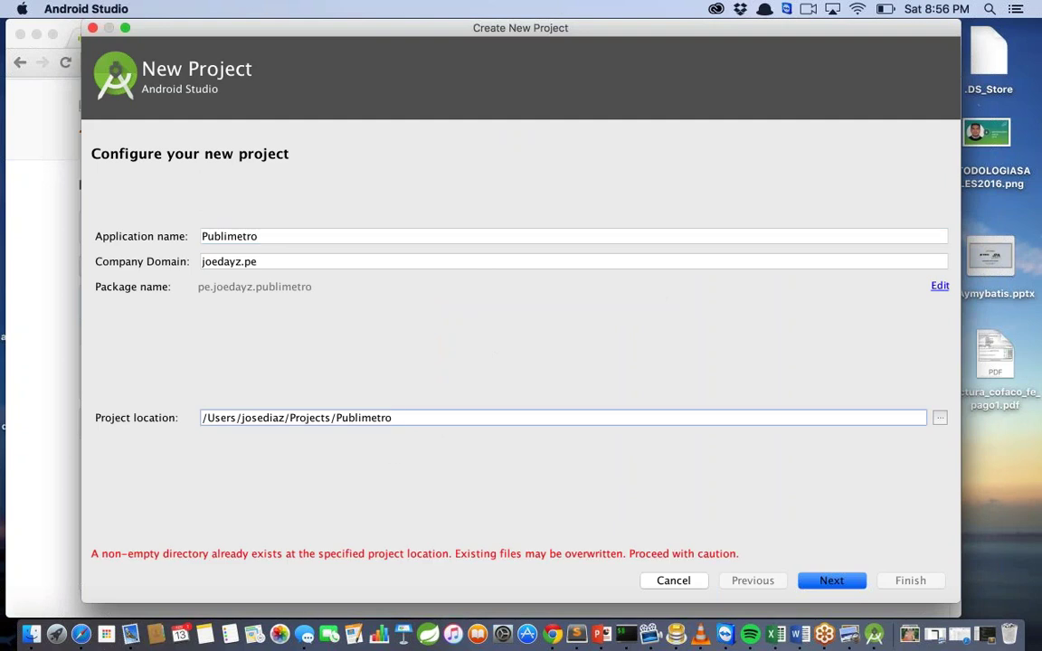
type("/Publimetro")
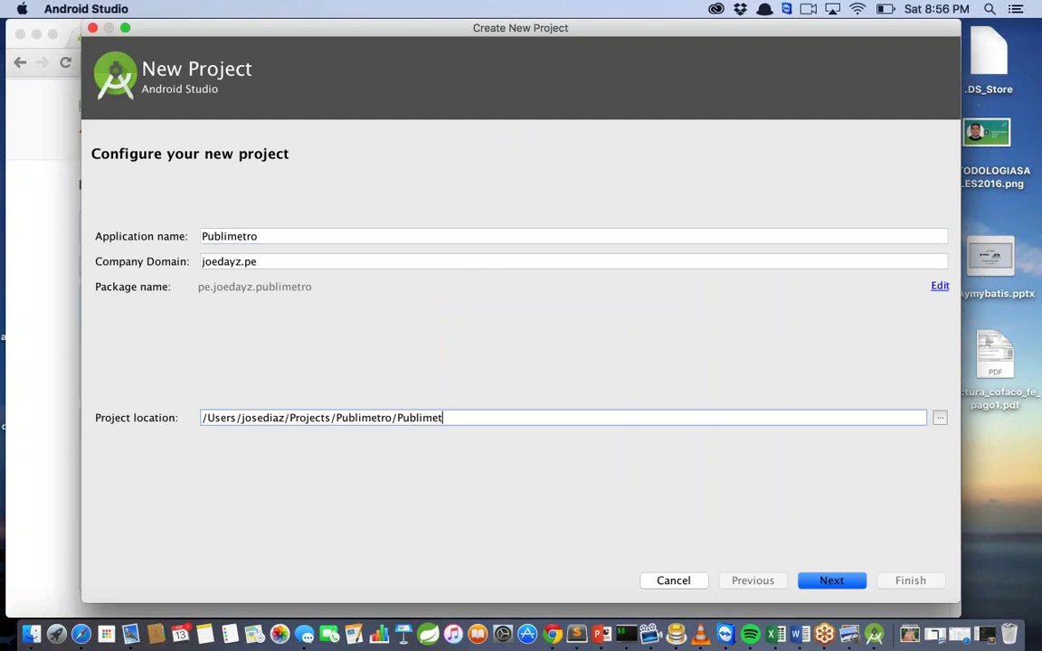
Create the project for phone and tablet on API 19 with a Blank Activity, close the Finder window and dismiss the tip of the day
left_click(837, 583)
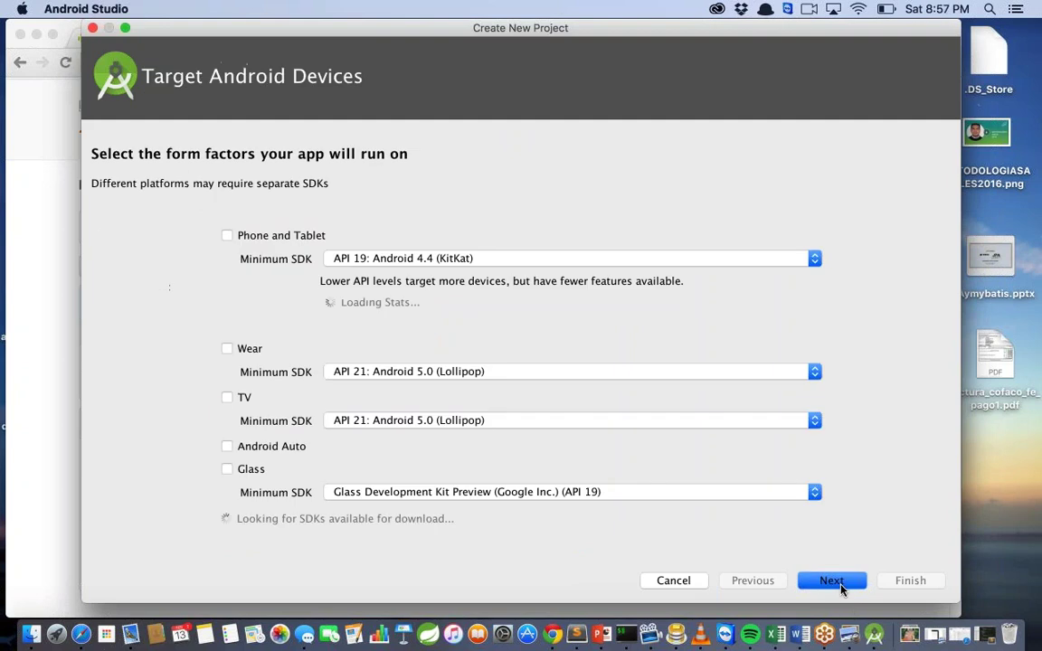
left_click(839, 586)
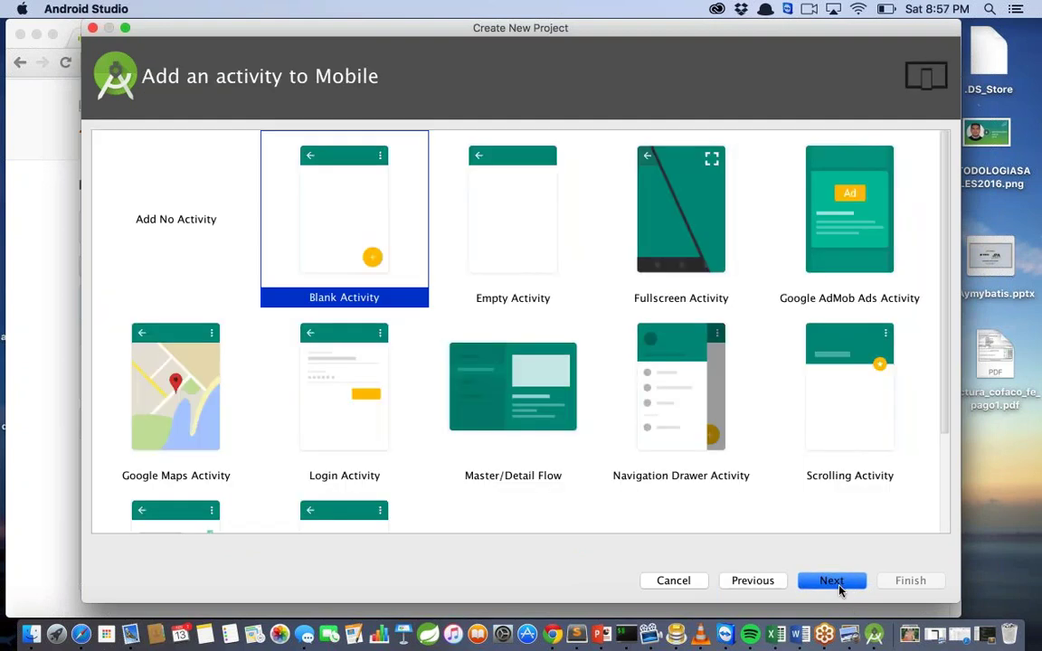
left_click(842, 585)
left_click(897, 581)
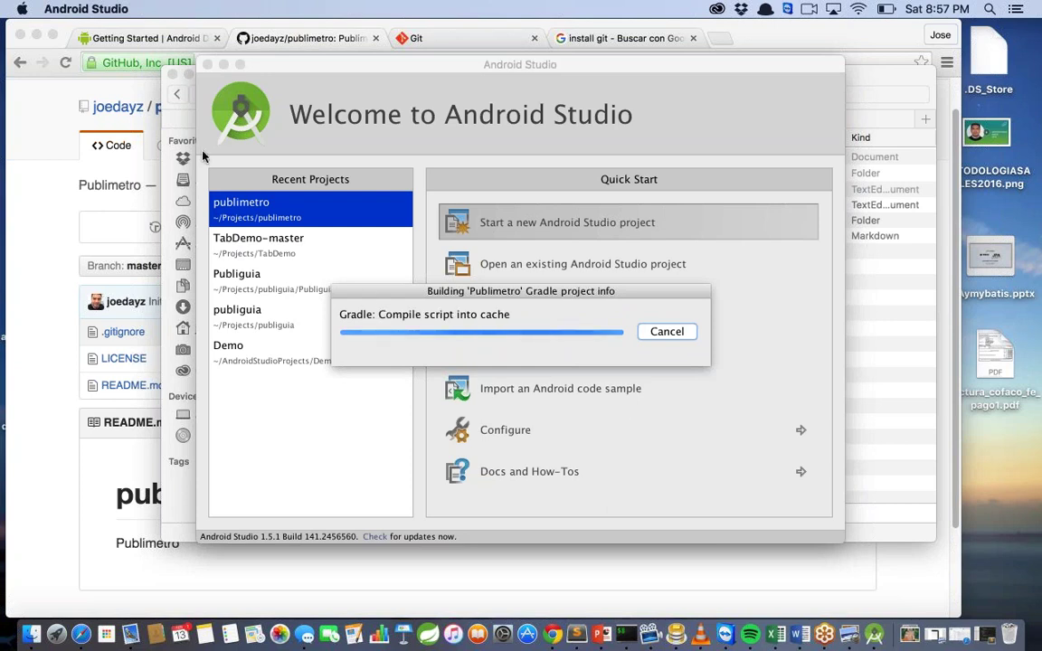
left_click(177, 124)
left_click(169, 75)
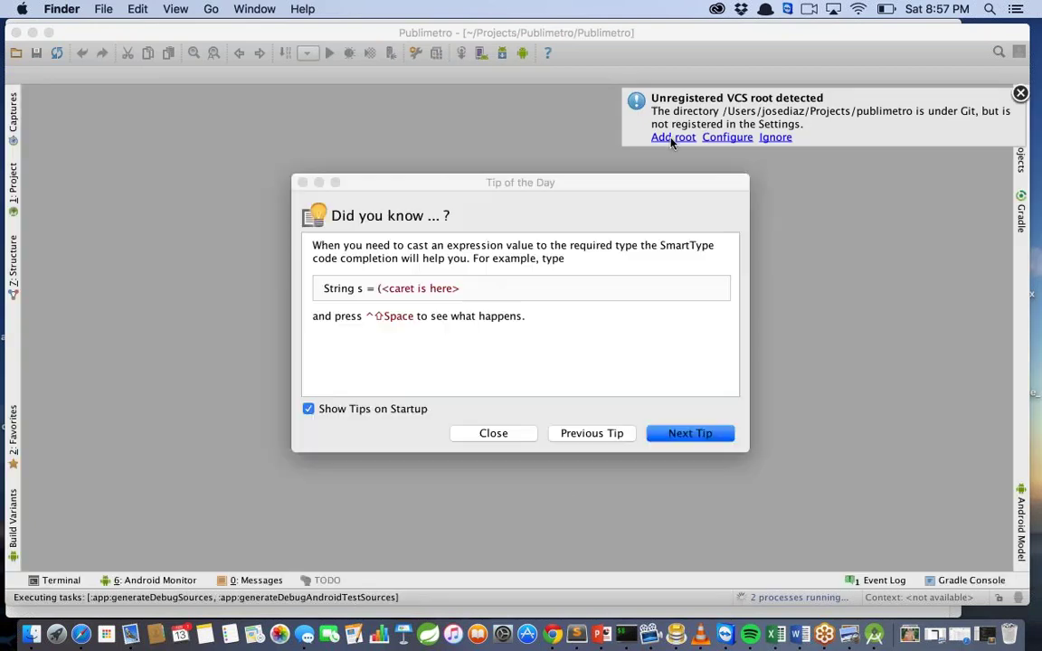
left_click(494, 435)
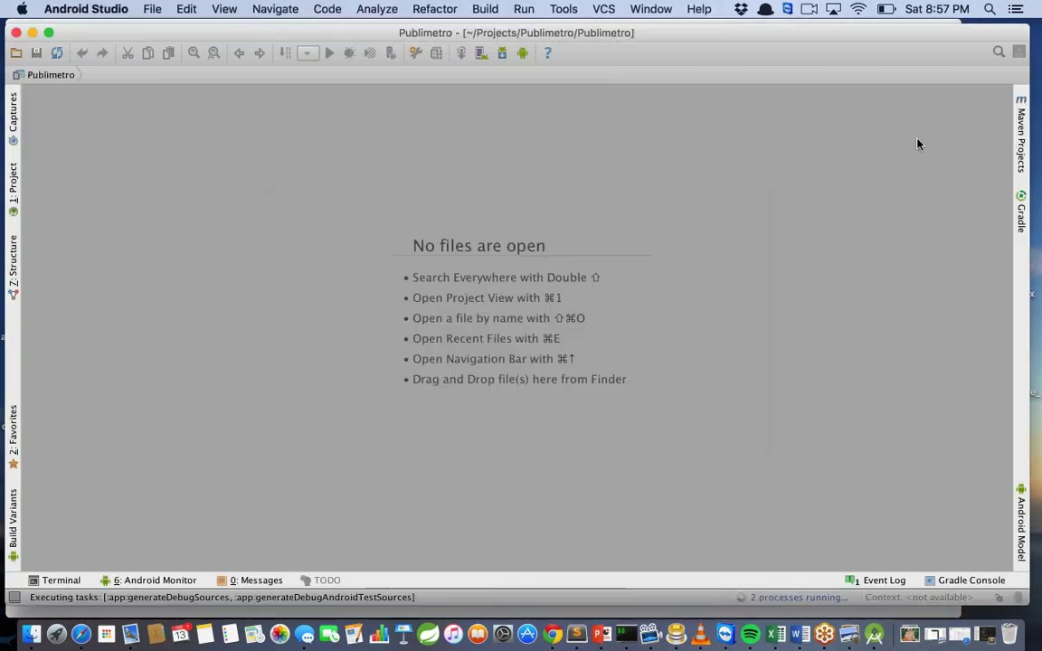
Add the unregistered publimetro Git root from the event log, and close the MainActivity.java and content_main.xml files
left_click(891, 581)
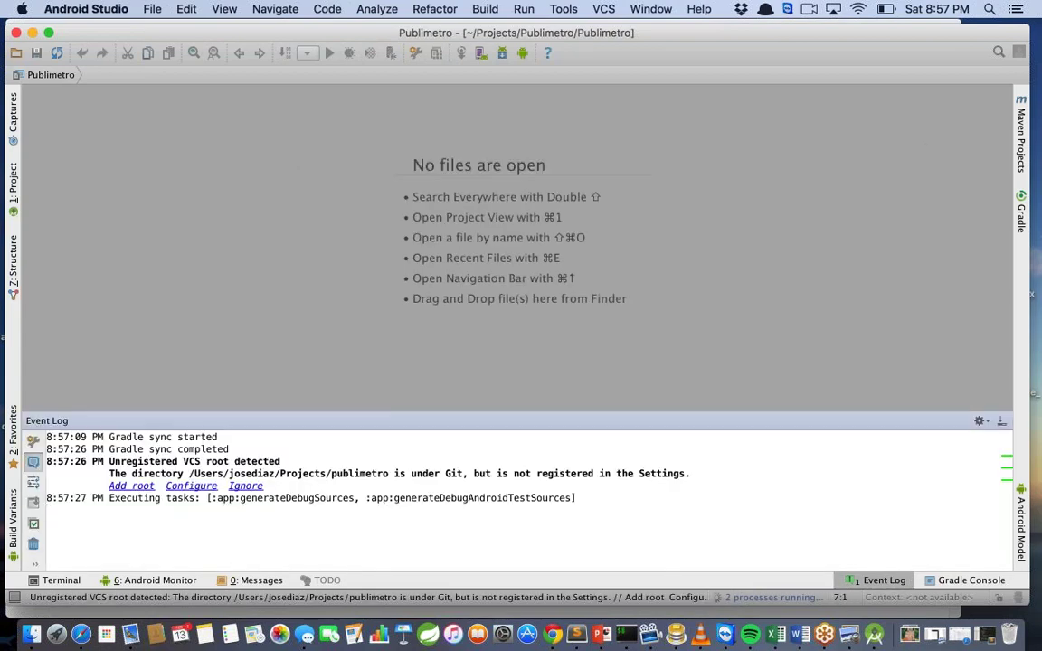
left_click(141, 489)
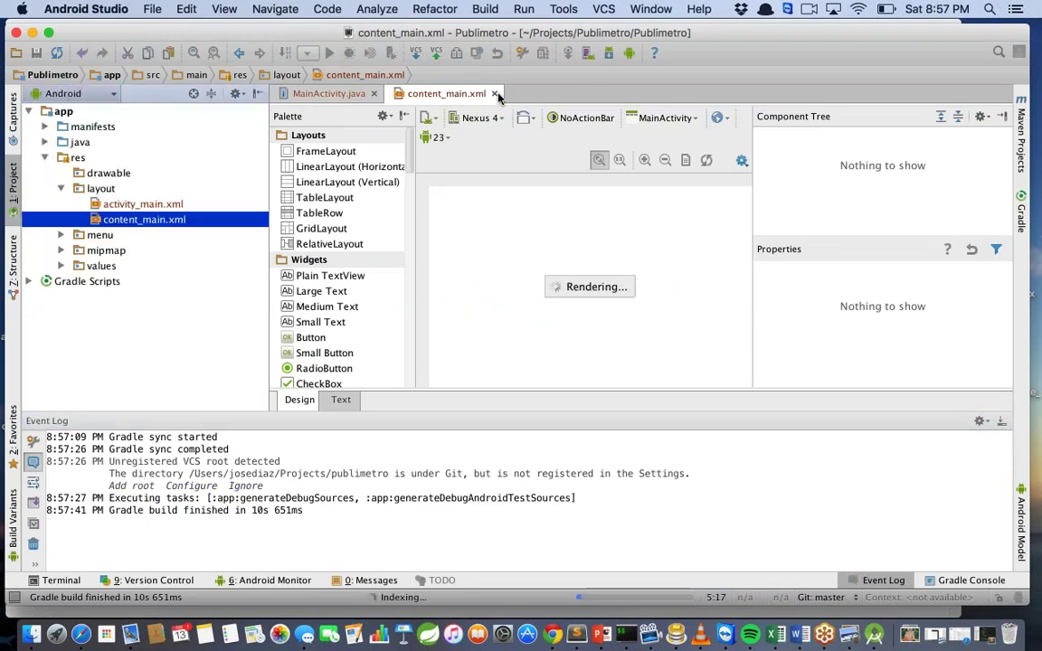
left_click(494, 94)
left_click(495, 94)
left_click(144, 219)
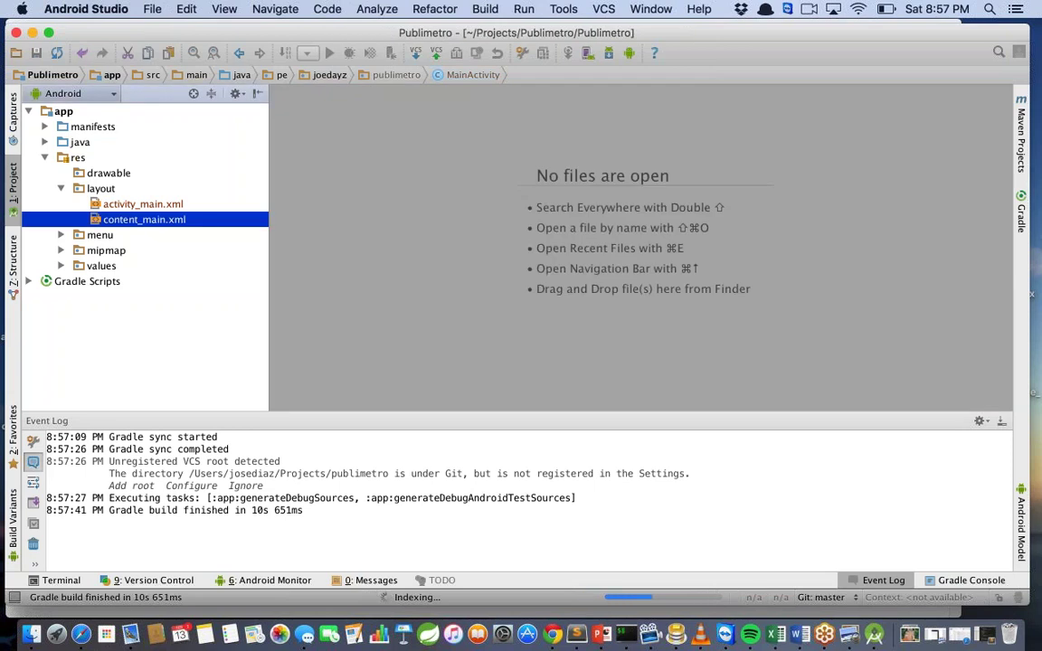
Switch to Finder, examine the generated files in Projects/publimetro/Publimetro, and return to the parent publimetro folder
left_click(31, 638)
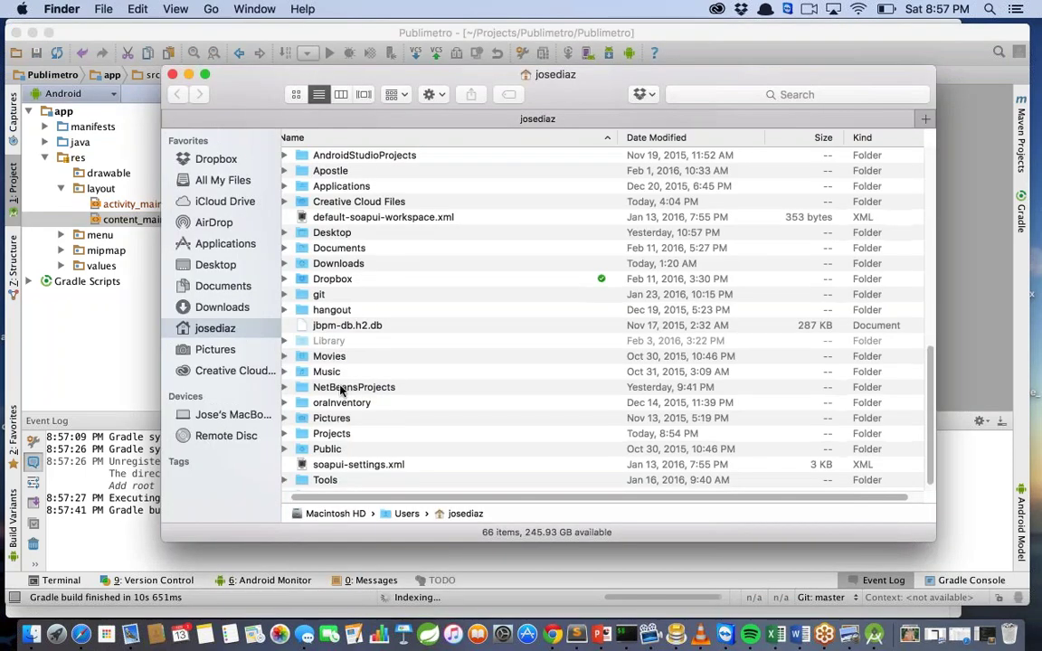
double_click(340, 433)
scroll(362, 326, "down", 2)
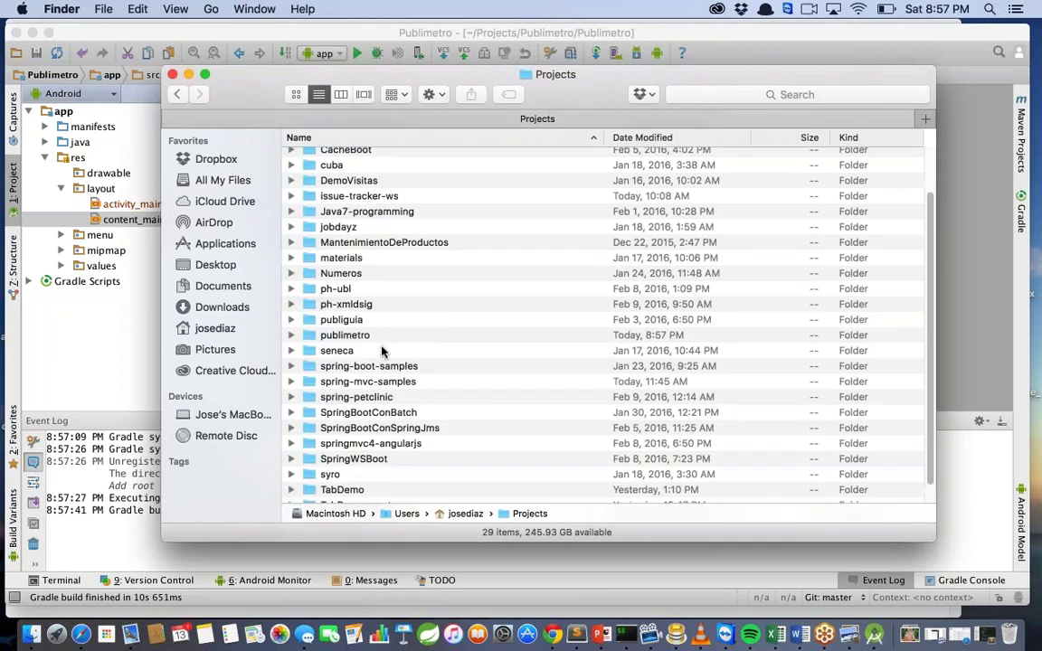
double_click(344, 311)
double_click(359, 219)
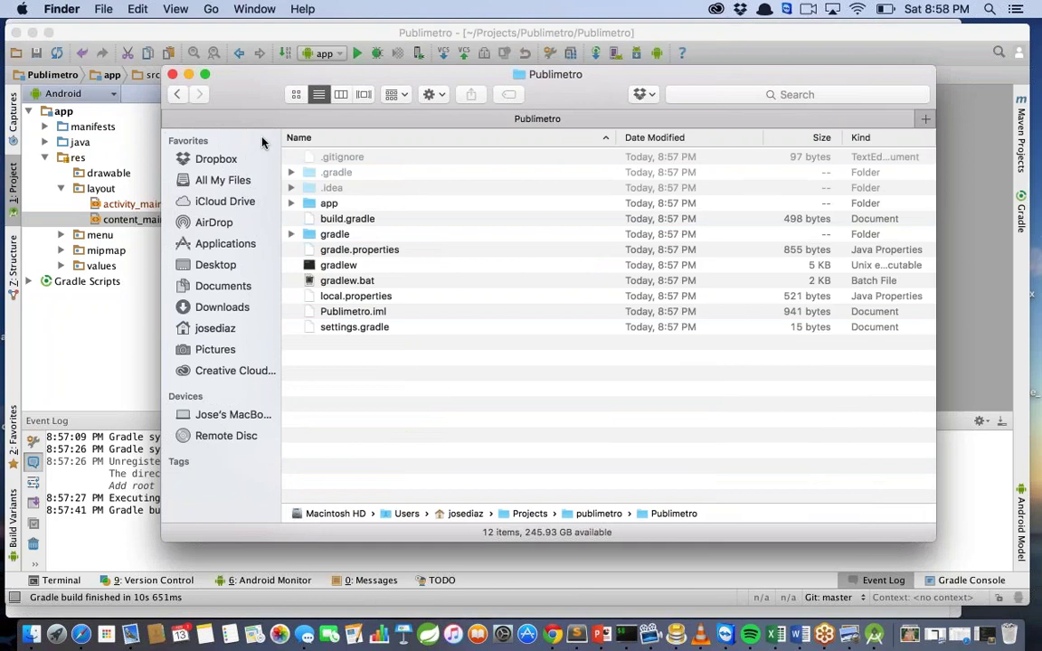
left_click(178, 95)
Open the .gitignore file of the publimetro folder in Sublime Text 2, move its window aside and close the Finder window
right_click(344, 188)
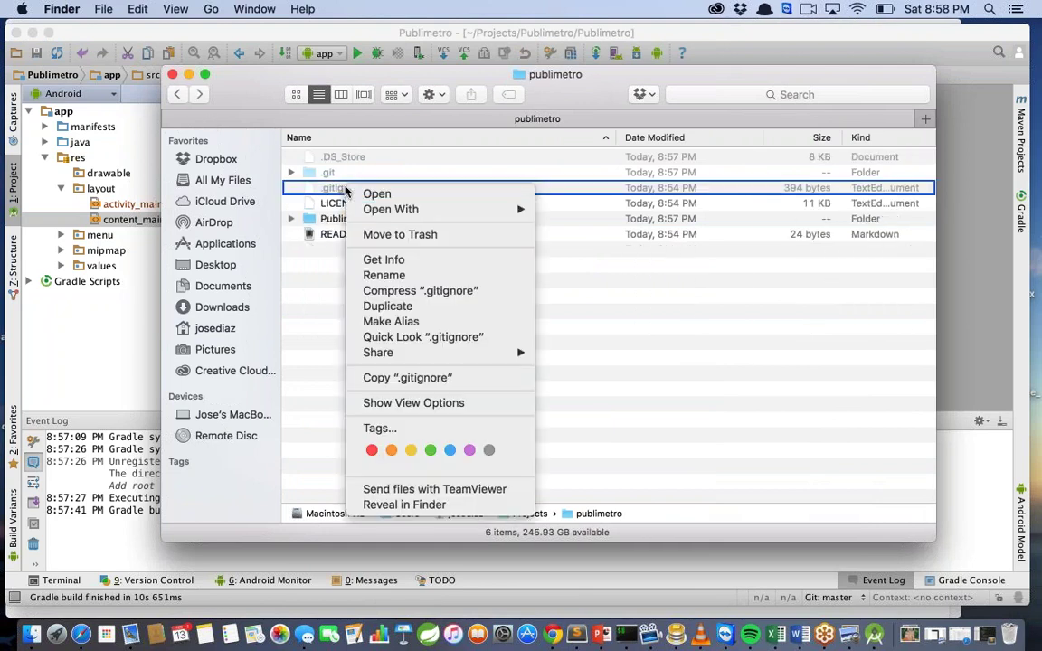
mouse_move(413, 217)
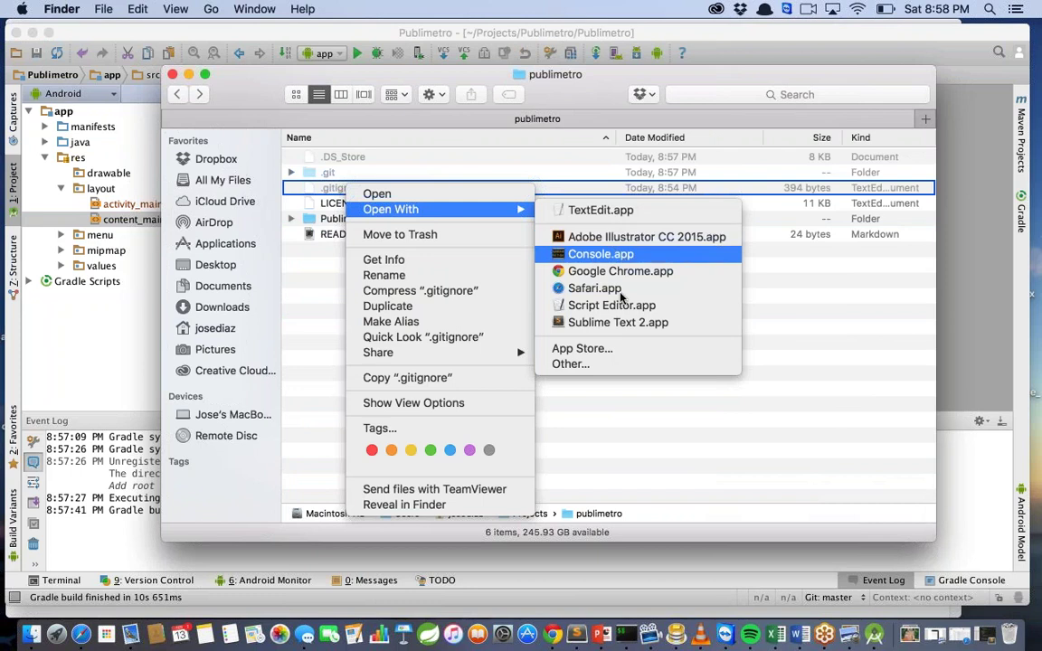
left_click(618, 323)
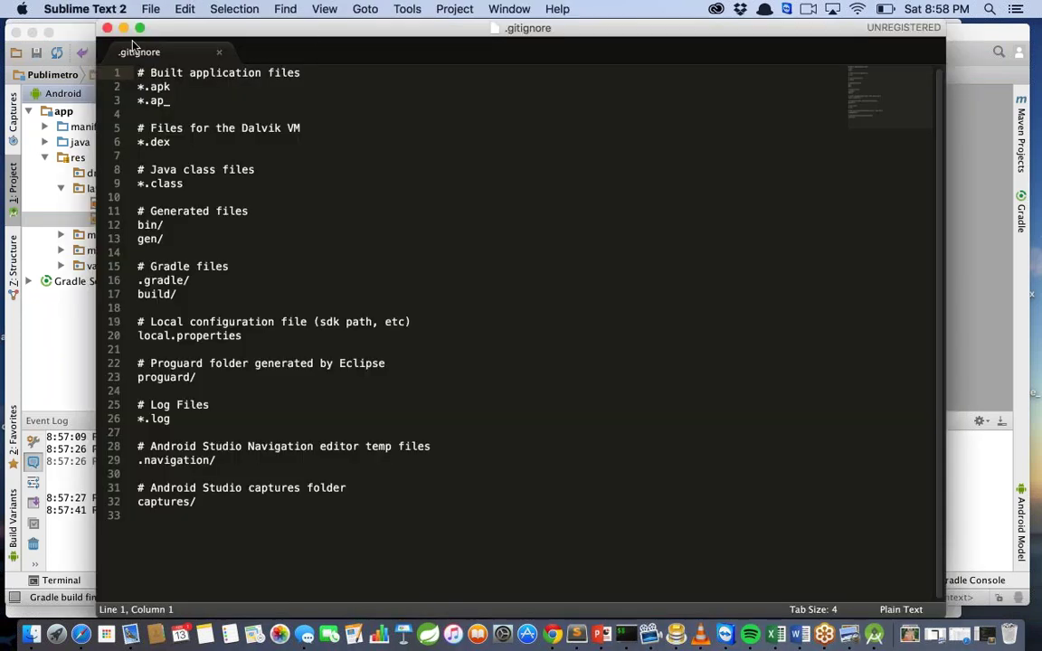
left_click_drag(96, 22, 376, 36)
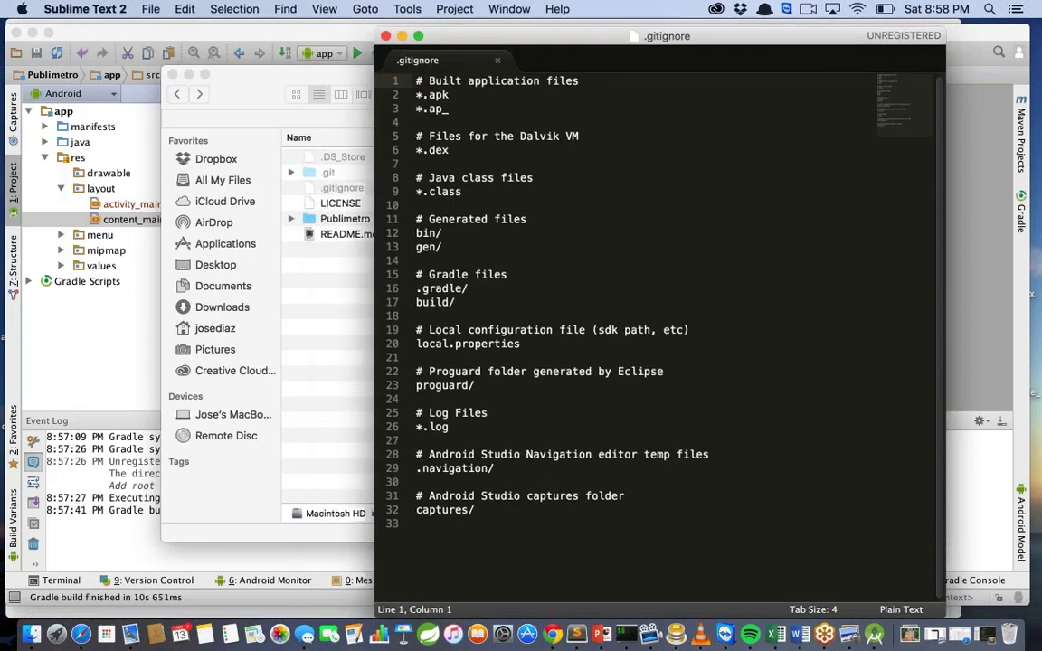
left_click(175, 73)
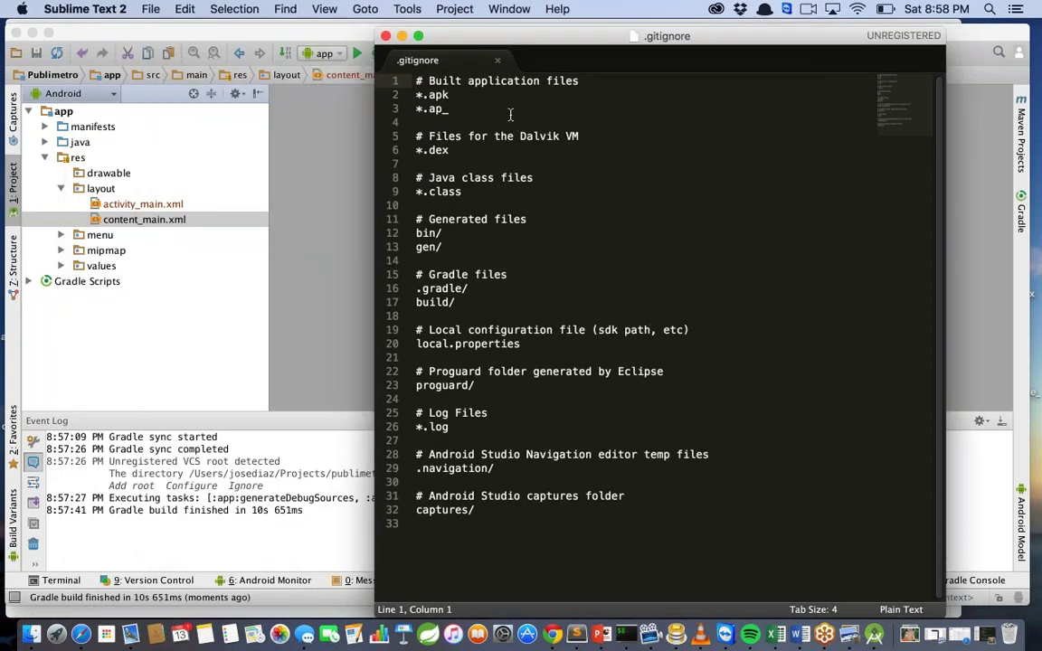
Highlight the *.apk and *.ap_ patterns under the built application files comment in .gitignore
left_click(462, 97)
key("shift+super+Left")
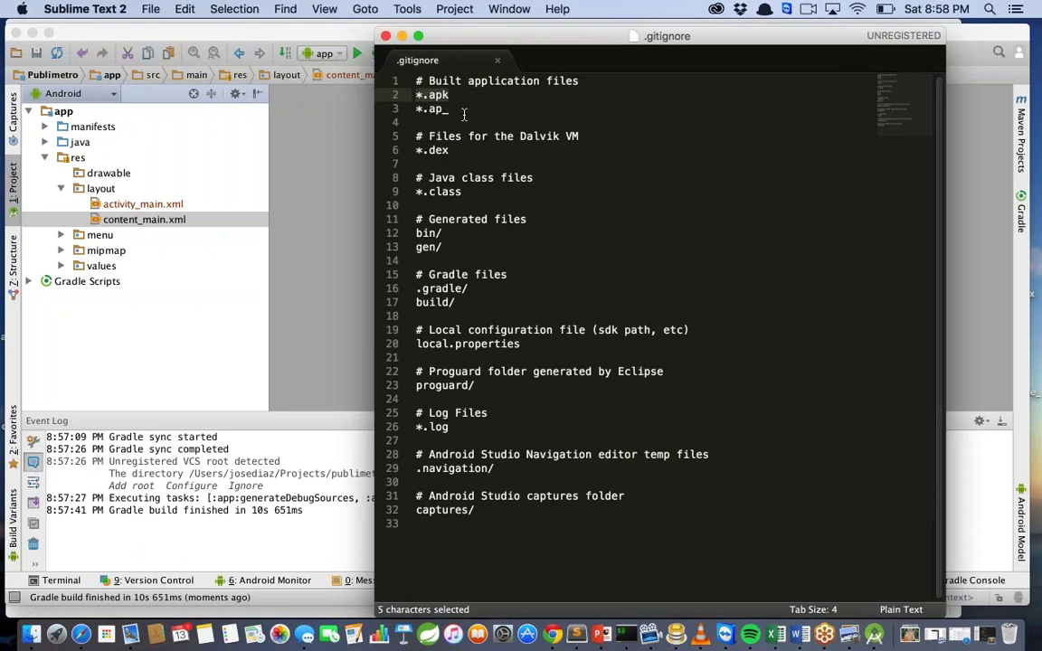
left_click_drag(464, 113, 415, 99)
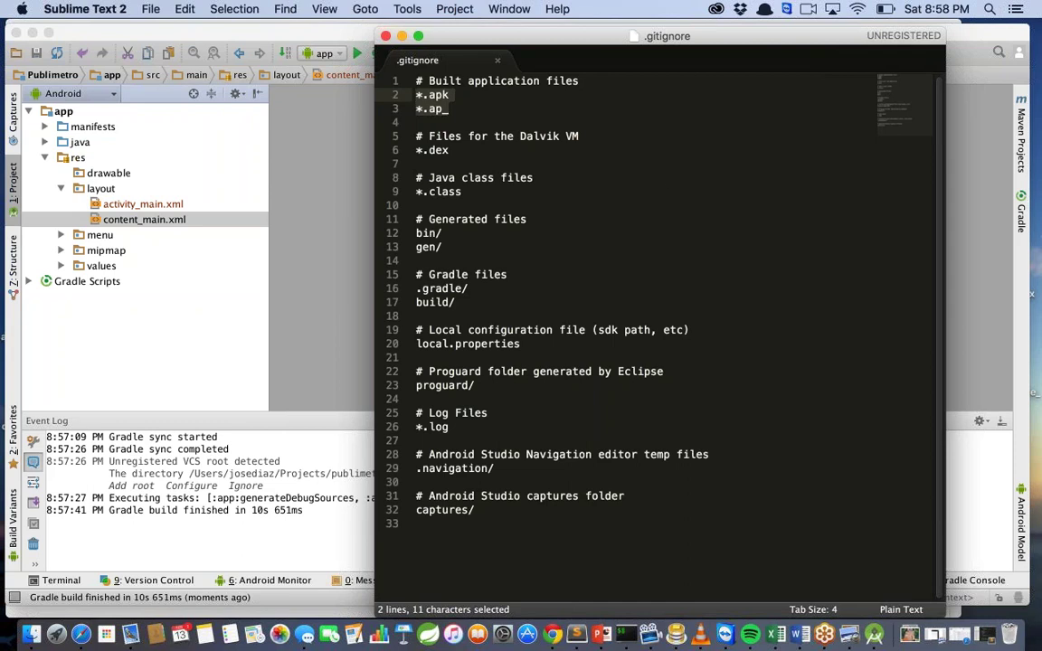
Highlight the *.dex pattern and the generated files rules bin/ and gen/ in .gitignore, placing the cursor after *.class in between
left_click_drag(449, 150, 534, 179)
left_click(587, 193)
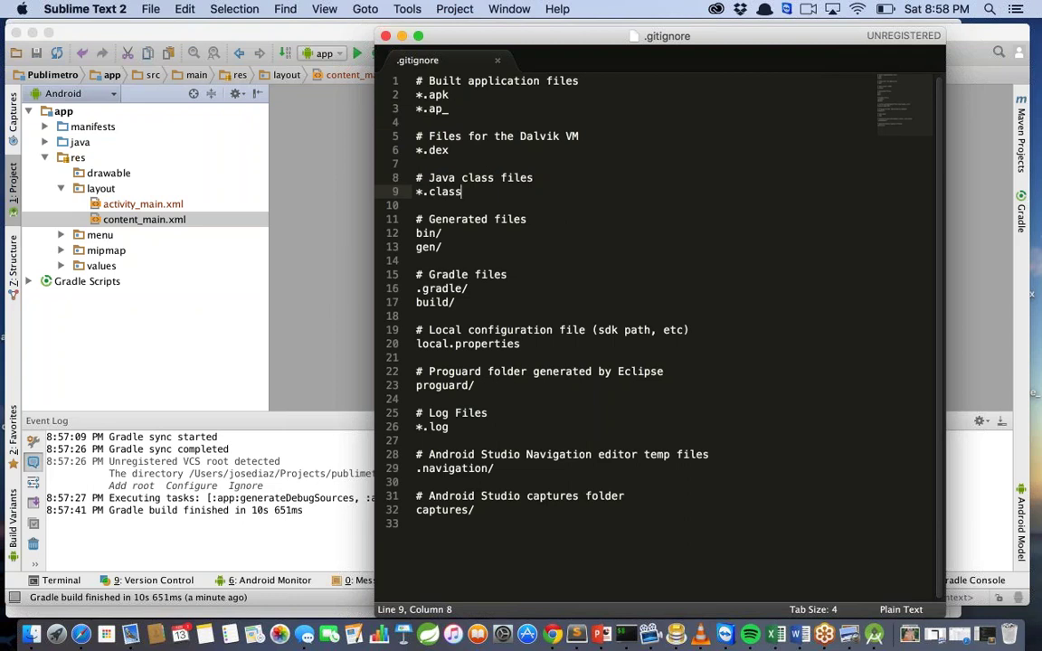
left_click_drag(448, 247, 415, 205)
Switch to Finder, open Projects/publimetro and expand the Publimetro subfolder to examine its generated files
left_click(31, 634)
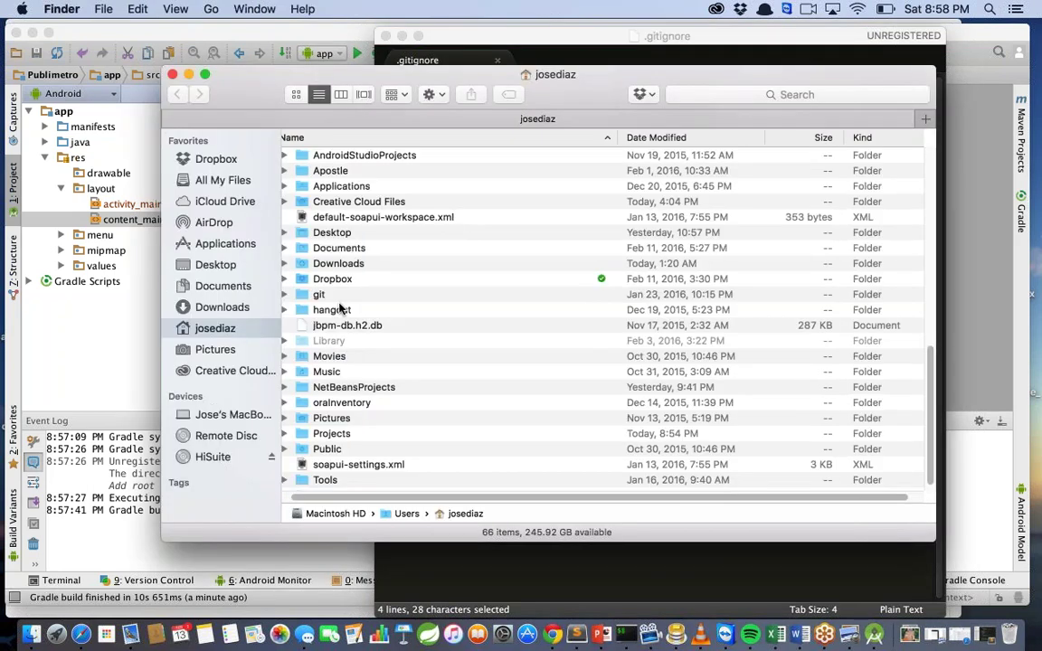
double_click(336, 435)
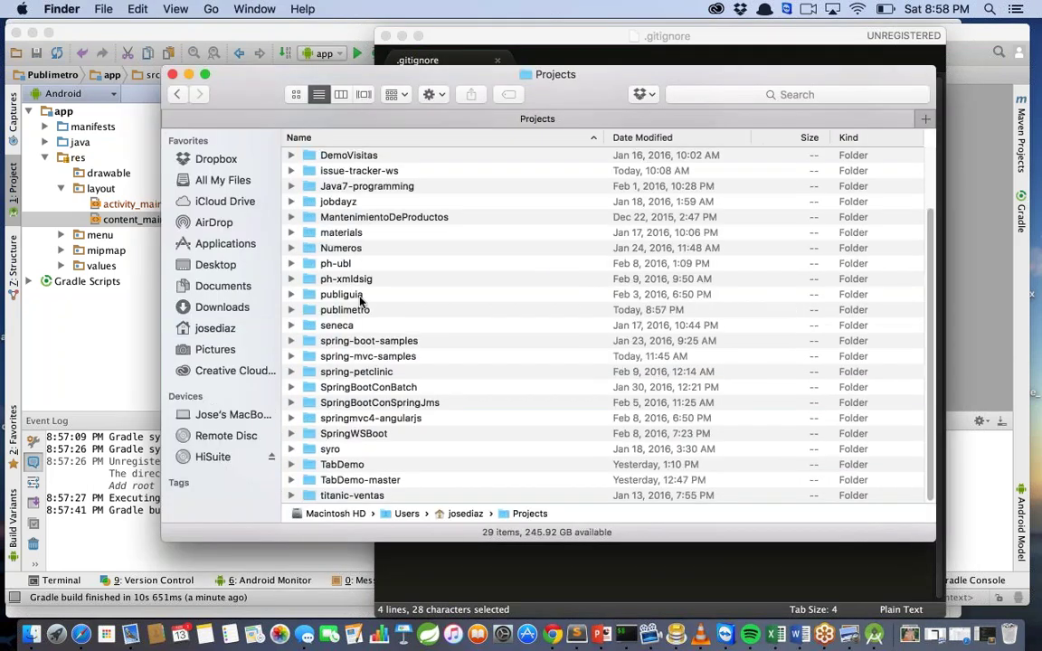
double_click(357, 312)
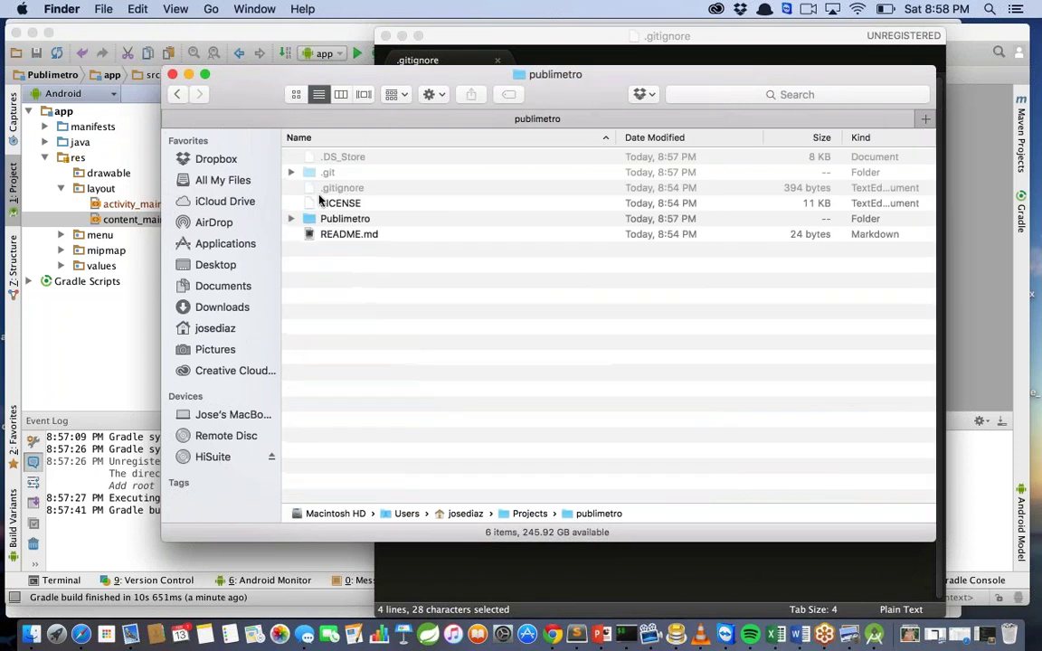
left_click(291, 219)
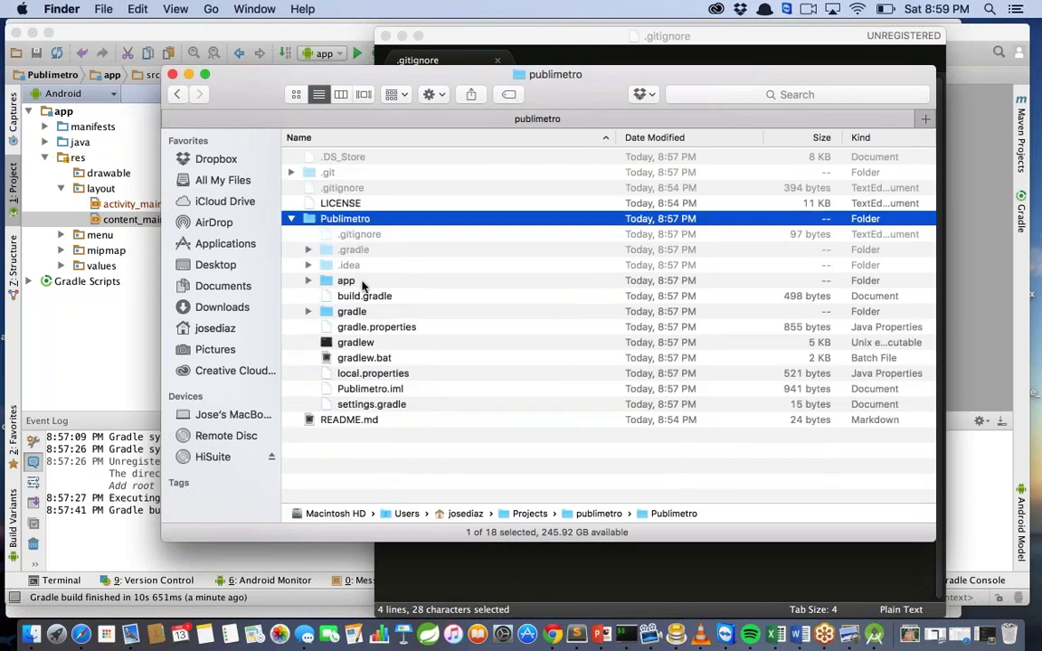
Return to Sublime Text 2 and highlight the Gradle files, local.properties and proguard/ rules in .gitignore
key("super+Tab")
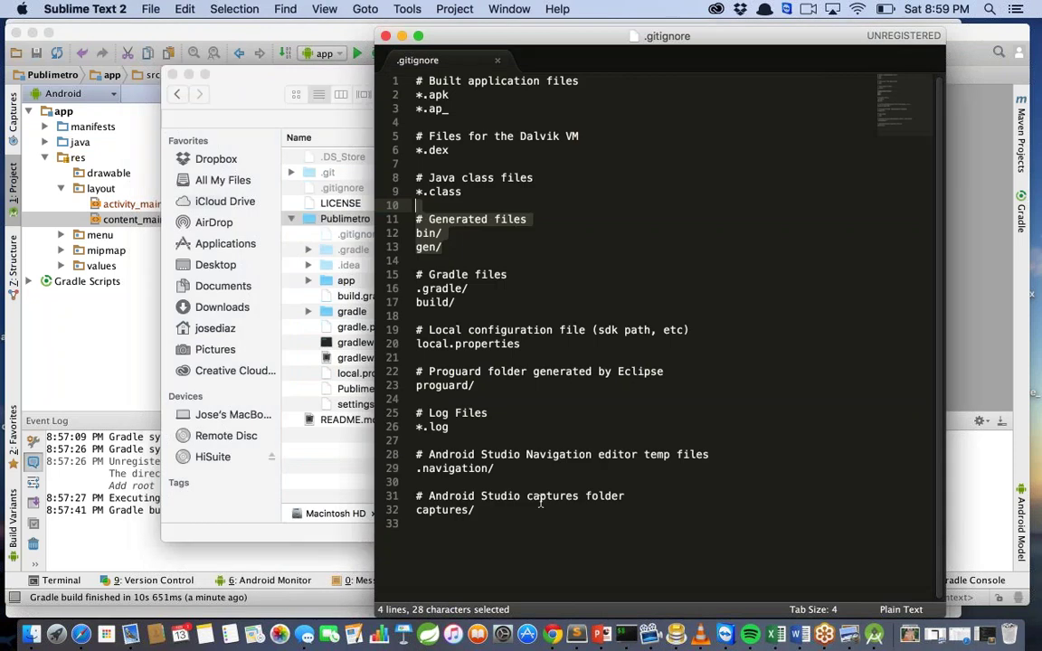
left_click(478, 309)
left_click_drag(478, 309, 413, 275)
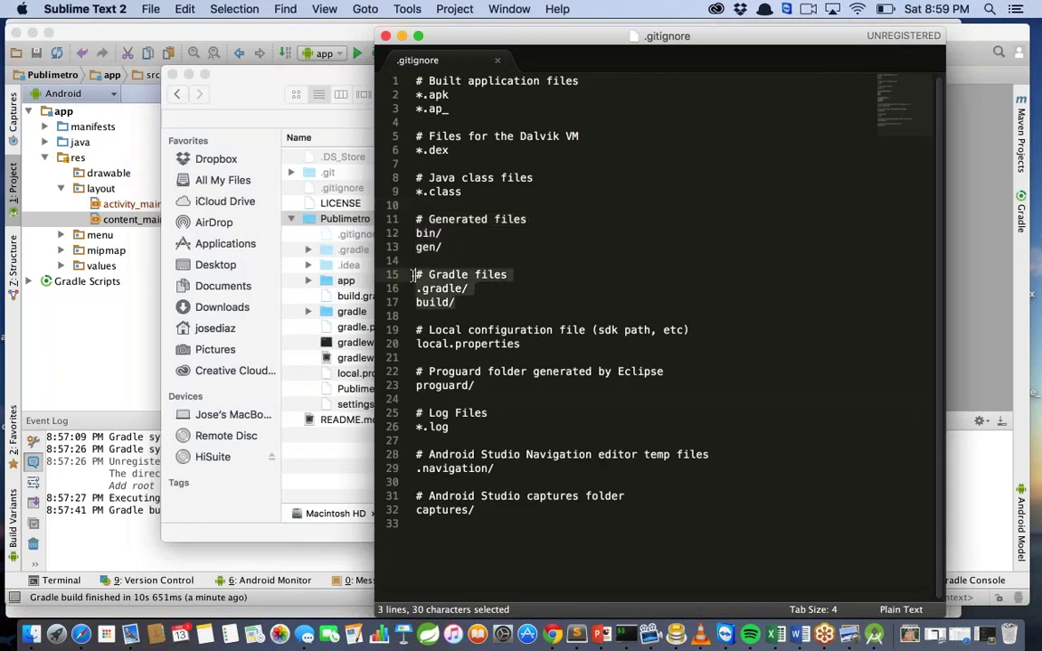
left_click_drag(521, 344, 416, 344)
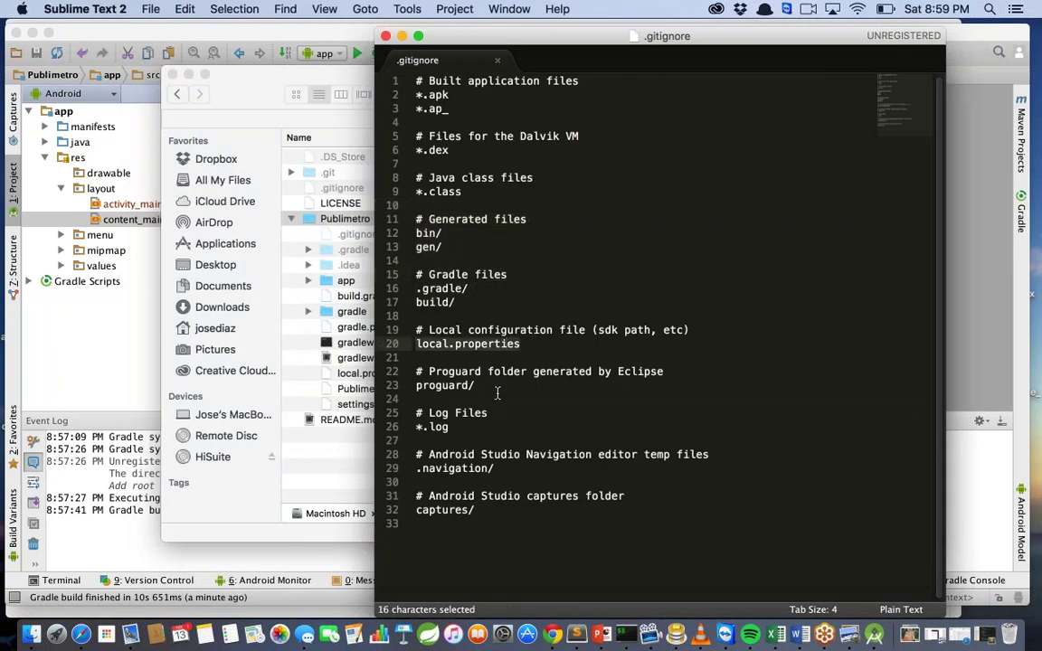
left_click_drag(489, 387, 416, 386)
Highlight the *.log, .navigation/ and captures/ rules in .gitignore, and close the file's window
left_click(416, 440)
left_click_drag(416, 440, 416, 427)
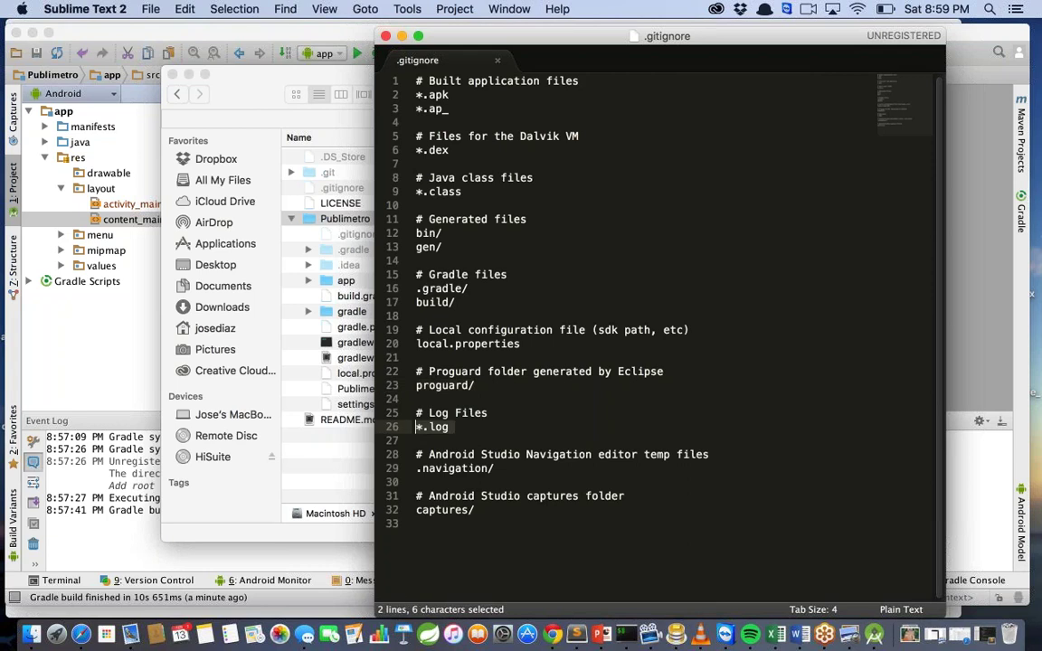
left_click_drag(416, 469, 506, 482)
left_click(504, 529)
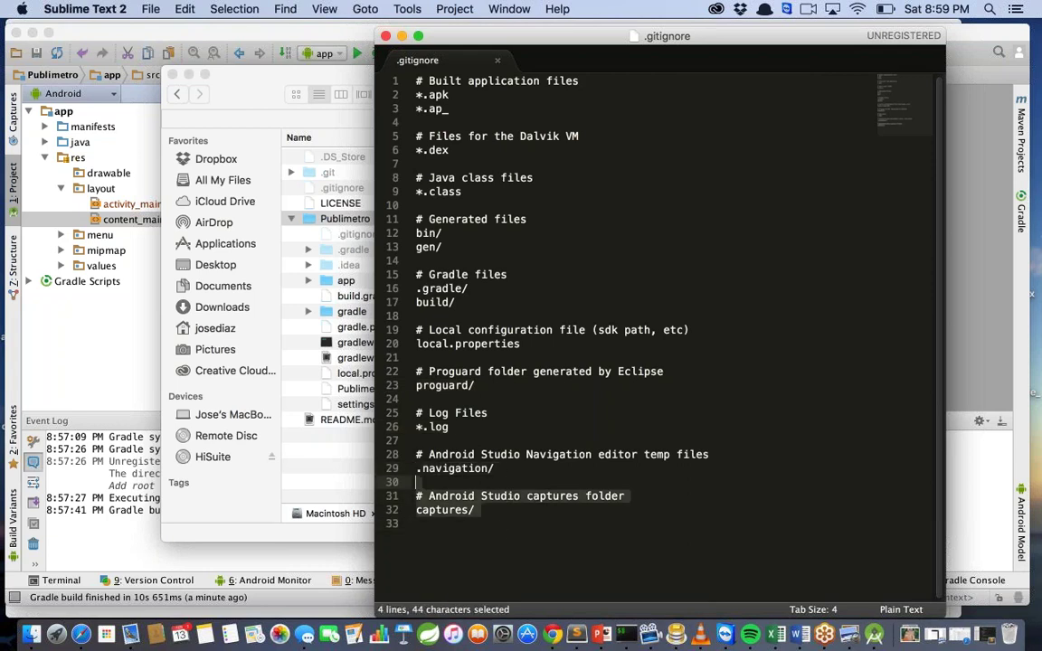
left_click(541, 427)
left_click(386, 36)
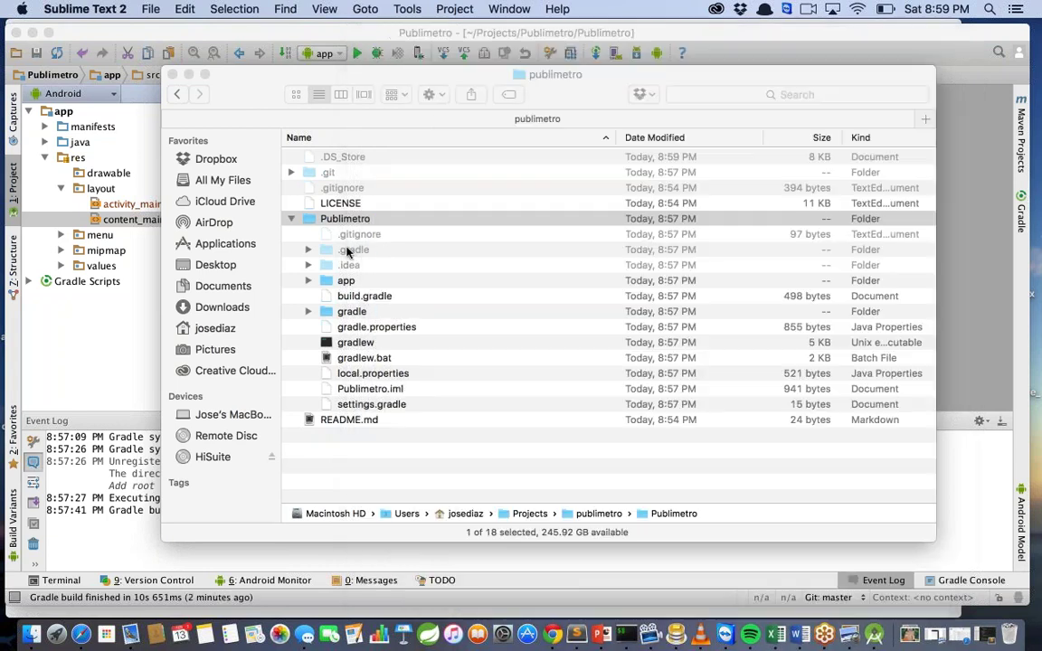
Open the .gitignore file of the parent publimetro folder in Sublime Text 2 to check its rules, and close it
right_click(351, 187)
mouse_move(395, 206)
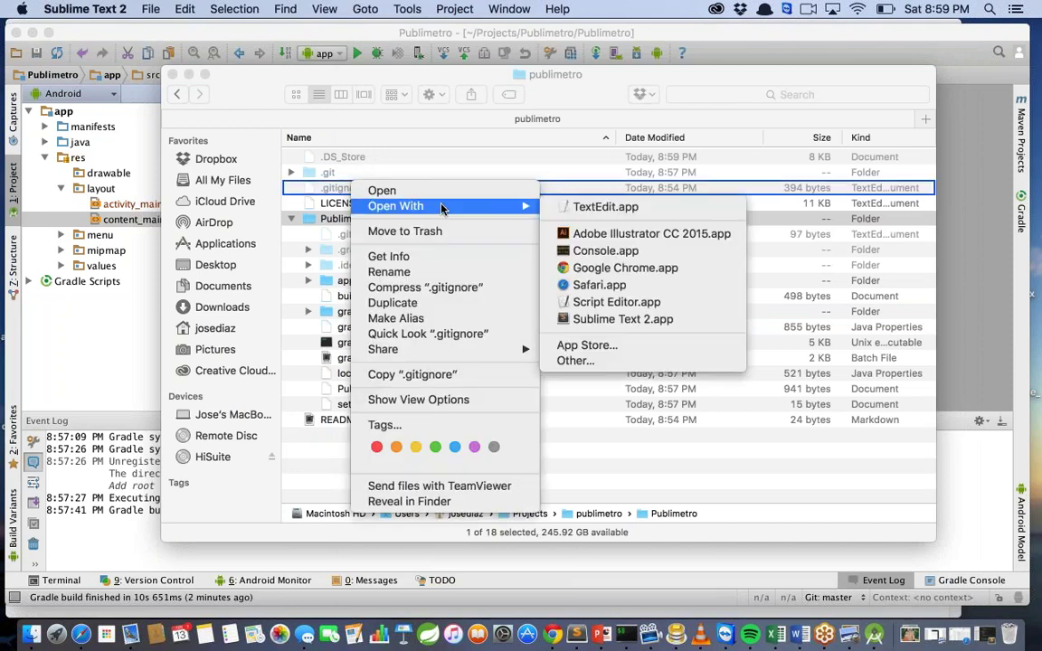
left_click(652, 324)
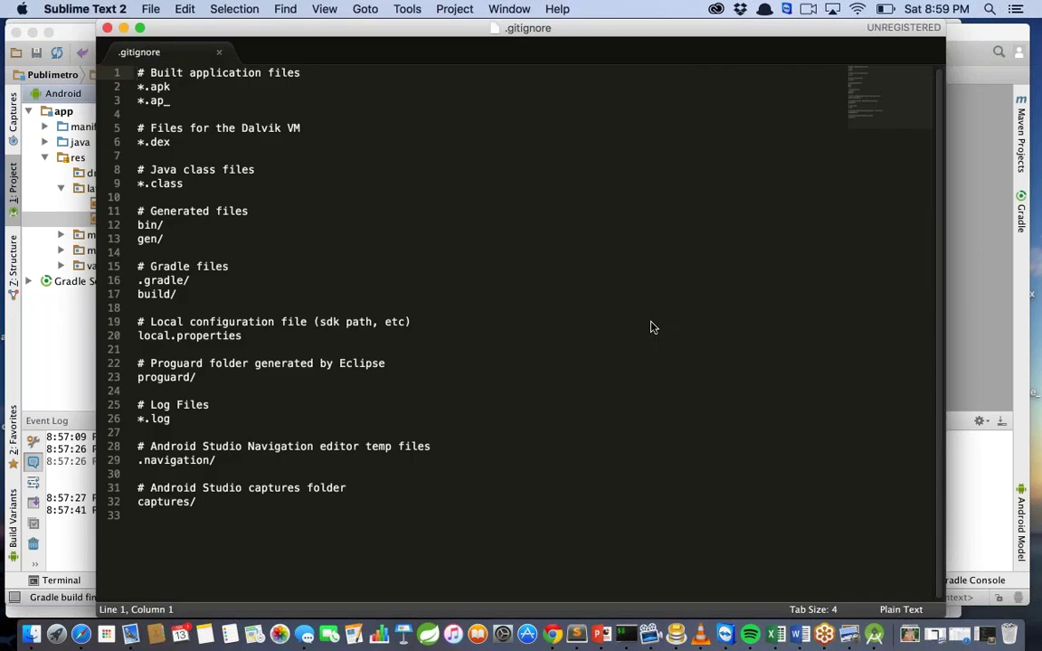
left_click(107, 28)
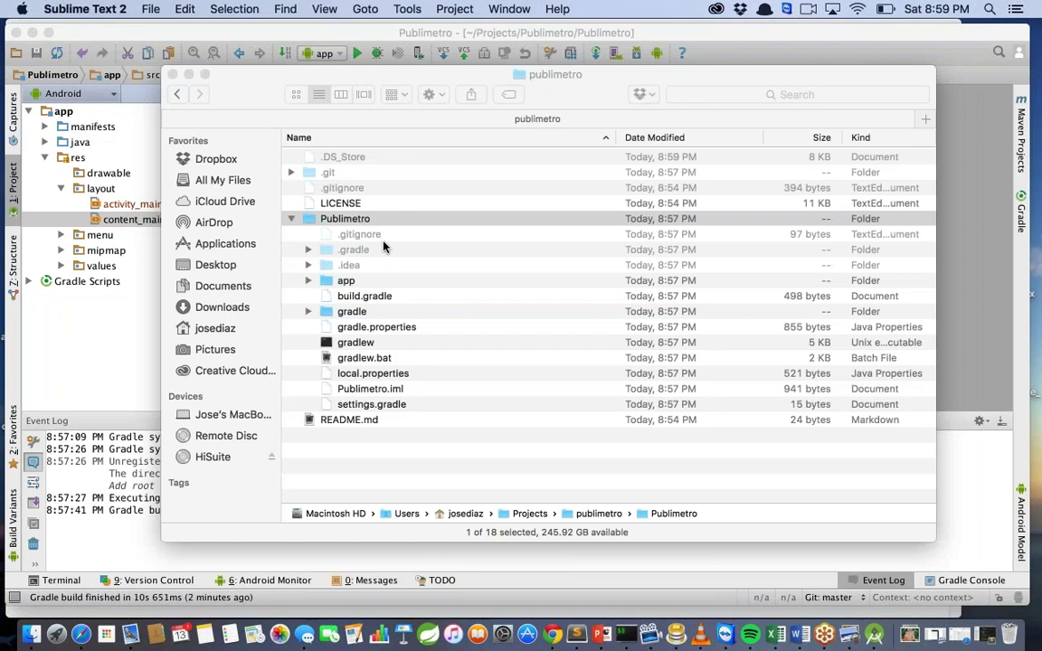
Collapse and re-expand the Publimetro subfolder, and open the .gitignore file inside it in Sublime Text 2
left_click(295, 217)
left_click(291, 218)
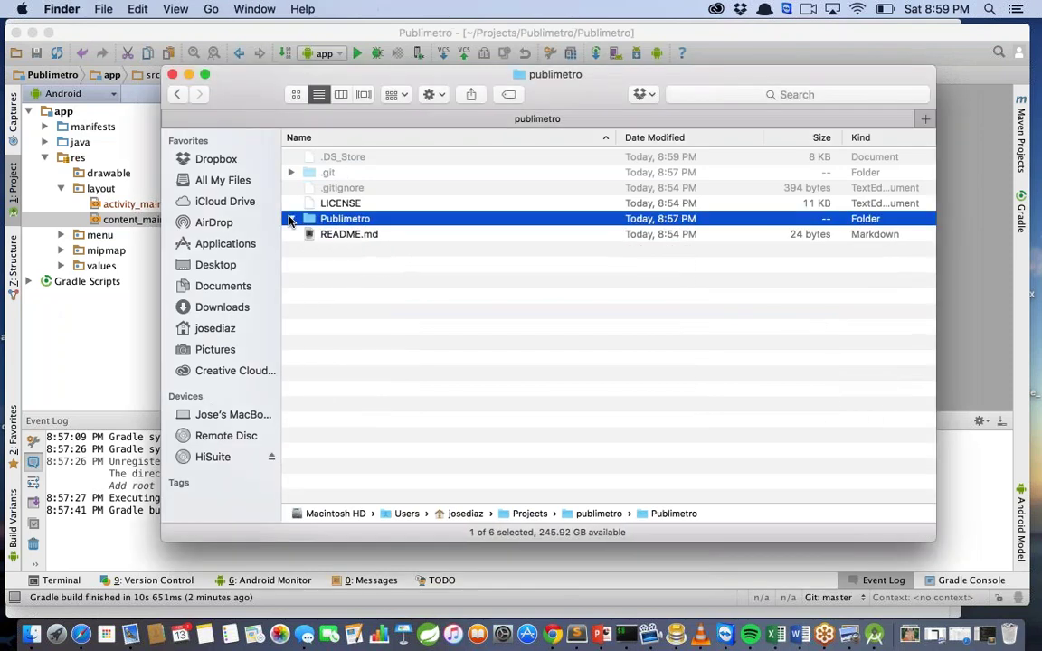
left_click(292, 218)
right_click(349, 237)
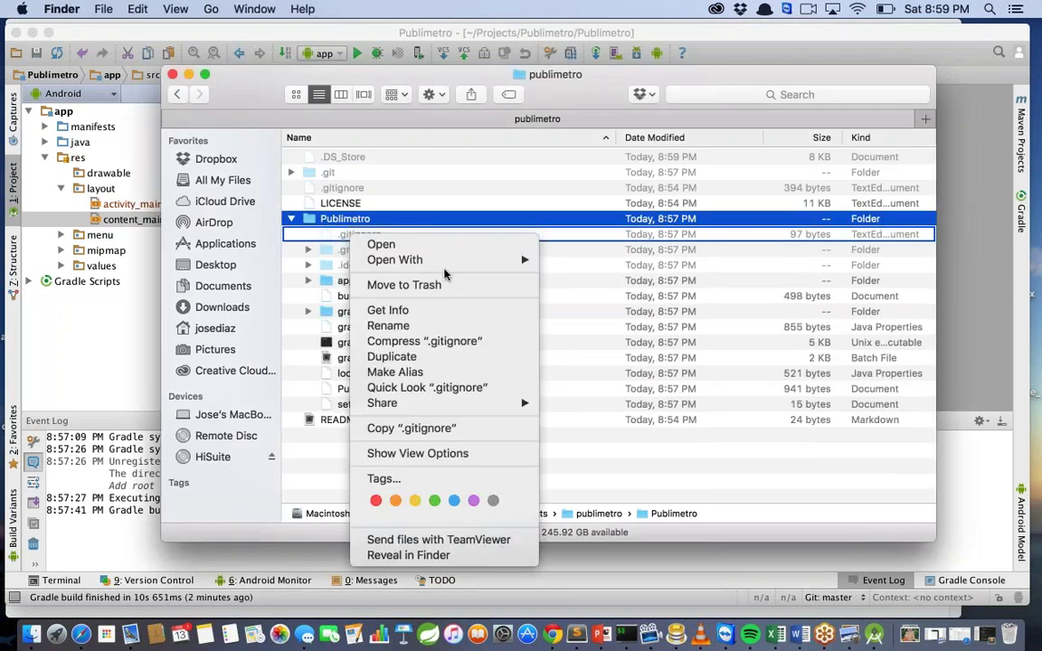
mouse_move(484, 259)
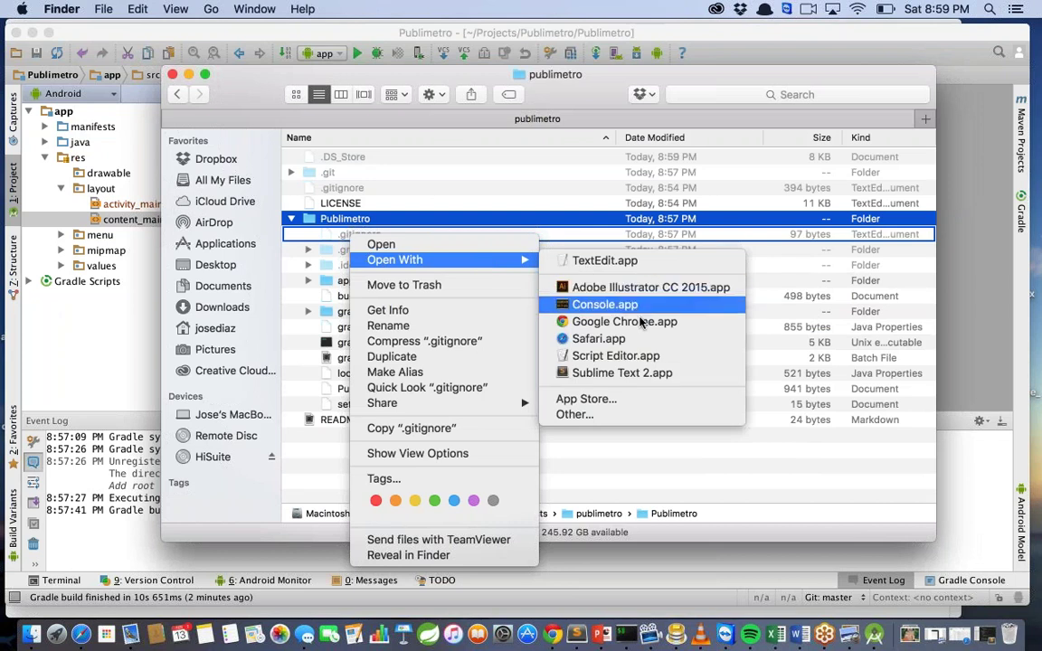
left_click(647, 373)
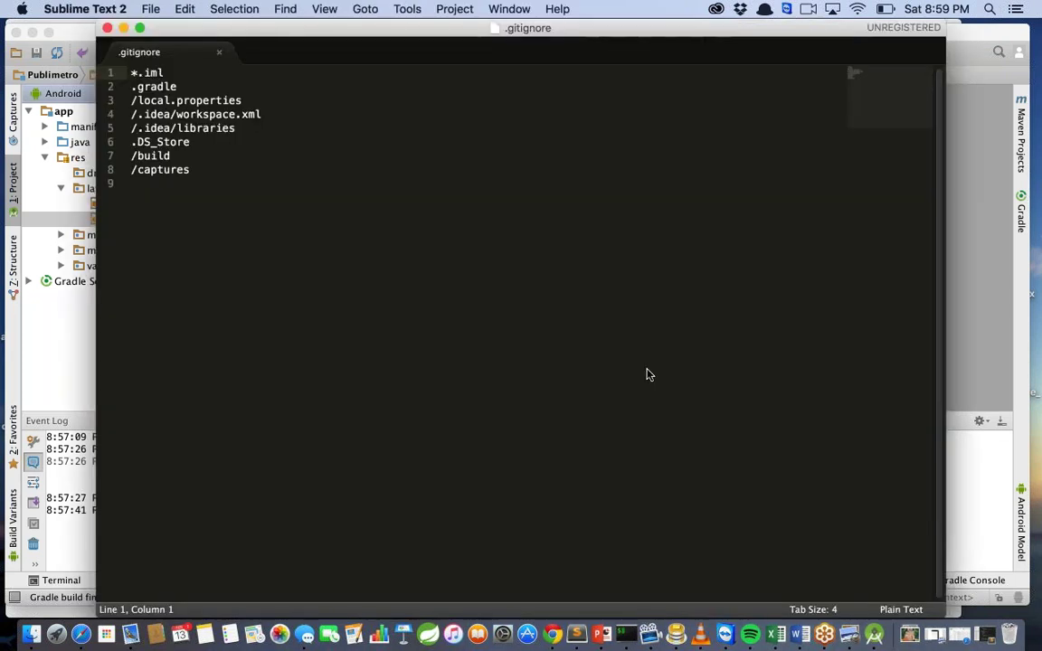
Highlight all rules of the Publimetro subfolder's .gitignore, and close the file and the Finder window
left_click(273, 201)
key("super+a")
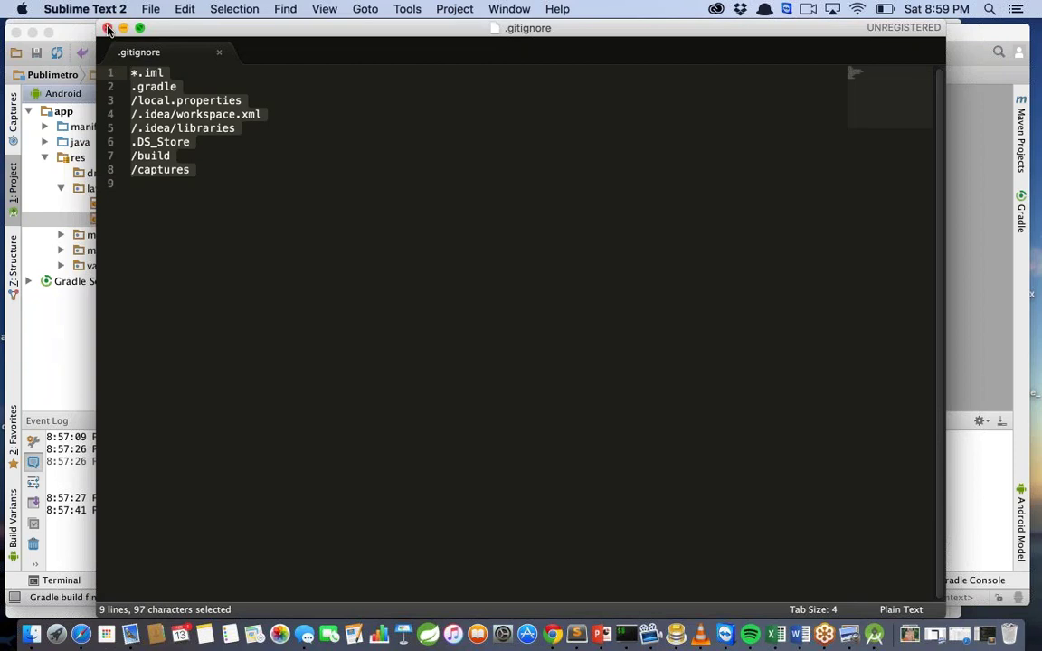
left_click(107, 30)
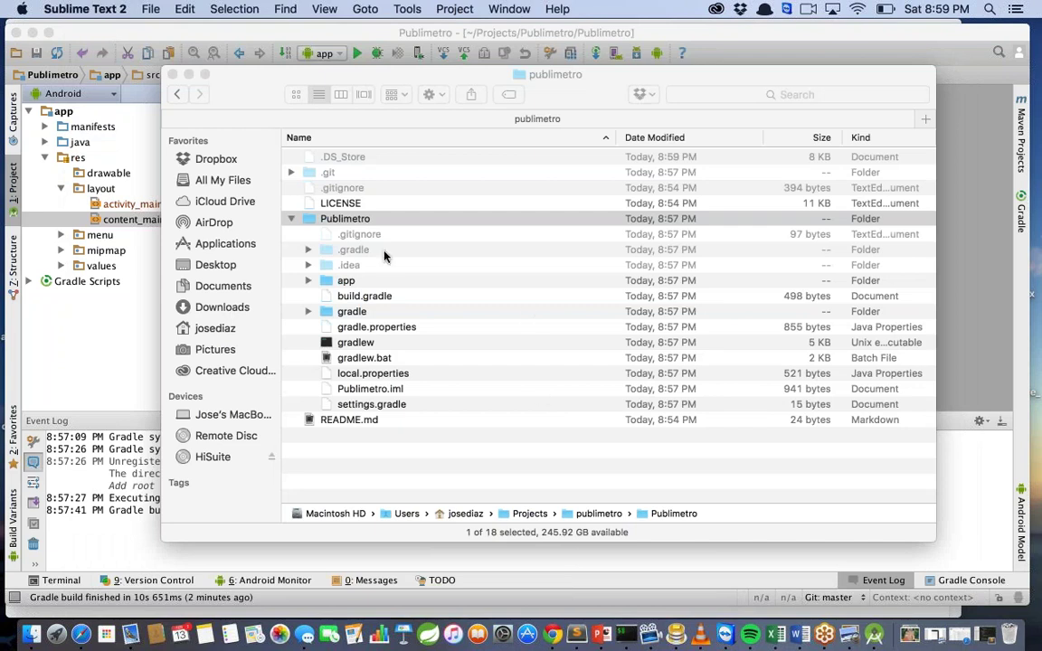
left_click(173, 74)
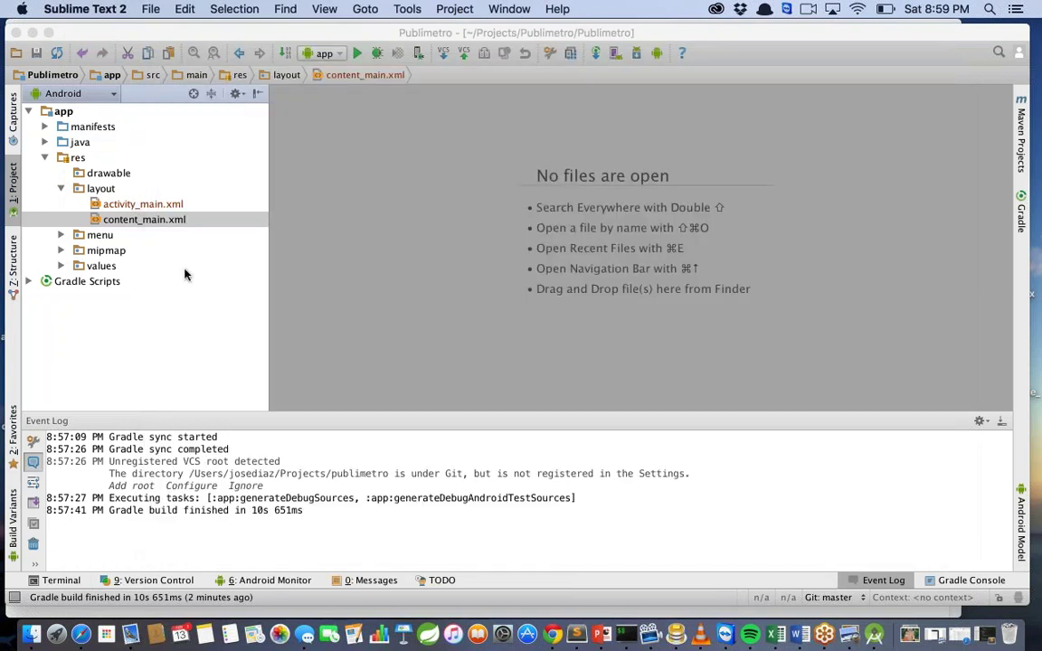
In Android Studio, expand the values folder and Gradle Scripts in the project tree and hide the event log
left_click(120, 272)
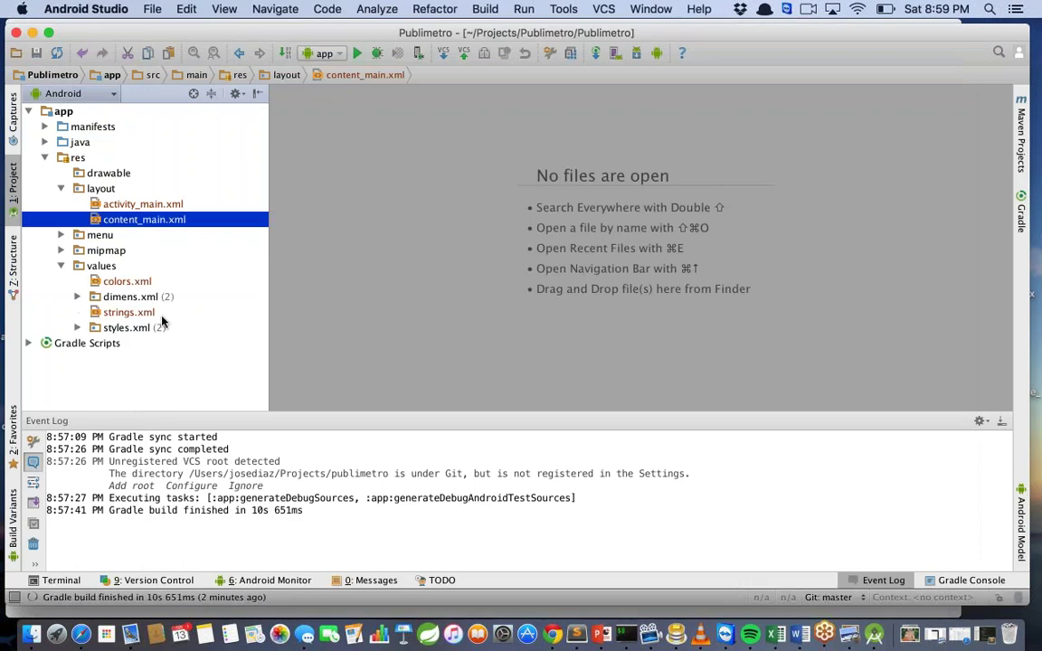
left_click(28, 344)
left_click(1001, 420)
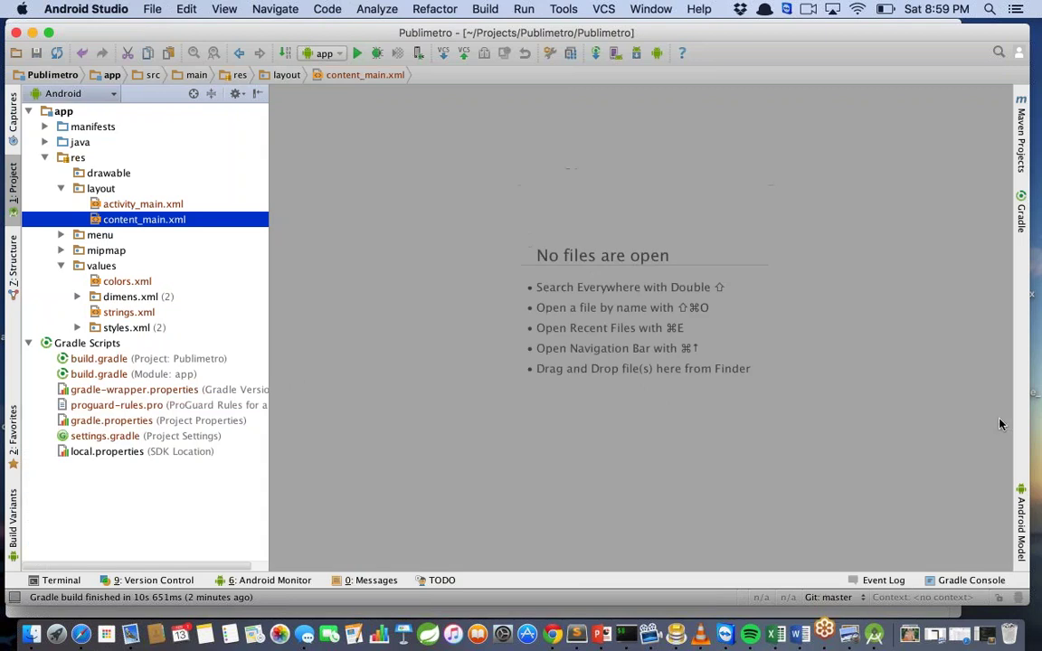
Open build.gradle (Module: app), answer the Add File to Git dialog and place the cursor at the end of the dependencies line
double_click(133, 374)
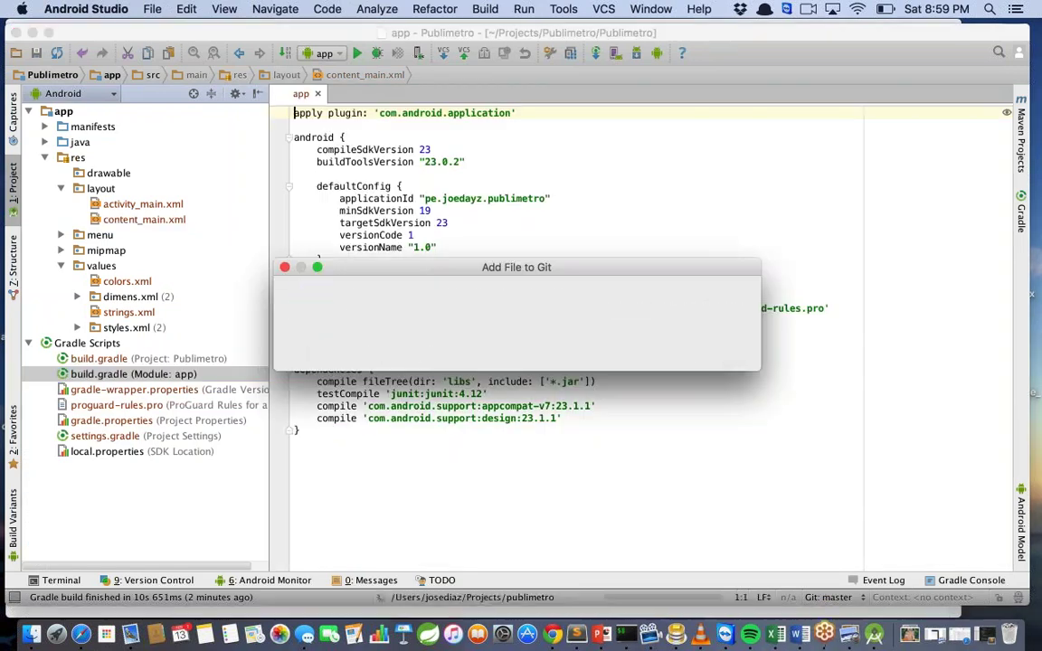
left_click(717, 352)
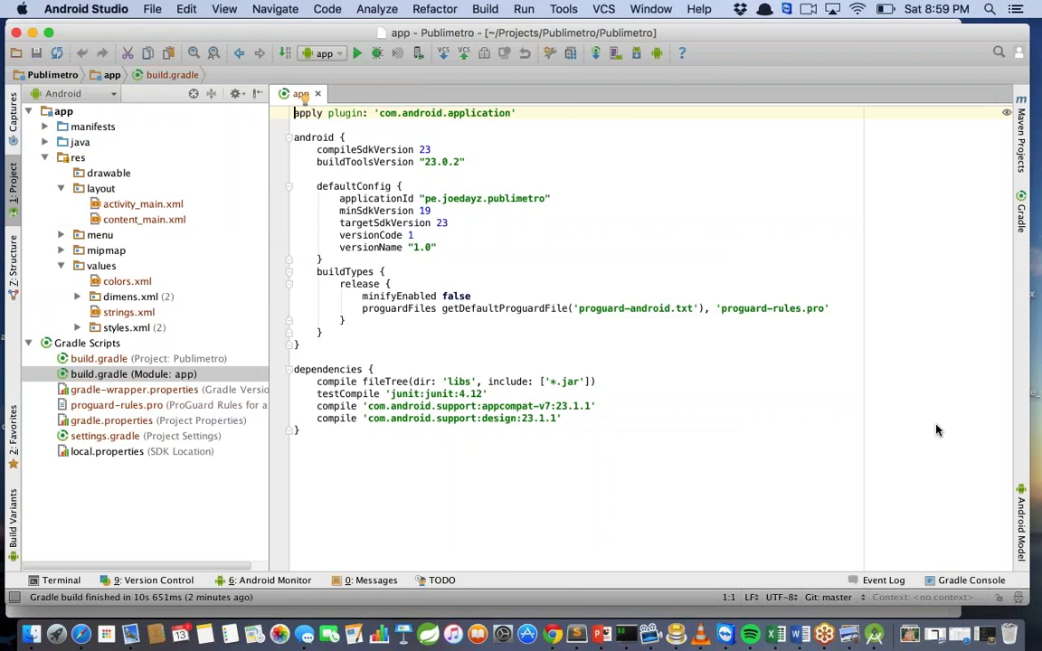
left_click(833, 369)
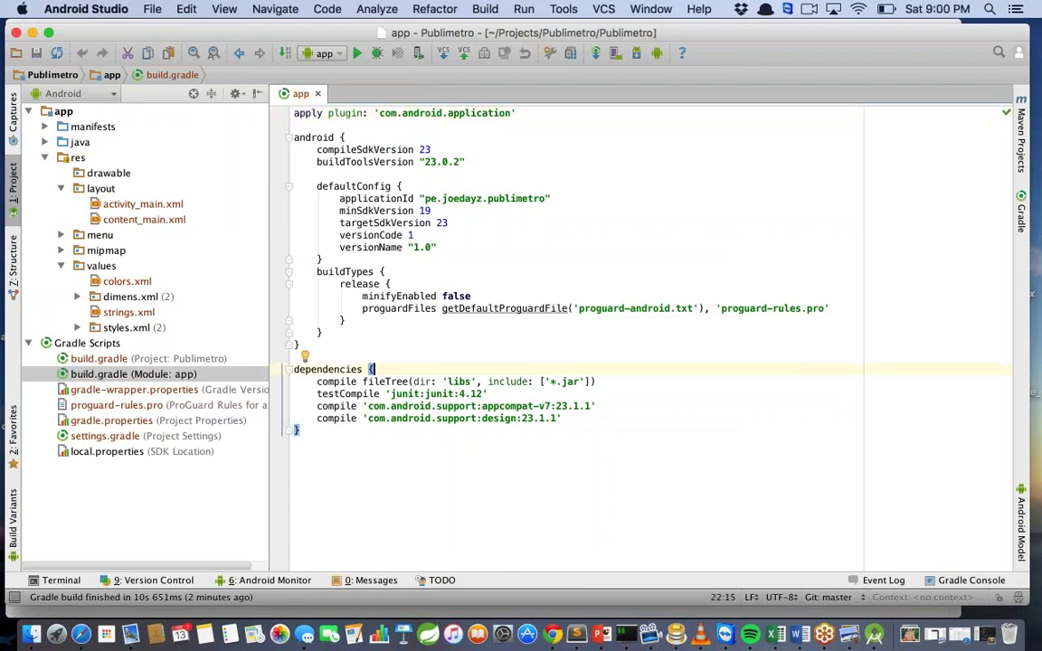
Switch to Chrome, review the .gitignore file of the publimetro GitHub repository and return to Android Studio
left_click(552, 634)
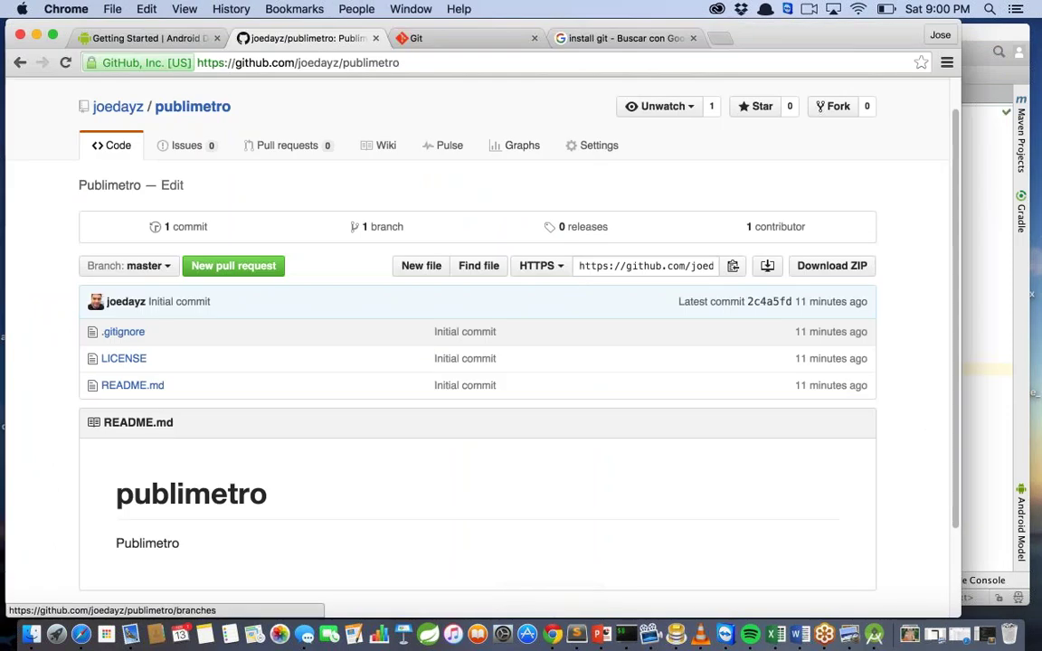
left_click(124, 332)
scroll(328, 394, "down", 6)
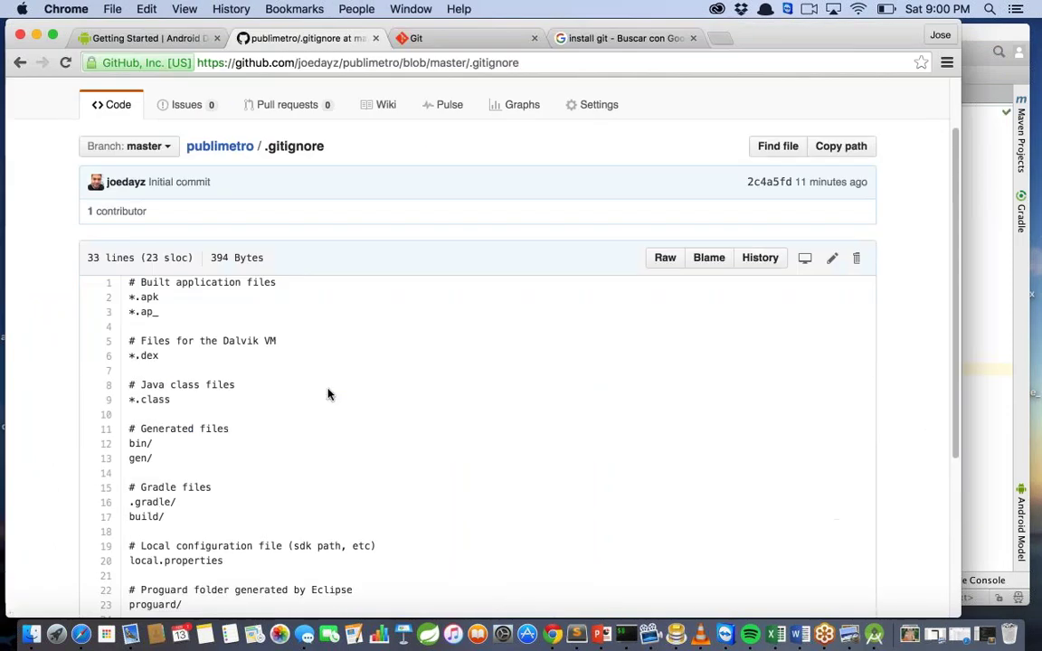
scroll(328, 394, "up", 5)
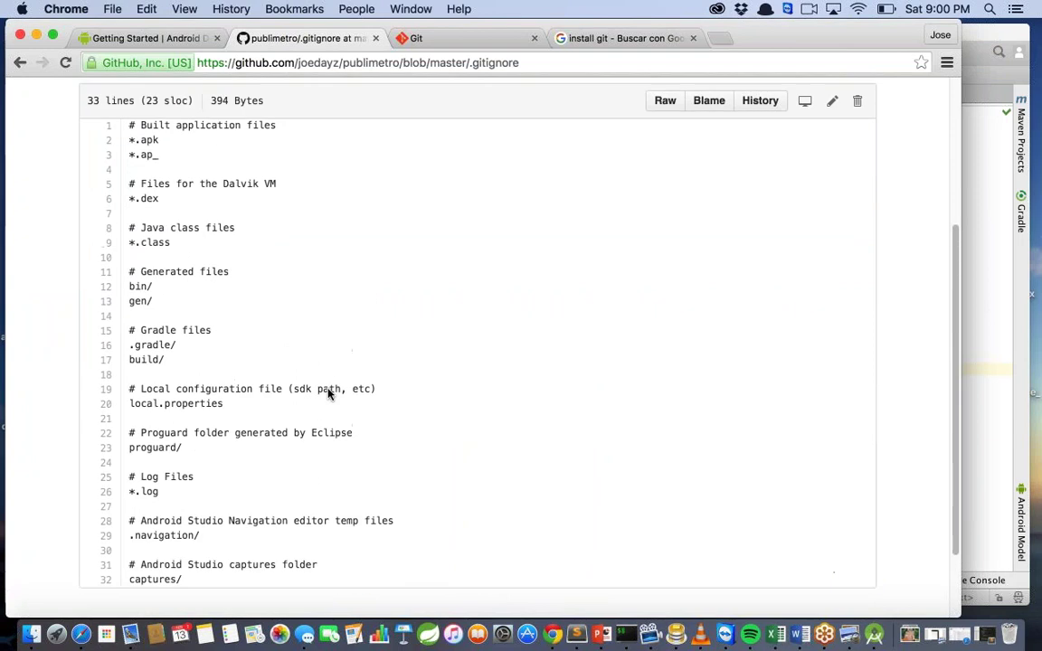
left_click(874, 634)
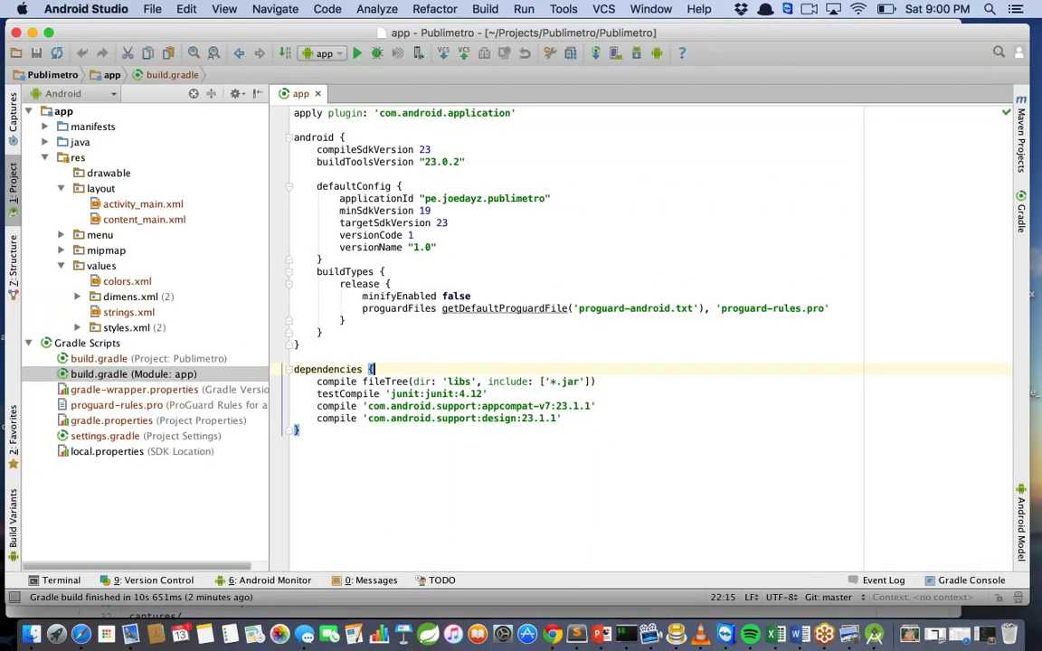
Switch to Finder, go to Projects/publimetro and open the parent folder's .gitignore file in Sublime Text 2
left_click(30, 635)
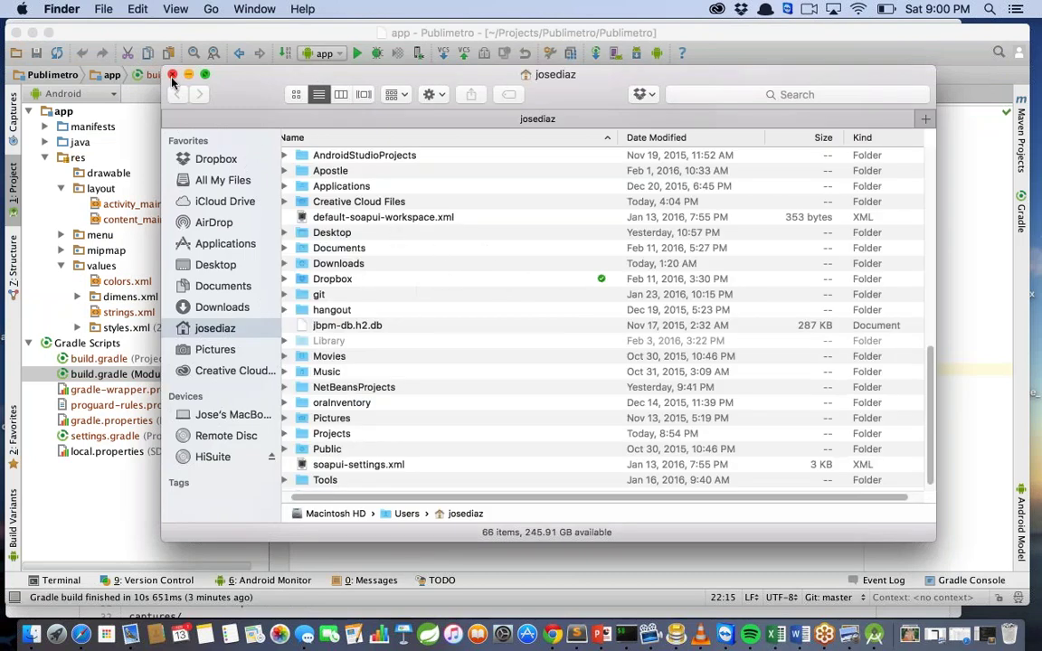
double_click(342, 433)
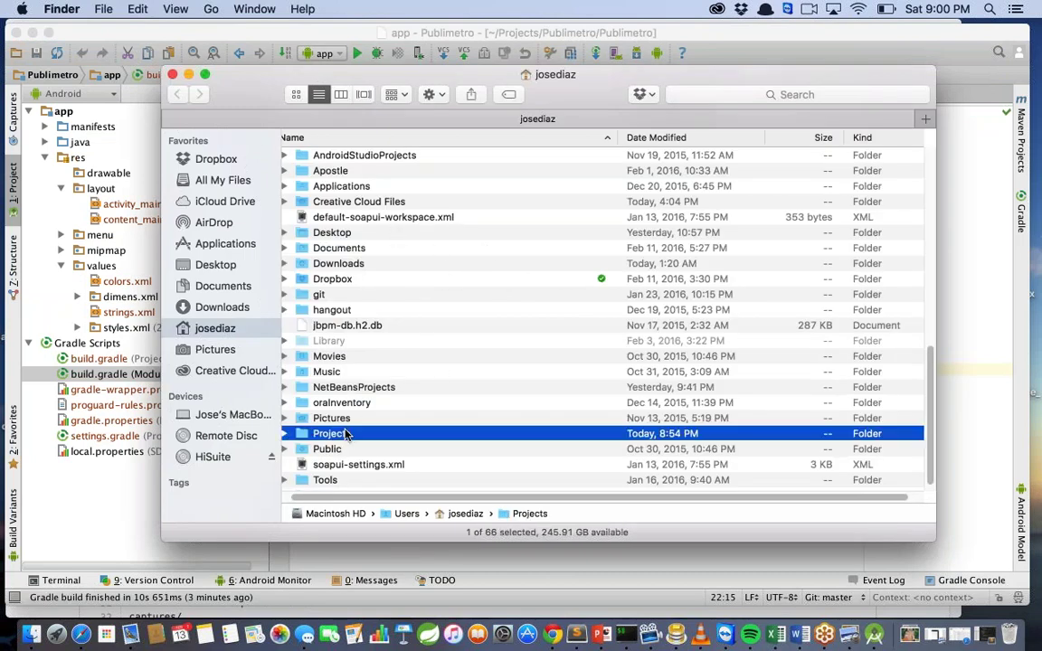
double_click(346, 310)
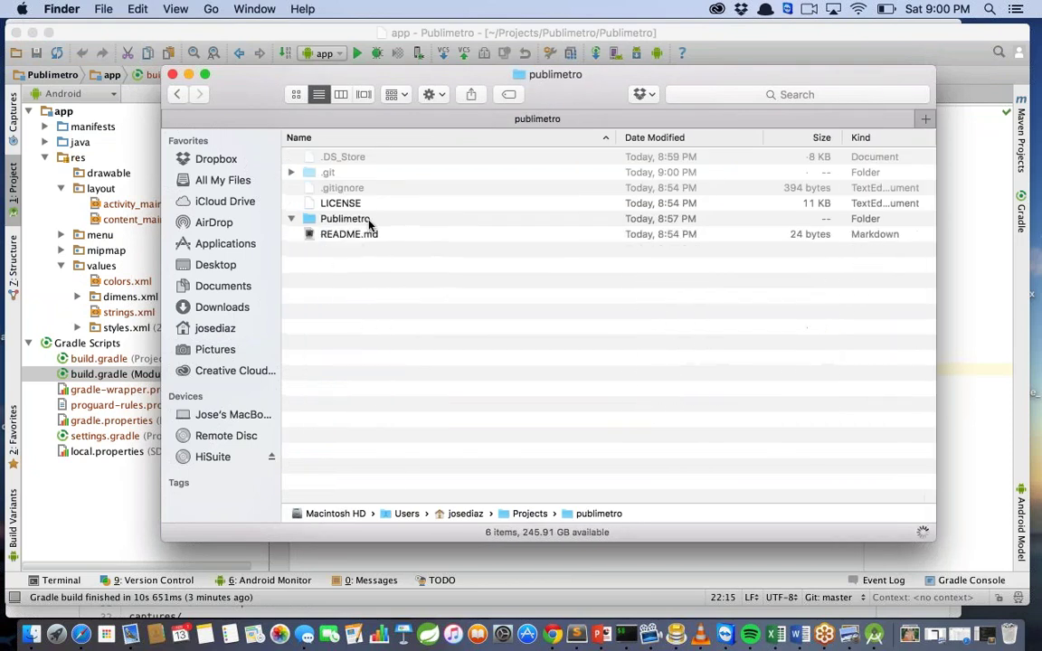
right_click(351, 189)
mouse_move(465, 215)
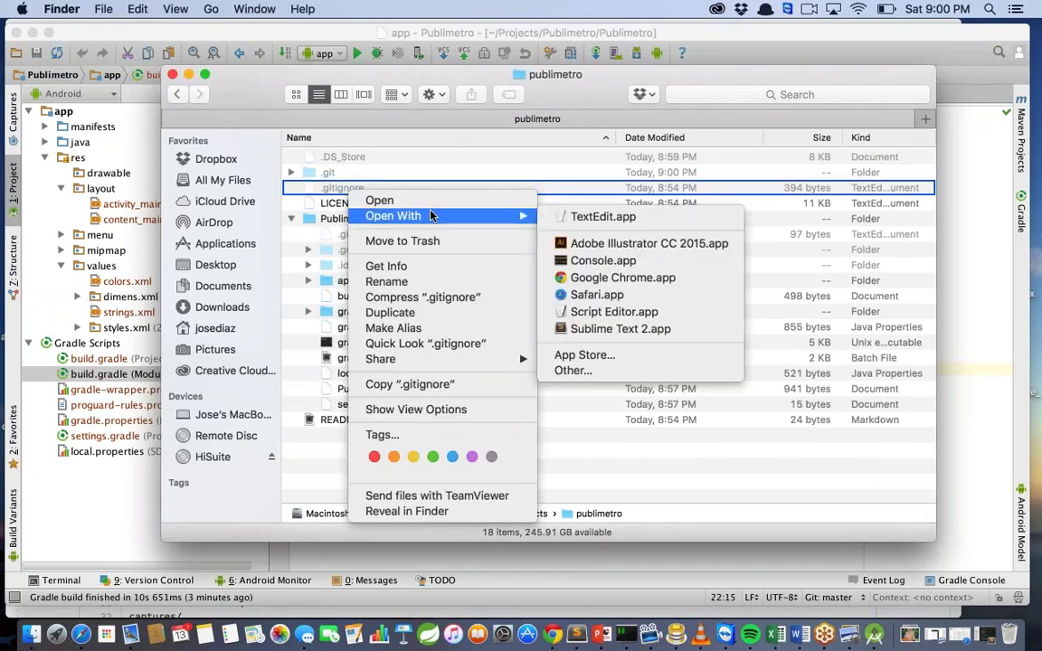
left_click(637, 333)
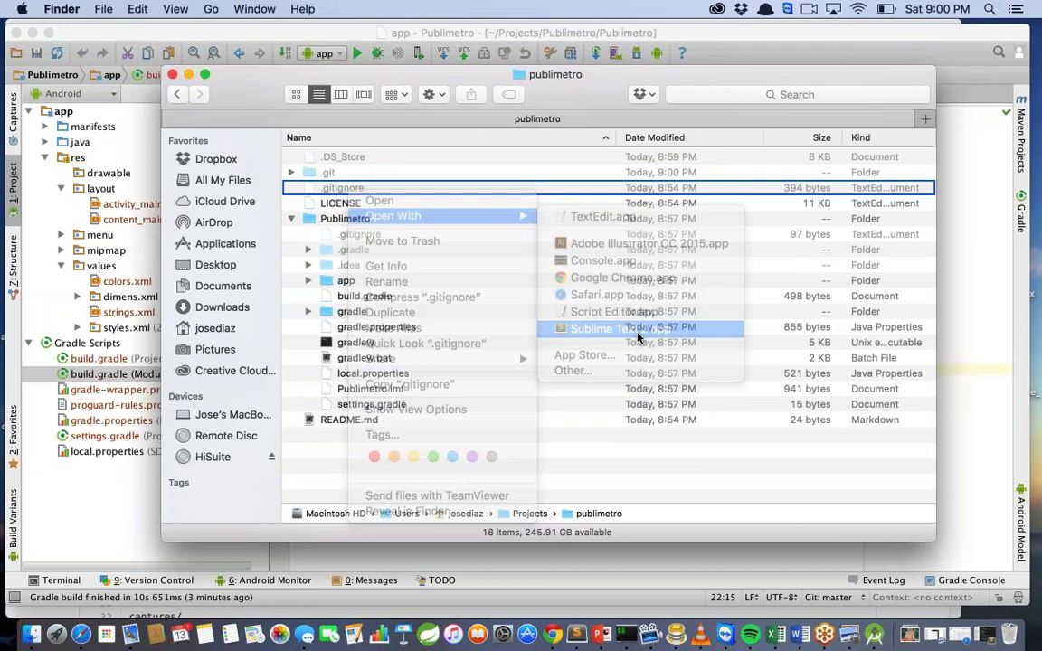
Snap the .gitignore window to half the screen, close it, and return to the publimetro repository's main page in Chrome
key("super+alt+Right")
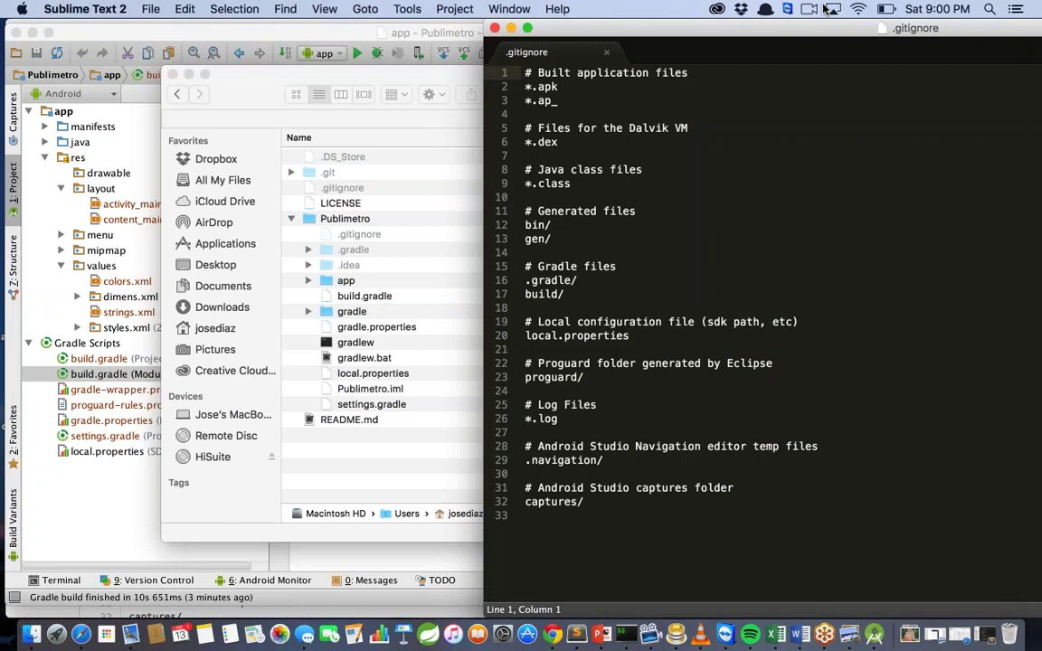
key("super+w")
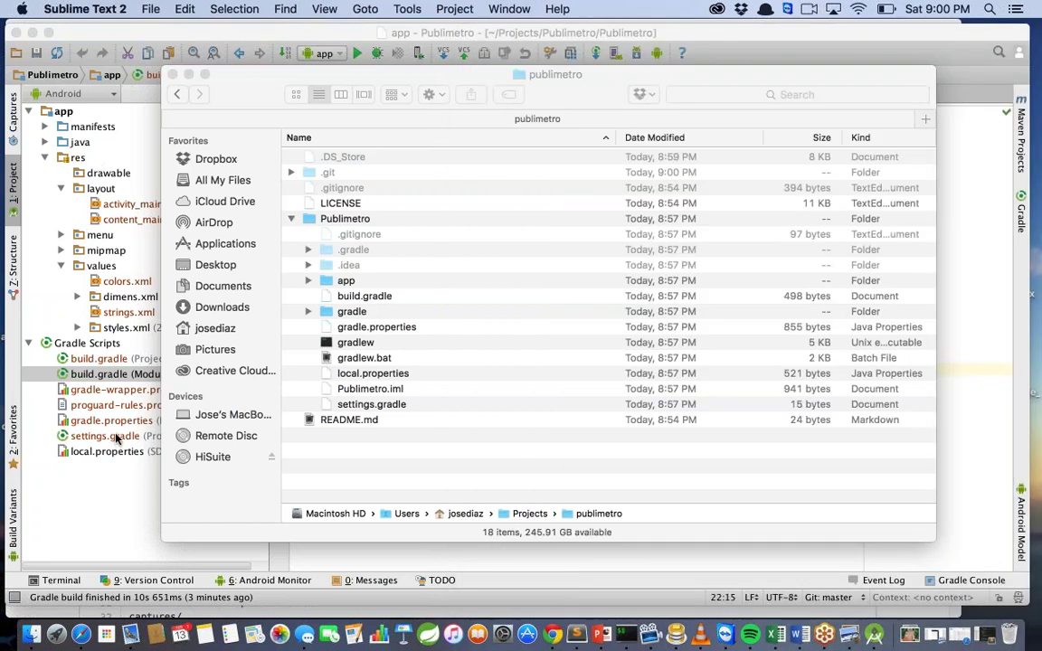
left_click(553, 637)
scroll(240, 237, "up", 5)
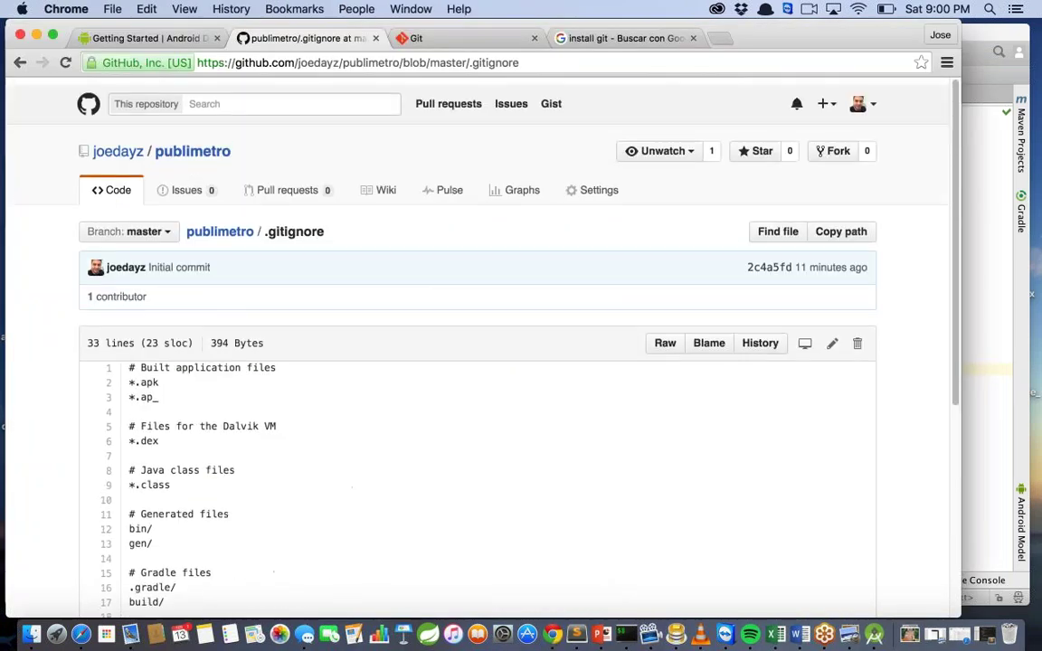
left_click(19, 63)
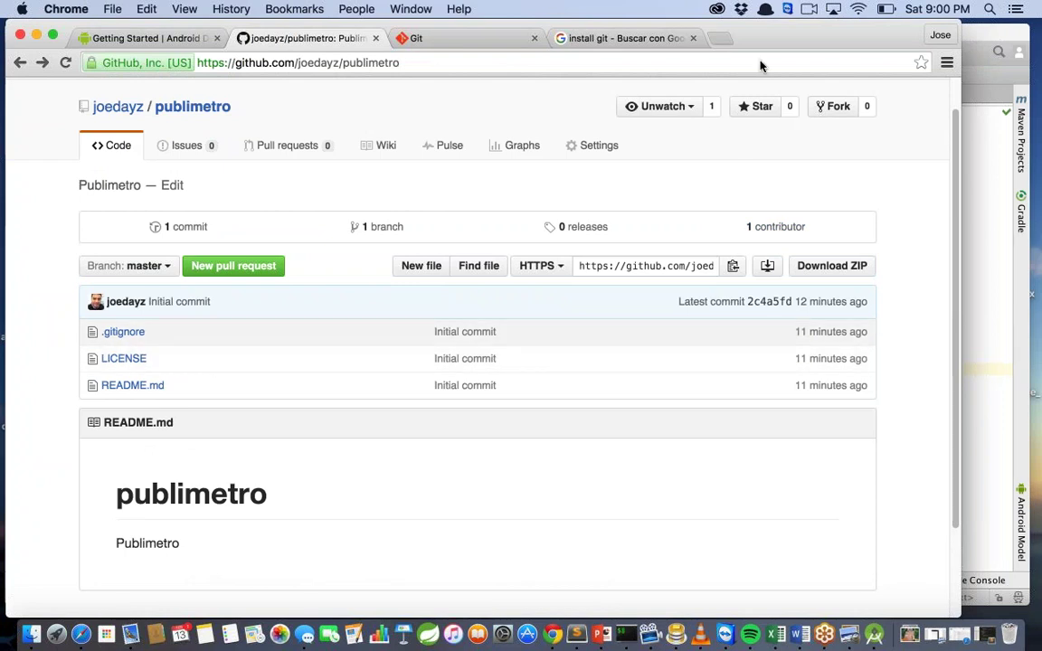
Close the install git search and Git tabs in Chrome, and close the publimetro Finder window
left_click(565, 36)
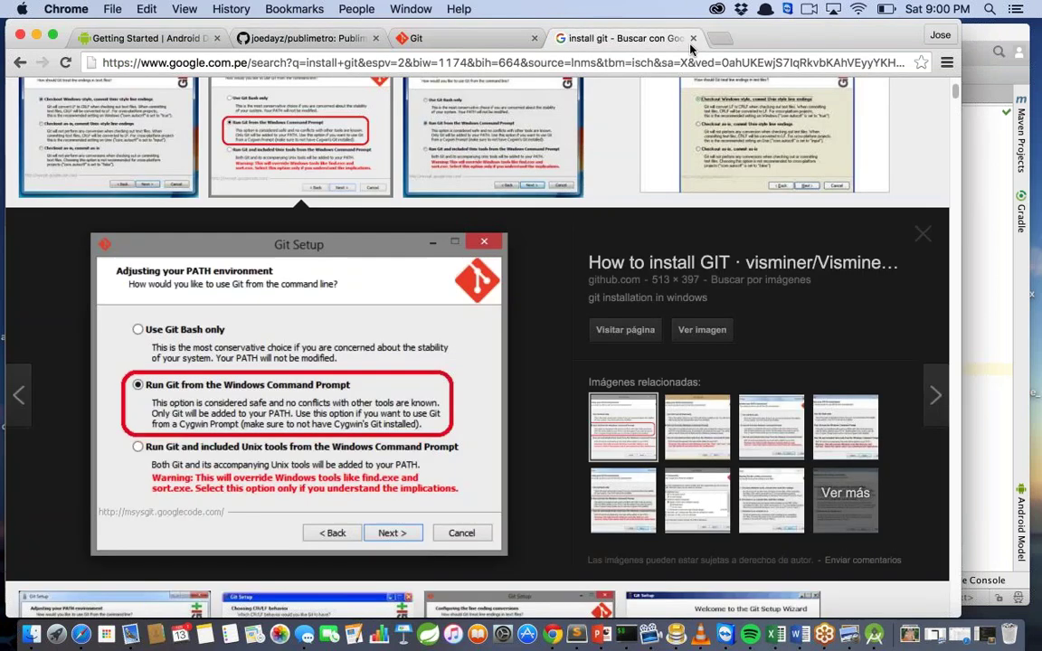
left_click(693, 38)
left_click(534, 38)
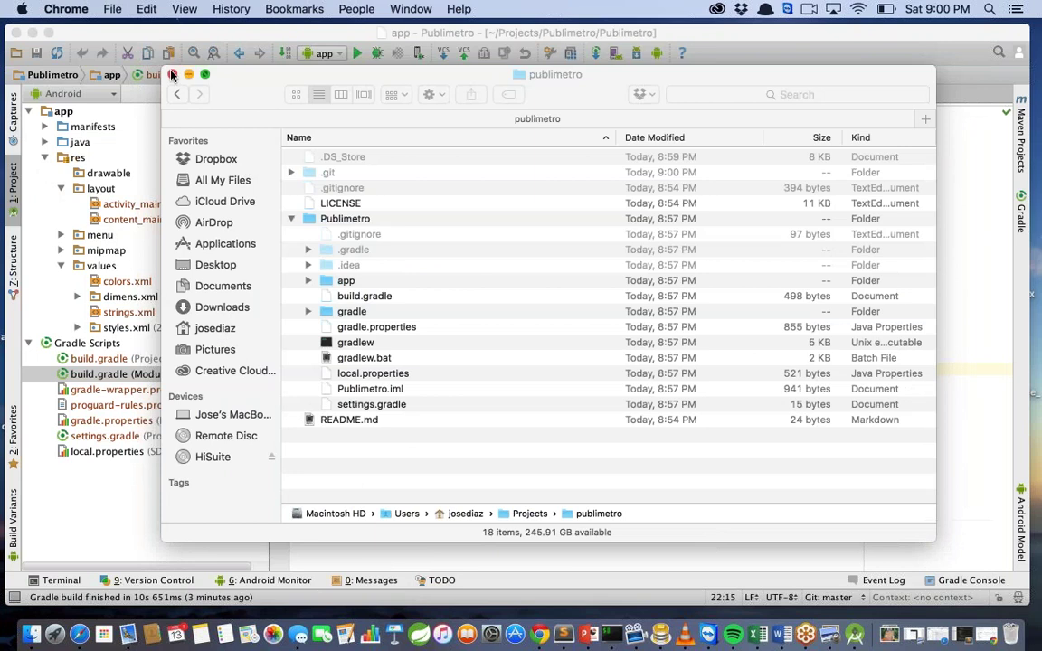
left_click(155, 67)
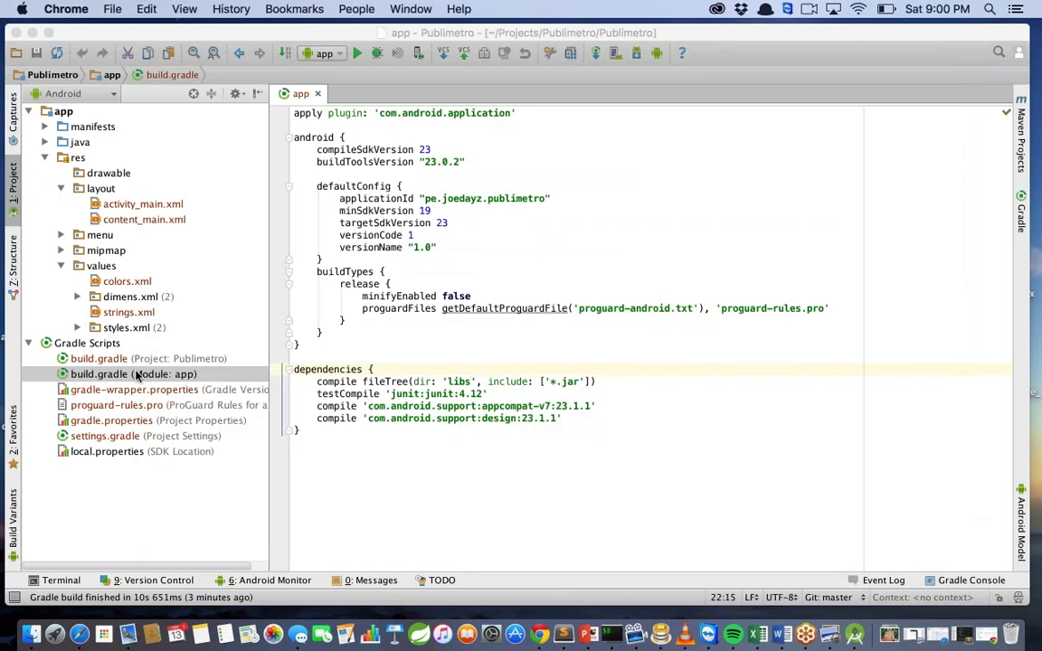
In Android Studio, set targetSdkVersion to 19 in the app module's build.gradle
left_click(371, 369)
double_click(442, 223)
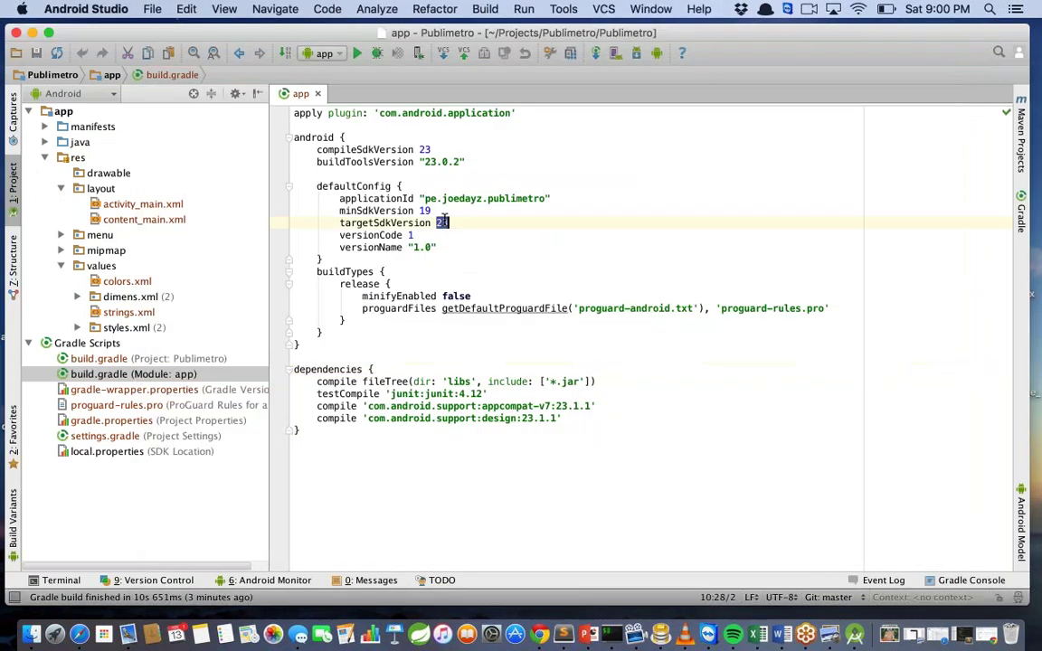
type("19")
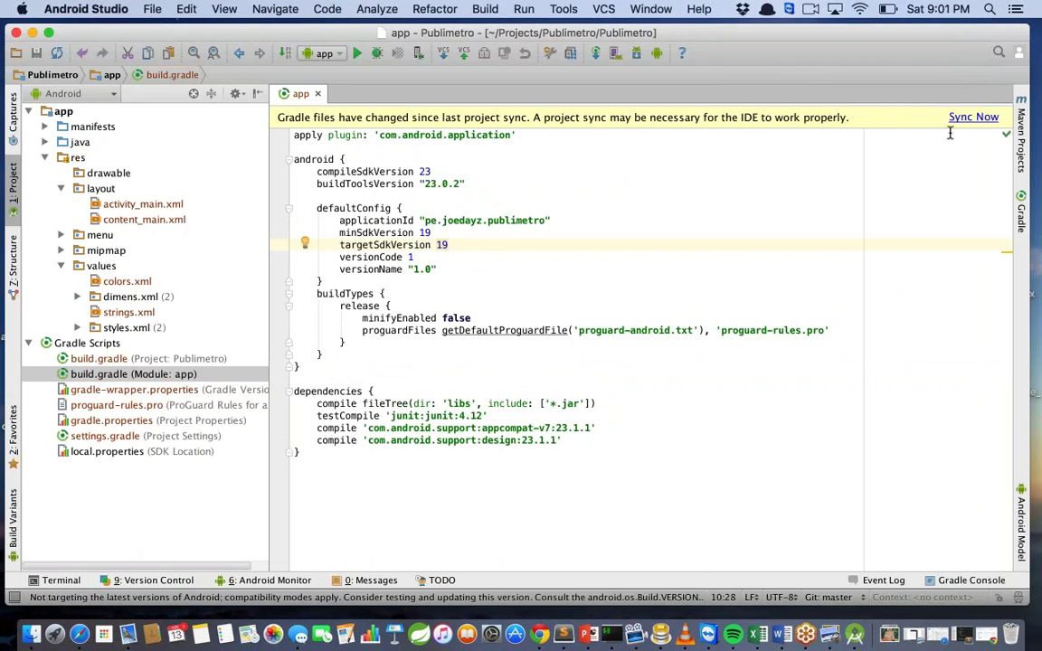
Remove the com.android.support:design:23.1.1 dependency from the app module's build.gradle
left_click(571, 428)
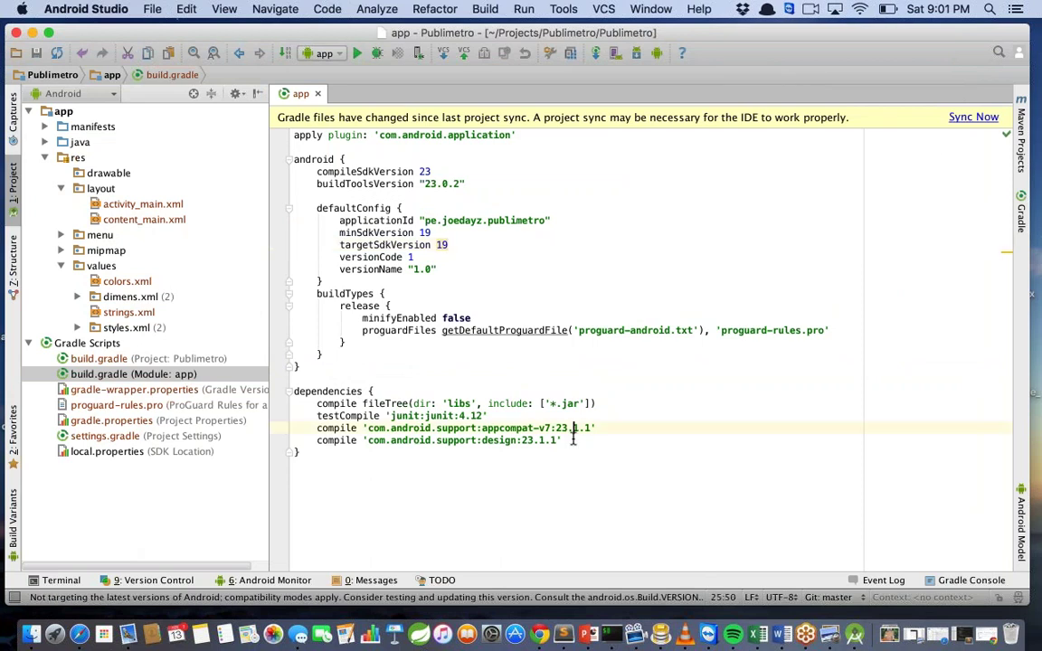
left_click(573, 440)
key("shift+Home")
key("BackSpace")
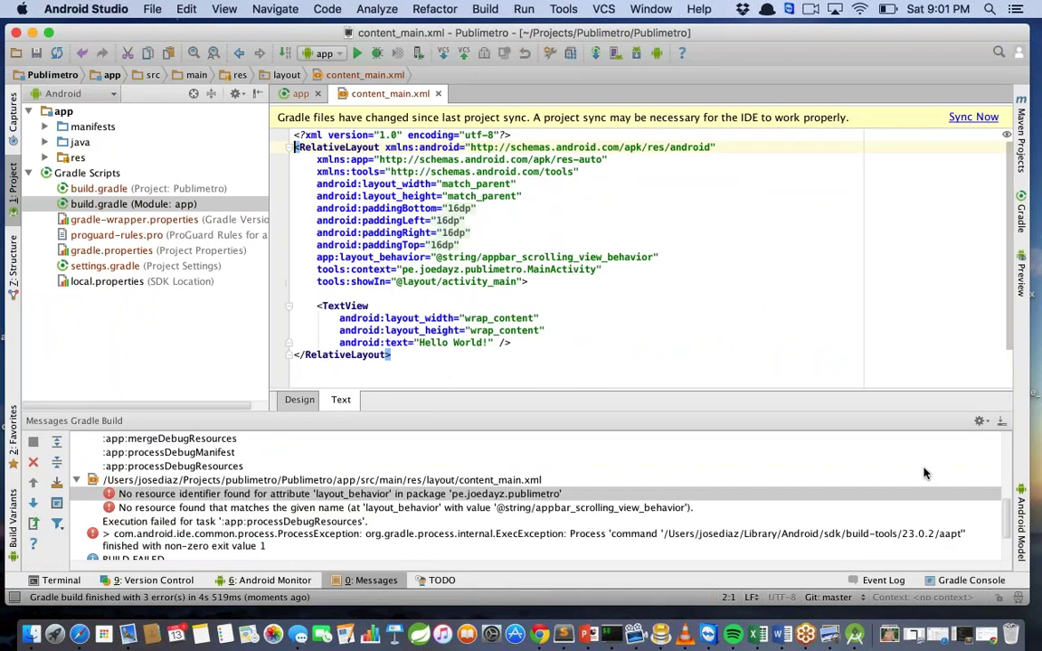
Hide the Gradle build messages and delete activity_main.xml and content_main.xml from the res layout folder
left_click(1001, 423)
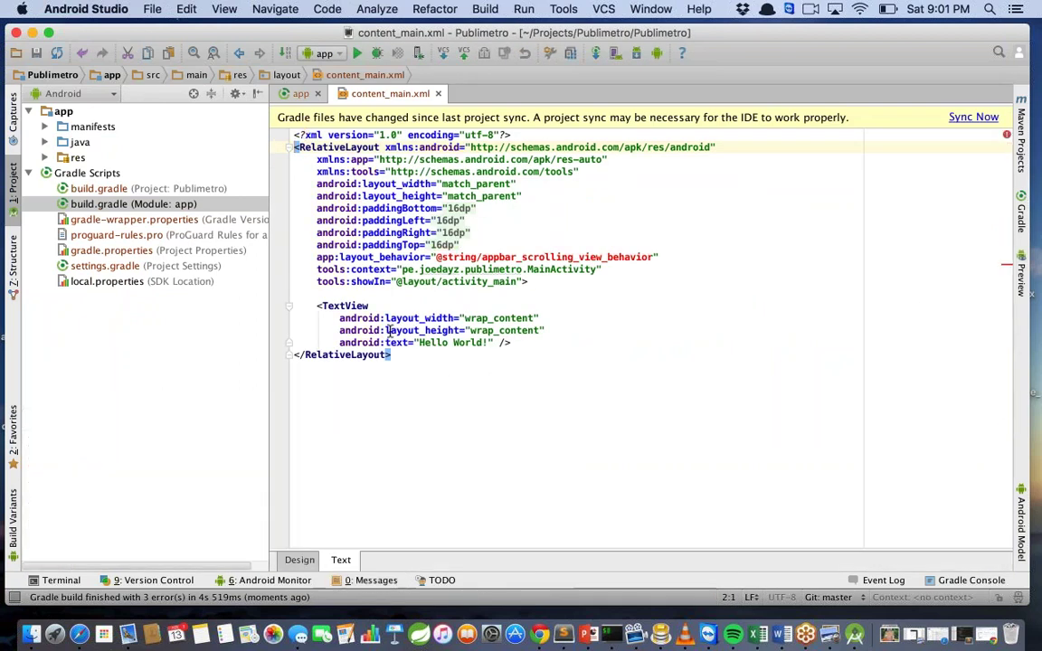
left_click(45, 159)
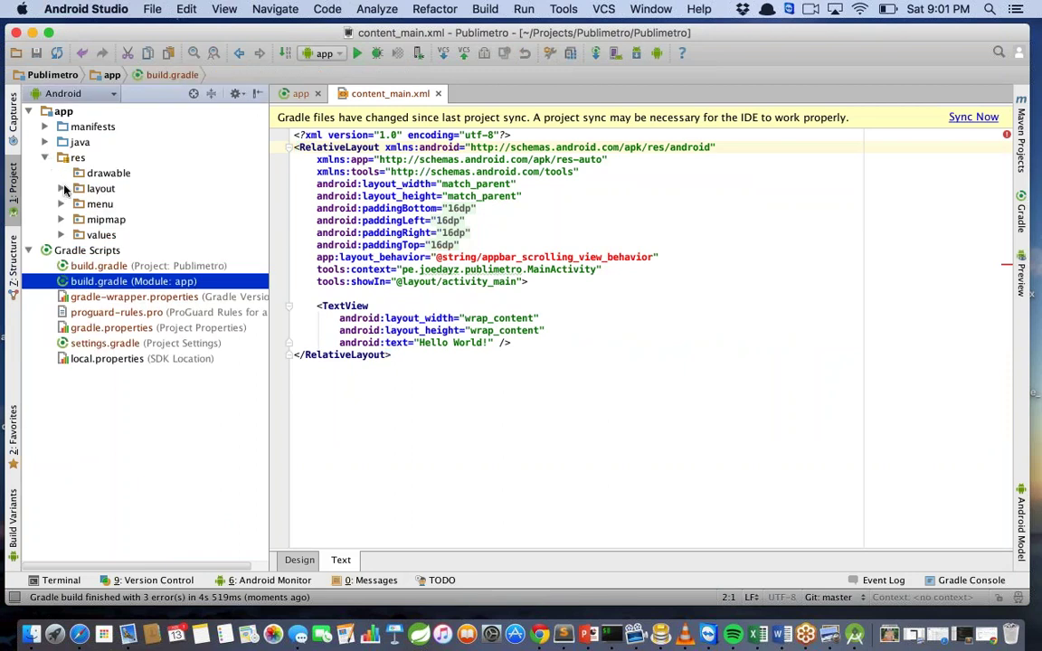
left_click(60, 189)
left_click(129, 219)
left_click(138, 204, "shift")
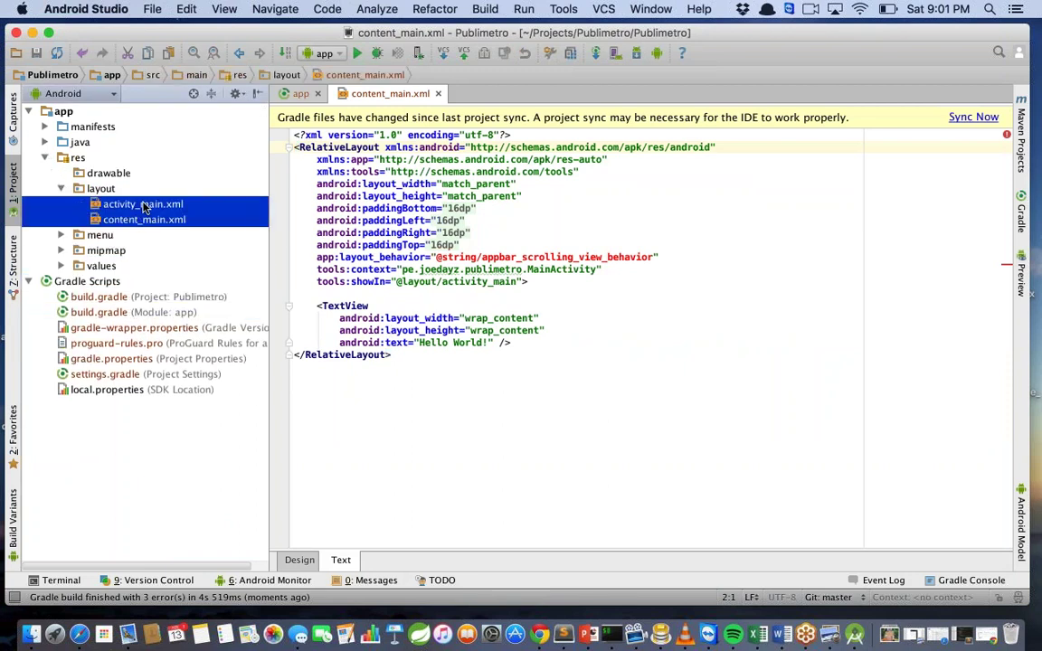
right_click(142, 205)
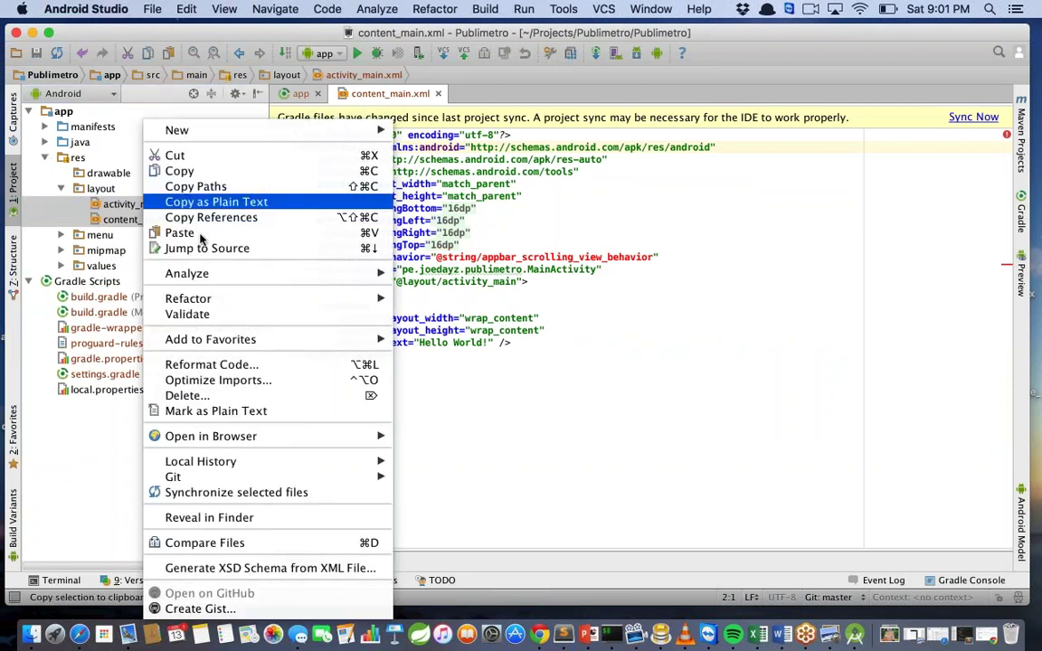
left_click(226, 396)
left_click(575, 358)
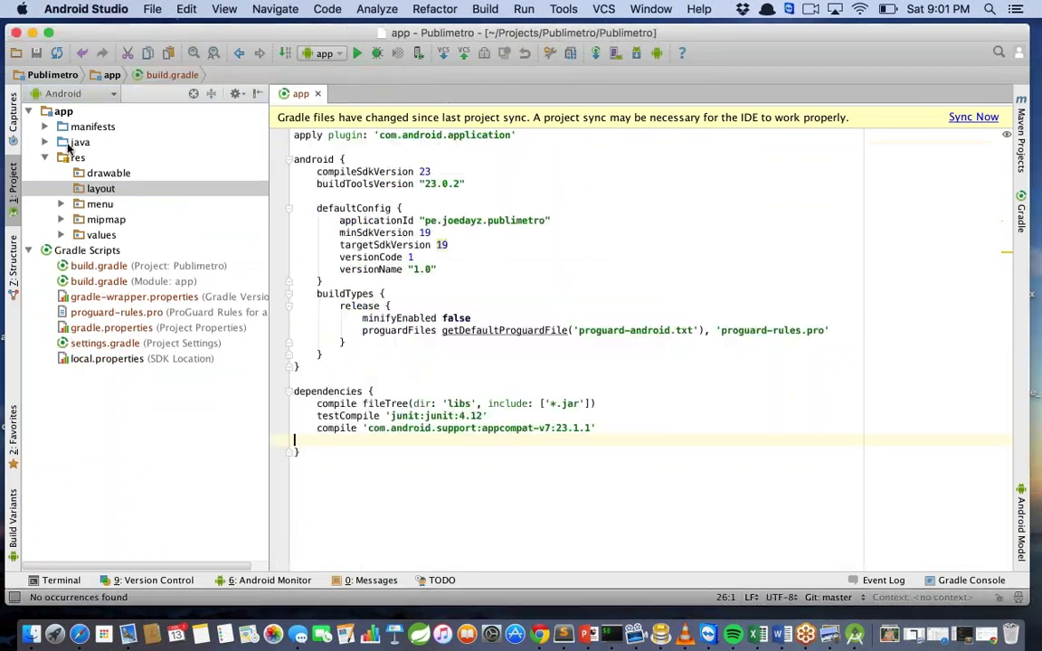
Expand both pe.joedayz.publimetro packages under java and open the ApplicationTest class
left_click(44, 142)
left_click(61, 158)
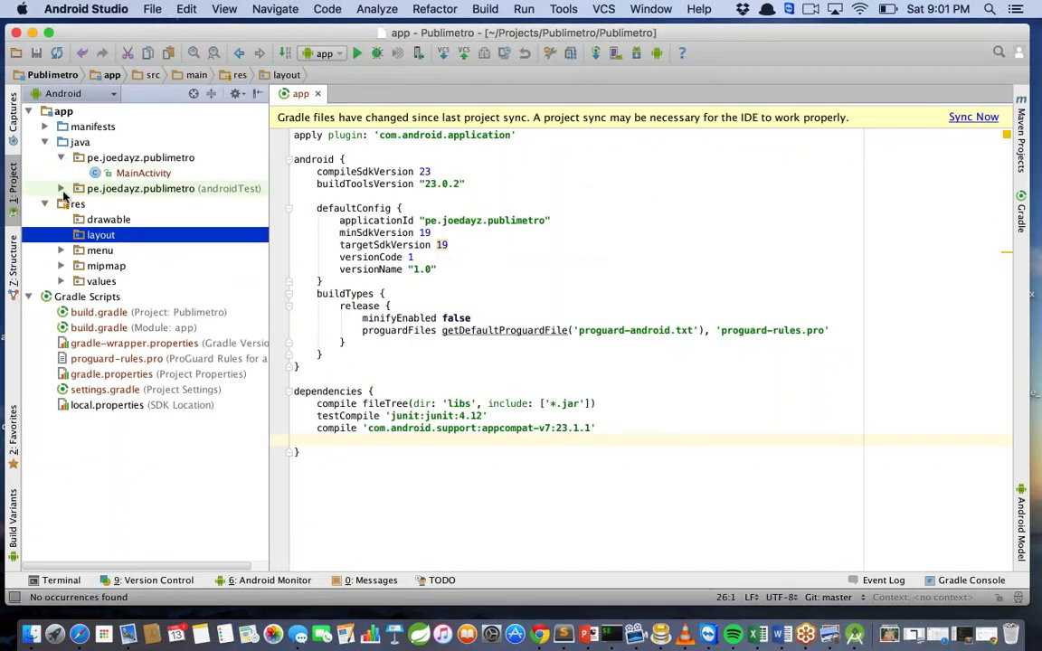
left_click(61, 188)
double_click(152, 205)
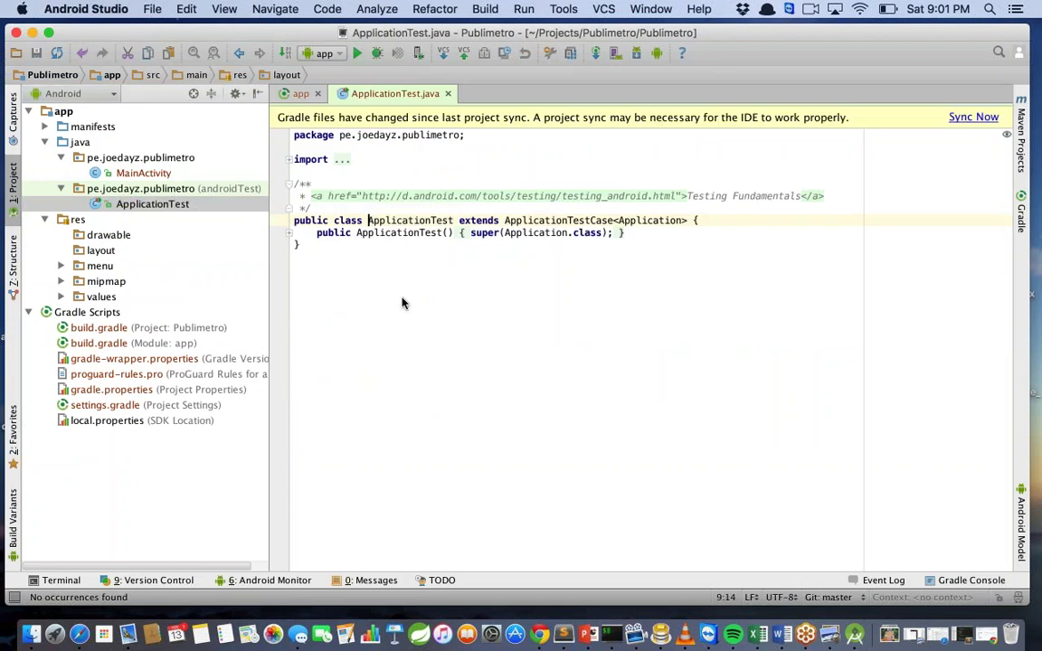
Open the MainActivity class and delete it from the pe.joedayz.publimetro package despite its detected usage
left_click(155, 175)
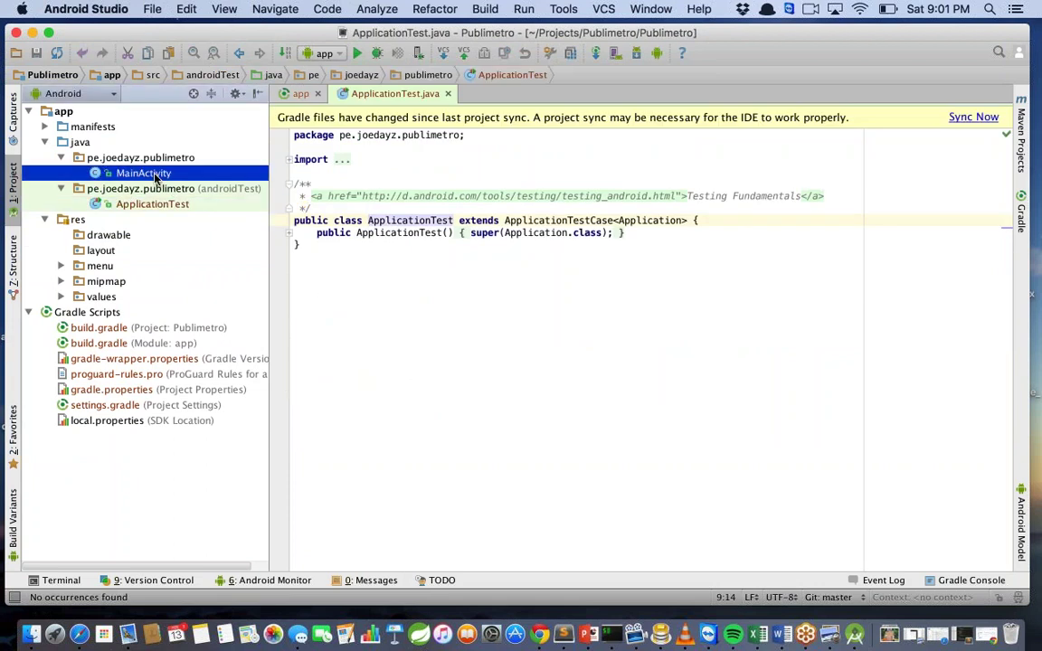
double_click(156, 175)
right_click(163, 178)
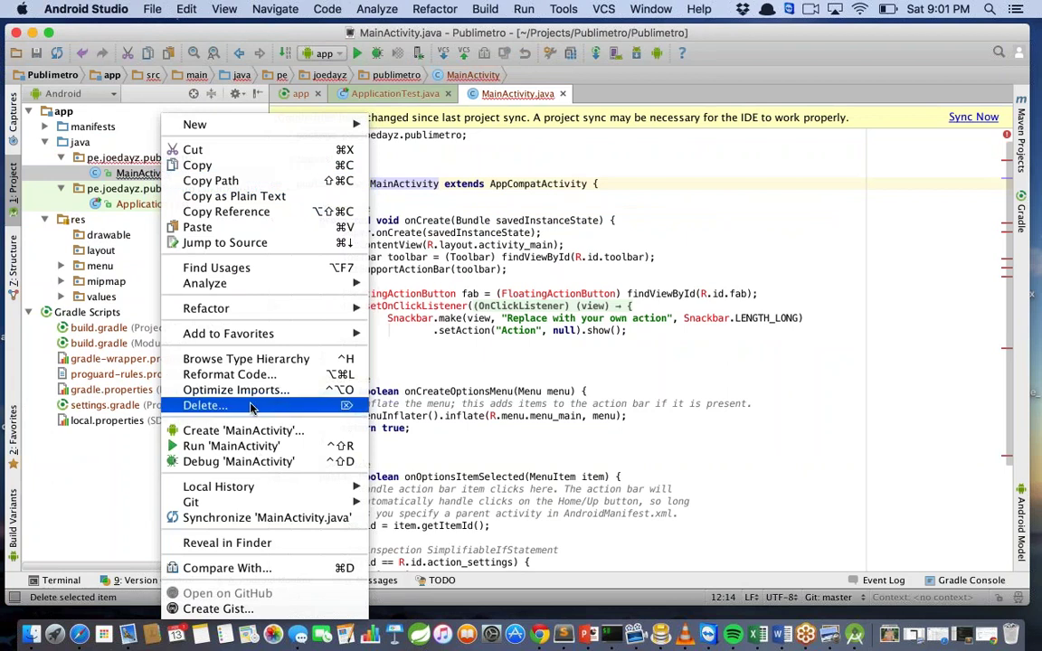
left_click(222, 405)
key("Return")
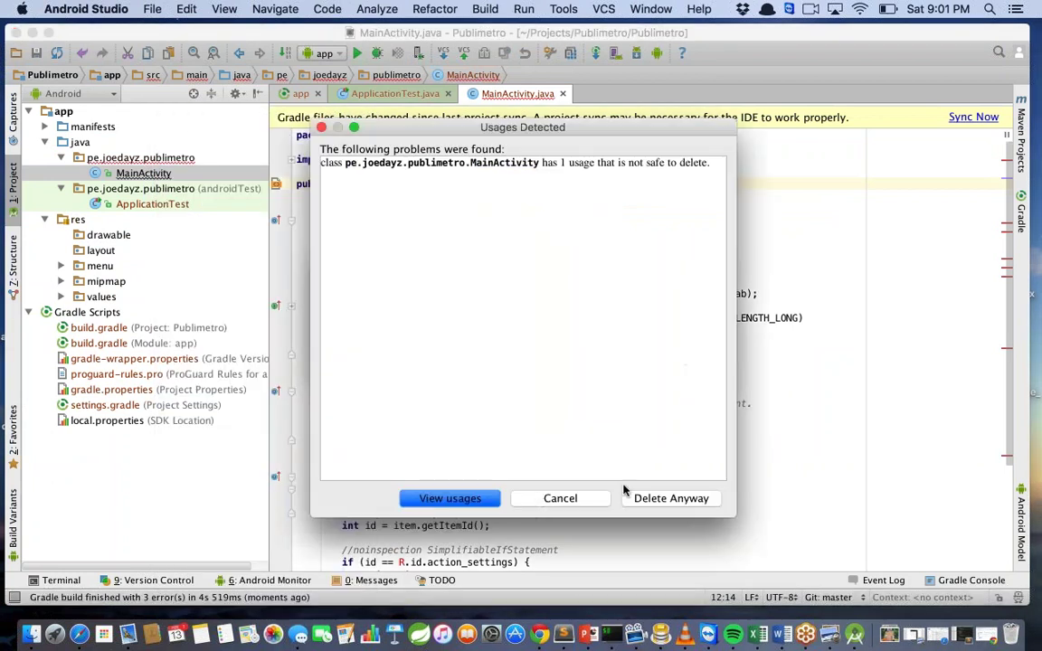
left_click(649, 497)
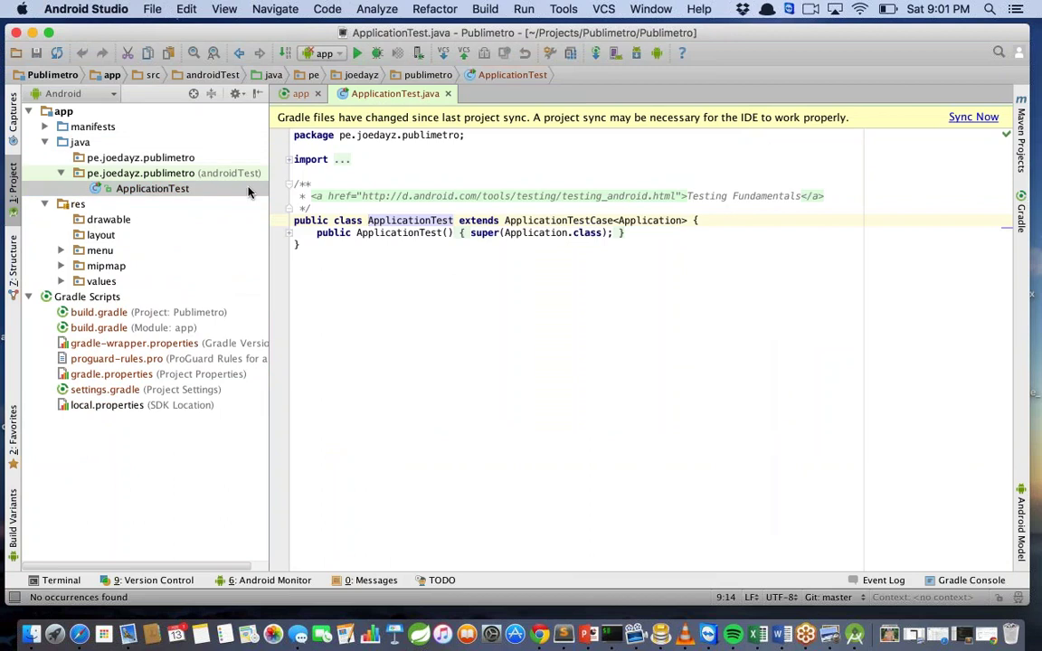
Sync the project with the changed Gradle files and reopen build.gradle (Module: app)
left_click(977, 118)
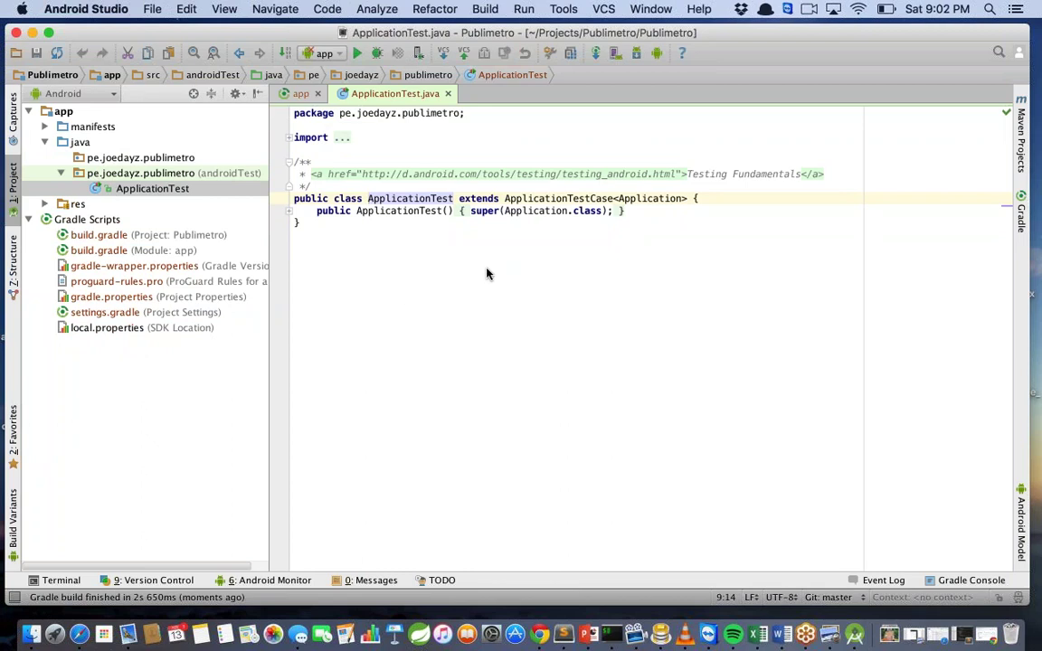
left_click(103, 249)
double_click(103, 249)
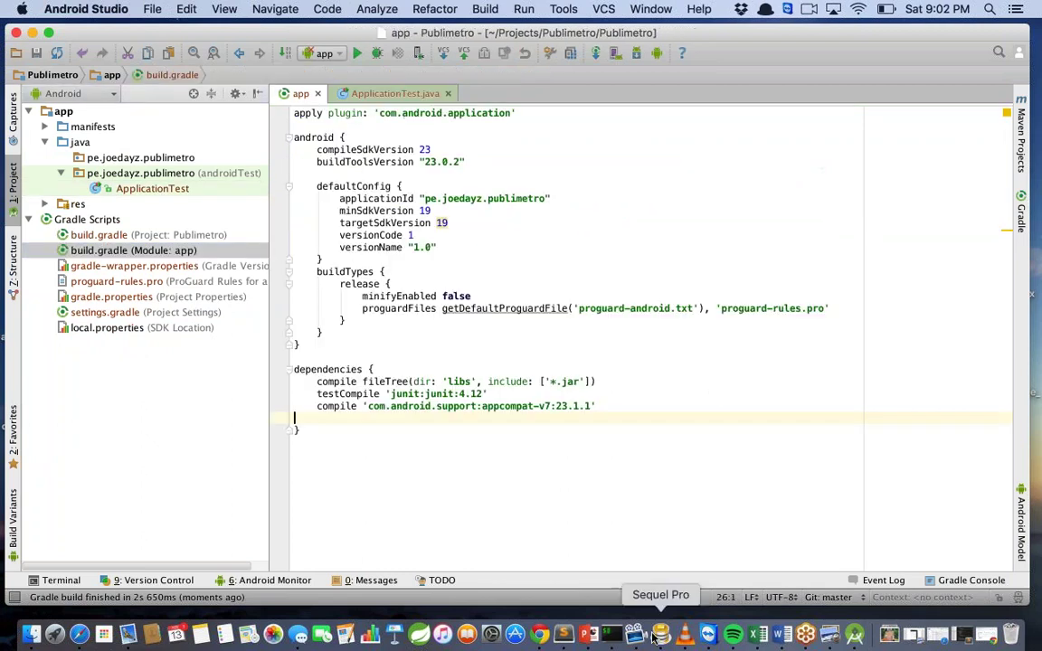
Switch to iTerm, change into the publimetro directory and list its contents
left_click(612, 636)
left_click_drag(555, 220, 668, 152)
type("cd publi")
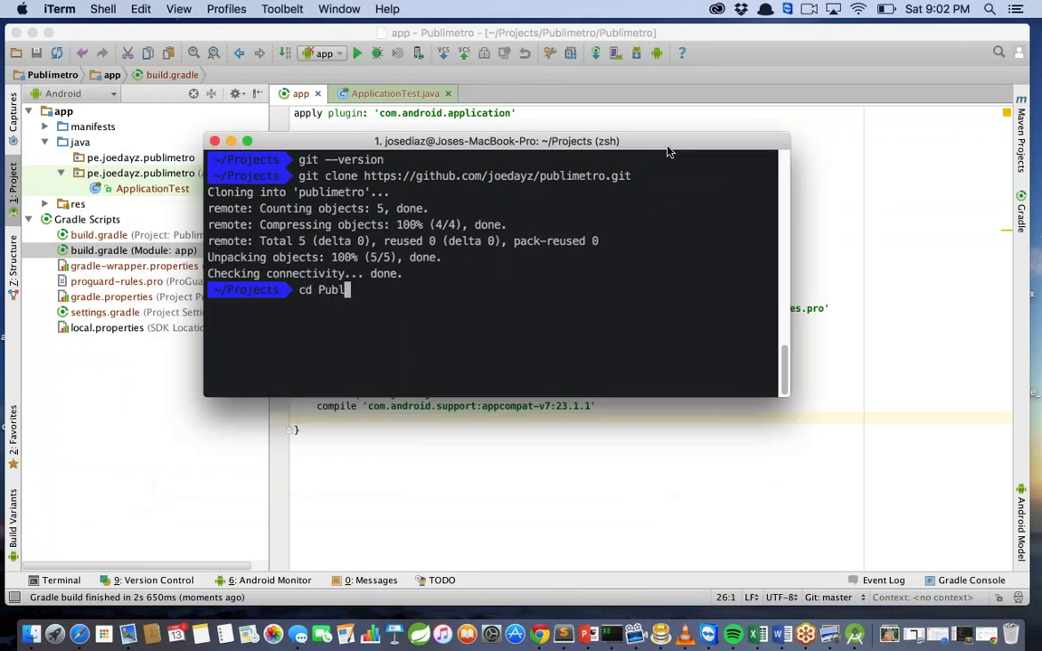
type("metro")
key("Return")
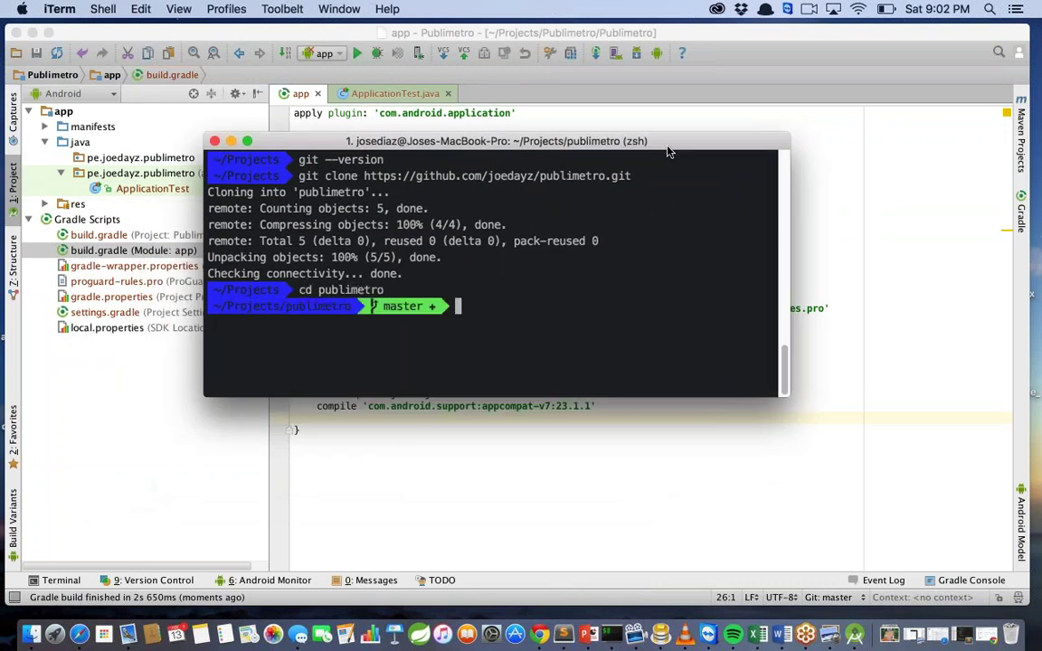
type("ls")
key("Return")
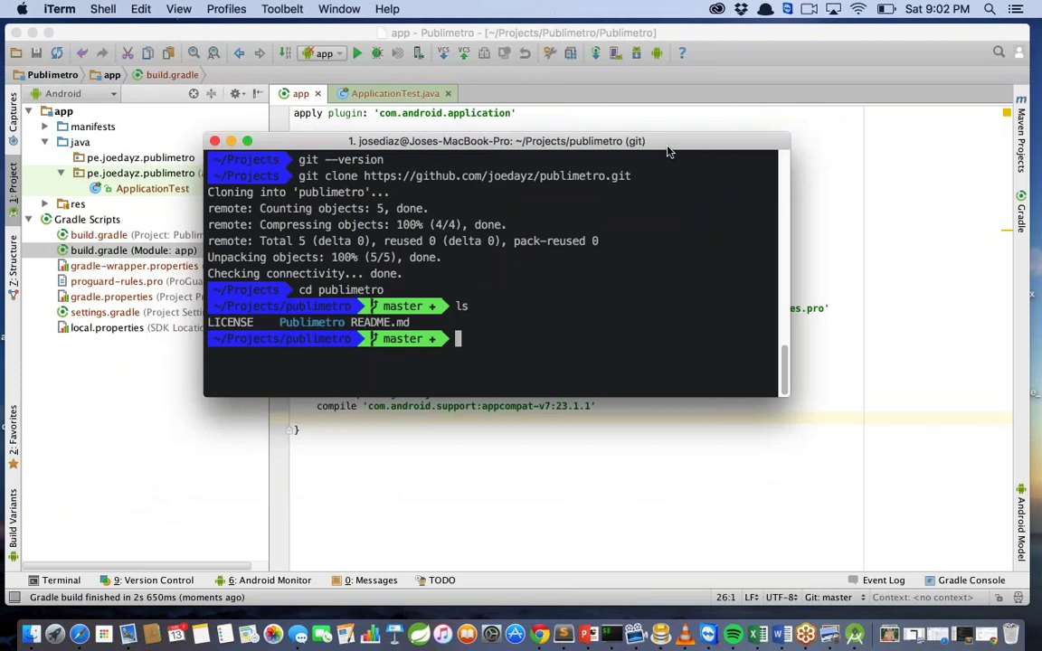
Stage all changes in the publimetro repository with git add -A
type("git add ")
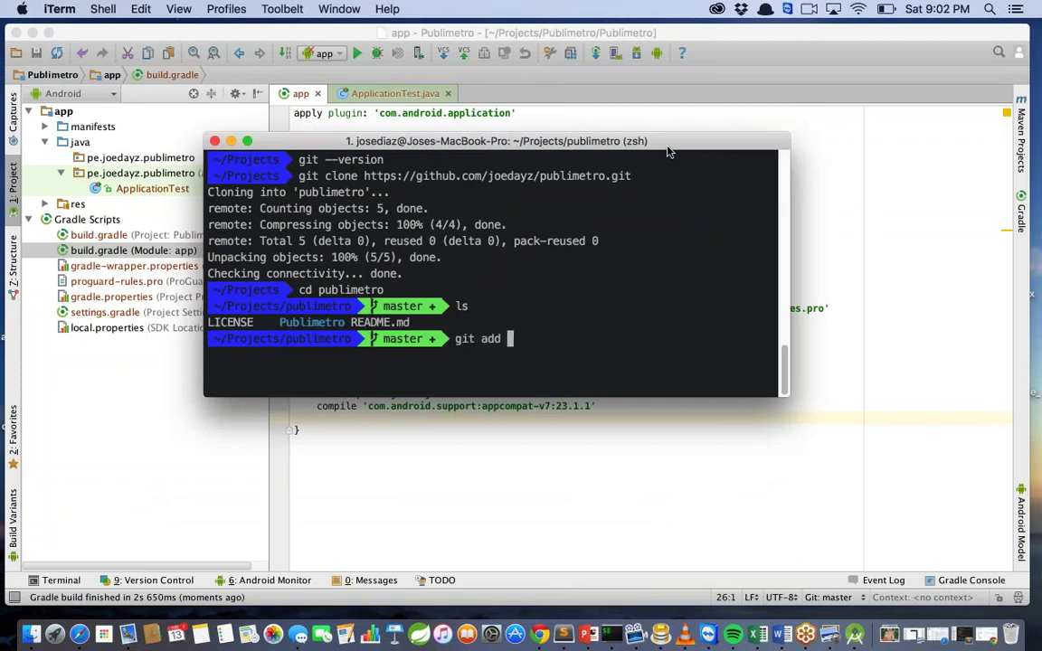
type("-A")
key("Return")
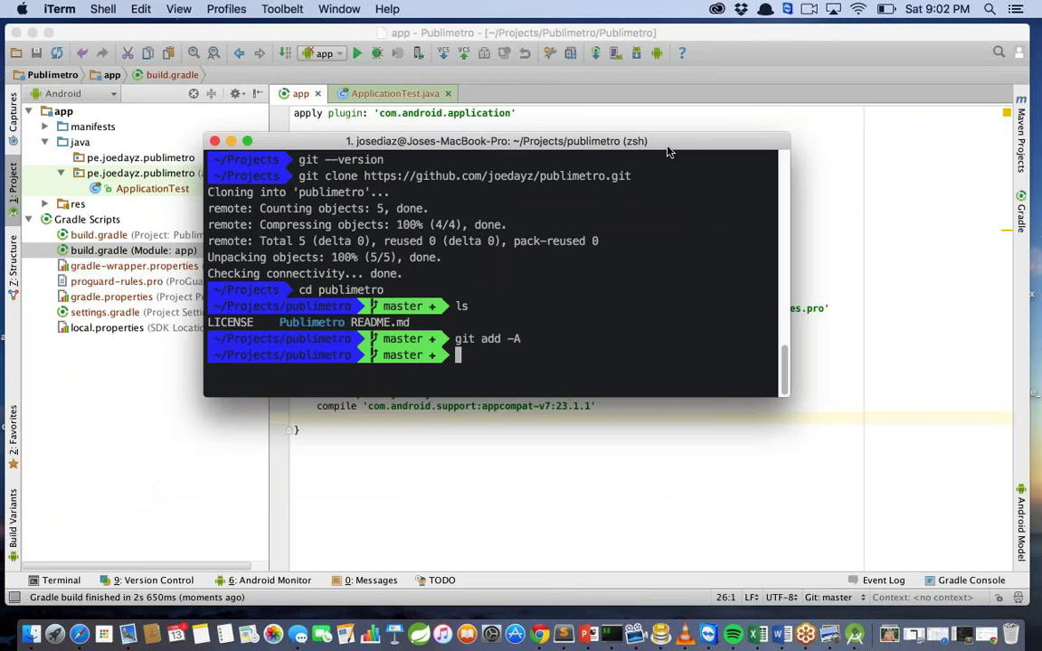
Move the terminal window up, enlarge it to about 100 columns by 23 rows and briefly highlight the git clone command
left_click_drag(755, 141, 797, 35)
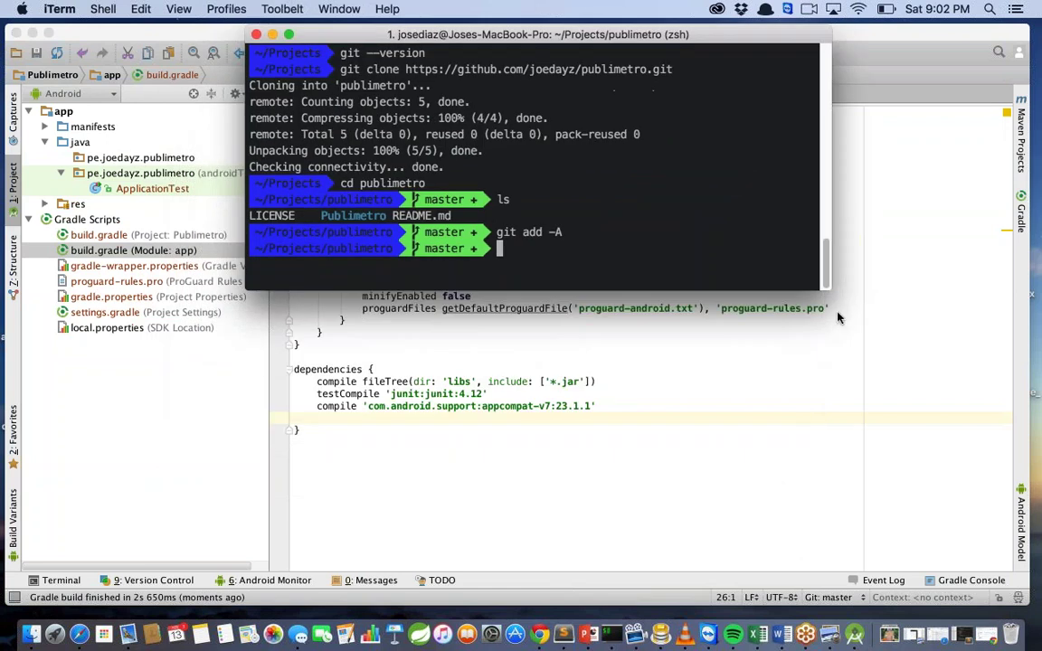
left_click_drag(826, 299, 912, 425)
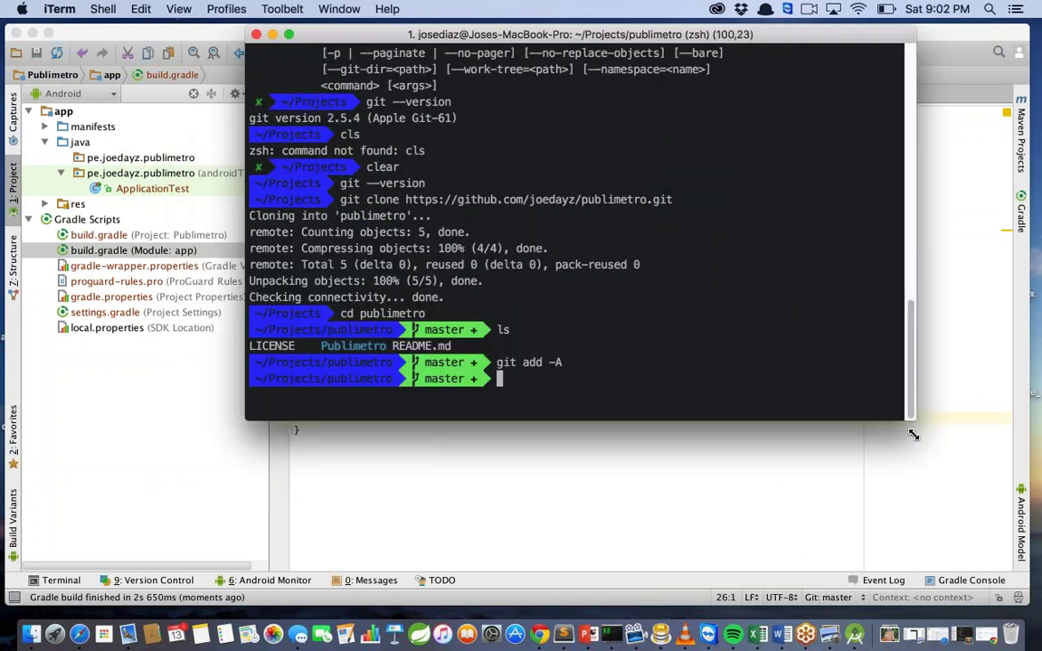
left_click_drag(685, 199, 341, 199)
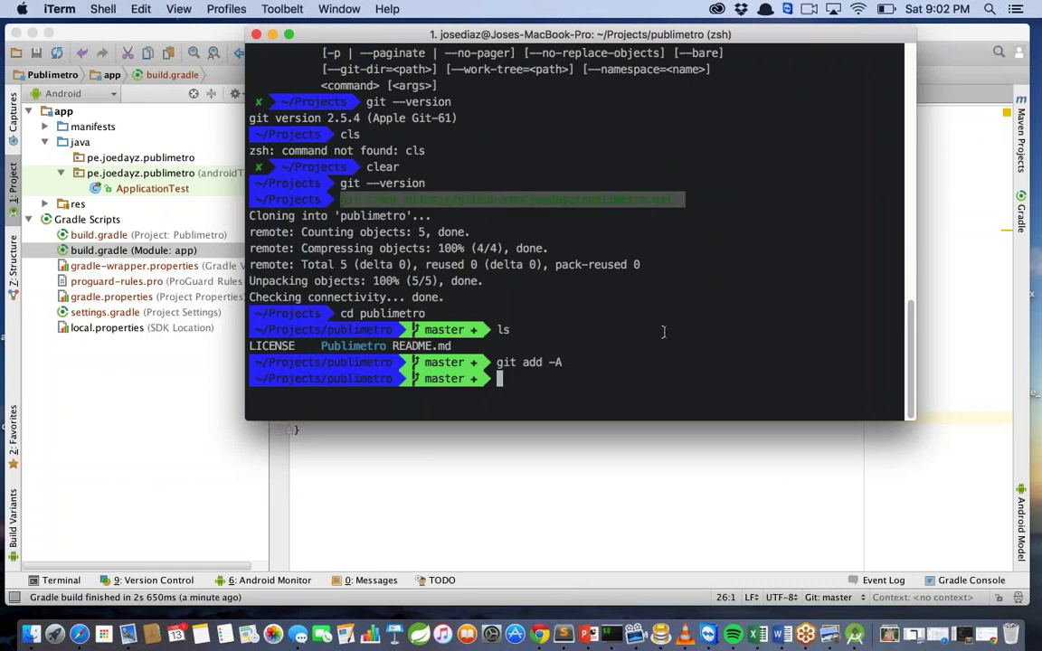
left_click(608, 299)
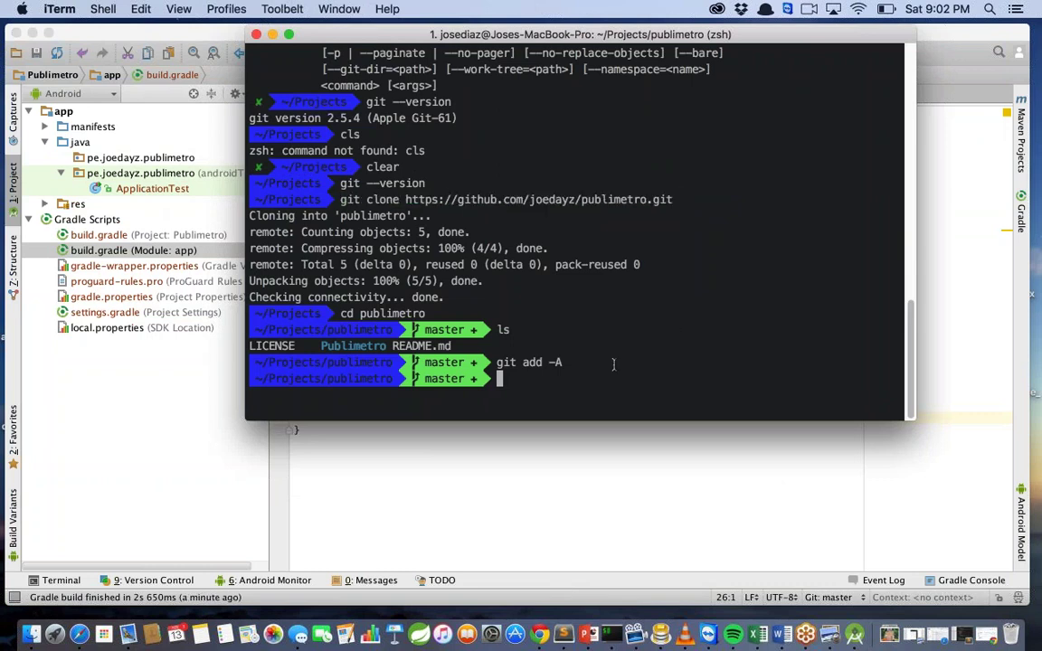
Commit the staged changes with the message "version inicial"
type("git com")
mouse_move(574, 366)
left_mouse_down()
mouse_move(489, 354)
mouse_move(570, 359)
left_mouse_up()
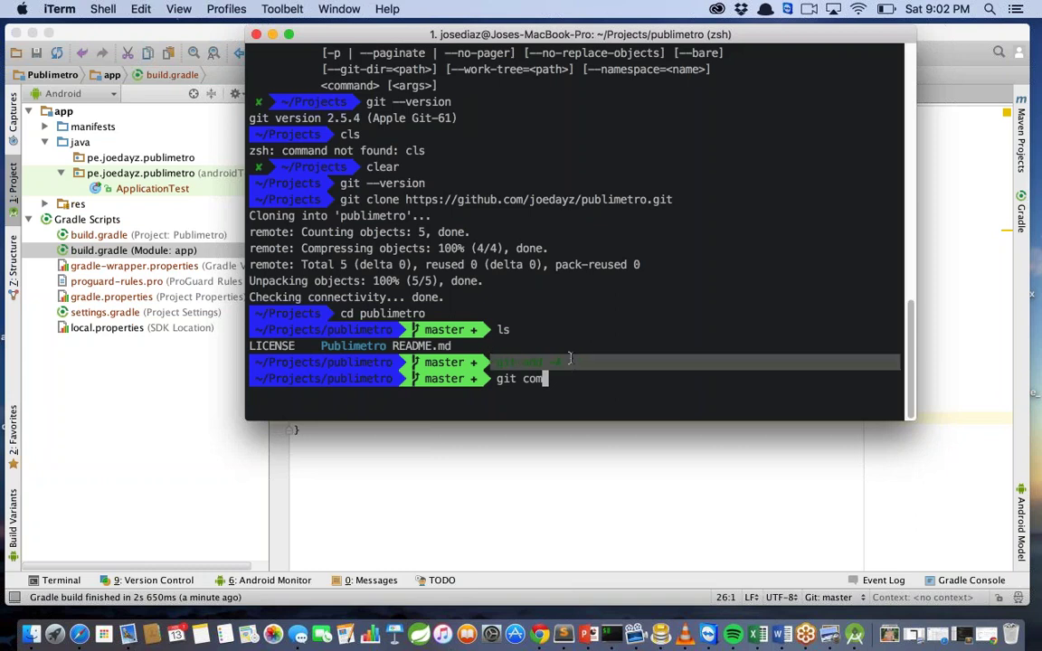
left_click(612, 363)
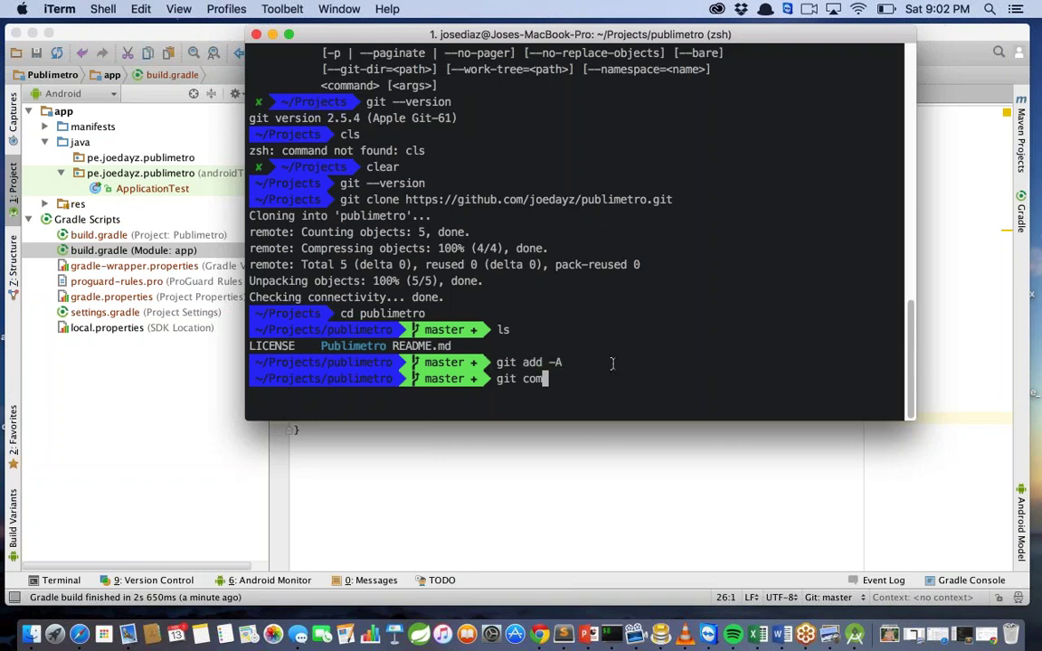
type("git commit -m \"version inic")
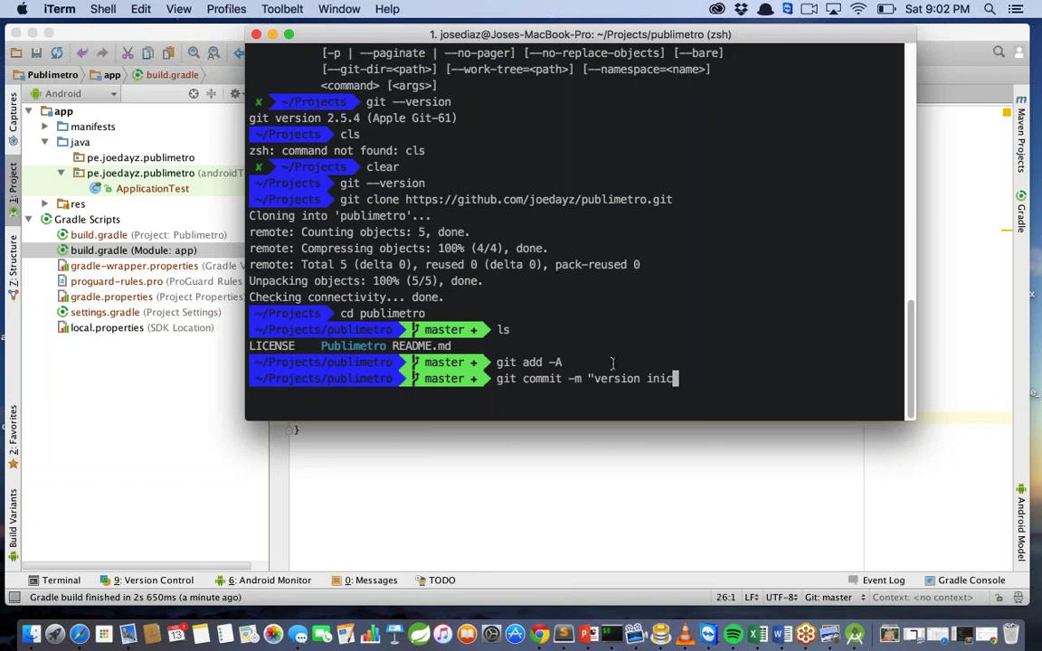
type("ial\"")
key("Return")
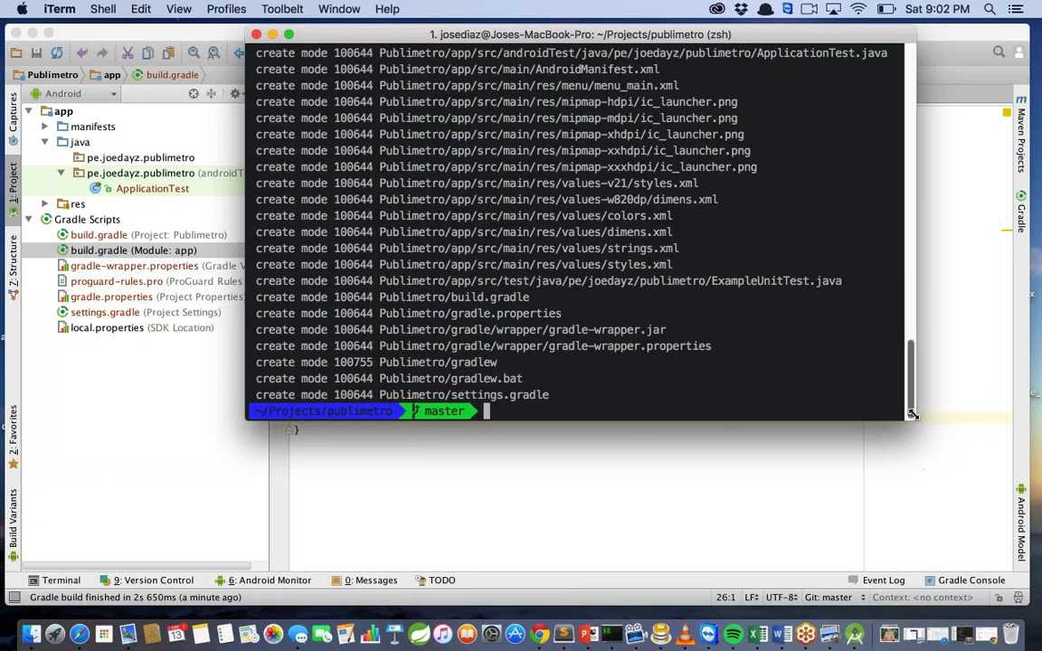
Enlarge the terminal window and push the commit to the remote with git push -u origin master
left_click_drag(946, 473, 999, 617)
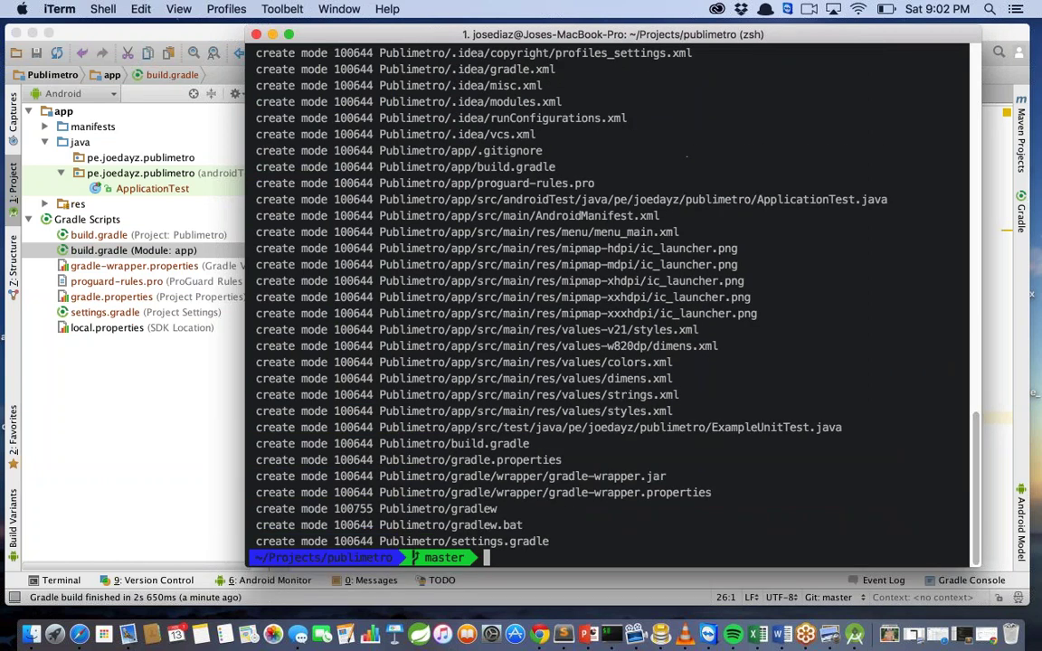
scroll(606, 299, "up", 10)
scroll(299, 330, "down", 15)
type("git push -u origin mas")
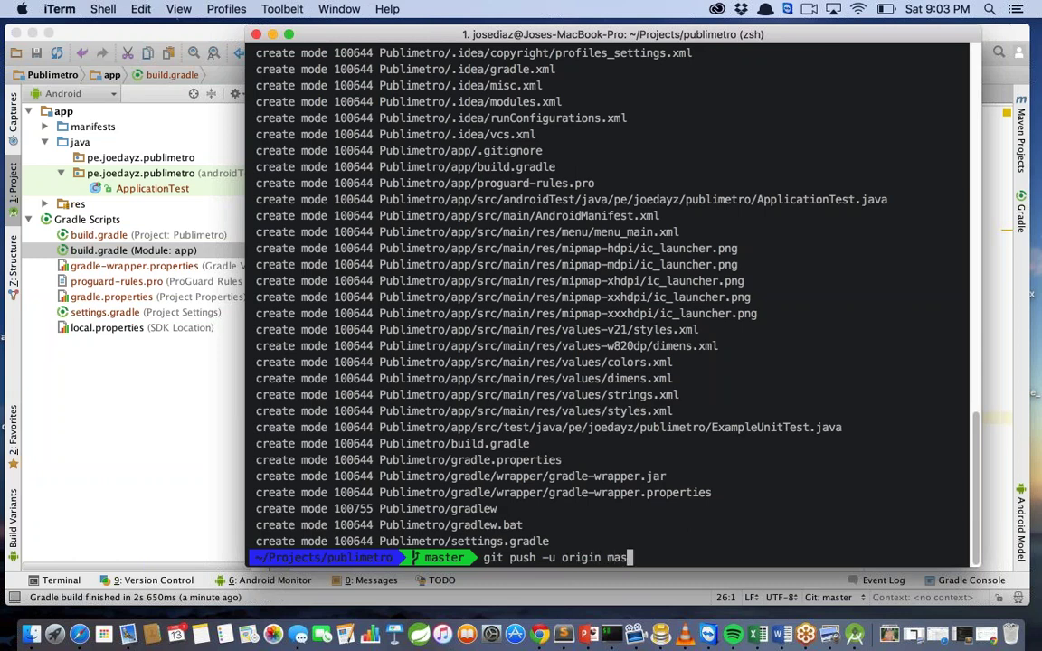
type("ter")
double_click(580, 557)
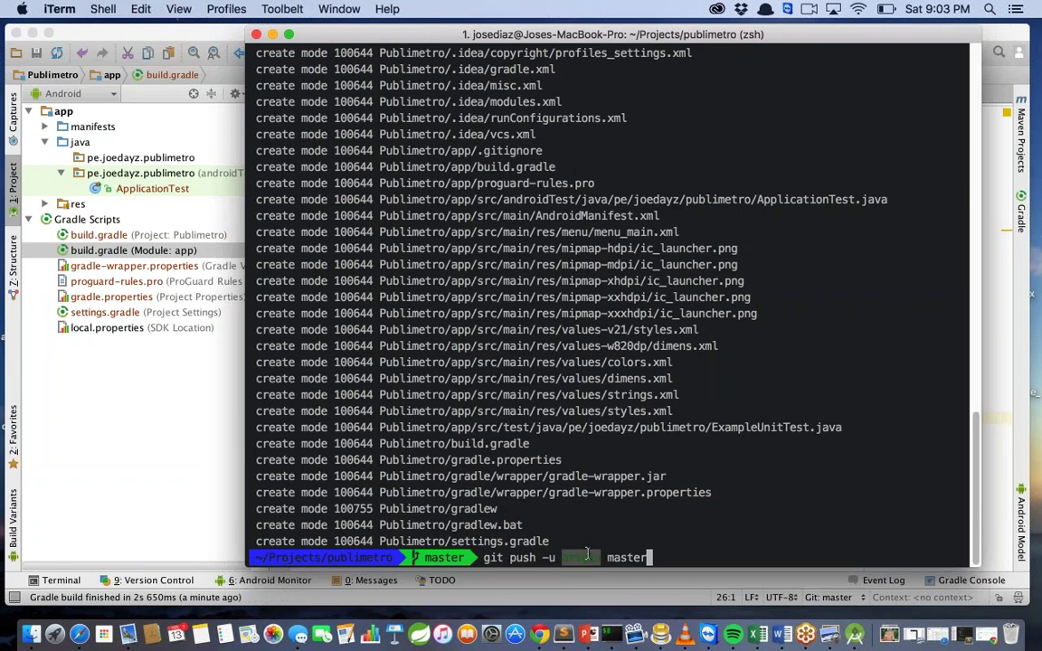
left_click(658, 500)
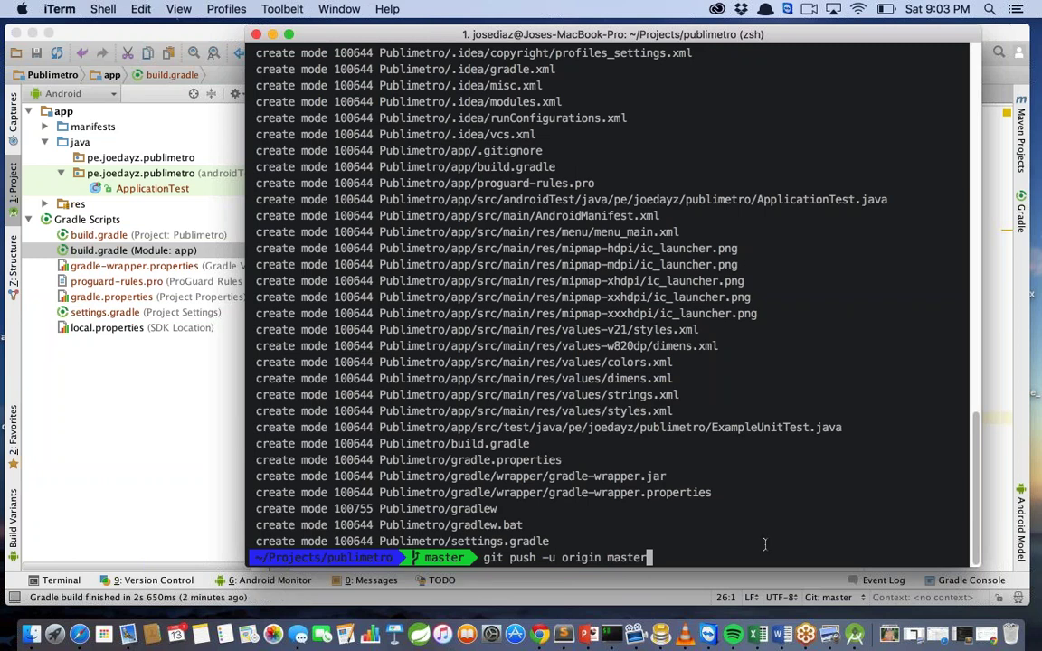
key("Return")
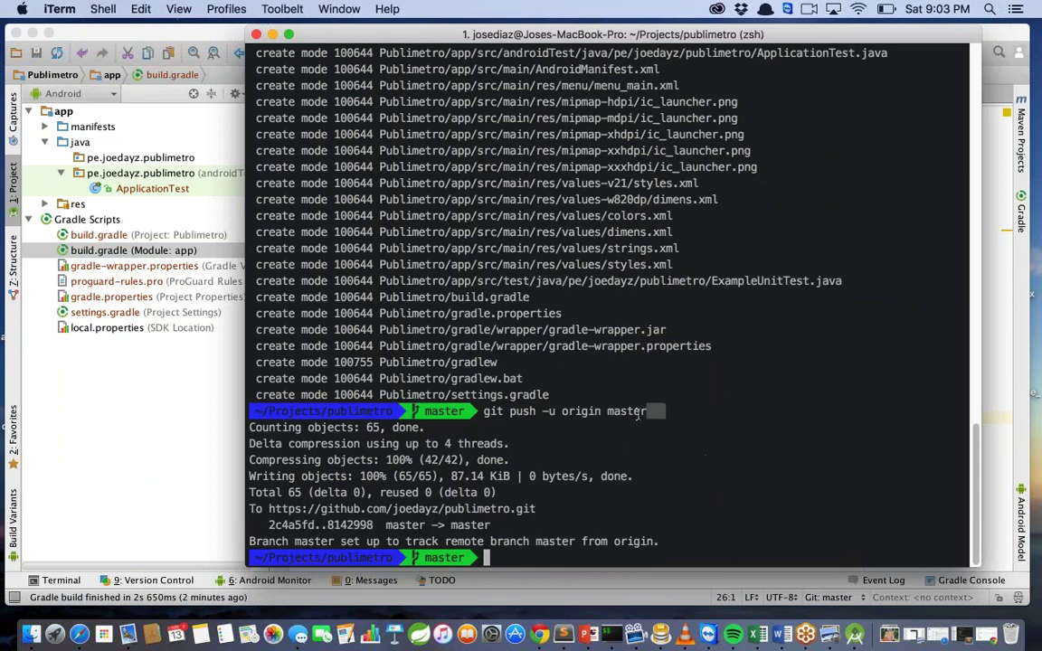
Highlight the origin and master arguments of the executed git push command to examine them
left_click_drag(637, 415, 597, 413)
left_click(542, 413)
double_click(580, 411)
double_click(626, 411)
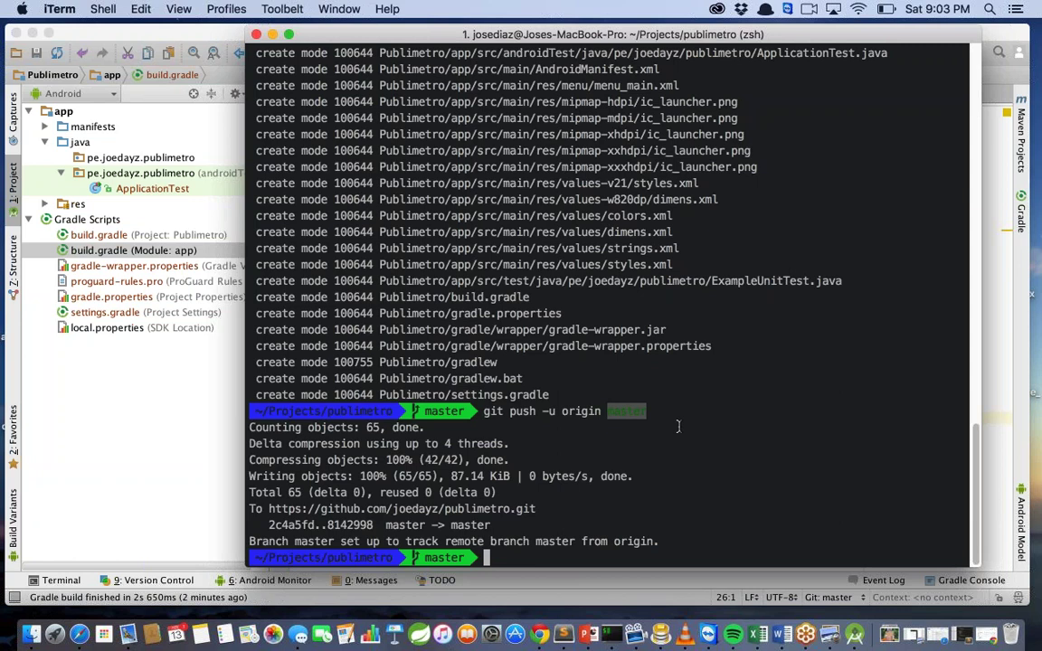
left_click(678, 426)
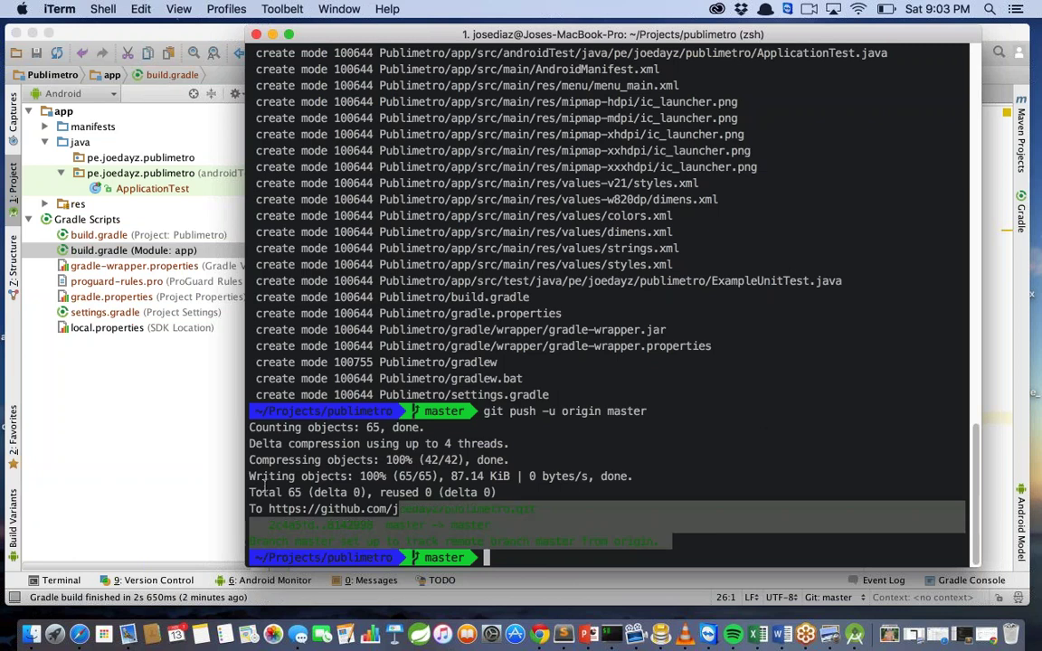
Switch to Chrome, reload the publimetro GitHub page, inspect the Publimetro folder, return to the repository root and select the HTTPS clone URL
left_click(540, 633)
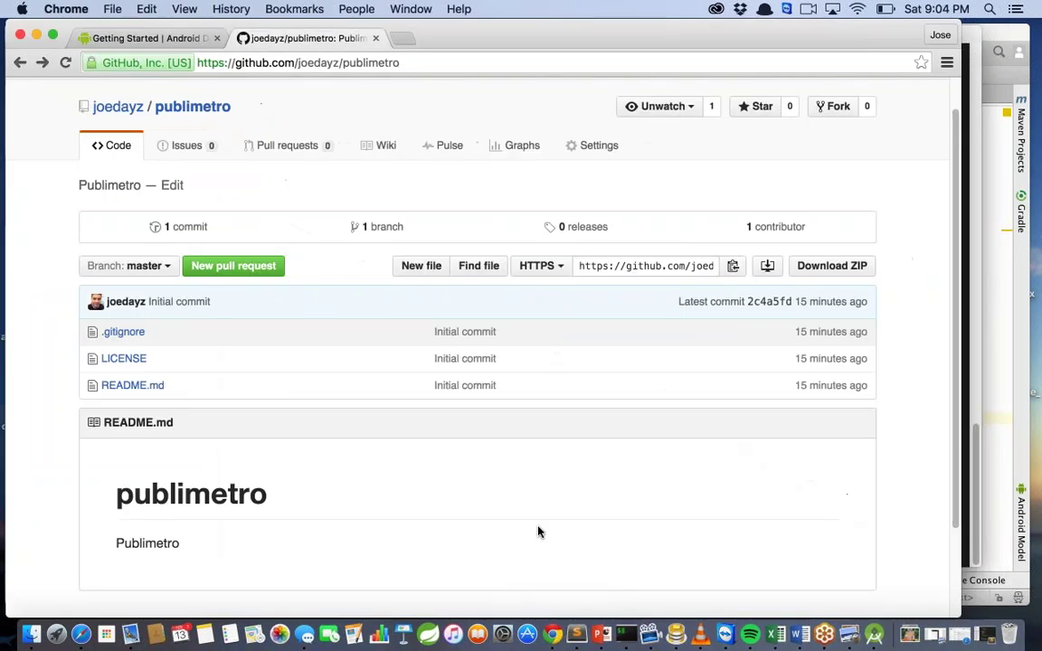
key("super+r")
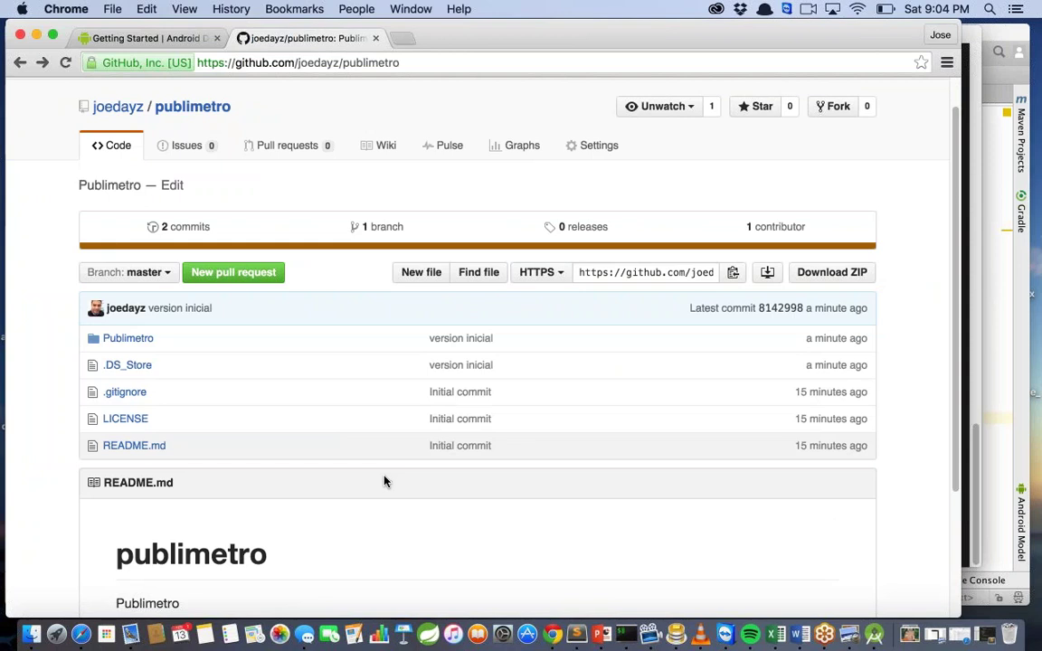
left_click(145, 341)
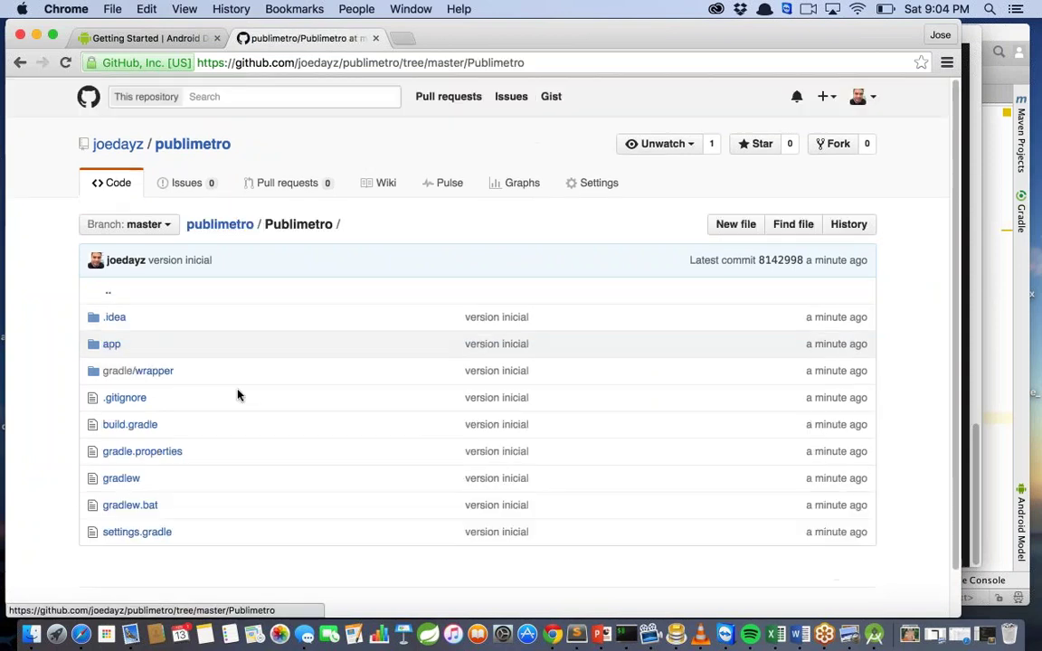
left_click(20, 62)
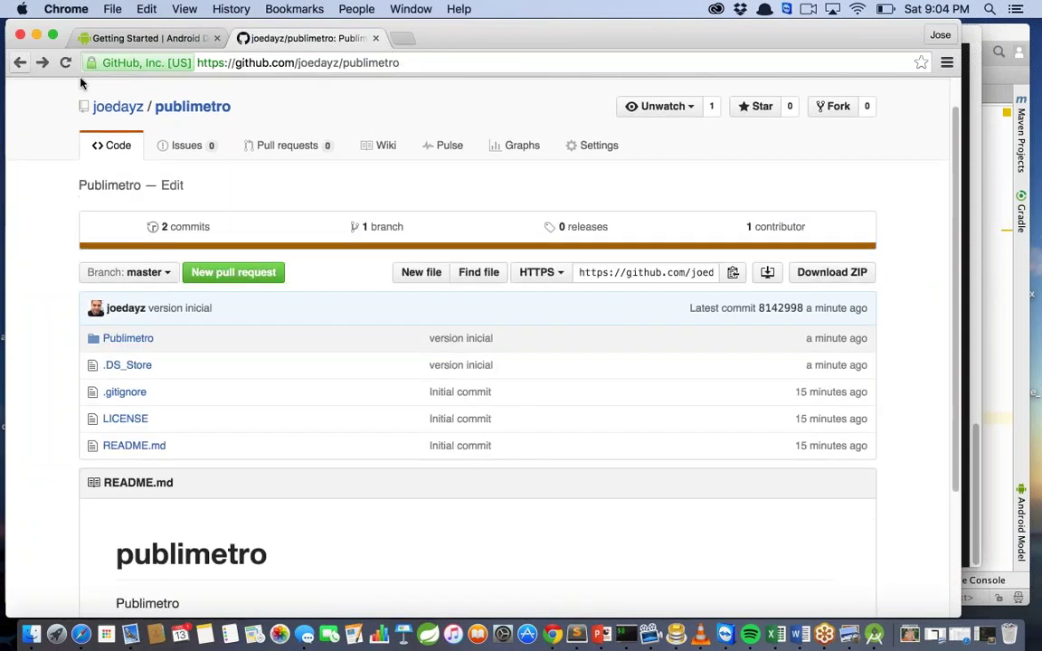
left_click(647, 272)
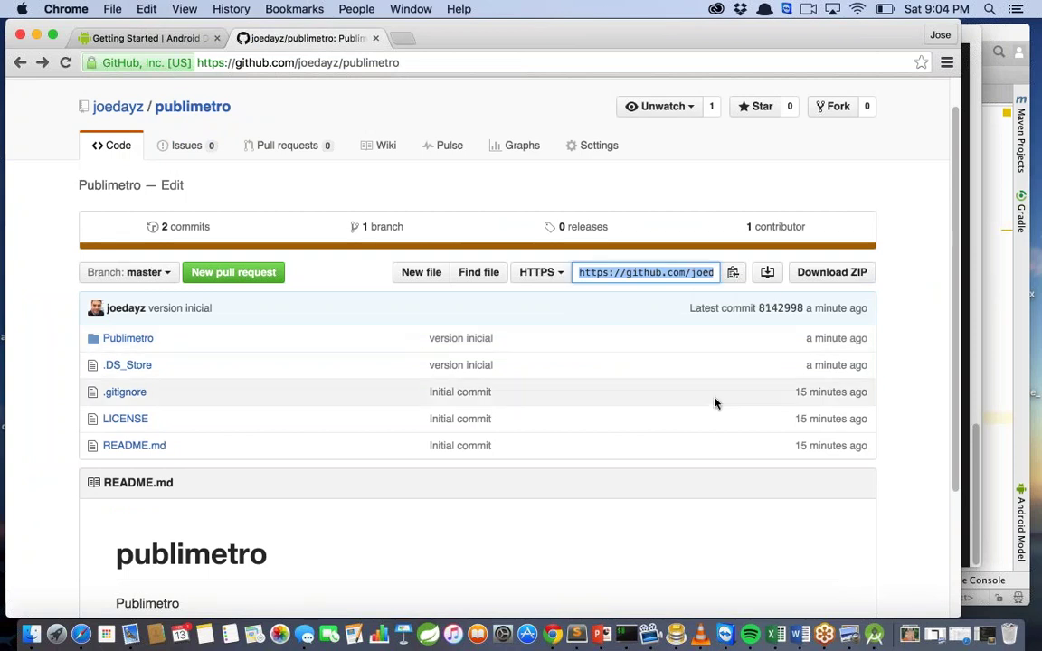
Switch to iTerm and fetch remote changes with git pull
left_click(637, 640)
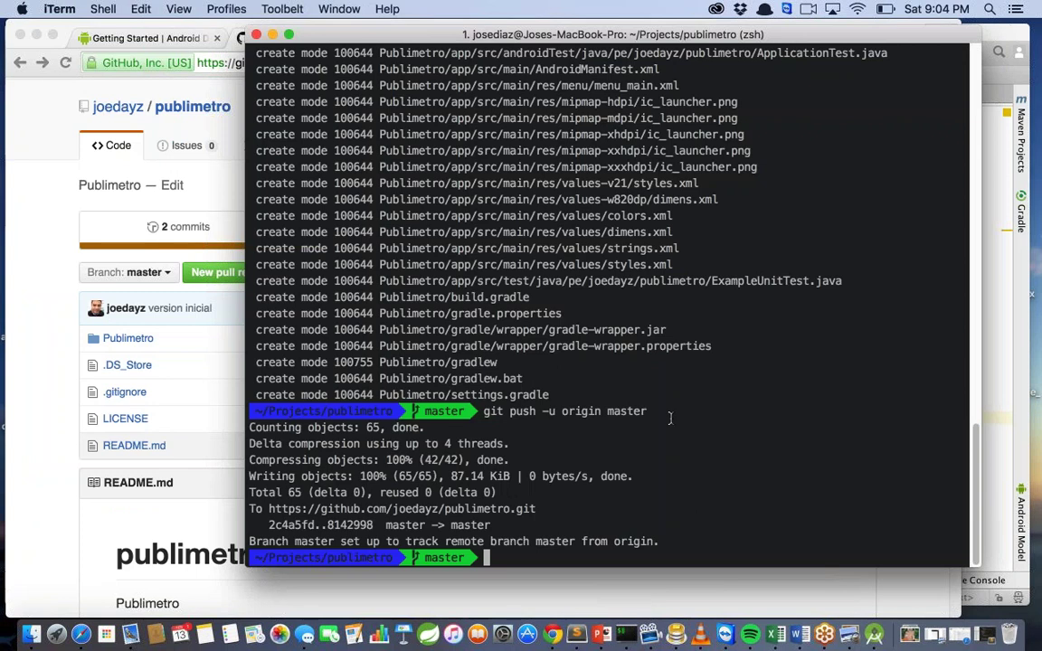
type("git pull")
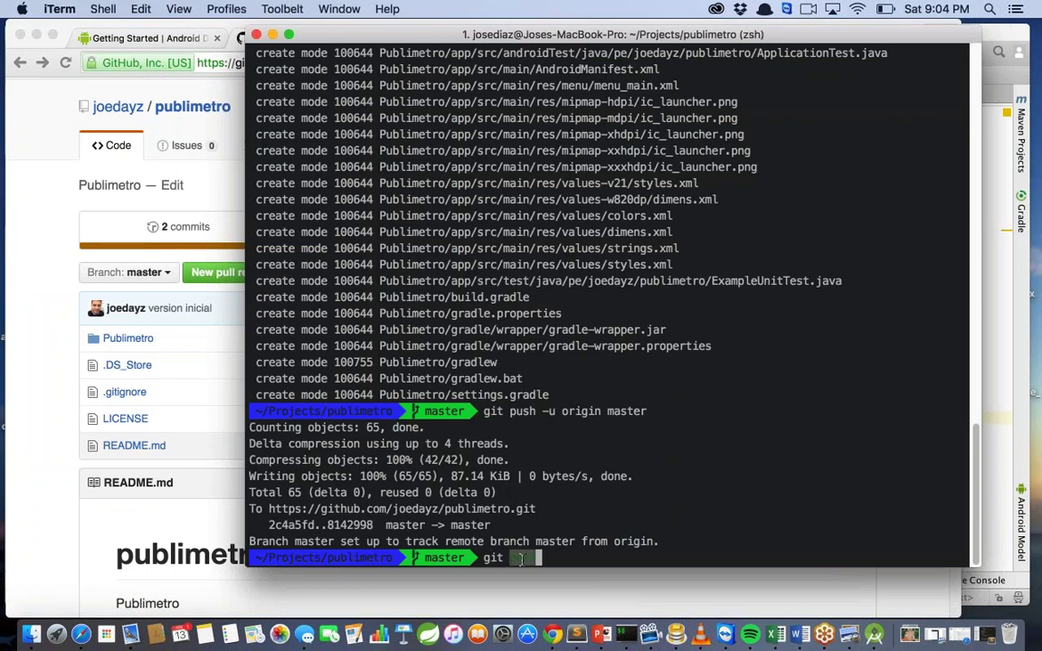
left_click_drag(571, 559, 666, 541)
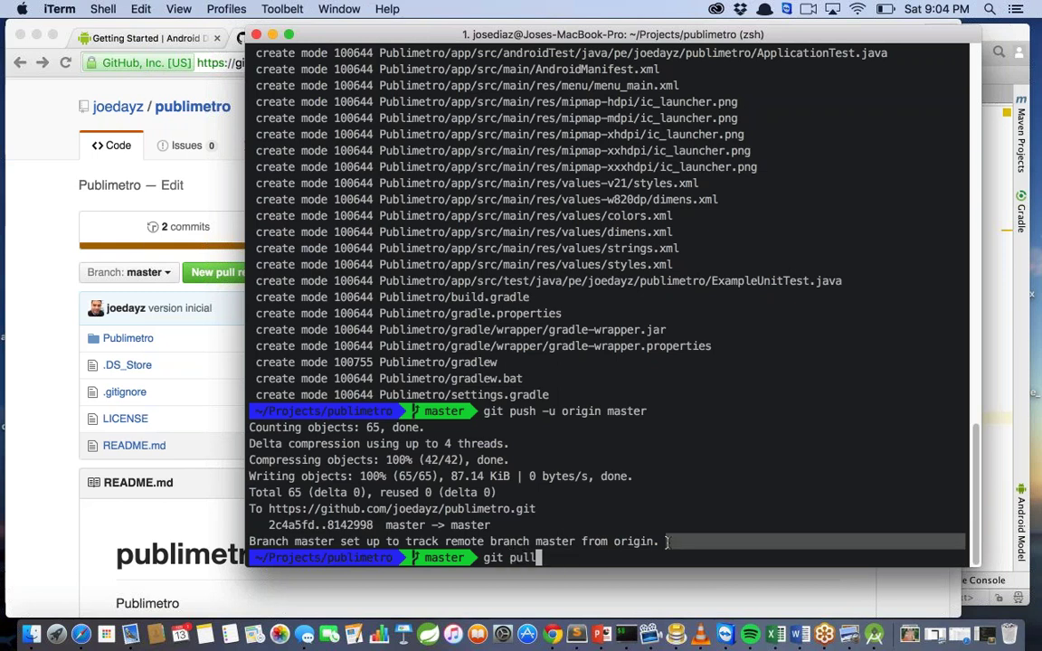
key("Return")
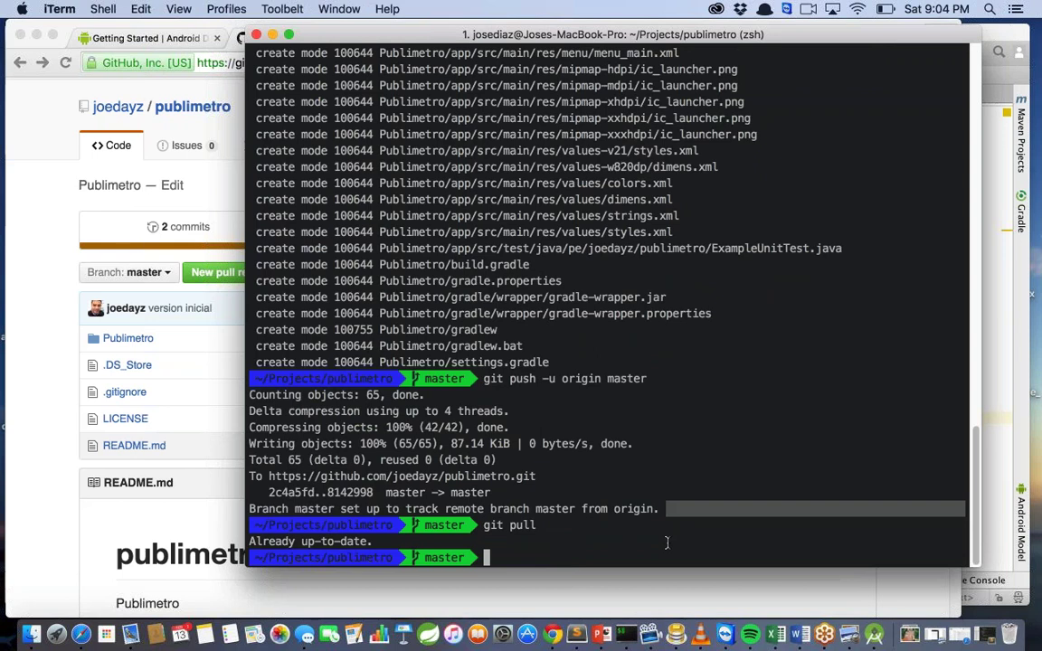
Review the earlier git commit, push and pull commands in the shell history and clear the prompt line
key("Up")
key("Up")
key("Up")
key("Up")
key("Up")
key("Up")
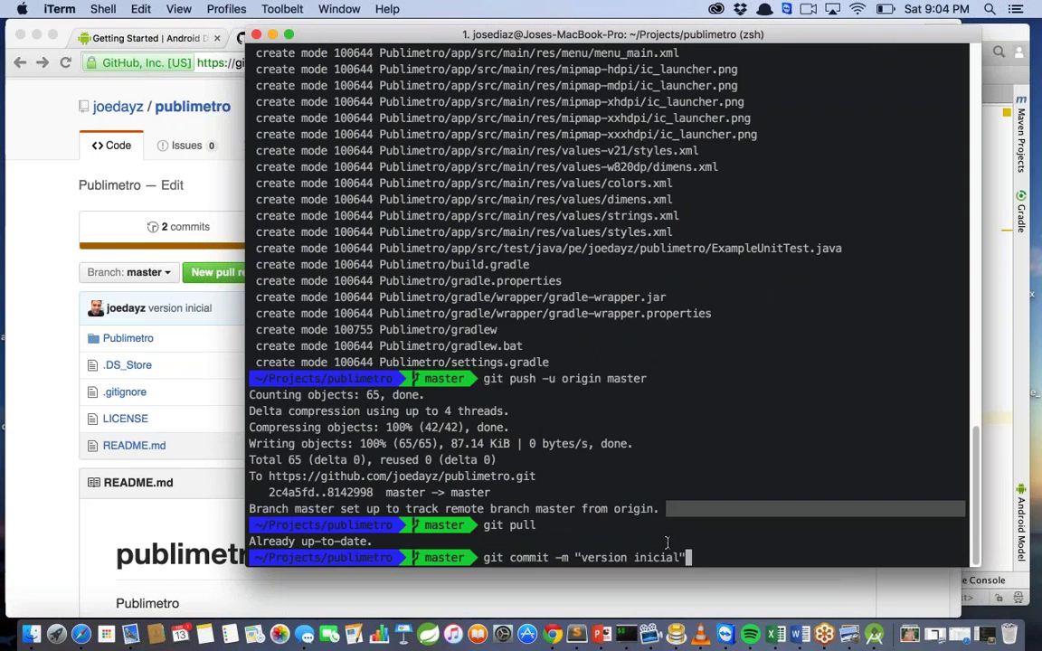
key("Up")
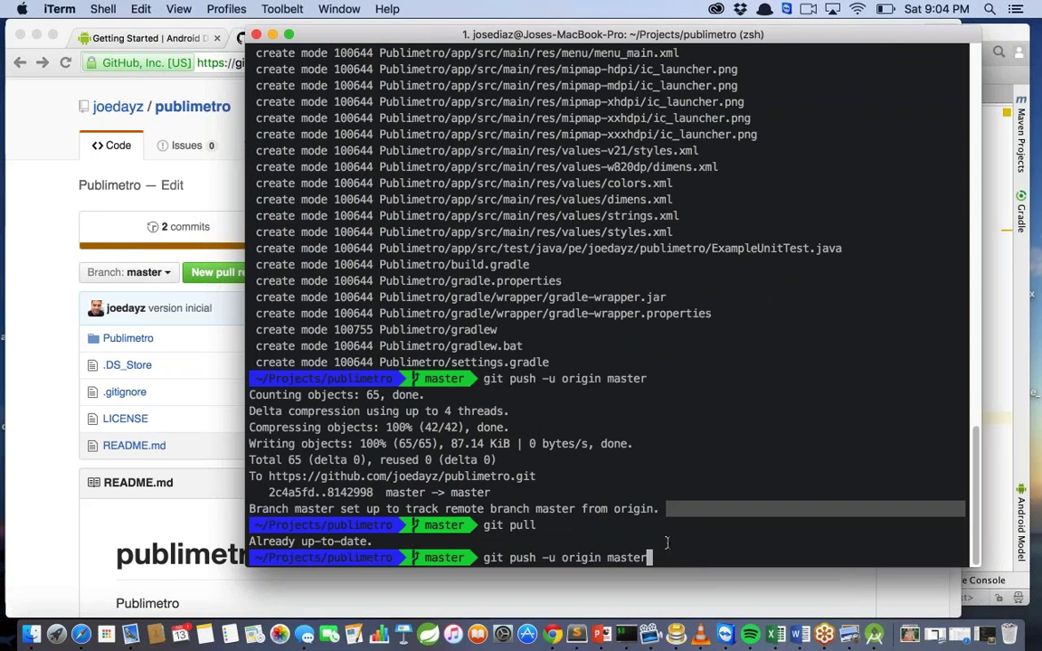
key("Down")
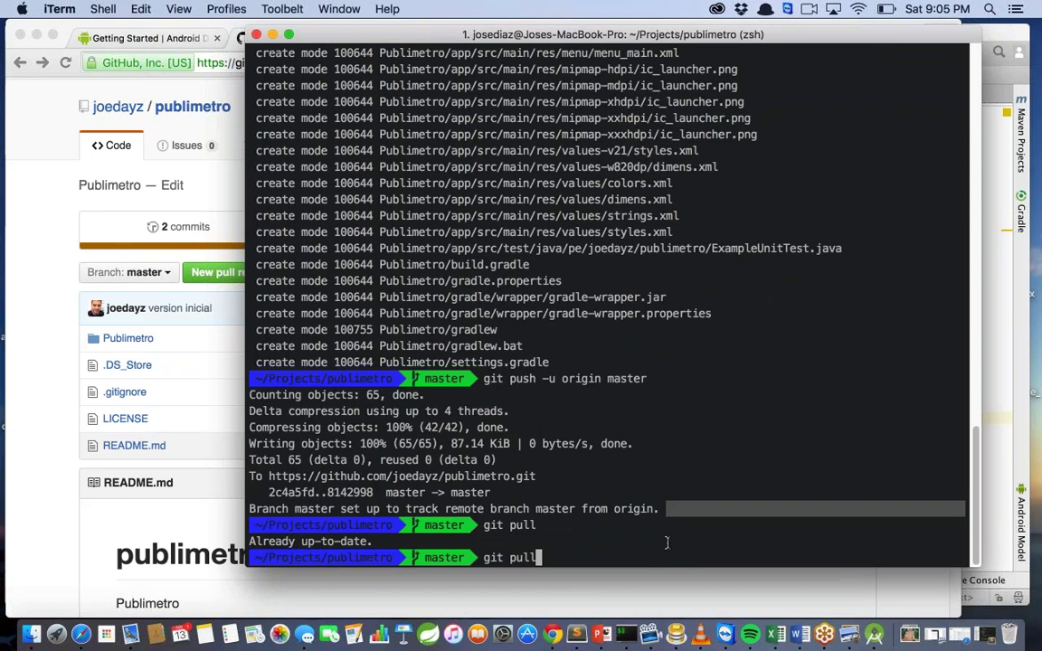
key("BackSpace")
key("BackSpace")
key("BackSpace")
key("BackSpace")
key("BackSpace")
key("BackSpace")
key("BackSpace")
key("BackSpace")
Switch to Finder and open the publiguia folder inside Projects
left_click(48, 414)
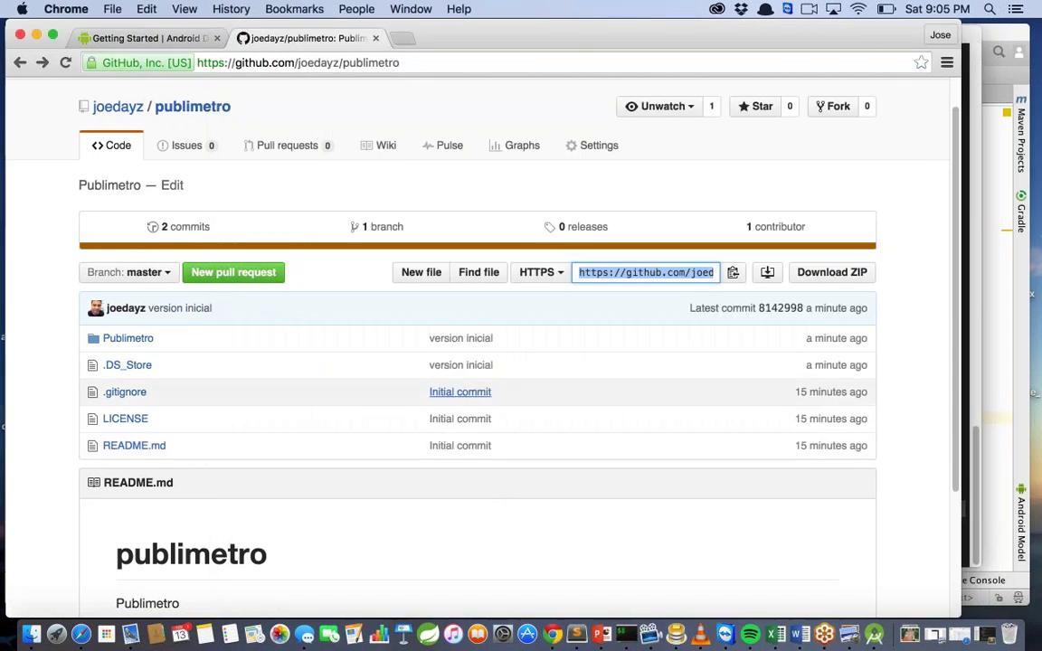
left_click(32, 634)
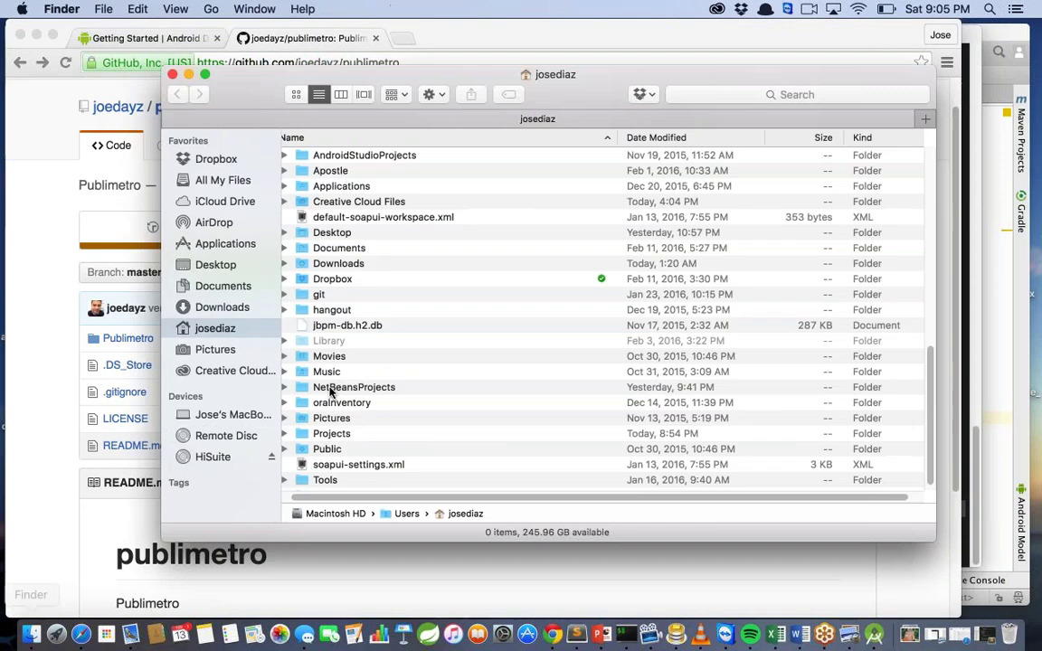
left_click(344, 286)
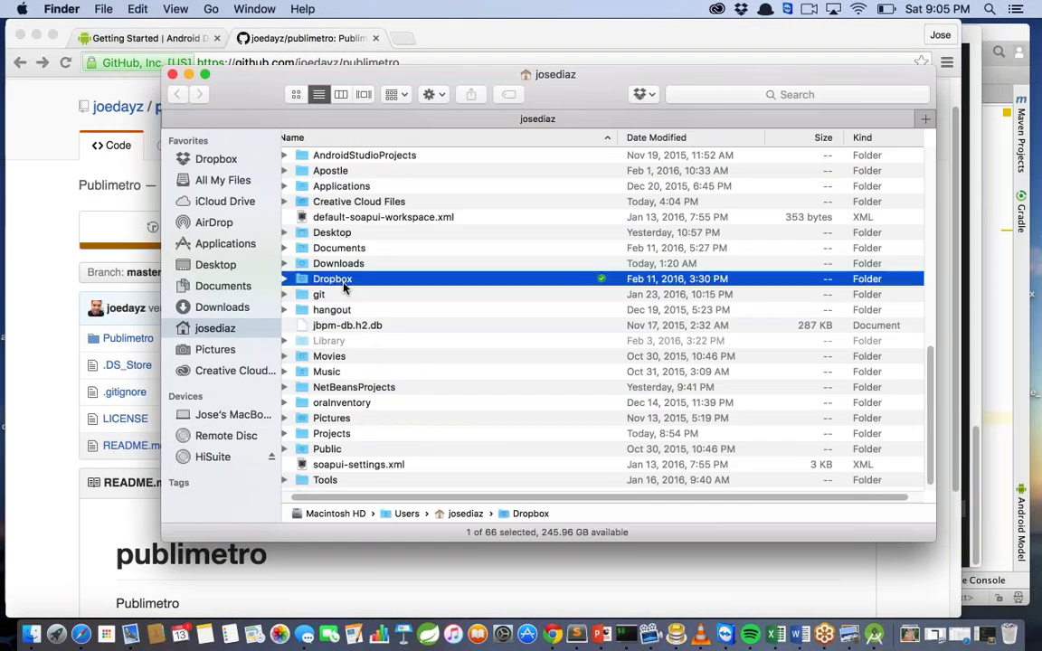
left_click(328, 449)
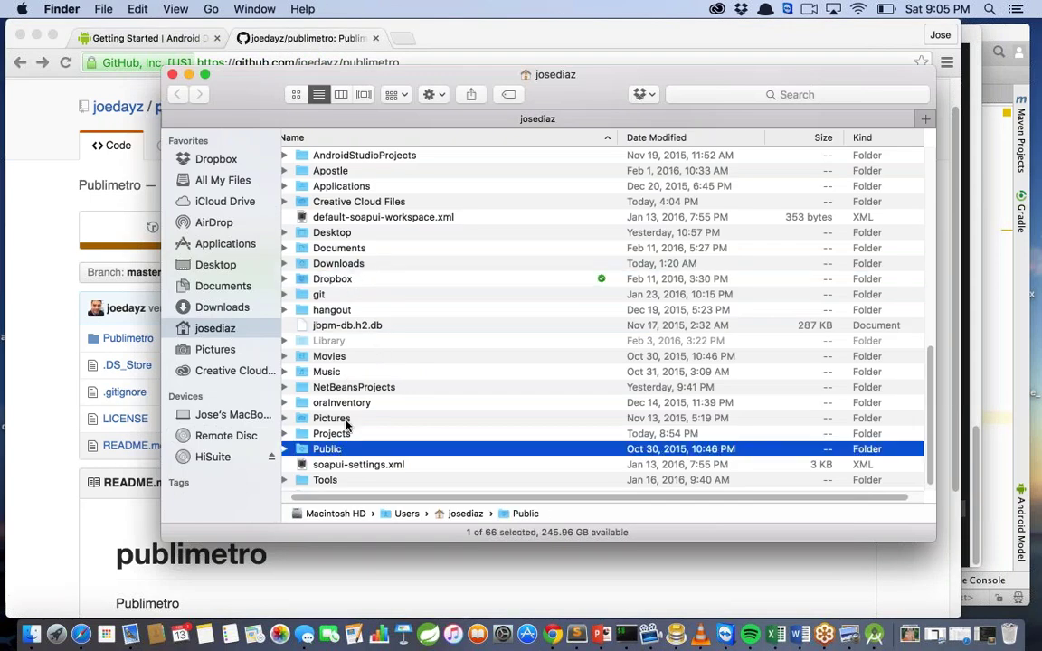
double_click(331, 433)
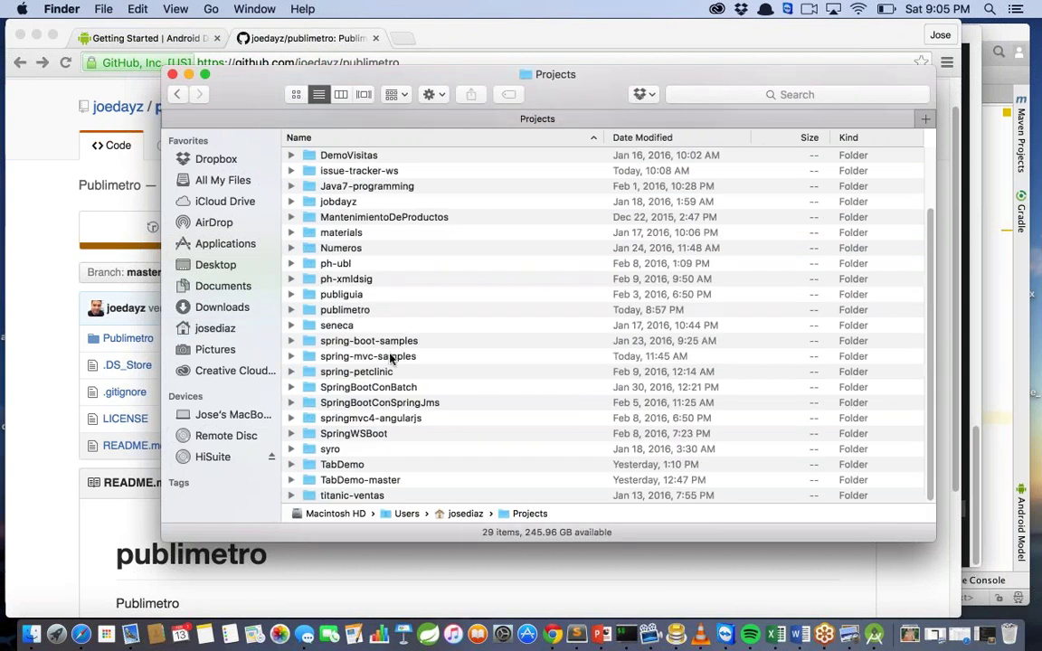
double_click(342, 294)
Expand the Publiguia folder, locate app/src/main/res and collapse its drawable-mdpi folder
left_click(290, 265, "alt")
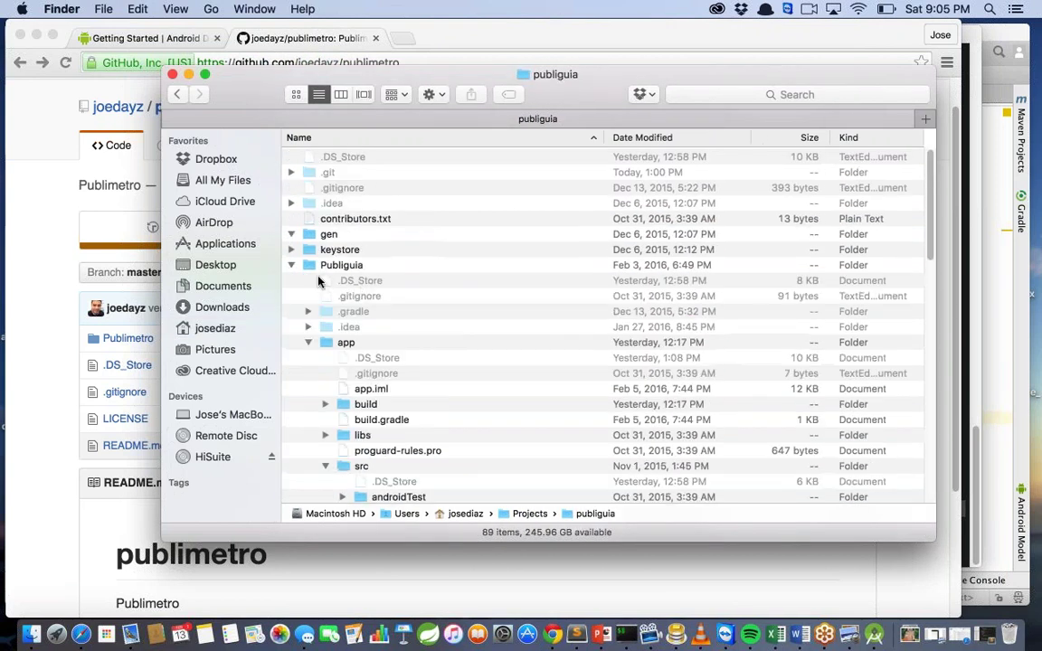
scroll(349, 354, "down", 5)
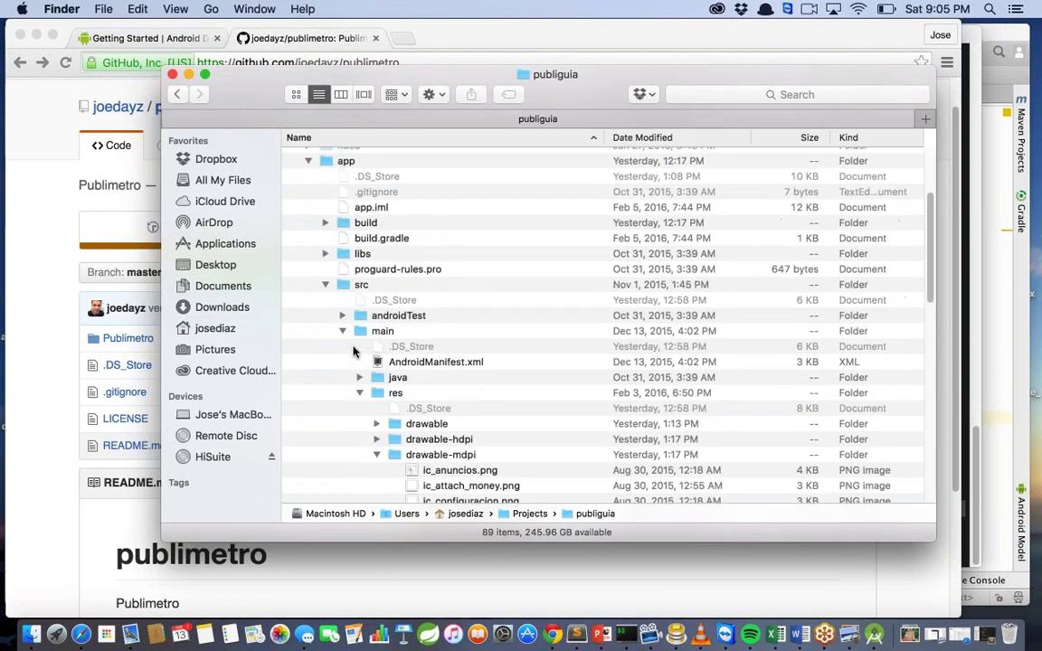
scroll(361, 366, "down", 5)
scroll(381, 293, "up", 3)
left_click(388, 305)
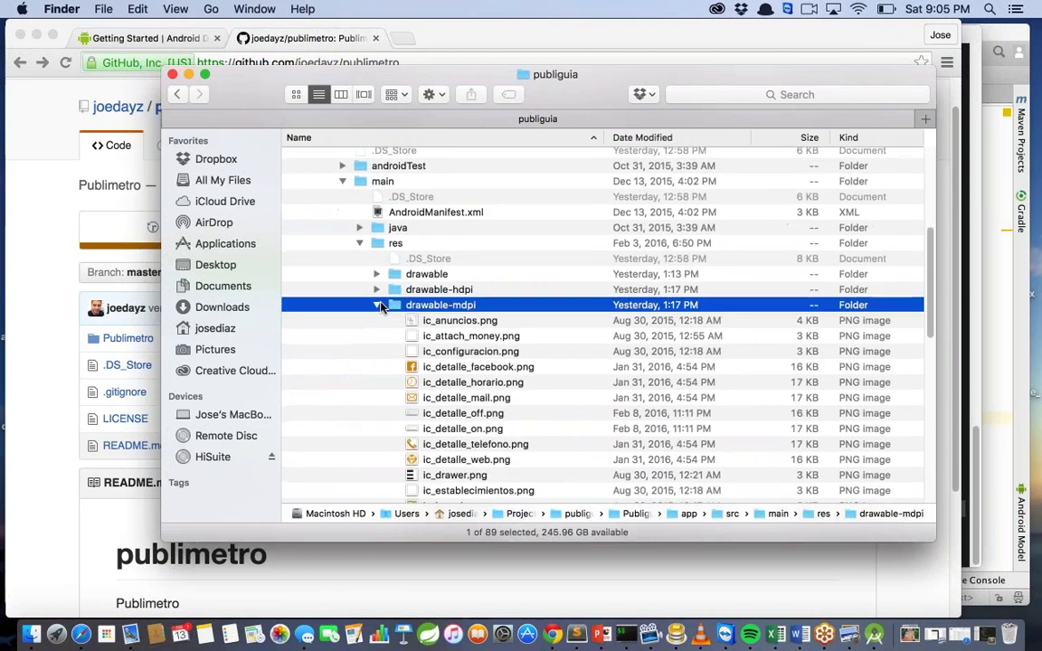
left_click(377, 306)
scroll(381, 312, "down", 3)
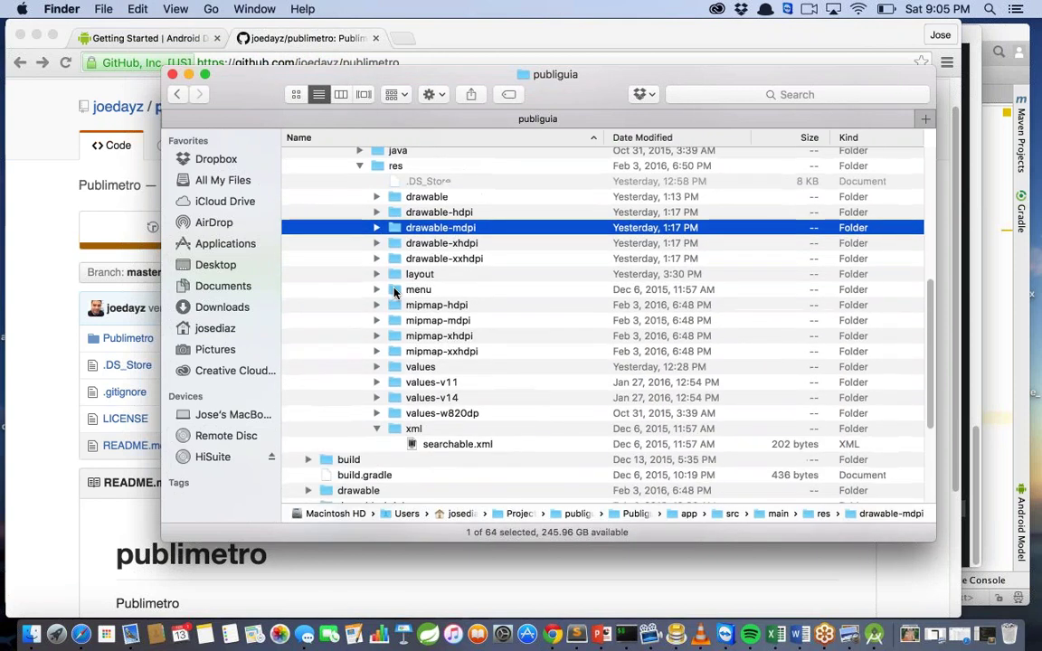
Copy the five drawable folders and the four mipmap folders from publiguia's app/src/main/res folder
left_click(430, 260)
key("shift+Up")
key("shift+Up")
key("shift+Up")
key("shift+Up")
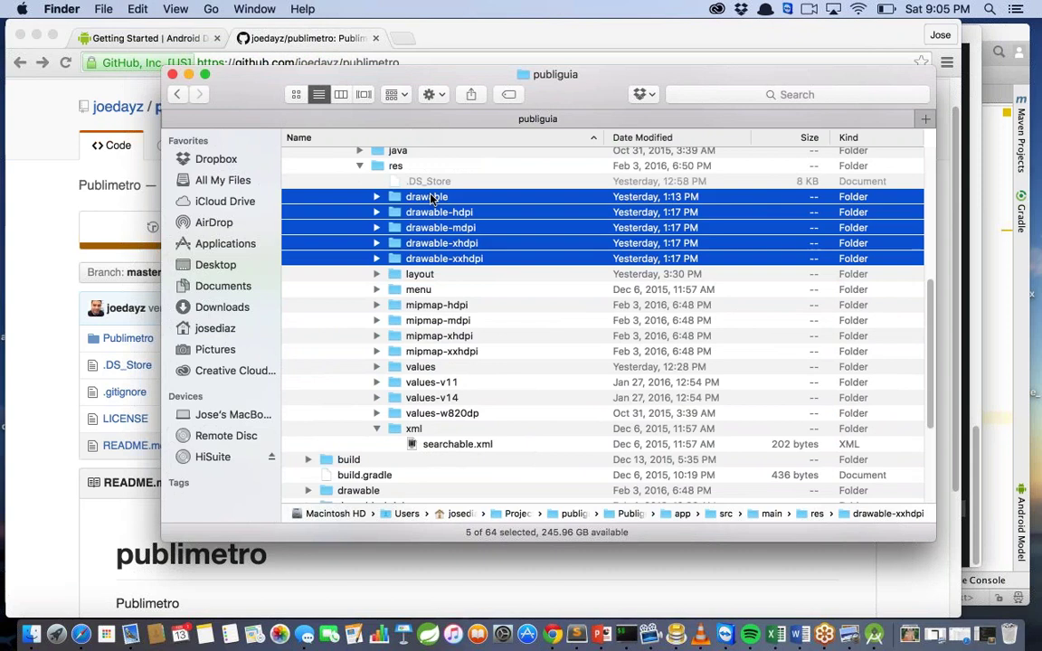
left_click(442, 306, "super")
left_click(454, 352, "super")
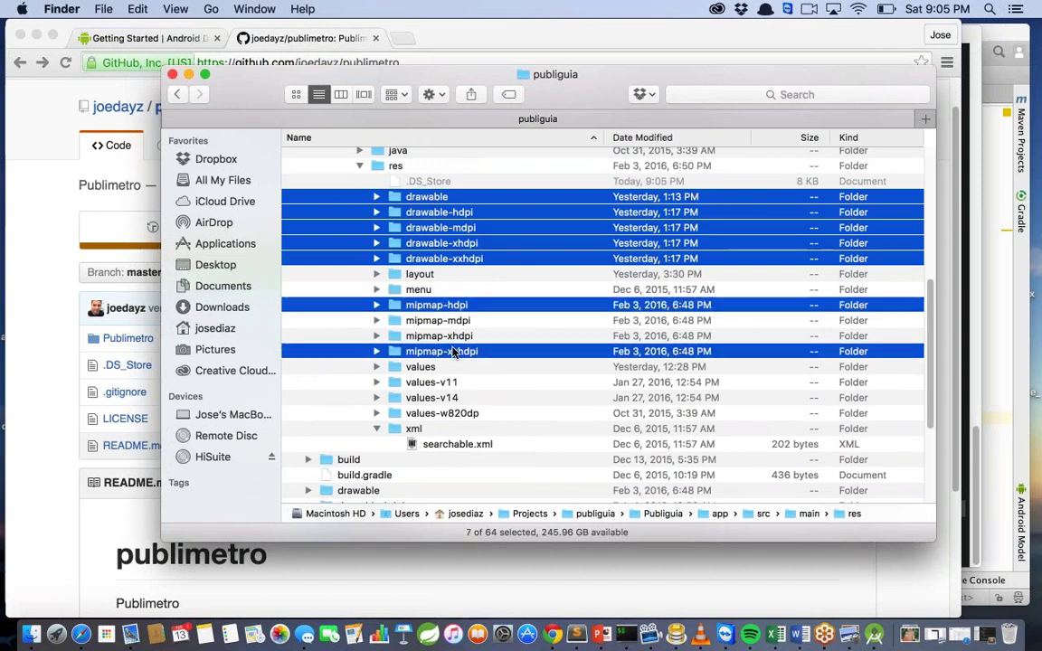
left_click(442, 337, "super")
left_click(439, 321, "super")
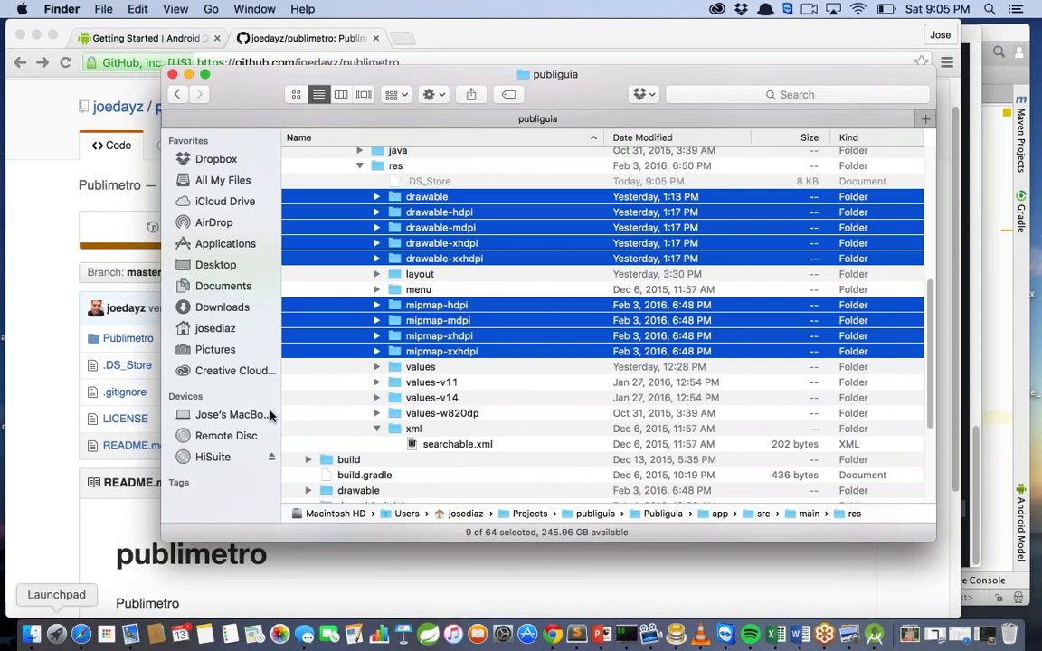
key("super+c")
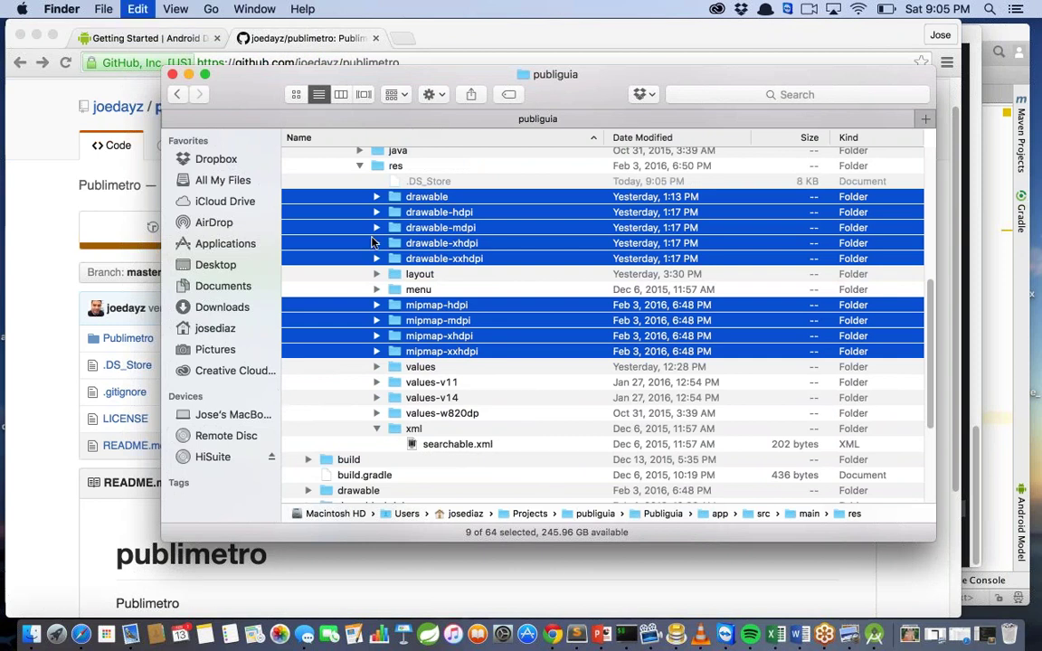
Go back to the Projects folder and open the publimetro folder
left_click(176, 95)
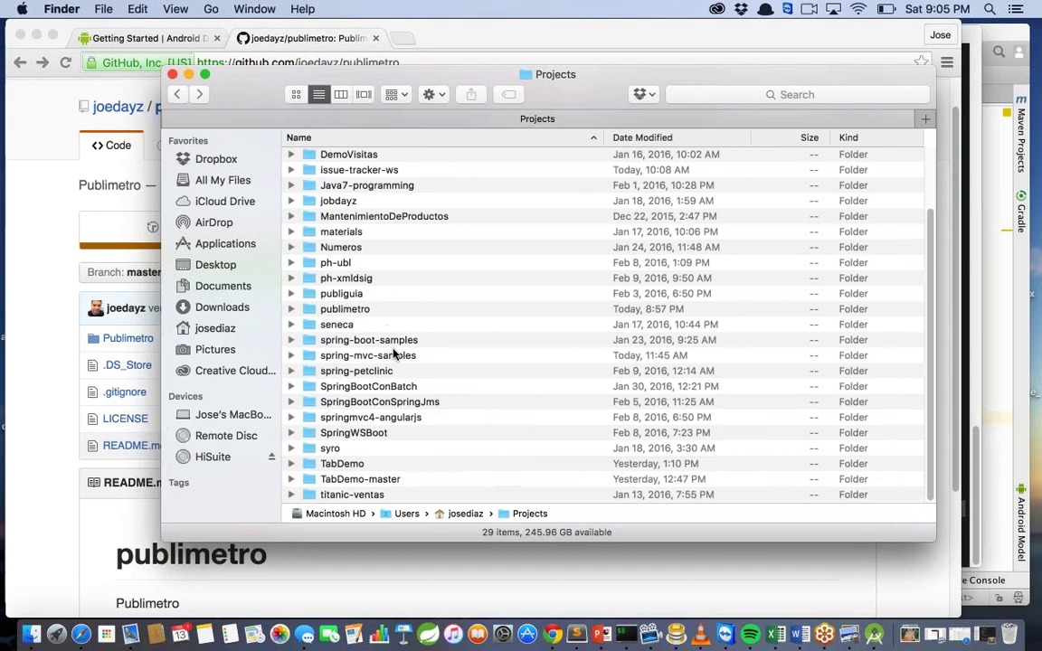
left_click(362, 311)
double_click(361, 311)
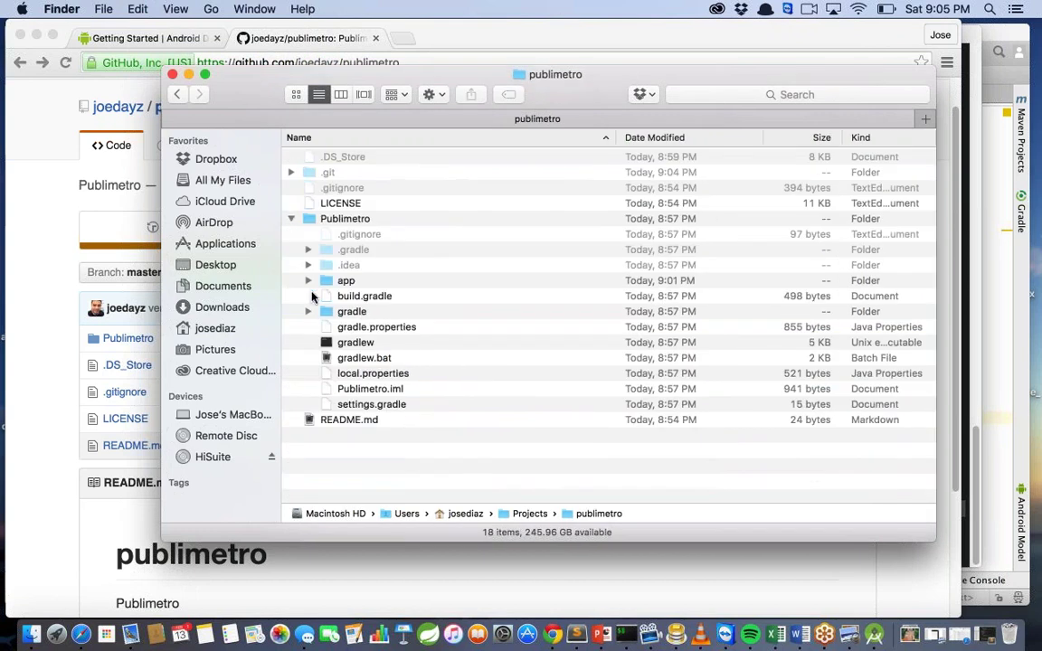
Expand Publimetro/app/src/main/res and paste the copied drawable and mipmap folders
left_click(345, 281)
left_click(308, 281)
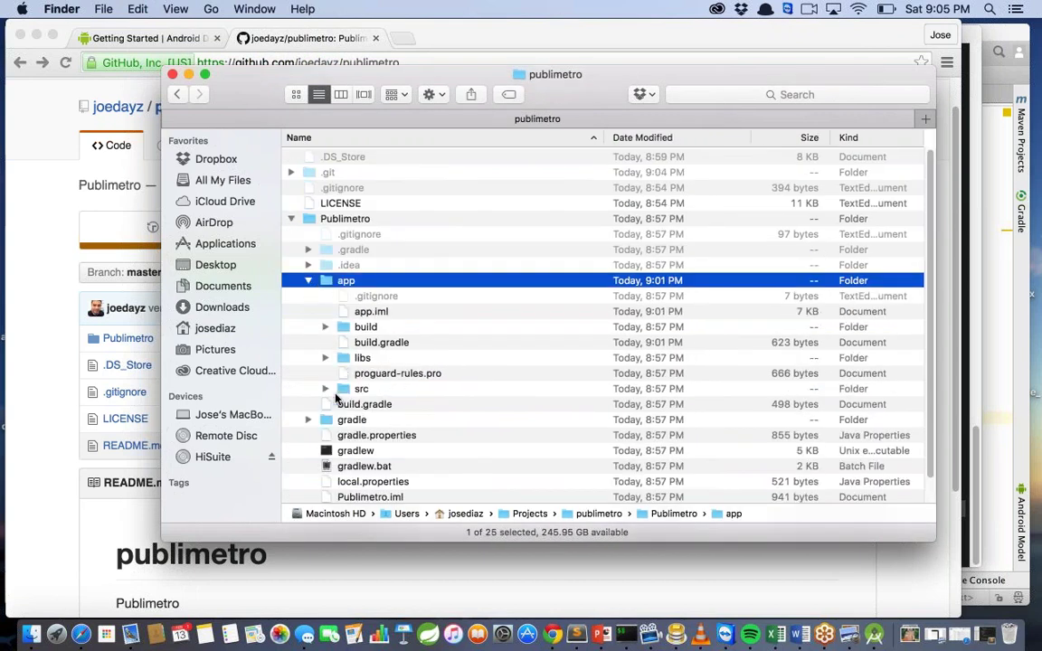
left_click(328, 389)
left_click(324, 403)
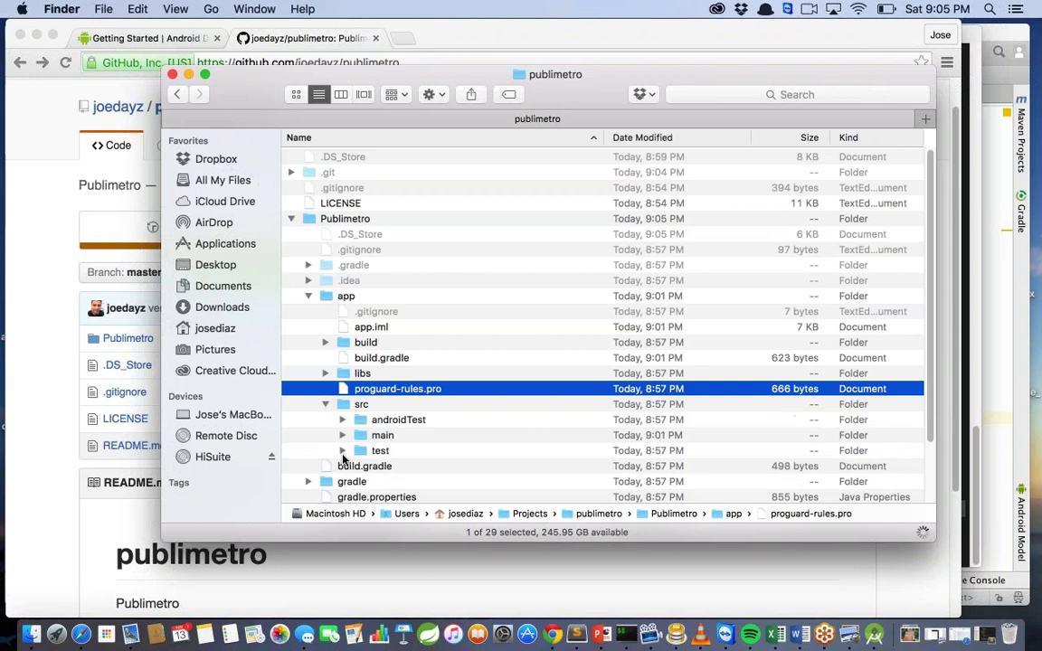
left_click(344, 436)
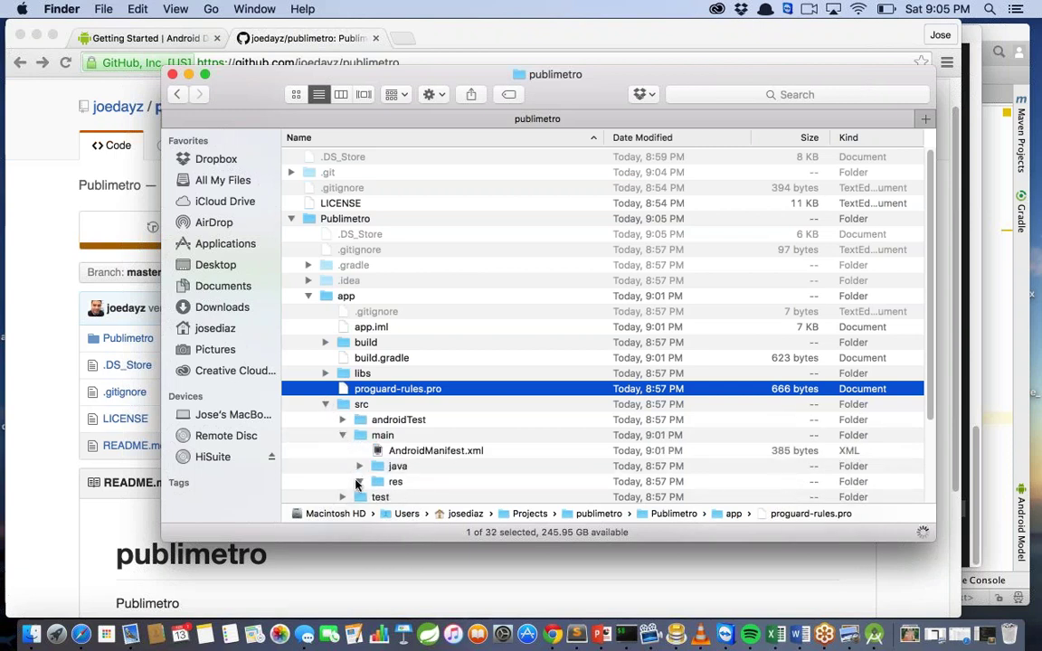
left_click(358, 482)
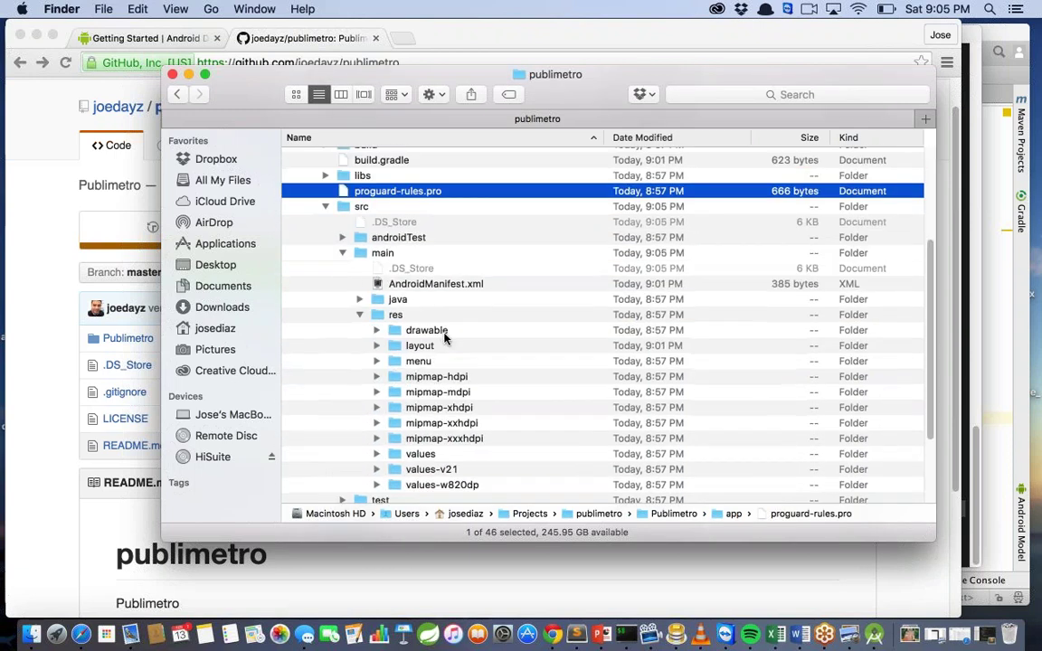
left_click(403, 316)
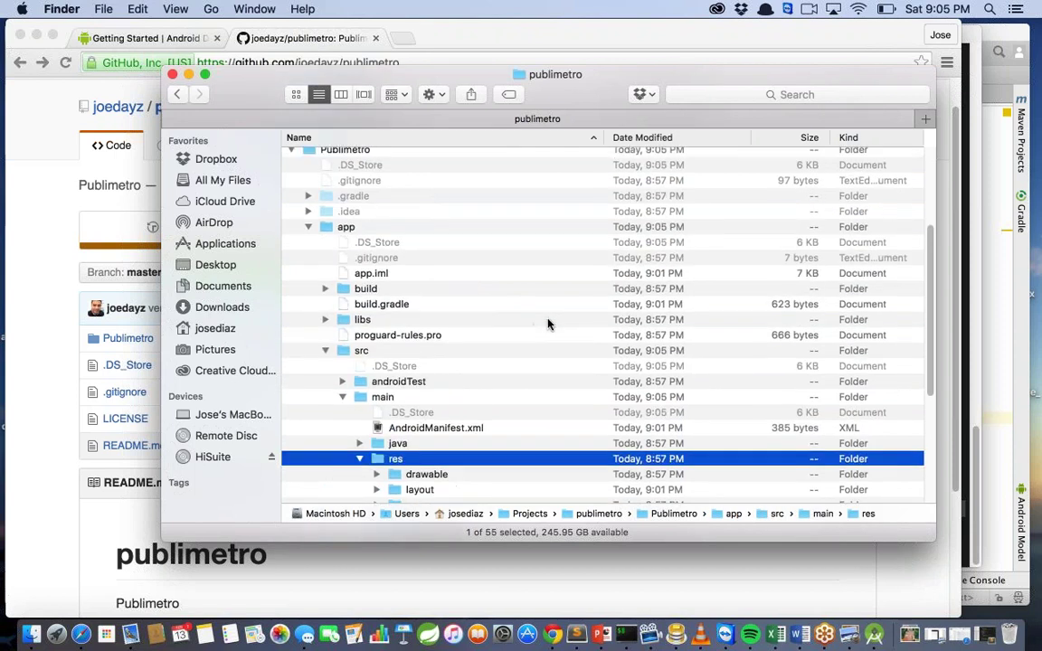
Move the pasted drawable and mipmap folders from the publimetro root into app/src/main/res, replacing the existing folders of the same name
scroll(547, 330, "up", 5)
left_click(349, 204)
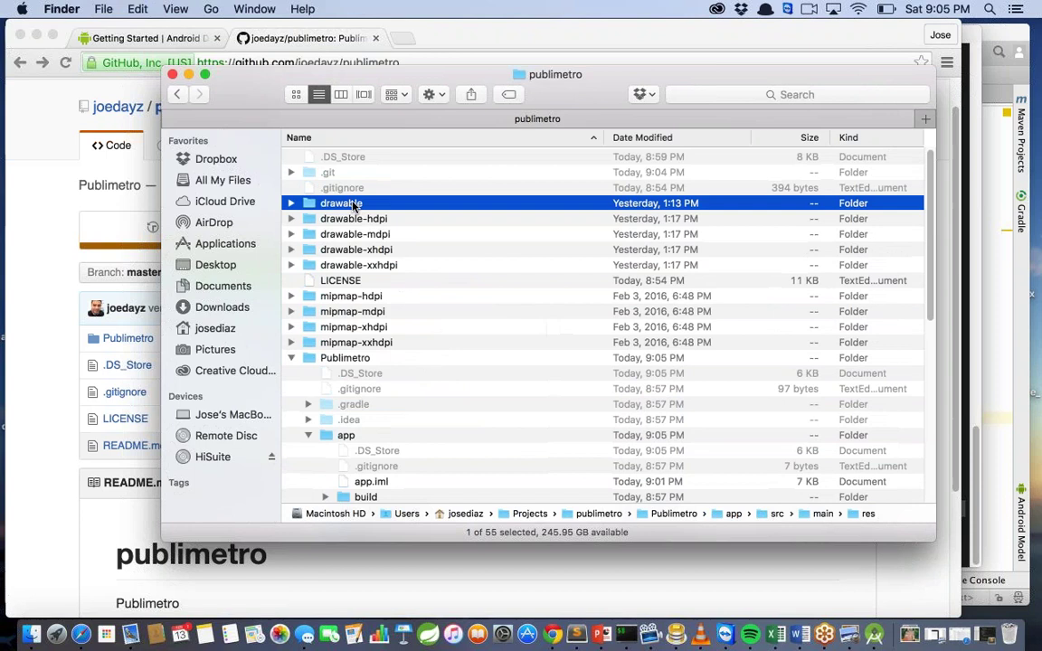
left_click(377, 265, "shift")
left_click(367, 297, "super")
left_click(366, 326, "super")
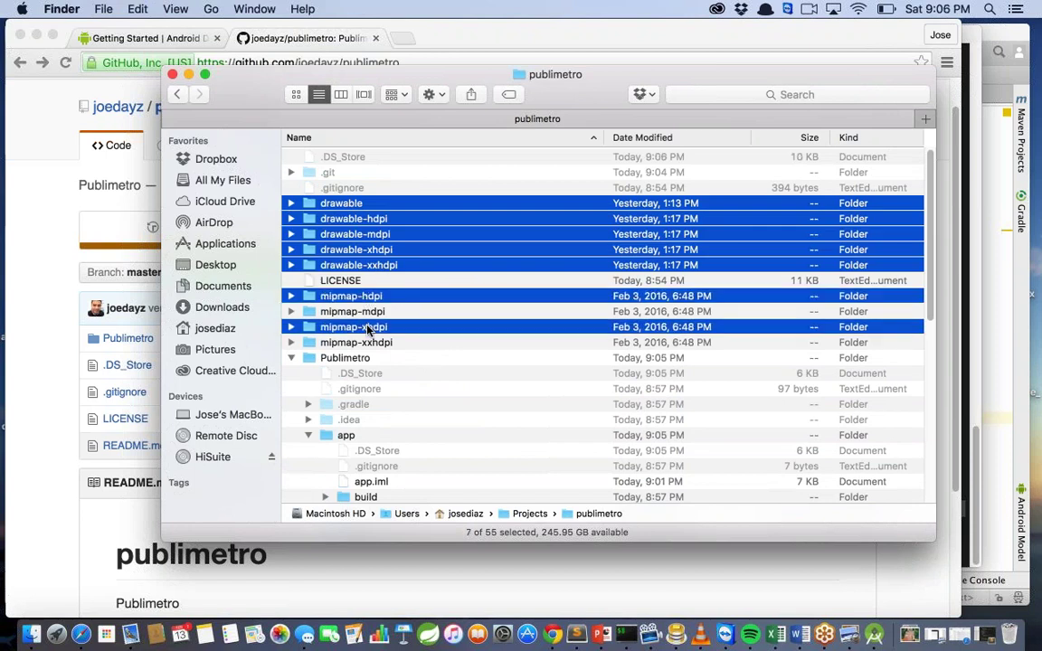
left_click(366, 342, "super")
left_click(361, 311, "super")
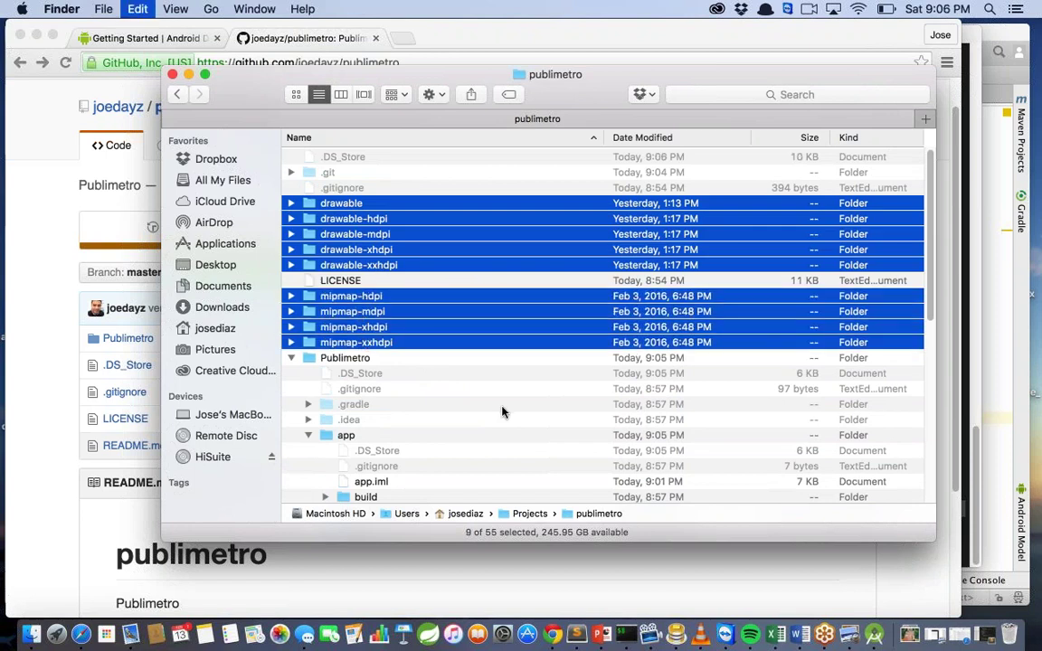
scroll(503, 413, "down", 5)
scroll(495, 342, "up", 1)
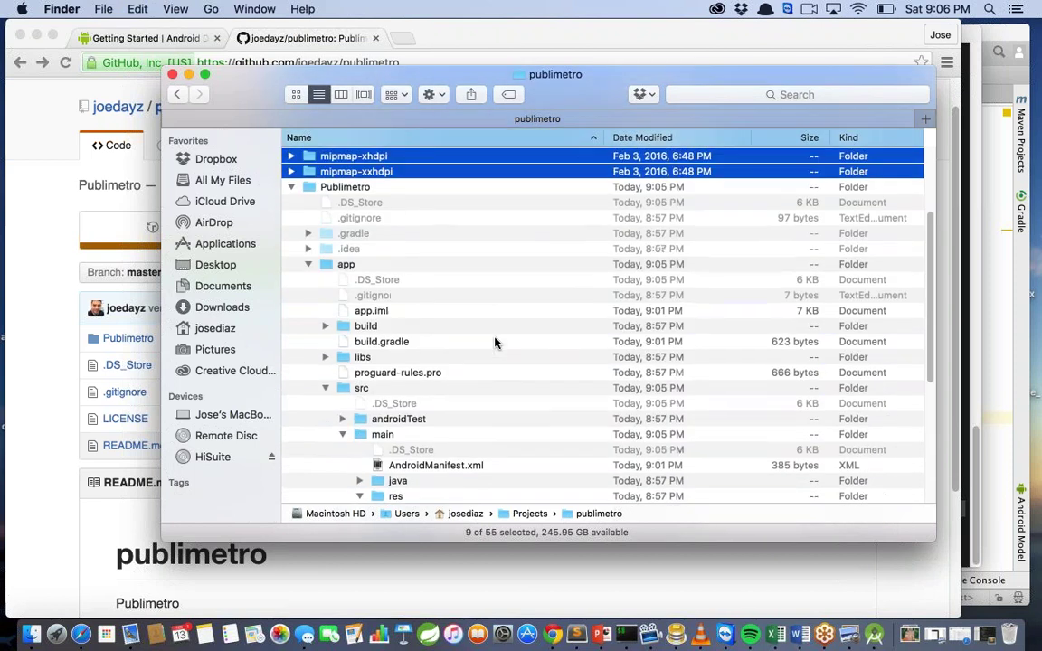
left_click_drag(336, 153, 399, 184)
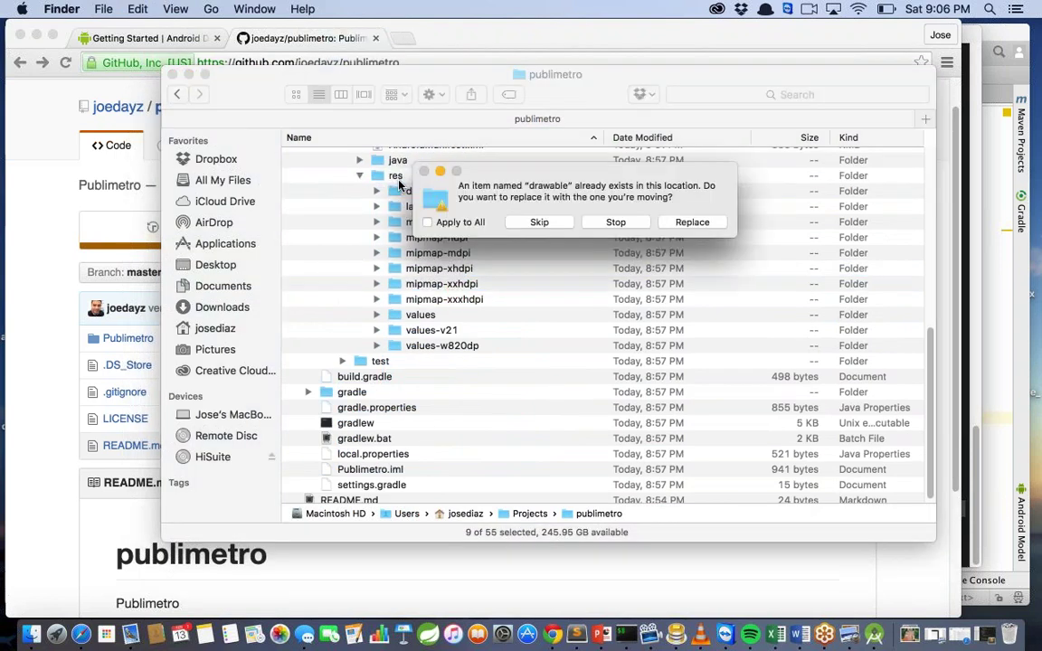
left_click(692, 222)
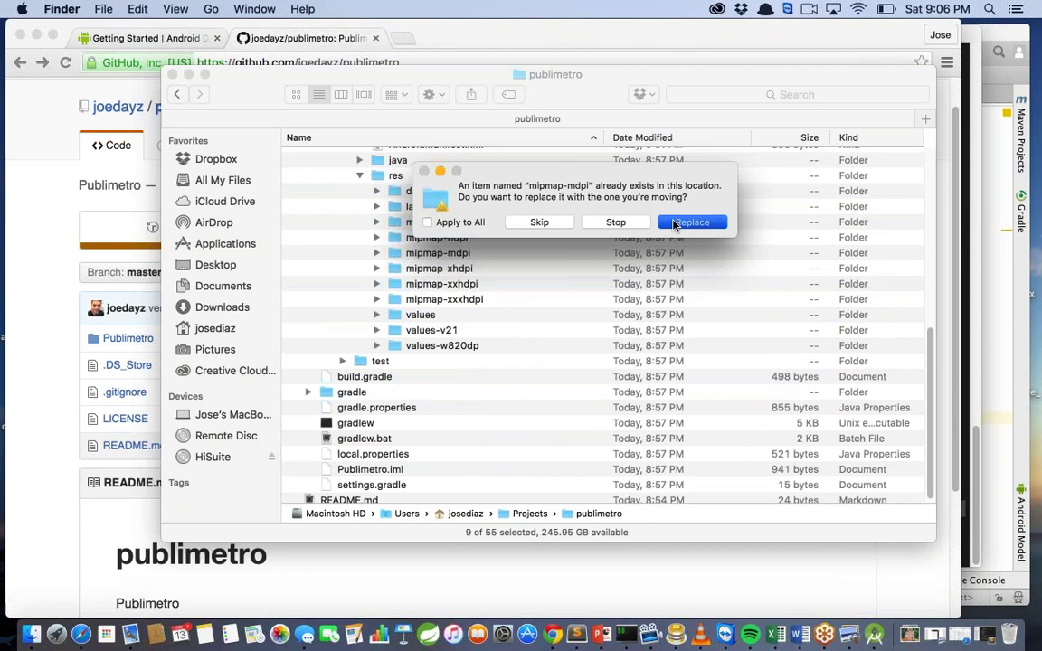
left_click(692, 222)
left_click(699, 219)
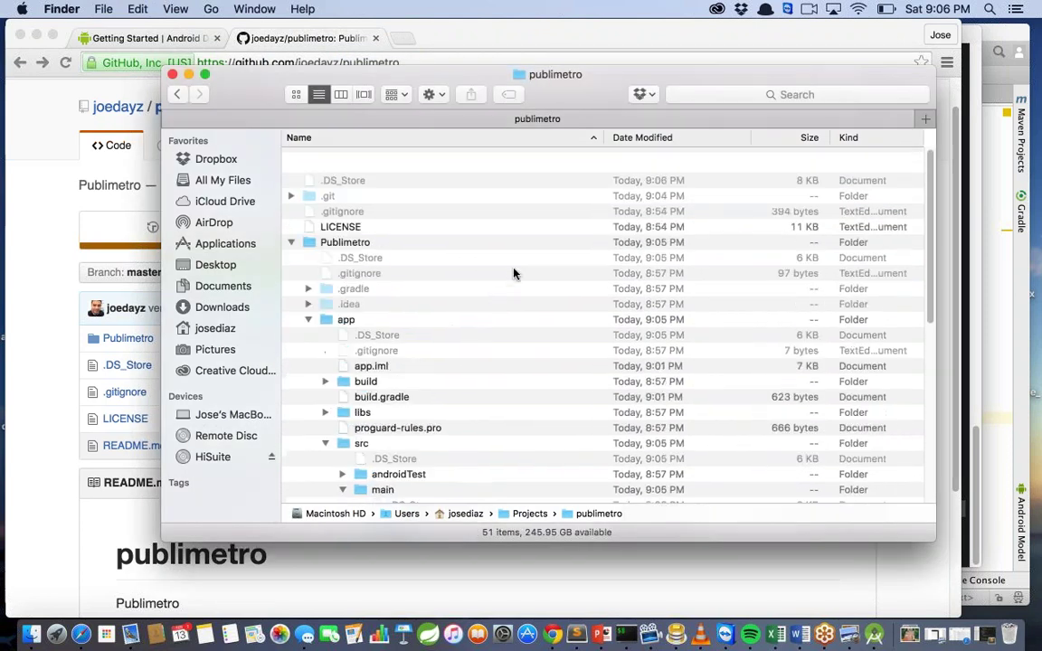
Check the contents of the drawable and mipmap-hdpi folders in publimetro's res folder and close the Finder window
scroll(511, 271, "down", 10)
scroll(513, 273, "down", 1)
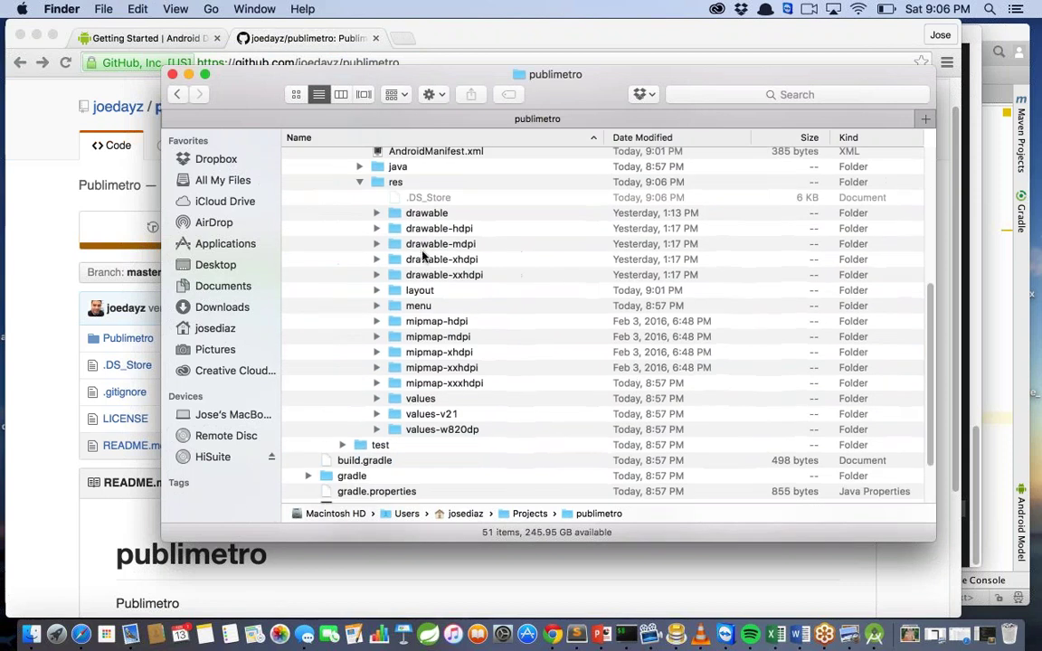
left_click(363, 212)
left_click(377, 213)
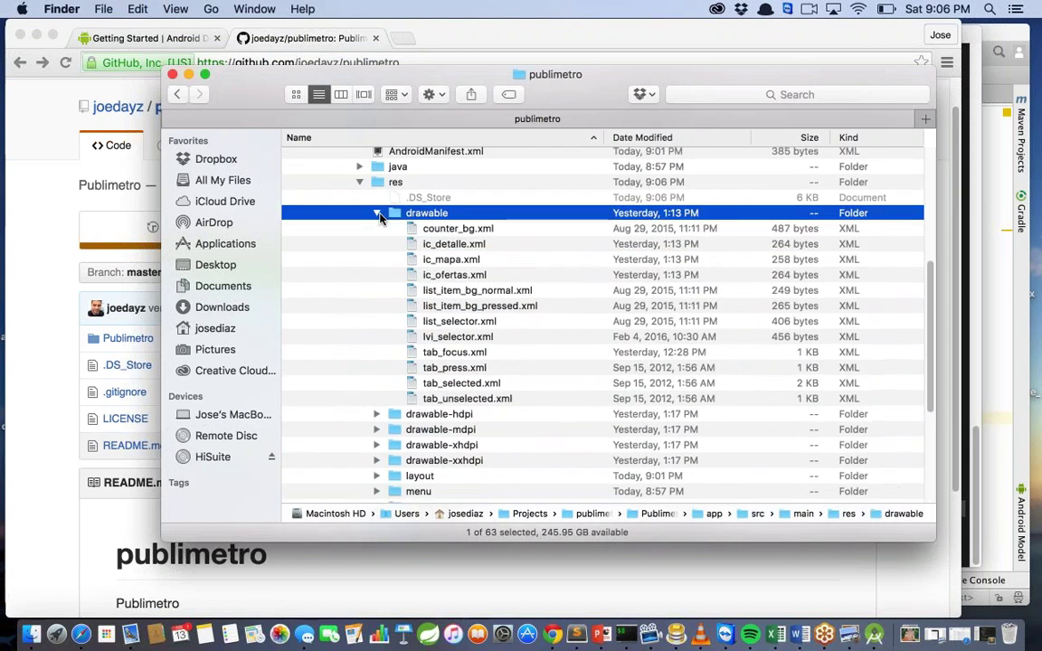
left_click(376, 214)
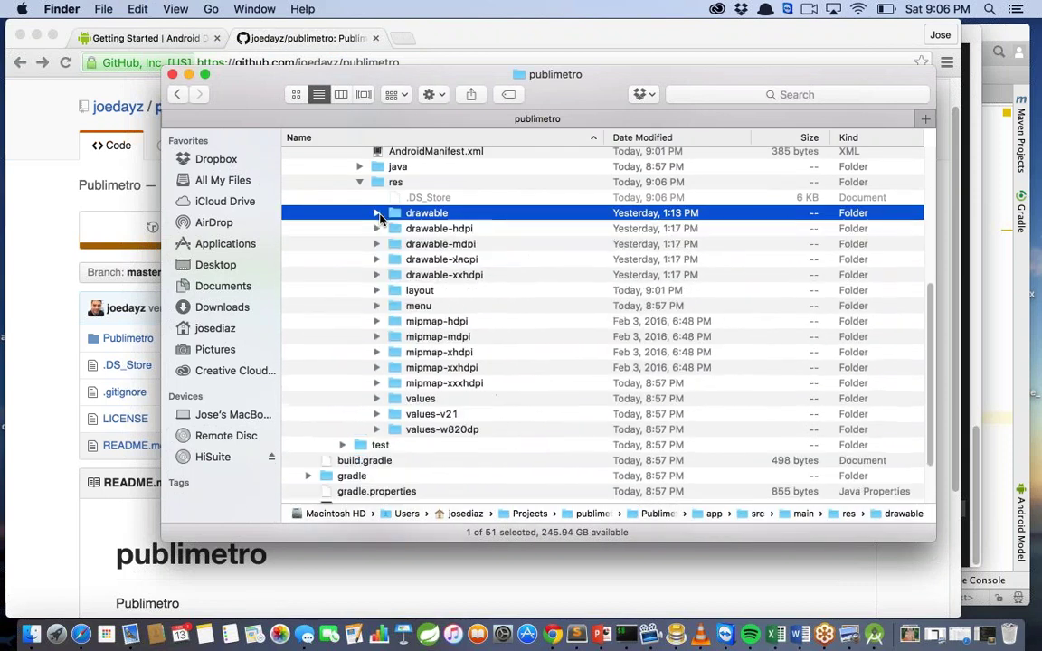
left_click(377, 322)
left_click(378, 322)
left_click(172, 75)
Switch to Android Studio and inspect the drawable, mipmap and values resources under app/res
left_click(876, 635)
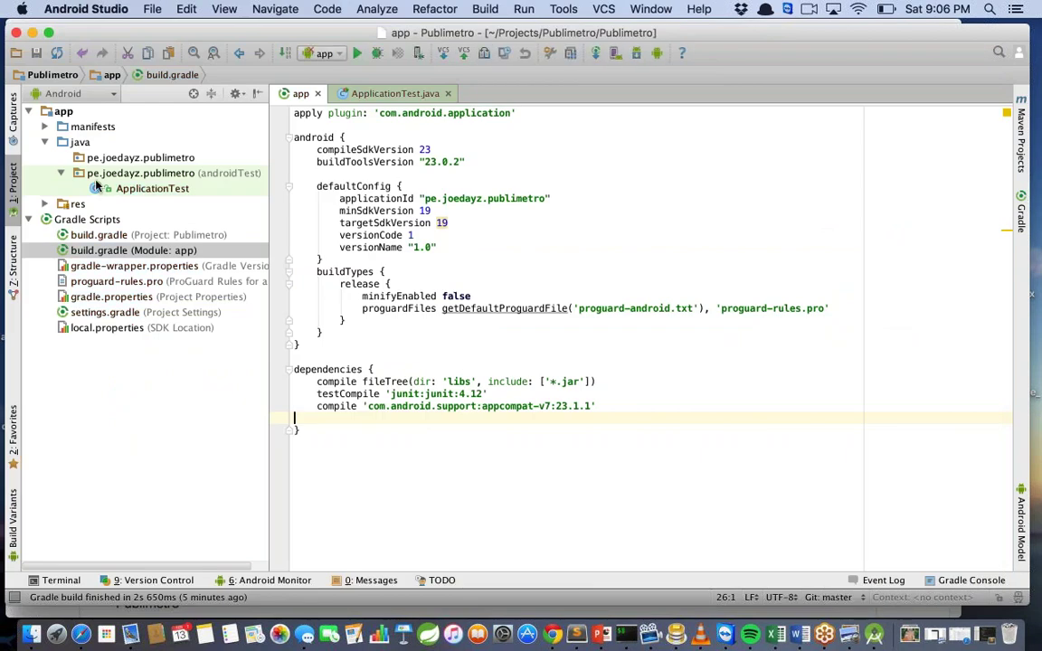
left_click(45, 204)
left_click(60, 223)
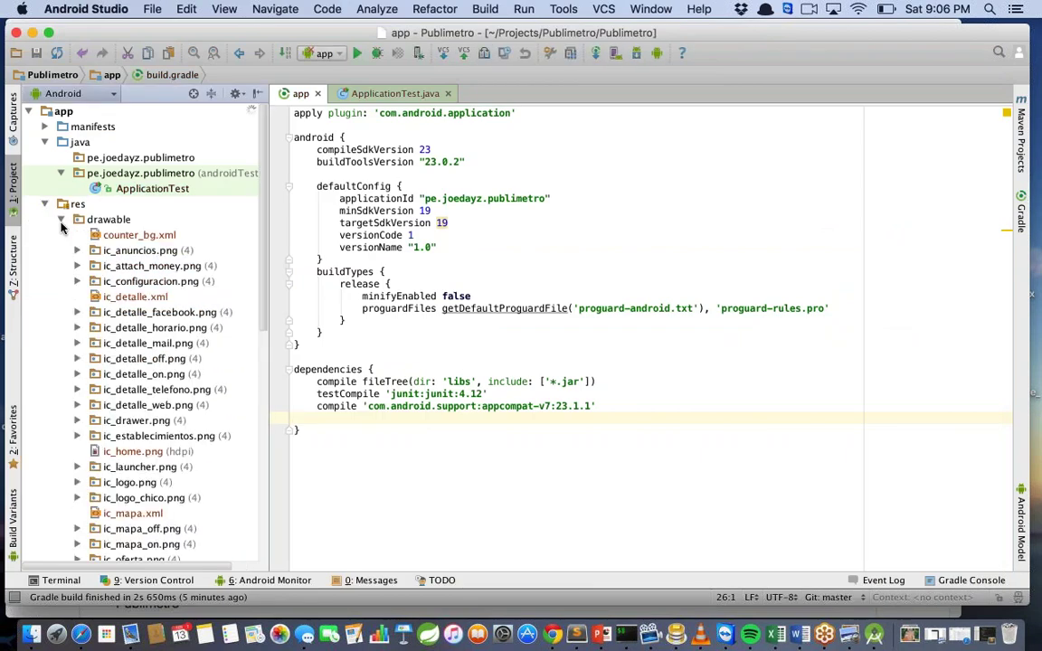
left_click(63, 222)
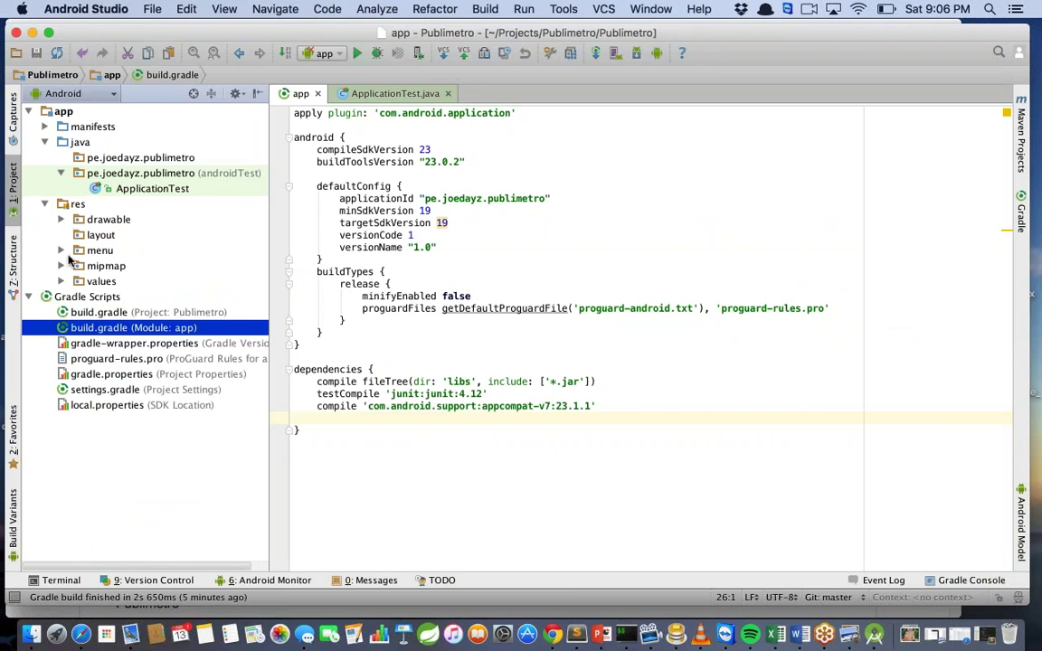
left_click(61, 266)
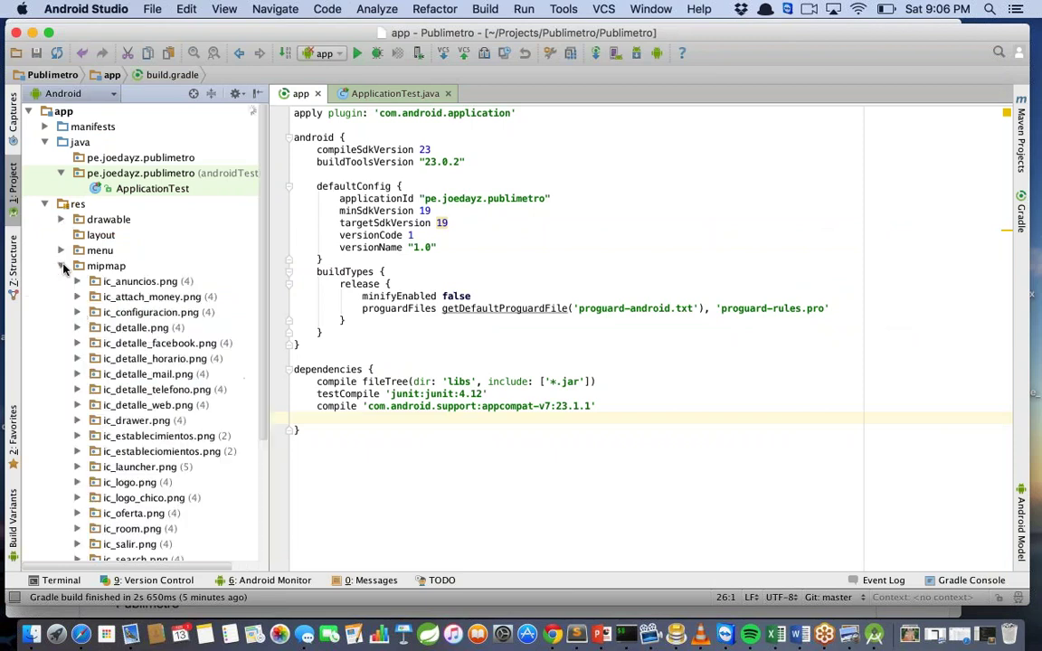
left_click(62, 266)
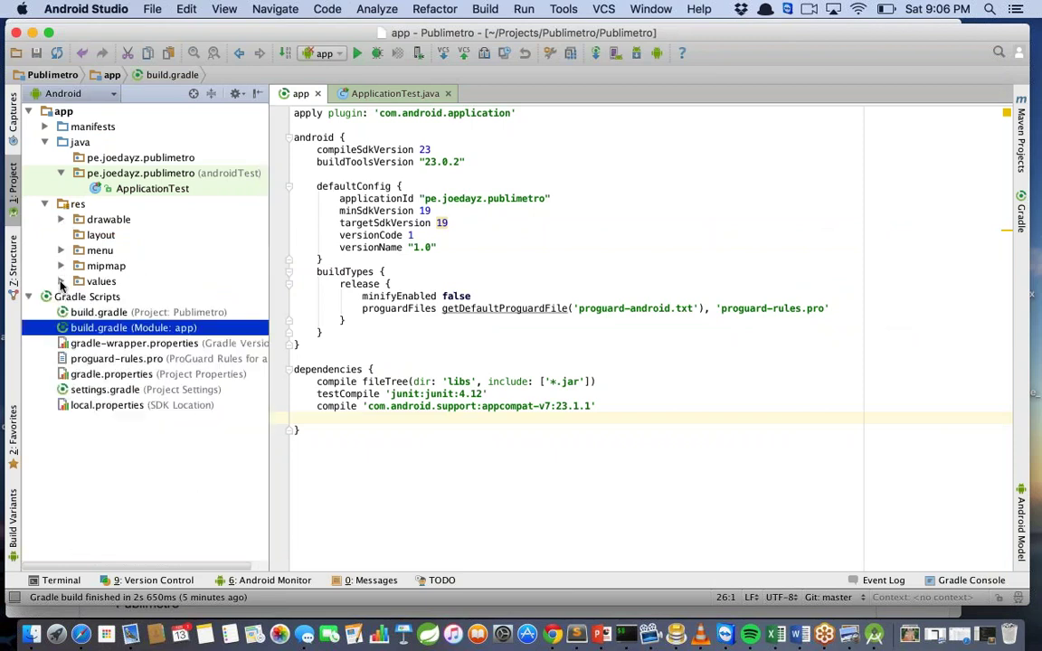
left_click(61, 282)
left_click(61, 282)
Close the open app build.gradle and ApplicationTest.java files in the editor
left_click(318, 94)
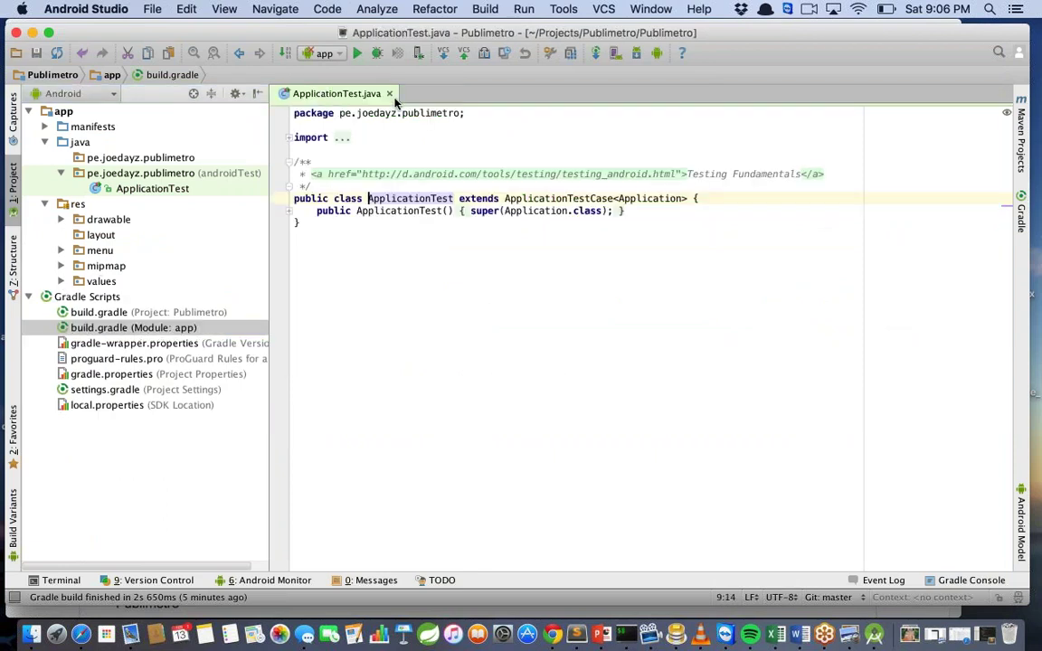
left_click(391, 94)
Switch to iTerm, stage all changes with git add -A and commit them with the message "imagenes del proyecto"
key("super+Tab")
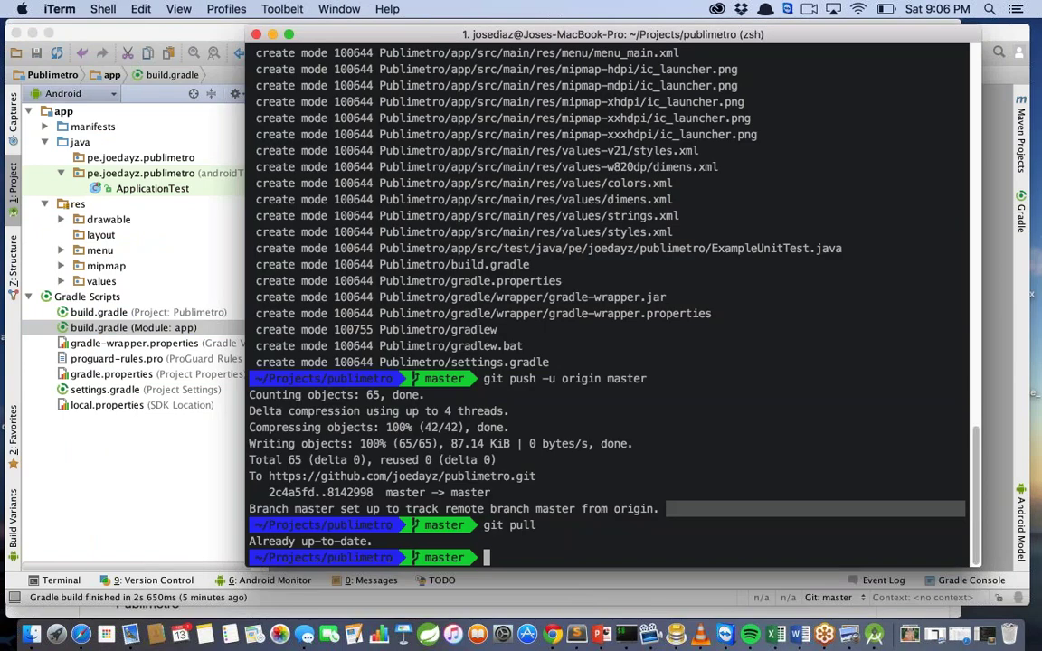
type("git add -A")
key("Return")
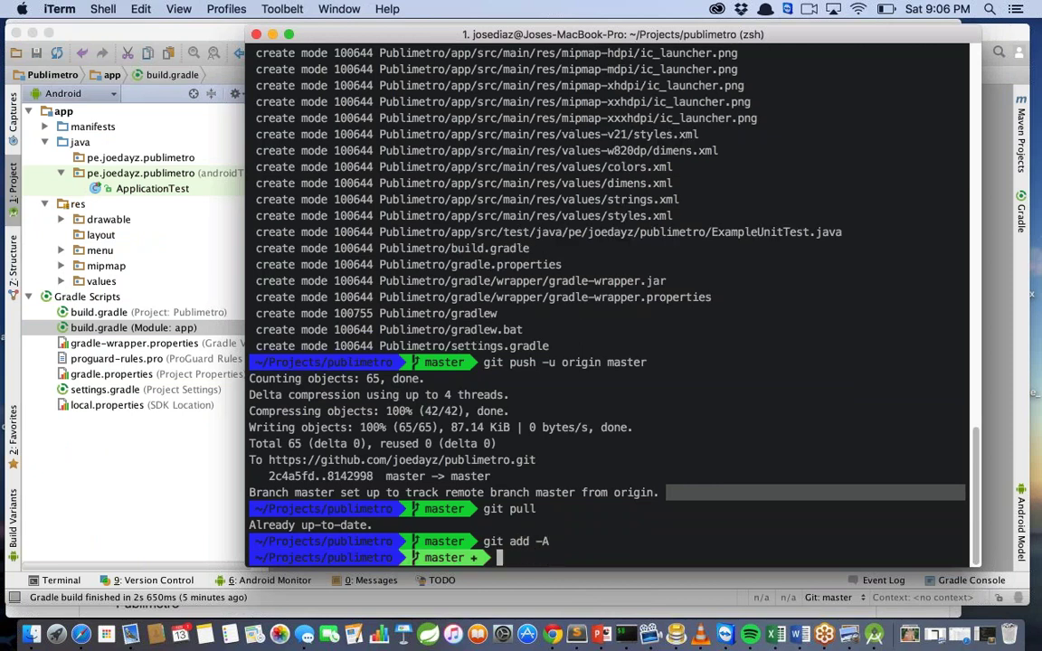
type("git commit -m \"")
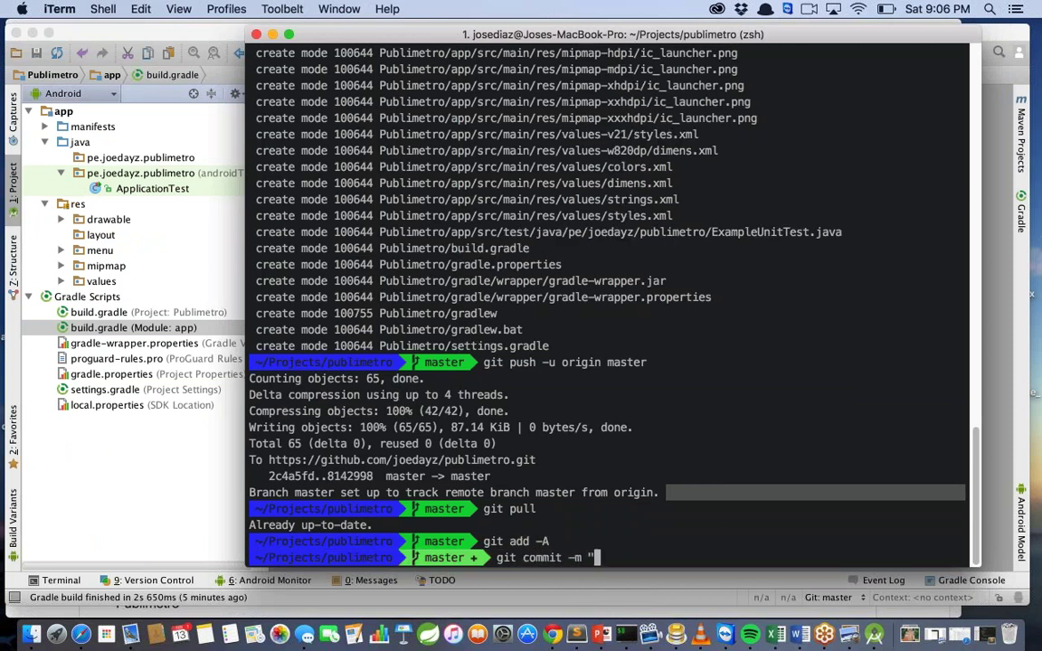
type("imagenes del proyecto\"")
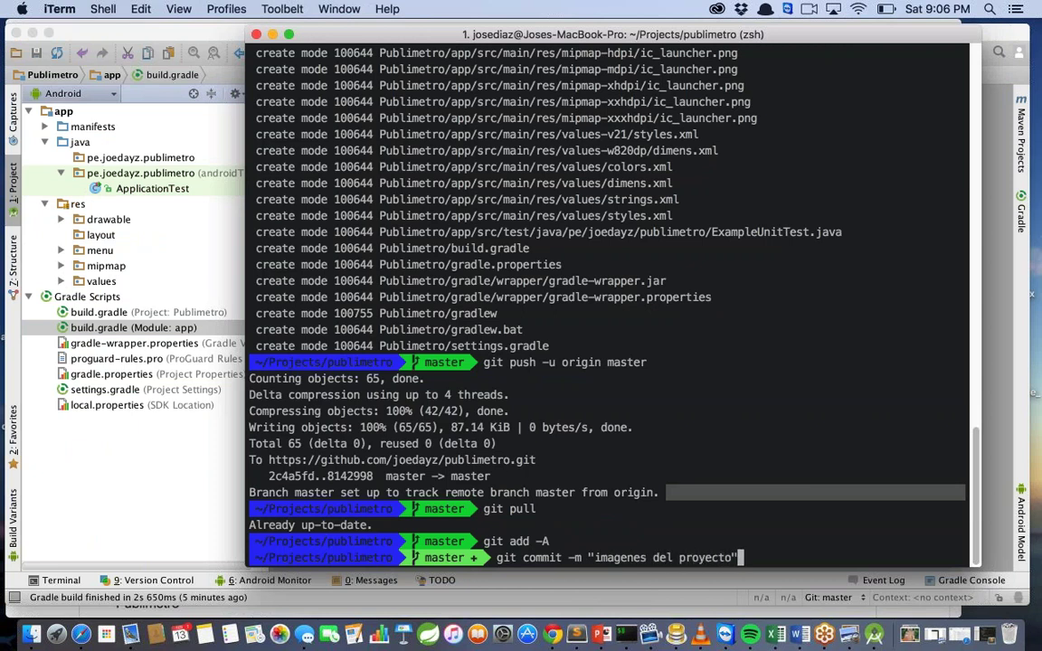
key("Return")
Push the commit to GitHub with git push -u origin master
type("gitpush")
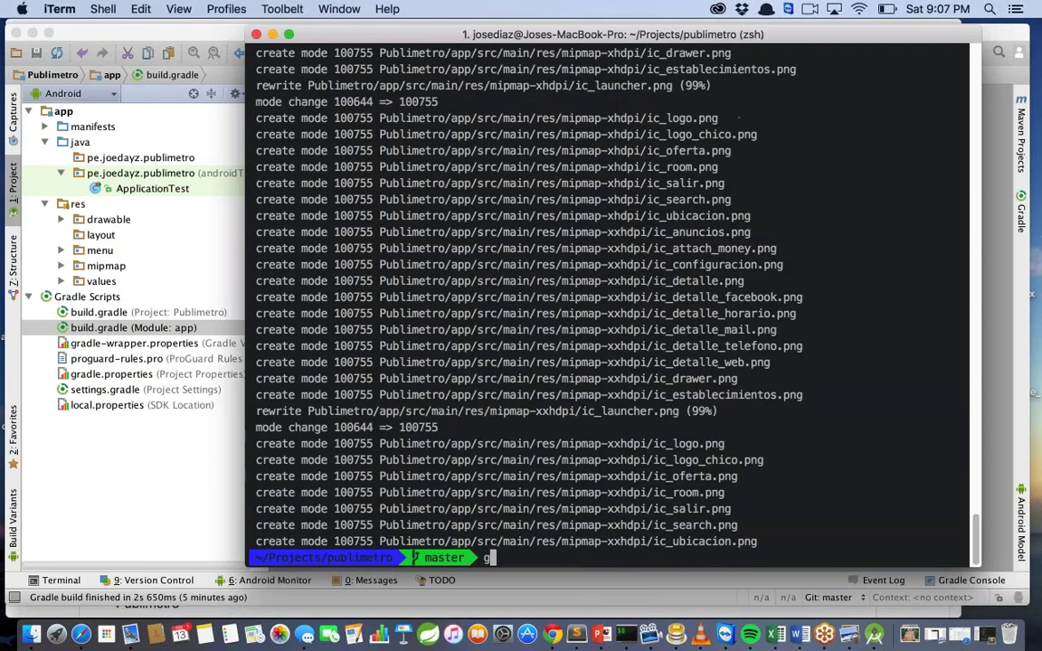
type("sh -u origin master")
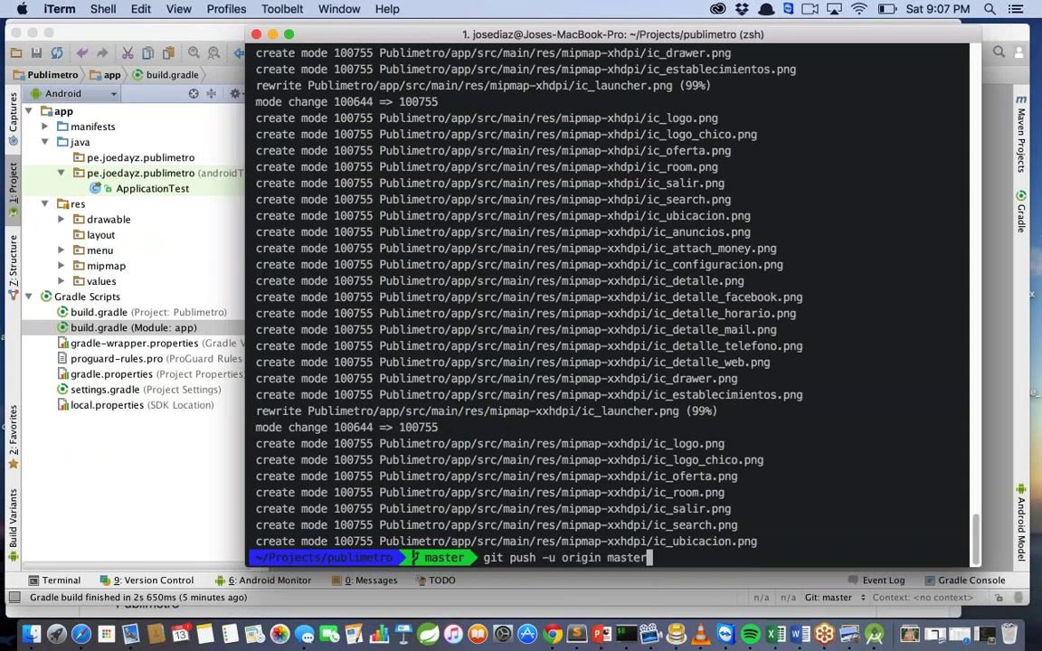
key("Return")
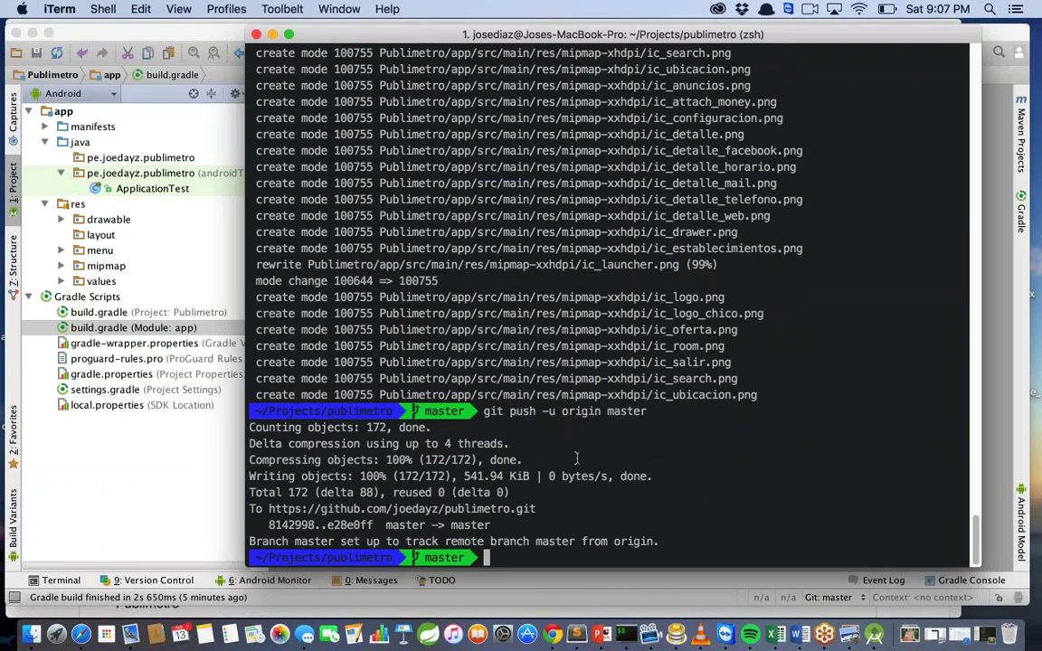
Switch to Chrome, reload the publimetro GitHub repository and browse to Publimetro/app/src/main/res to check the pushed resource folders
left_click(552, 635)
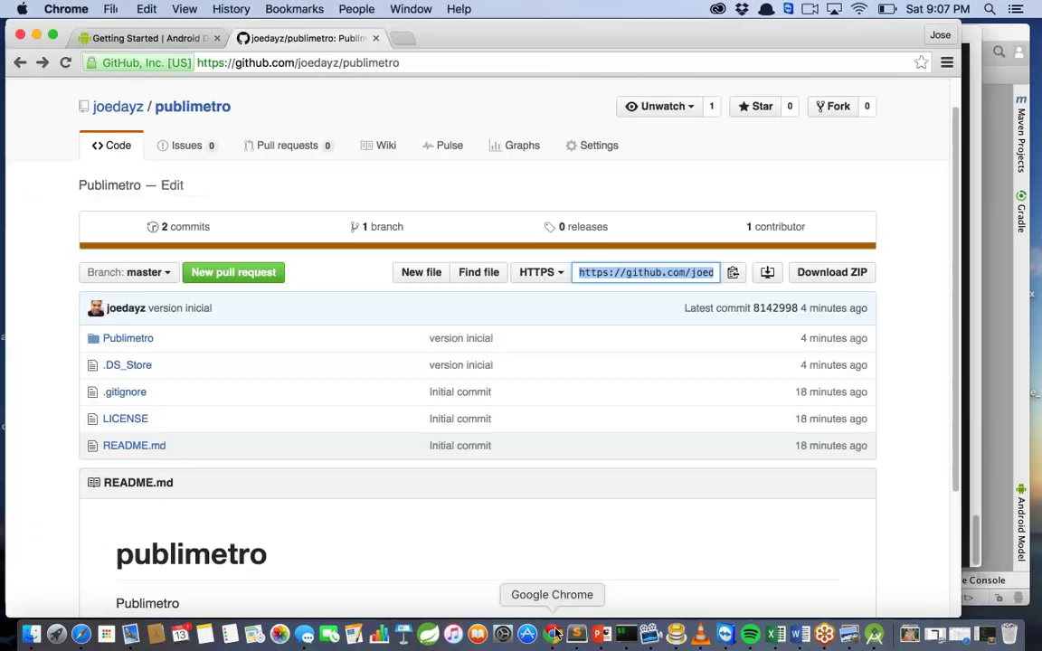
key("super+r")
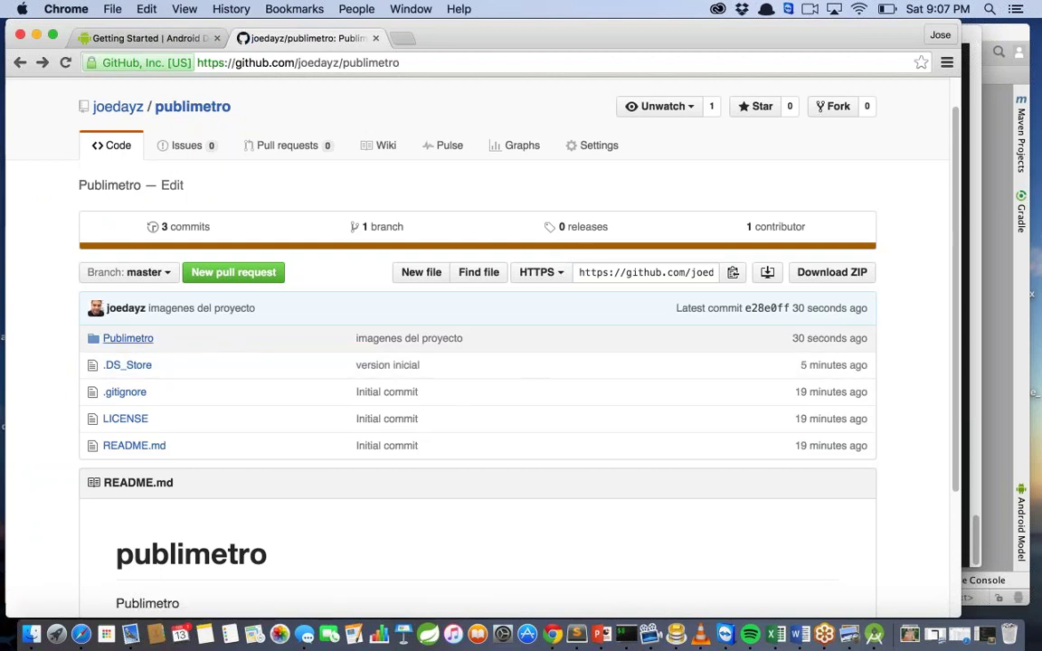
left_click(128, 339)
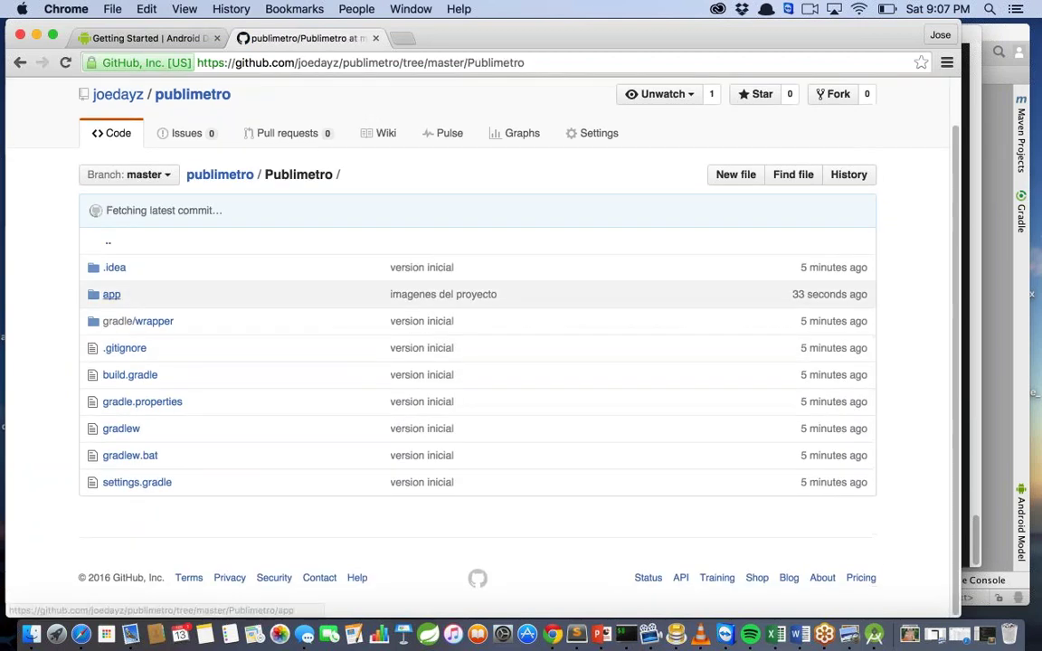
left_click(111, 294)
left_click(115, 316)
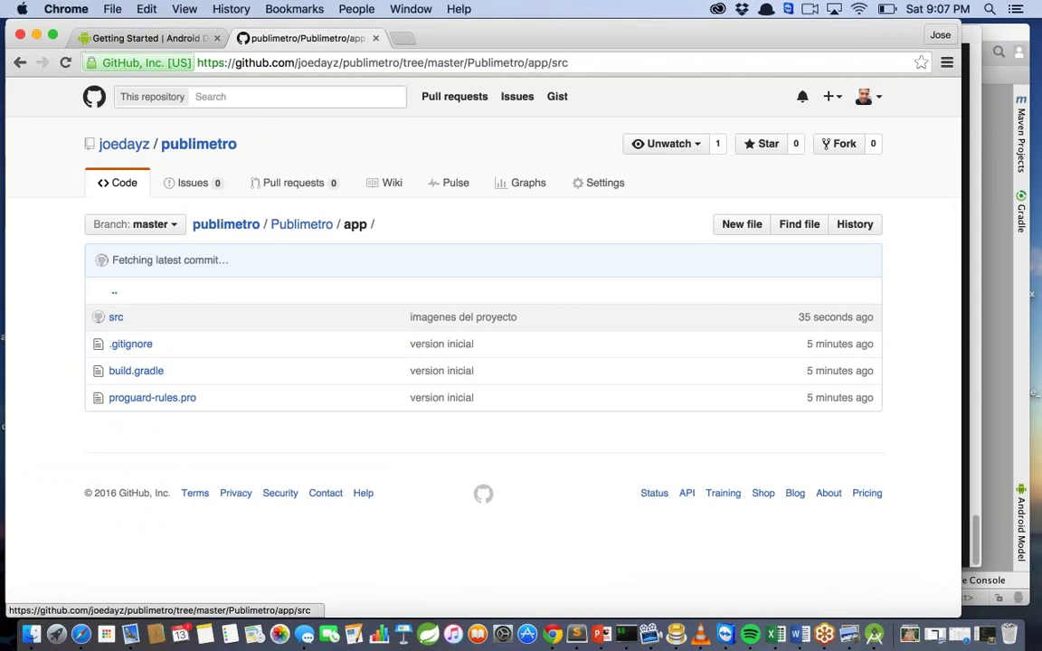
left_click(113, 344)
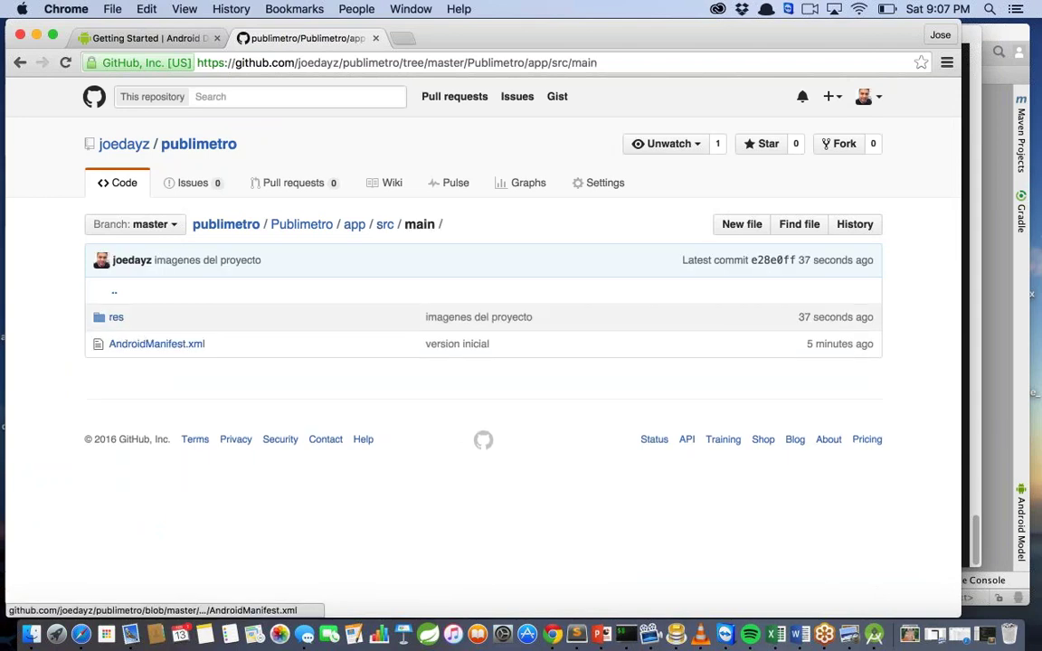
left_click(116, 316)
scroll(362, 465, "down", 4)
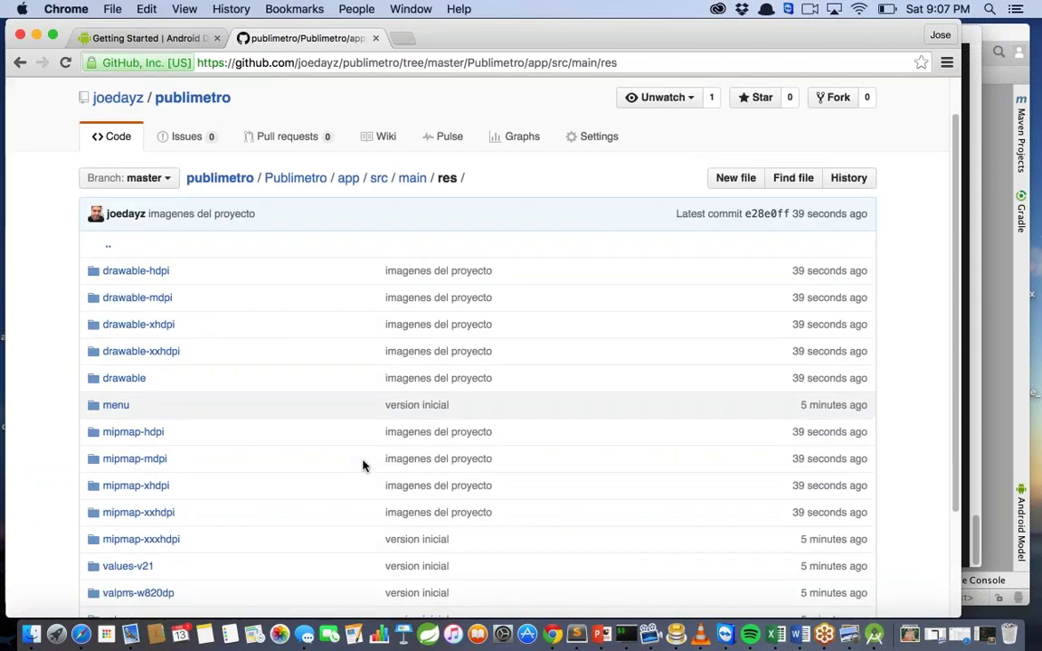
scroll(362, 465, "up", 2)
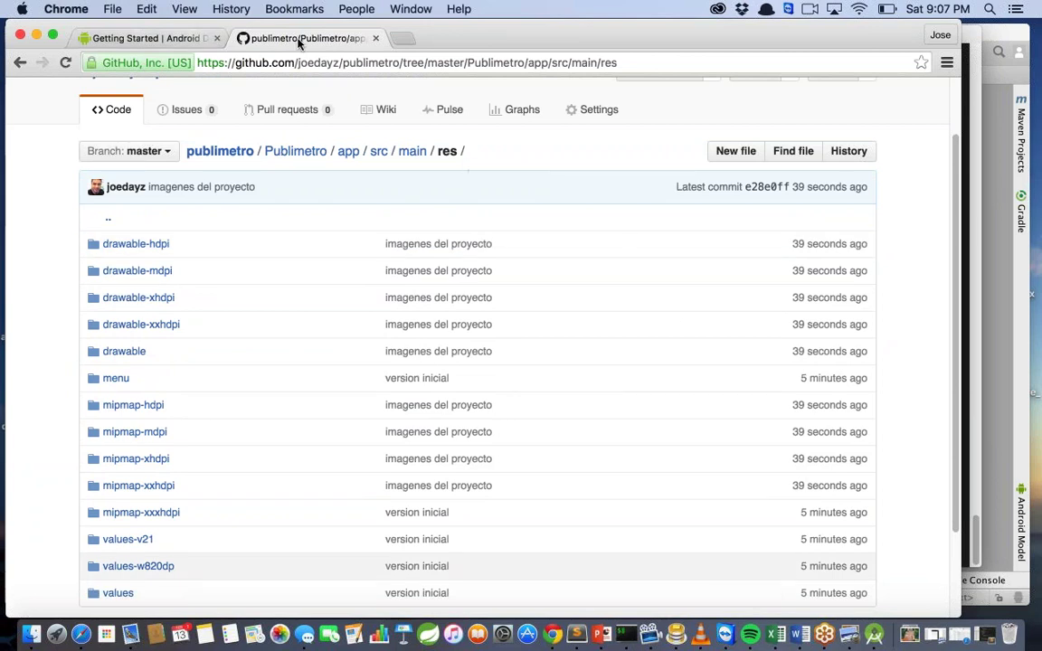
Return to Android Studio and view the hdpi, mdpi, xhdpi and xxhdpi versions of the drawable ic_anuncios.png
left_click(35, 35)
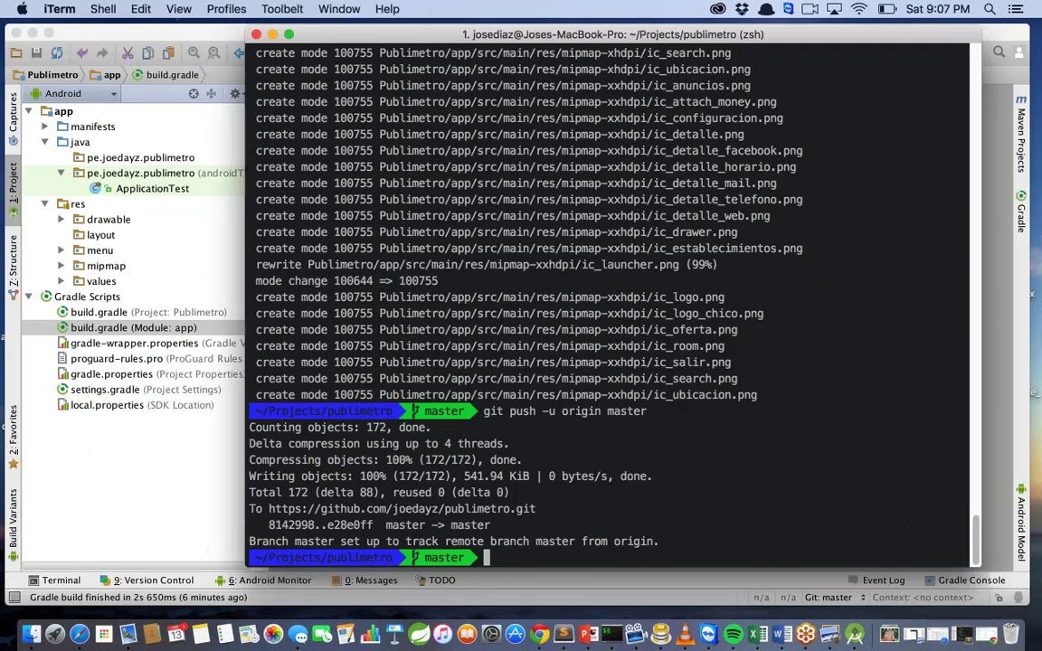
left_click(272, 35)
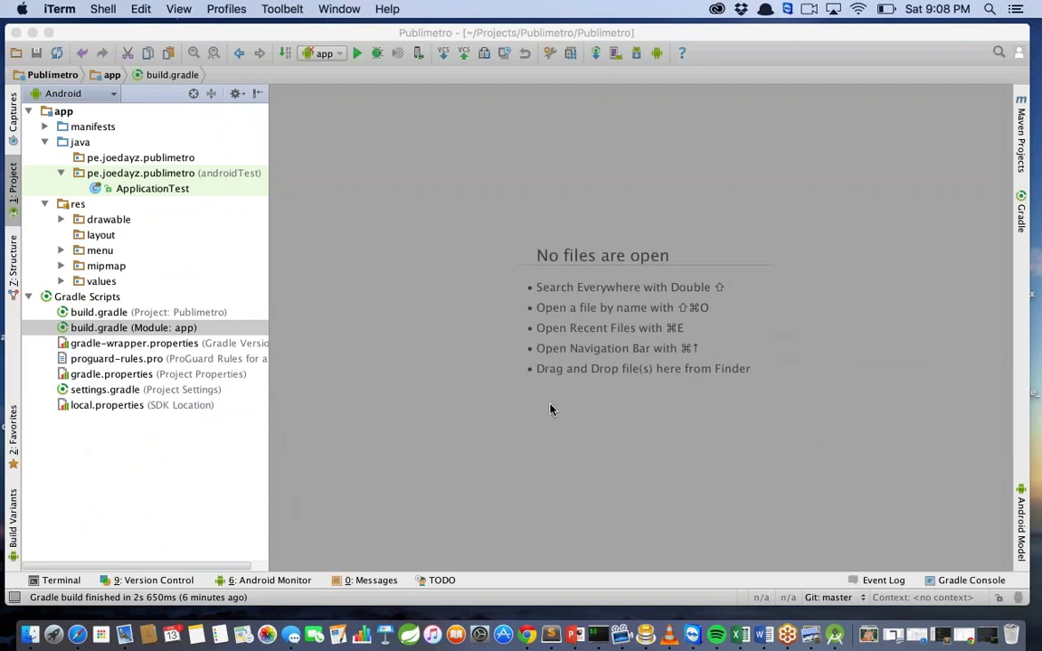
left_click(60, 219)
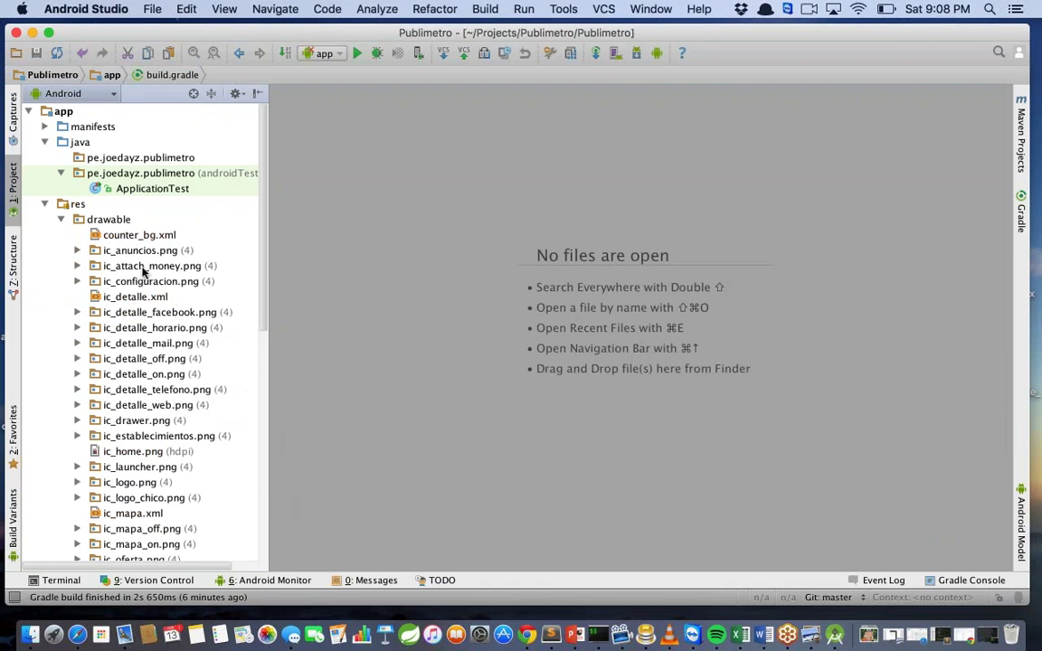
left_click(77, 250)
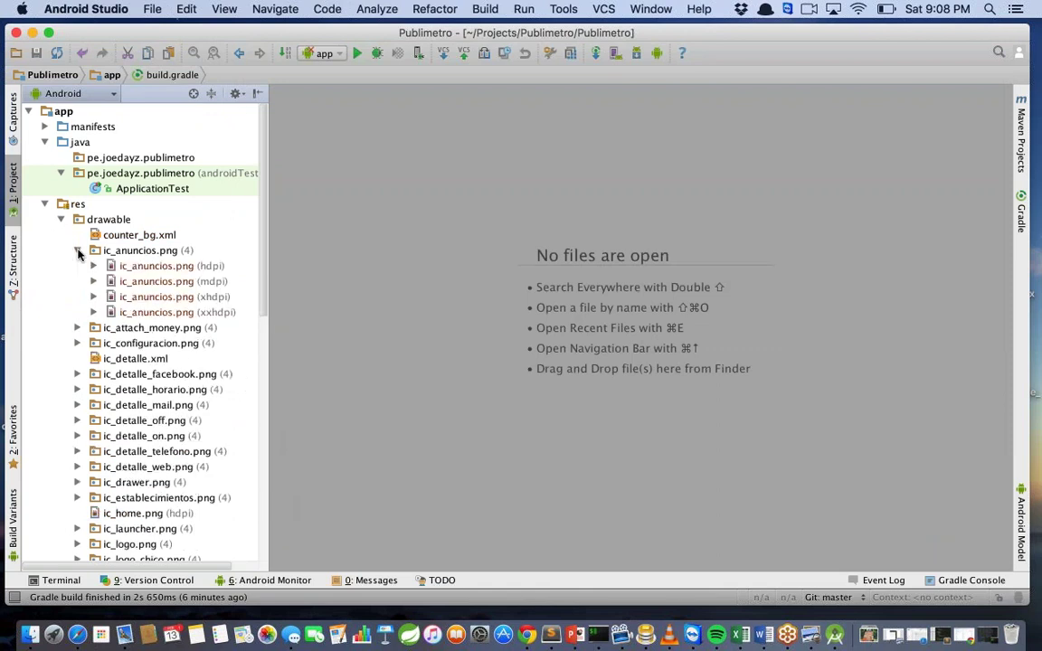
double_click(179, 267)
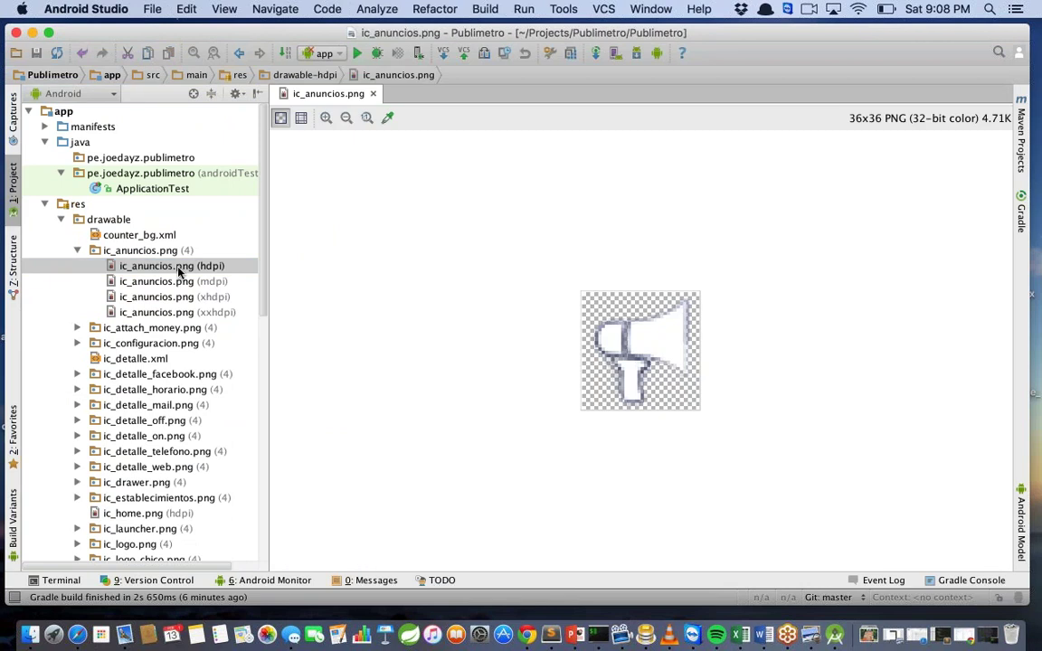
double_click(178, 283)
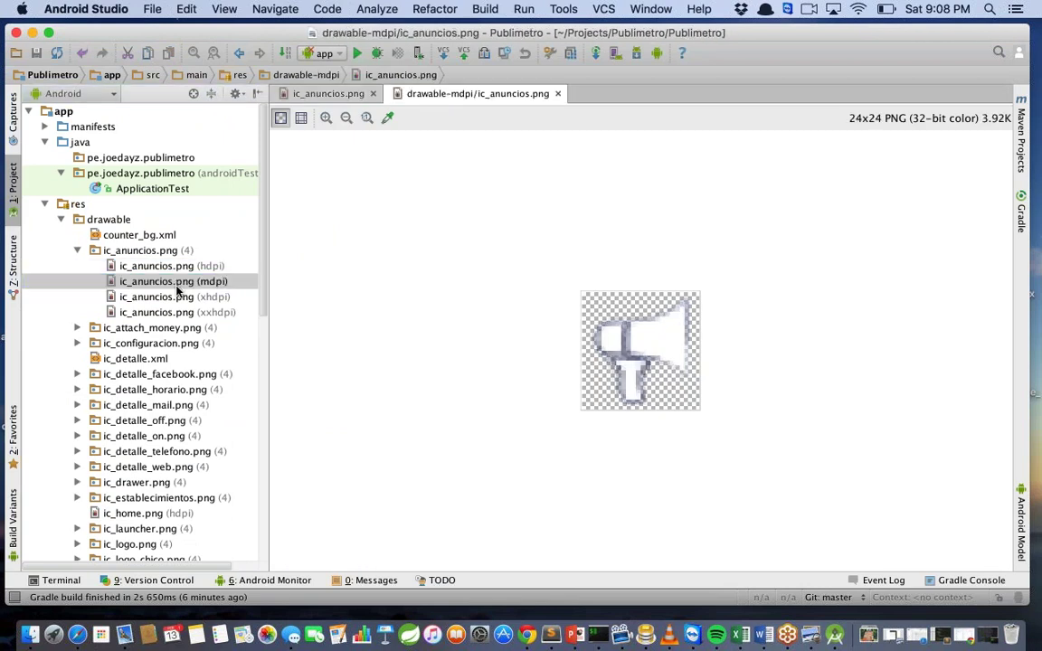
double_click(177, 298)
double_click(177, 313)
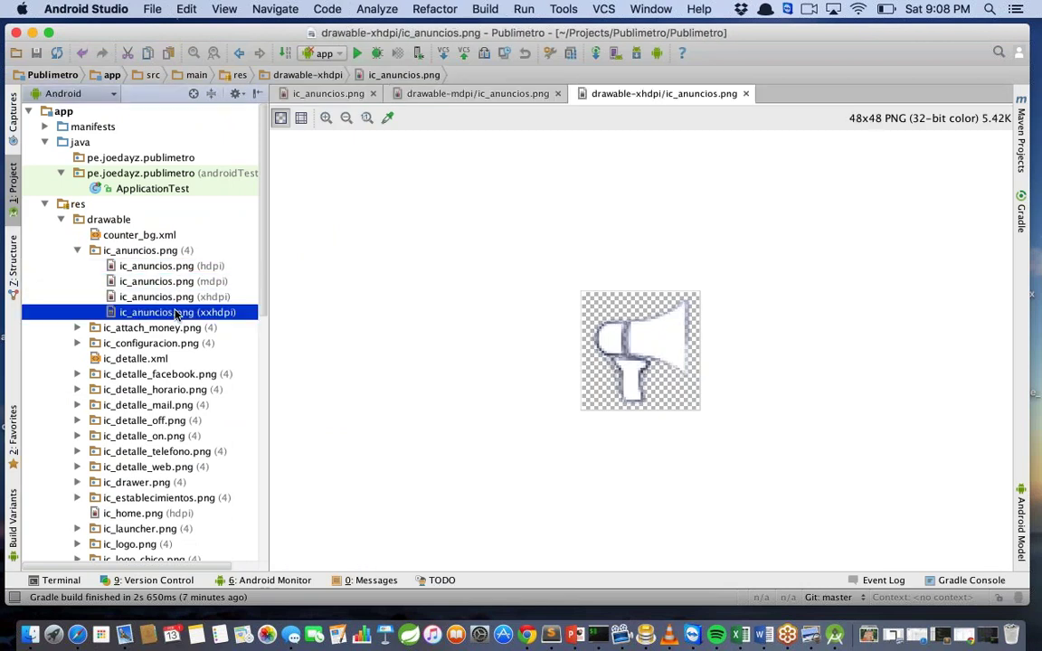
left_click(77, 249)
left_click(62, 220)
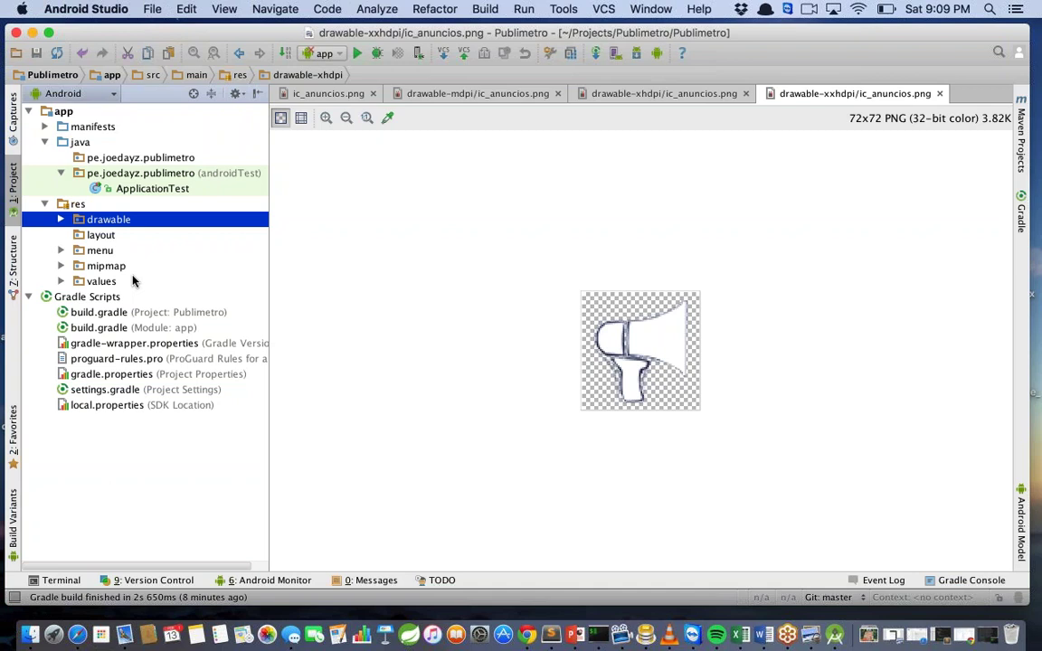
Open AndroidManifest.xml and the app module's build.gradle to compare the manifest with the SDK version settings
left_click(45, 126)
left_click(115, 142)
double_click(115, 142)
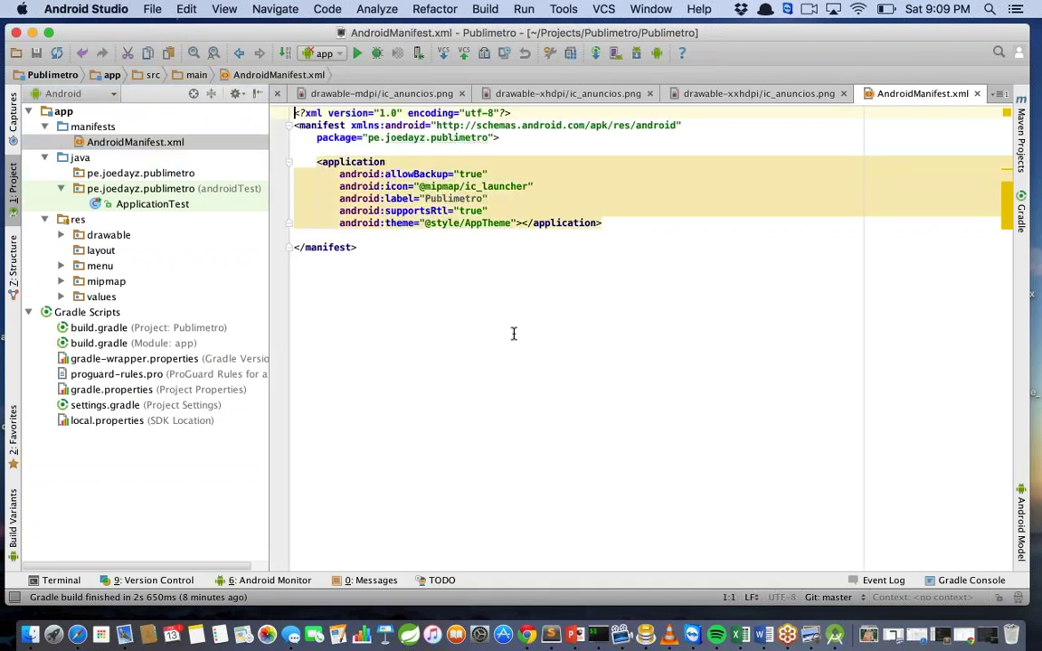
left_click(476, 151)
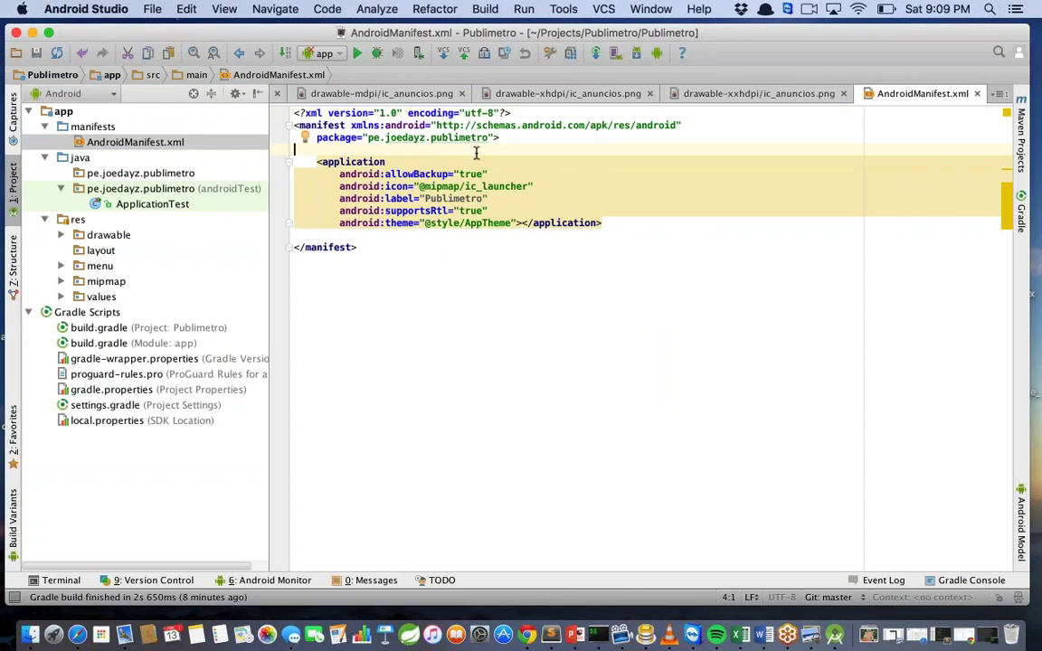
double_click(136, 345)
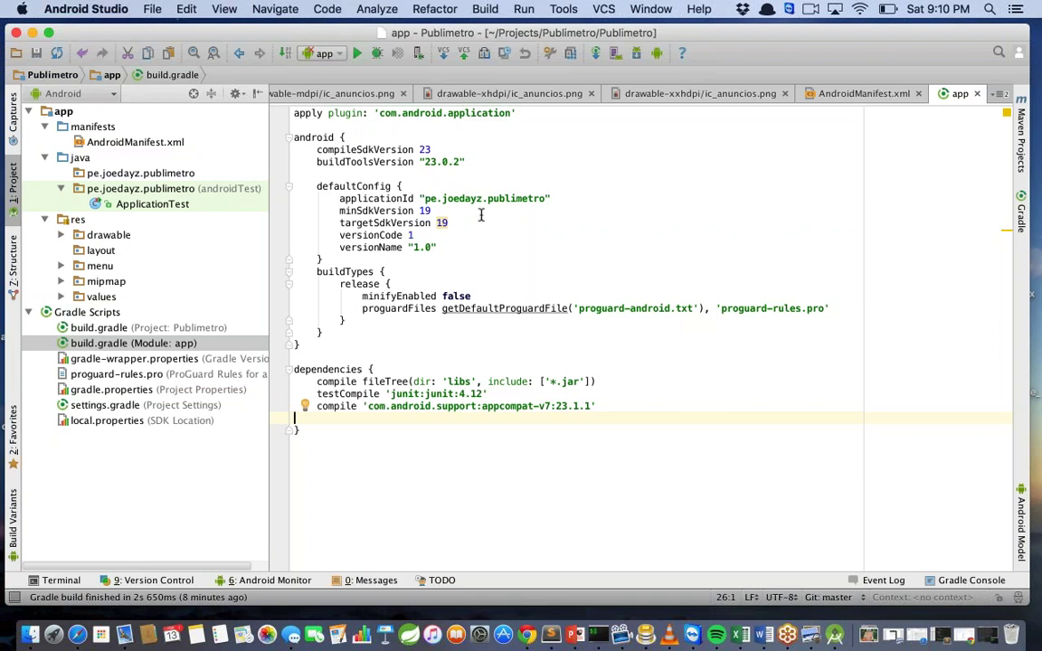
In AndroidManifest.xml, put the closing application tag on its own line with blank lines inside the application element
double_click(129, 138)
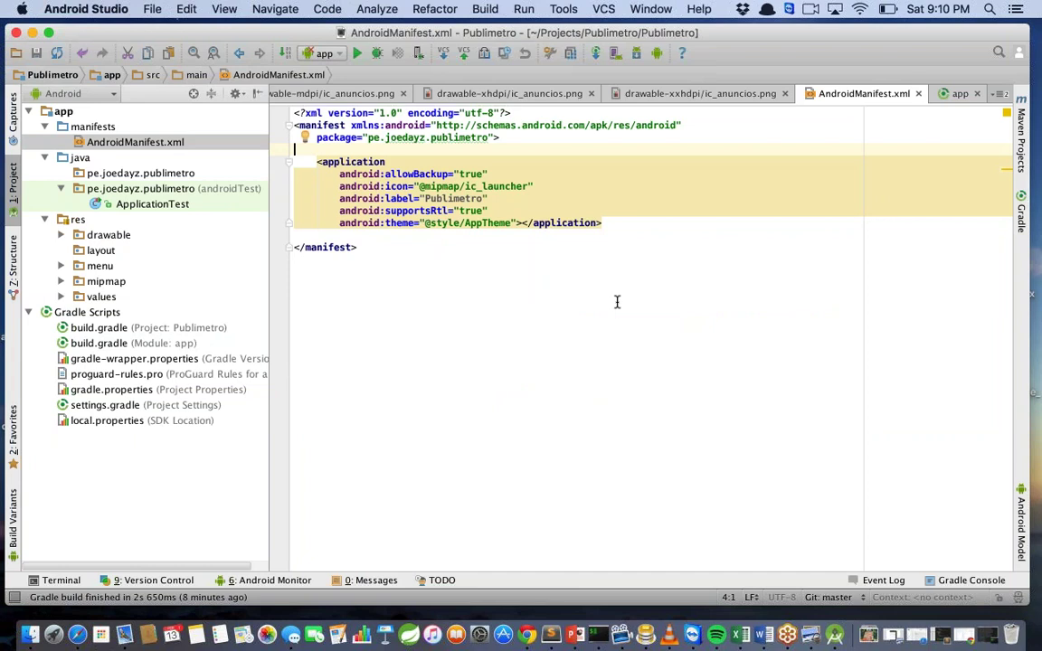
left_click(520, 222)
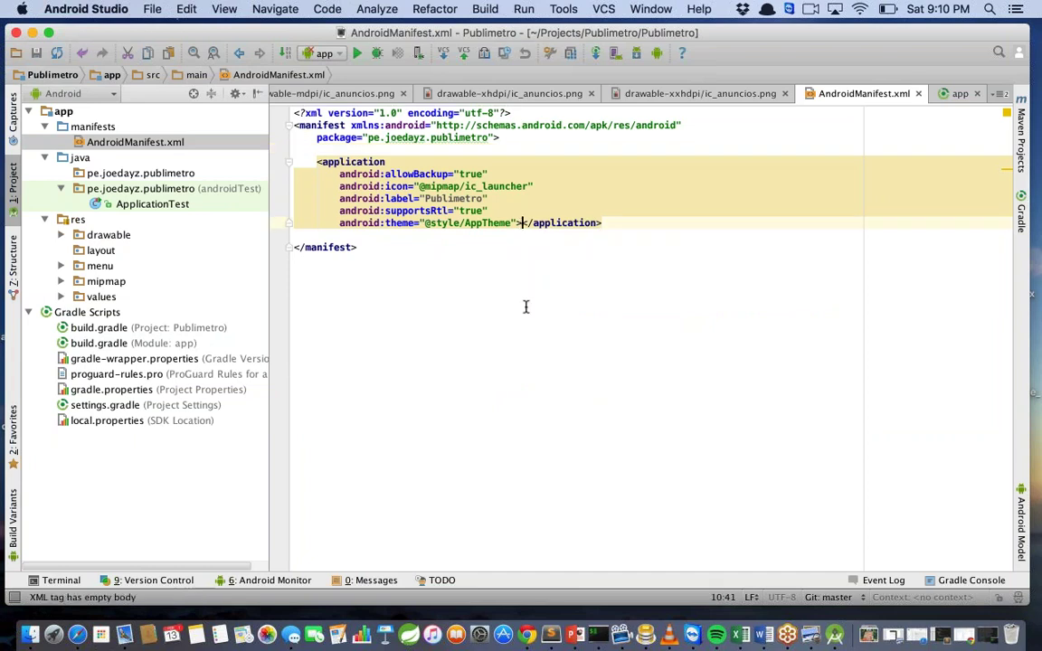
key("Return")
key("Return")
key("Return")
key("Return")
key("Up")
key("Up")
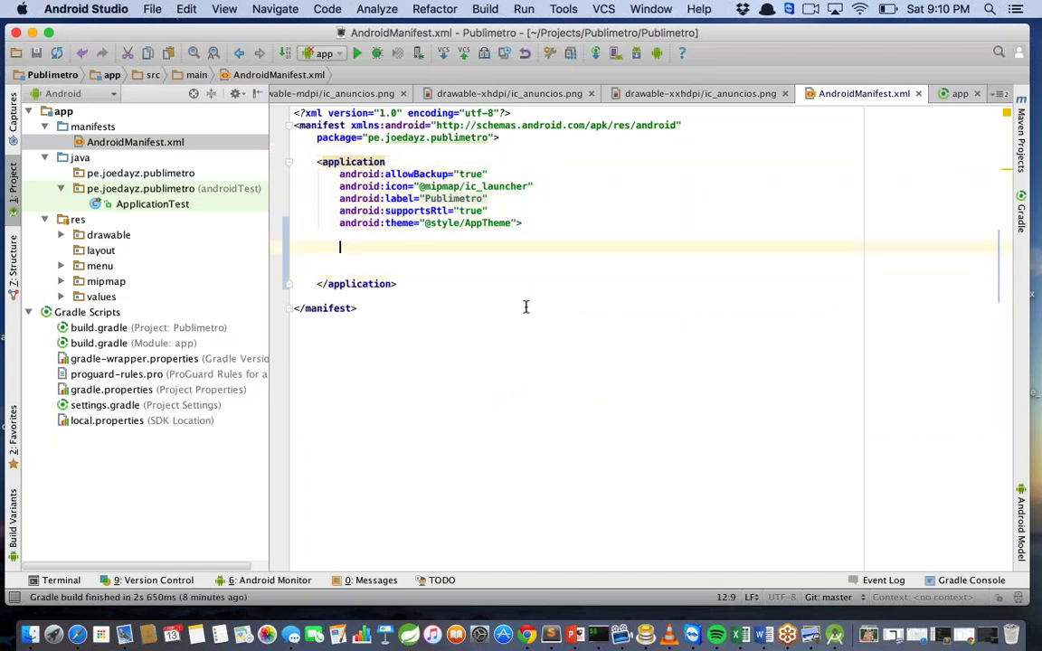
key("Up")
key("Up")
key("Up")
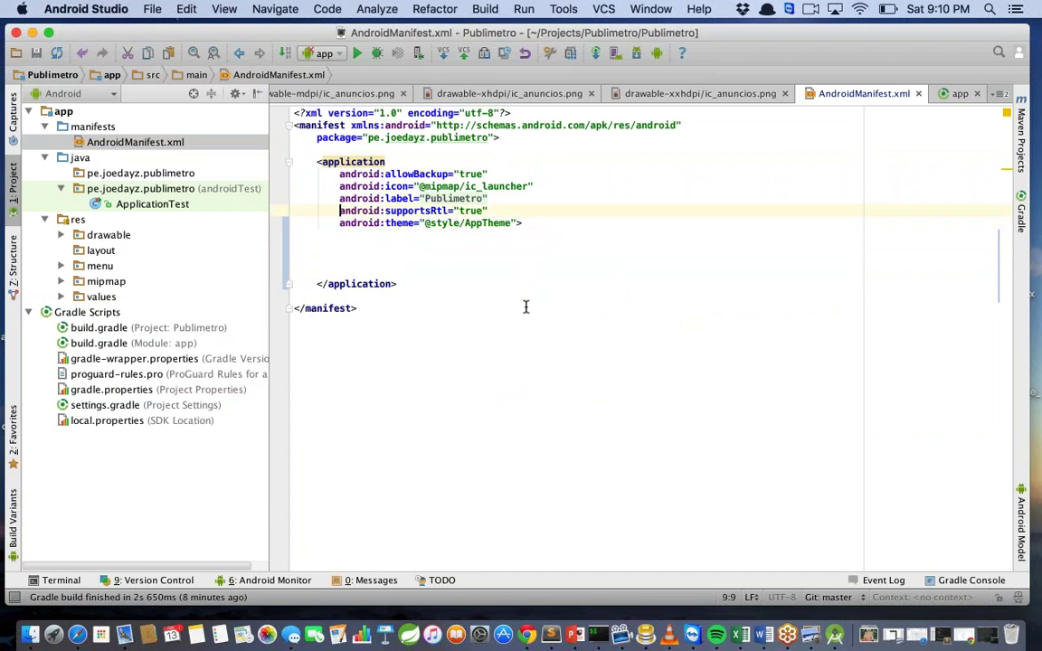
Add blank lines below the package attribute in the manifest and start a uses-sdk tag above the application element
left_click_drag(490, 137, 365, 137)
left_click(540, 137)
key("Return")
key("Return")
key("Return")
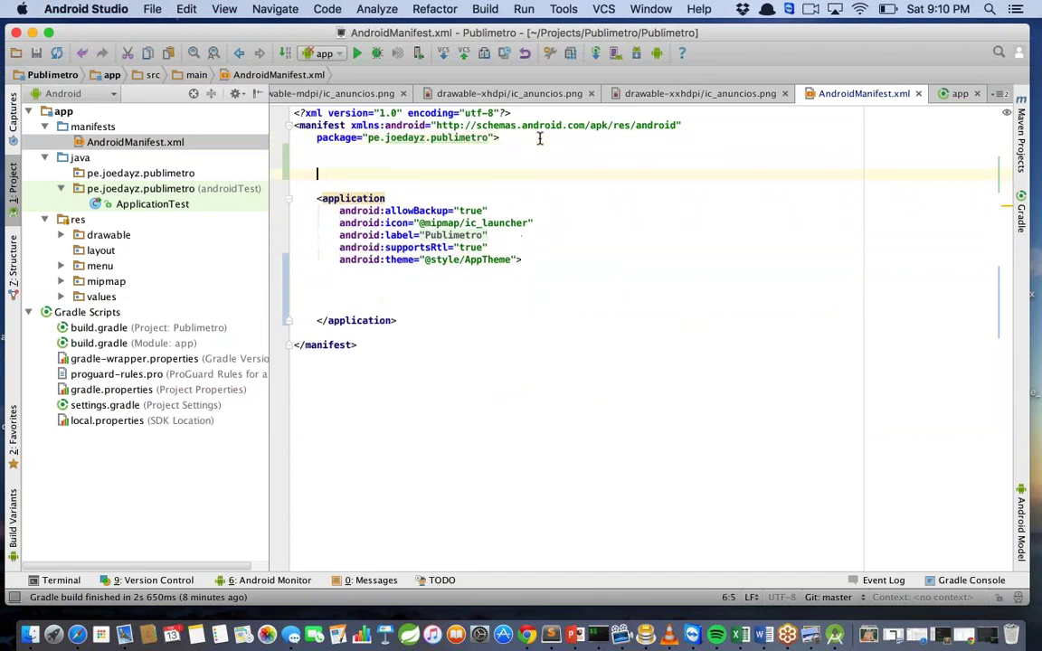
type("<us")
key("Down")
key("Down")
key("Down")
key("Down")
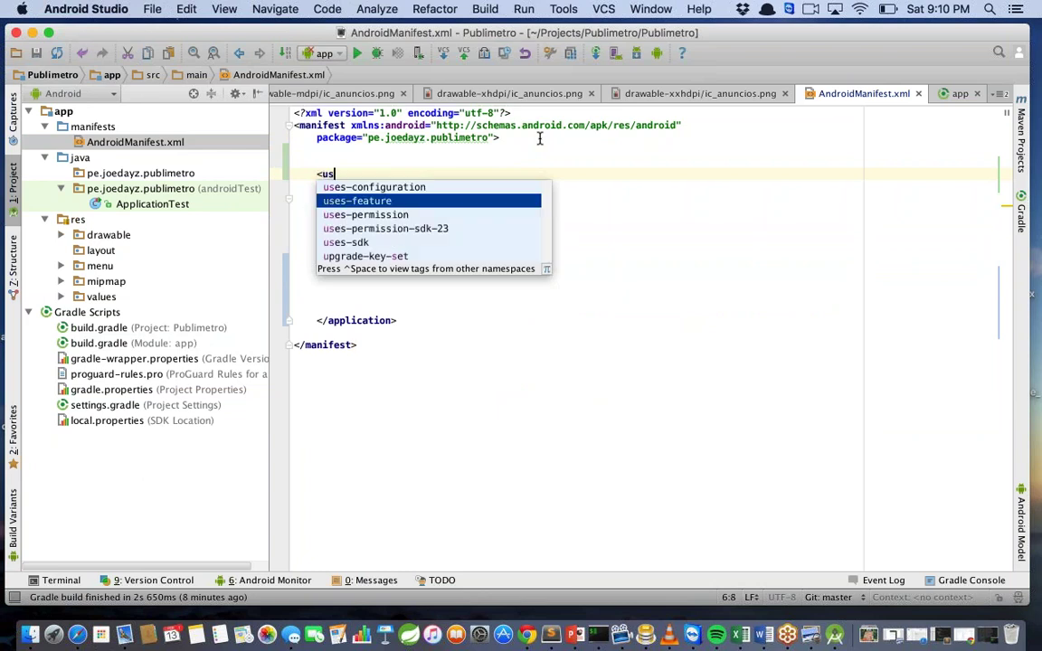
key("Return")
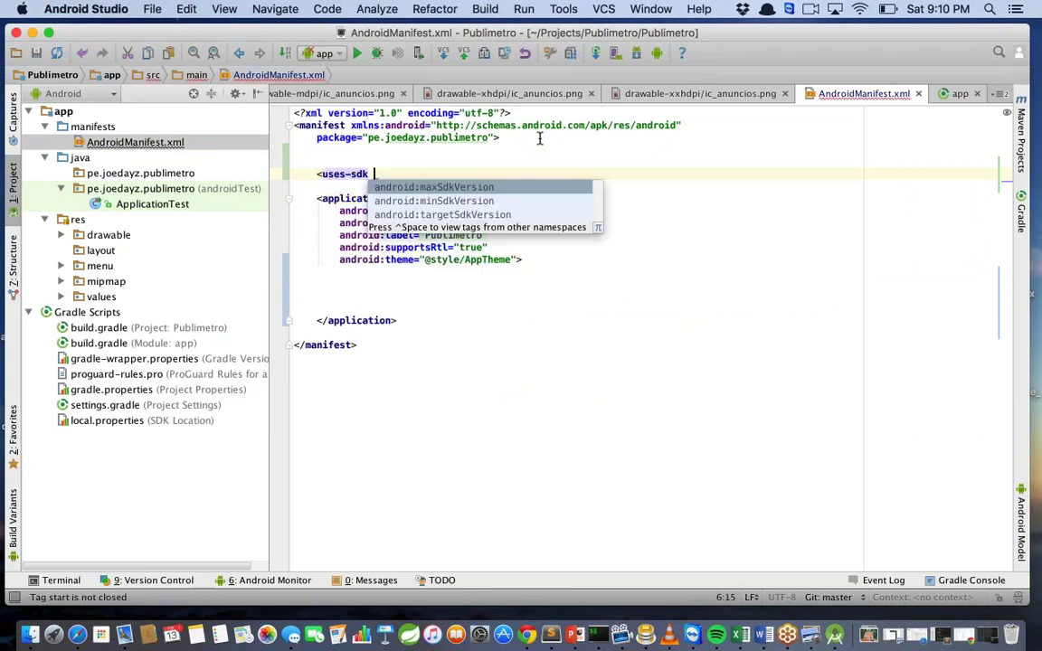
key("Return")
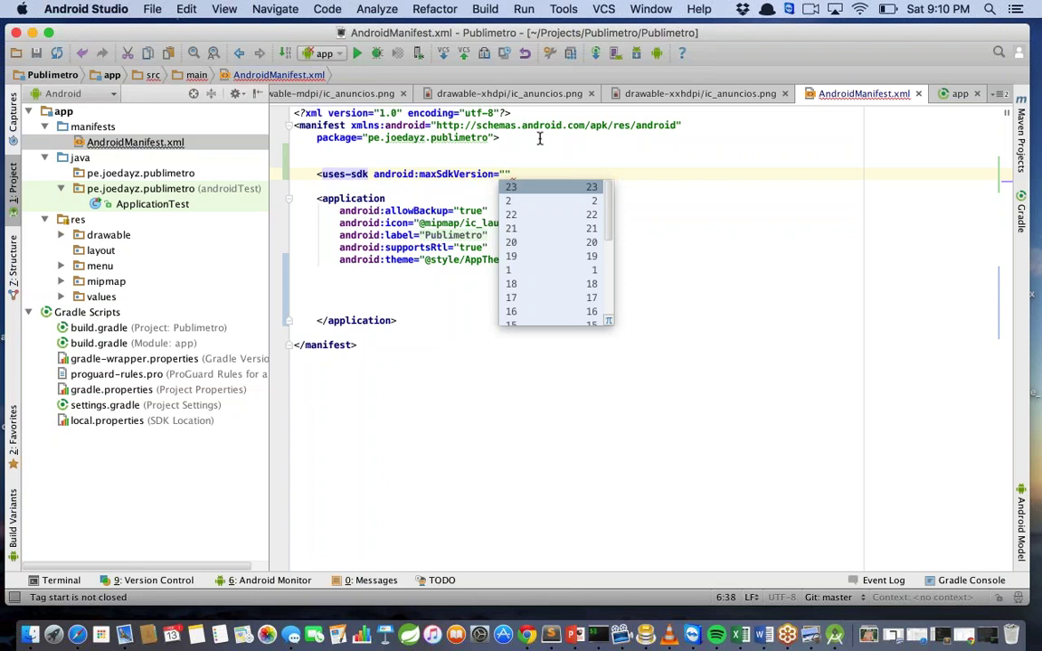
key("alt+Left")
key("alt+Left")
key("alt+Left")
key("alt+Left")
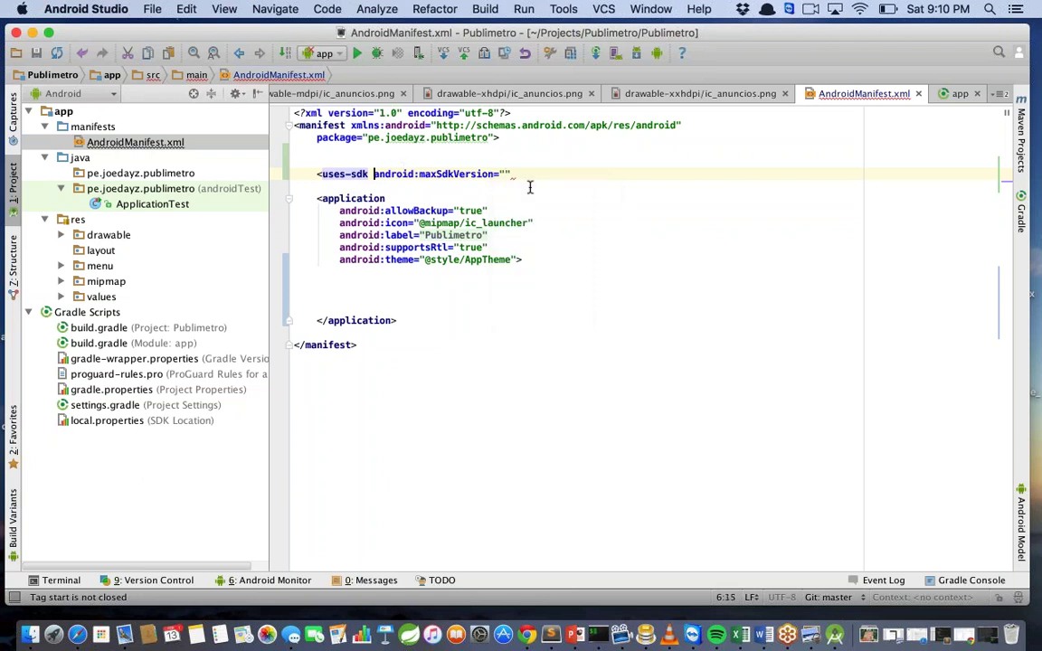
key("shift+Down")
Add the attribute android:minSdkVersion="15" on a new line of the uses-sdk tag
key("Return")
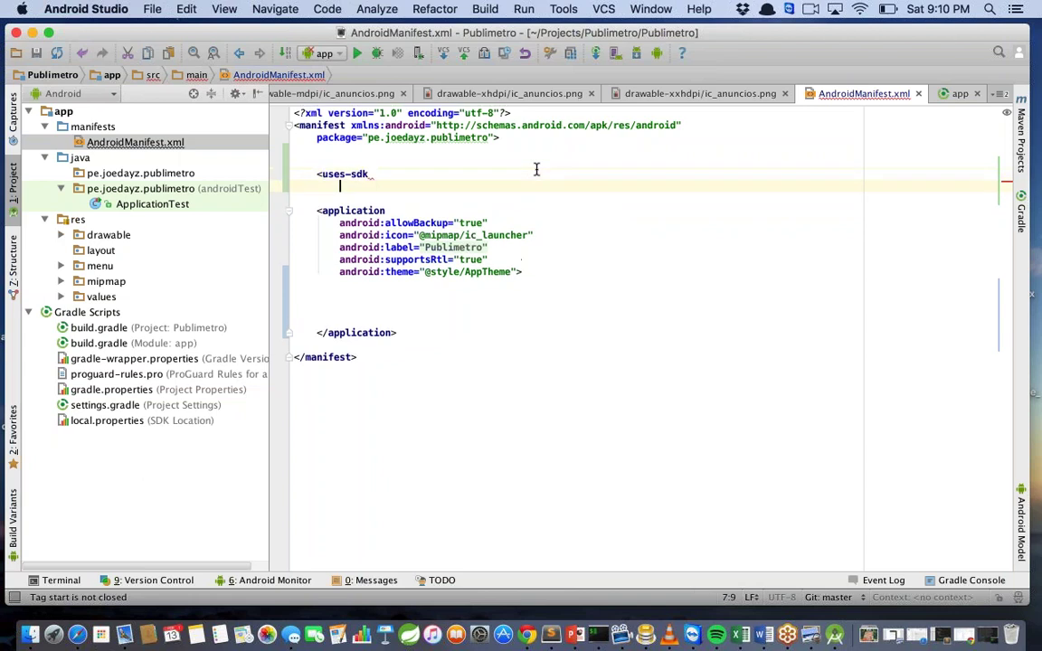
type("min")
key("Return")
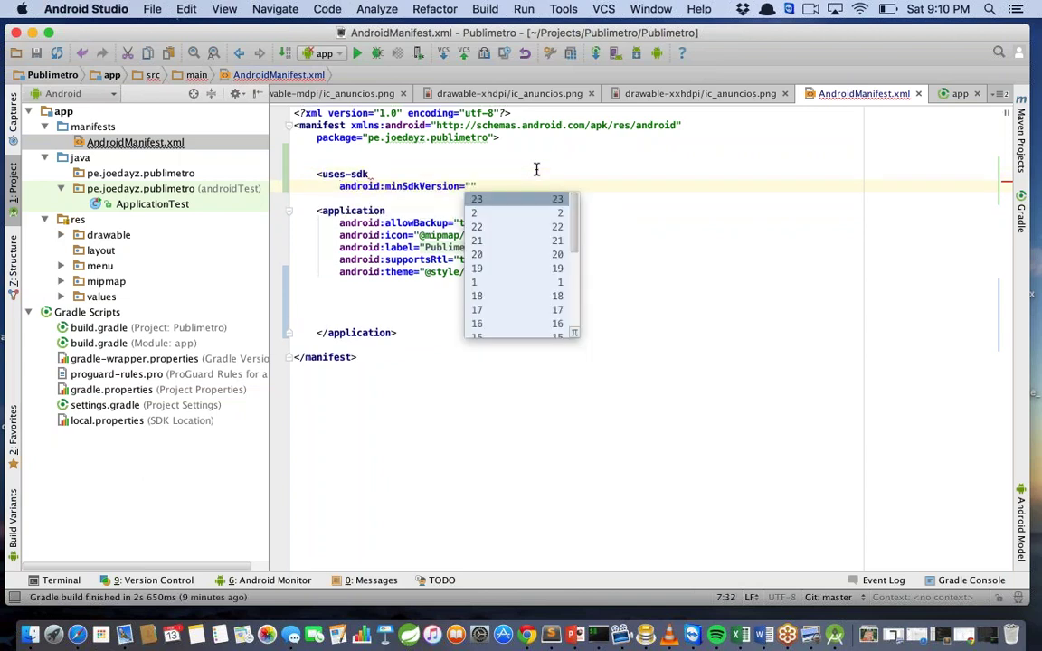
type("15")
key("Return")
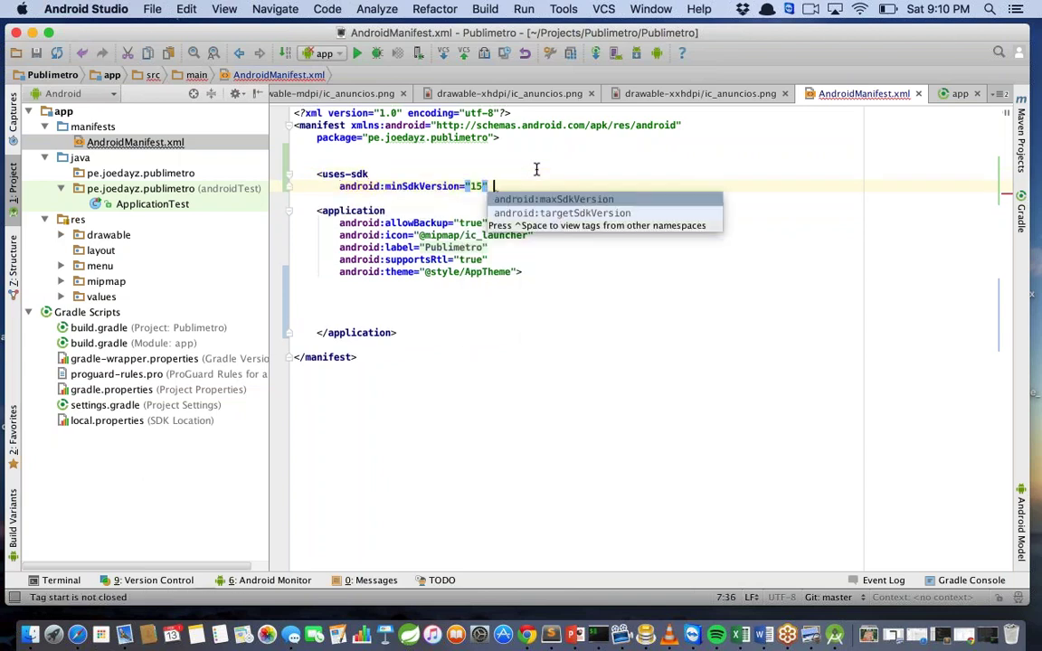
key("Return")
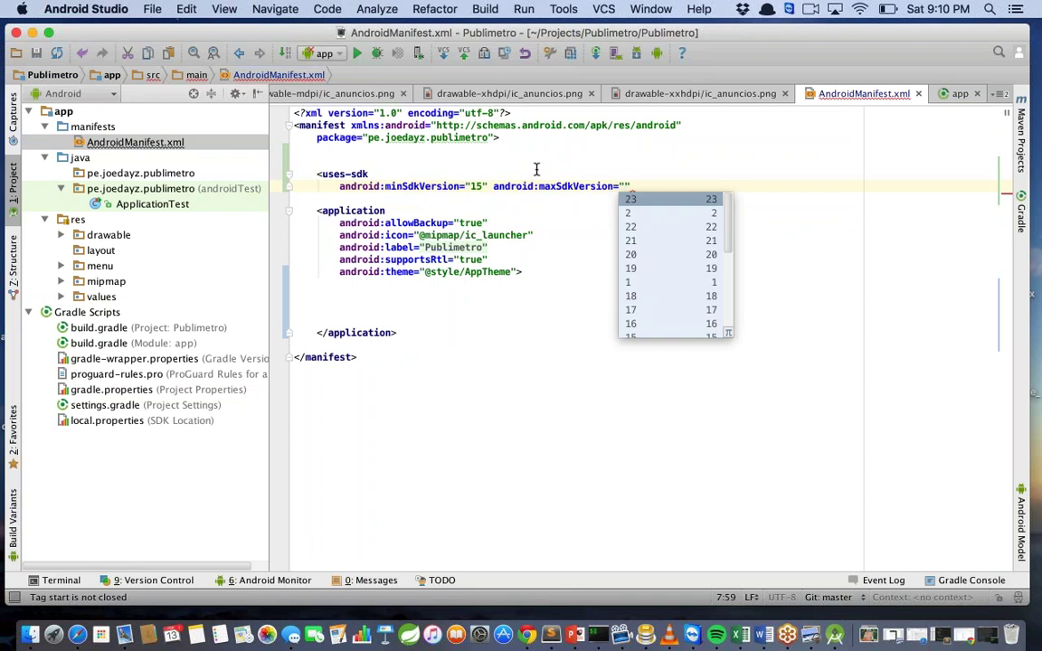
key("Escape")
left_click_drag(631, 186, 495, 187)
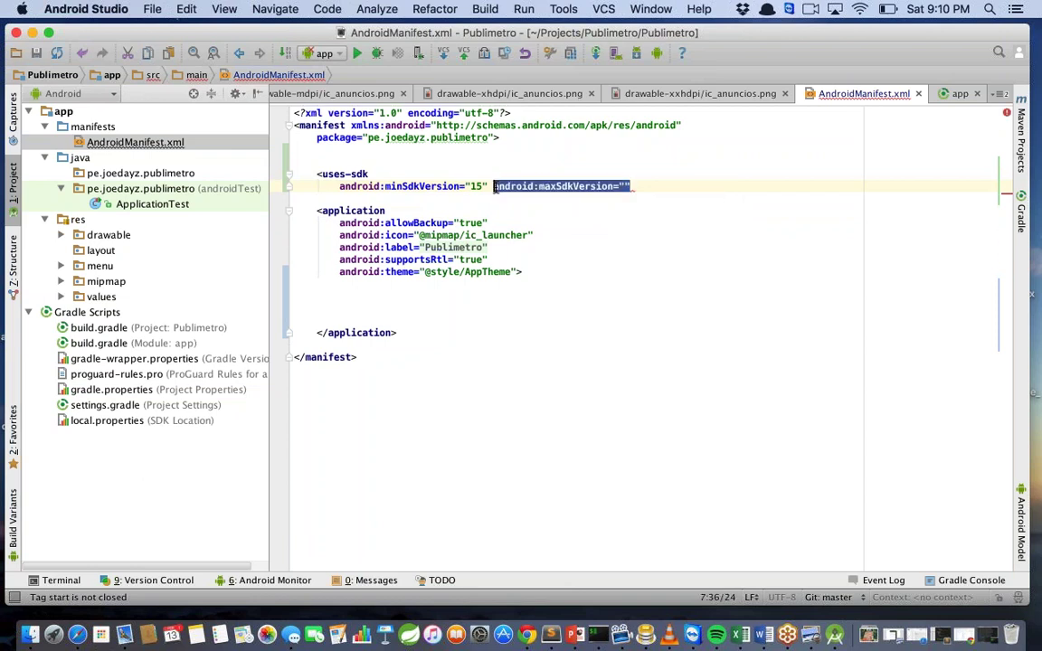
key("BackSpace")
Add android:targetSdkVersion="19" after the minimum SDK attribute and close the uses-sdk tag with />
type("t")
key("Return")
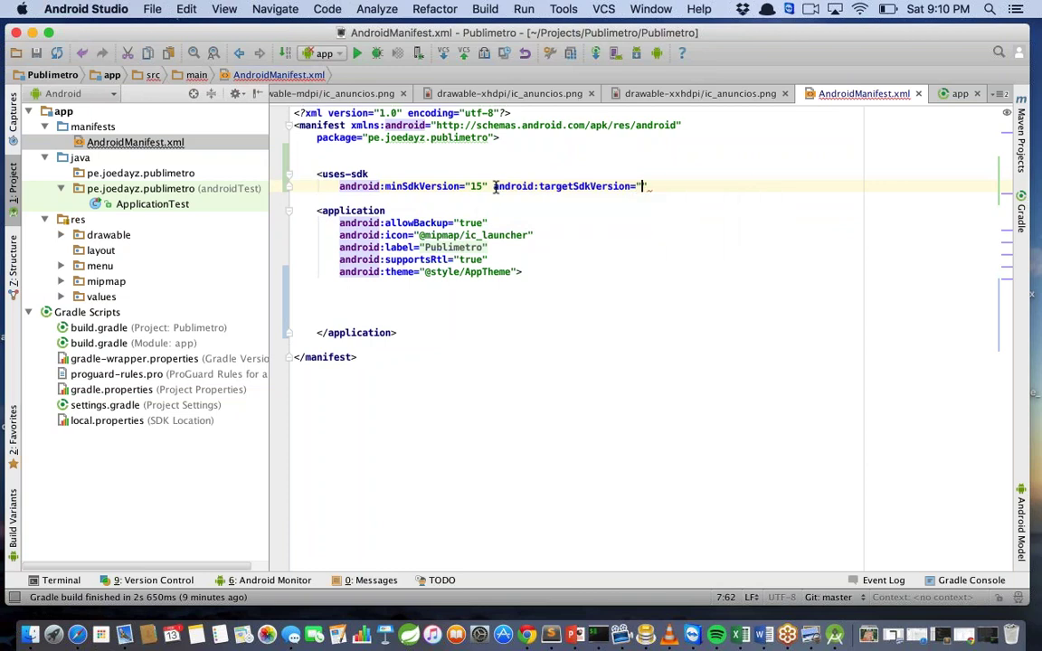
type("19")
key("Return")
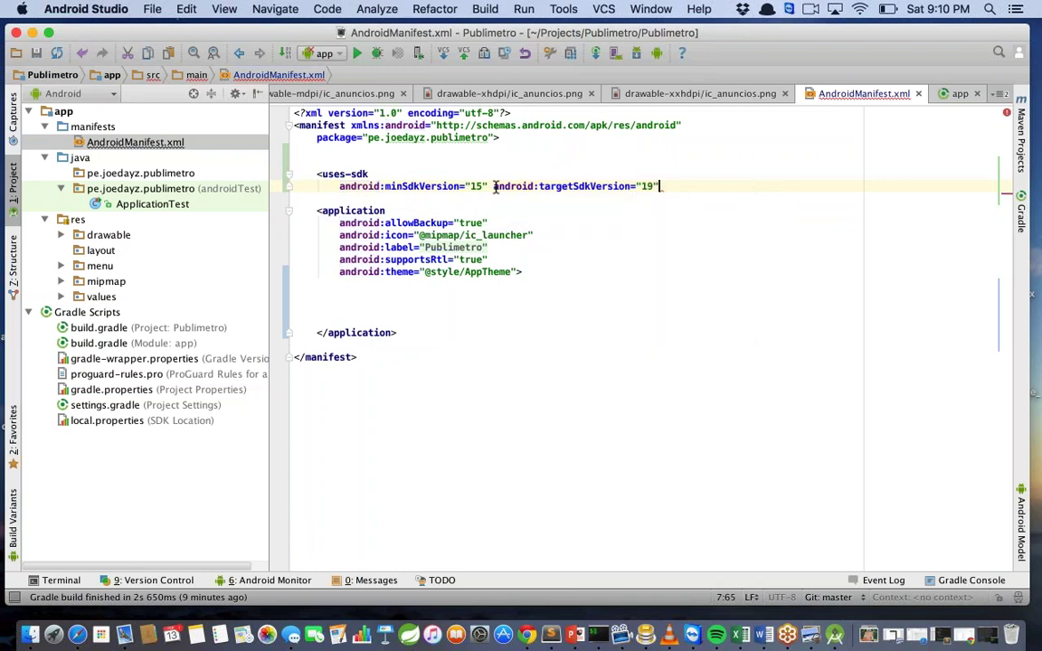
type("/>")
key("Down")
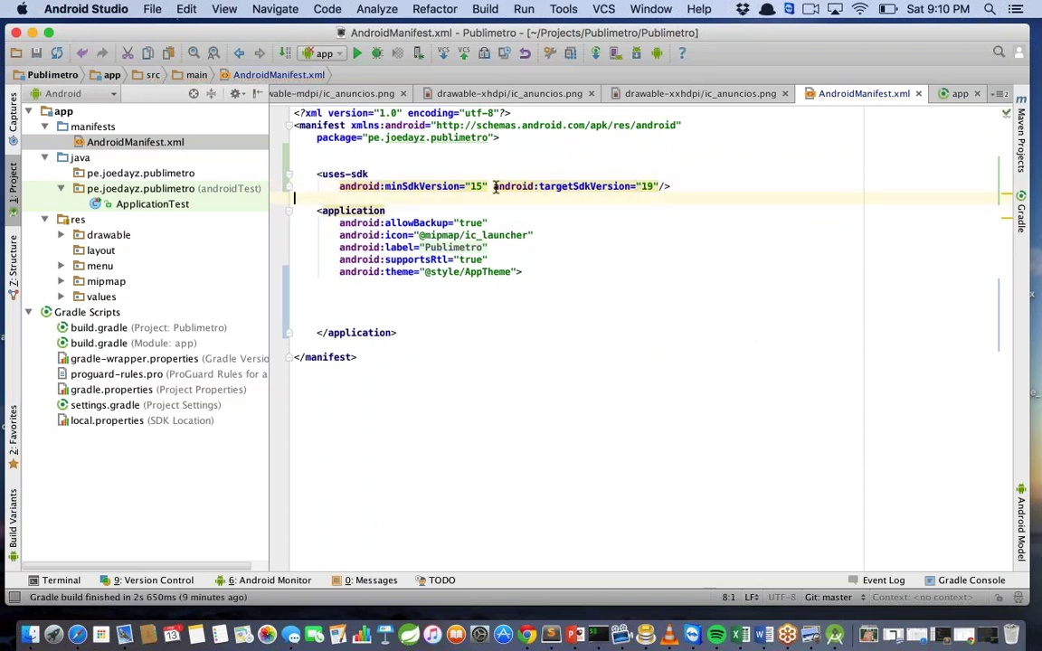
Add blank lines below the uses-sdk element in AndroidManifest.xml and start a uses-permission tag with an android:name attribute
key("Return")
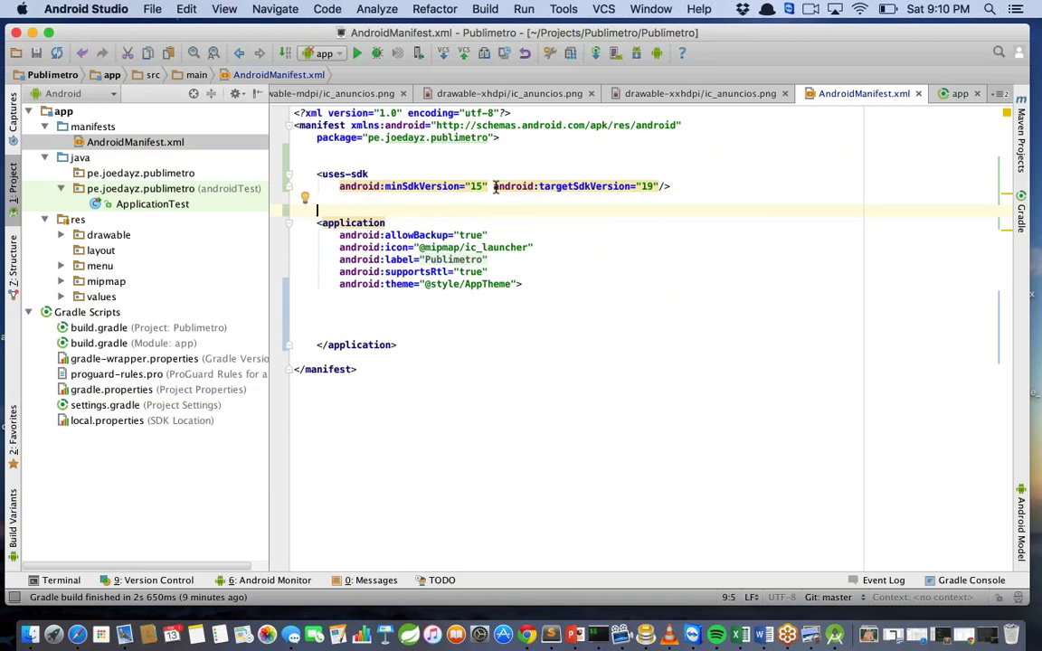
key("Return")
key("Return")
key("Up")
key("Up")
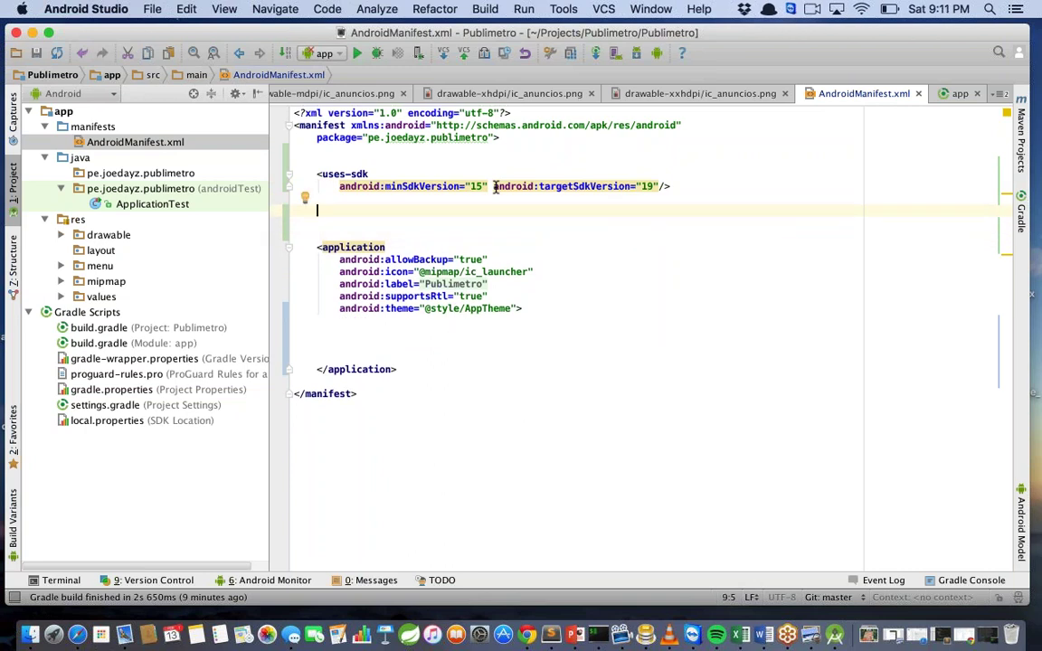
type("<u")
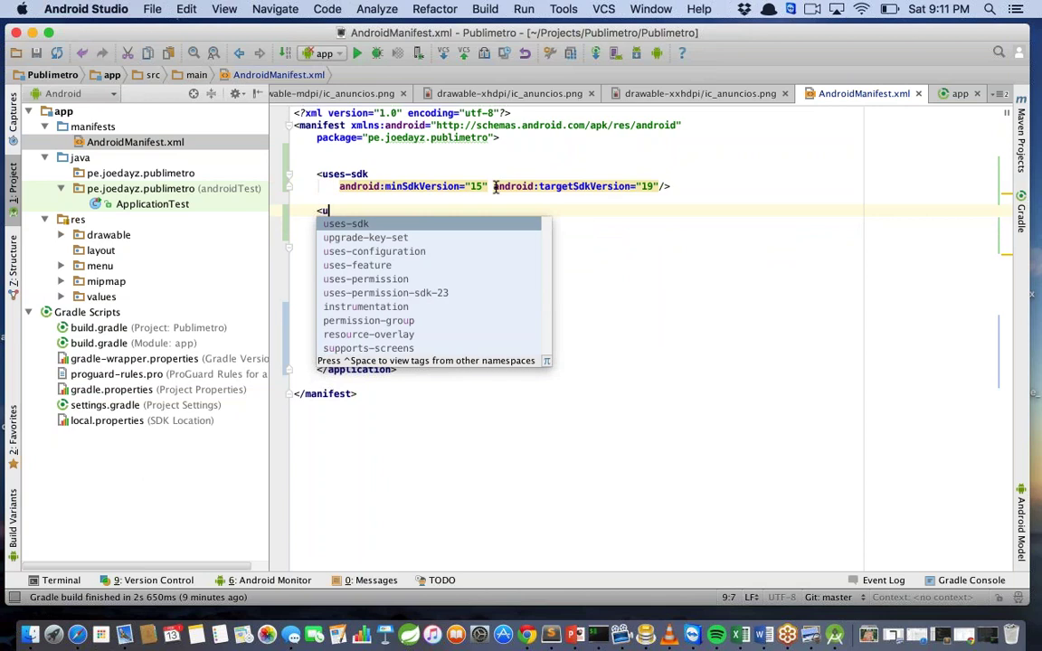
key("Down")
key("Down")
key("Down")
key("Down")
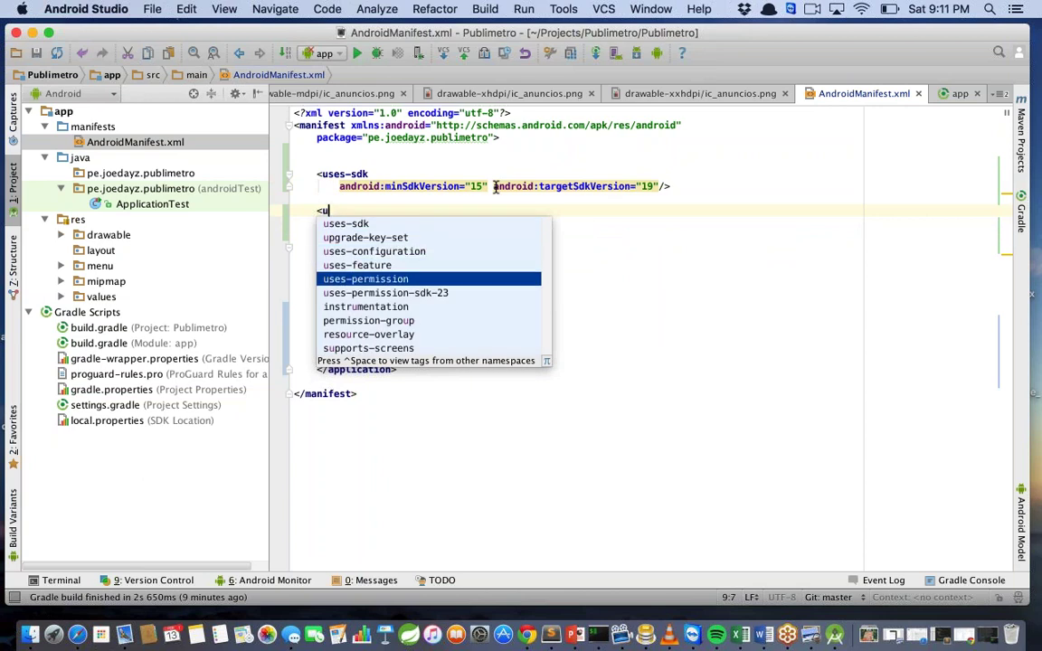
key("Return")
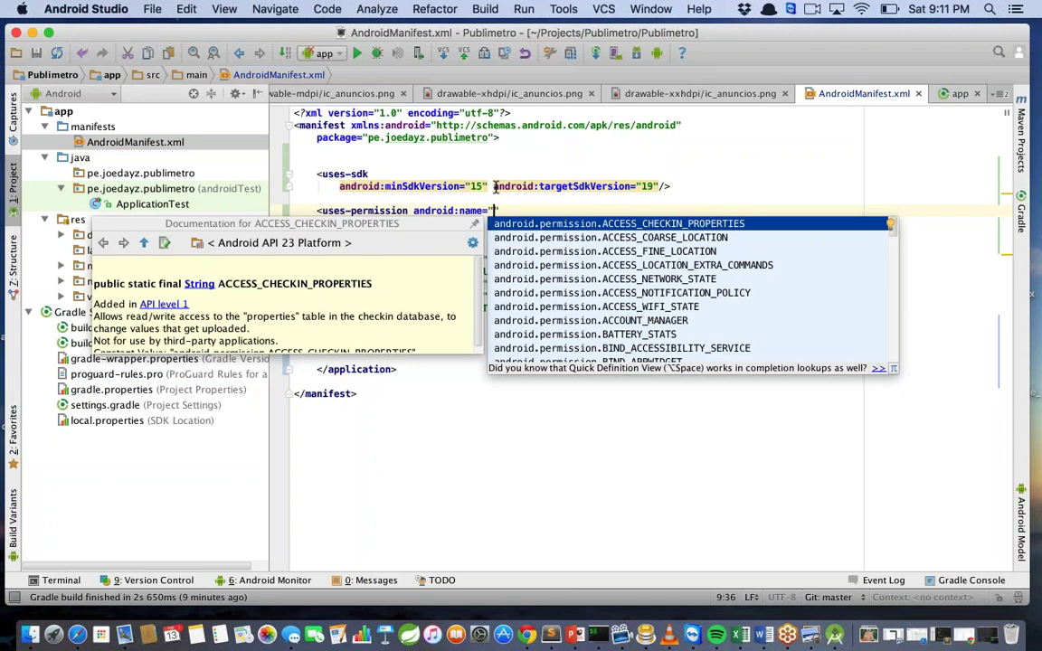
Set the uses-permission name to android.permission.INTERNET and close the tag with />
type("INTERN")
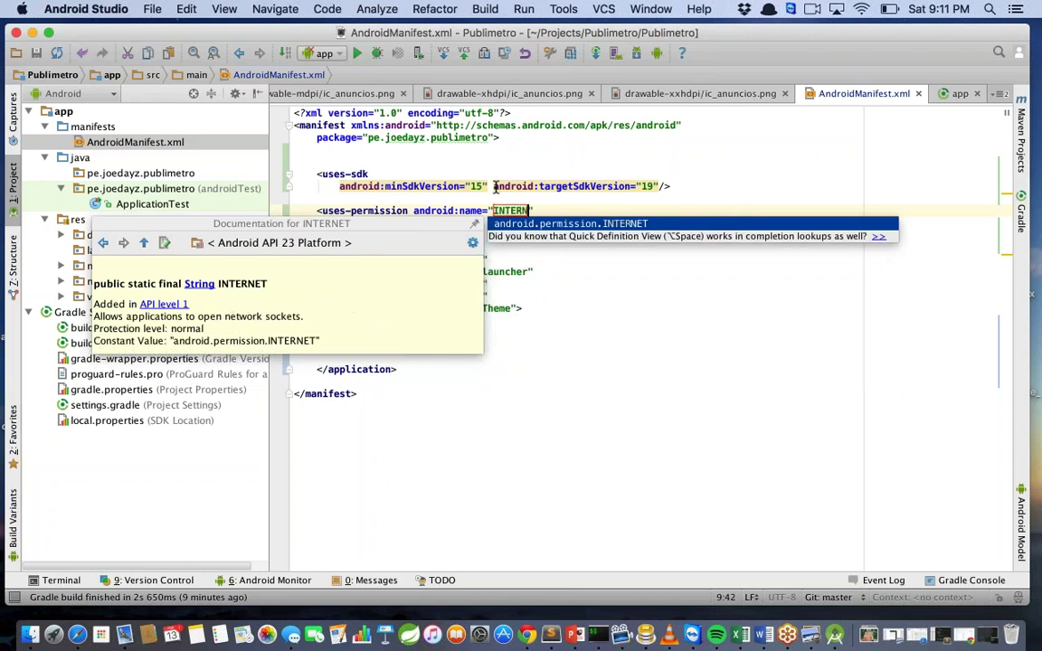
key("Return")
key("Down")
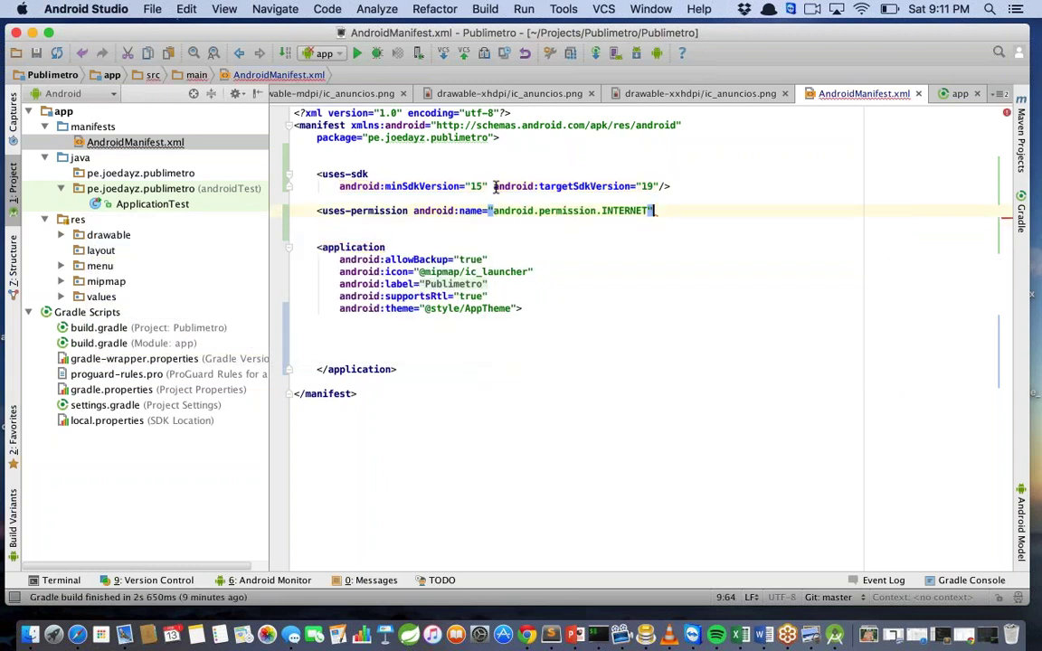
key("Left")
type("/>")
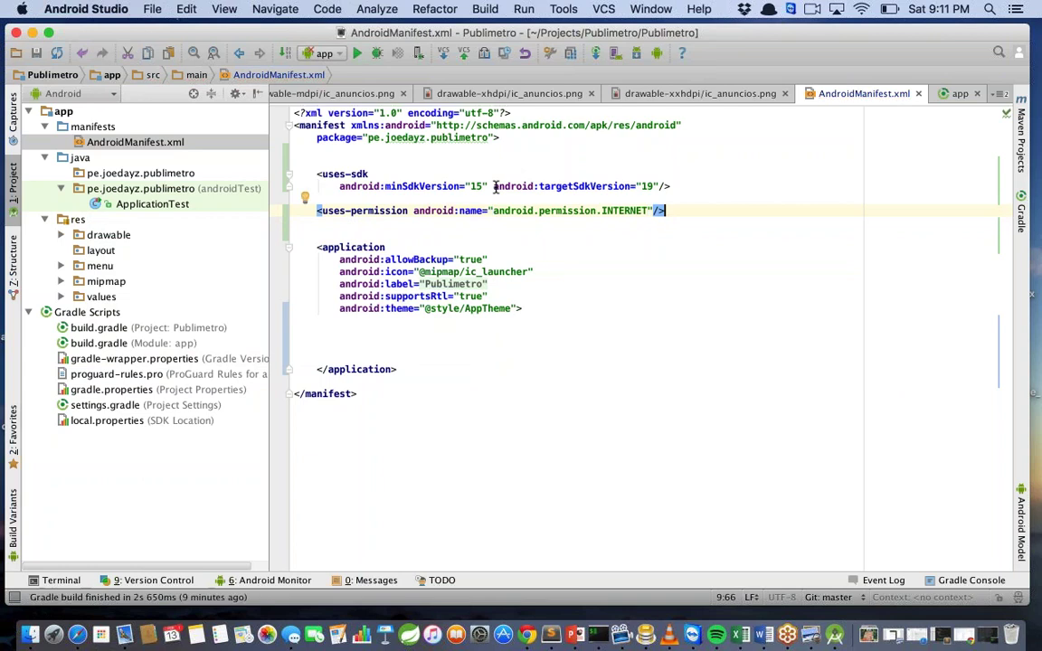
Duplicate the INTERNET uses-permission line directly below it and change the copy's permission to android.permission.CALL_PHONE
key("Return")
key("Up")
key("shift+End")
key("super+c")
key("Down")
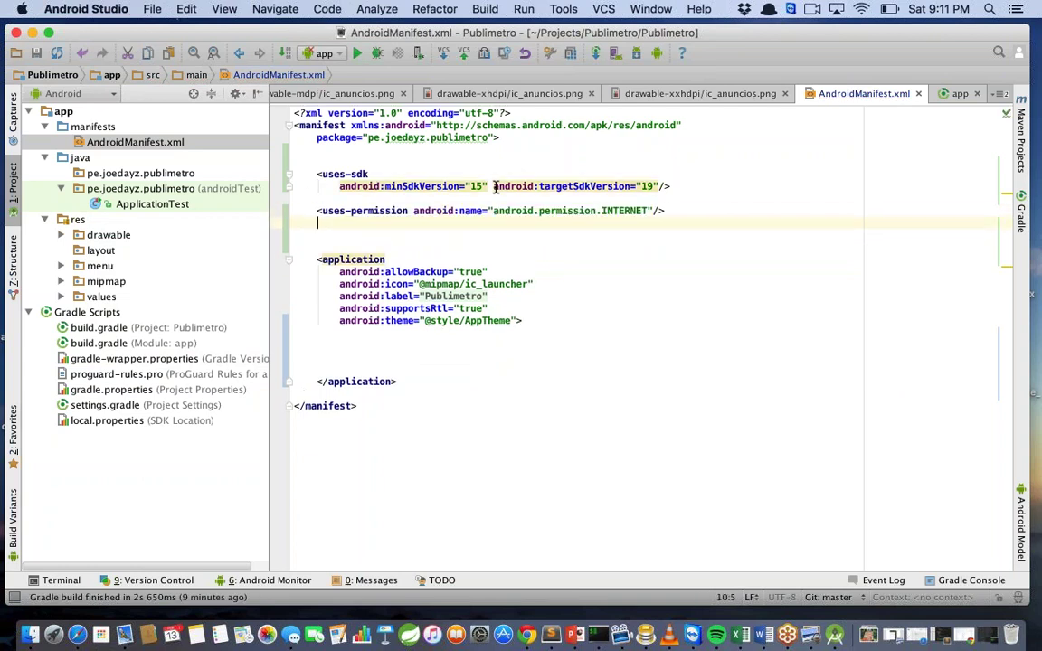
key("super+v")
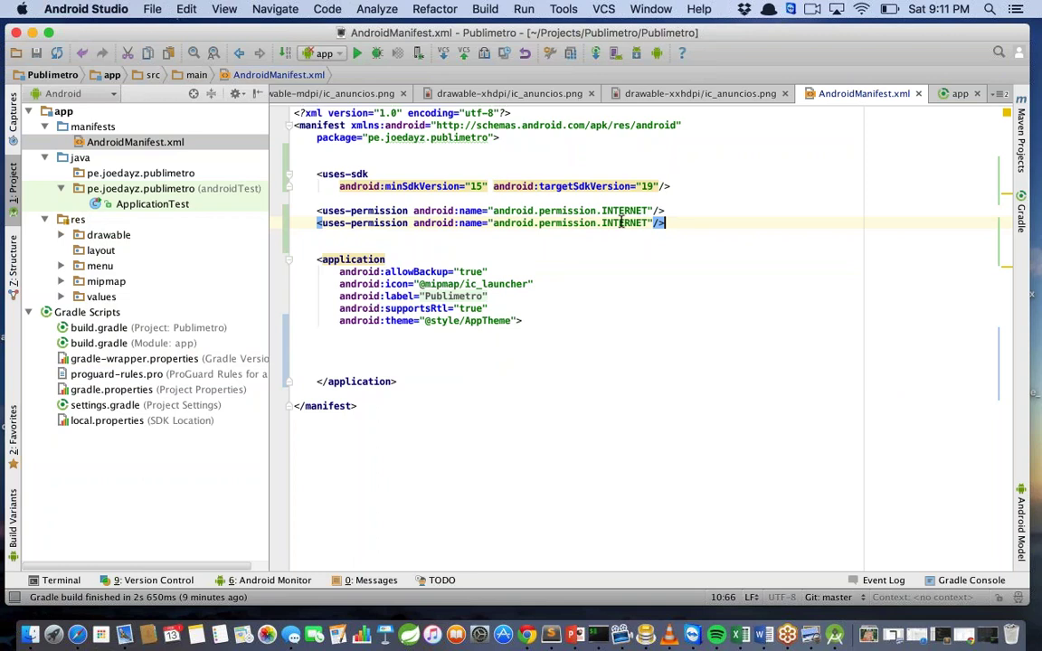
double_click(631, 222)
type("ca")
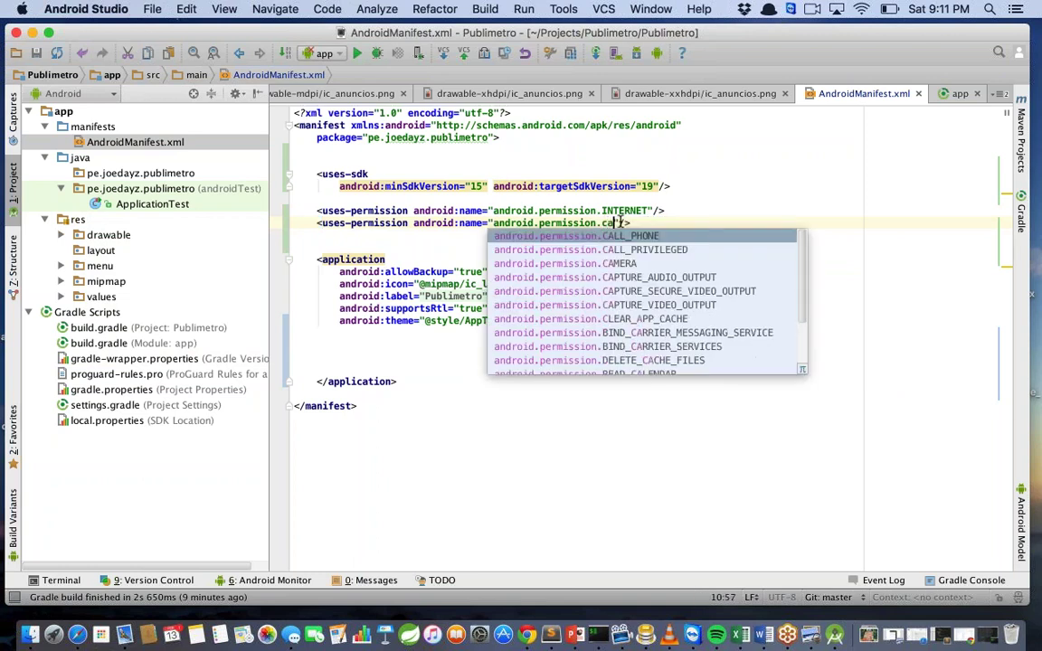
key("Return")
key("shift+super+Left")
key("super+c")
key("Down")
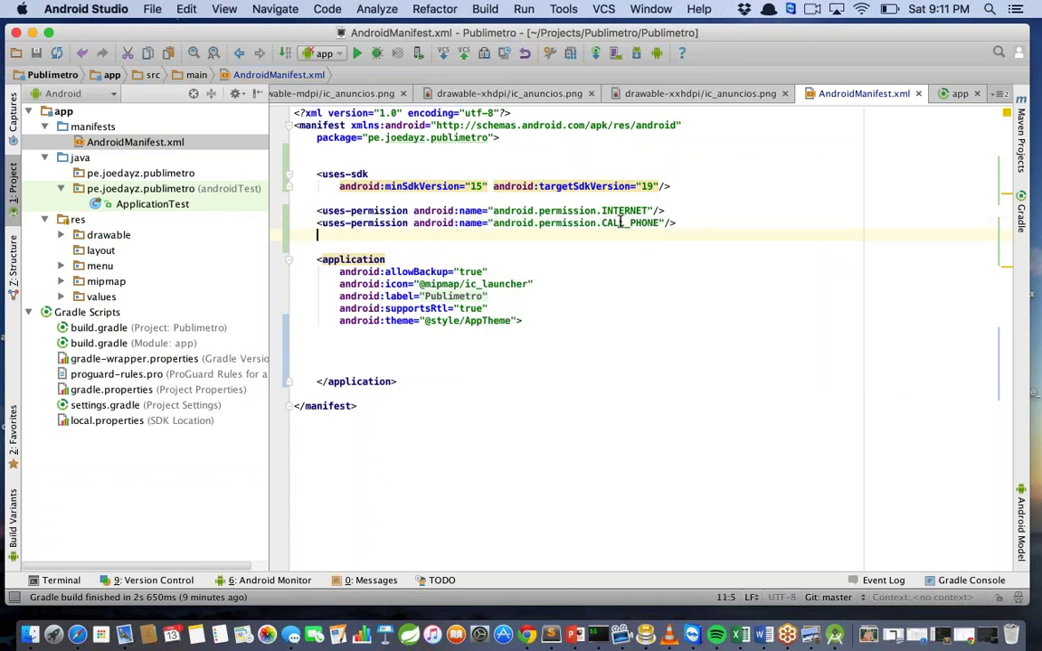
key("super+v")
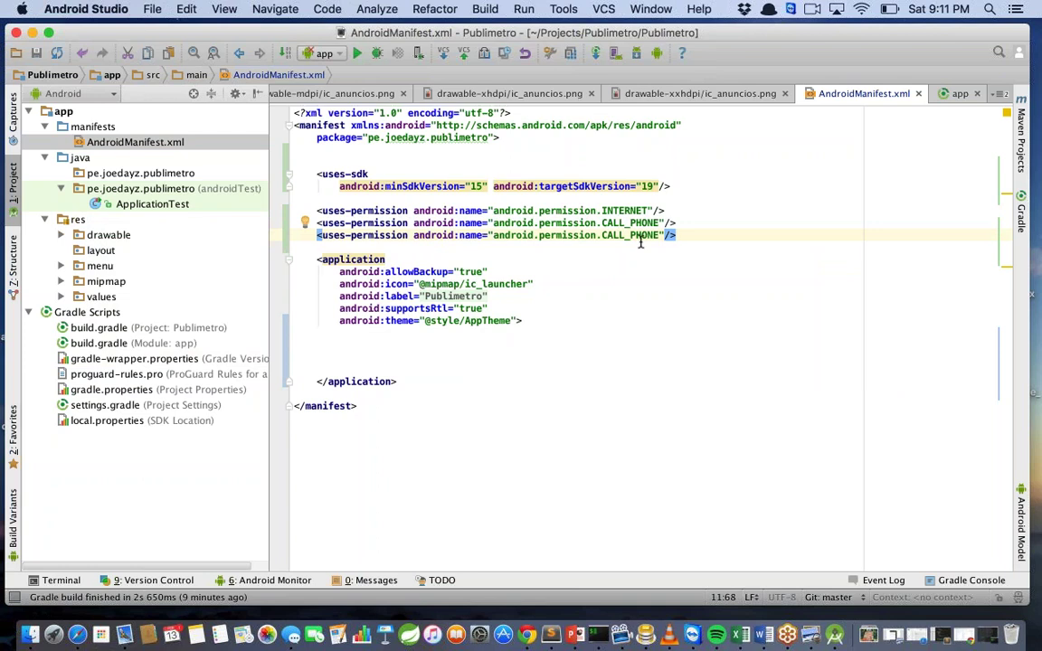
key("shift+super+Left")
key("BackSpace")
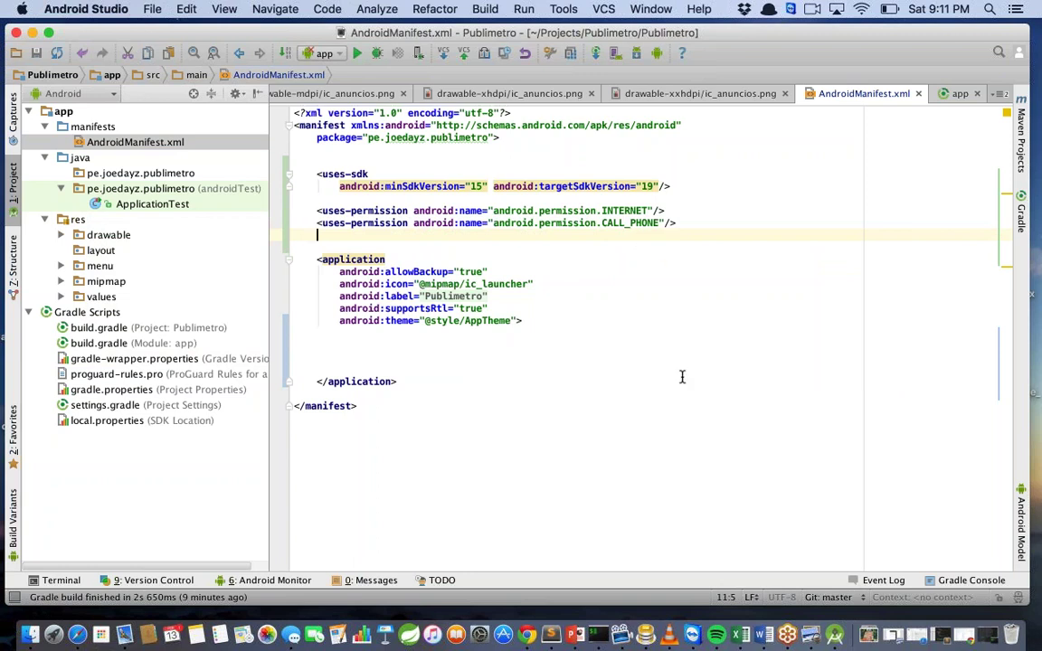
Open colors.xml in the values resources to review the colour definitions, and return to the application element in AndroidManifest.xml
left_click(63, 299)
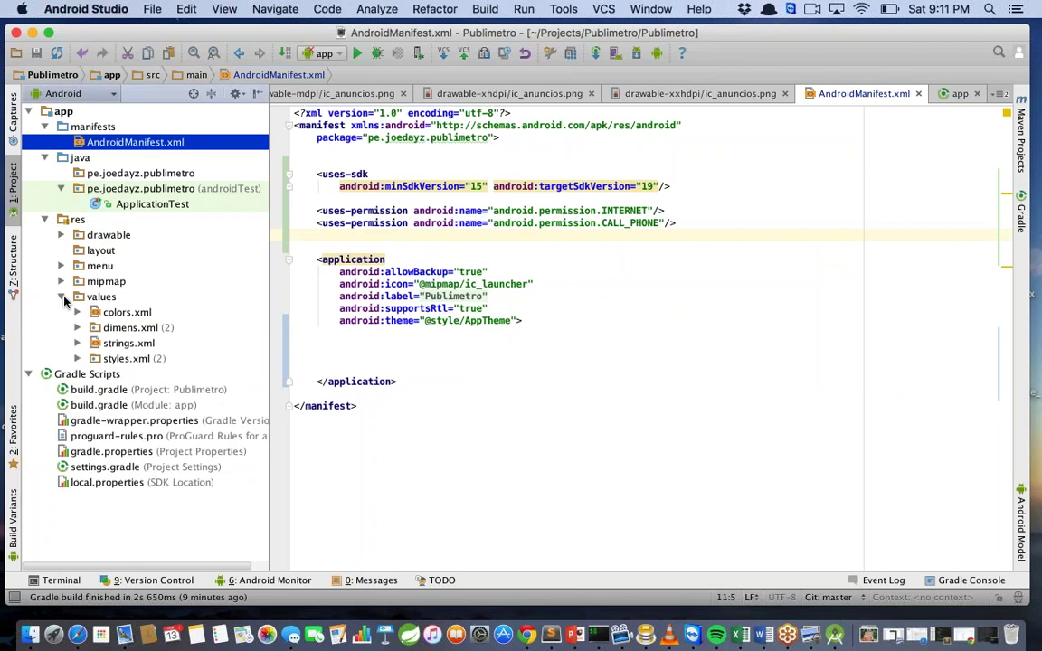
double_click(134, 316)
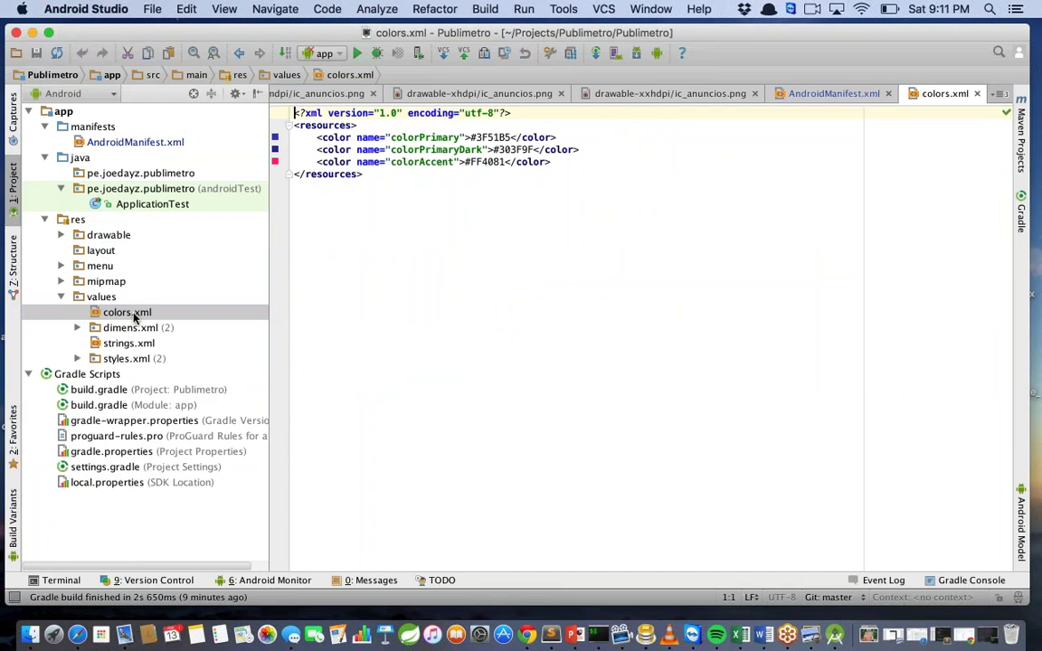
left_click(61, 188)
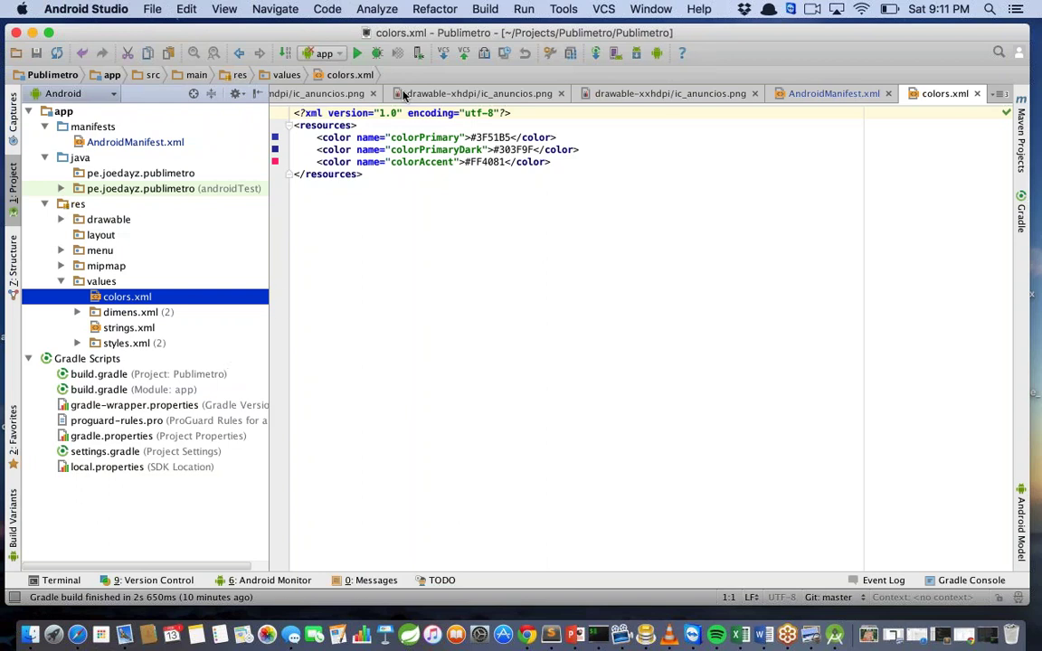
double_click(161, 144)
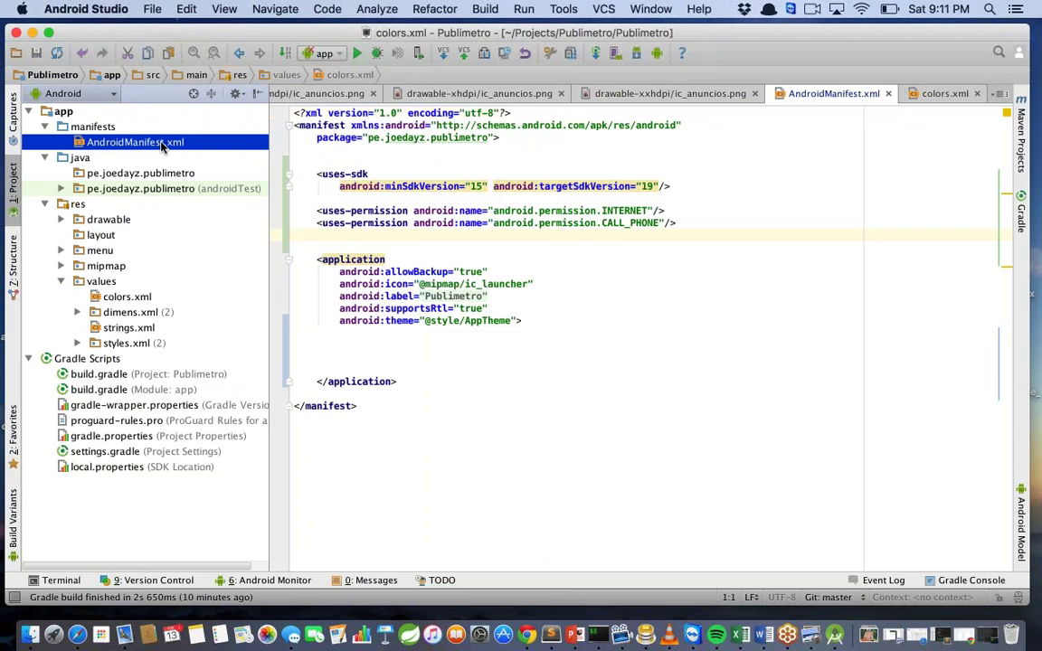
left_click(480, 368)
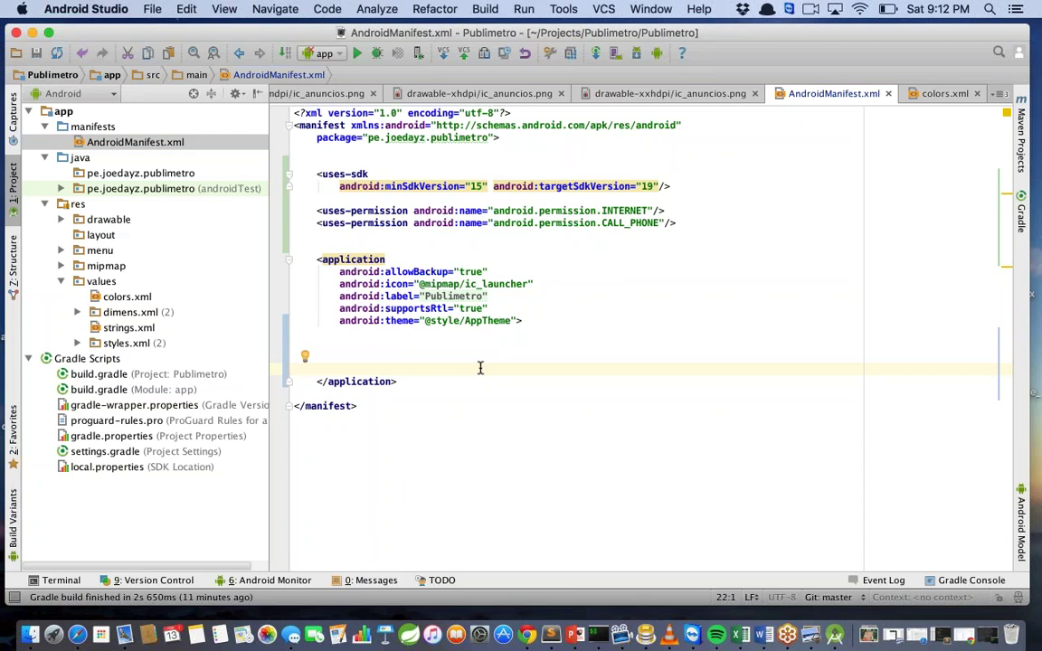
Inspect the hdpi ic_launcher.png in the mipmap resources that the application icon refers to, and return to the manifest
left_click(493, 283)
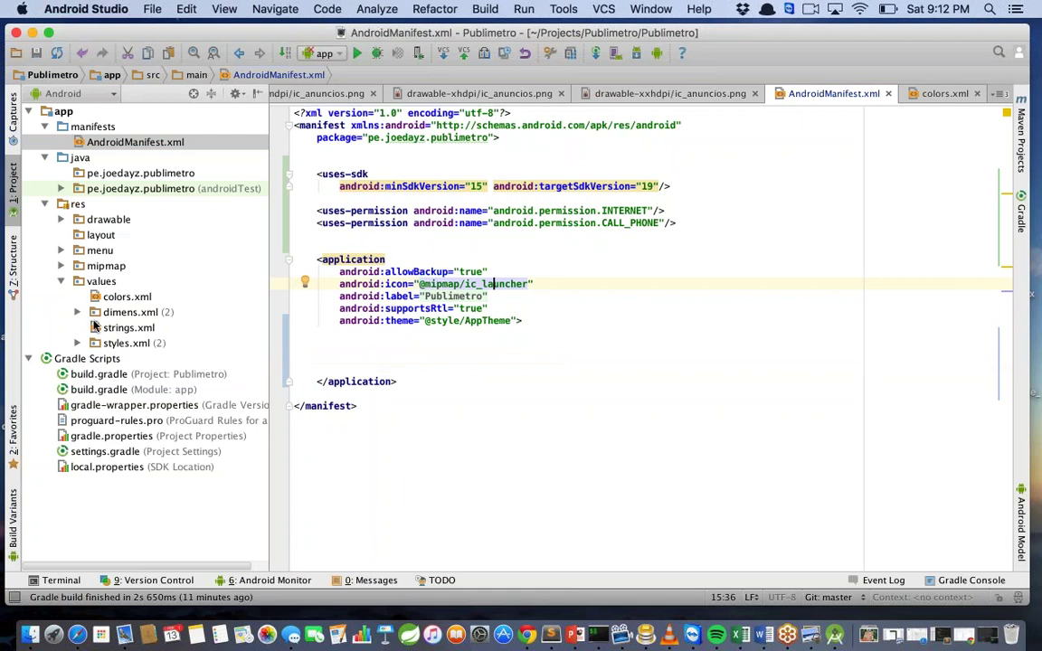
left_click(62, 266)
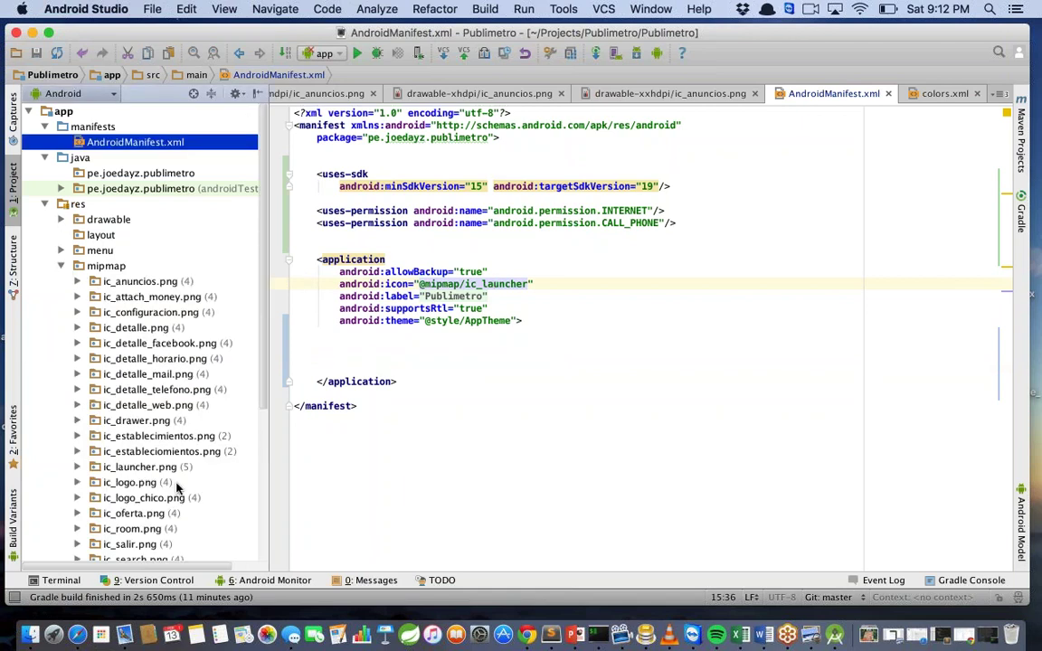
left_click(133, 468)
double_click(133, 468)
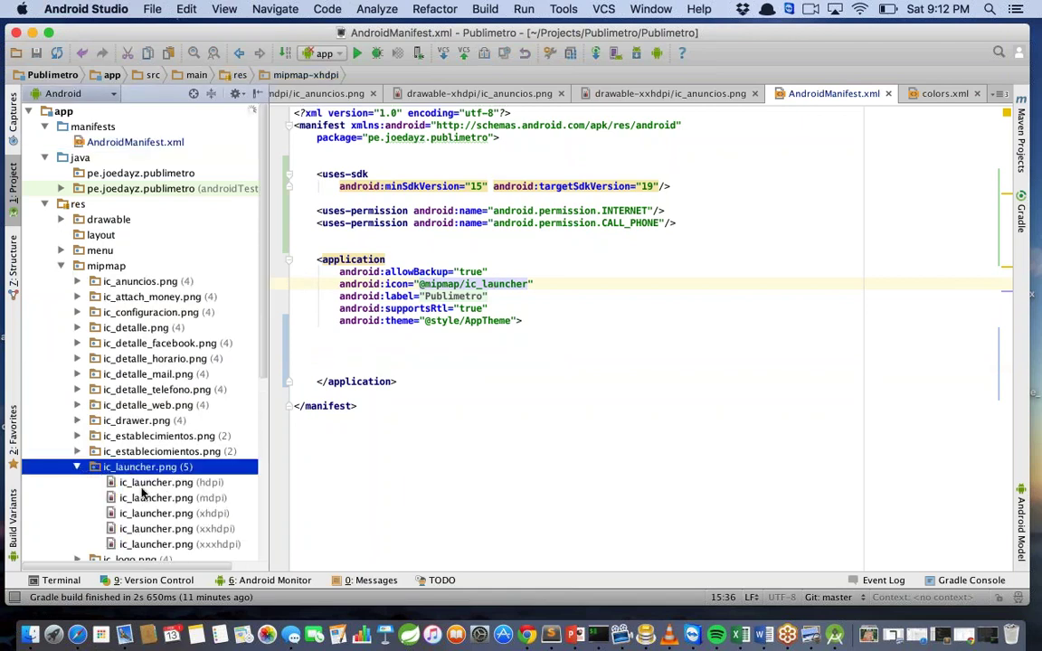
double_click(145, 486)
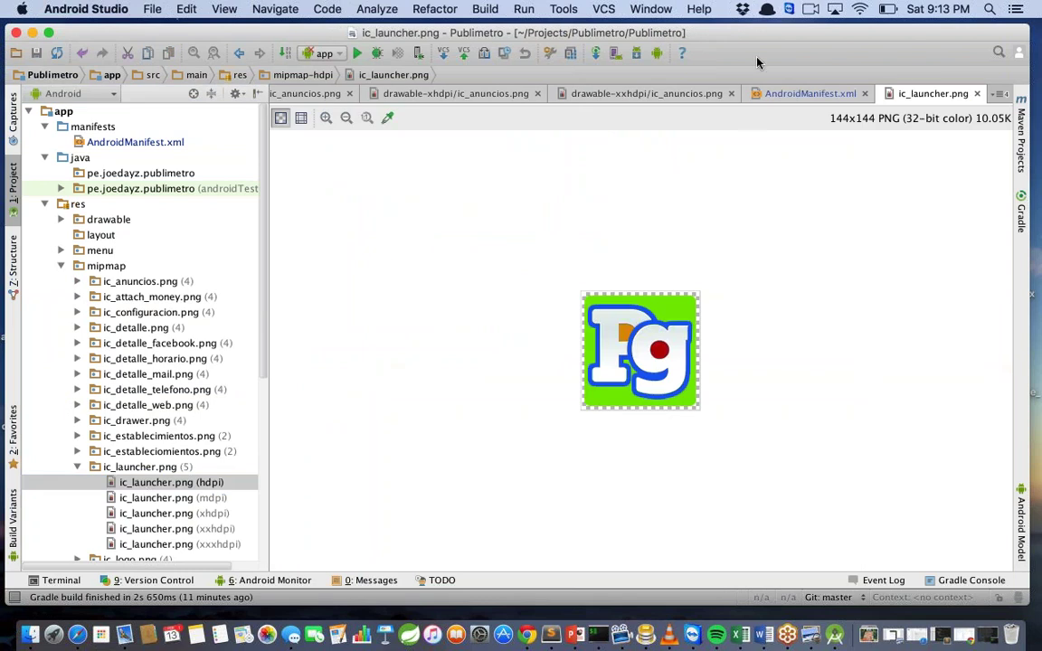
double_click(213, 142)
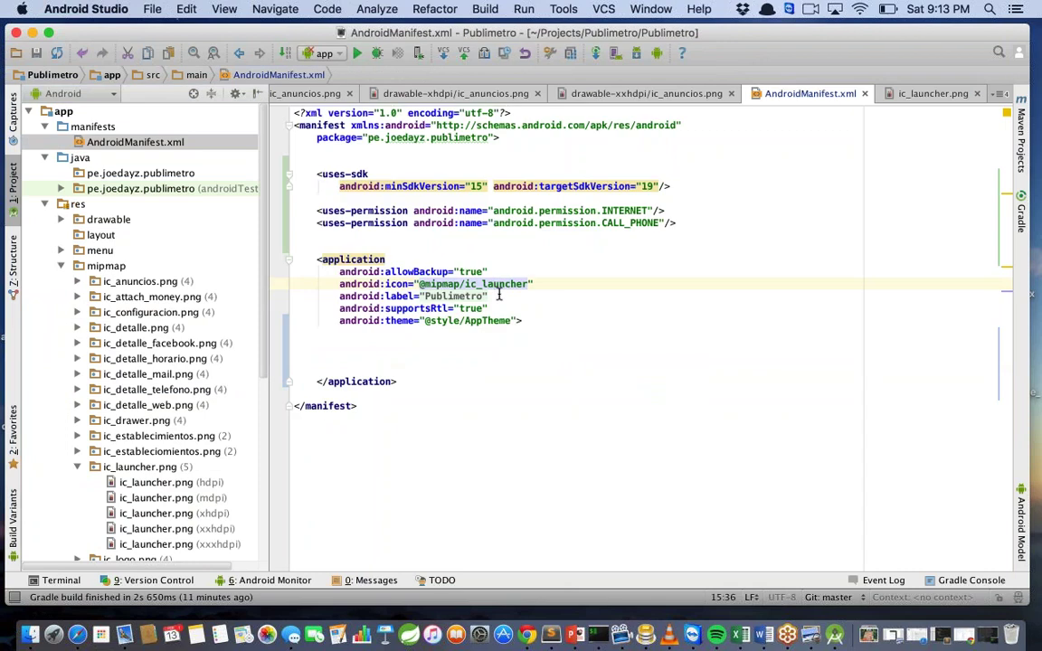
Reveal the string reference behind the application label, examine app_name in strings.xml, and return to the manifest
left_click(464, 297)
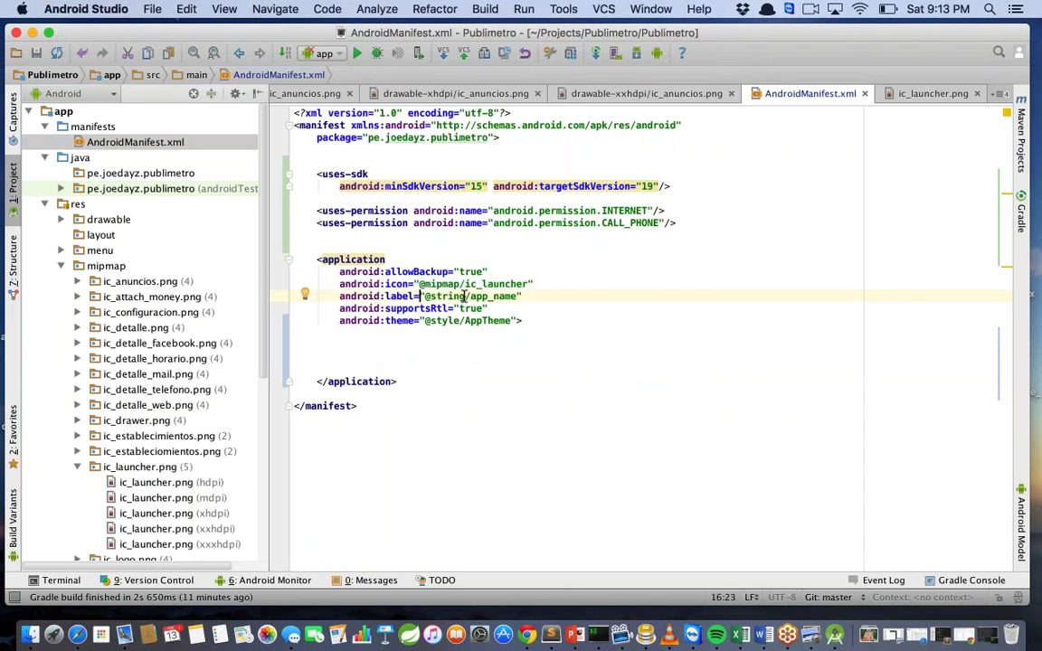
left_click(61, 266)
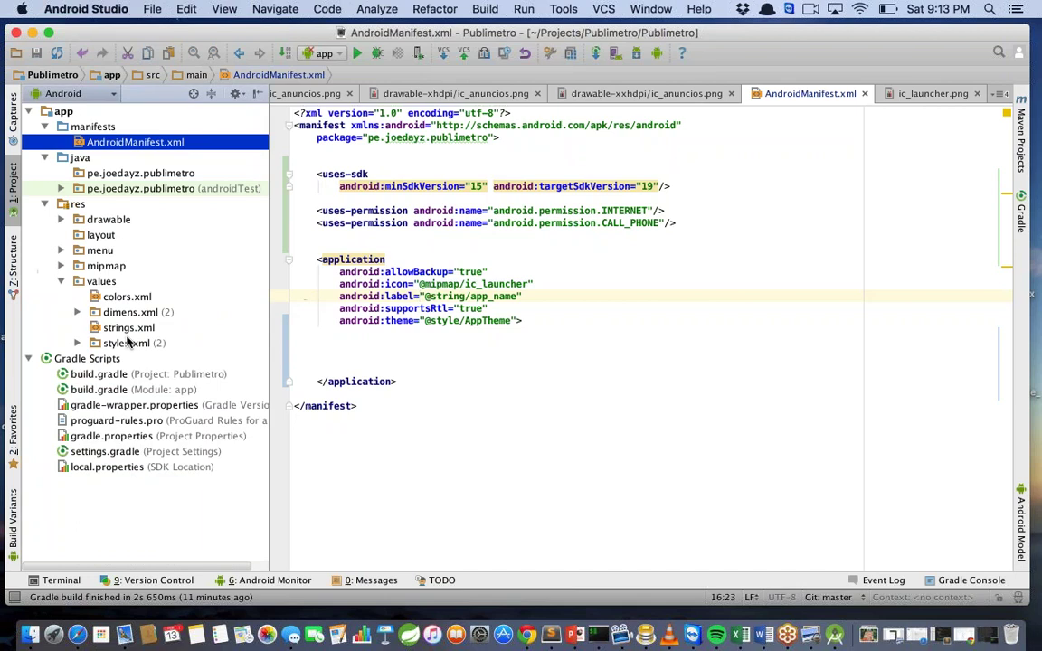
double_click(127, 330)
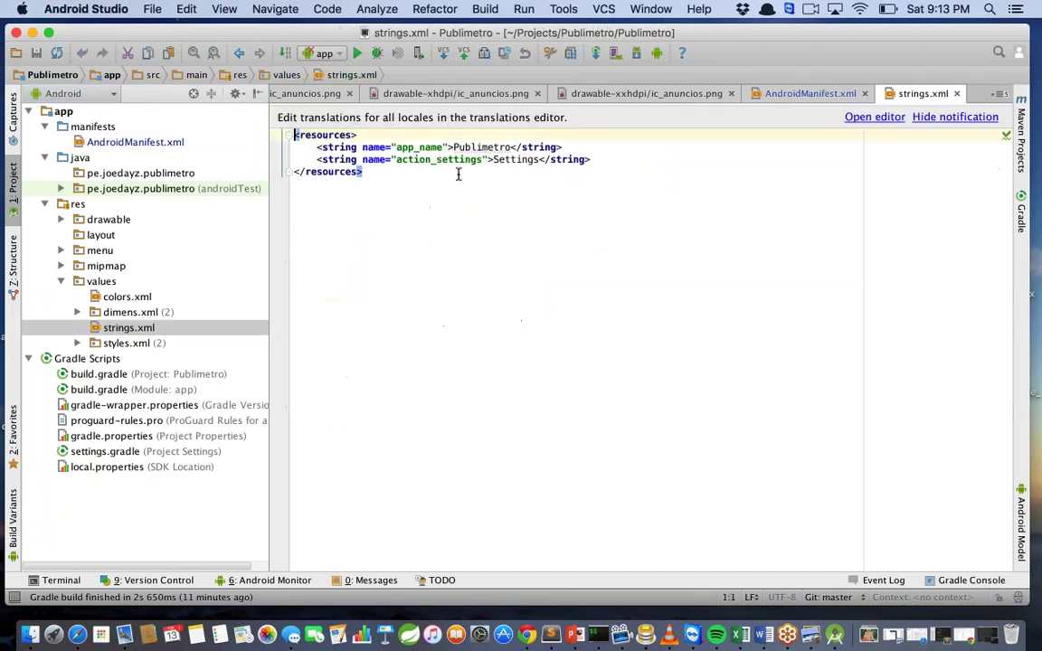
double_click(417, 148)
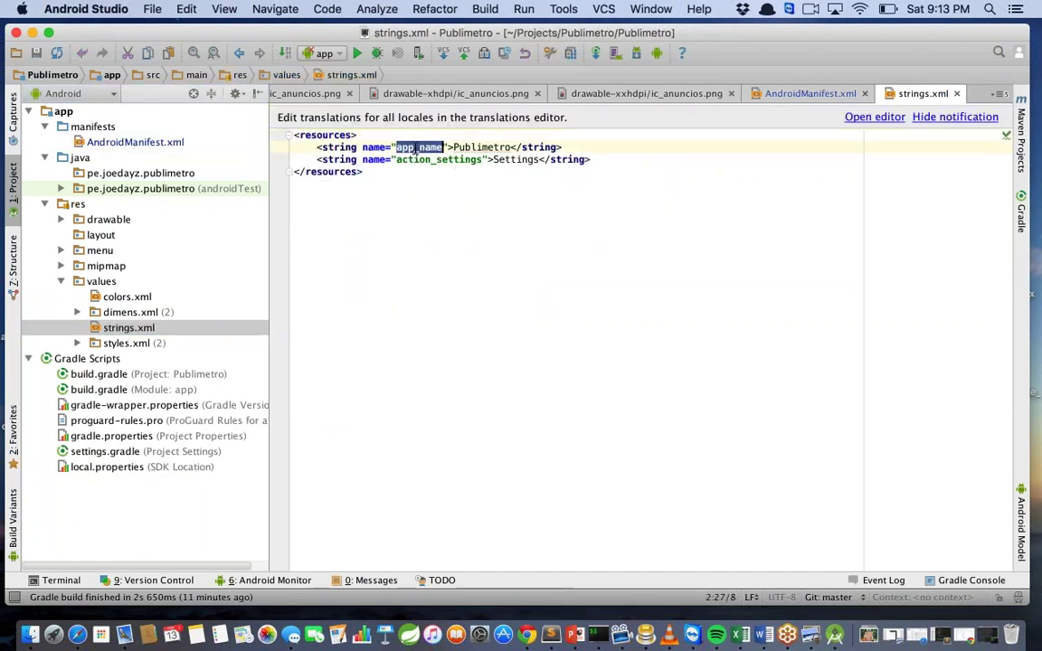
double_click(152, 143)
left_click(489, 295)
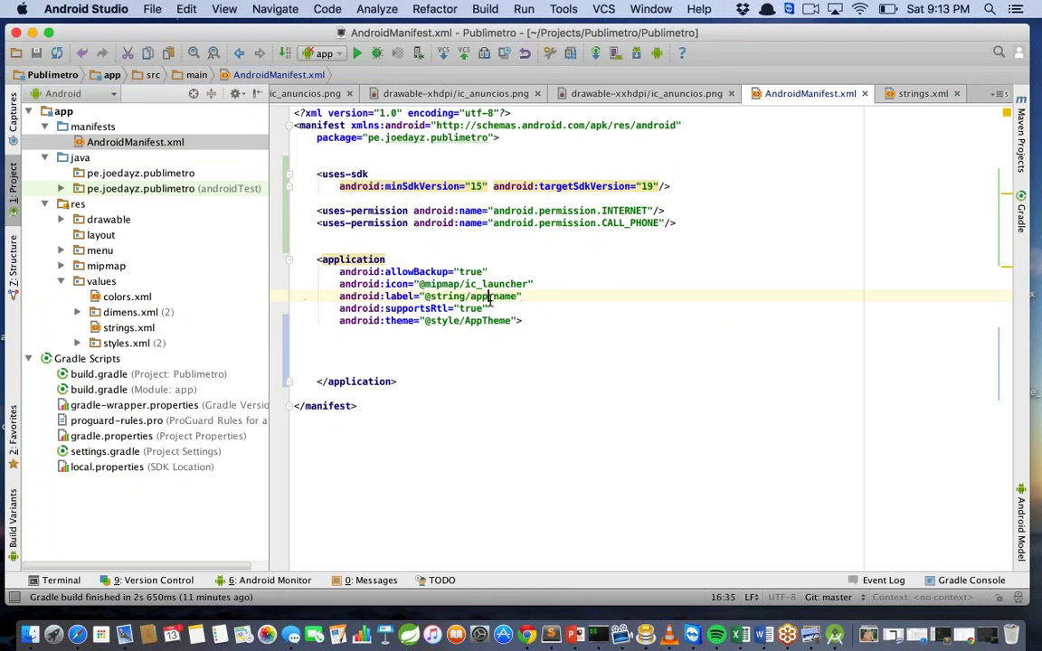
left_click(489, 358)
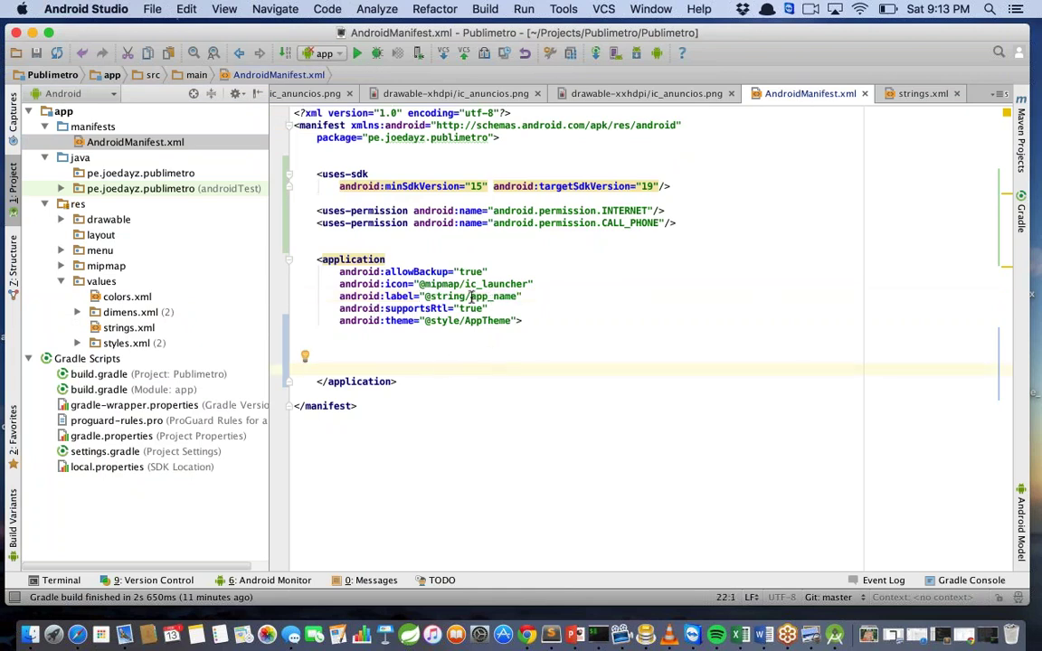
key("Down")
Open the default styles.xml that defines AppTheme and delete the AppTheme.NoActionBar, AppTheme.AppBarOverlay and AppTheme.PopupOverlay styles
double_click(471, 321)
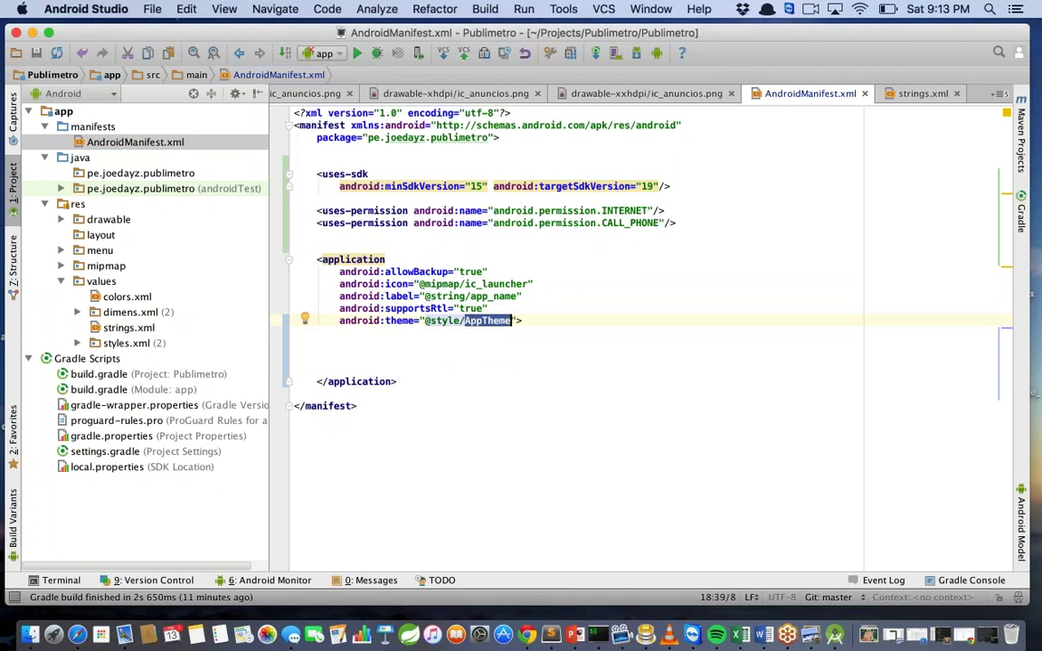
left_click(78, 343)
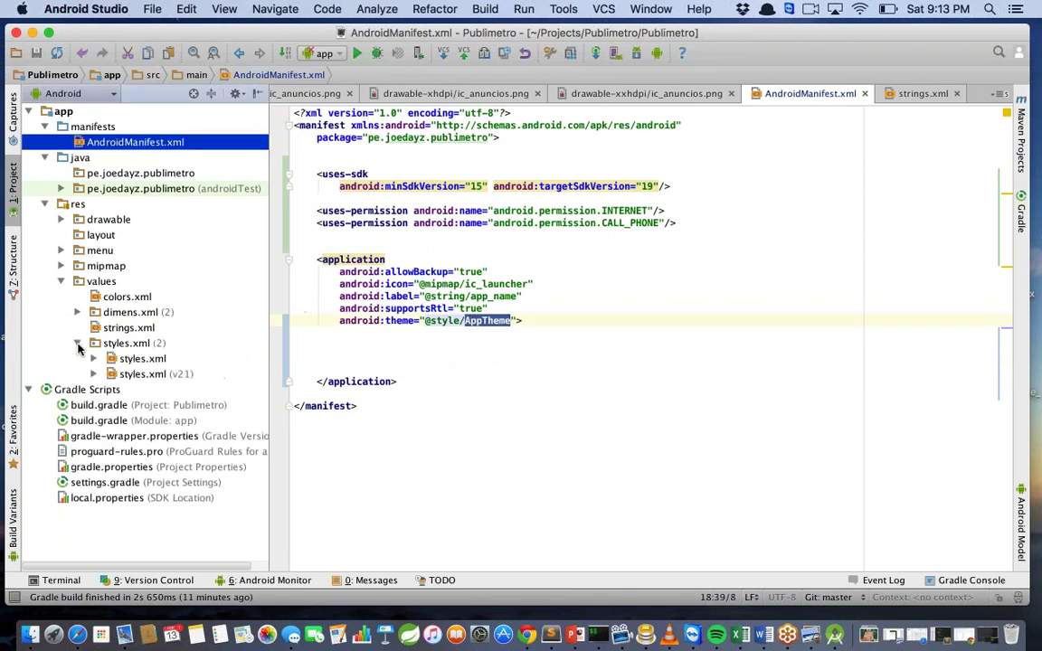
double_click(140, 359)
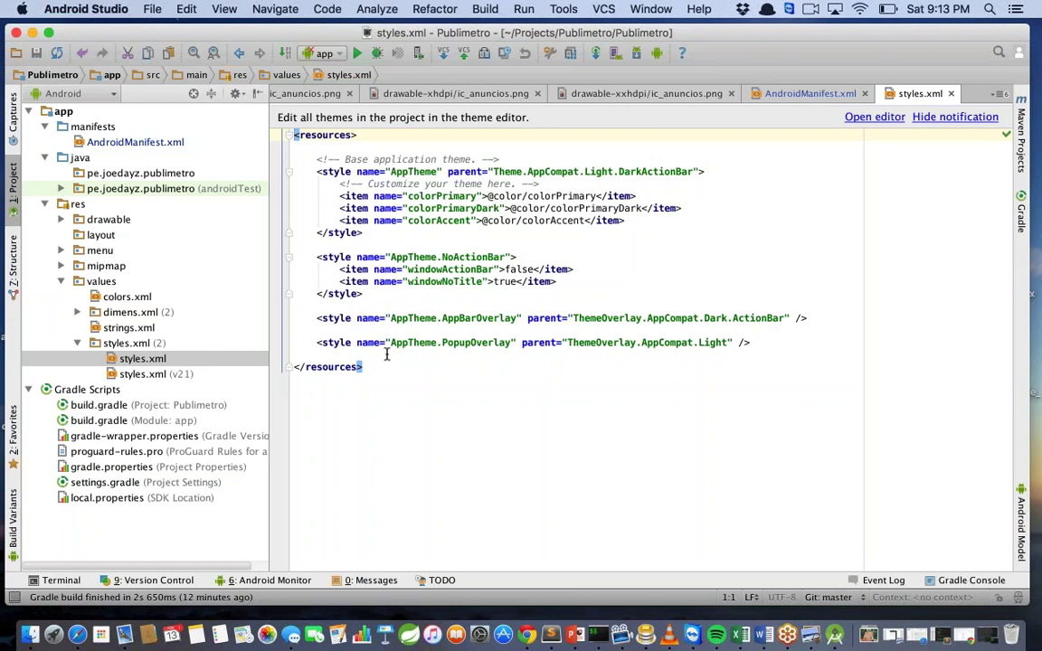
left_click_drag(298, 354, 294, 256)
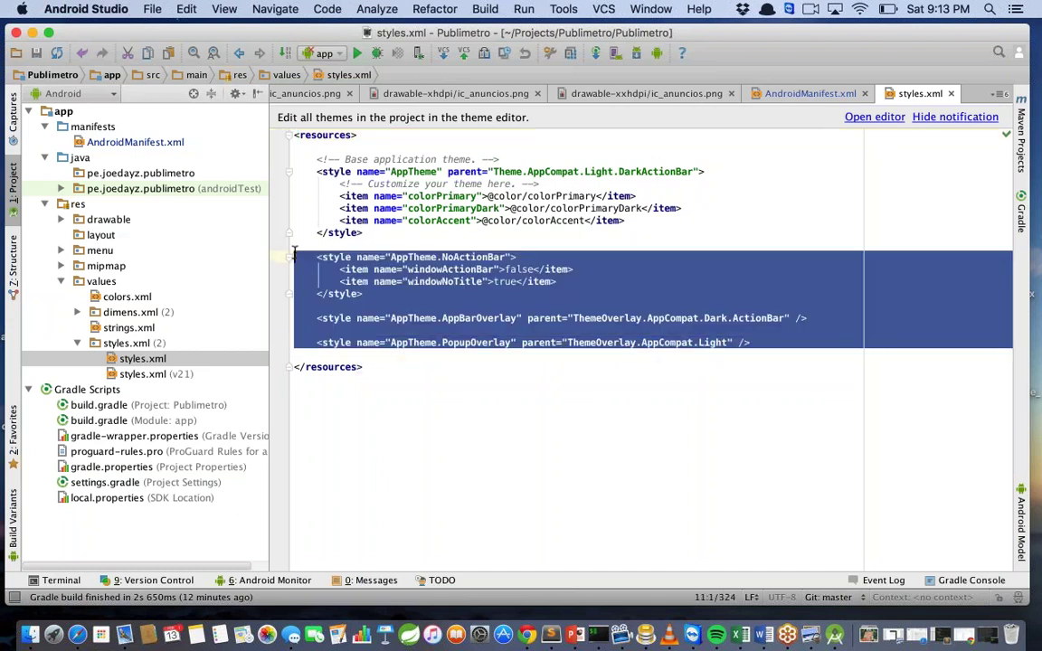
key("BackSpace")
Open the v21 styles.xml and delete its AppTheme.NoActionBar style, leaving the resources element empty
double_click(166, 377)
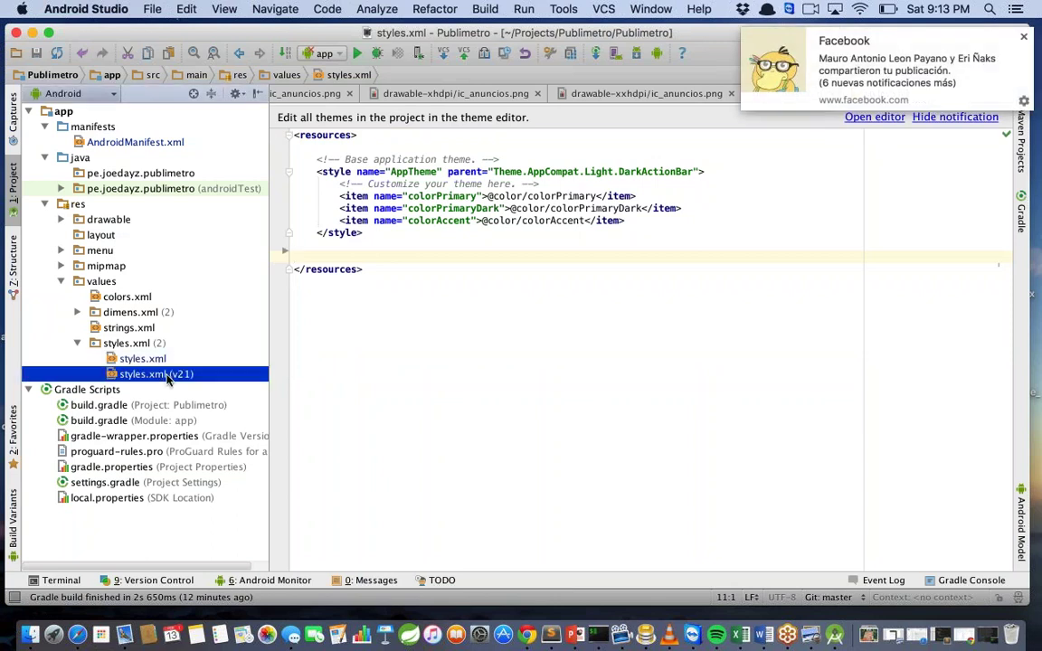
left_click(364, 220)
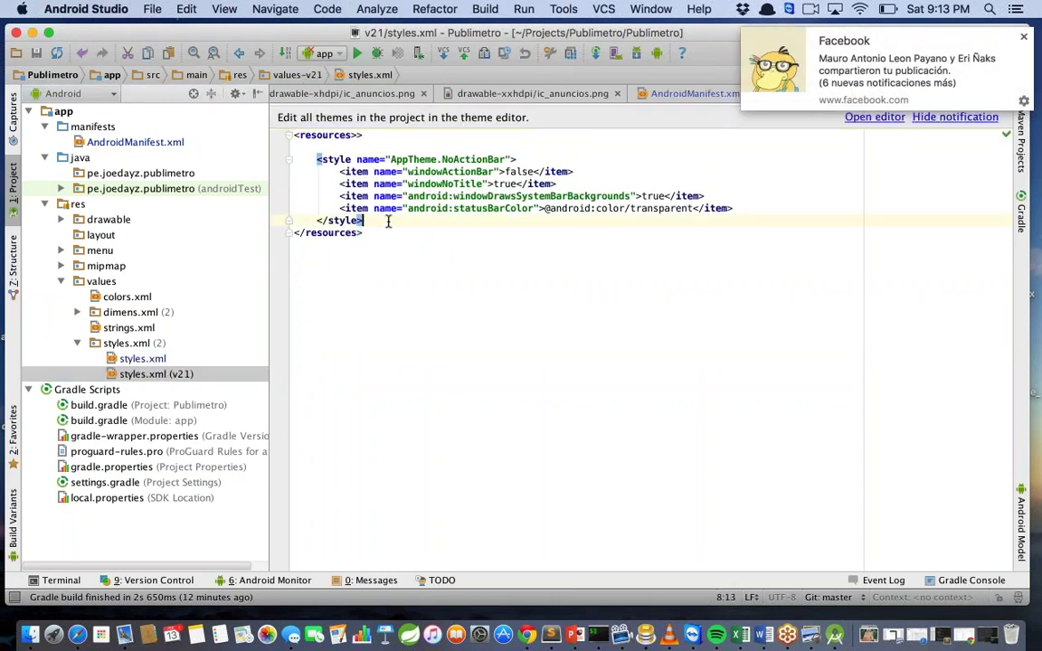
left_click(310, 159, "shift")
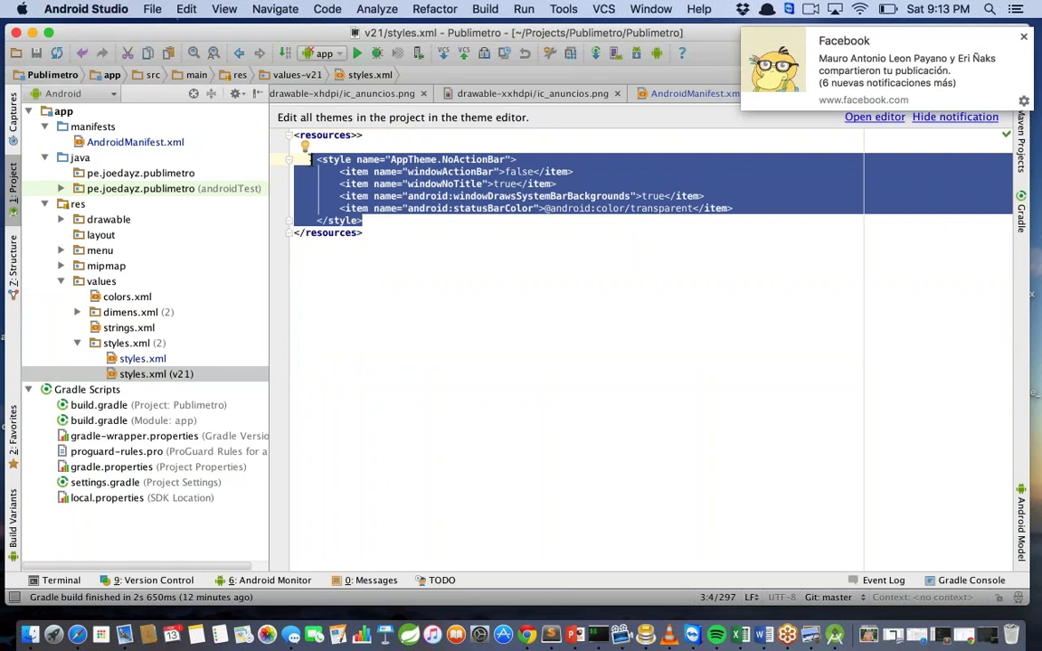
key("BackSpace")
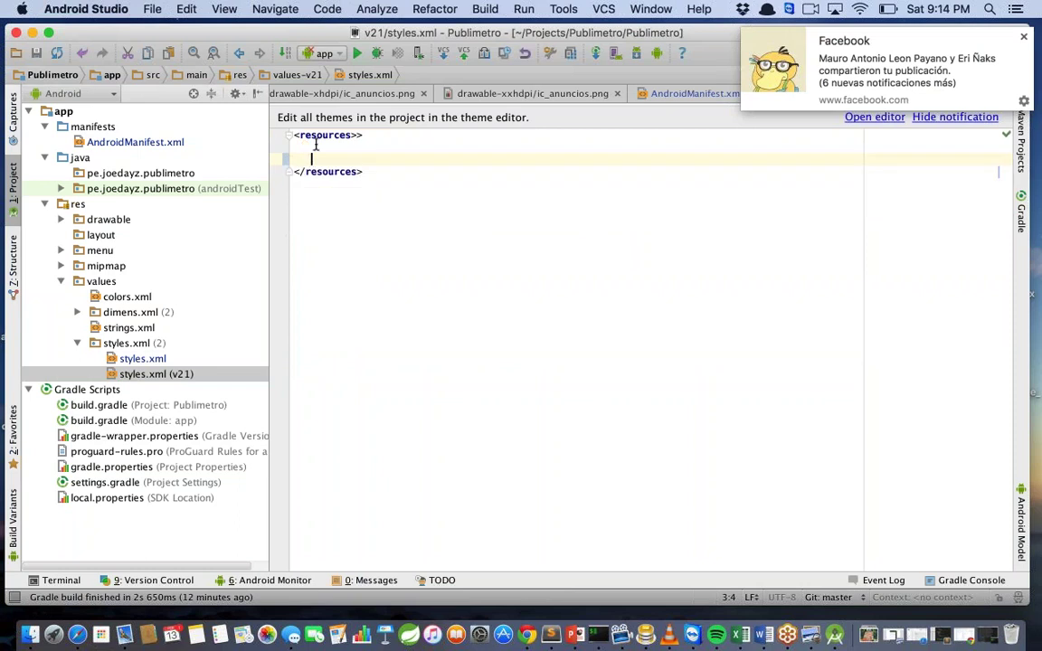
left_click(154, 375)
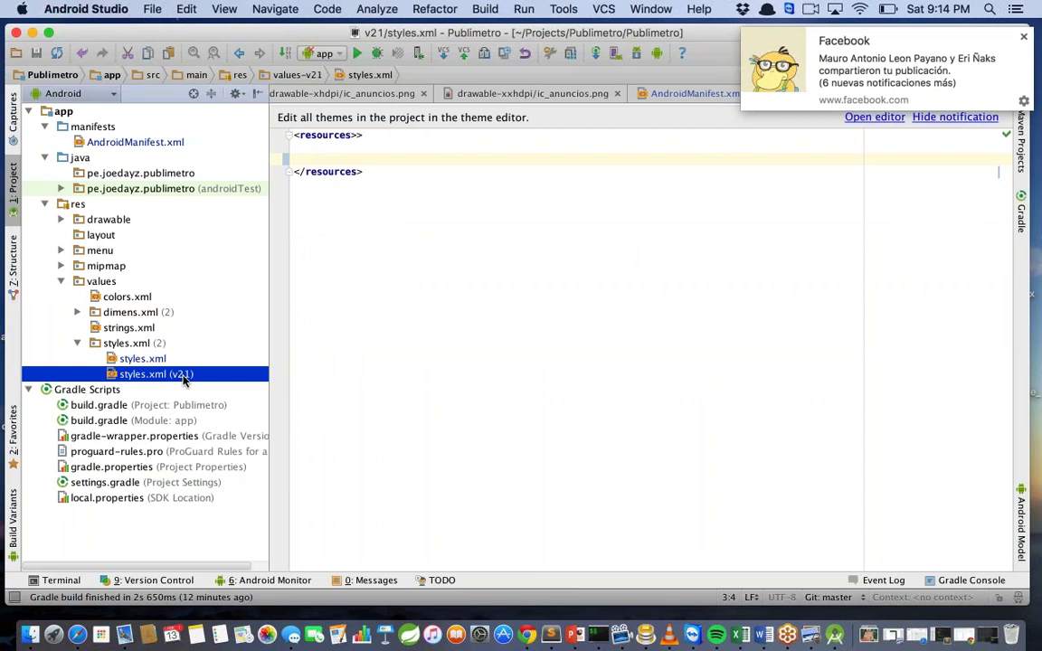
Review the AppTheme style in the default styles.xml, and the margins in the w820dp and default dimens.xml files
double_click(143, 358)
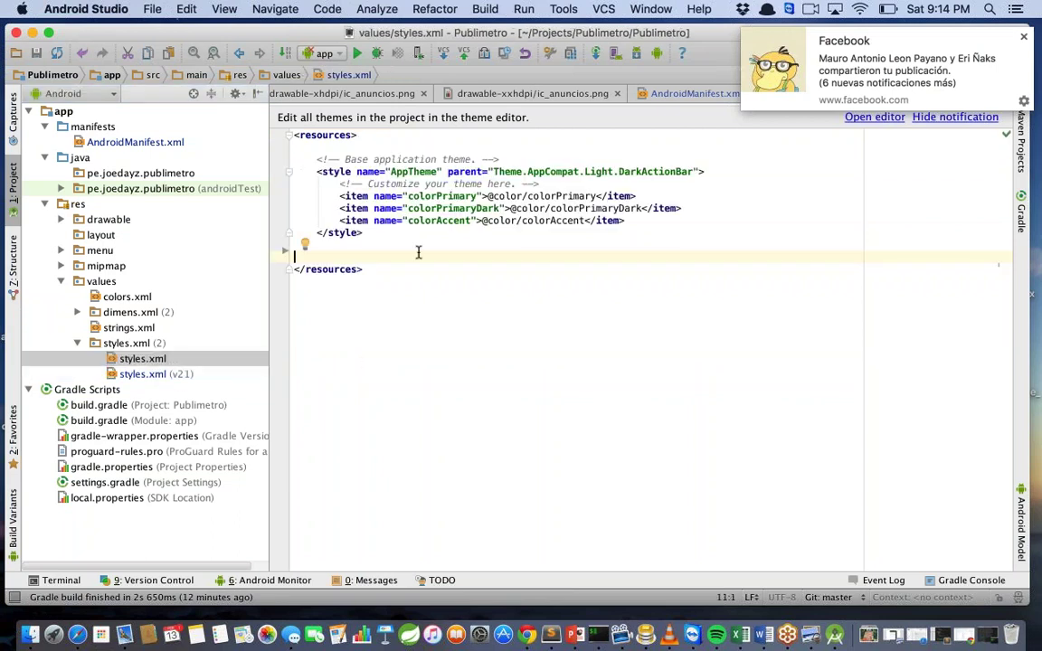
left_click_drag(418, 242, 294, 163)
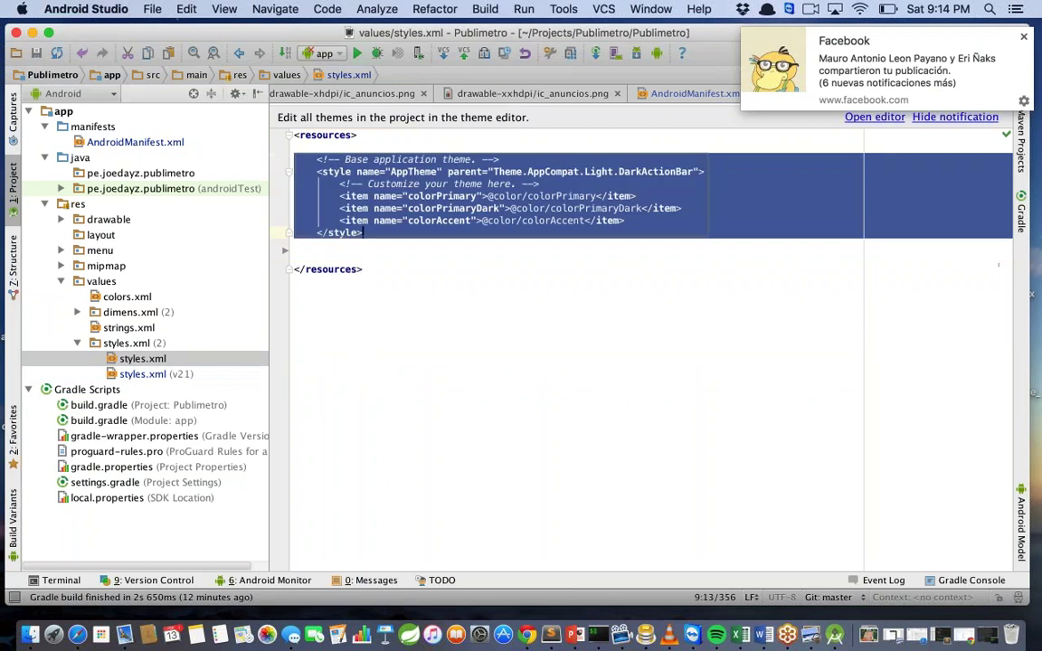
key("Right")
left_click(77, 312)
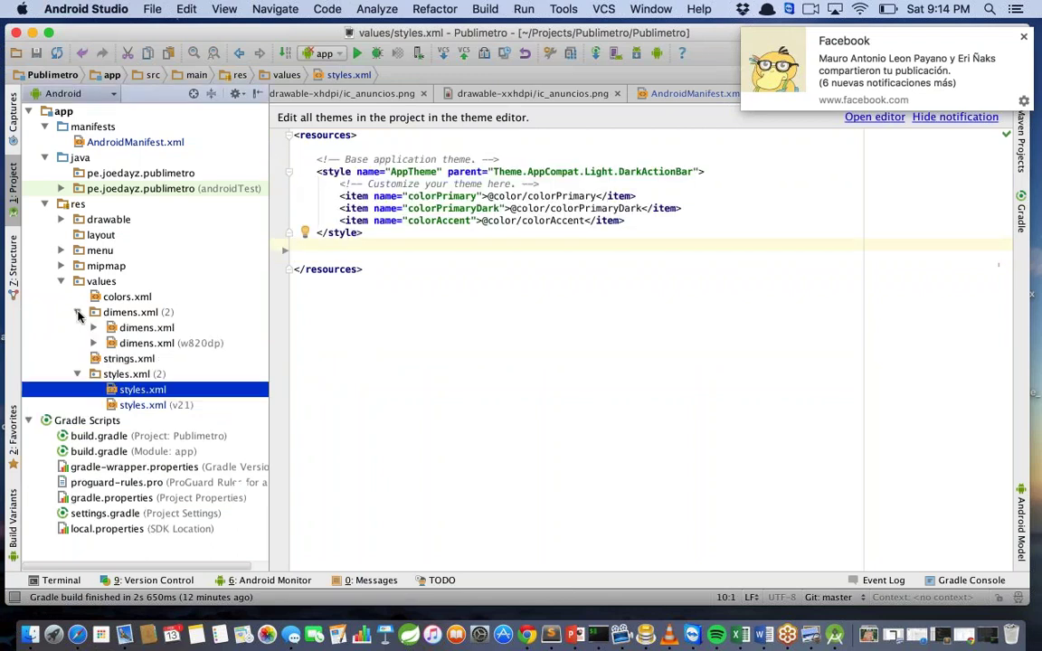
double_click(162, 343)
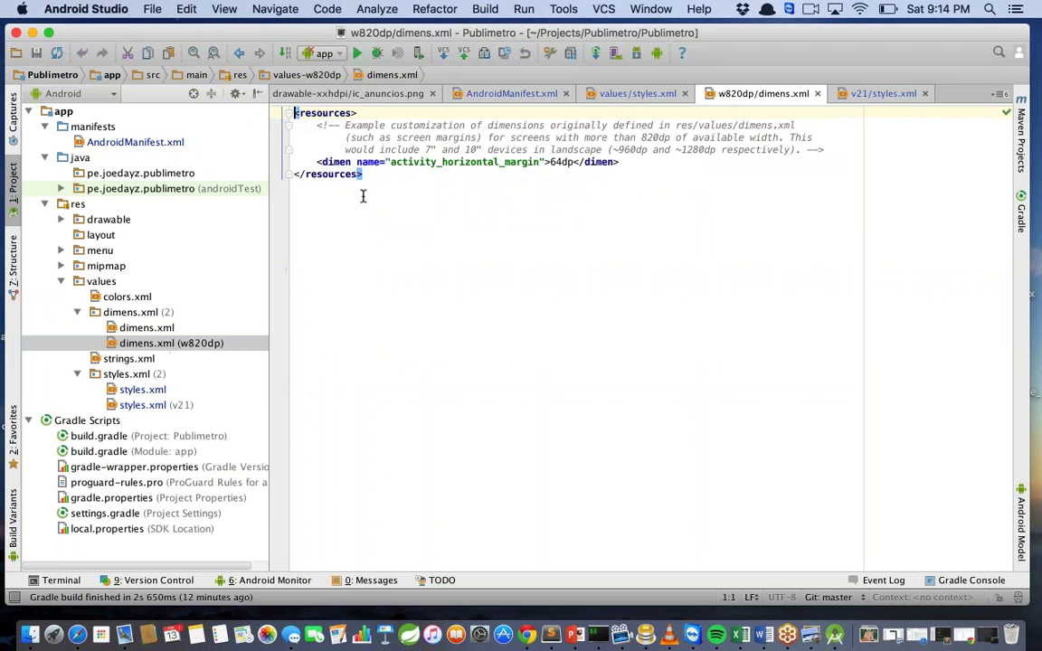
double_click(145, 327)
Open colors.xml and replace the colorPrimary, colorPrimaryDark and colorAccent definitions with blank lines
double_click(126, 297)
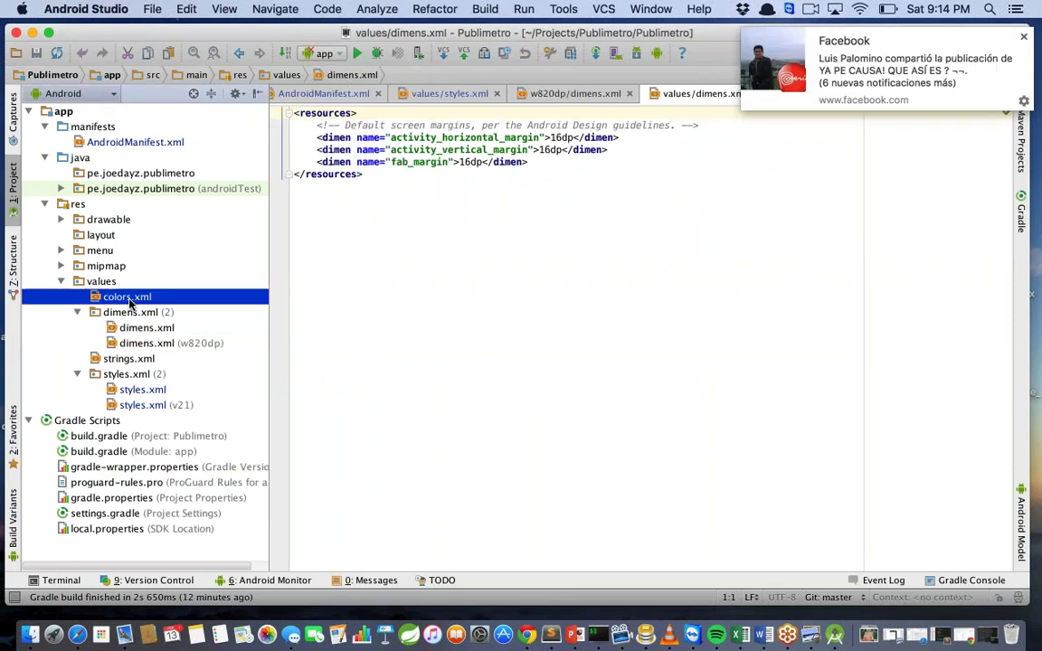
left_click_drag(565, 164, 295, 137)
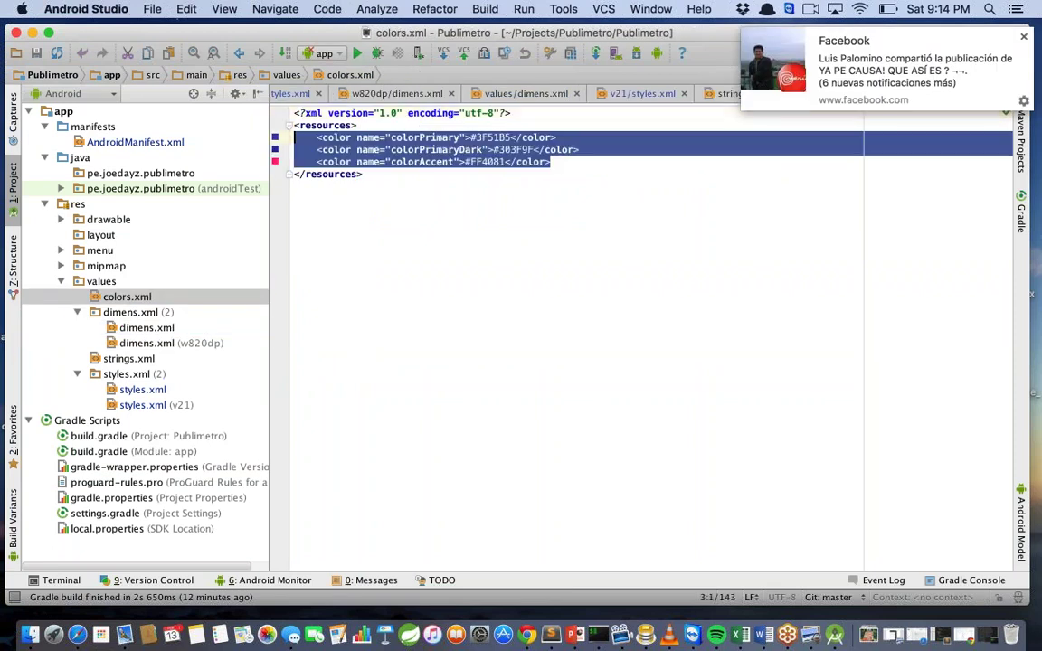
key("BackSpace")
key("Return")
key("Return")
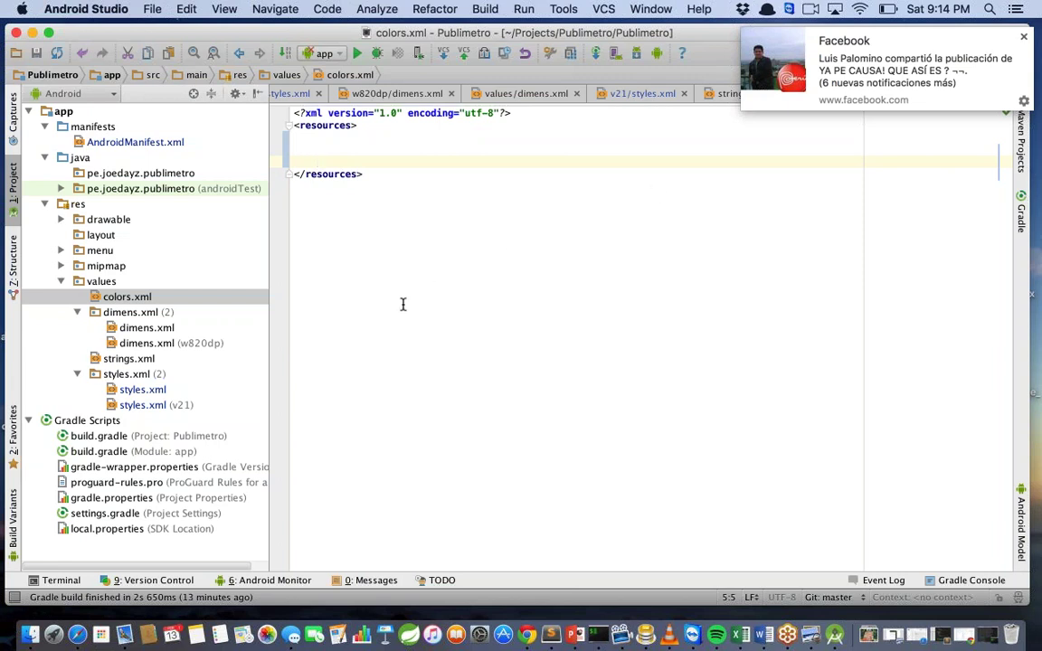
Check the ApplicationTest class and the application theme in AndroidManifest.xml, and return to colors.xml
left_click(60, 188)
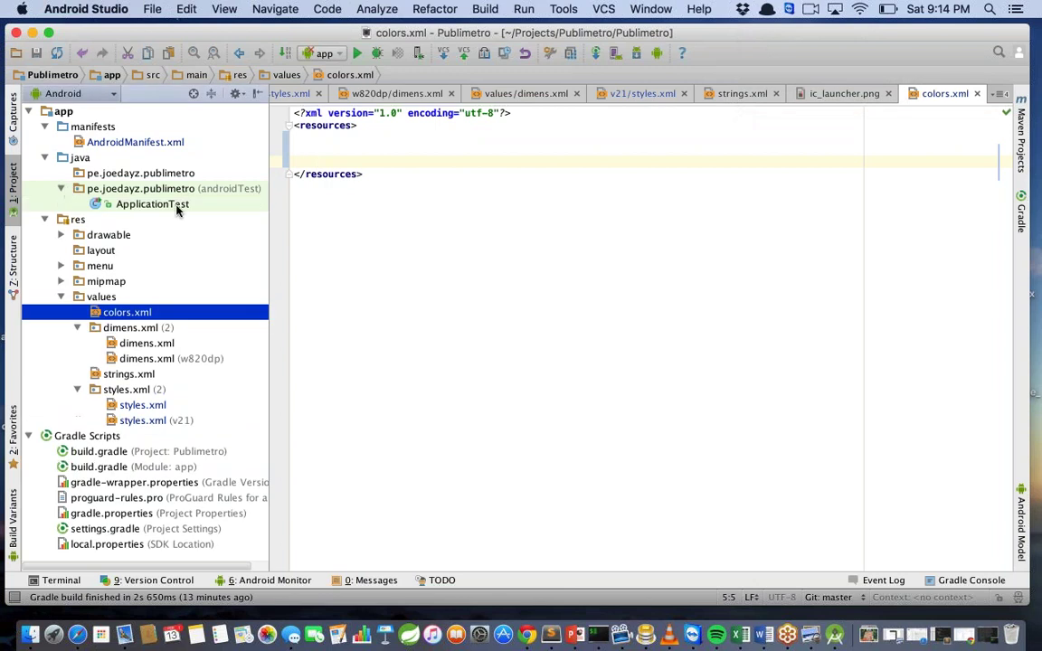
double_click(169, 206)
double_click(86, 143)
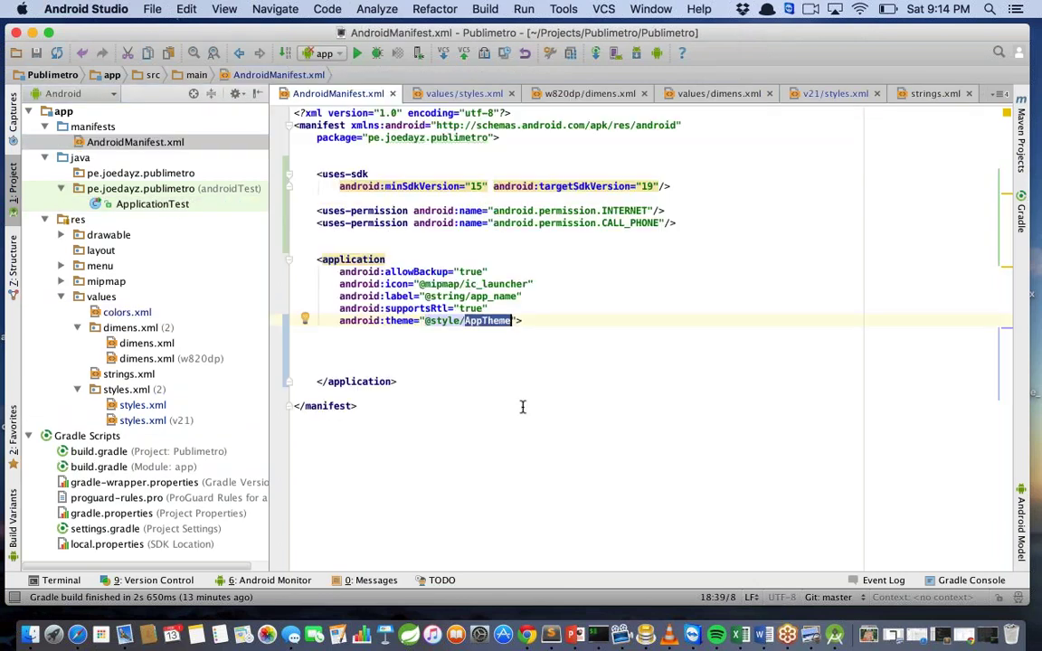
double_click(126, 312)
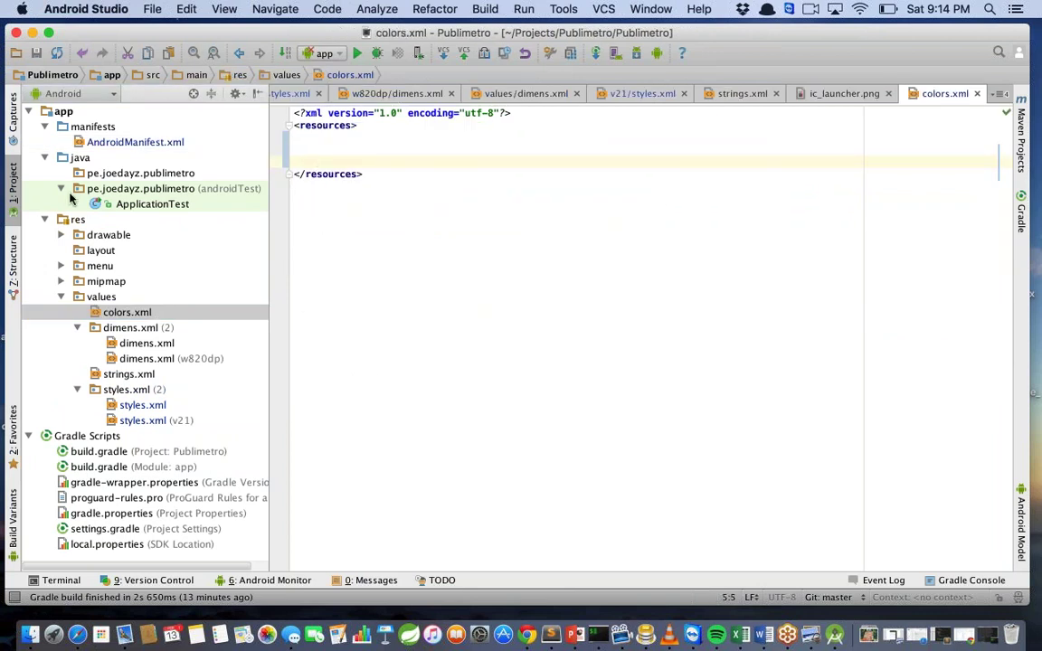
Browse the drawable resources and examine the counter_text_bg colour reference in counter_bg.xml, and collapse the drawable folder
left_click(60, 234)
scroll(150, 338, "down", 10)
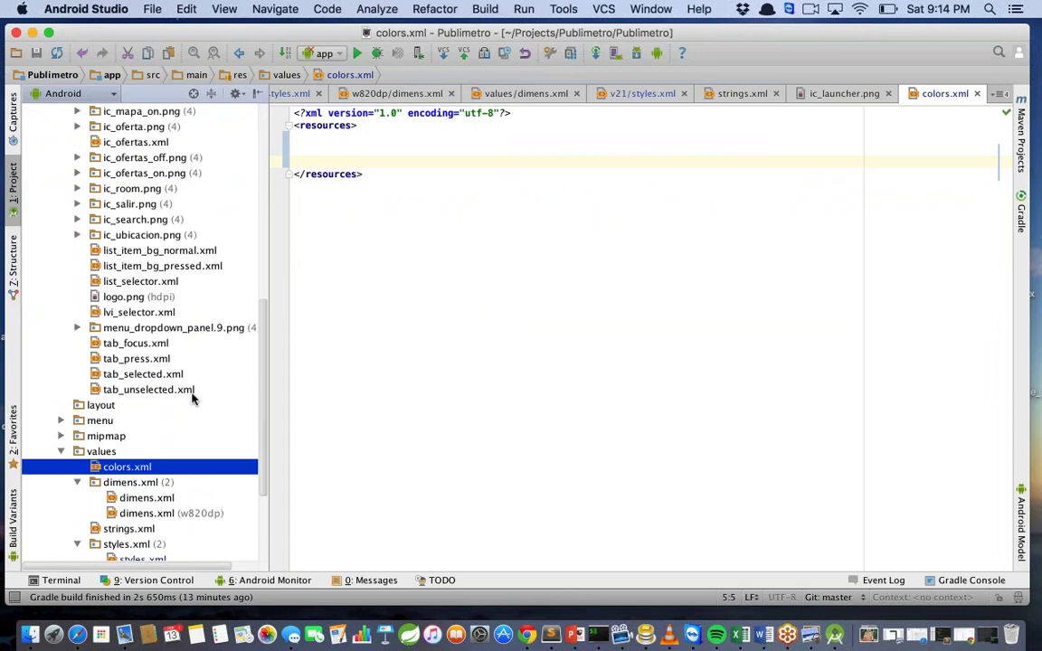
scroll(200, 357, "down", 5)
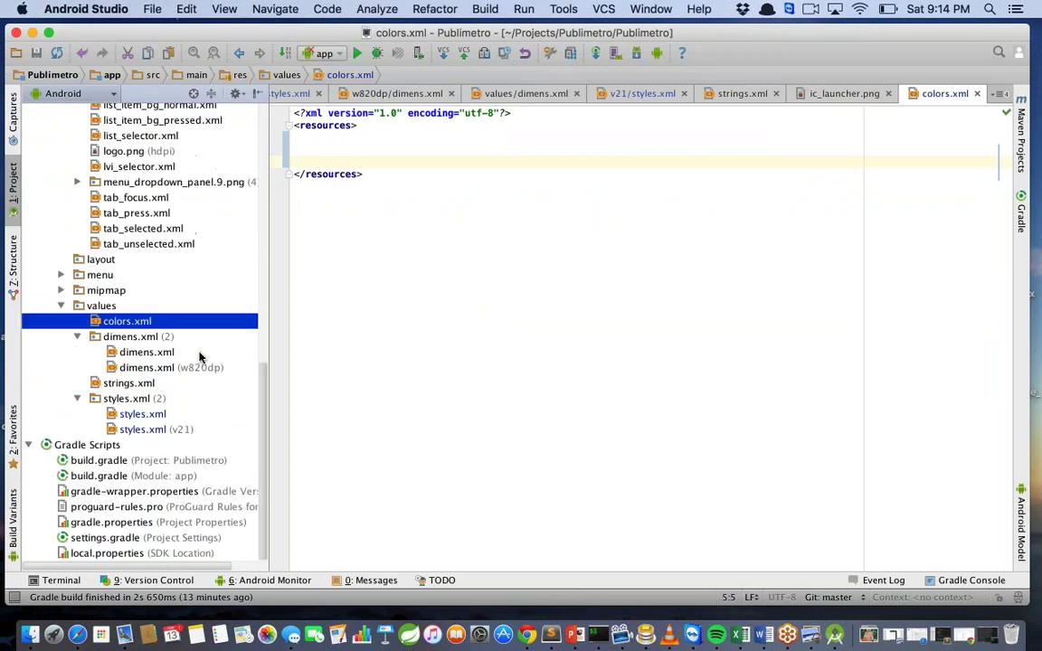
scroll(200, 358, "up", 6)
scroll(200, 357, "up", 5)
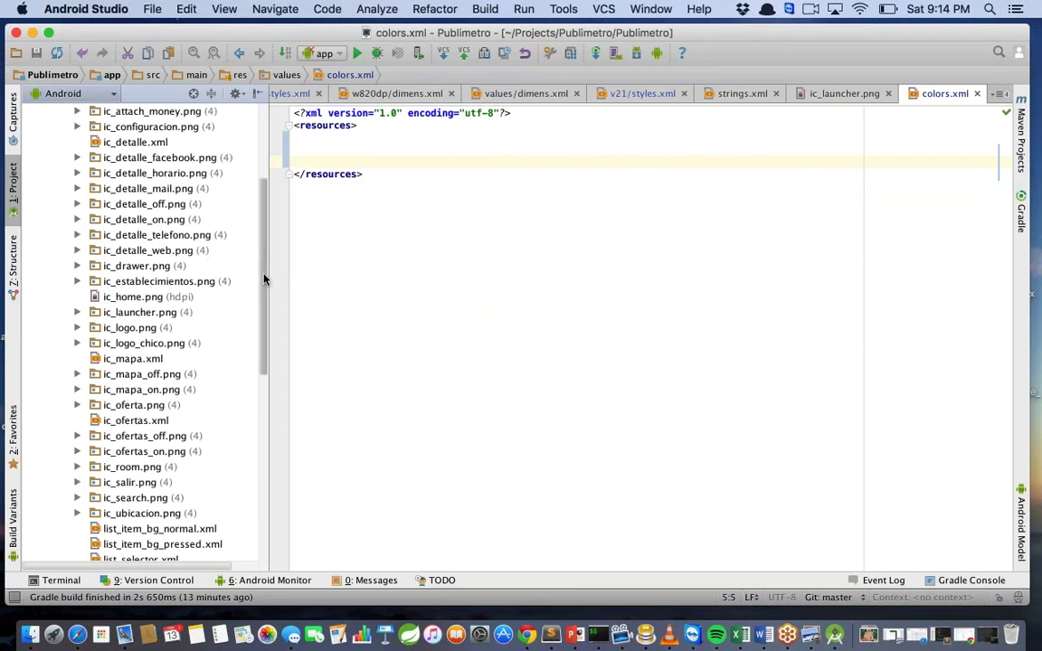
left_click_drag(264, 276, 265, 241)
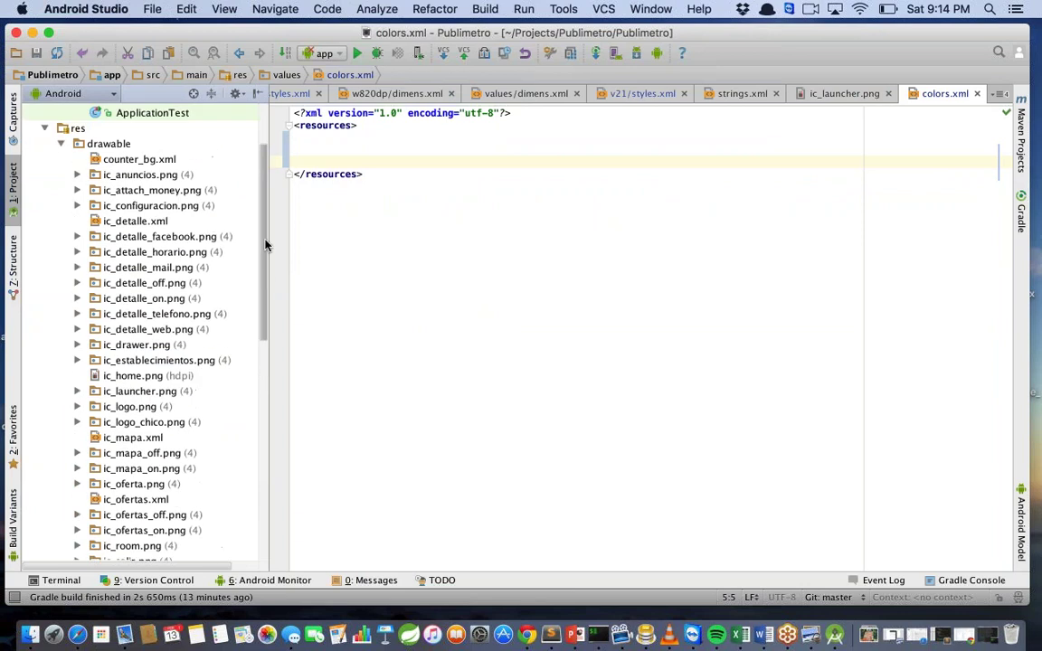
left_click(143, 166)
double_click(143, 166)
left_click(528, 173)
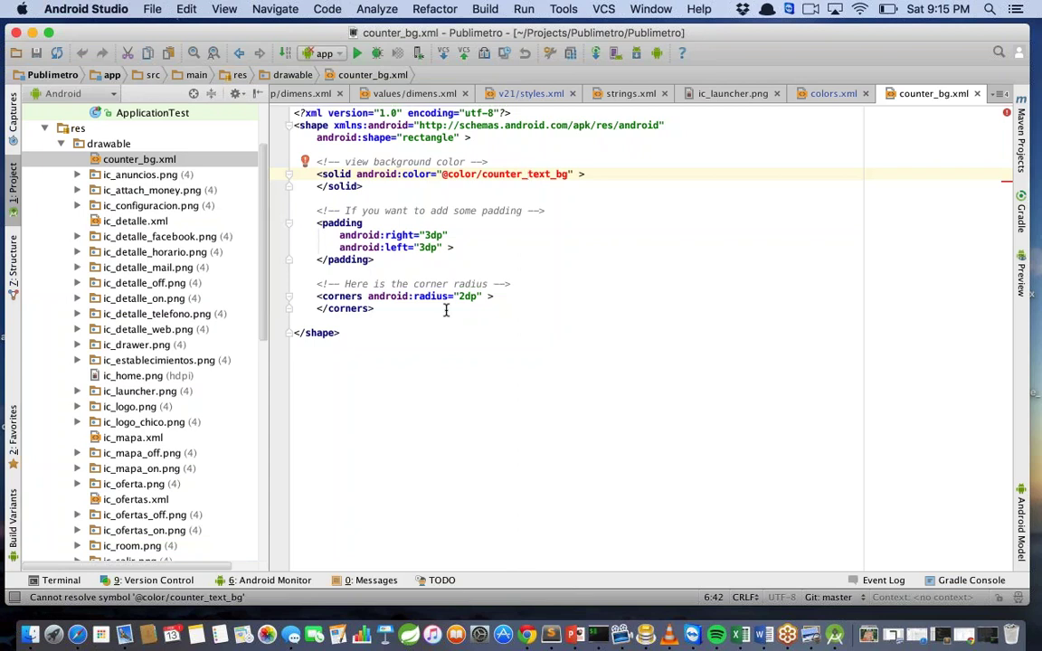
left_click(60, 145)
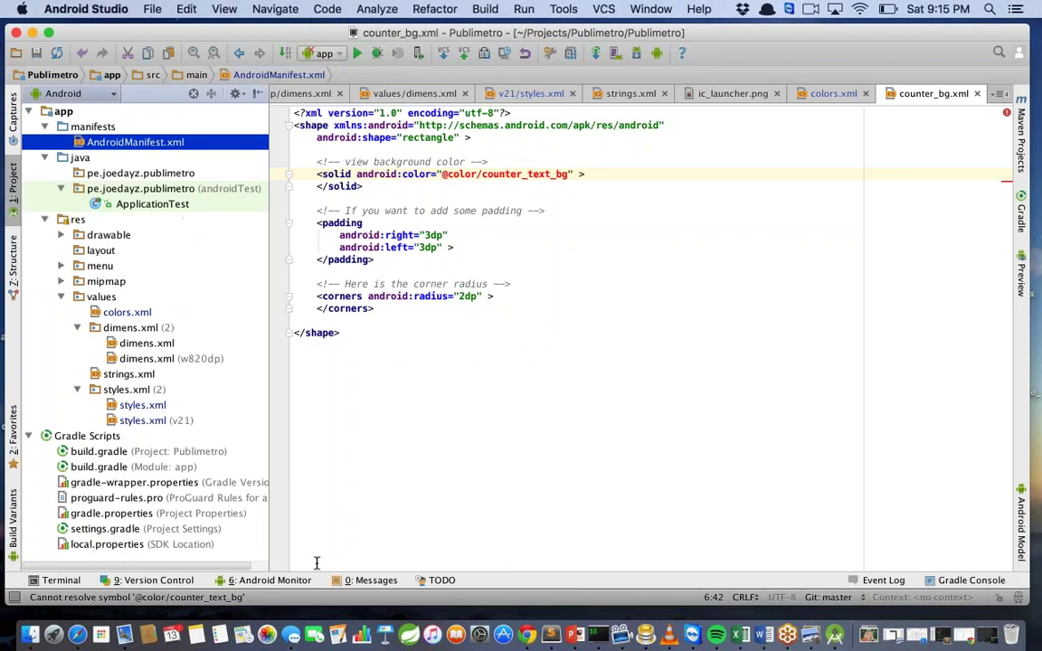
Switch to Sublime Text 2 and open color.xml from app/src/main/res/values of the Publiguia project
left_click(550, 634)
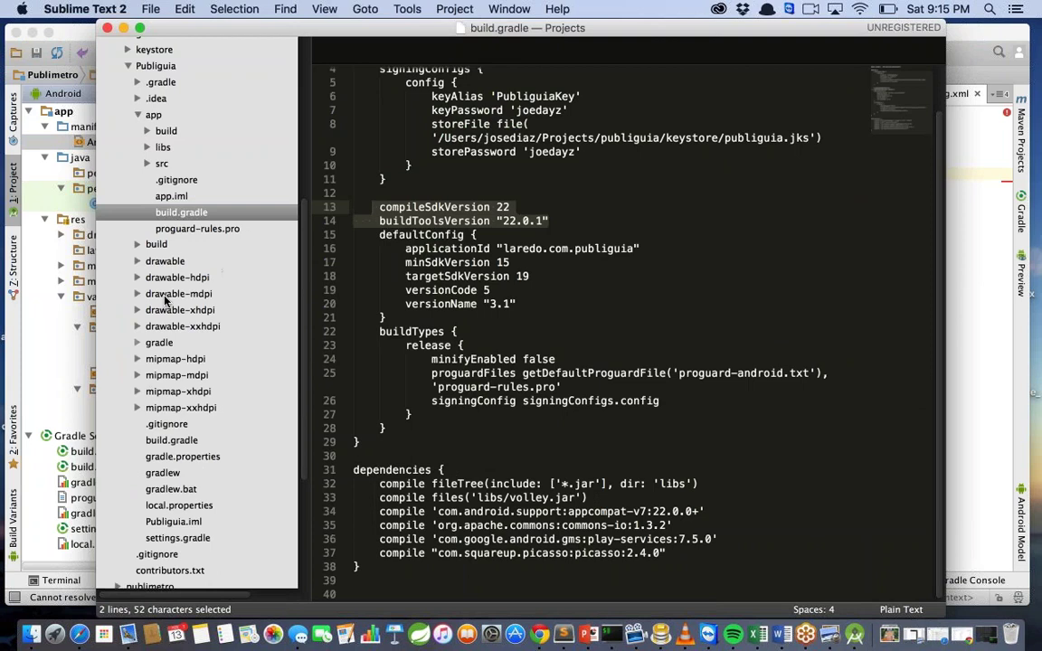
left_click(147, 163)
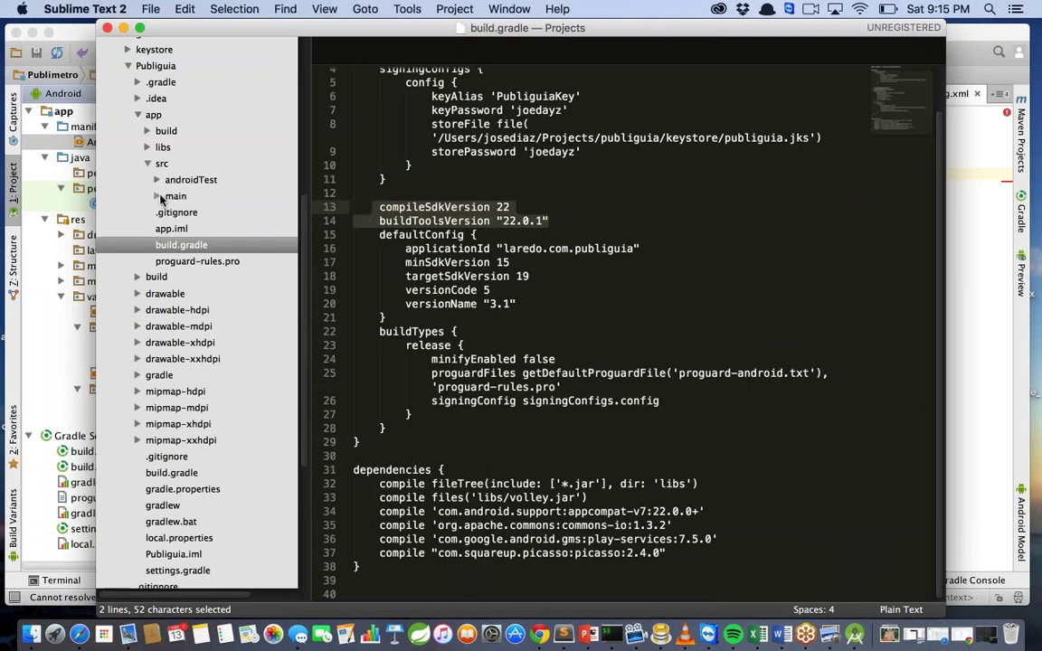
left_click(157, 195)
left_click(166, 226)
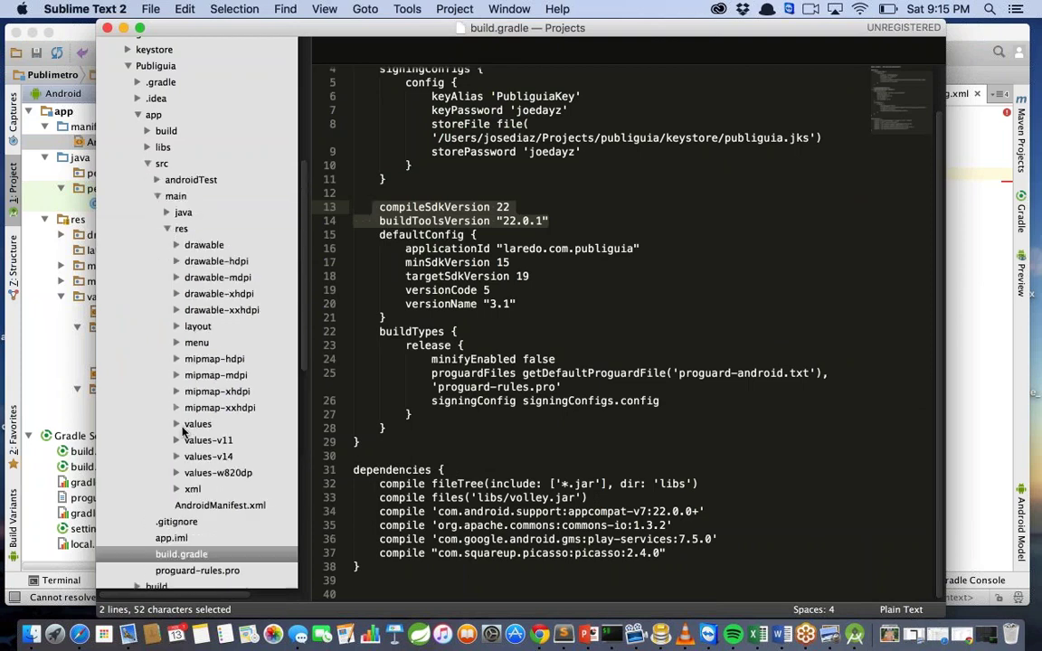
left_click(176, 424)
left_click(181, 441)
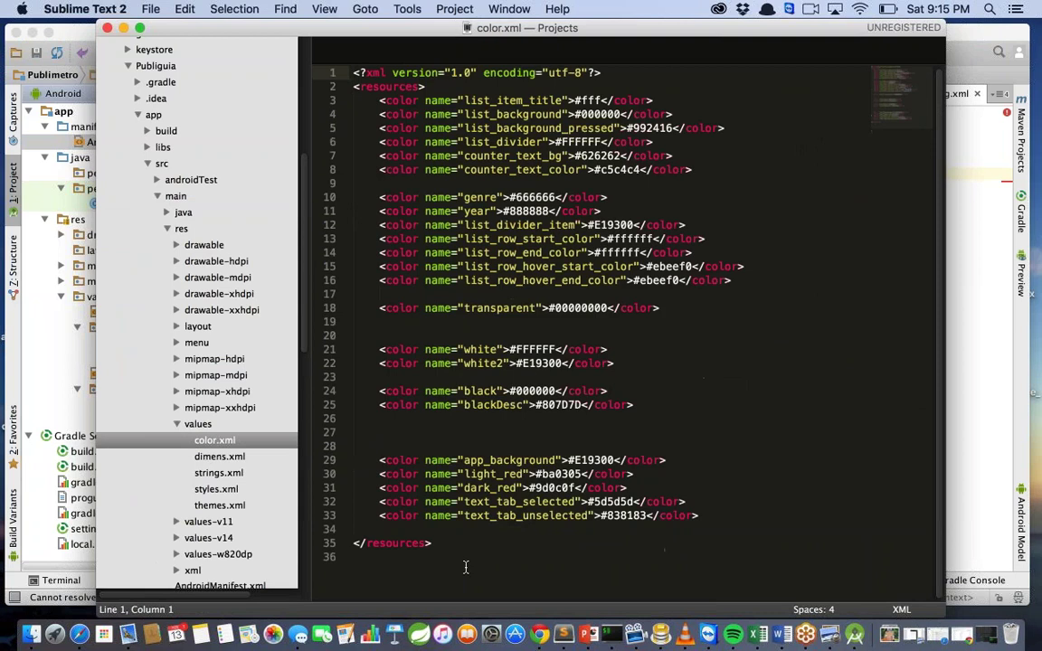
Copy all colour definitions from list_item_title to text_tab_unselected and paste them into Publimetro's colors.xml in Android Studio
left_click_drag(702, 516, 286, 94)
key("super+c")
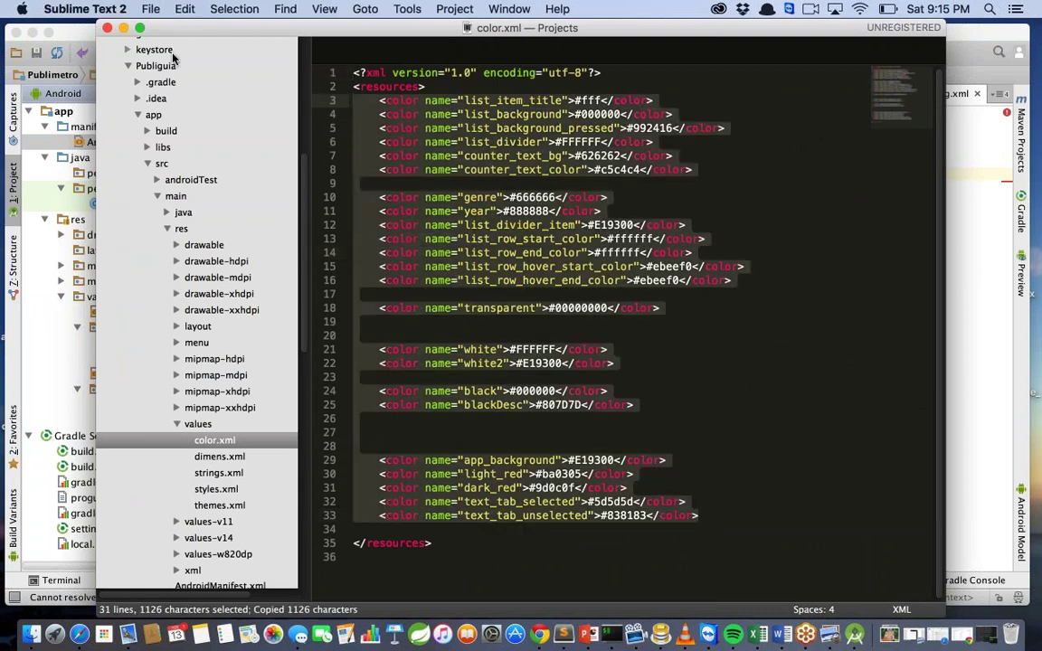
left_click(124, 29)
left_click_drag(373, 309, 301, 179)
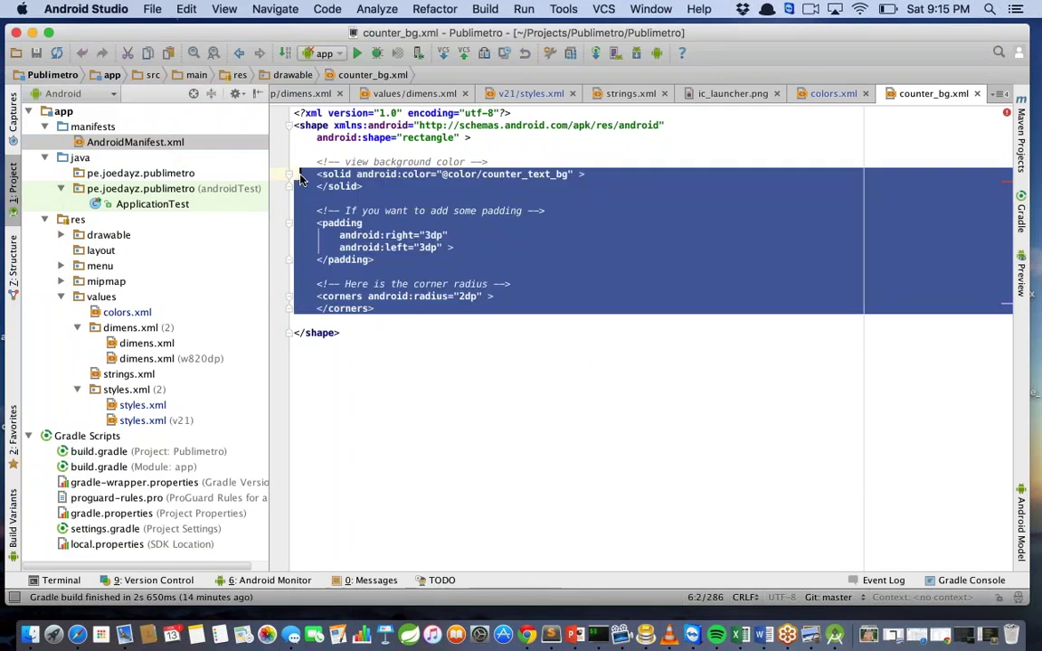
double_click(125, 313)
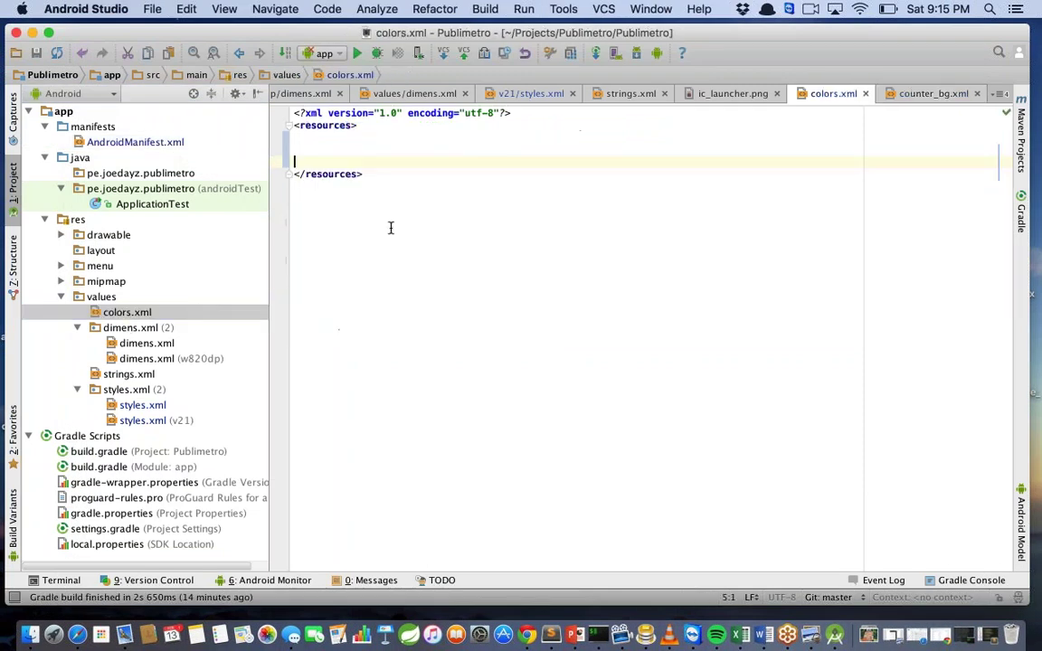
key("super+v")
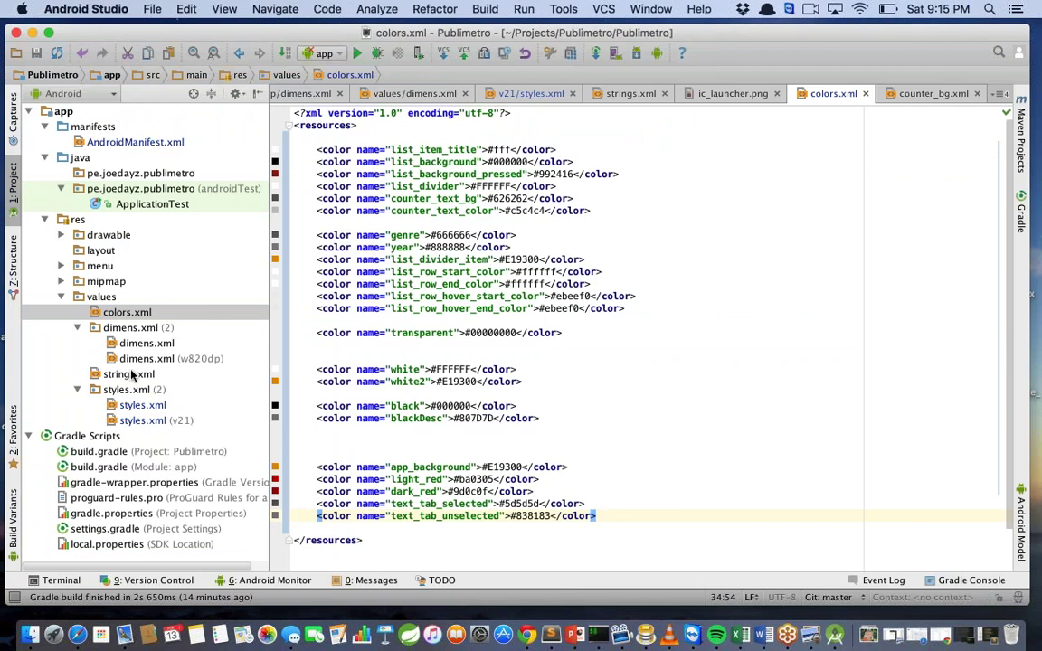
Open Publimetro's default dimens.xml, and copy the comment and all dimension entries from Publiguia's dimens.xml in Sublime Text 2
double_click(145, 346)
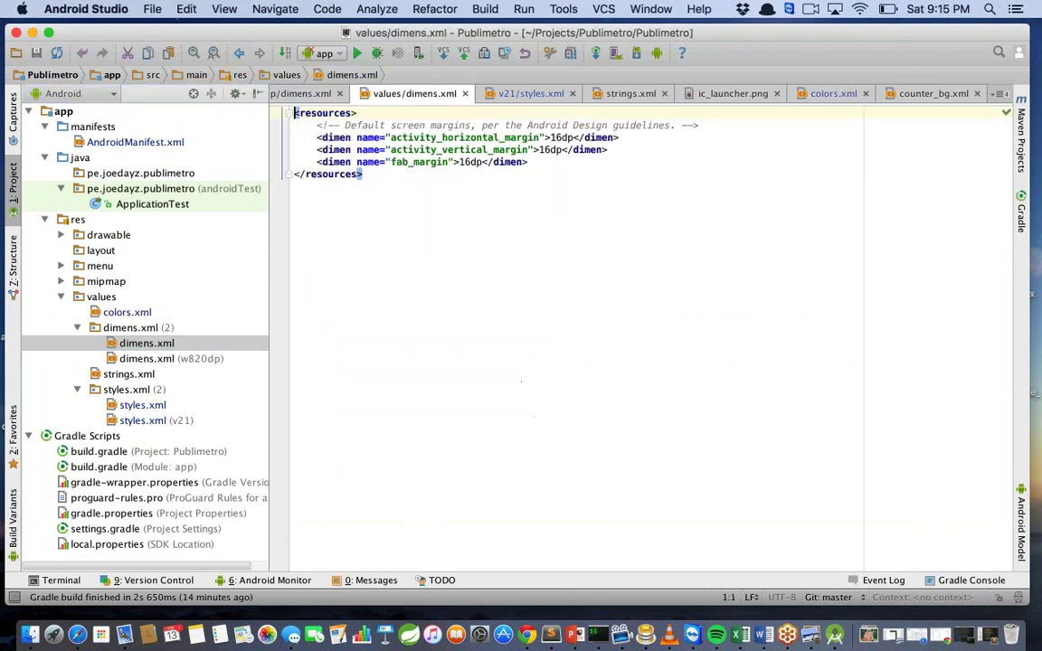
left_click(551, 635)
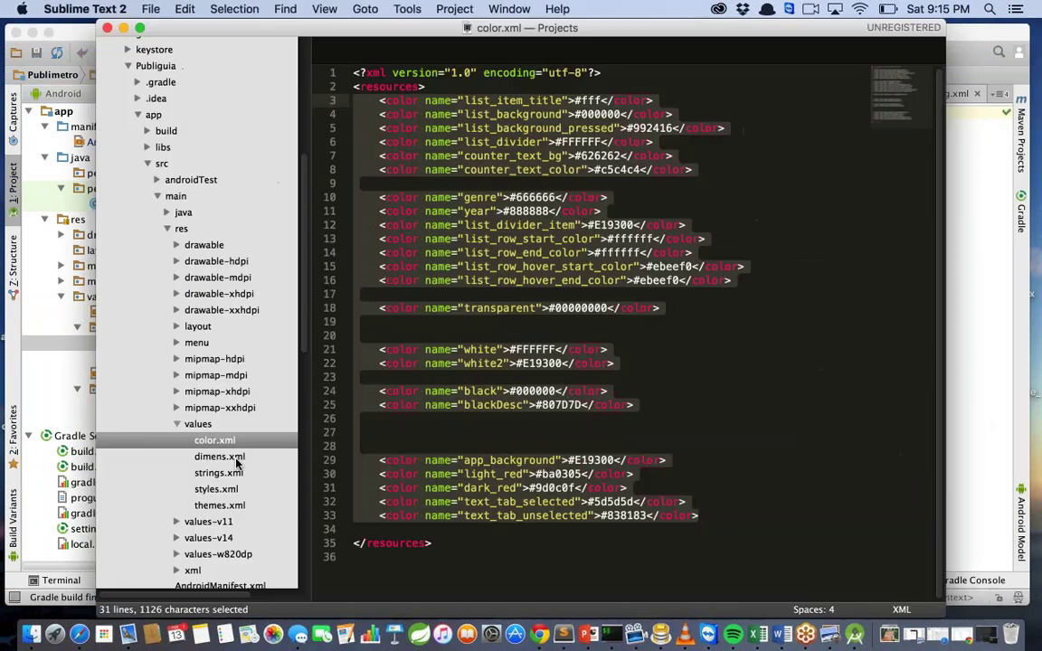
left_click(220, 458)
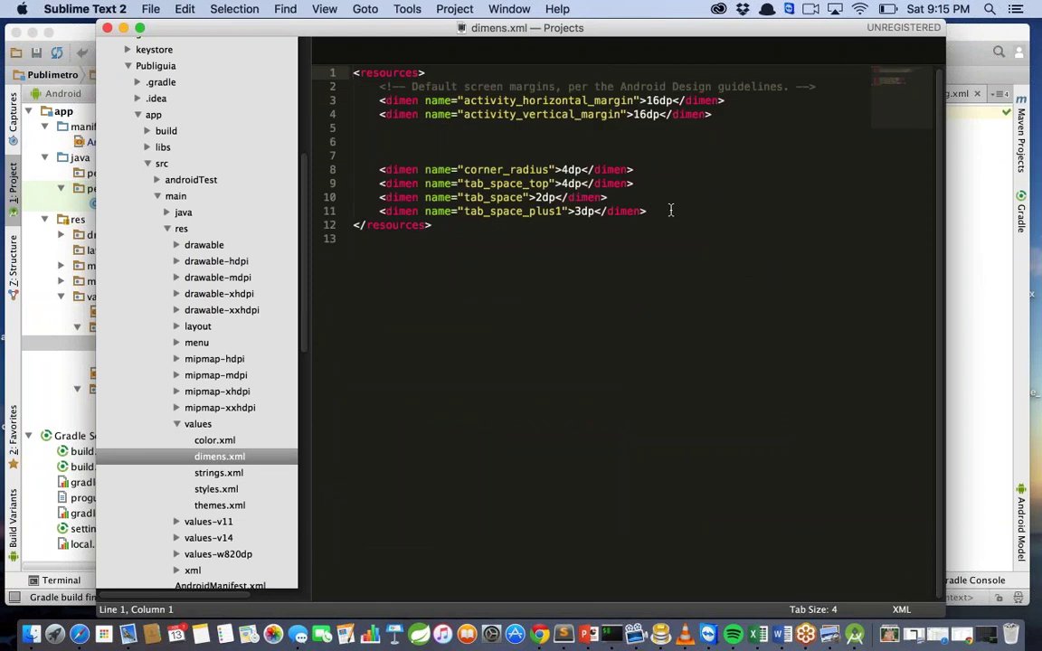
left_click(663, 214)
left_click_drag(662, 213, 353, 87)
key("super+c")
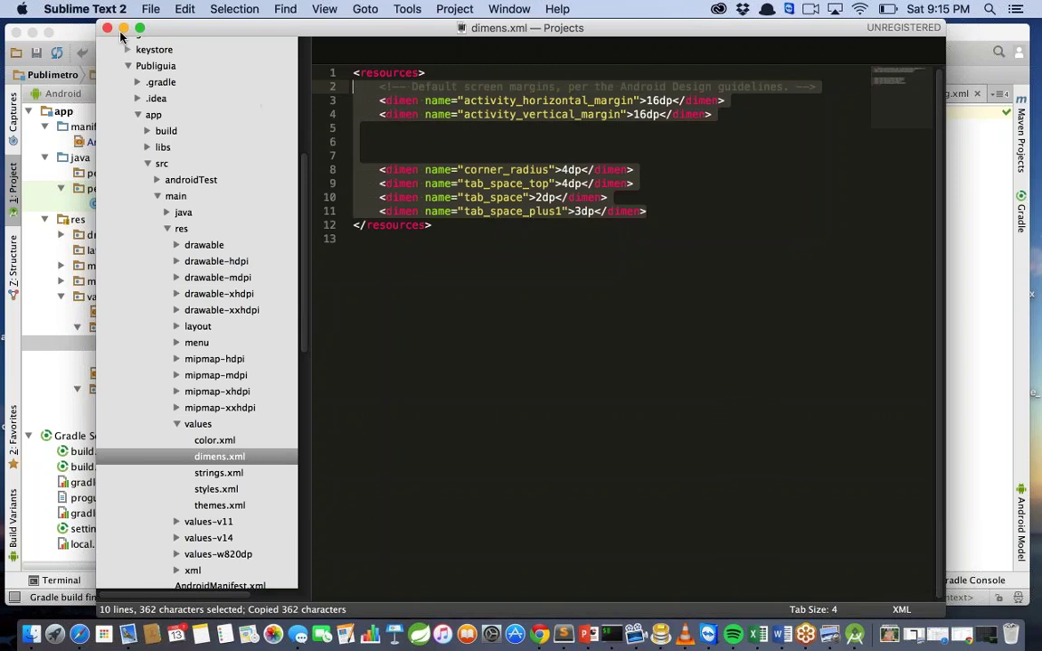
Return to Android Studio and replace the comment and all three dimensions in the default dimens.xml with the copied Publiguia entries
left_click(123, 28)
left_click(555, 161)
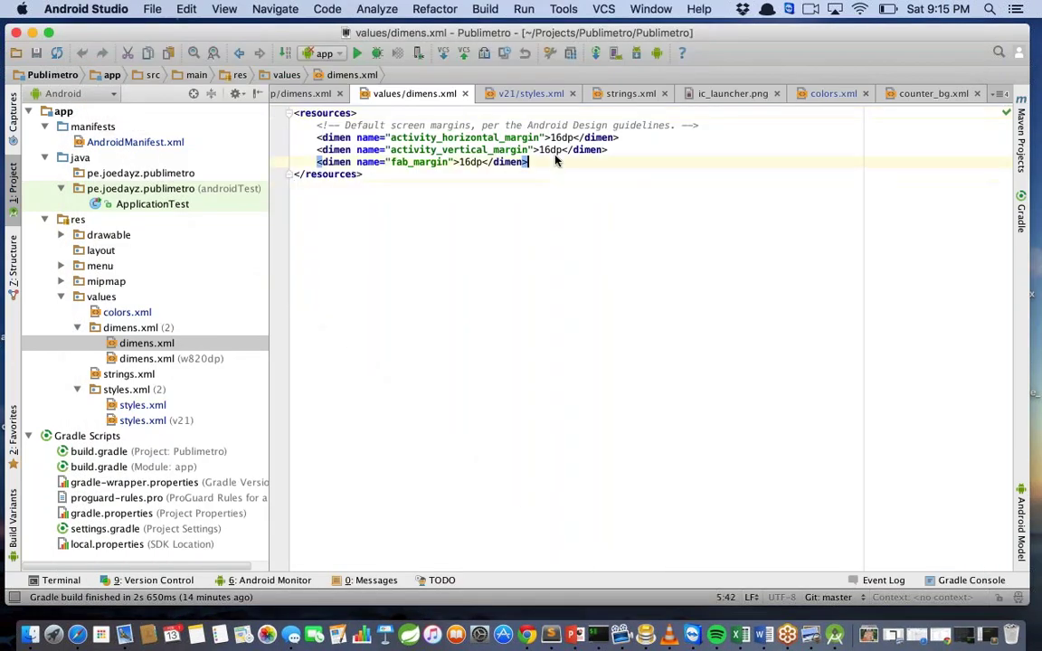
left_click(284, 126, "shift")
key("super+v")
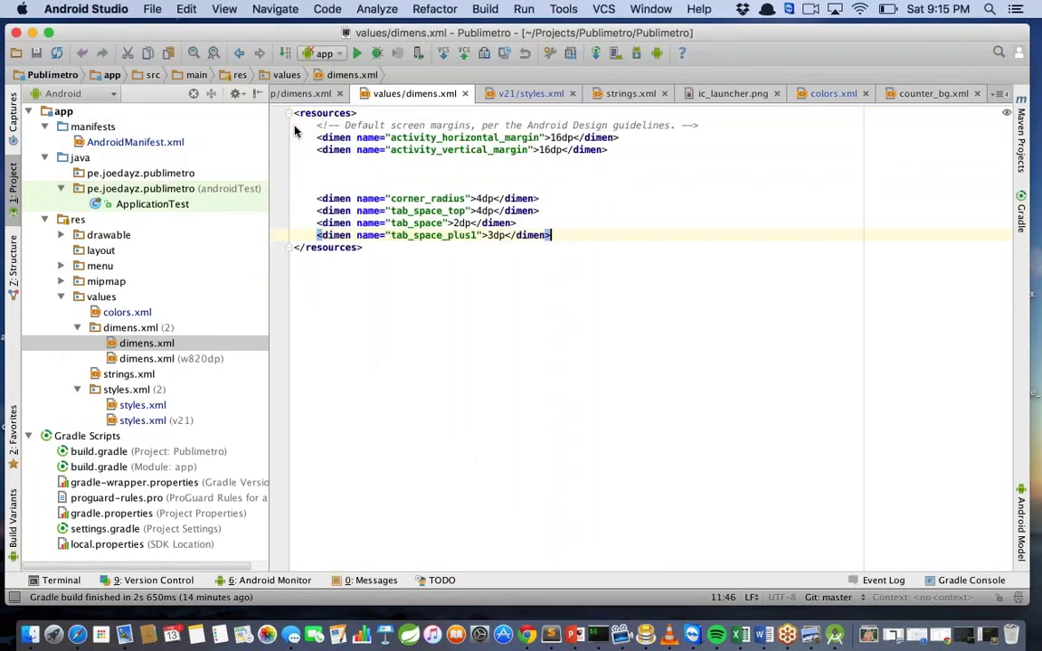
Compare Publimetro's w820dp dimens.xml with the dimens.xml in Publiguia's values-w820dp folder in Sublime Text 2
double_click(160, 358)
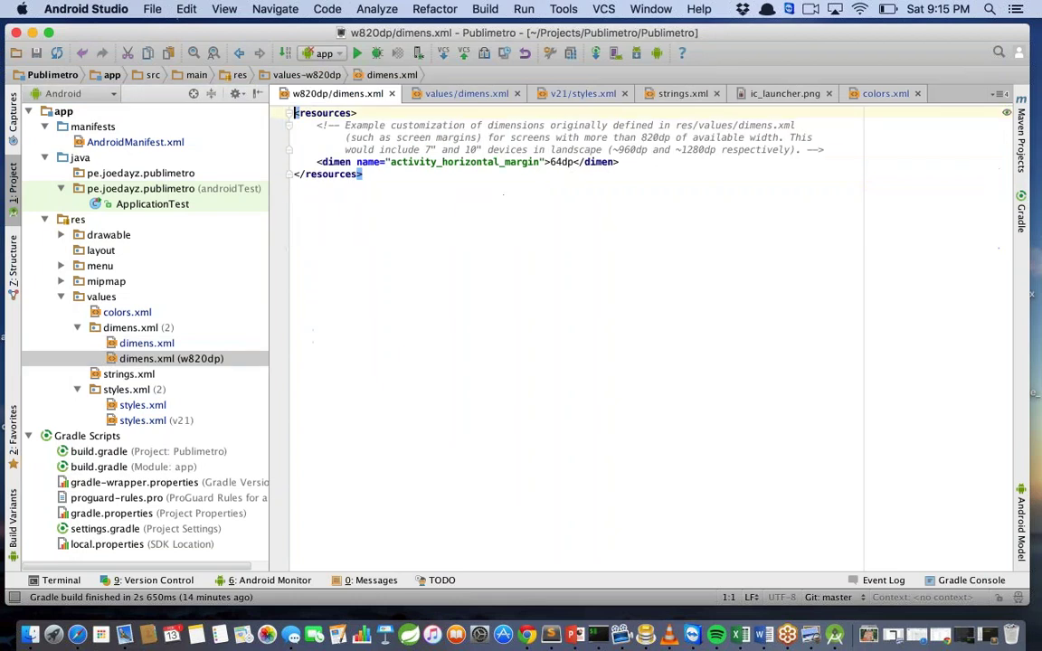
left_click(554, 636)
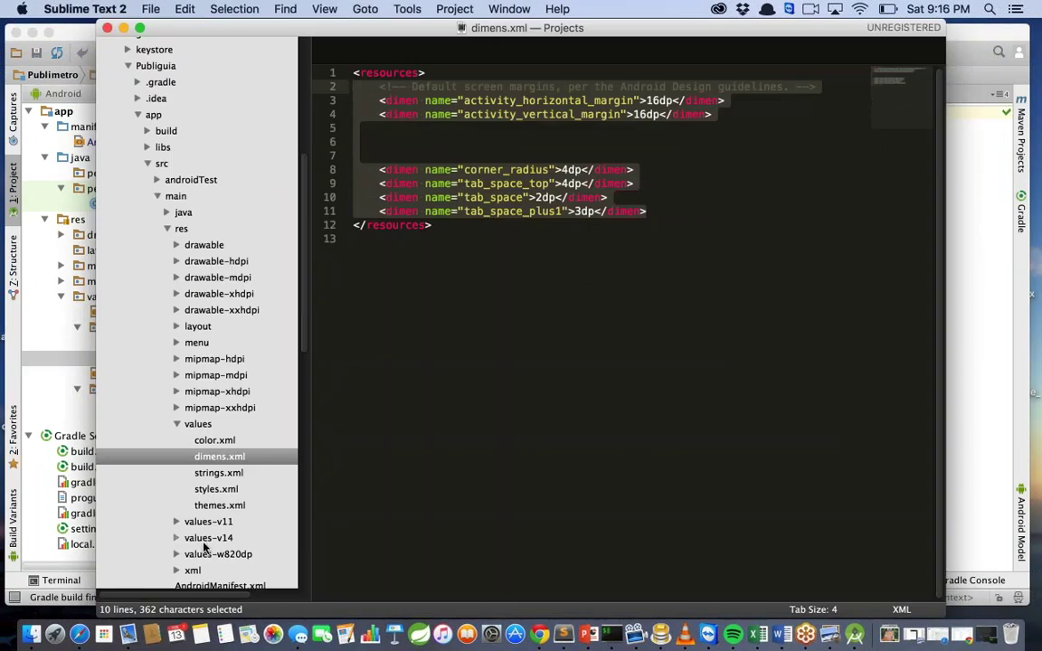
left_click_drag(399, 28, 685, 30)
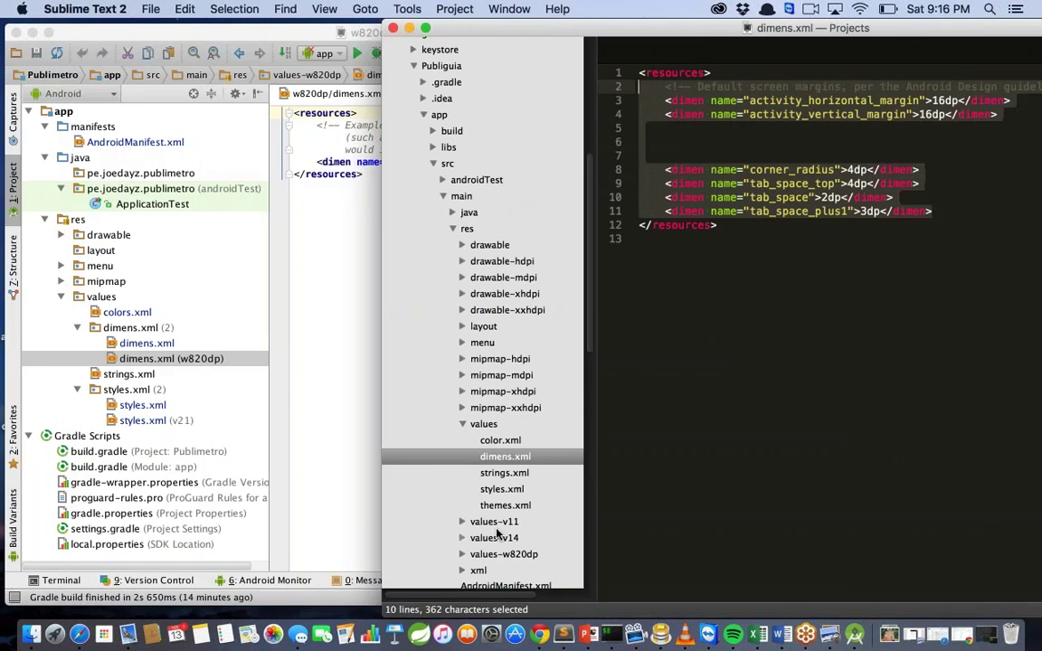
left_click(462, 555)
left_click(503, 571)
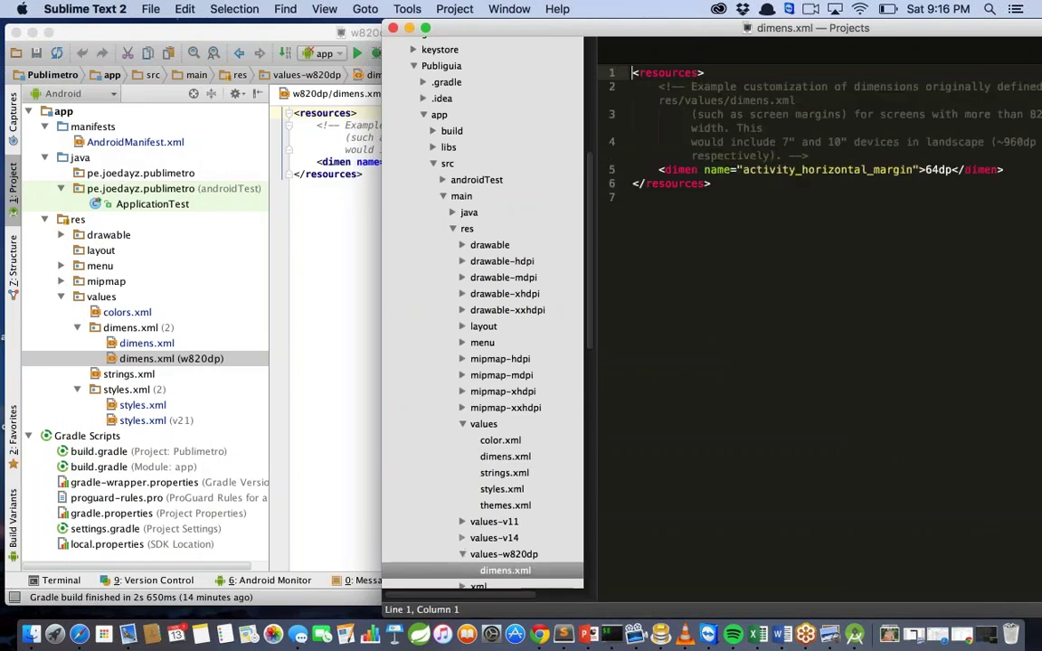
left_click_drag(674, 44, 471, 24)
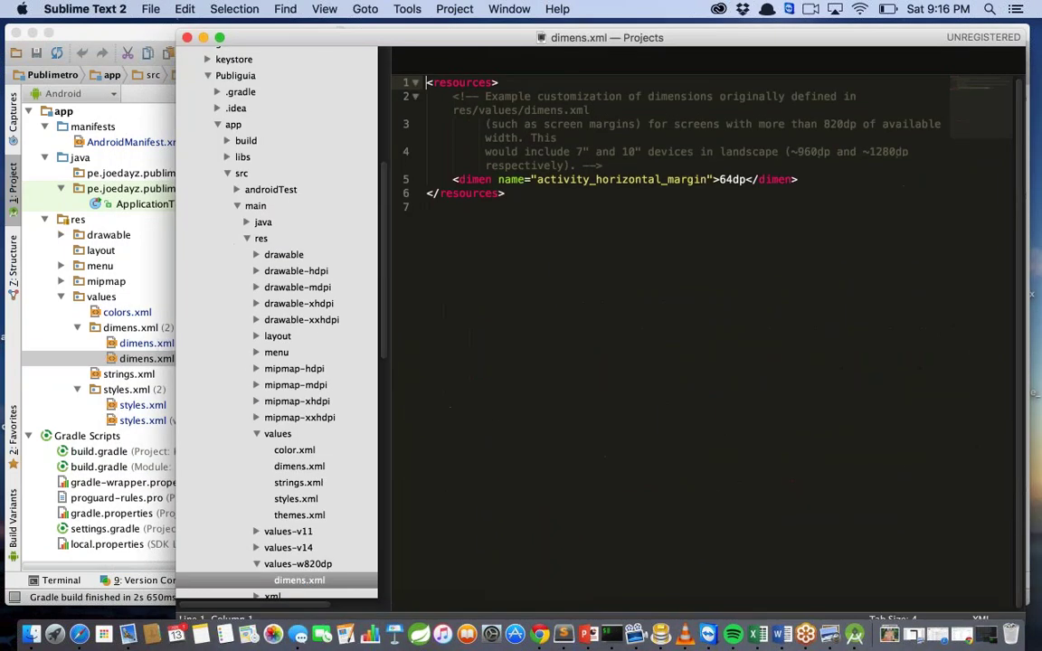
Open Publiguia's strings.xml and copy all entries inside the resources element, from app_name through the nav_drawer_icons array
left_click(327, 482)
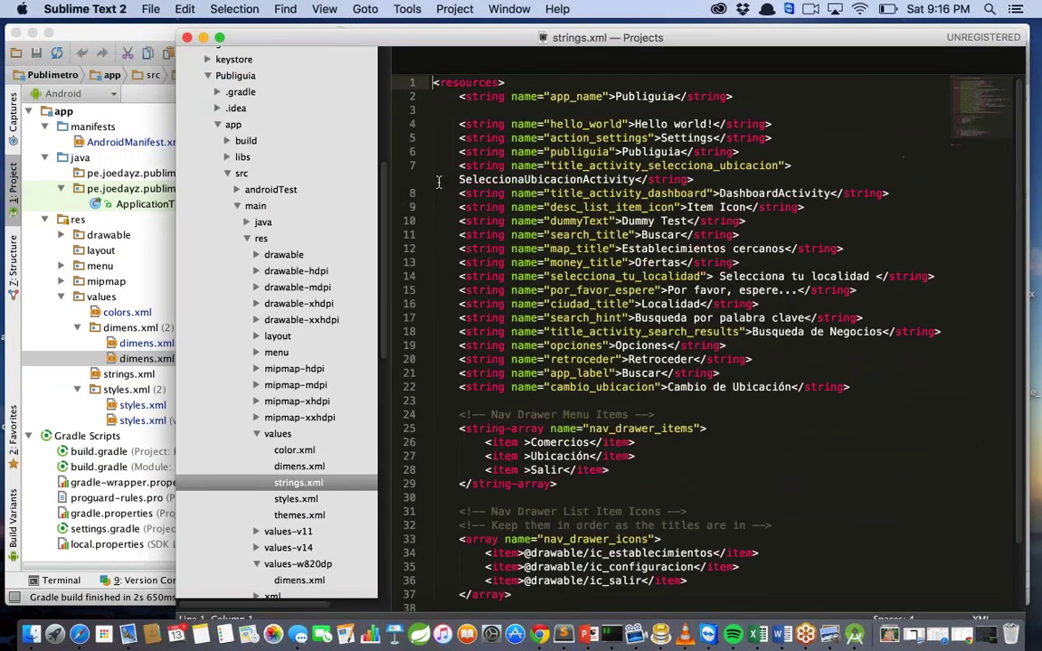
left_click_drag(435, 96, 492, 179)
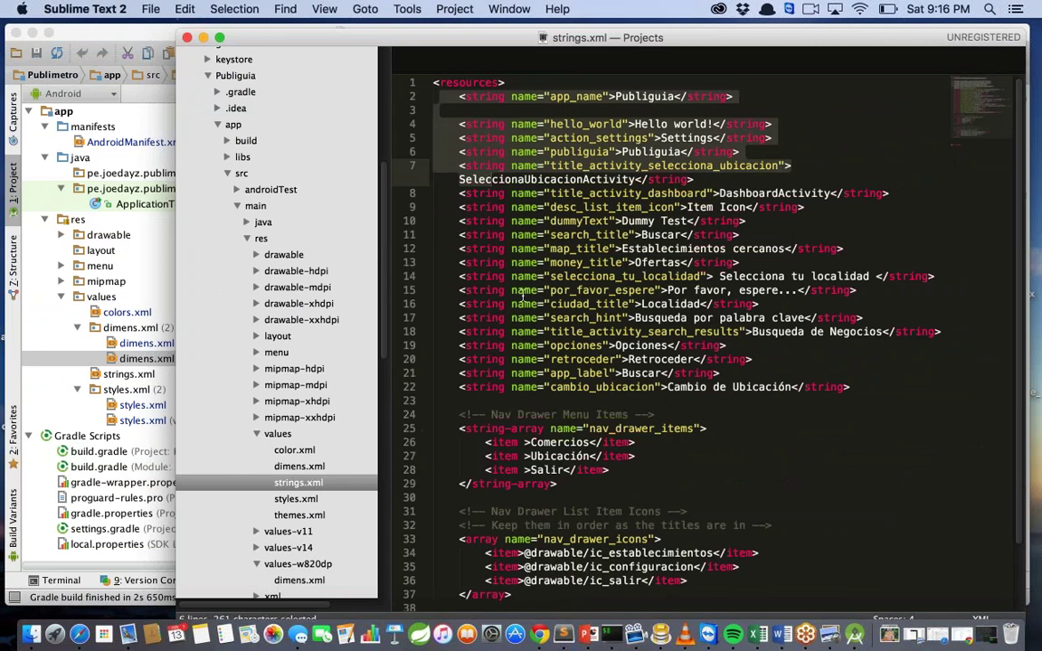
scroll(522, 294, "down", 3)
key("super+a")
key("super+c")
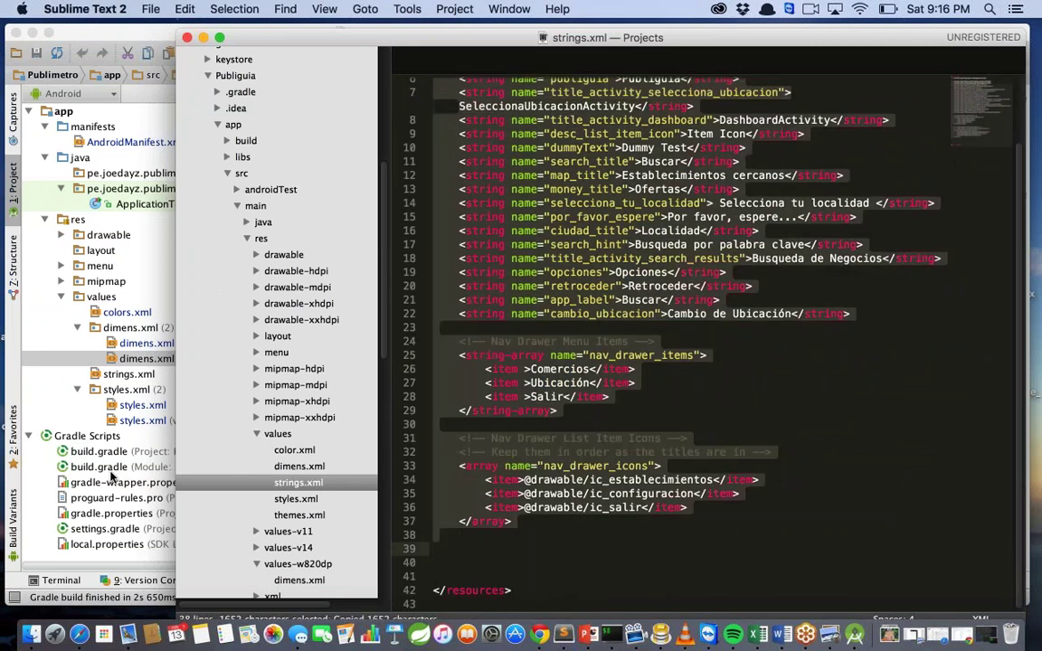
Return to Android Studio, open Publimetro's strings.xml and replace the app_name and action_settings strings with the copied Publiguia entries
left_click(107, 373)
double_click(107, 374)
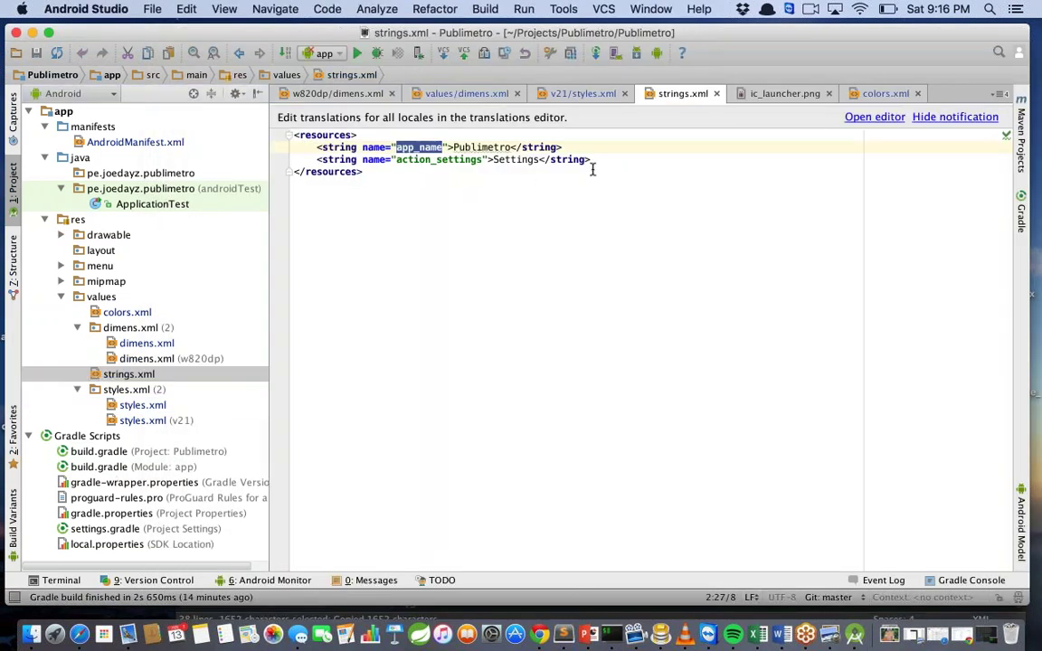
left_click_drag(593, 162, 292, 147)
key("BackSpace")
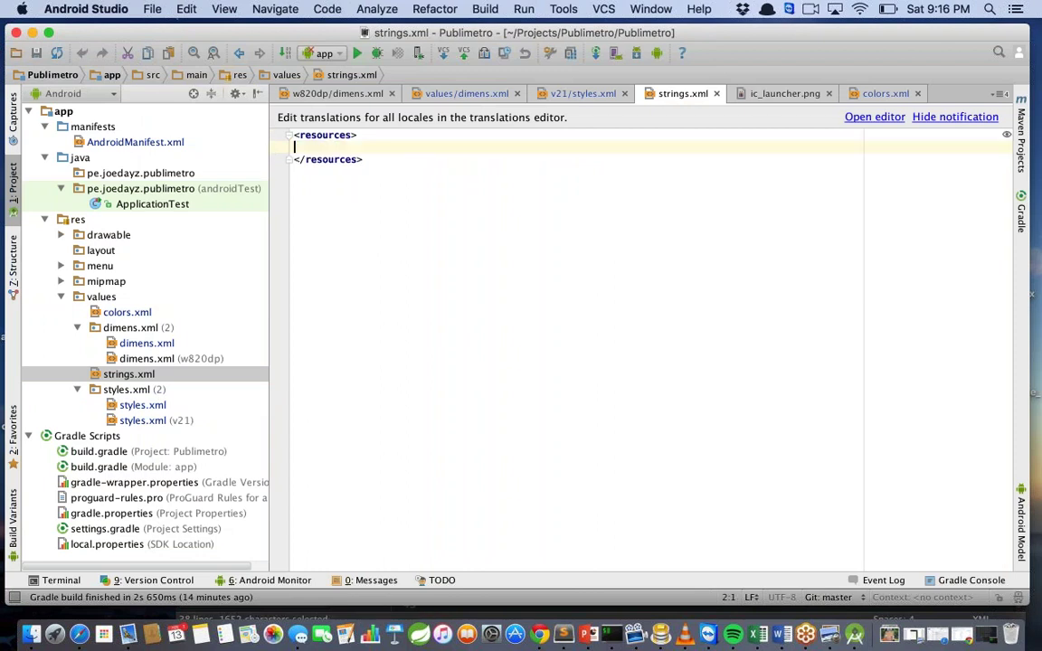
key("super+v")
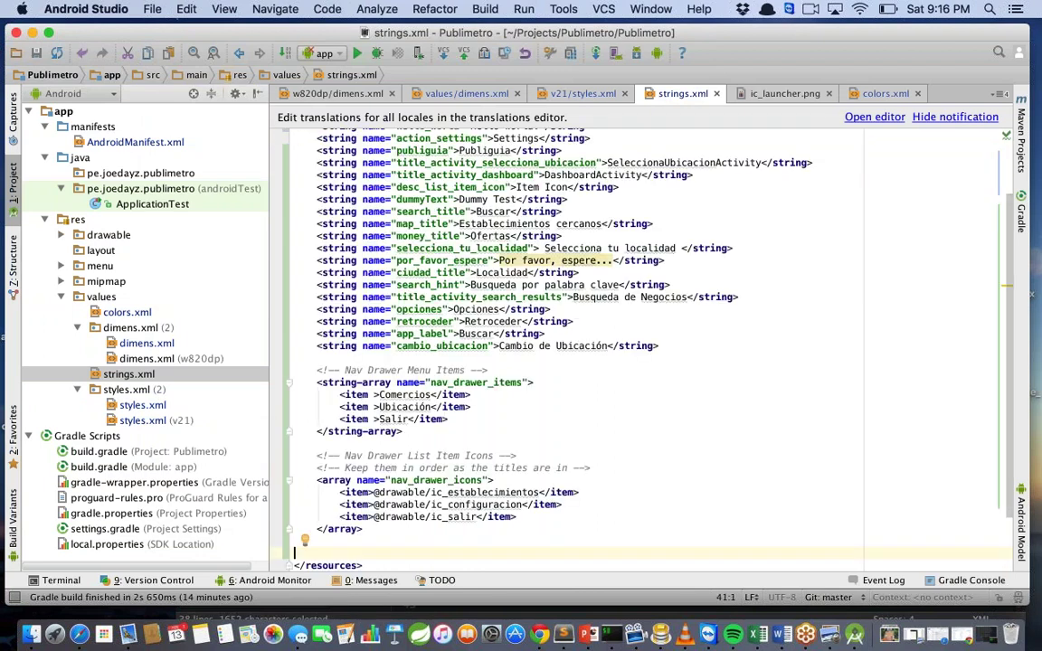
scroll(398, 268, "up", 3)
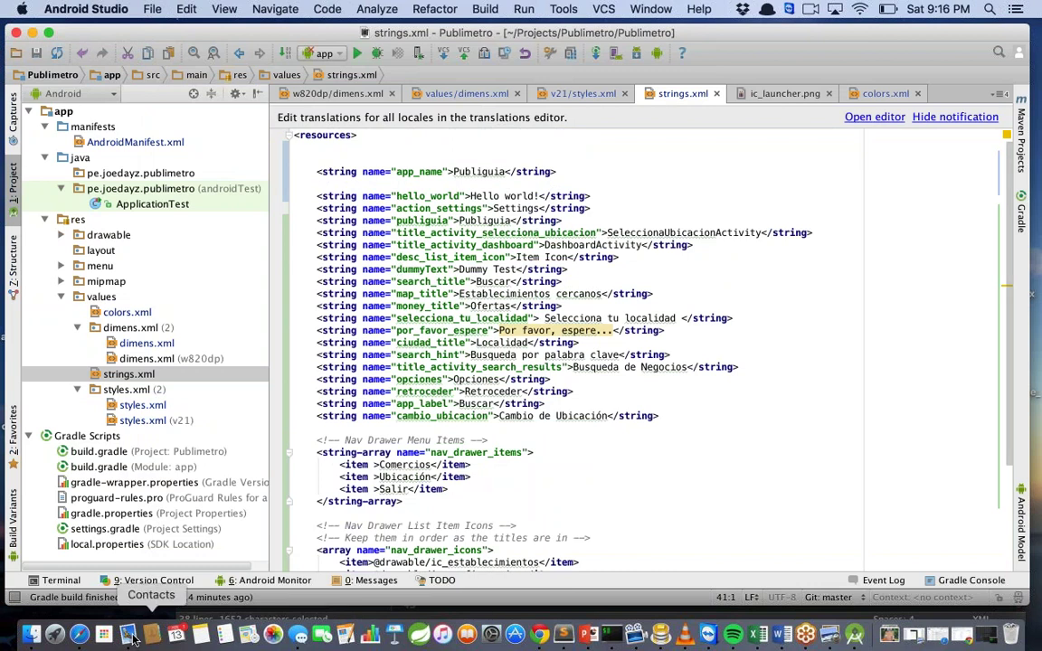
Examine Publiguia's styles.xml and themes.xml in Sublime Text 2, and check the application theme in Publimetro's AndroidManifest.xml
left_click(152, 405)
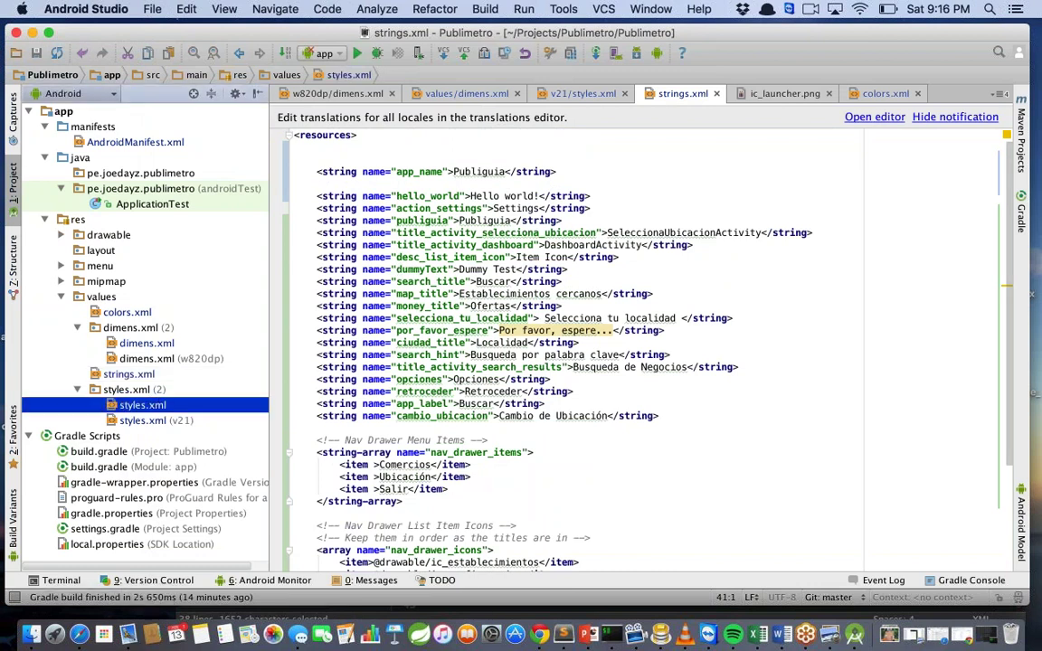
left_click(562, 631)
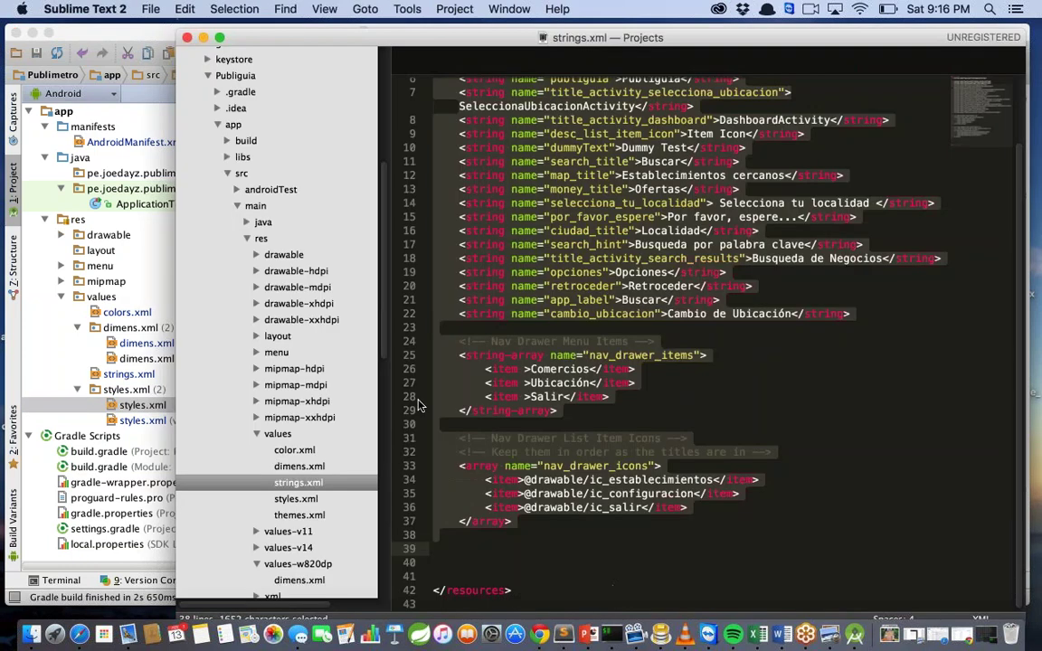
left_click(299, 499)
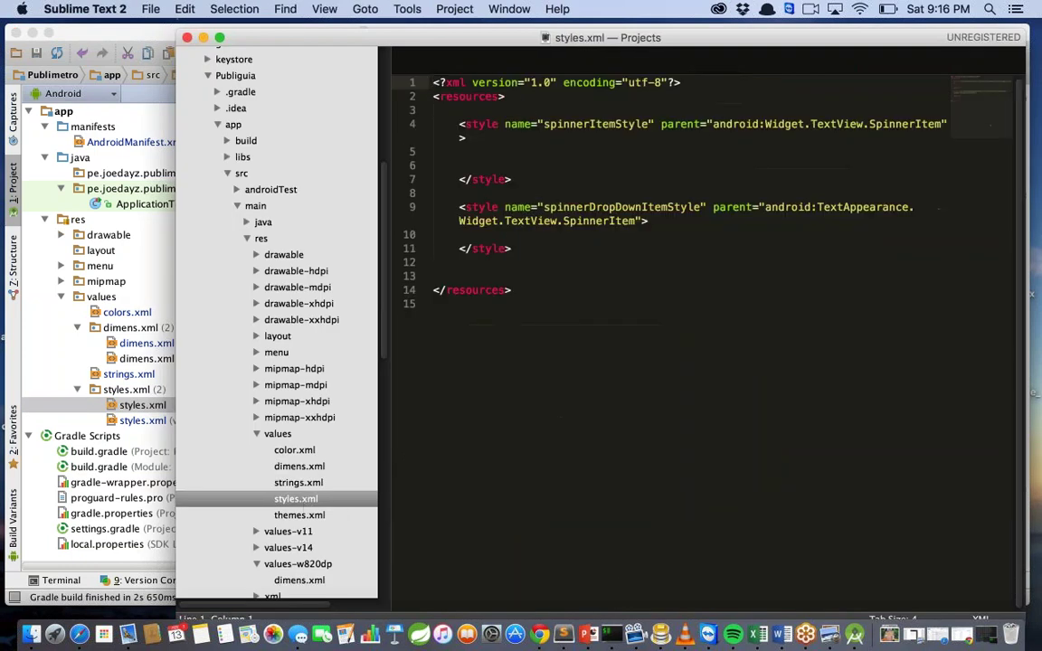
left_click(316, 516)
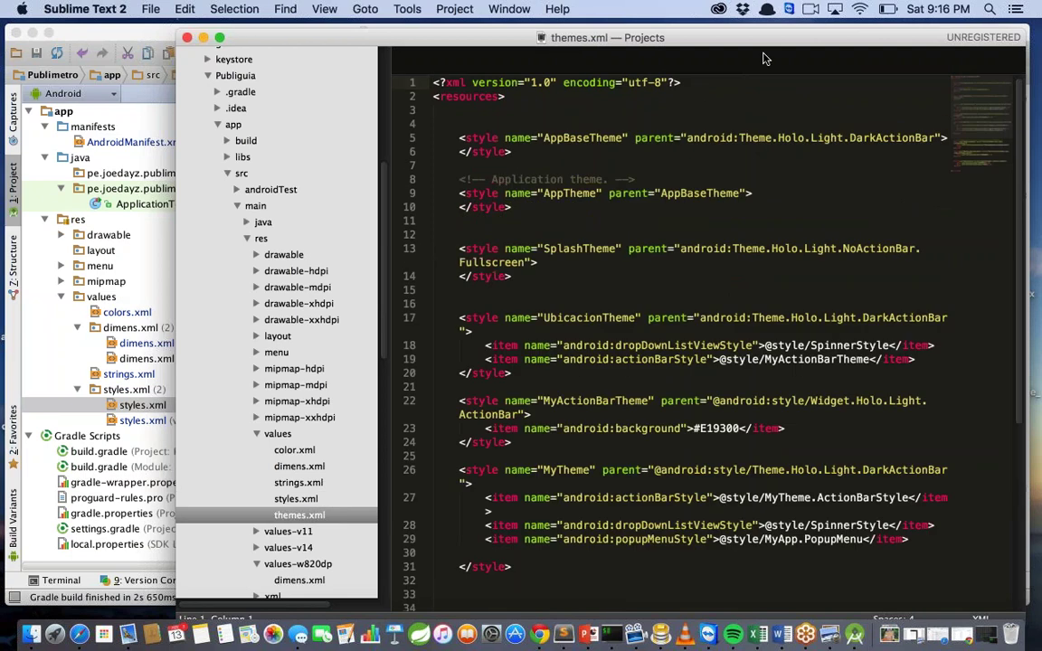
left_click(125, 297)
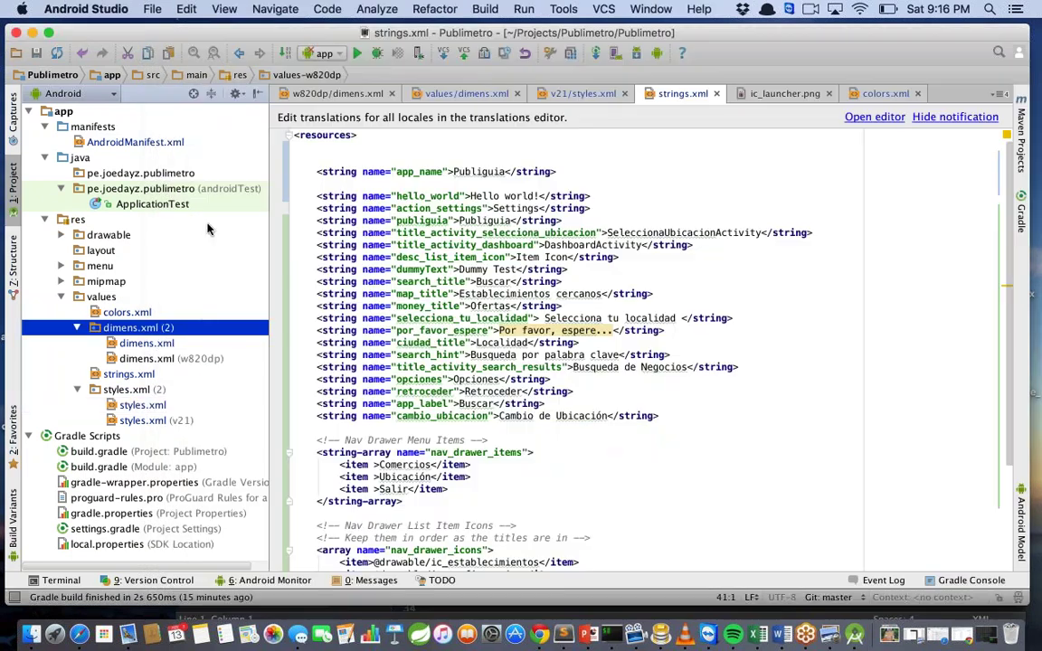
double_click(145, 142)
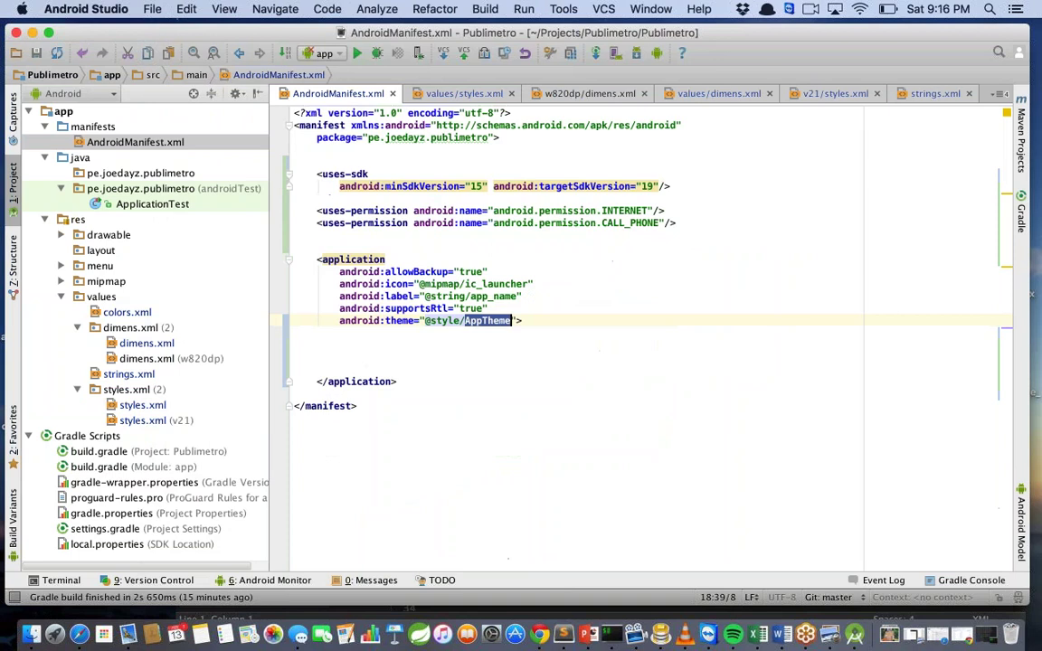
Open Publimetro's default styles.xml and delete the AppTheme style with its comment, leaving blank lines inside the resources element
double_click(180, 420)
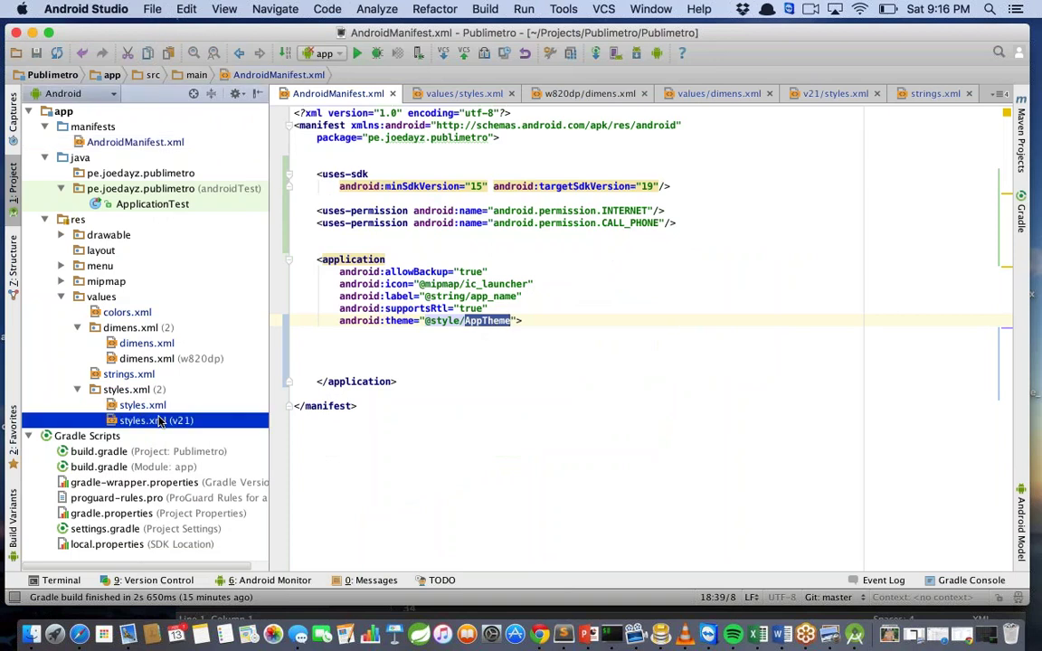
left_click(161, 407)
double_click(161, 406)
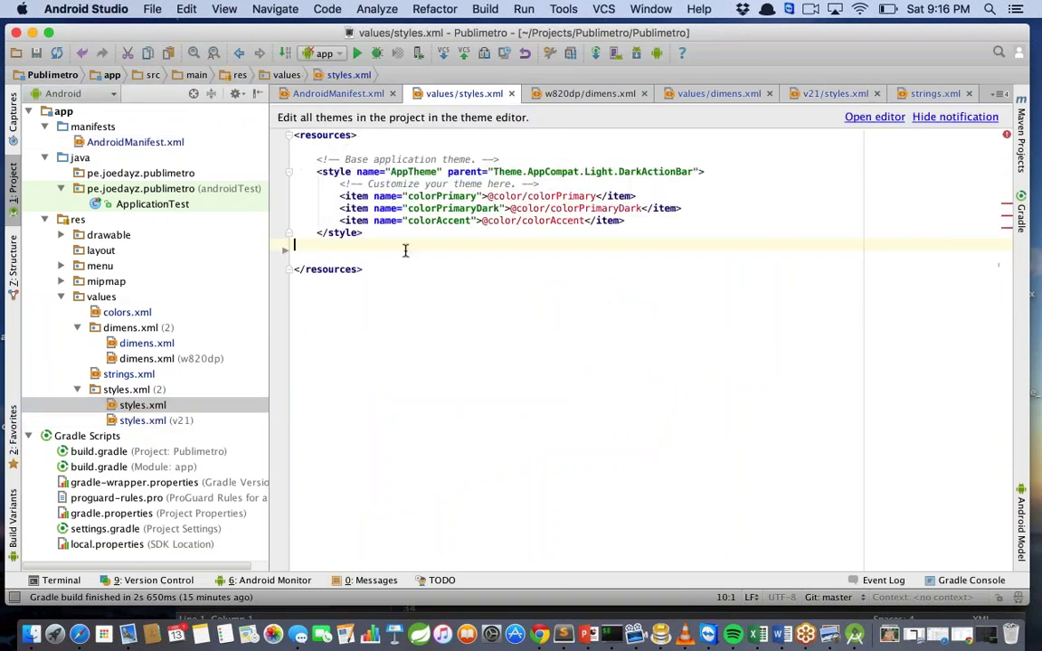
left_click_drag(405, 254, 295, 159)
key("BackSpace")
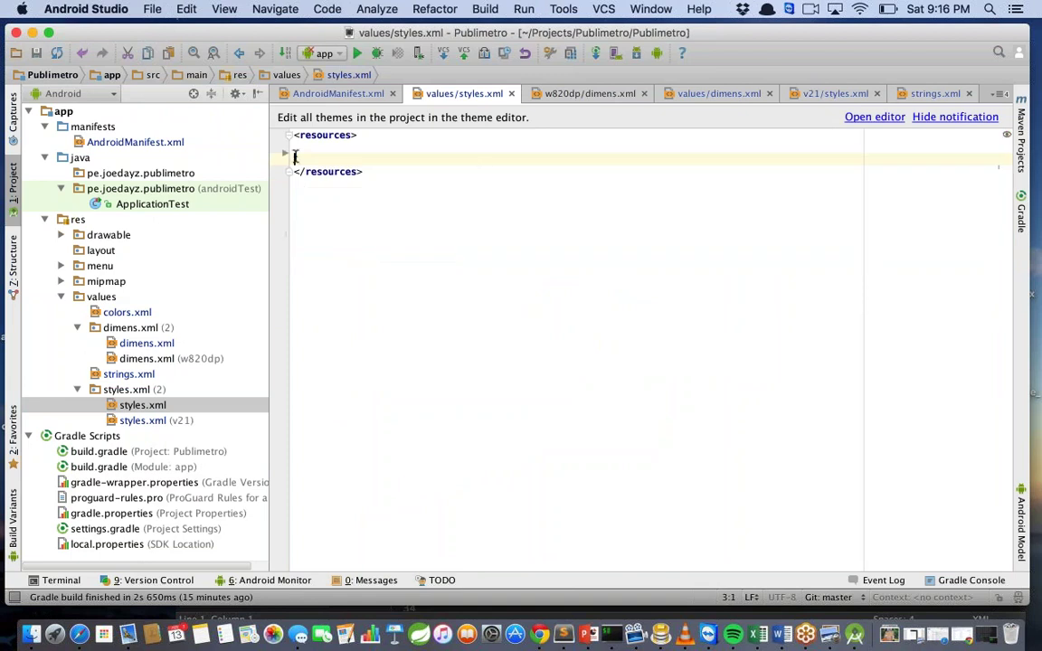
key("Return")
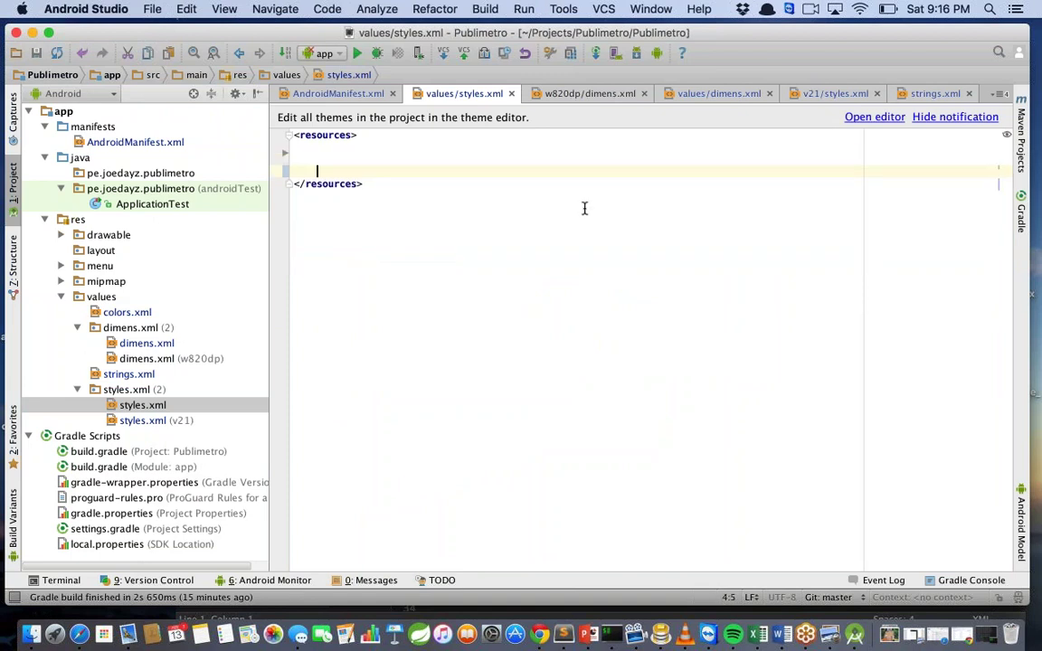
key("Up")
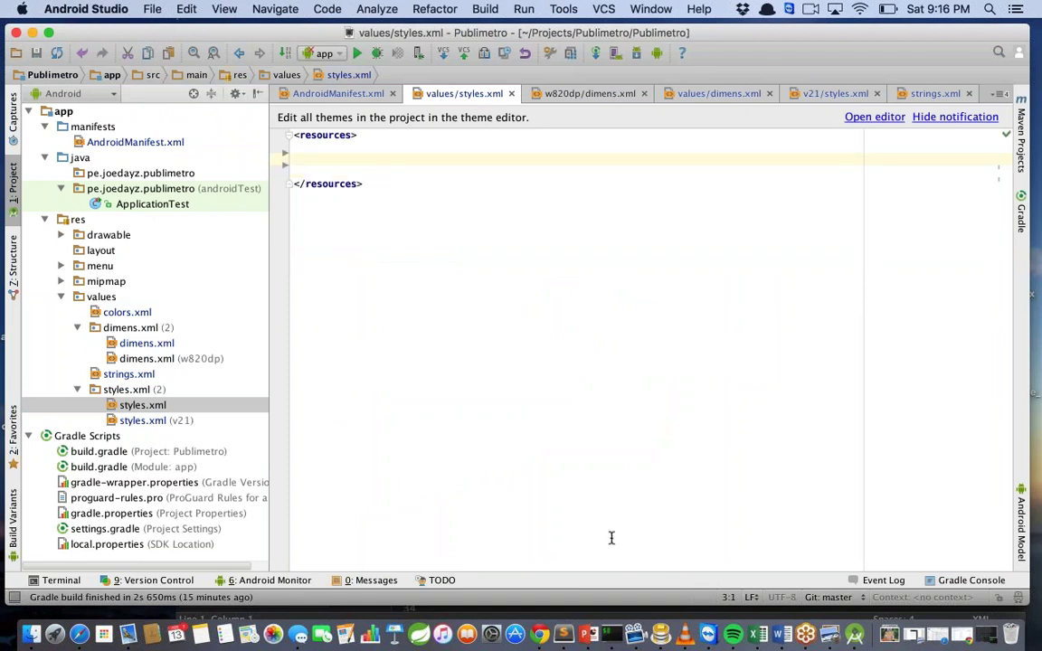
Copy the AppBaseTheme and AppTheme styles from Publiguia's themes.xml in Sublime Text 2 into Publimetro's default styles.xml in Android Studio
left_click(563, 634)
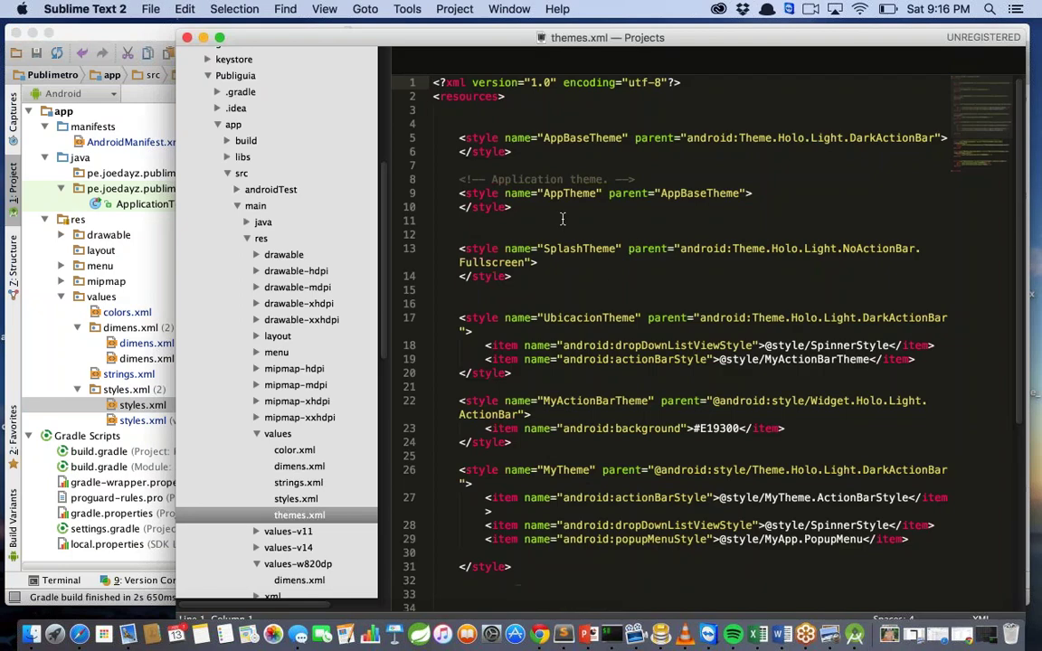
left_click_drag(512, 207, 433, 137)
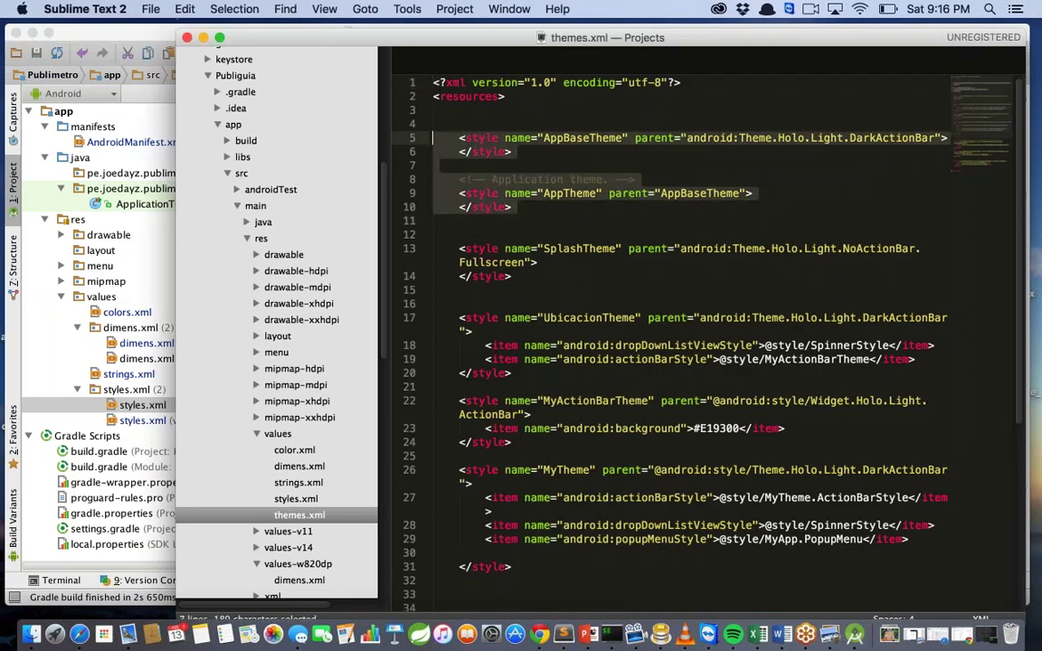
key("super+c")
left_click(204, 38)
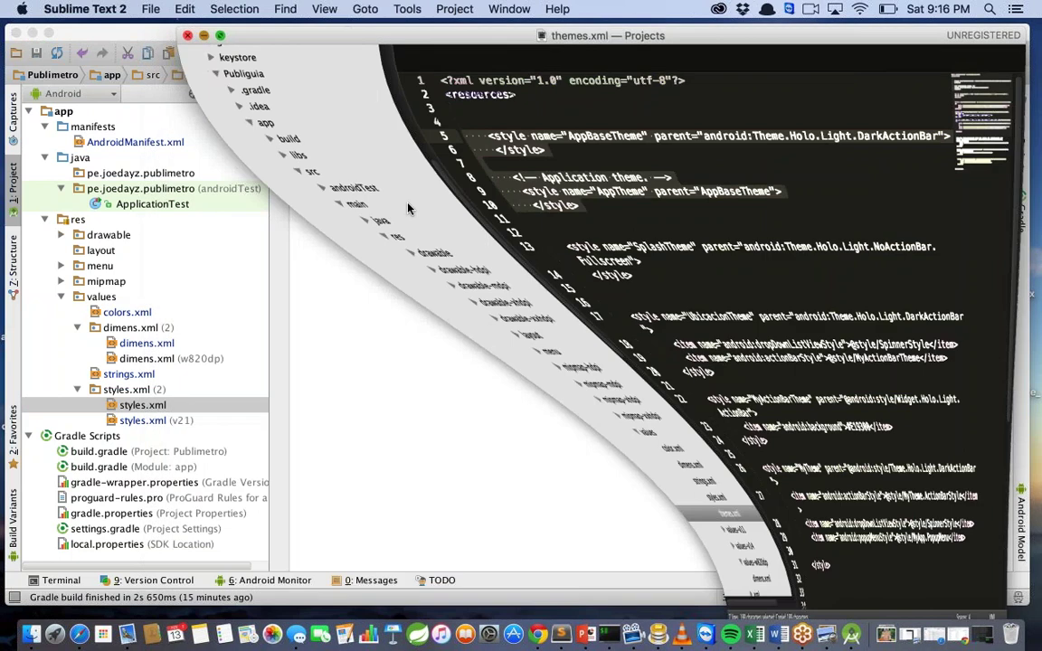
left_click(363, 163)
key("super+v")
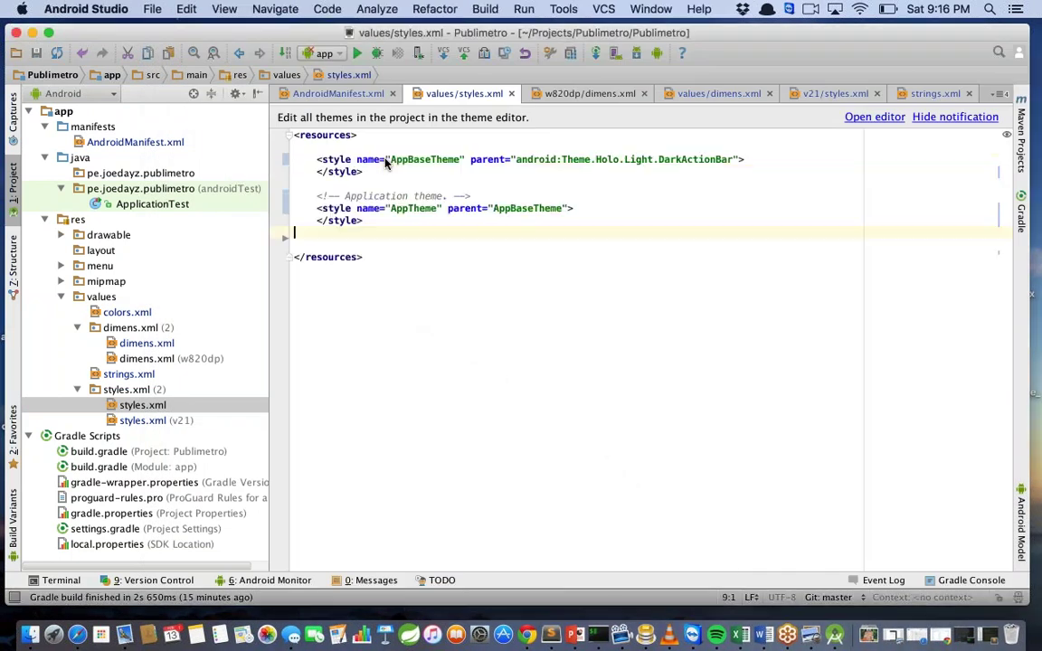
double_click(693, 159)
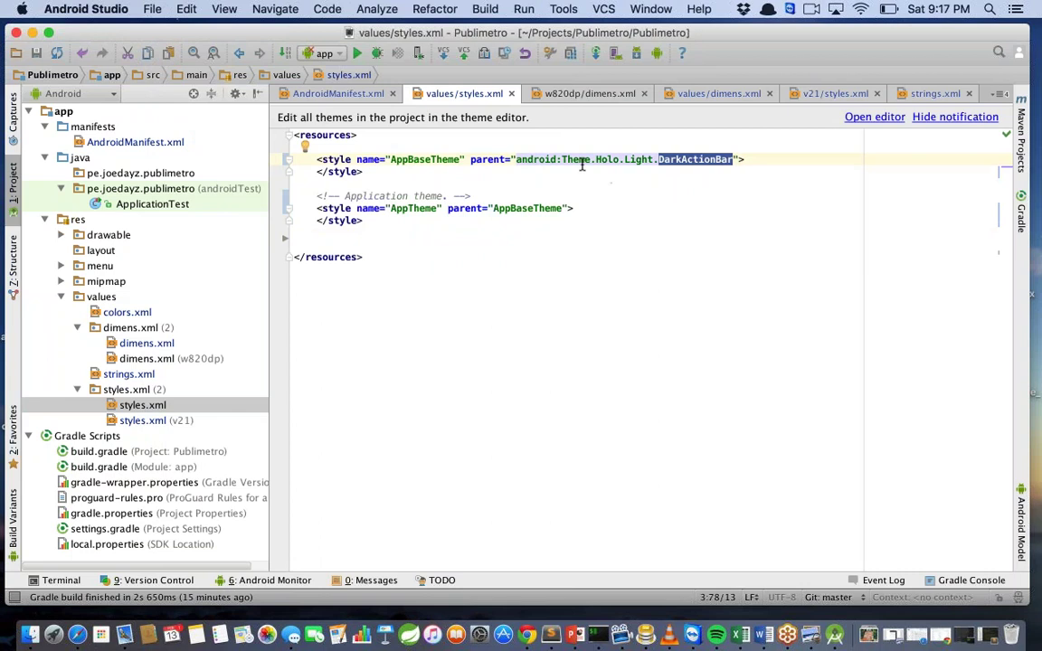
double_click(435, 161)
triple_click(521, 216)
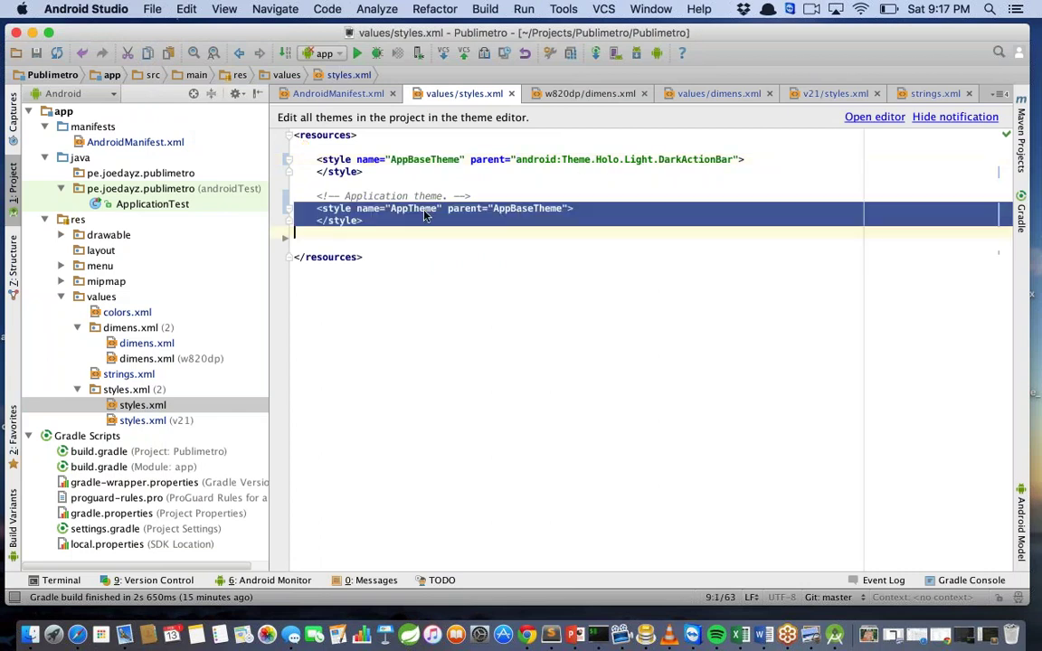
double_click(415, 209)
left_click(484, 269)
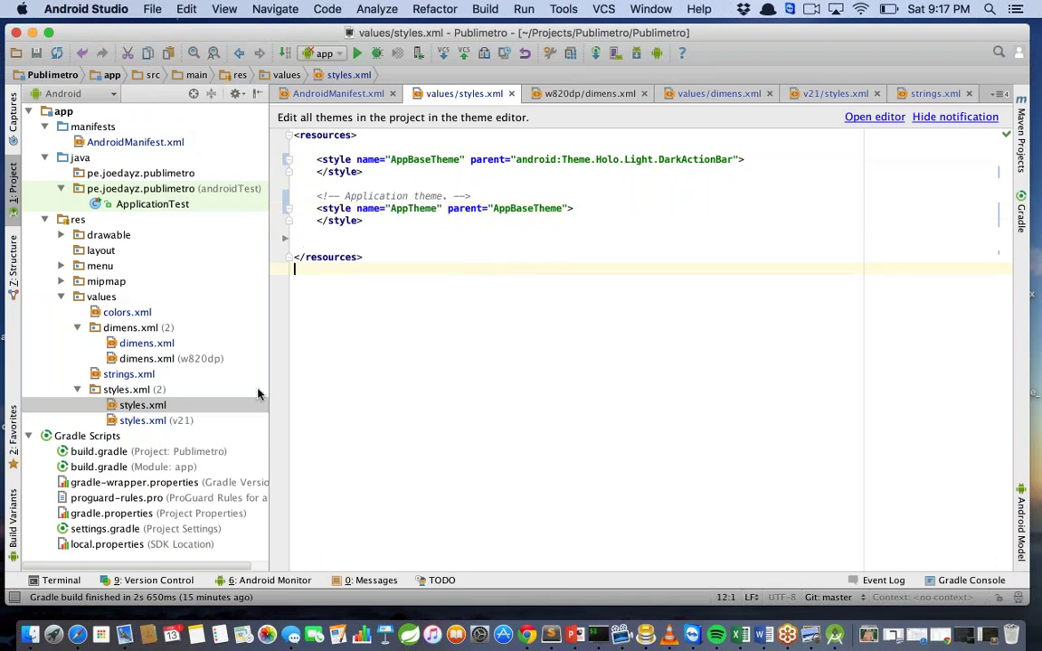
Copy the AppBaseTheme and AppTheme styles from the default styles.xml into the v21 styles.xml
left_click_drag(410, 245, 286, 159)
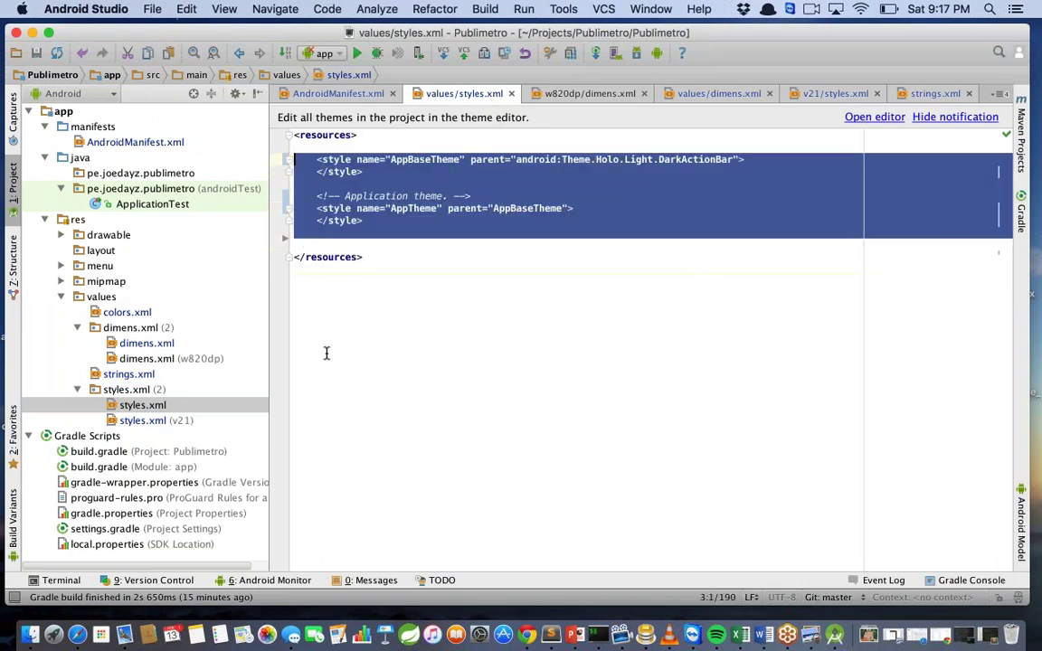
double_click(149, 420)
key("ctrl+v")
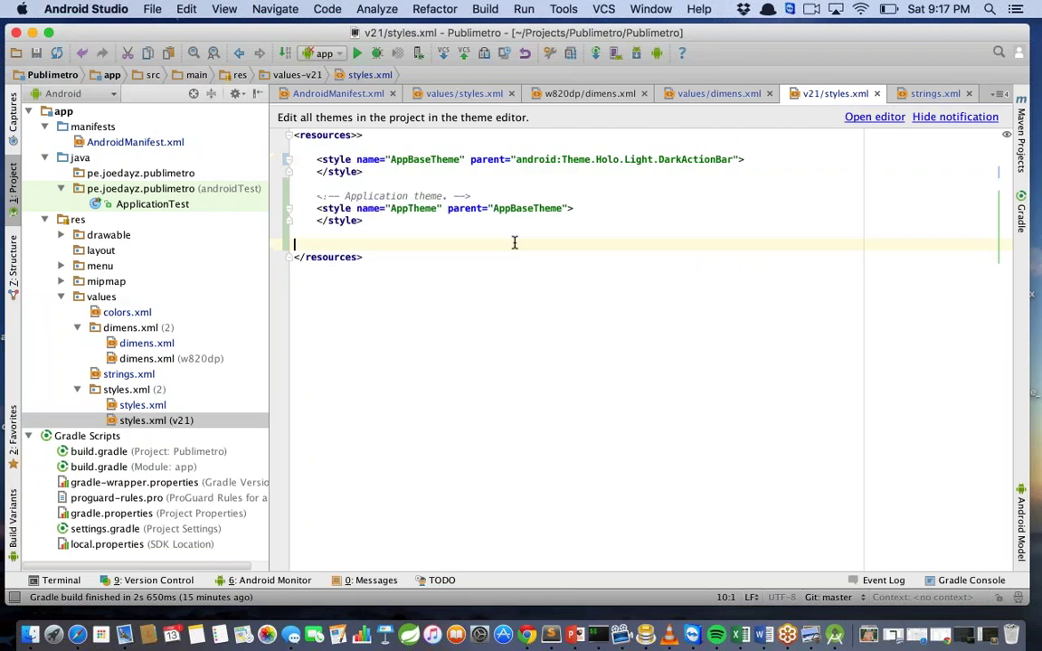
left_click(701, 379)
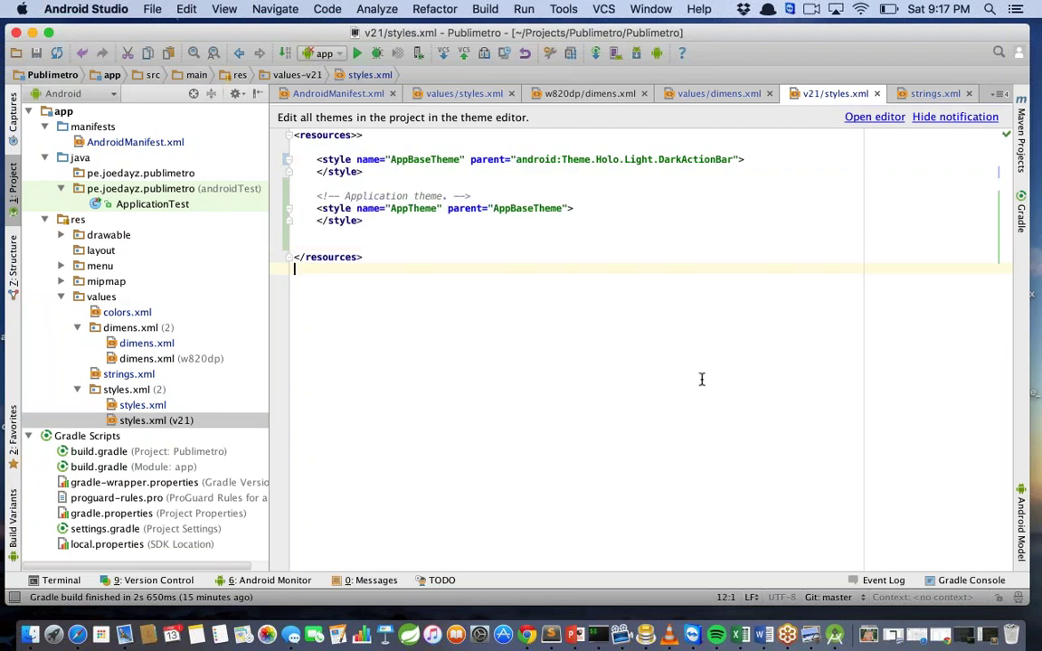
Rebuild the Publimetro project with the copied theme styles in place
left_click(453, 13)
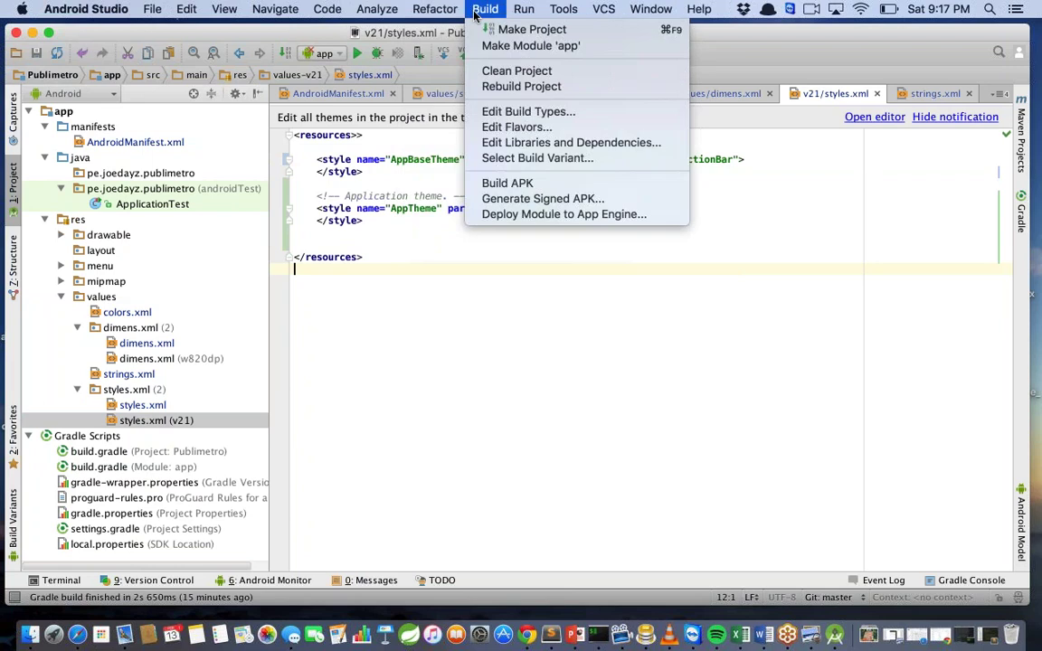
mouse_move(485, 9)
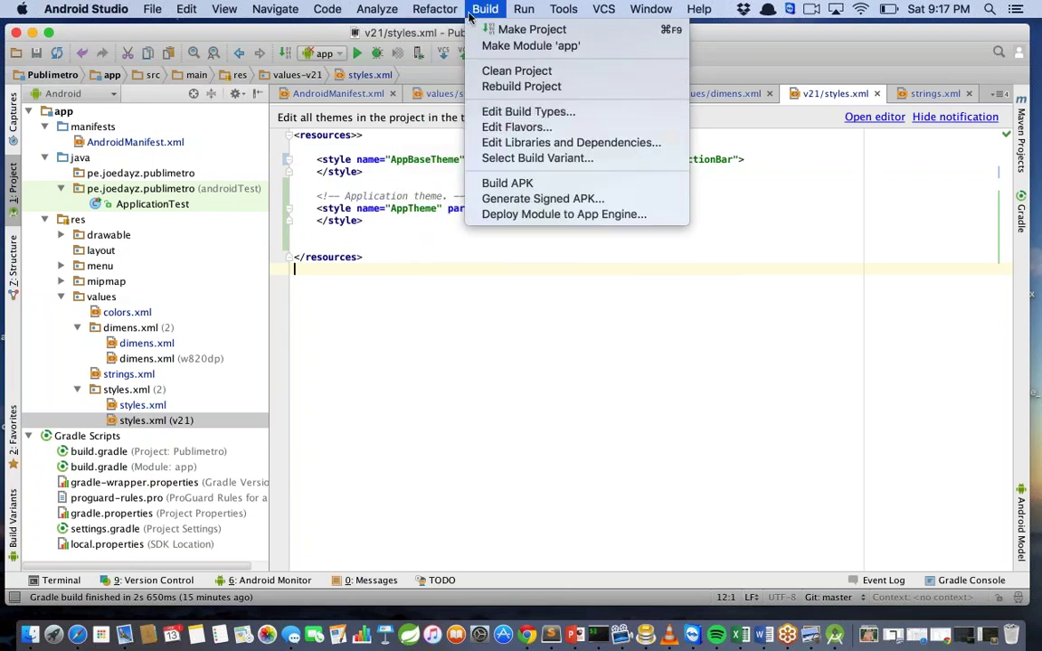
left_click(512, 86)
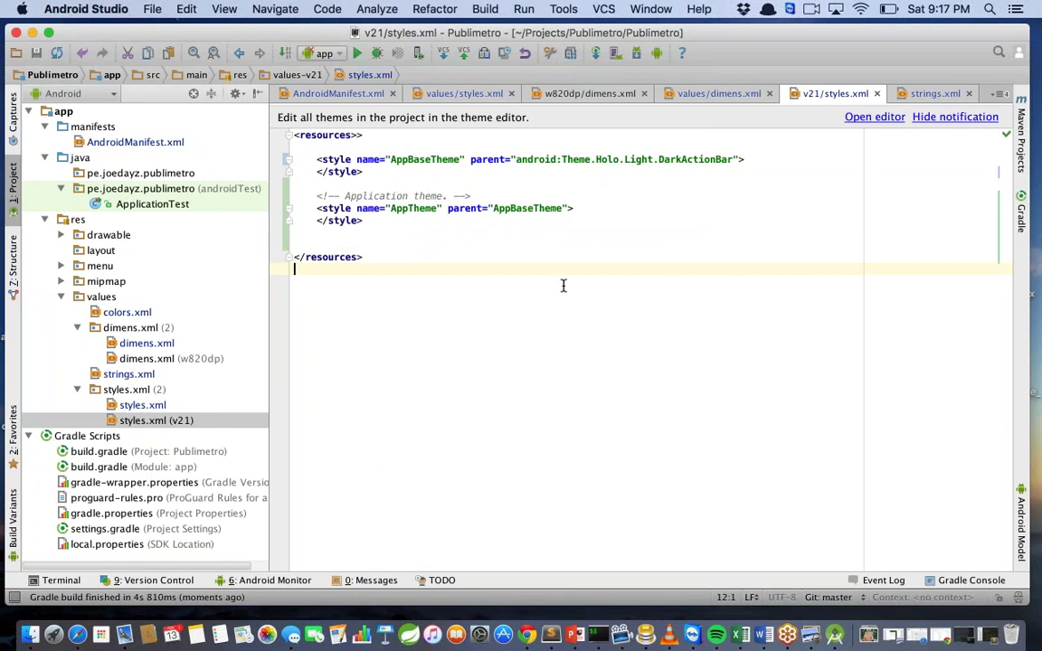
Switch to iTerm, clear the terminal and stage all project changes with git add -A
left_click(600, 636)
type("c")
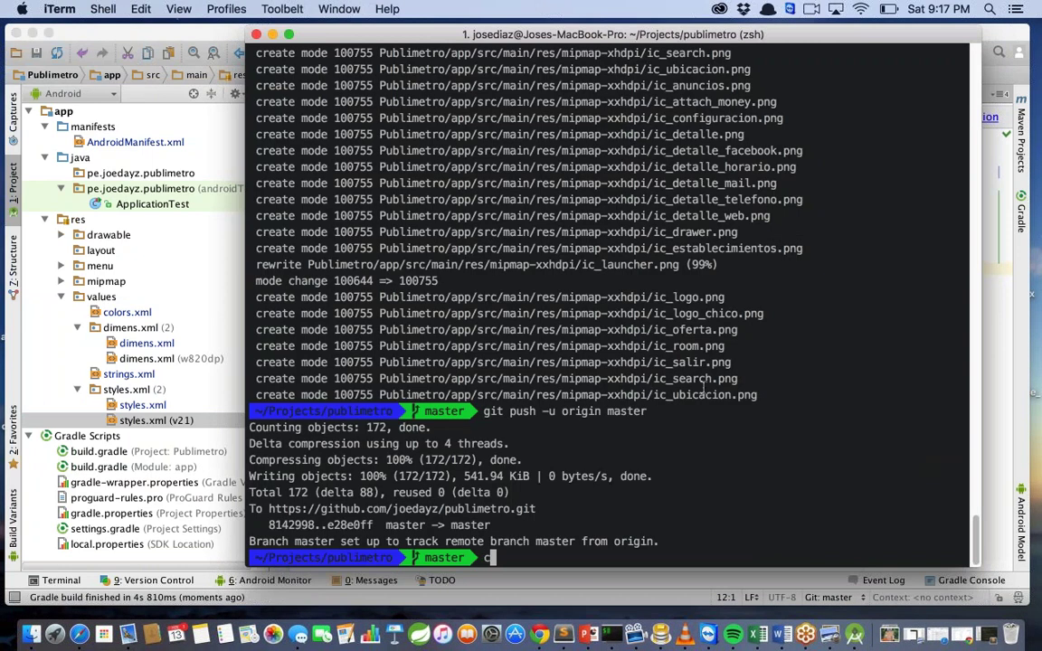
type("lear")
key("Return")
type("git add -A")
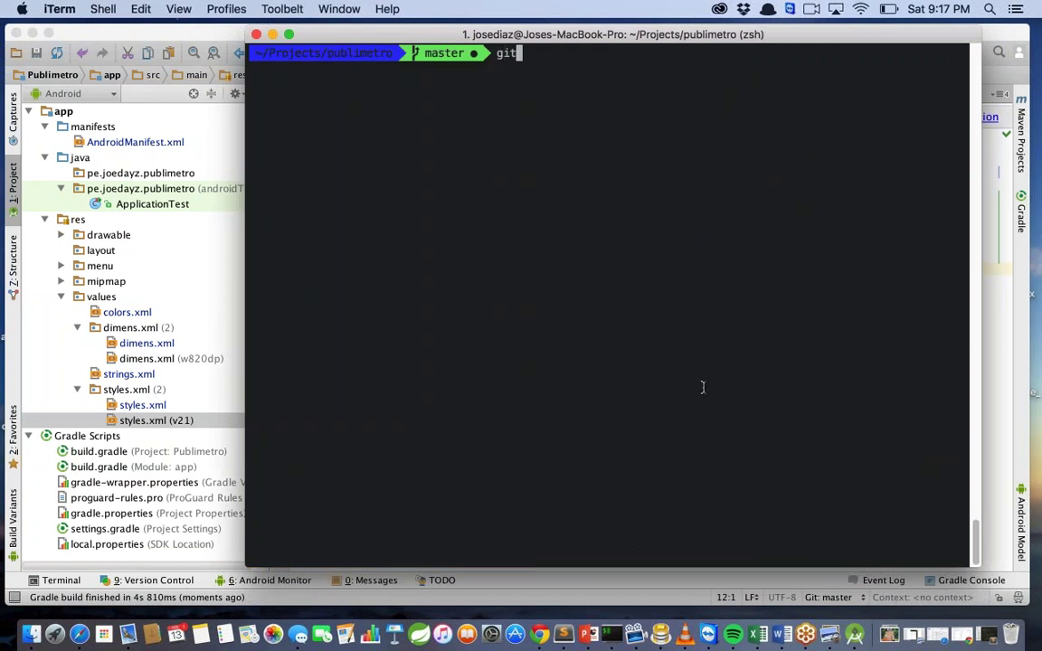
key("Return")
Commit the staged changes with the message "imagenes, estilos, colores, dimensiones, strings"
type("git commit -m '")
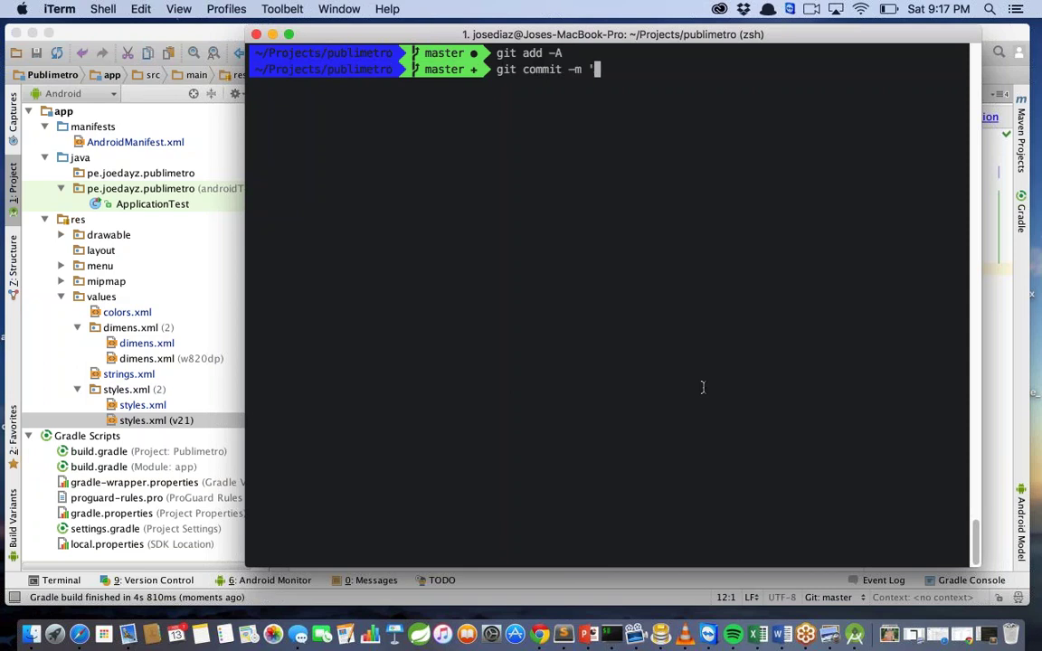
key("BackSpace")
type("\"imagenes, es")
key("BackSpace")
key("BackSpace")
type("e")
key("BackSpace")
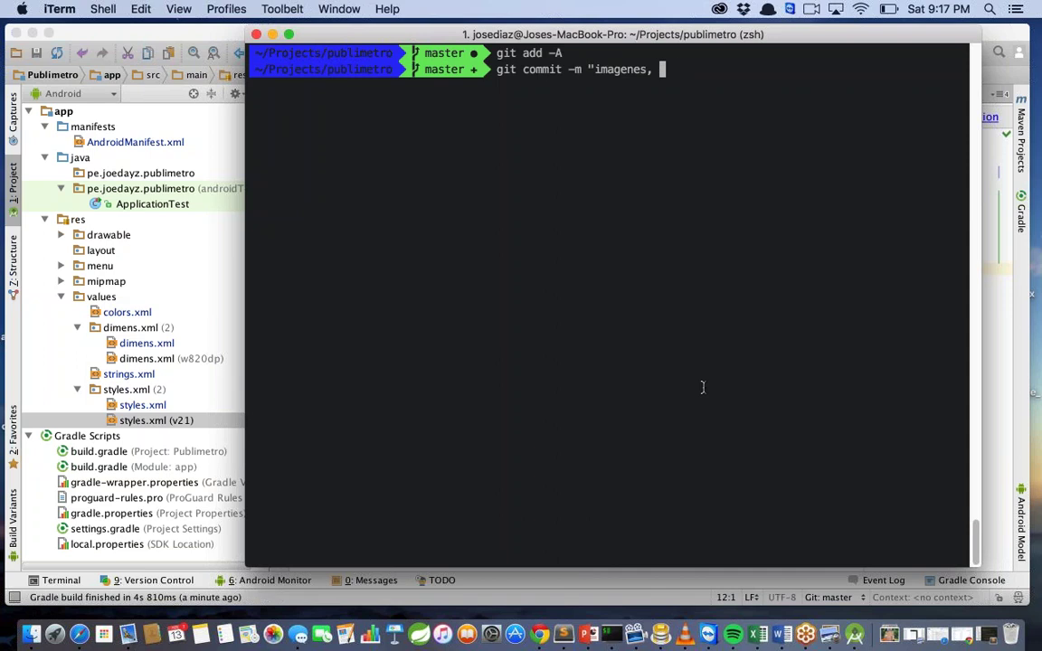
key("BackSpace")
key("BackSpace")
key("BackSpace")
key("BackSpace")
key("BackSpace")
type("nes, estilos, colores, ")
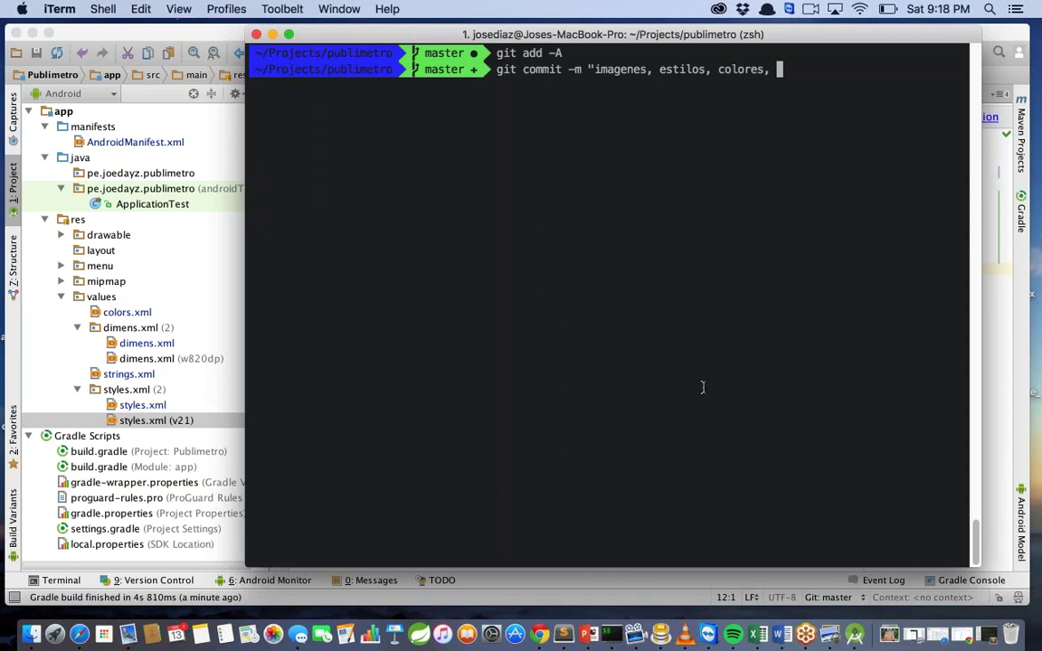
type("dimensiones, ")
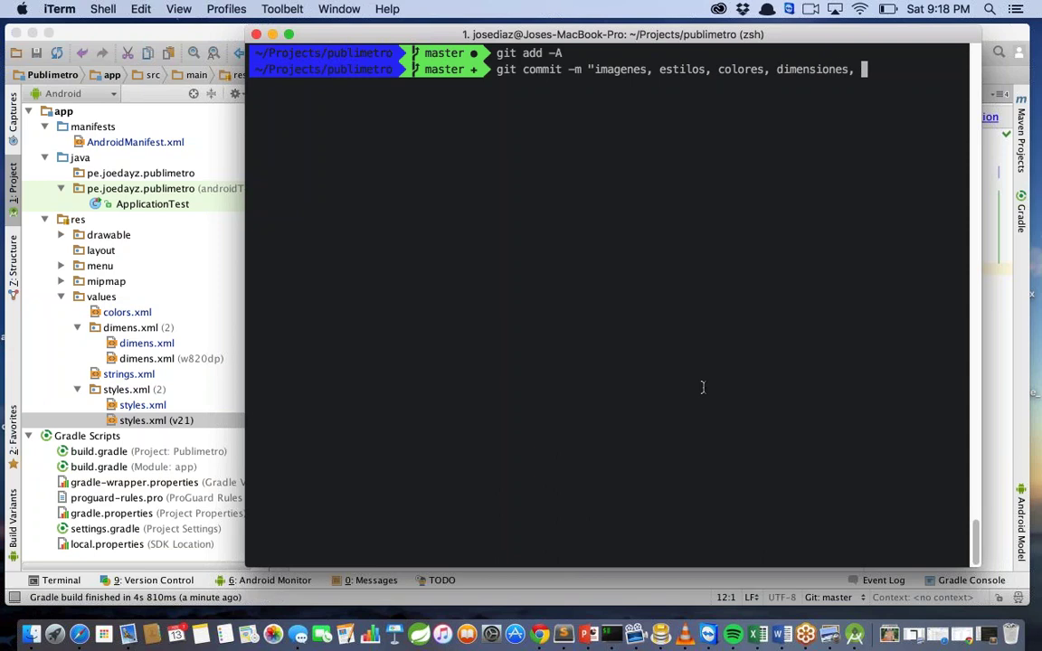
type("strings\"")
key("Return")
Push the commit with git push -u origin master and minimize the terminal window
type("git ")
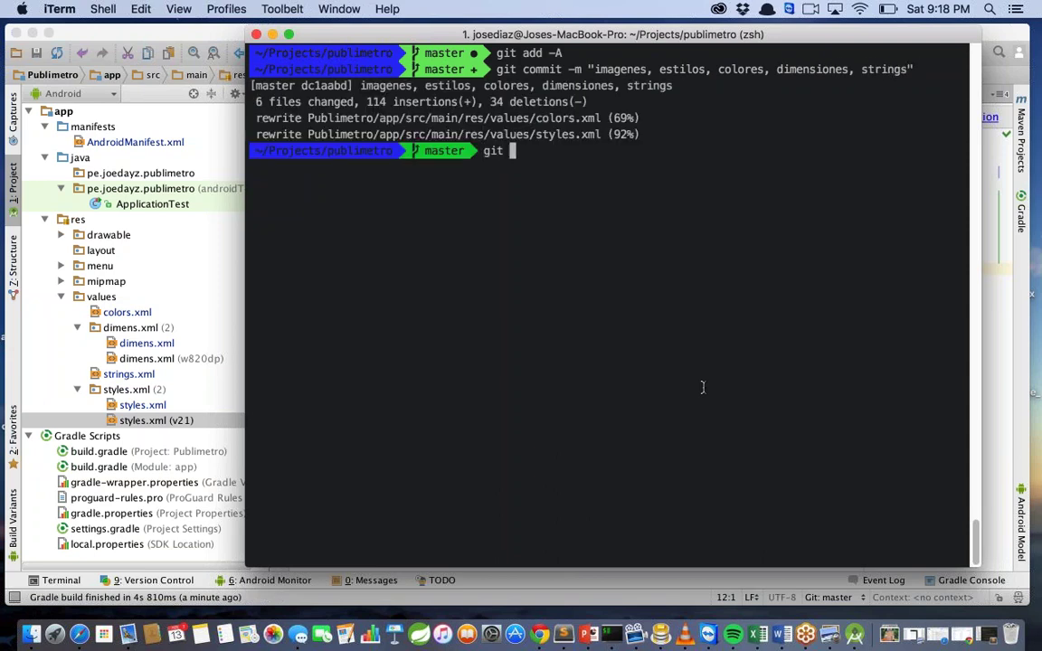
type("push -u origin master")
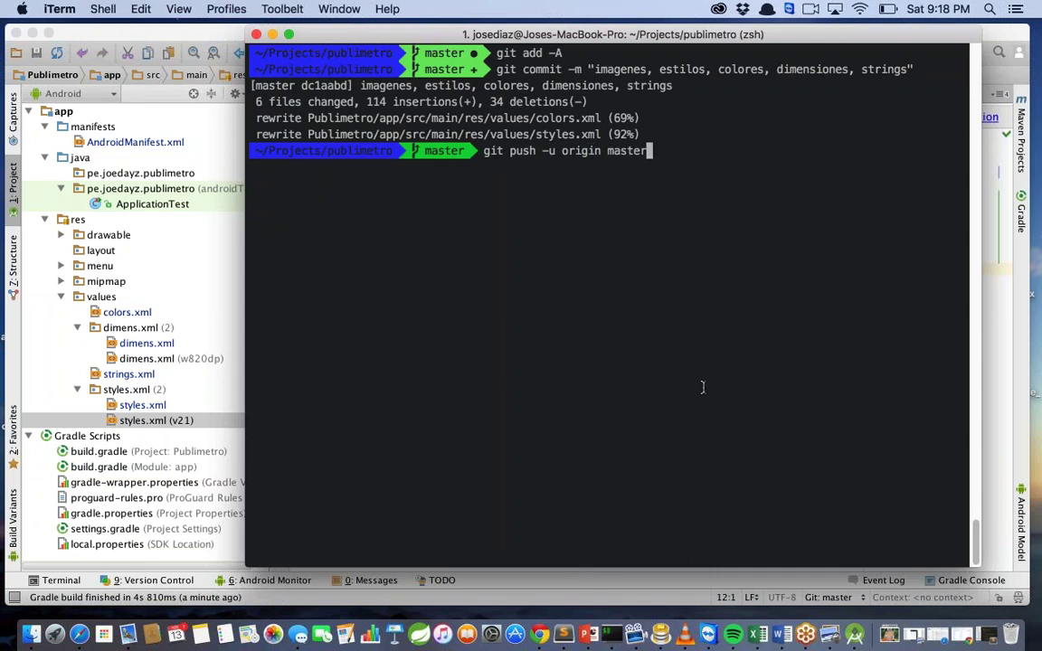
key("Return")
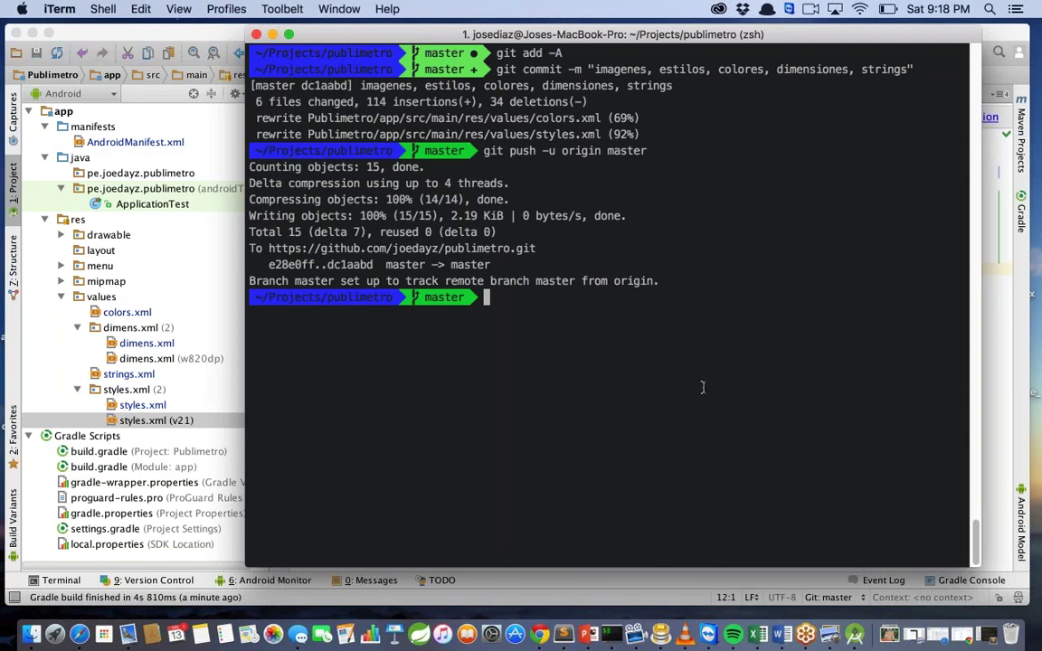
left_click(273, 34)
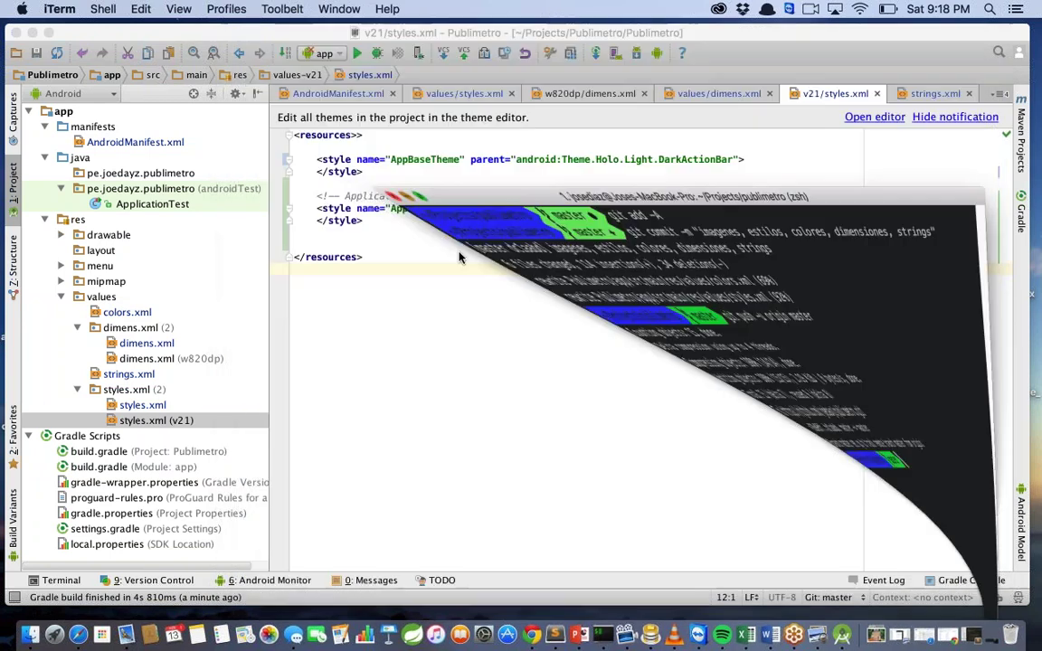
Return to AndroidManifest.xml in Android Studio and check the application element's contents
left_click(367, 94)
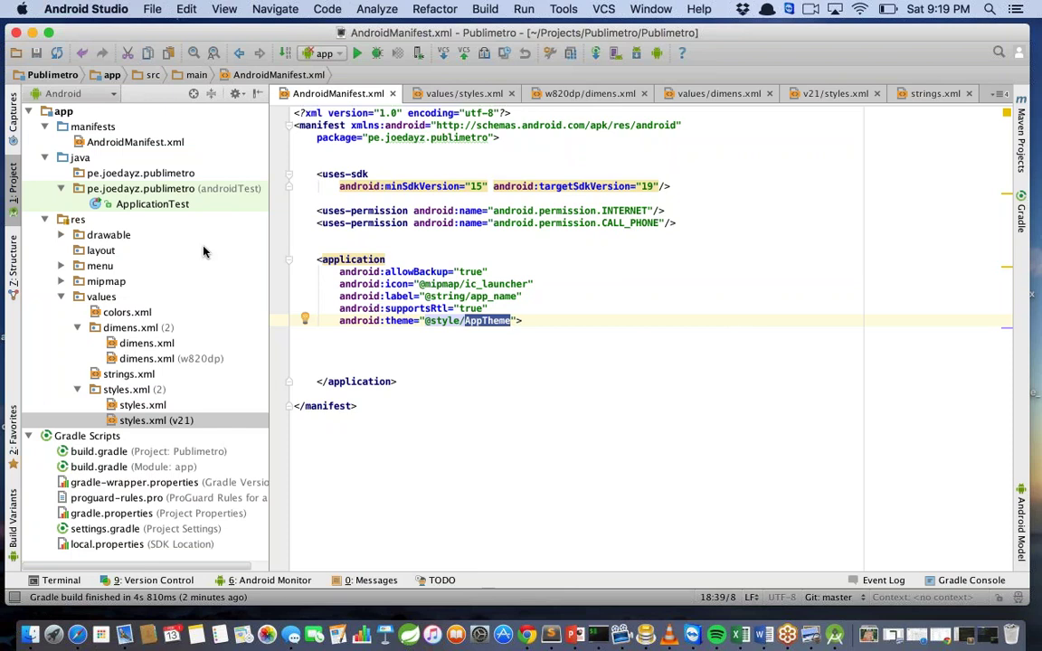
left_click(134, 171)
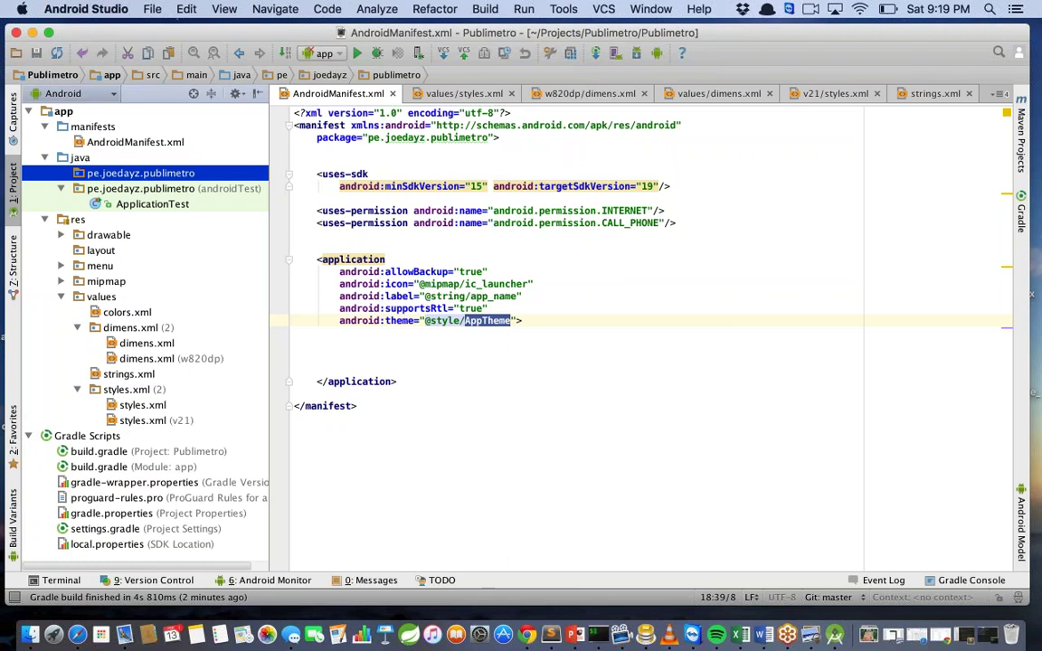
left_click(294, 333)
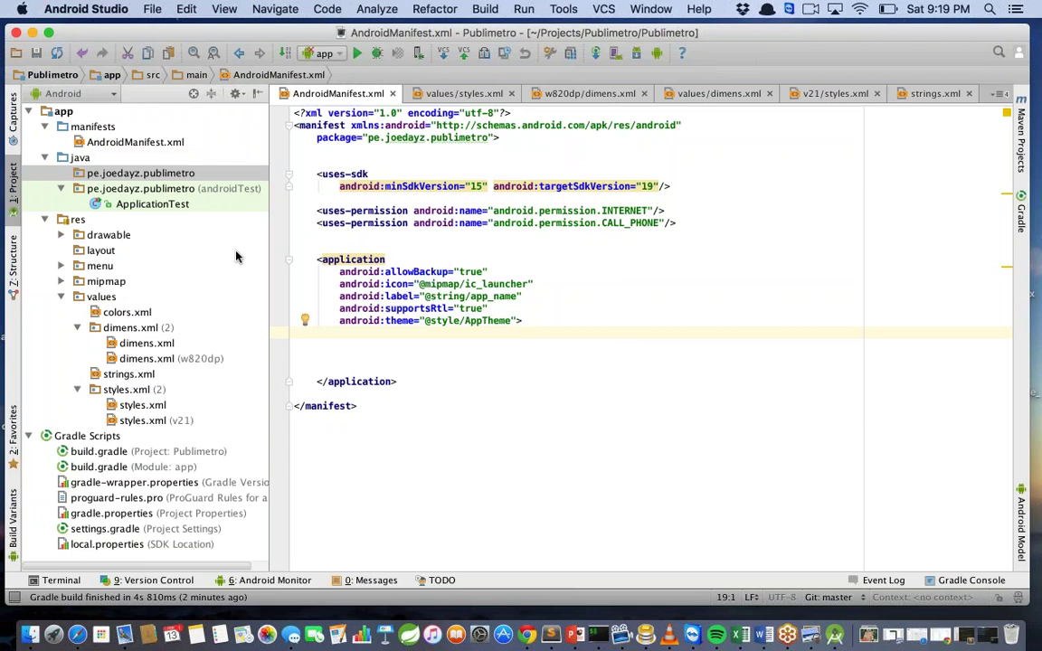
right_click(186, 178)
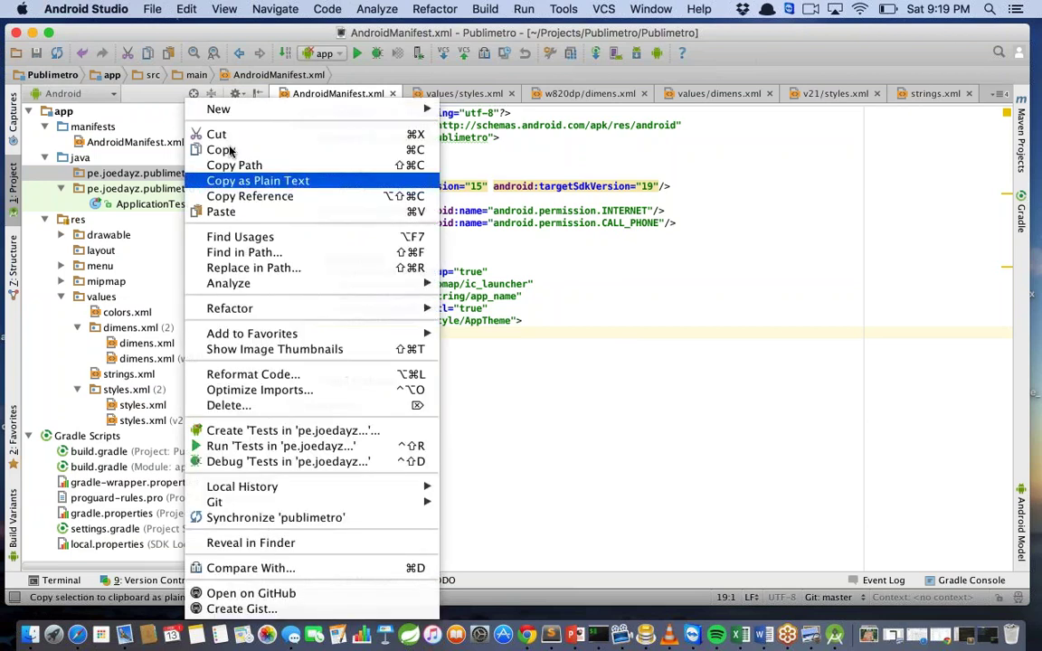
mouse_move(339, 108)
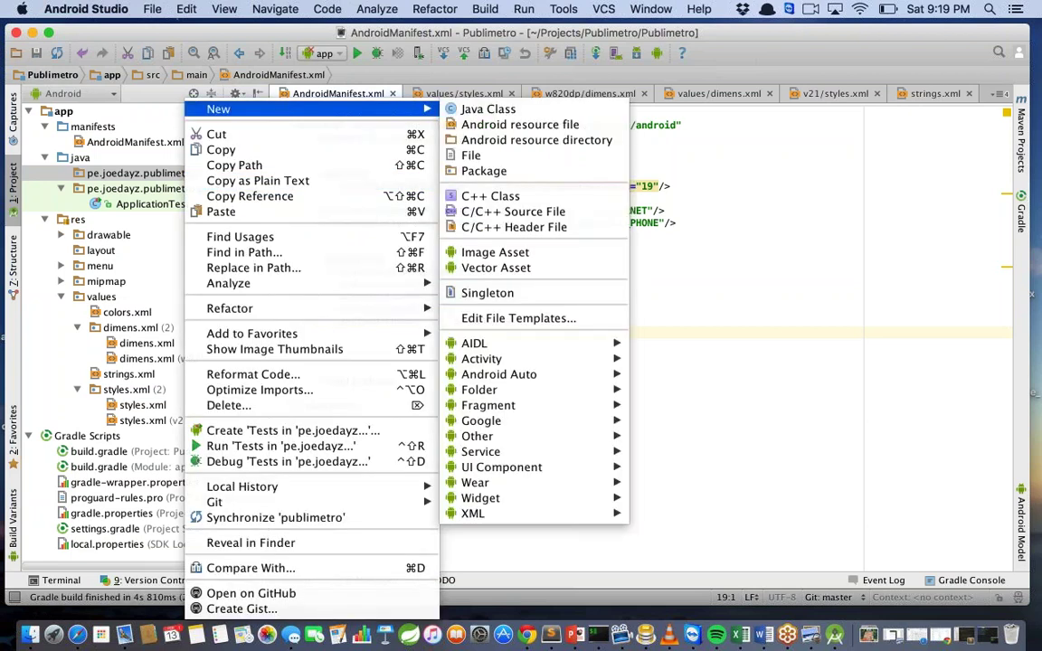
left_click(504, 110)
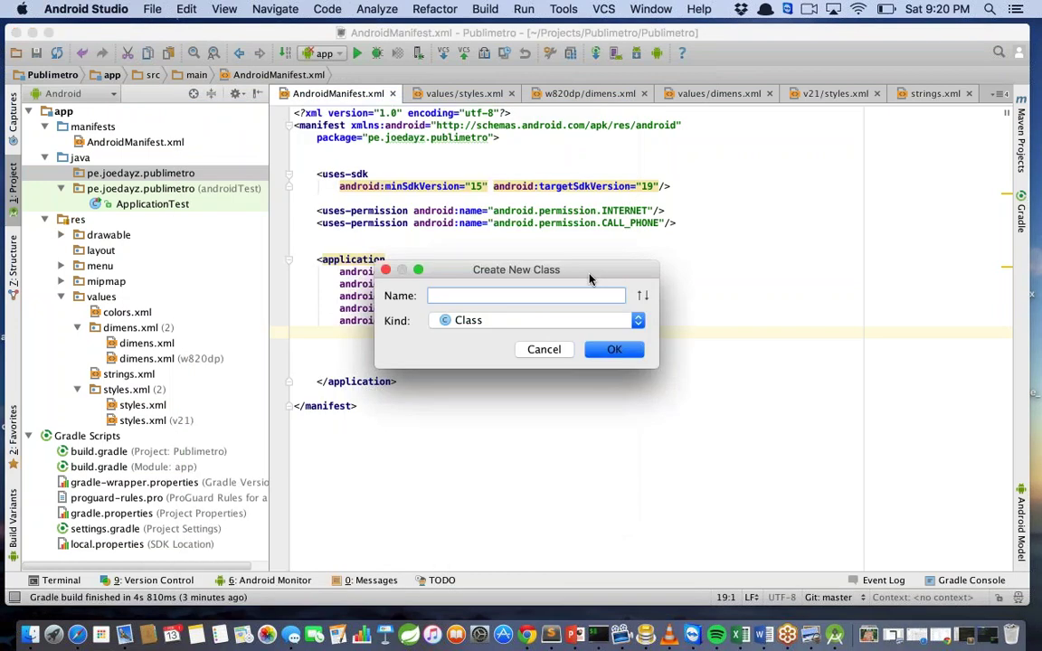
left_click(633, 322)
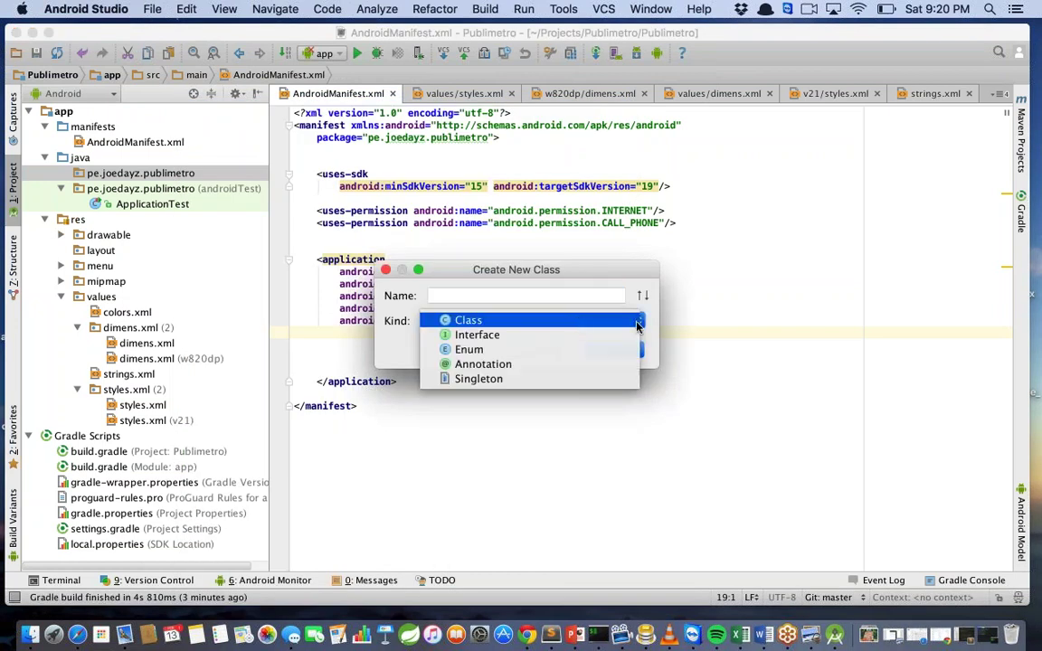
left_click(386, 270)
left_click(386, 271)
Start a new Blank Activity in the main publimetro package and name it SplashActivity
right_click(188, 173)
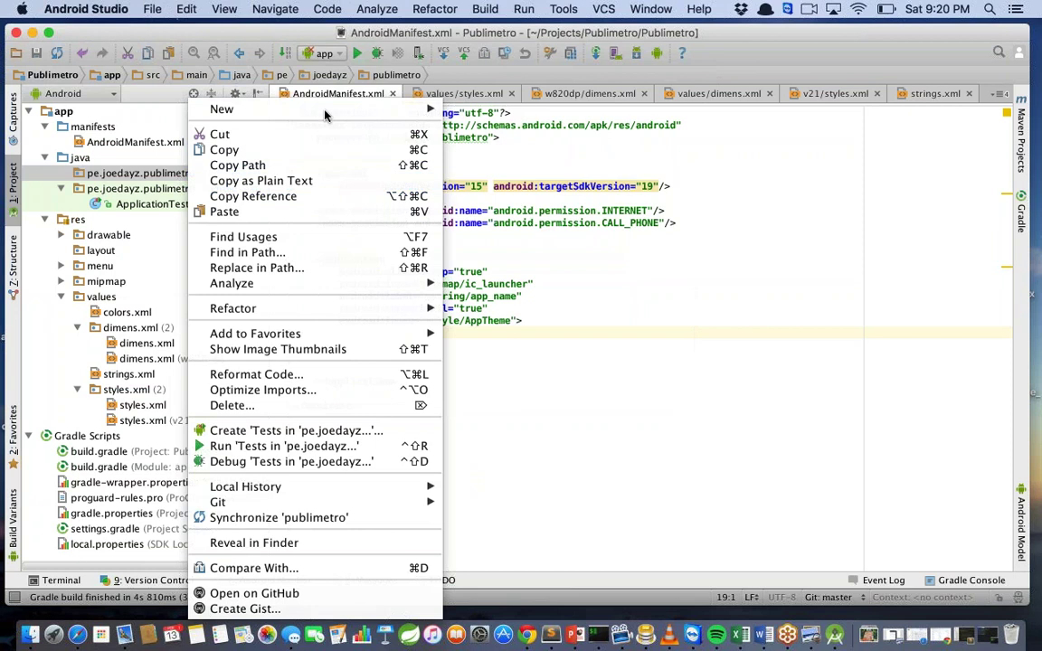
mouse_move(226, 110)
mouse_move(579, 359)
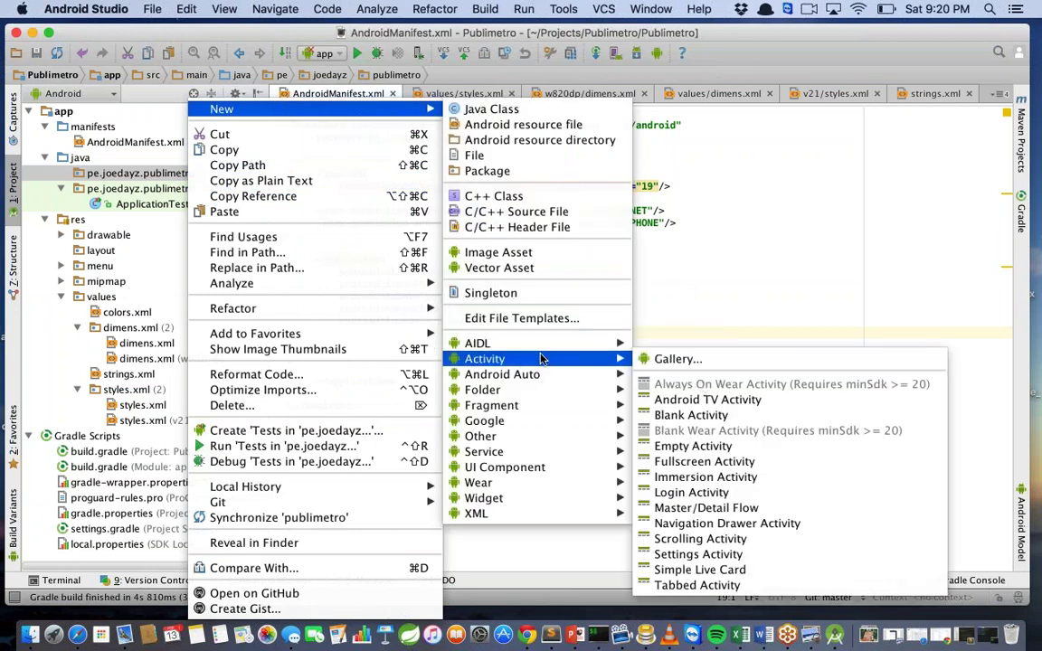
left_click(730, 415)
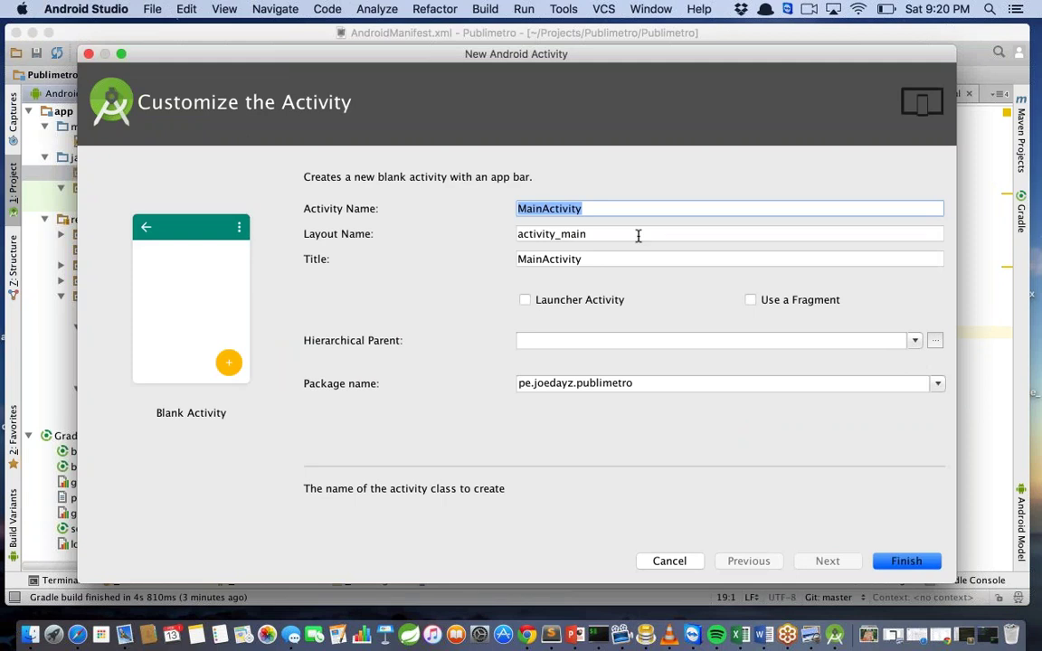
type("pla")
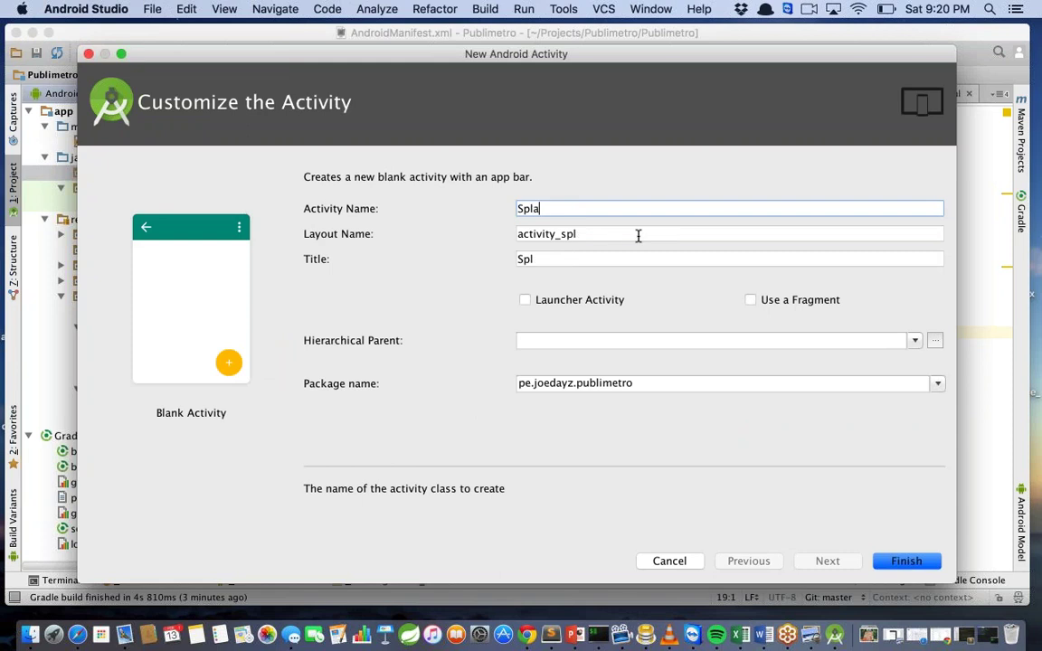
type("shActivity")
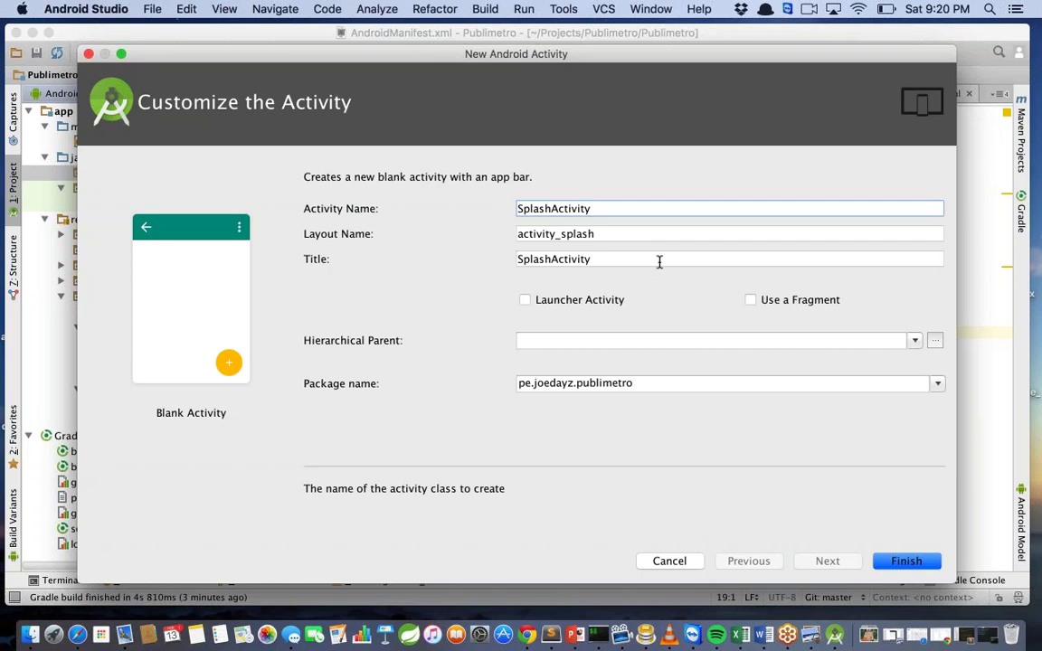
Set the activity's package name to pe.joedayz.publimetro.controller, leave the hierarchical parent empty, and create the activity
left_click(675, 387)
type(".")
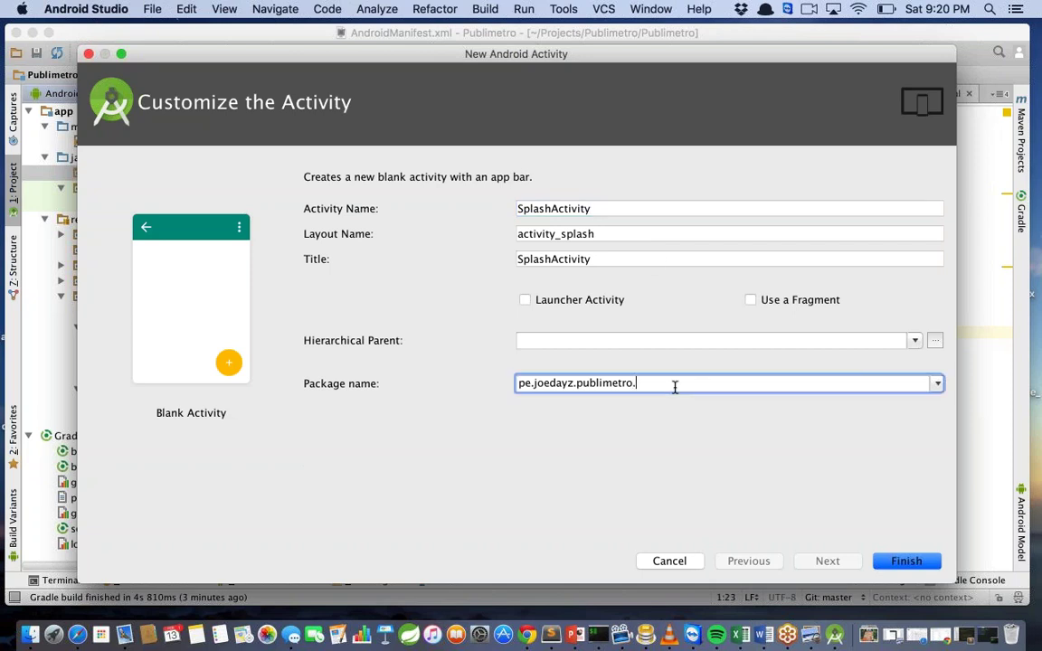
type("controller")
mouse_move(664, 388)
left_click(575, 340)
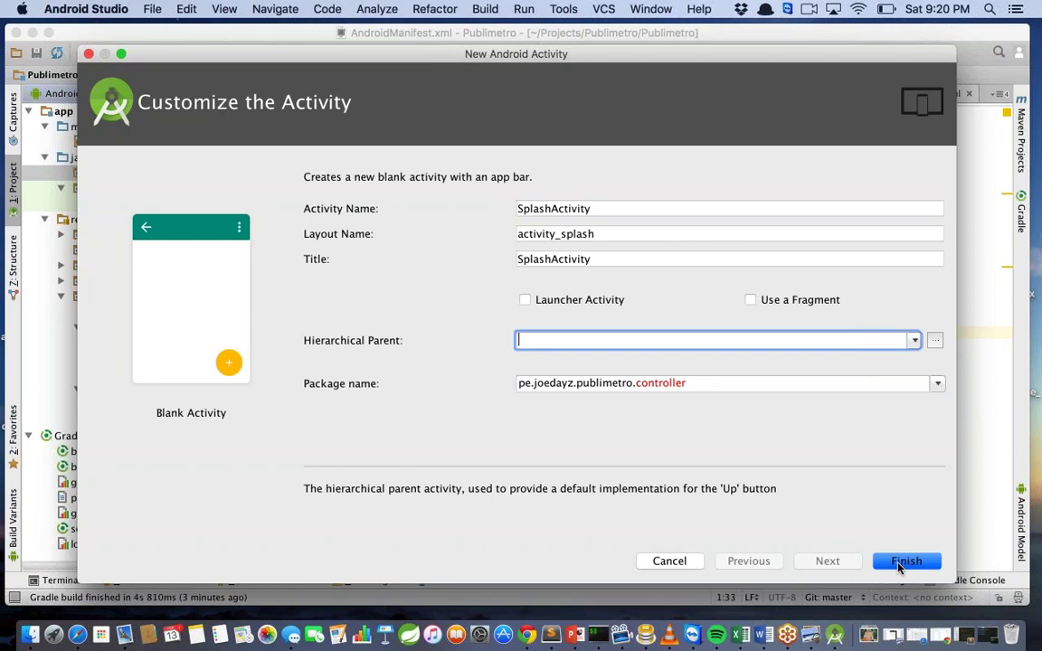
left_click(906, 562)
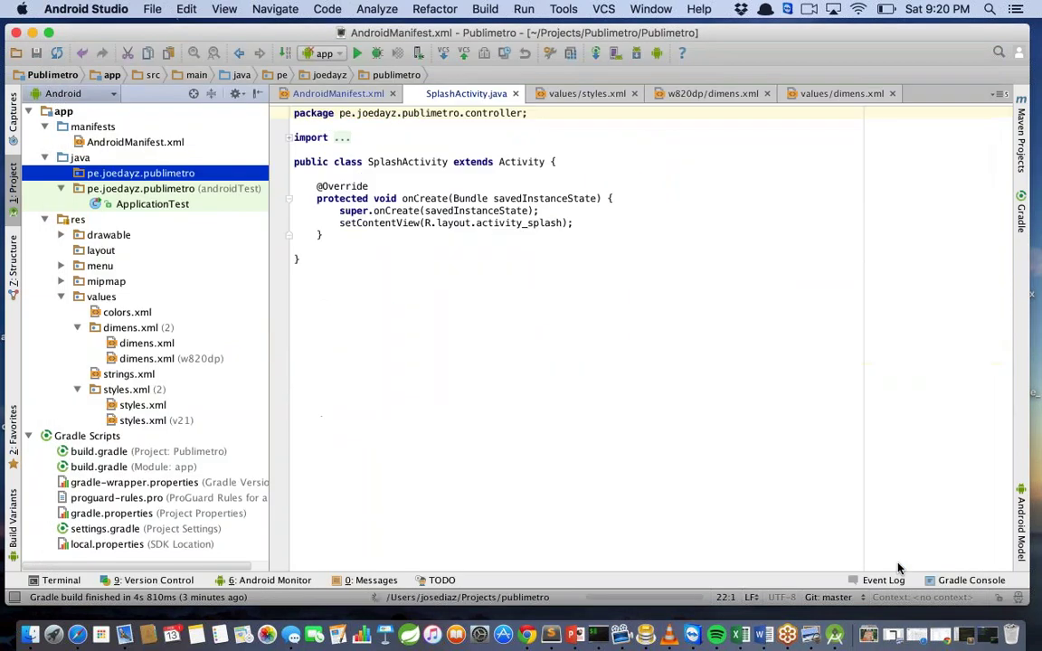
left_click(644, 509)
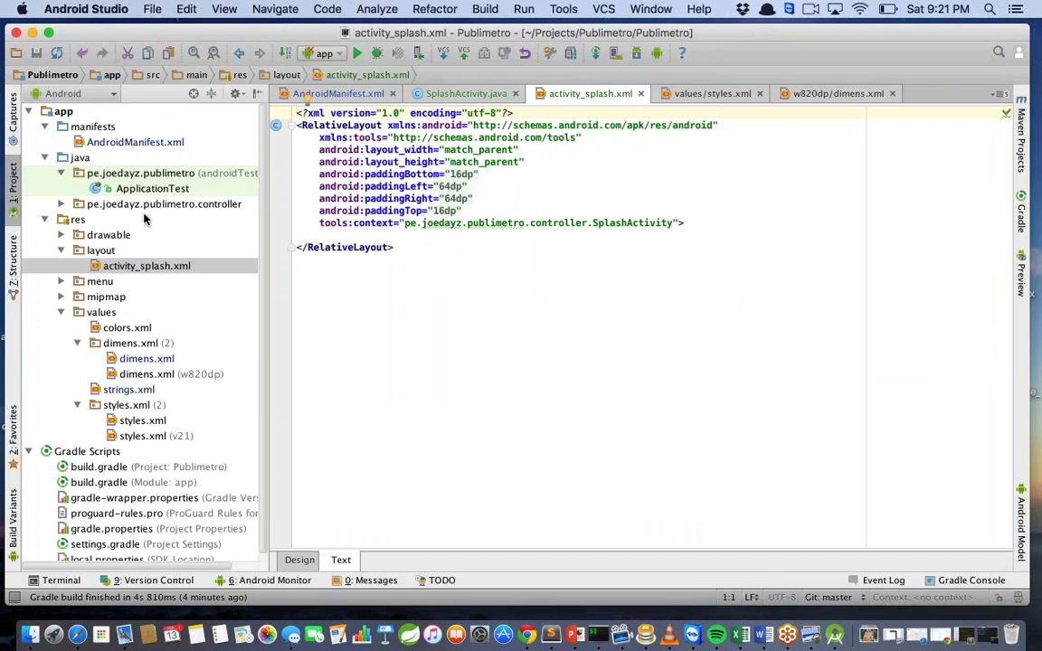
Expand the controller package and open the SplashActivity class to review its code
left_click(61, 204)
double_click(143, 222)
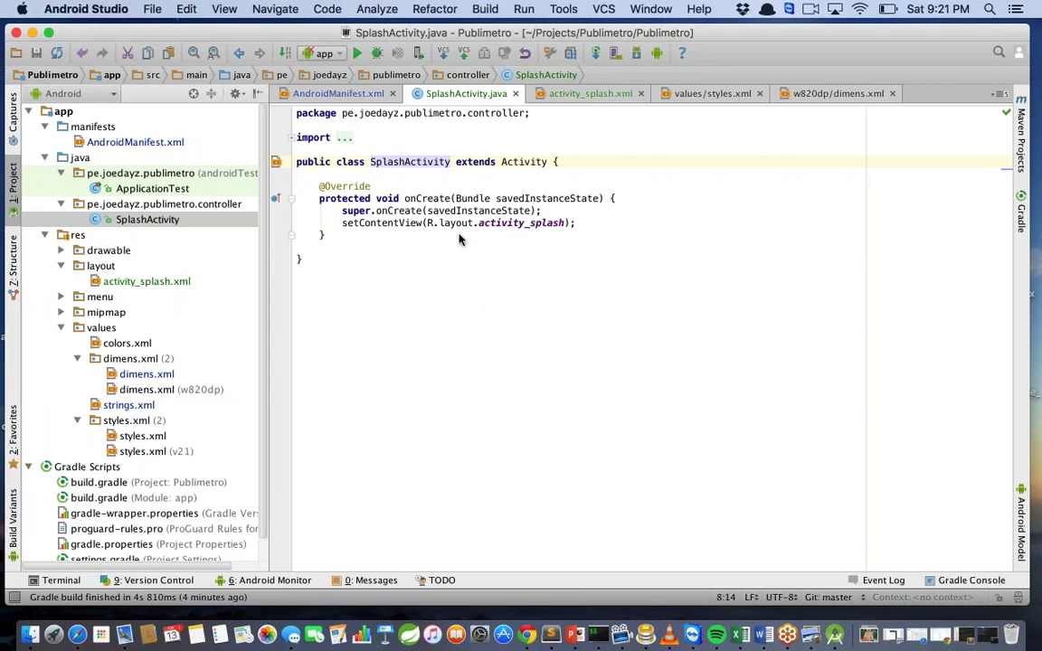
key("ctrl+Down")
key("alt+Up")
left_click(502, 300)
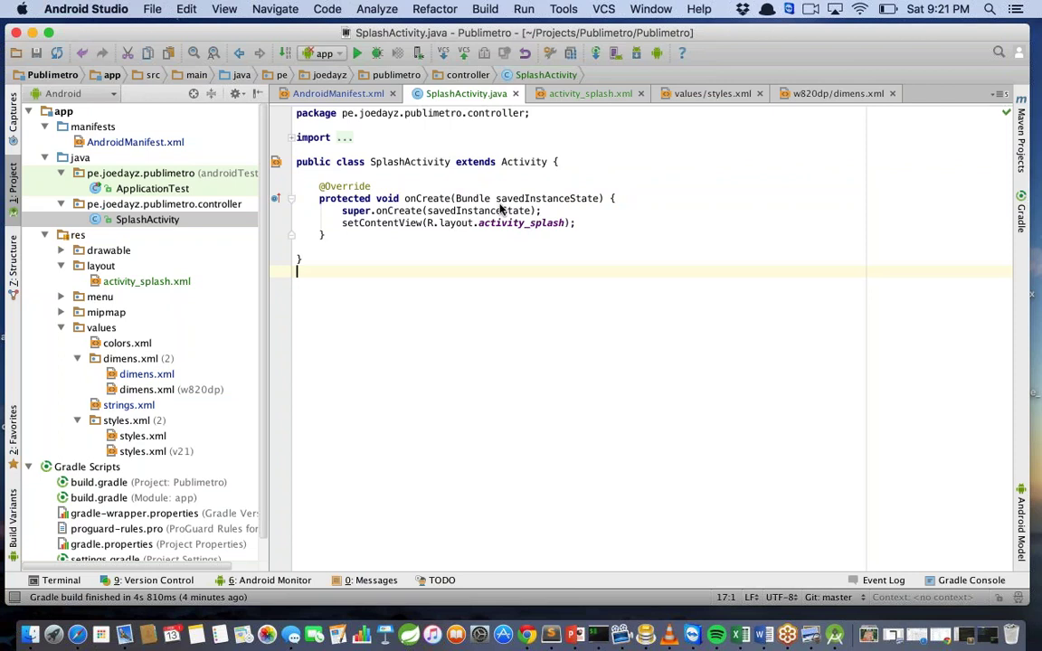
Open the source of the Activity class that SplashActivity extends, review its fields and onCreate method, and close the file
double_click(524, 163)
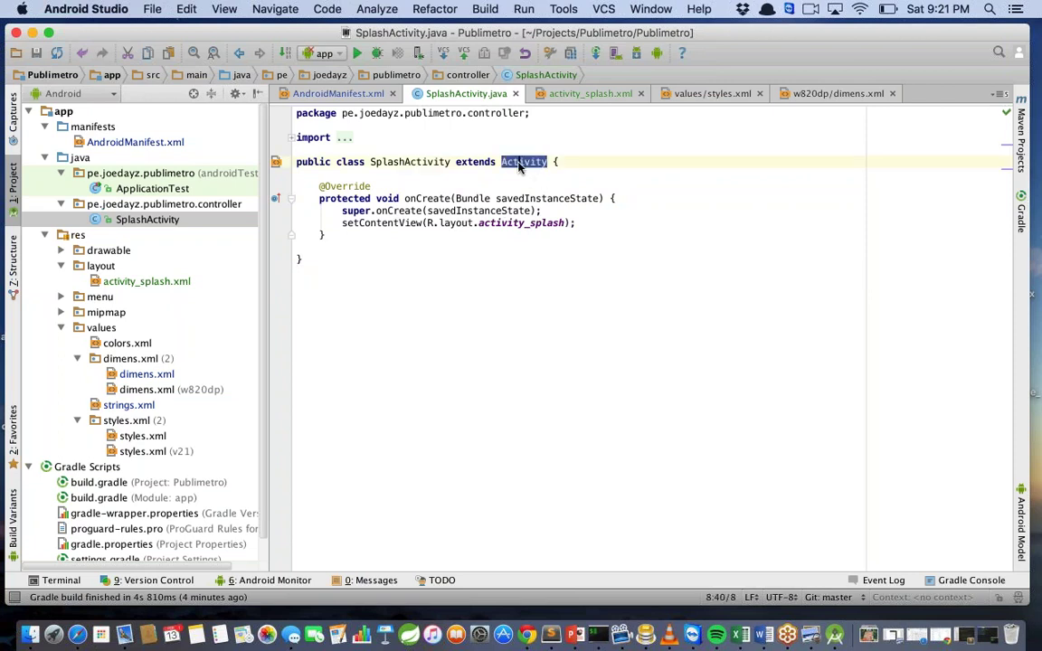
key("super+b")
scroll(600, 259, "down", 15)
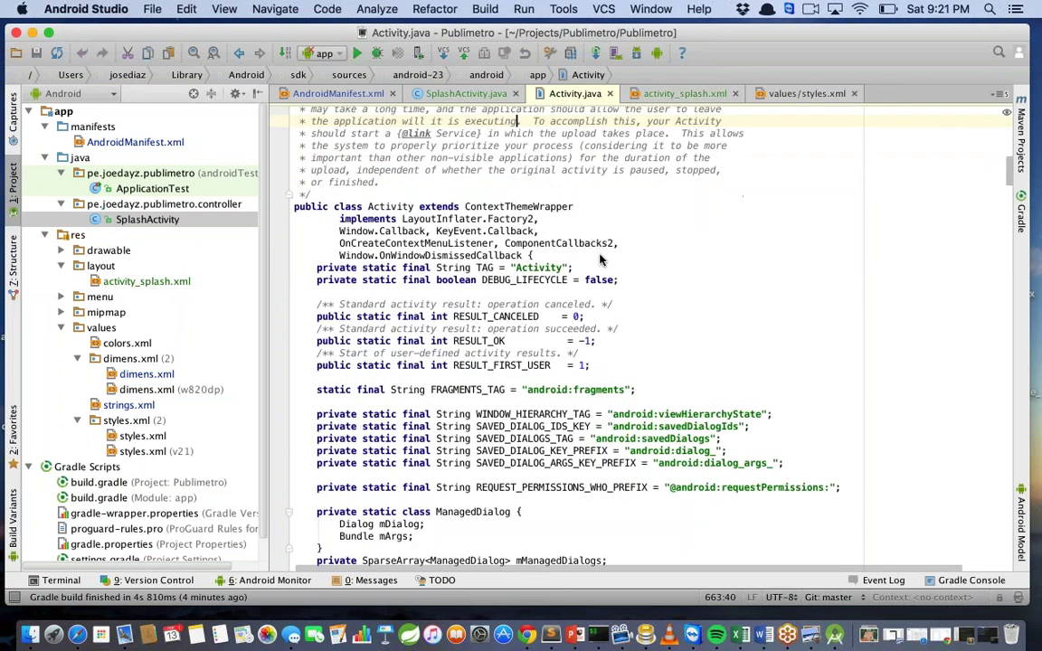
scroll(599, 260, "down", 12)
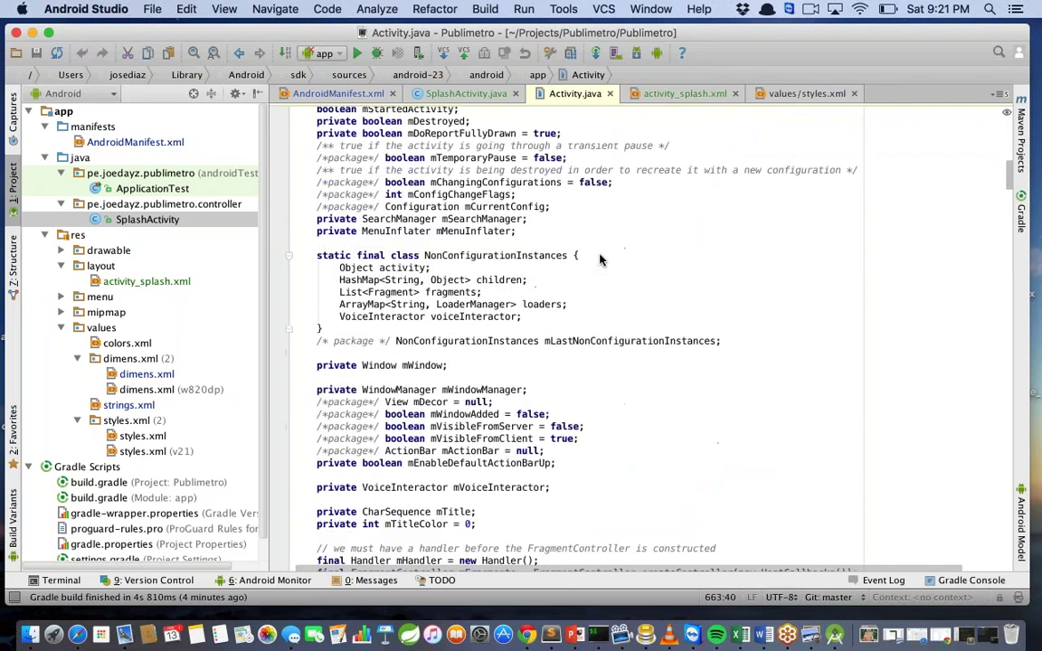
scroll(600, 260, "down", 15)
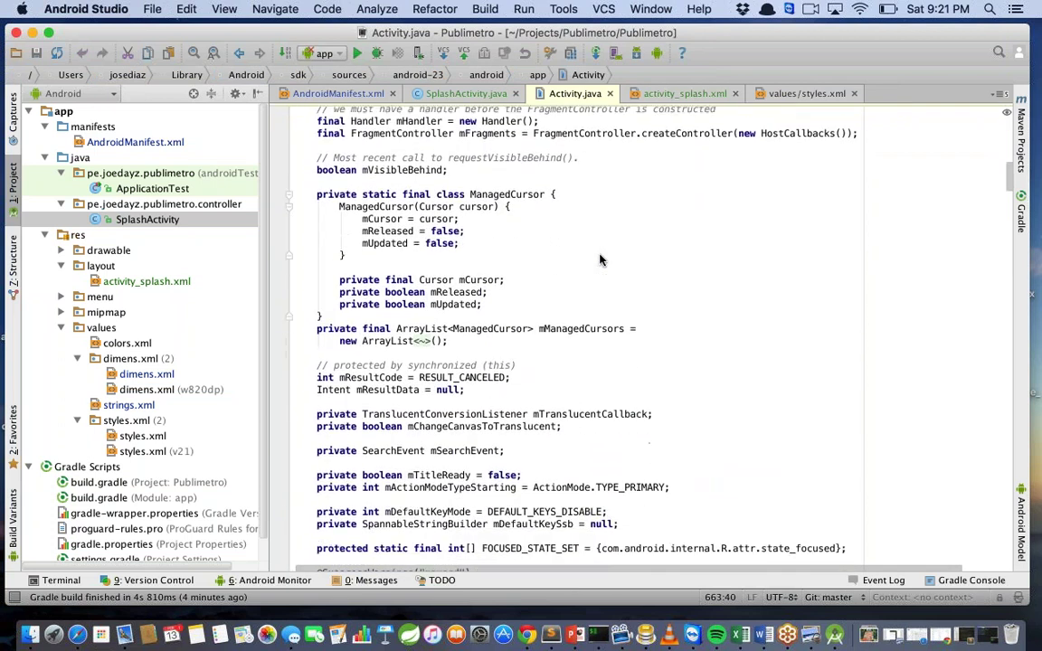
scroll(600, 260, "down", 6)
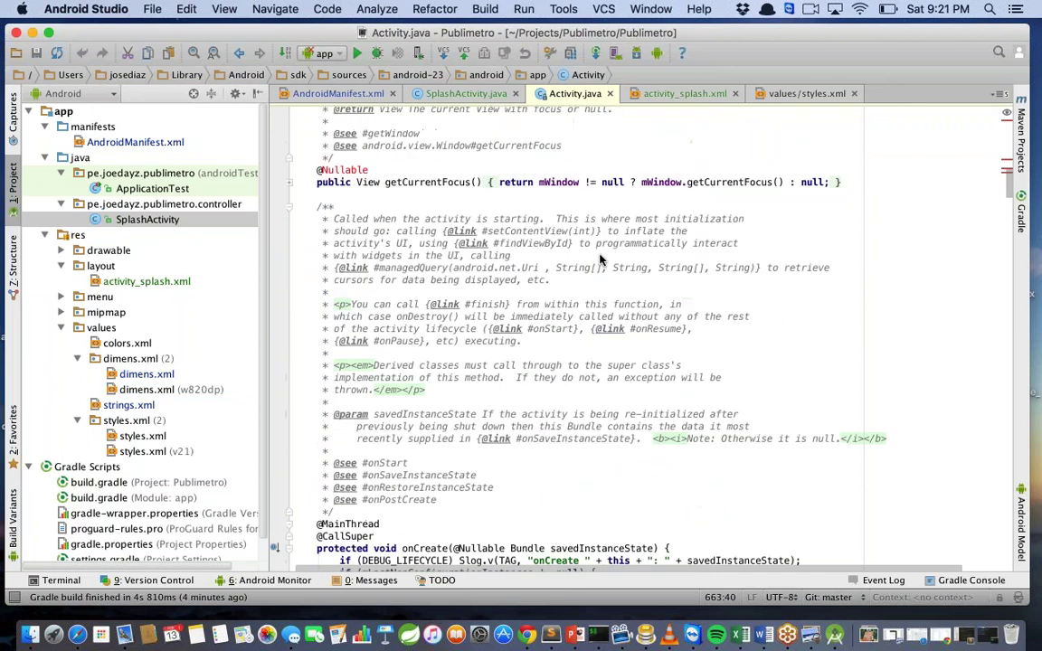
scroll(600, 260, "down", 15)
scroll(600, 260, "up", 9)
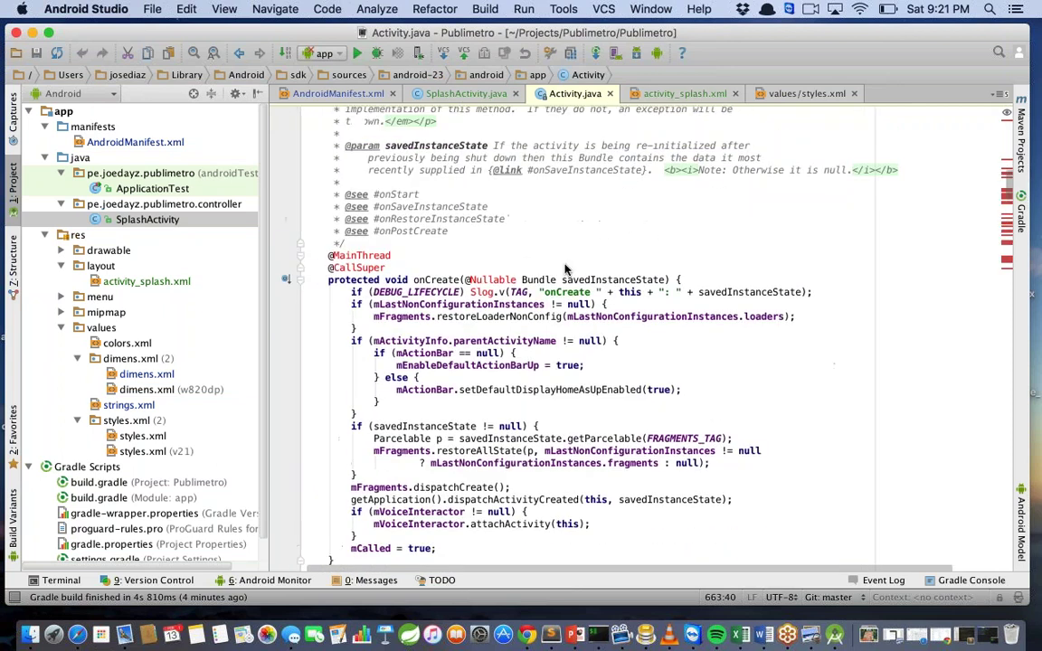
left_click(610, 94)
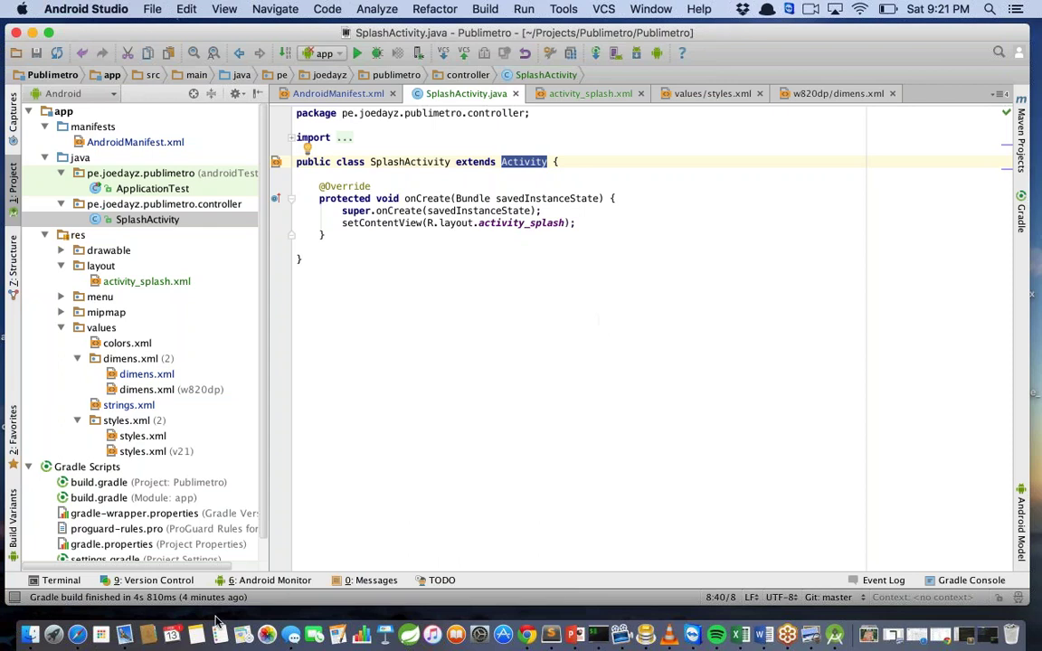
In Finder, open the presentation 04 Ciclo de Vida y Datos.pptx from Dropbox's TALLERES ONLINE/ANDROID2016 folder
left_click(30, 636)
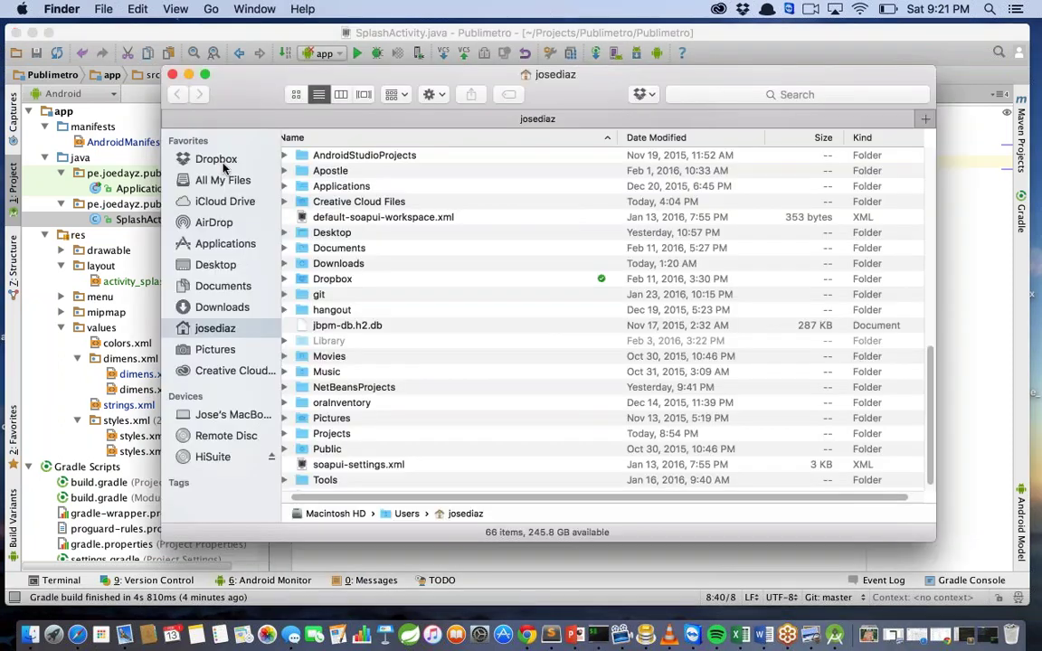
left_click(217, 158)
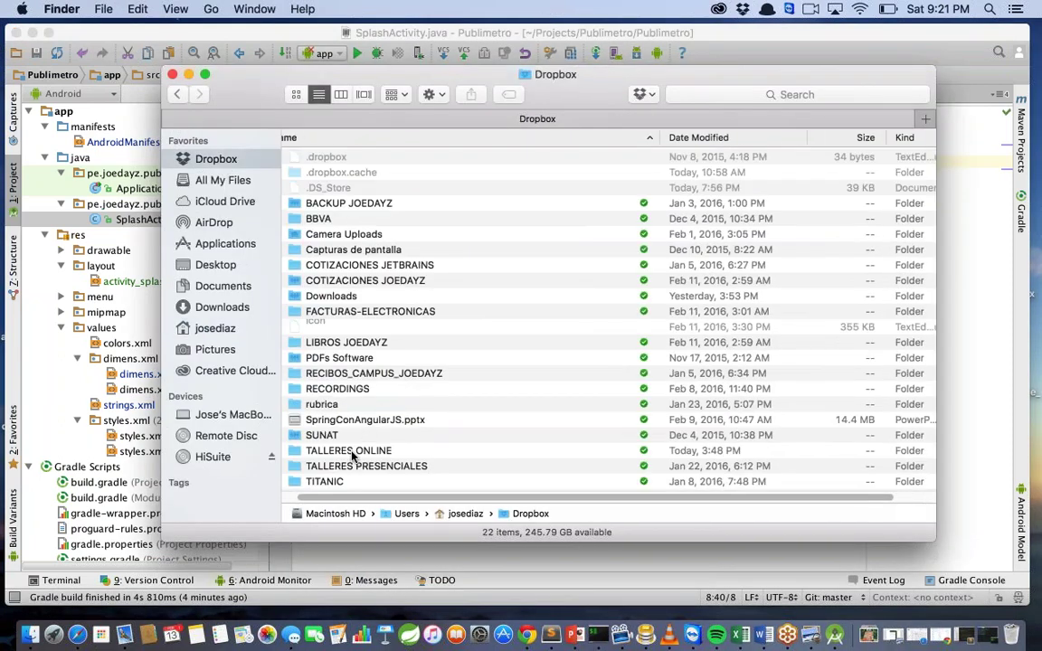
double_click(353, 451)
double_click(373, 251)
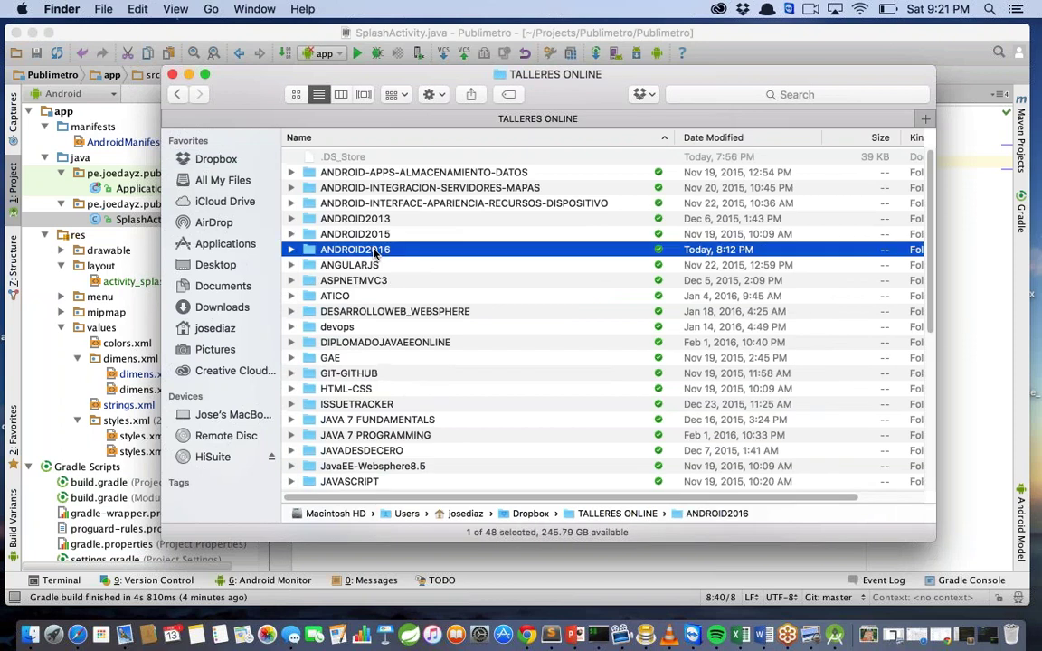
double_click(398, 204)
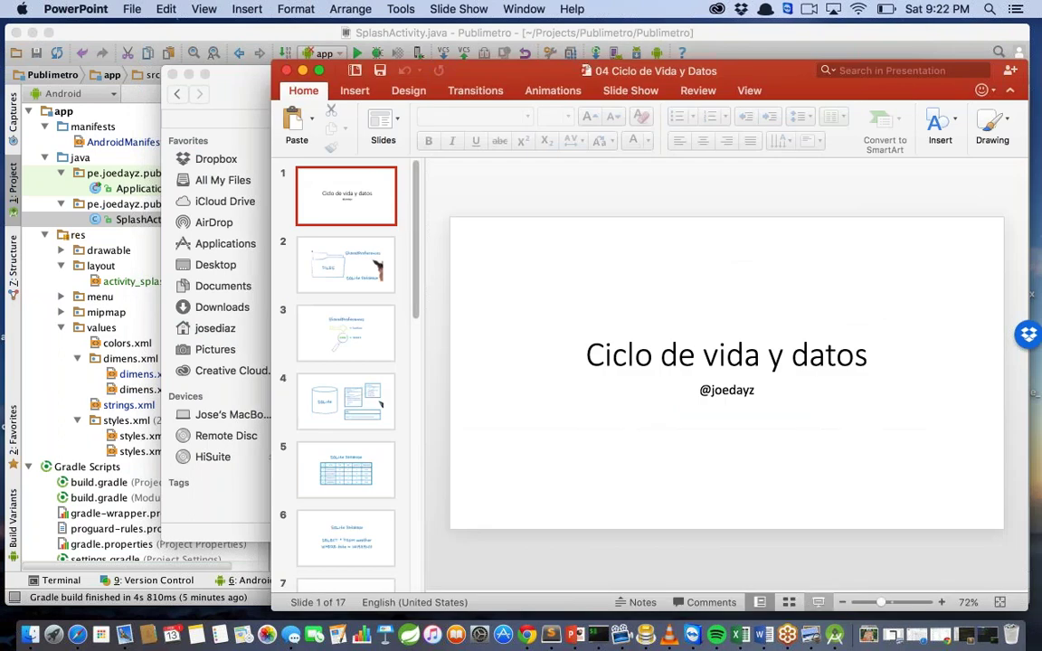
Look through the presentation as a slide show, exit it, and close the presentation and the Finder window
key("super+shift+Return")
left_click(143, 182)
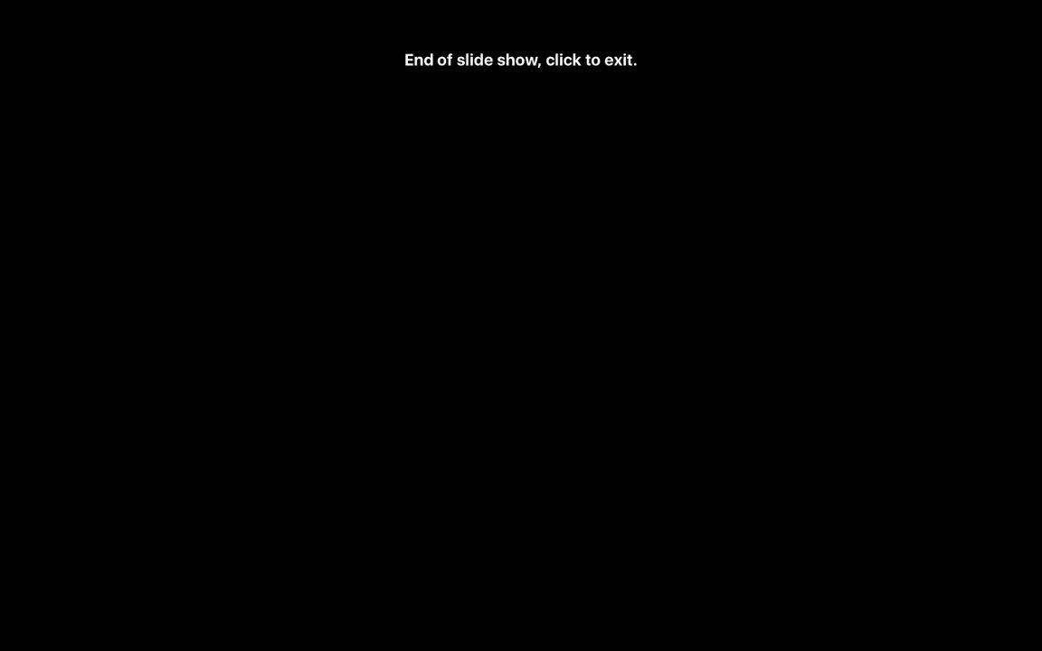
left_click(877, 535)
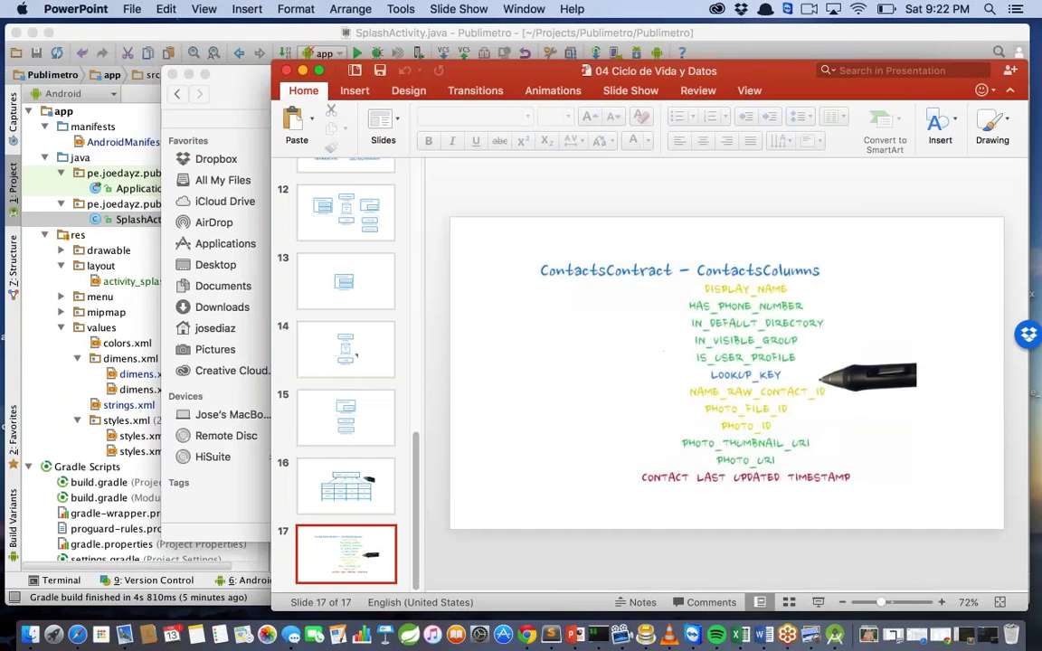
left_click(285, 71)
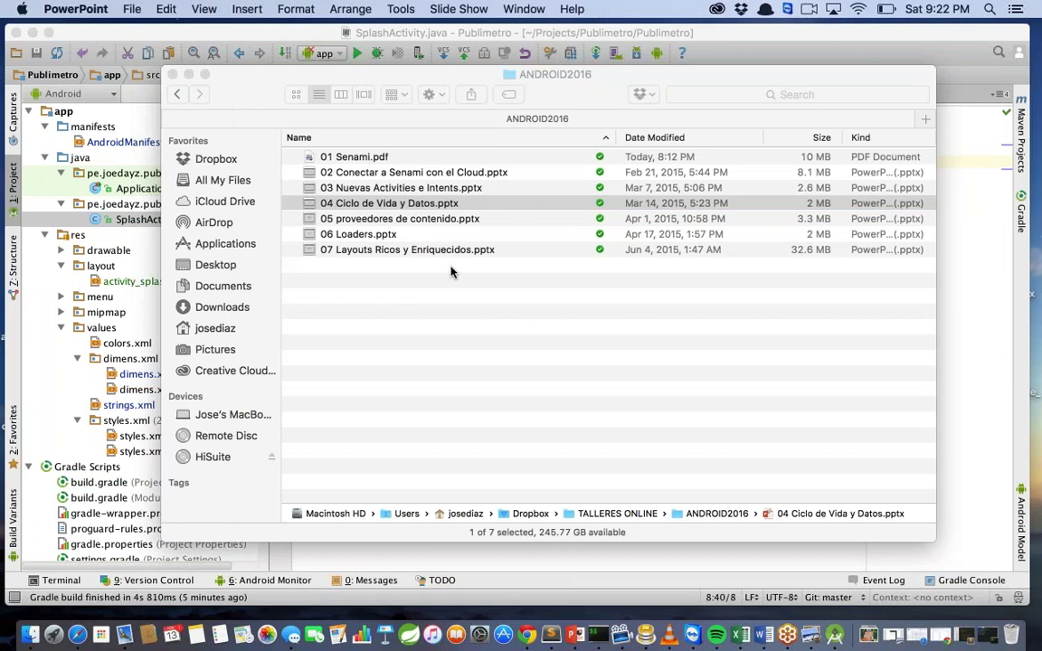
left_click(173, 74)
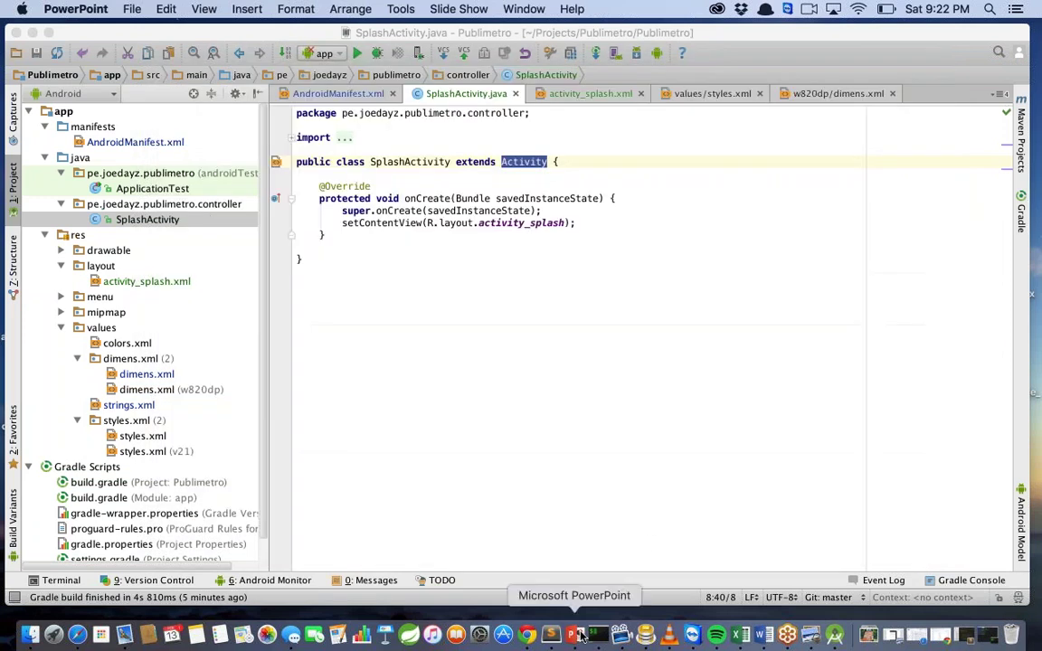
Switch to Chrome and search Google for "ciclo de vida android" in a new tab
left_click(529, 636)
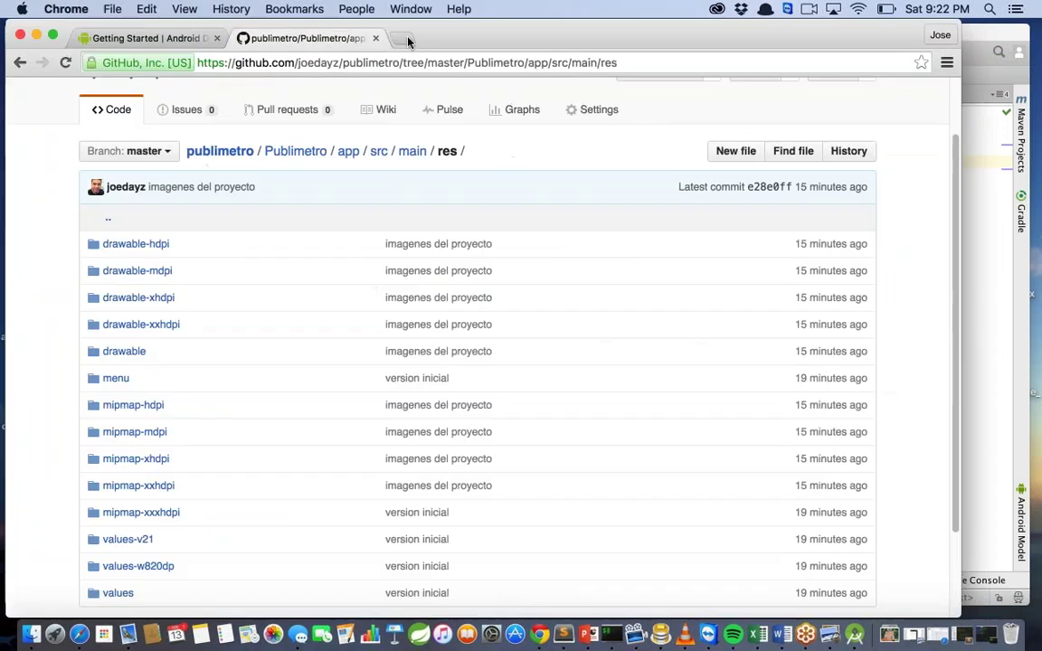
left_click(405, 39)
type("cicl")
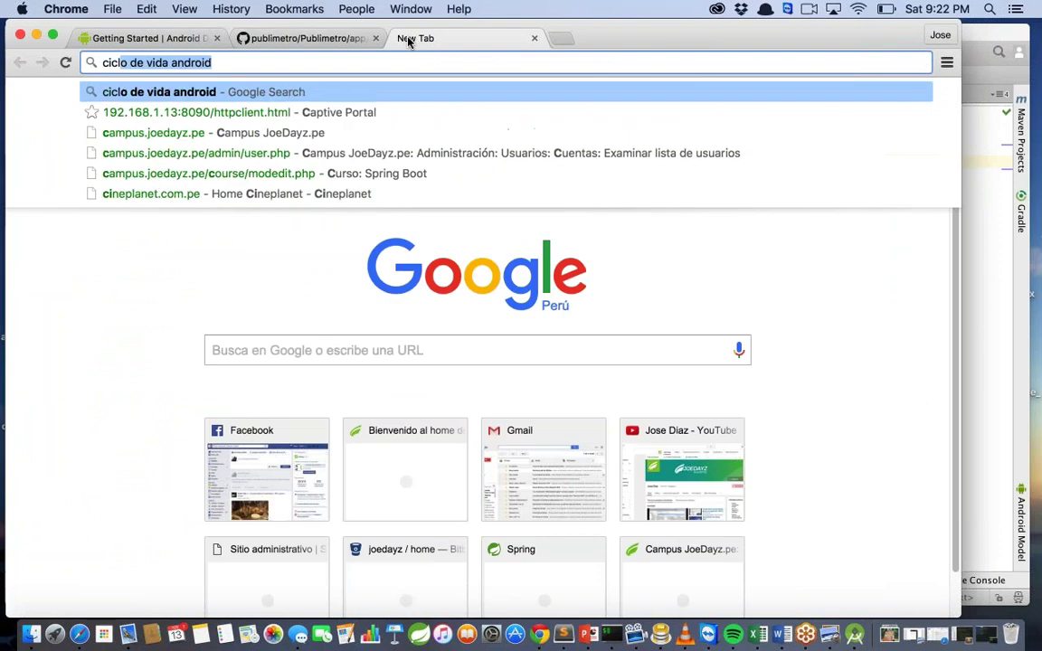
type("o devida")
key("Return")
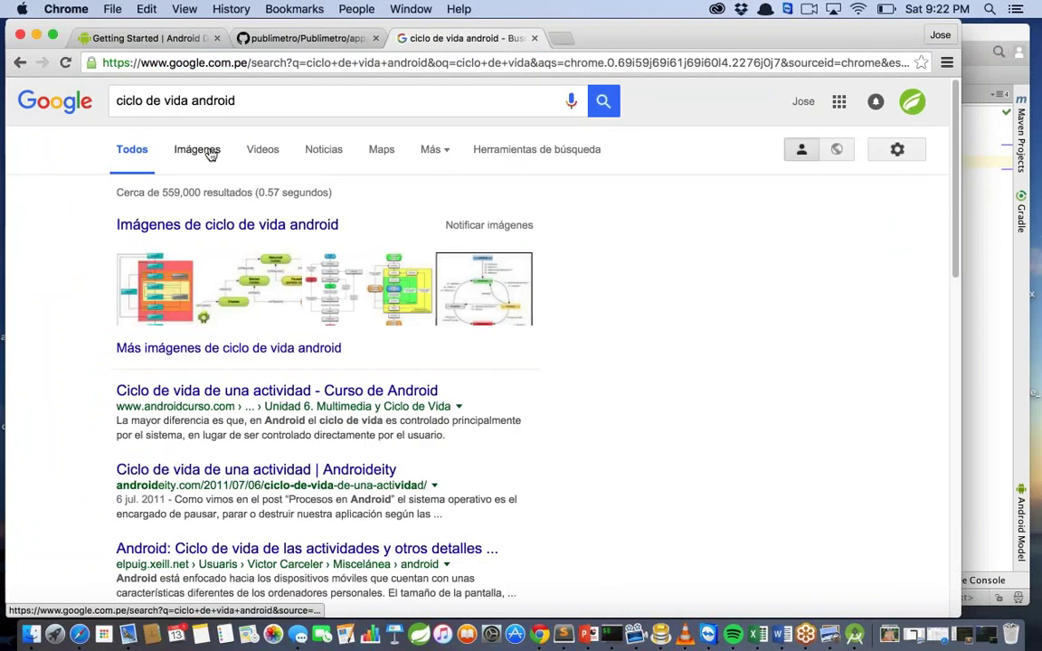
Show the image results, open the first activity life cycle diagram, and examine its states and callbacks enlarged
left_click(208, 153)
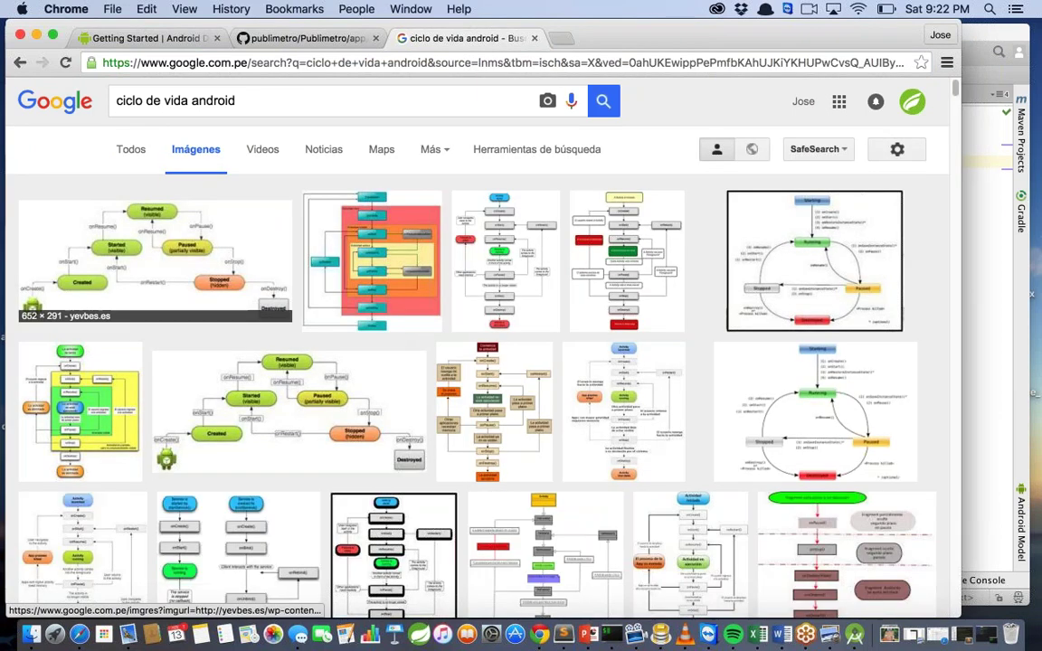
left_click(153, 271)
scroll(512, 372, "up", 5)
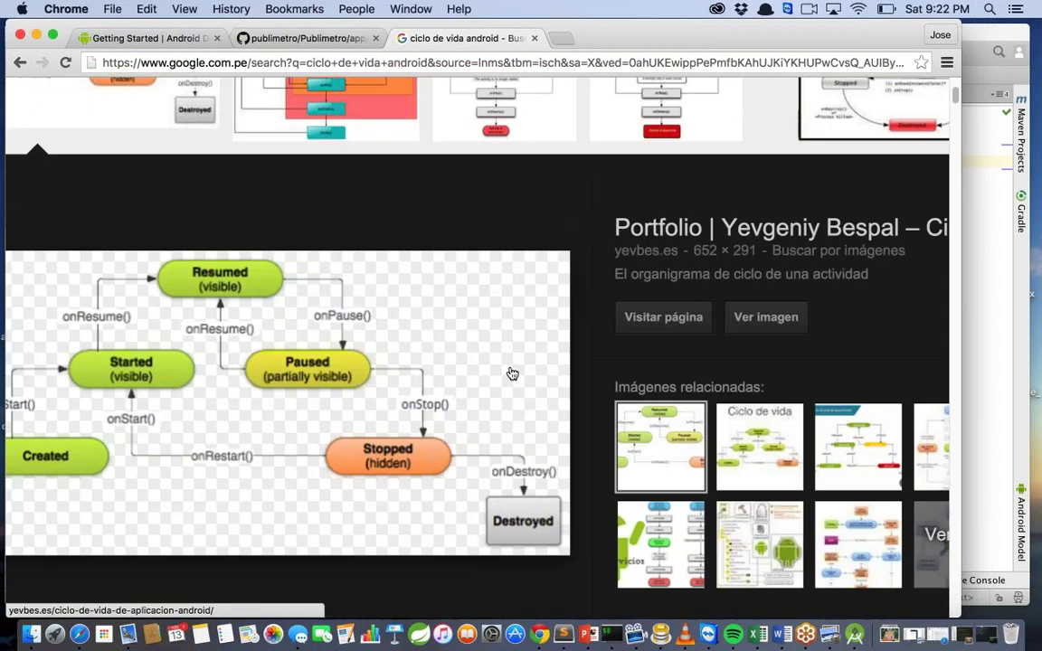
scroll(512, 374, "down", 5)
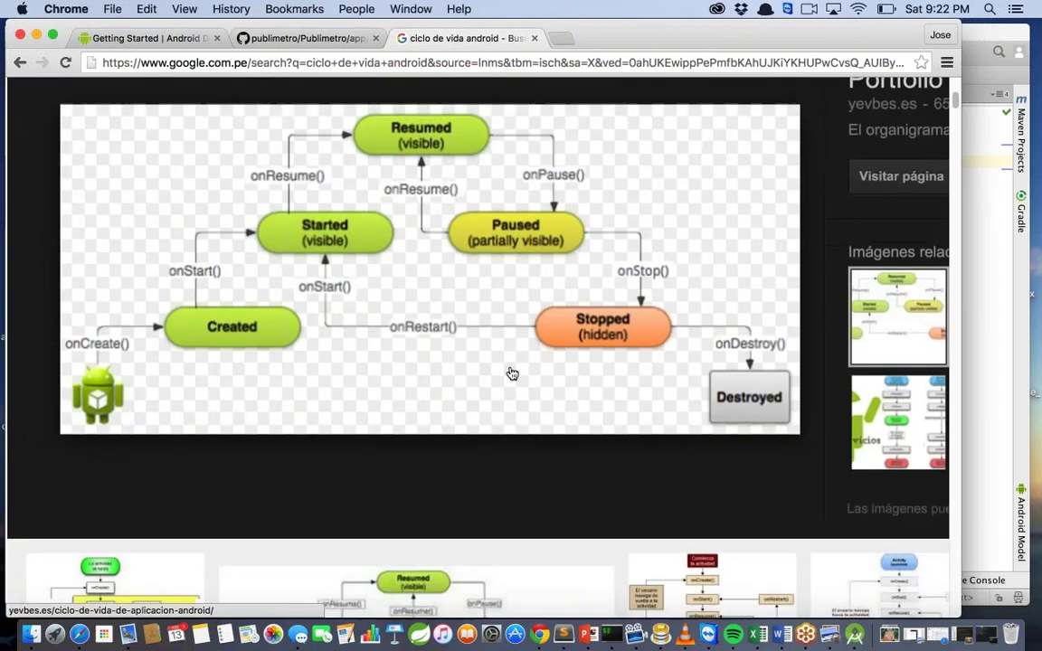